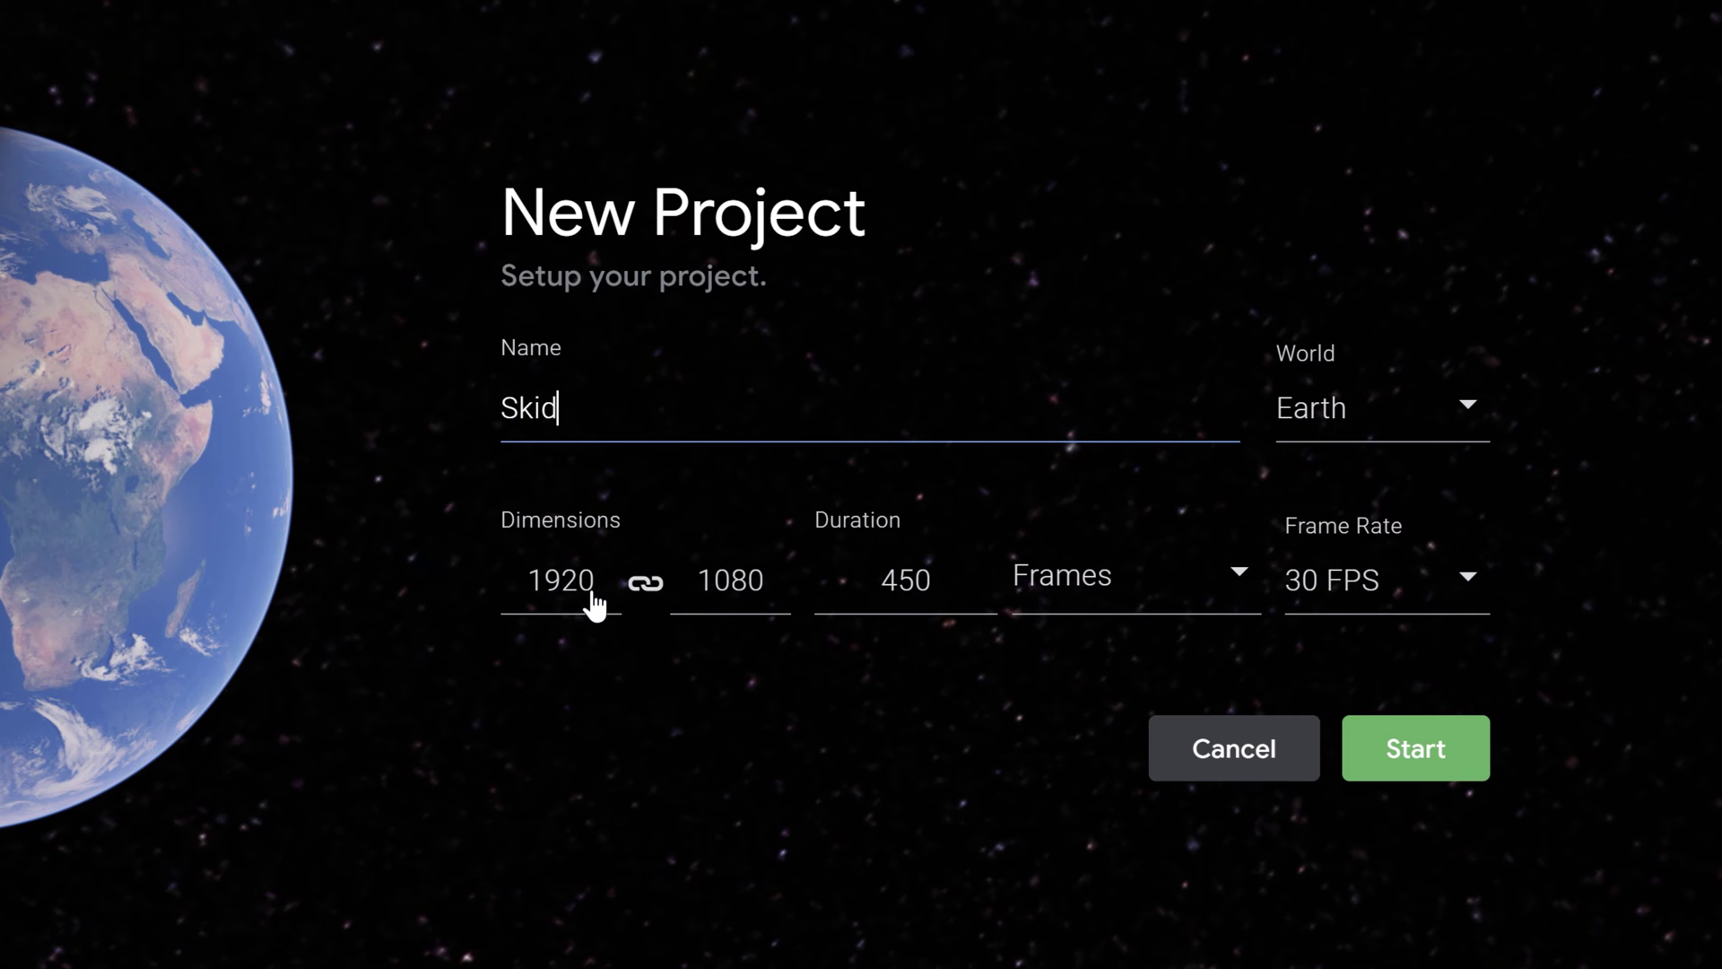
Finish naming the new project Skid Row and set its dimensions to 3840 by 2160
{"action": "type", "text": "w"}
{"action": "left_click", "coordinate": [593, 605]}
{"action": "type", "text": "3"}
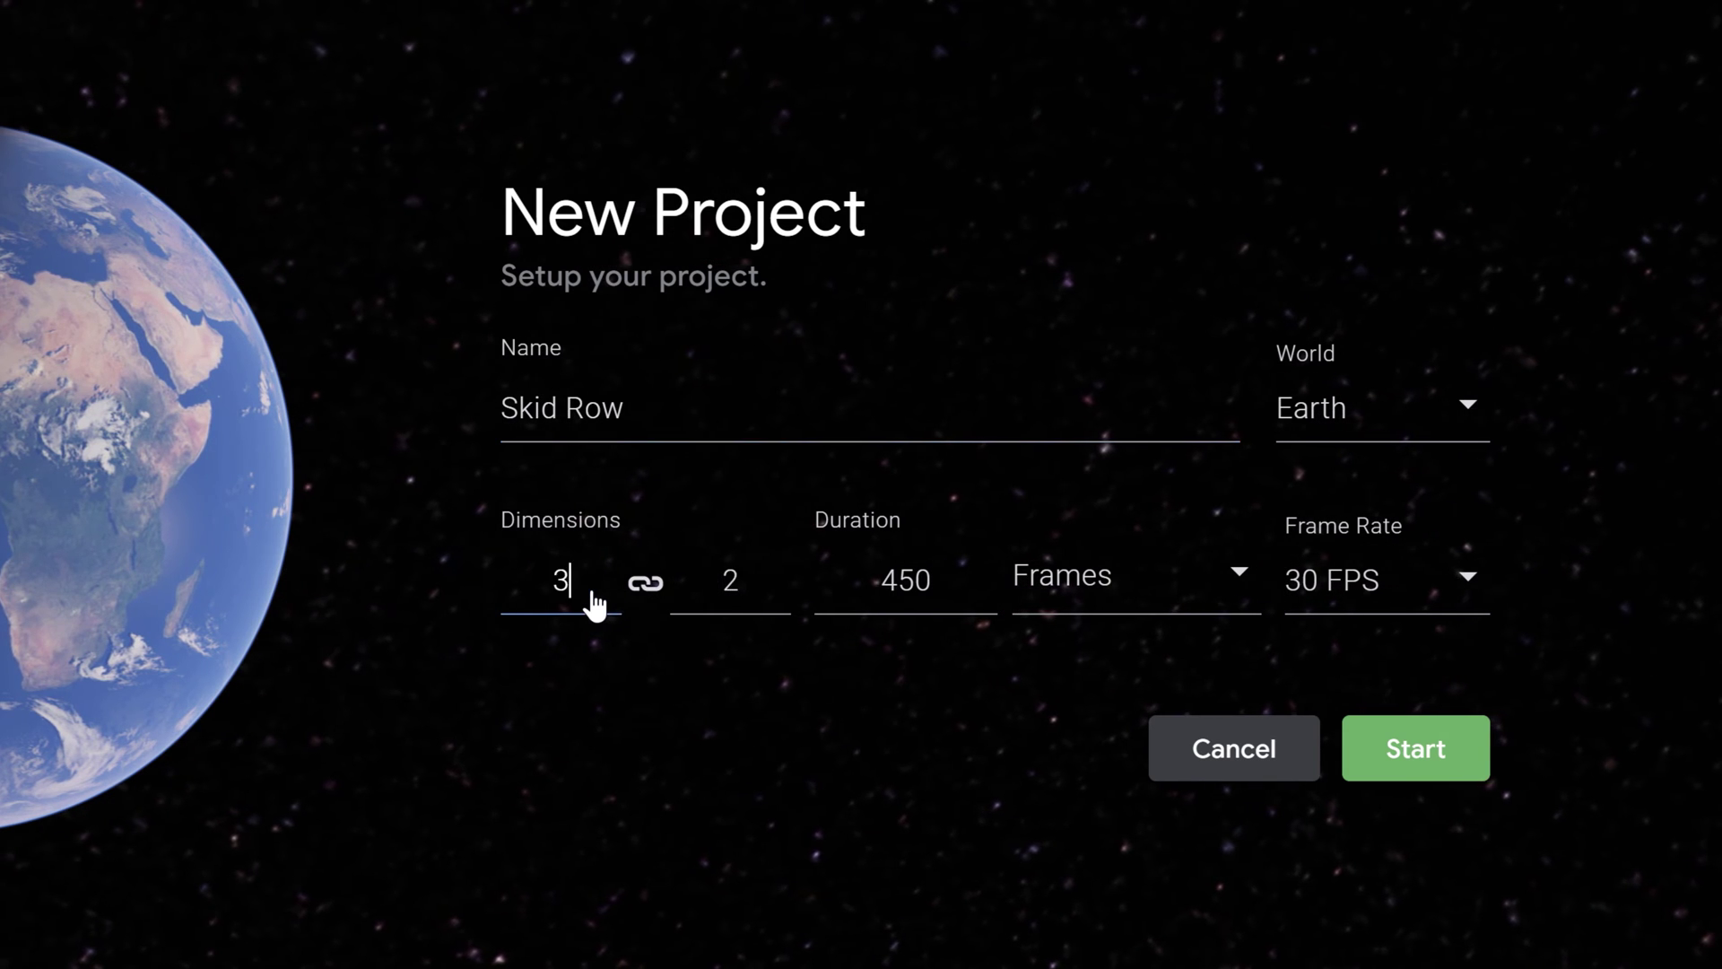
{"action": "type", "text": "840"}
{"action": "key", "text": "Tab"}
{"action": "key", "text": "Tab"}
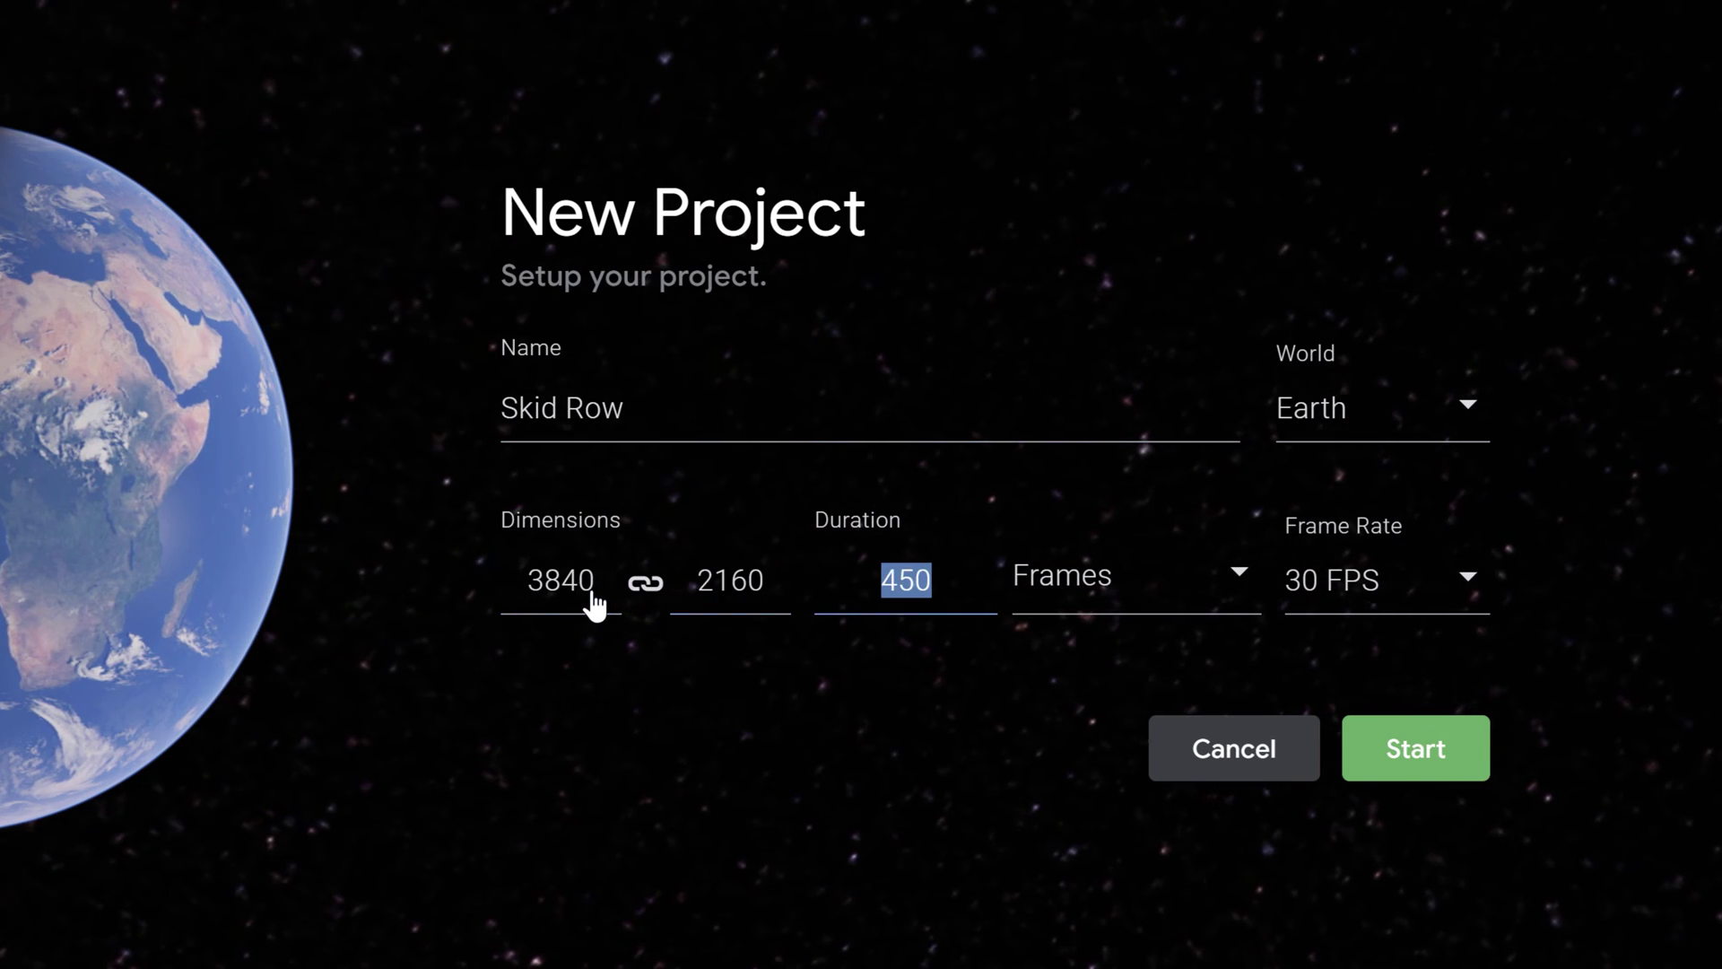
Switch the project's duration to timecode and set it to 00:05:00
{"action": "left_click", "coordinate": [1106, 595]}
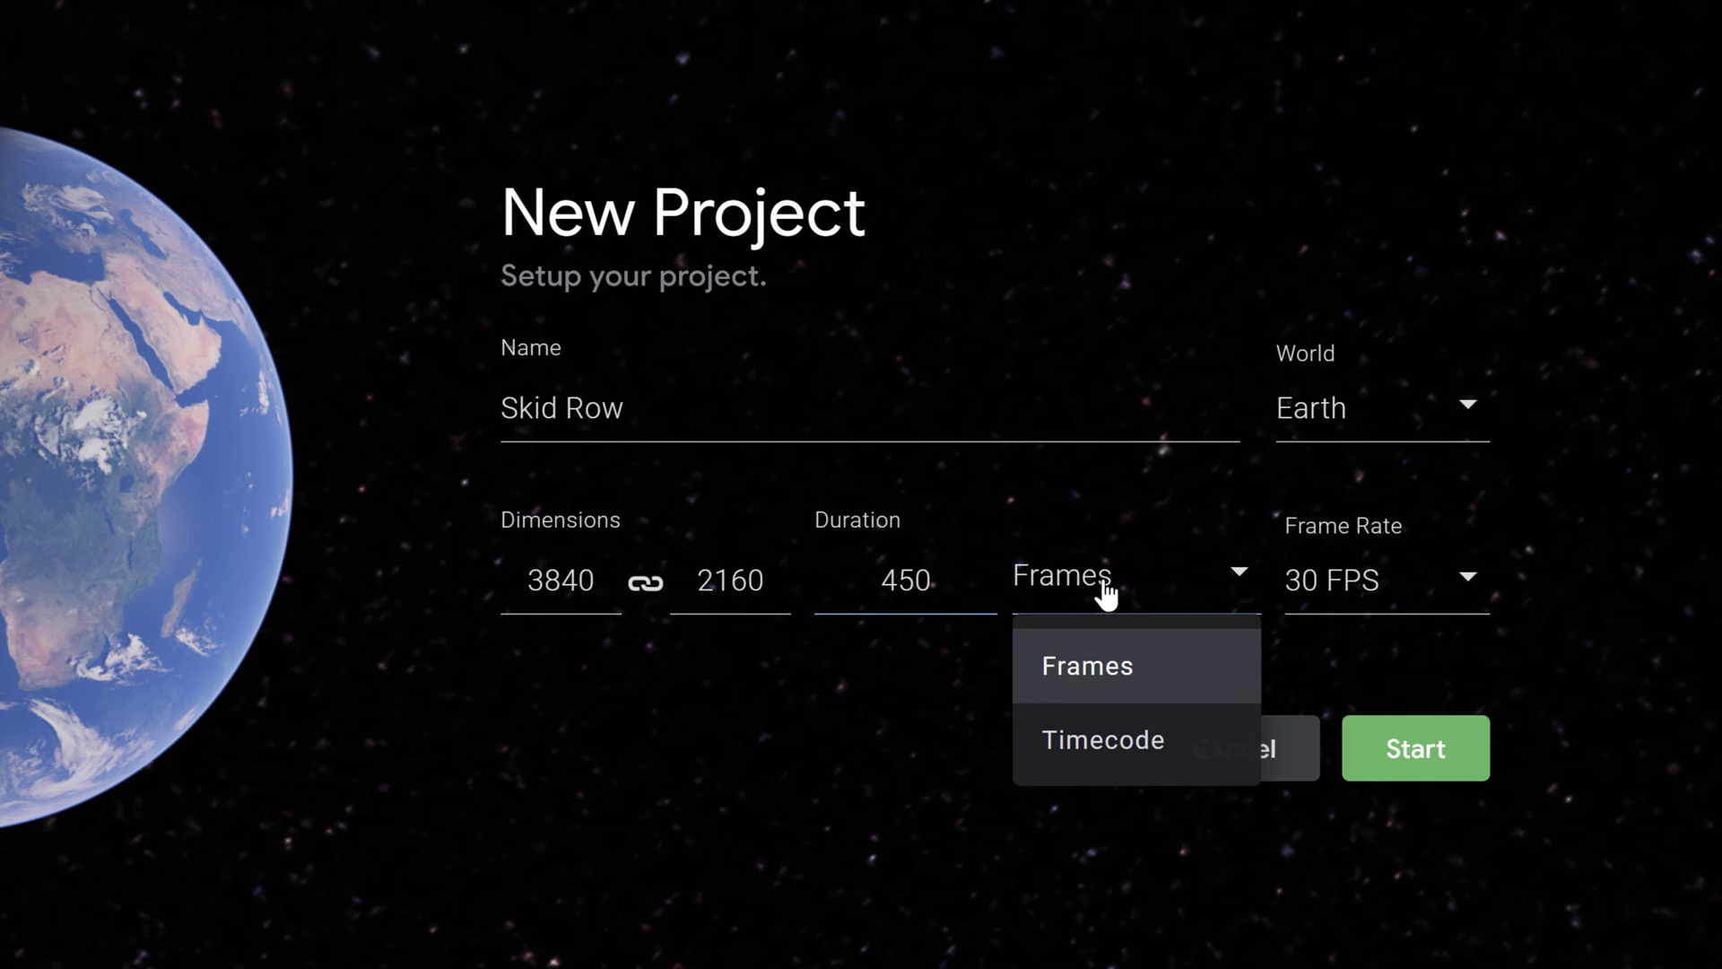
{"action": "left_click", "coordinate": [1081, 742]}
{"action": "left_click", "coordinate": [906, 580]}
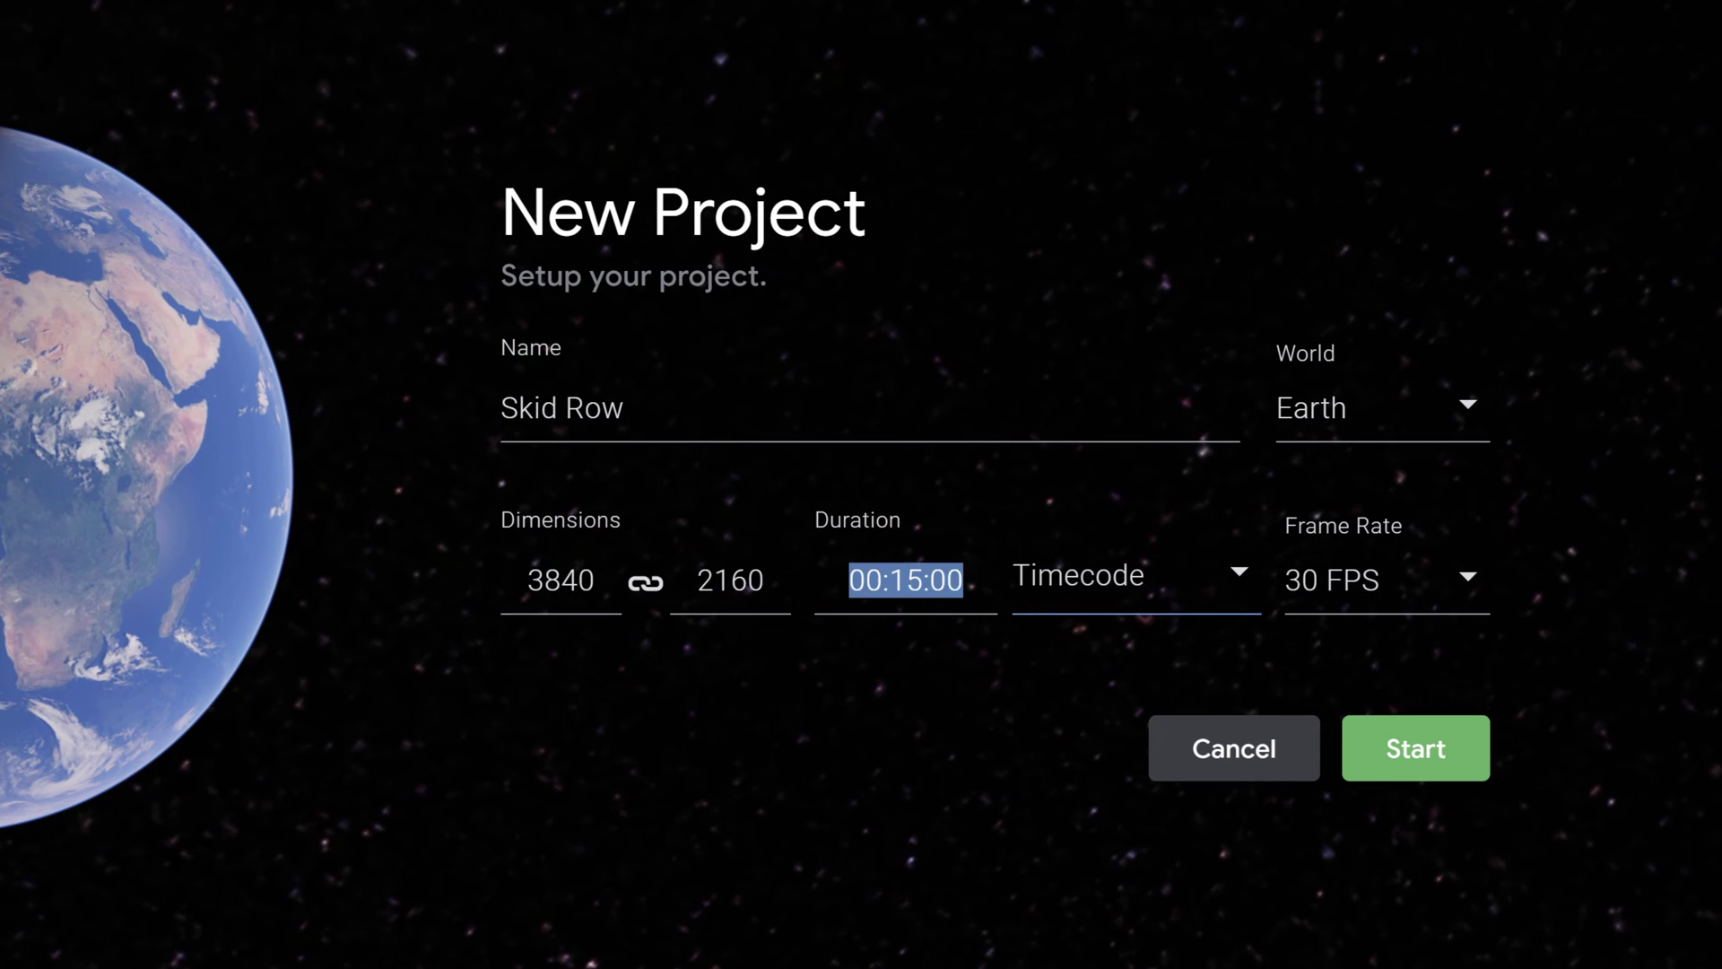
{"action": "left_click", "coordinate": [905, 579]}
{"action": "key", "text": "BackSpace"}
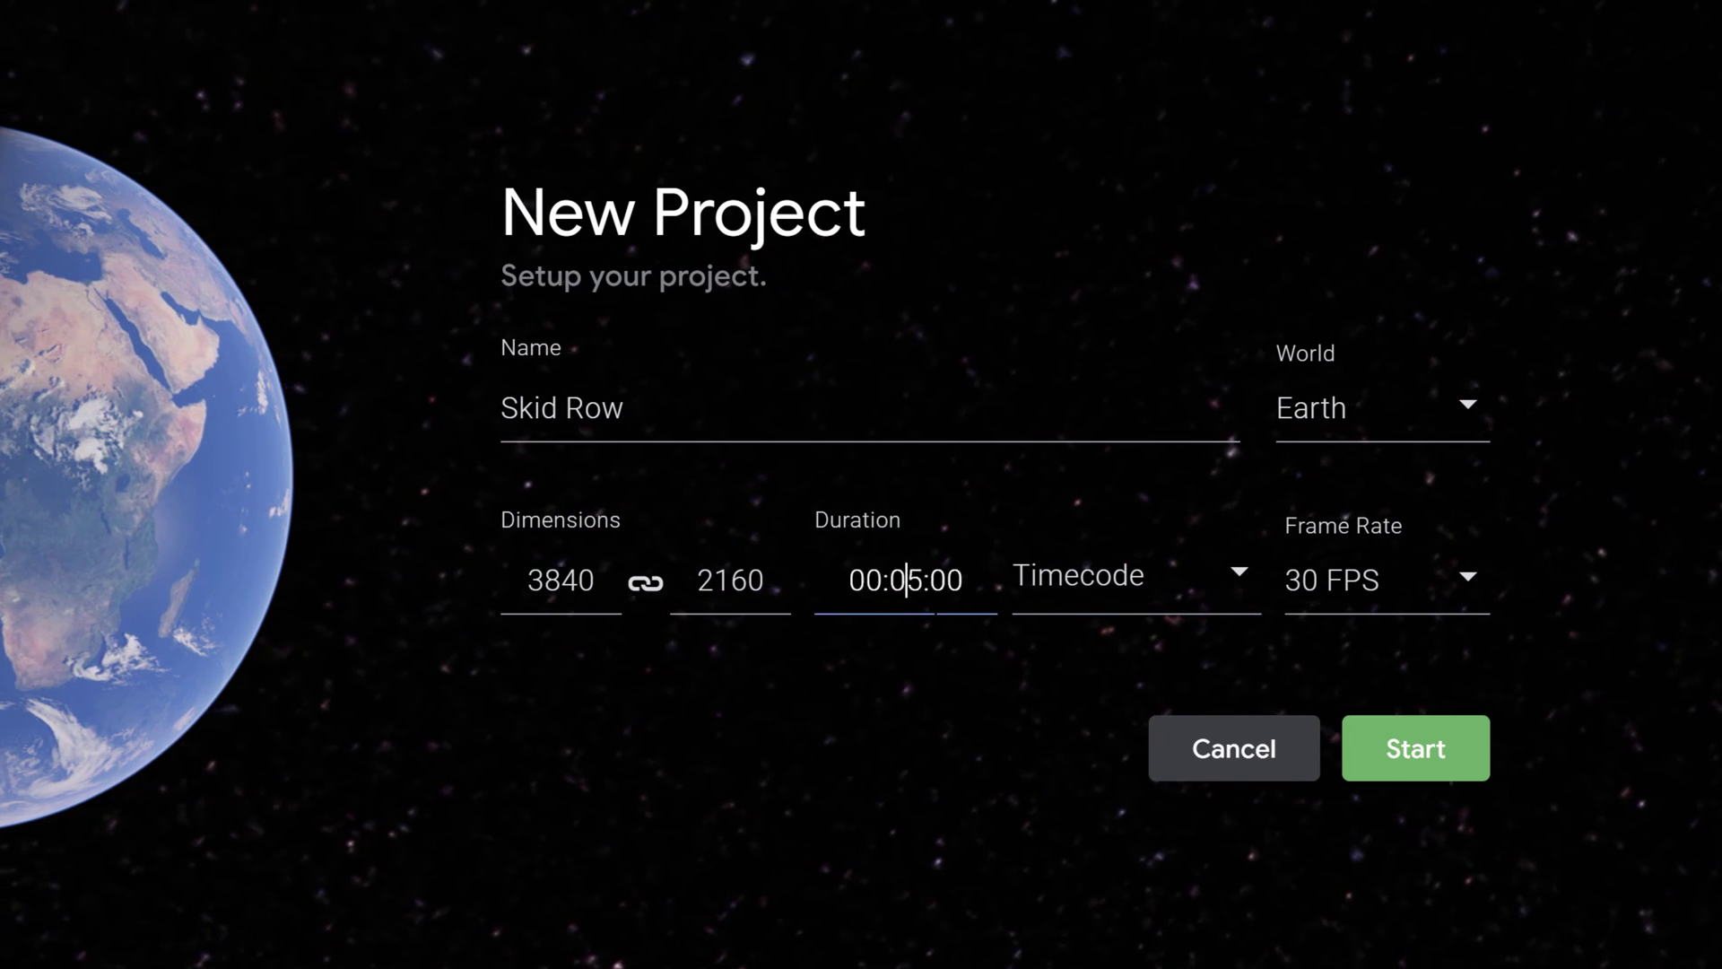
Set the frame rate to 24 FPS and start the project
{"action": "left_click", "coordinate": [1361, 583]}
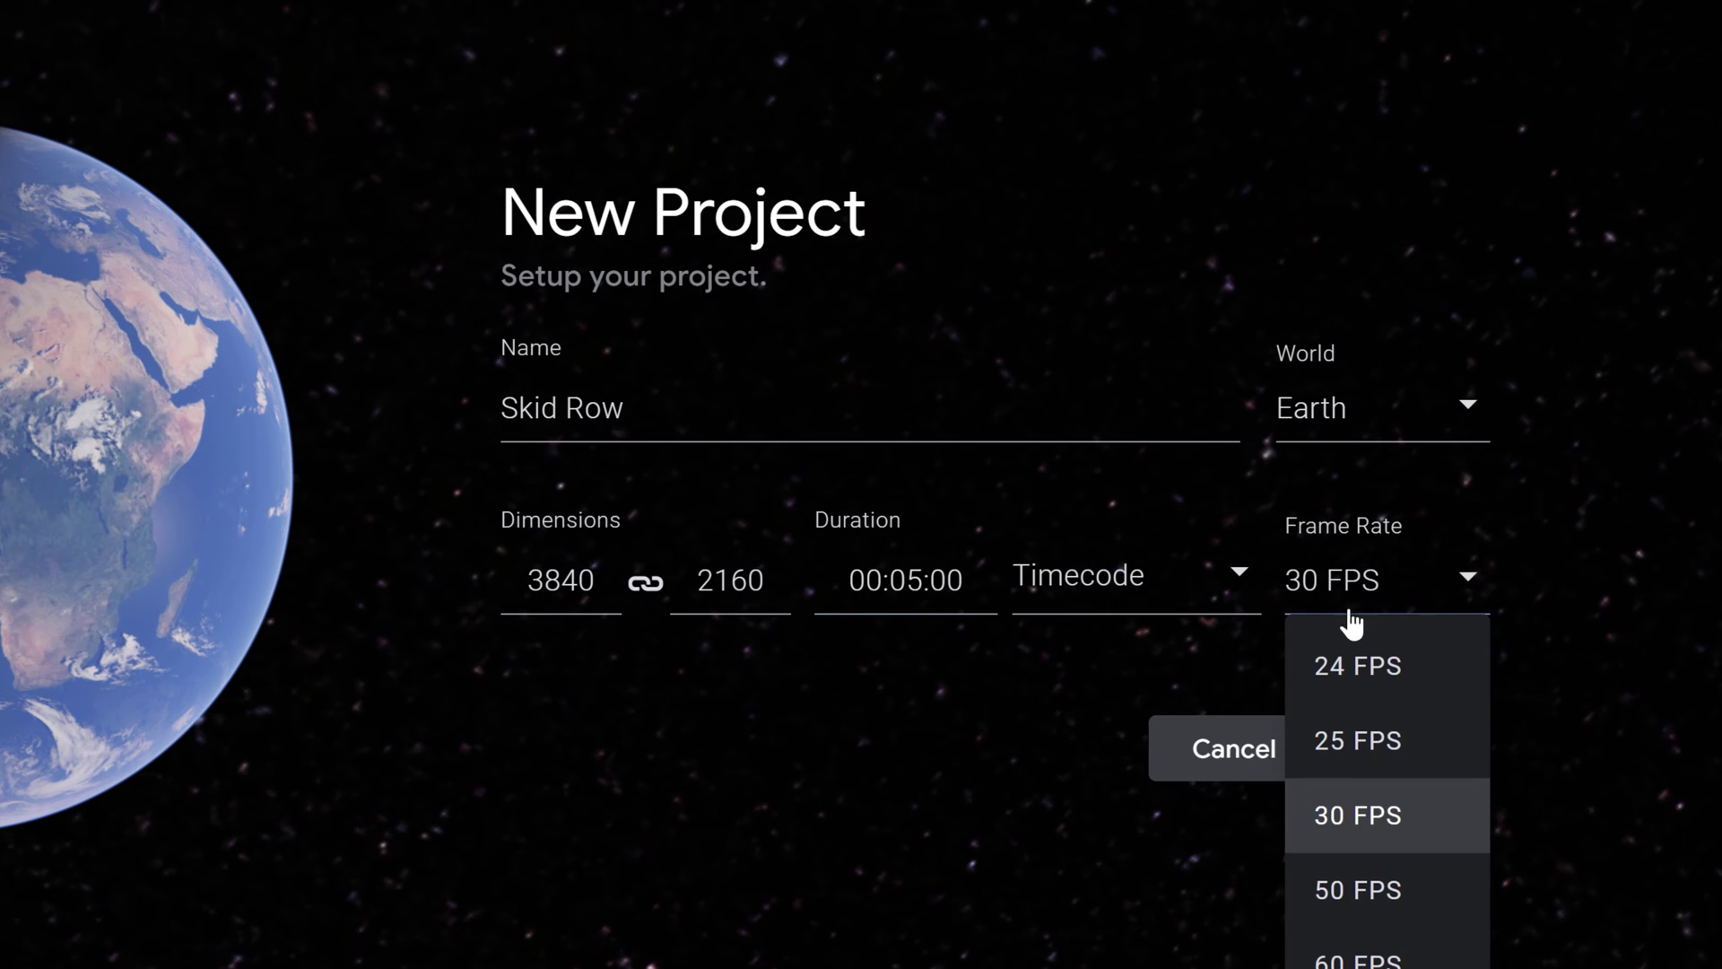
{"action": "left_click", "coordinate": [1351, 656]}
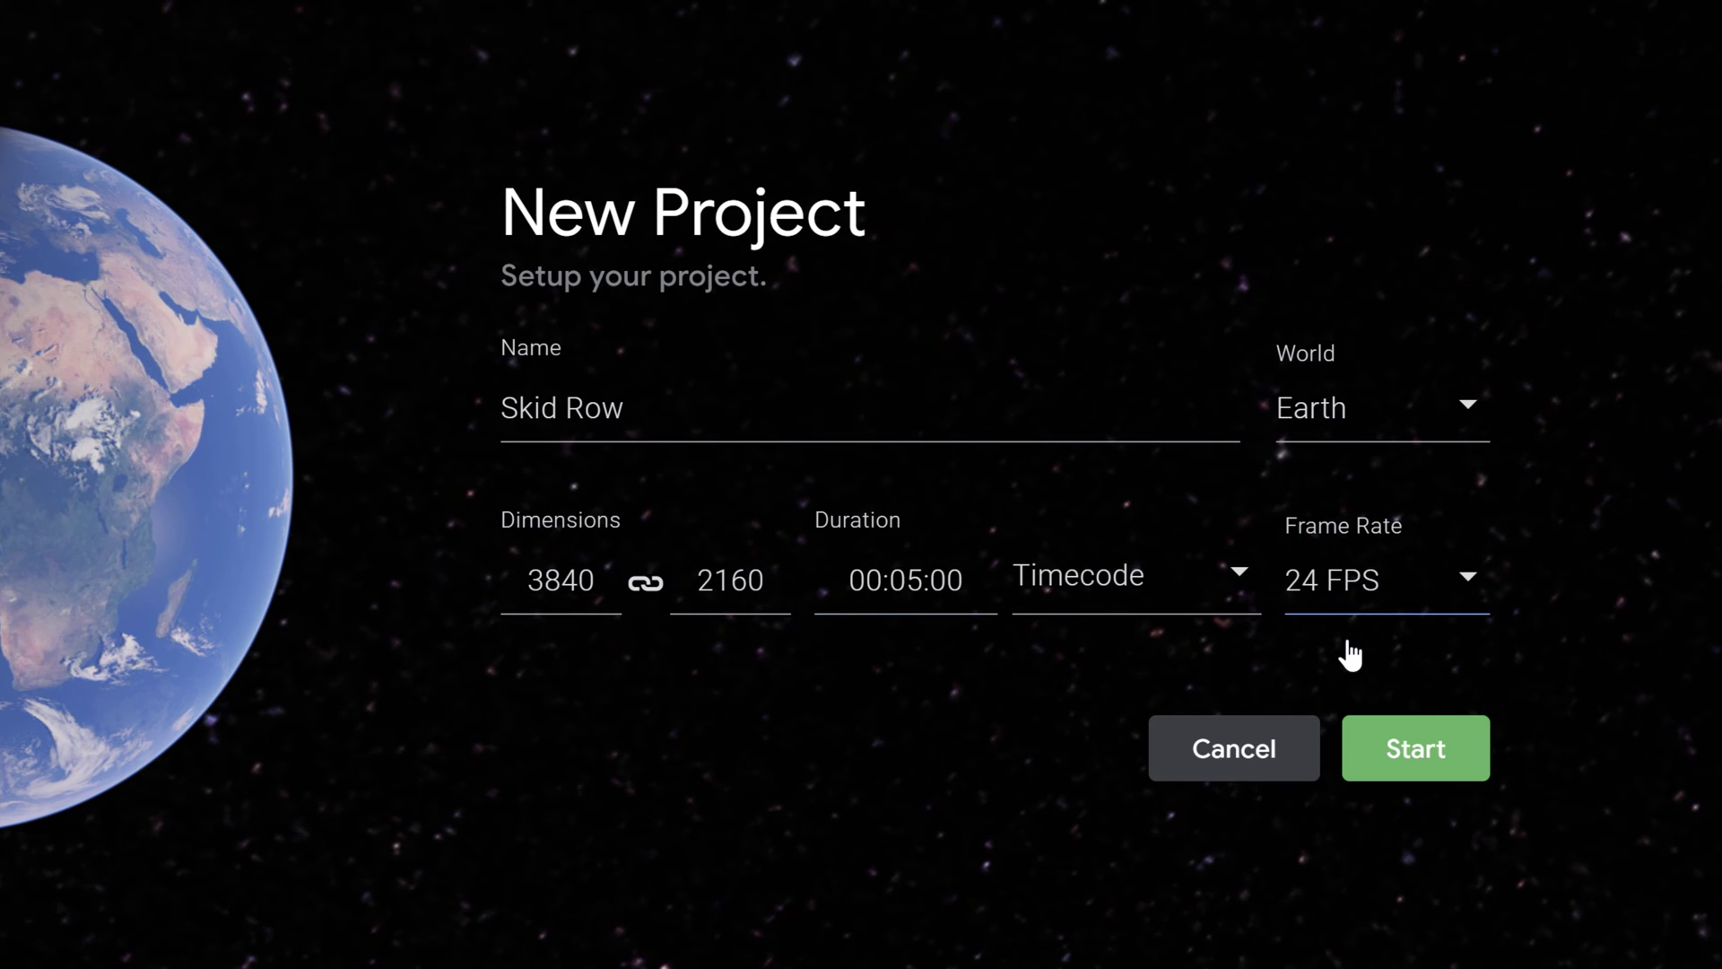
{"action": "left_click", "coordinate": [1404, 756]}
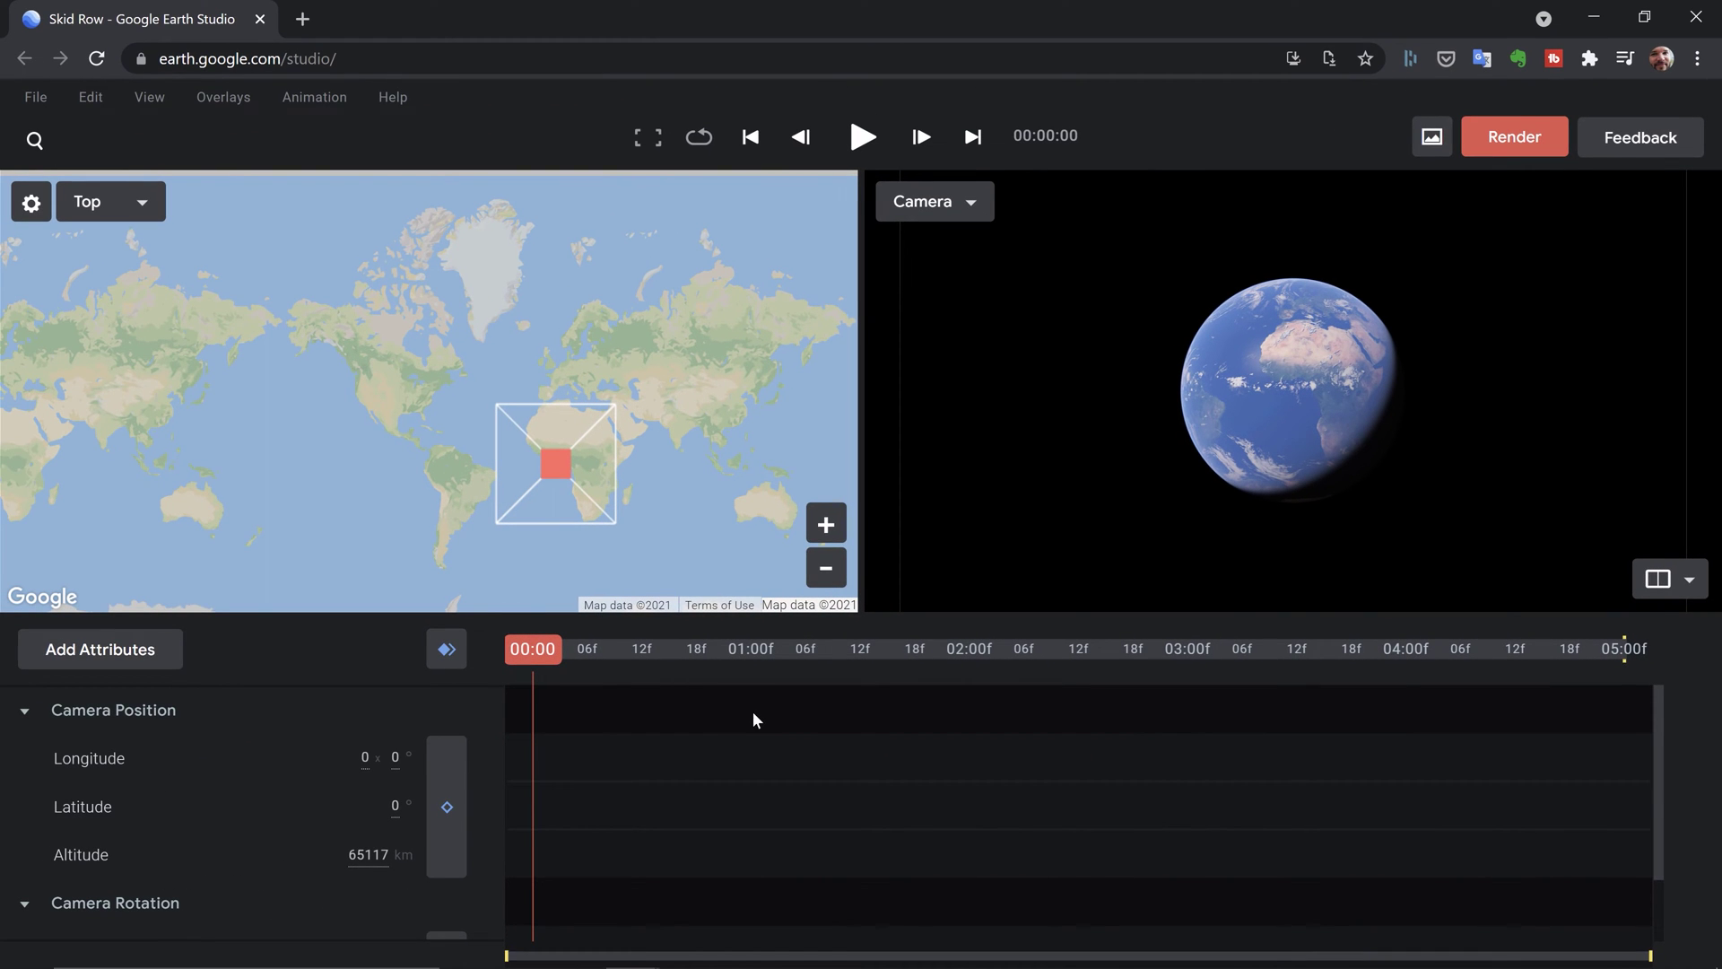
{"action": "left_click", "coordinate": [146, 99]}
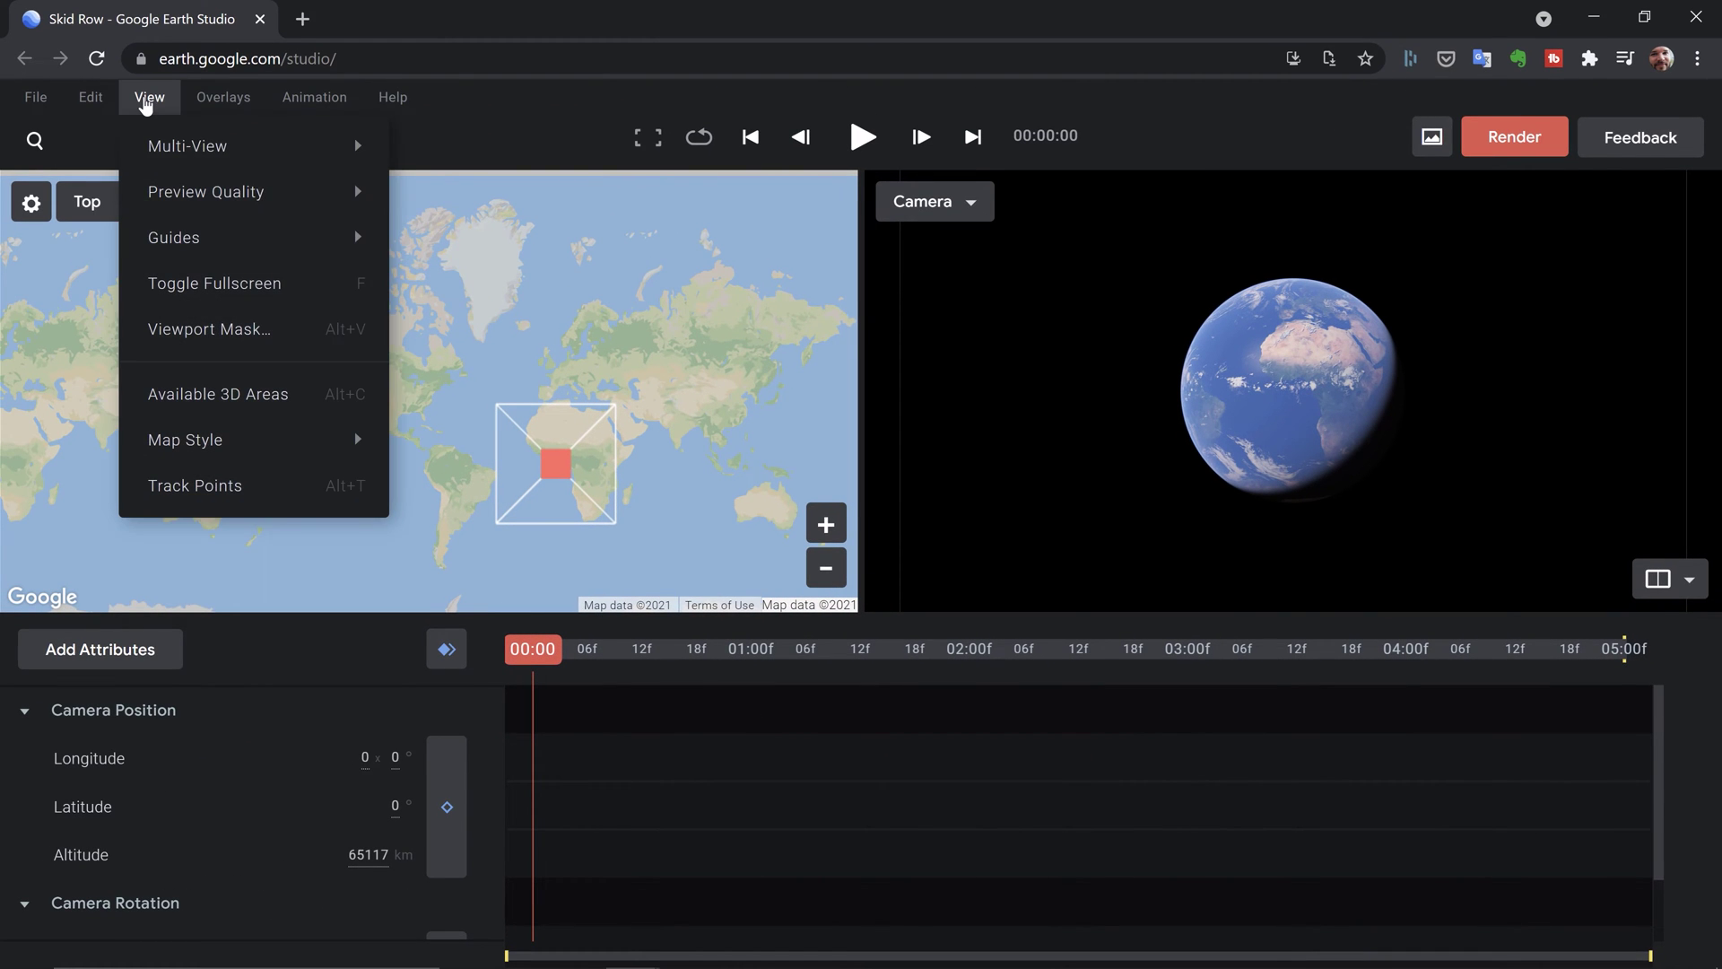
{"action": "mouse_move", "coordinate": [173, 145]}
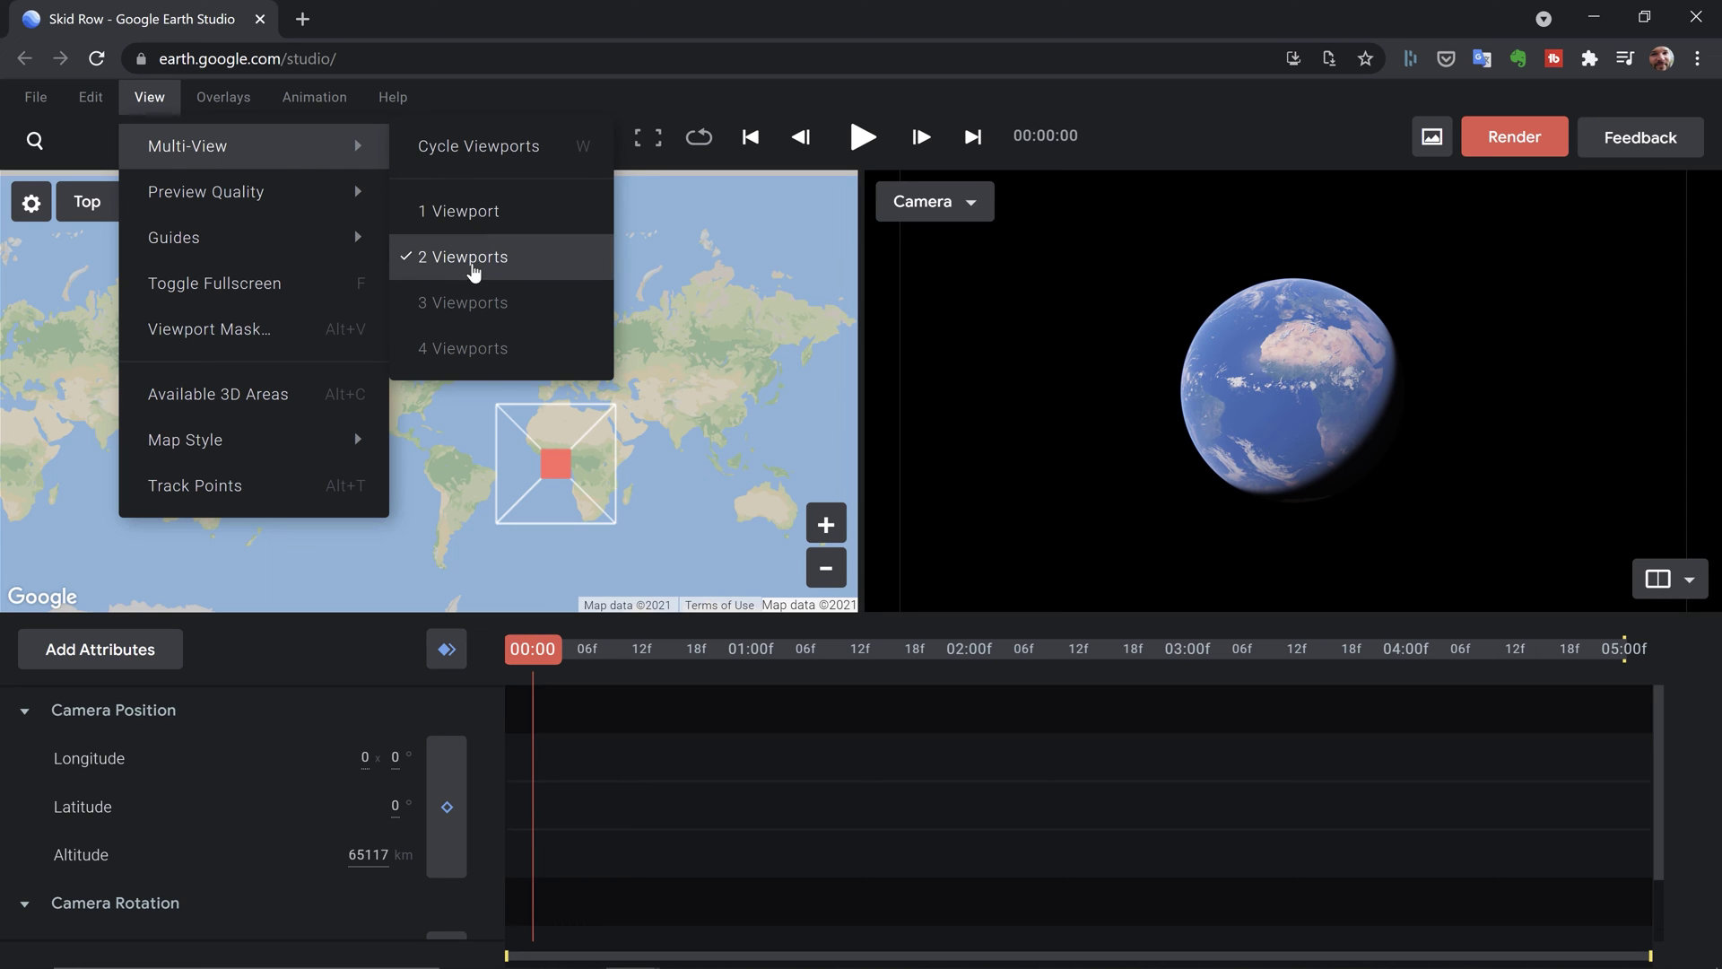
{"action": "left_click", "coordinate": [131, 225]}
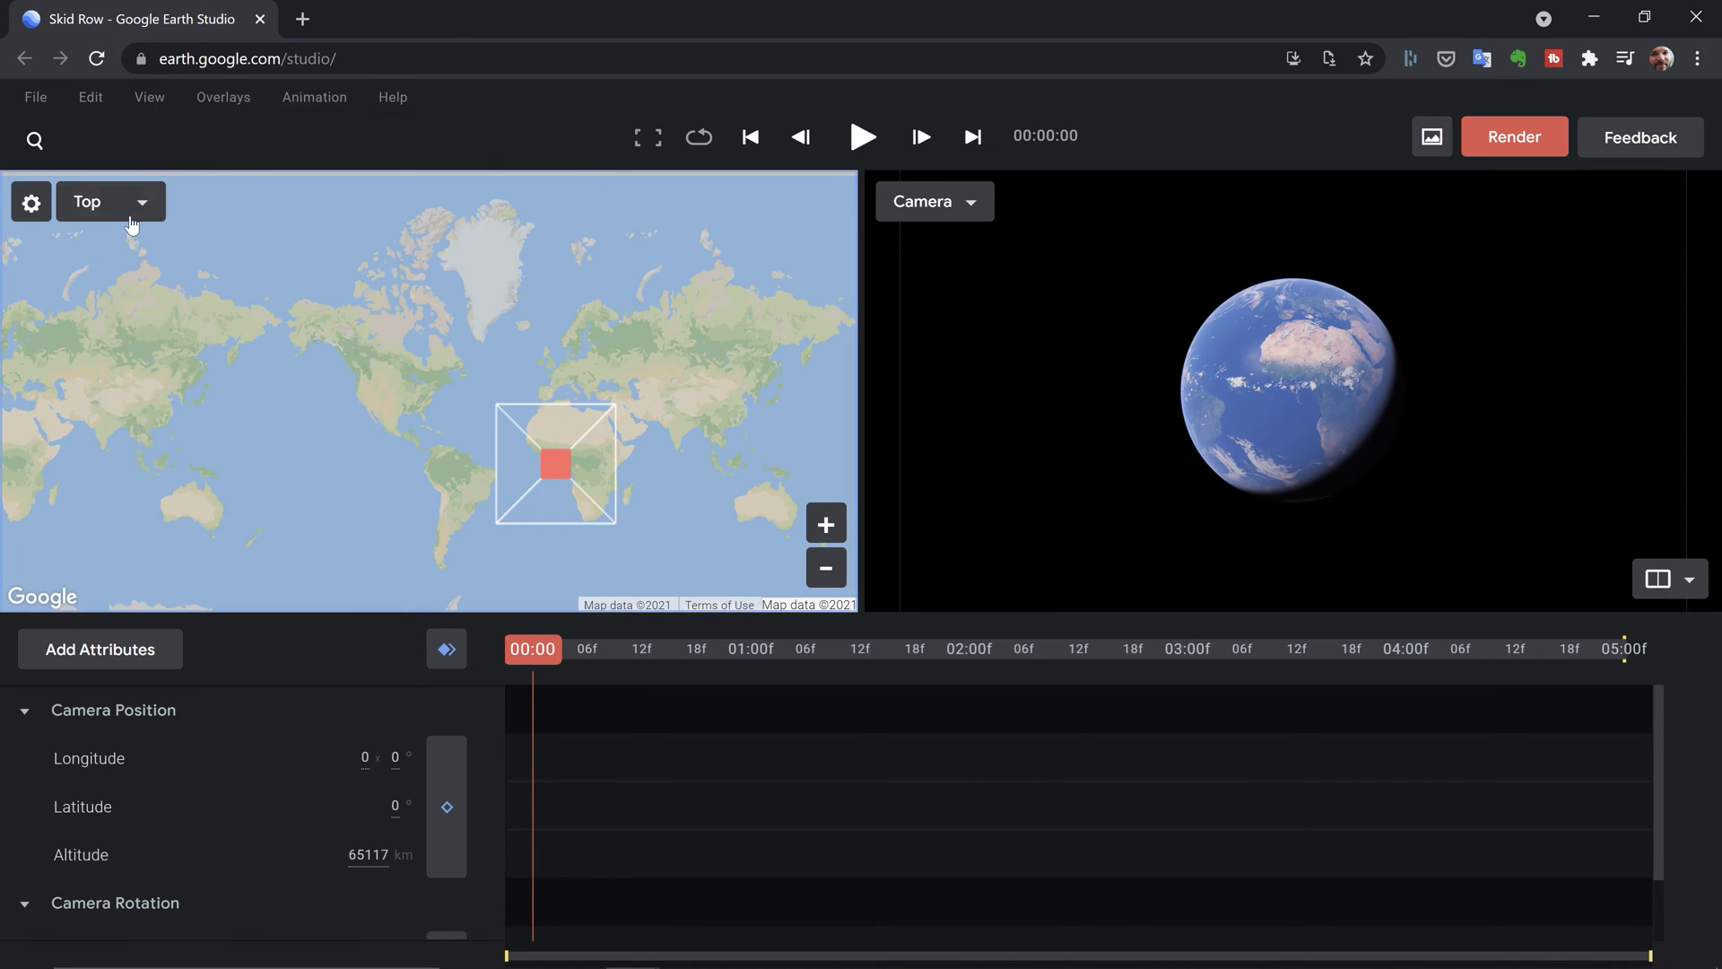
{"action": "left_click", "coordinate": [132, 219]}
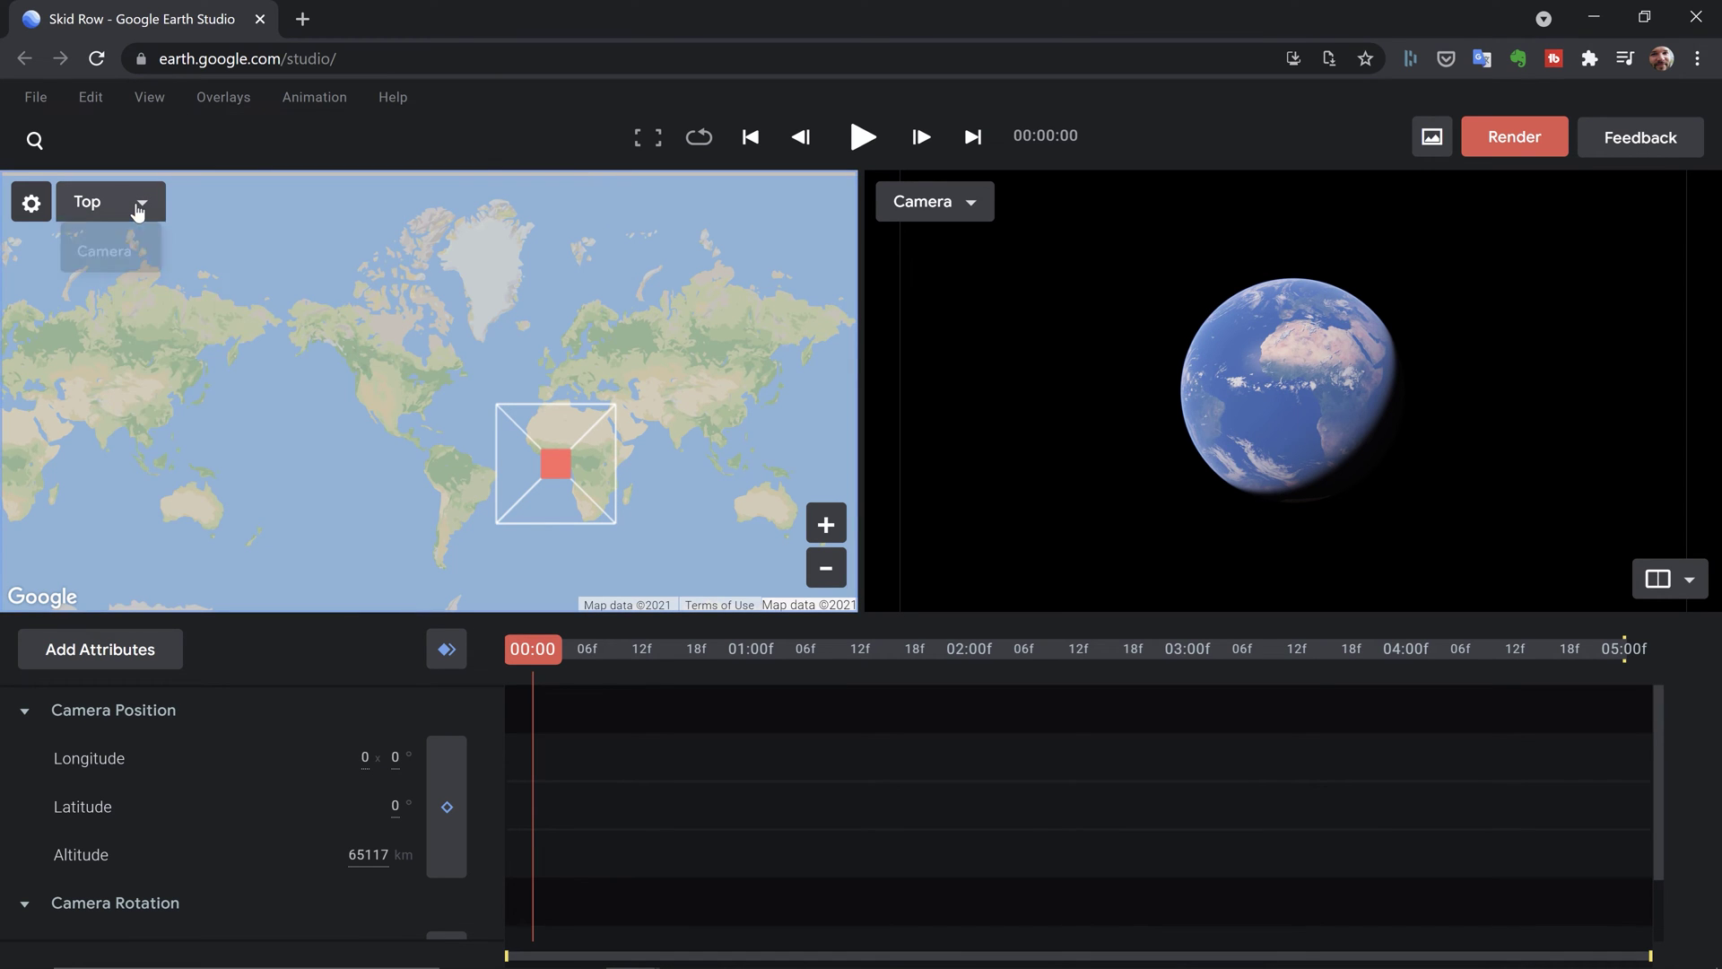
{"action": "left_click", "coordinate": [788, 804]}
Search for the Cecil Hotel in Los Angeles and set the camera target on the roof of the white building at the view's centre
{"action": "left_click", "coordinate": [34, 143]}
{"action": "type", "text": "c"}
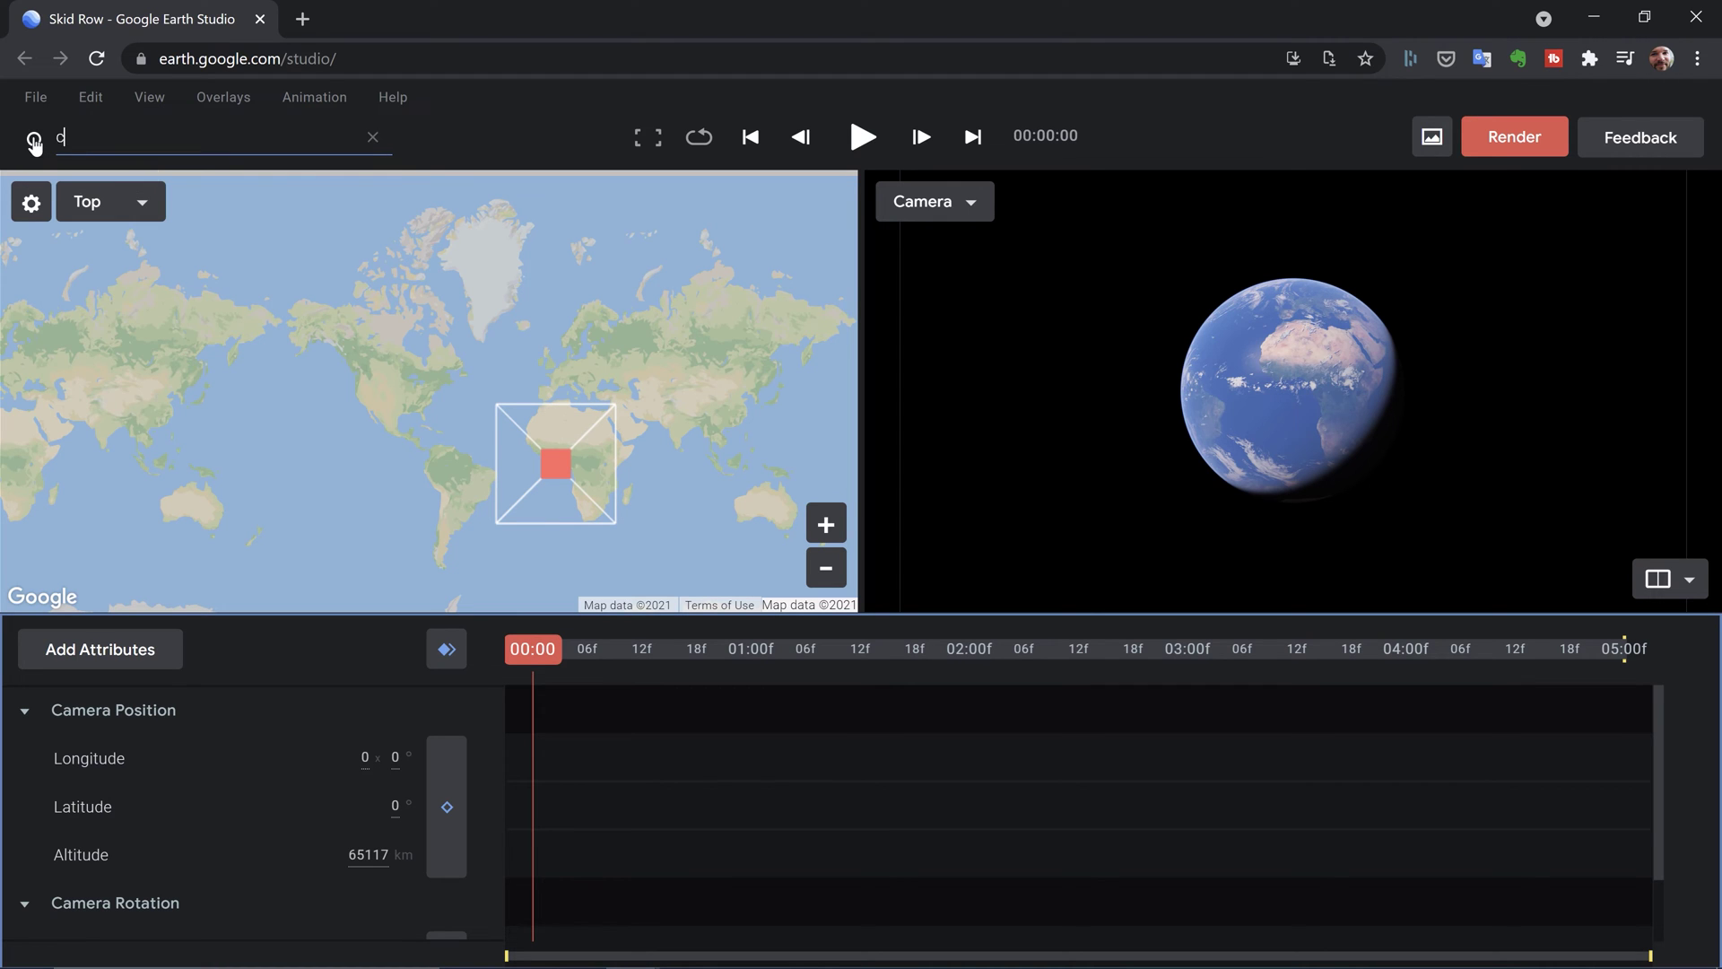
{"action": "type", "text": "ecil"}
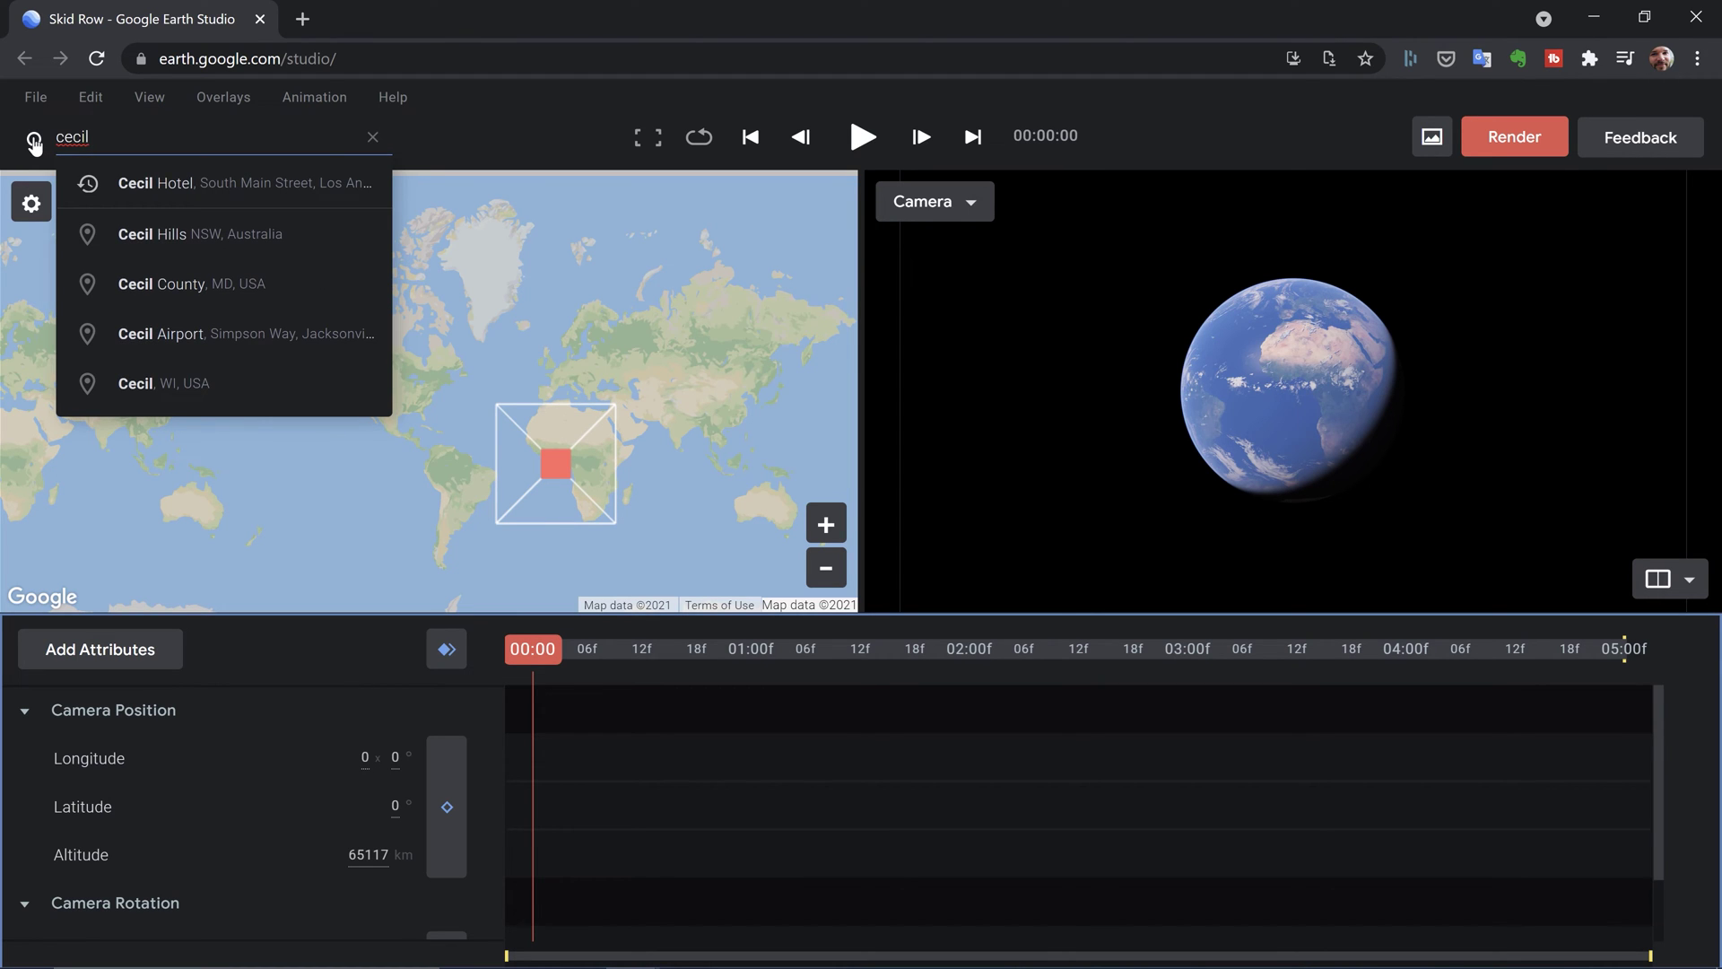
{"action": "key", "text": "Down"}
{"action": "left_click", "coordinate": [160, 185]}
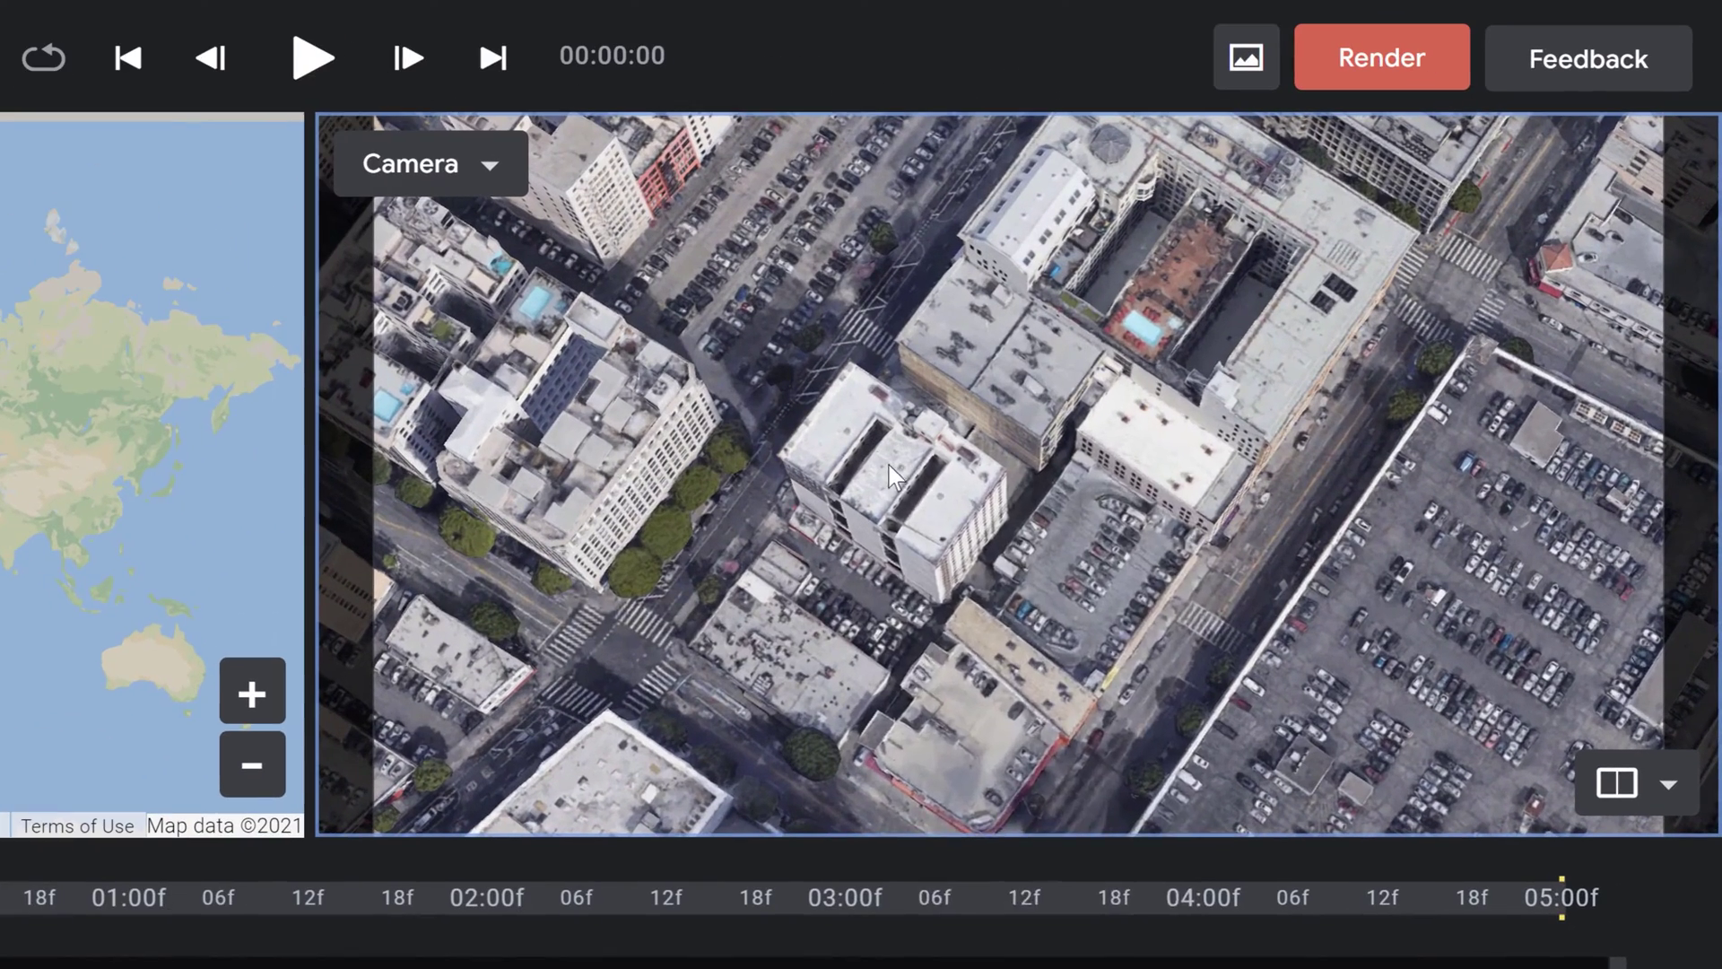
{"action": "right_click", "coordinate": [895, 477]}
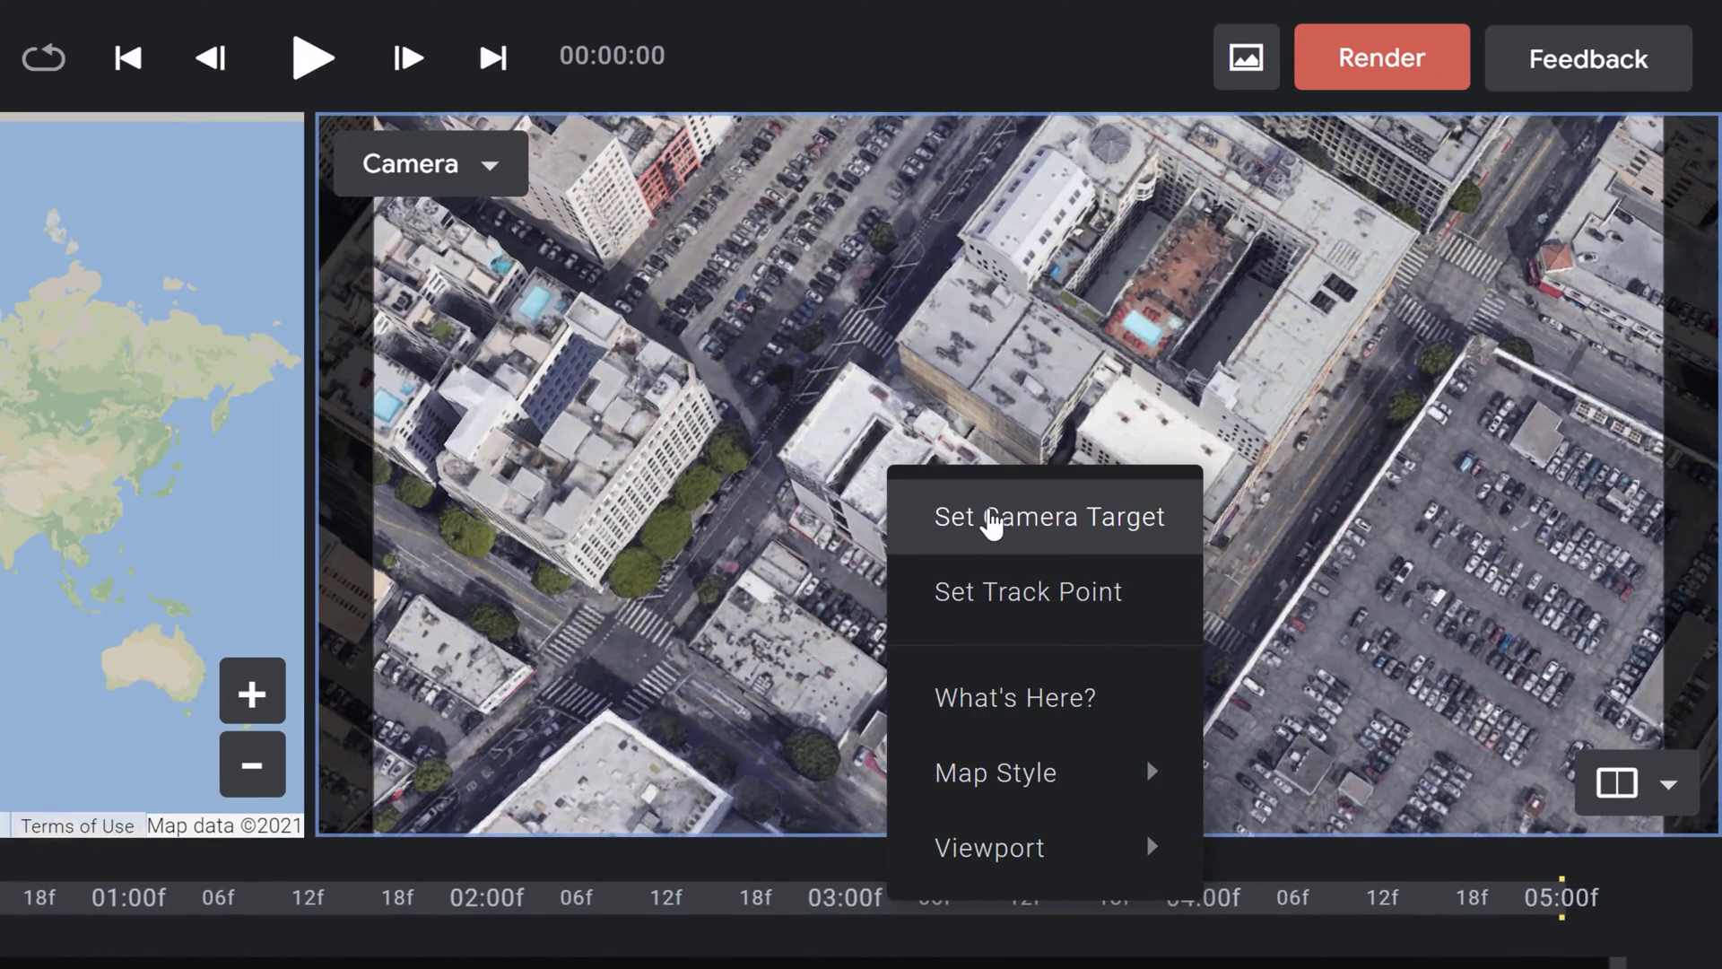
{"action": "left_click", "coordinate": [991, 520]}
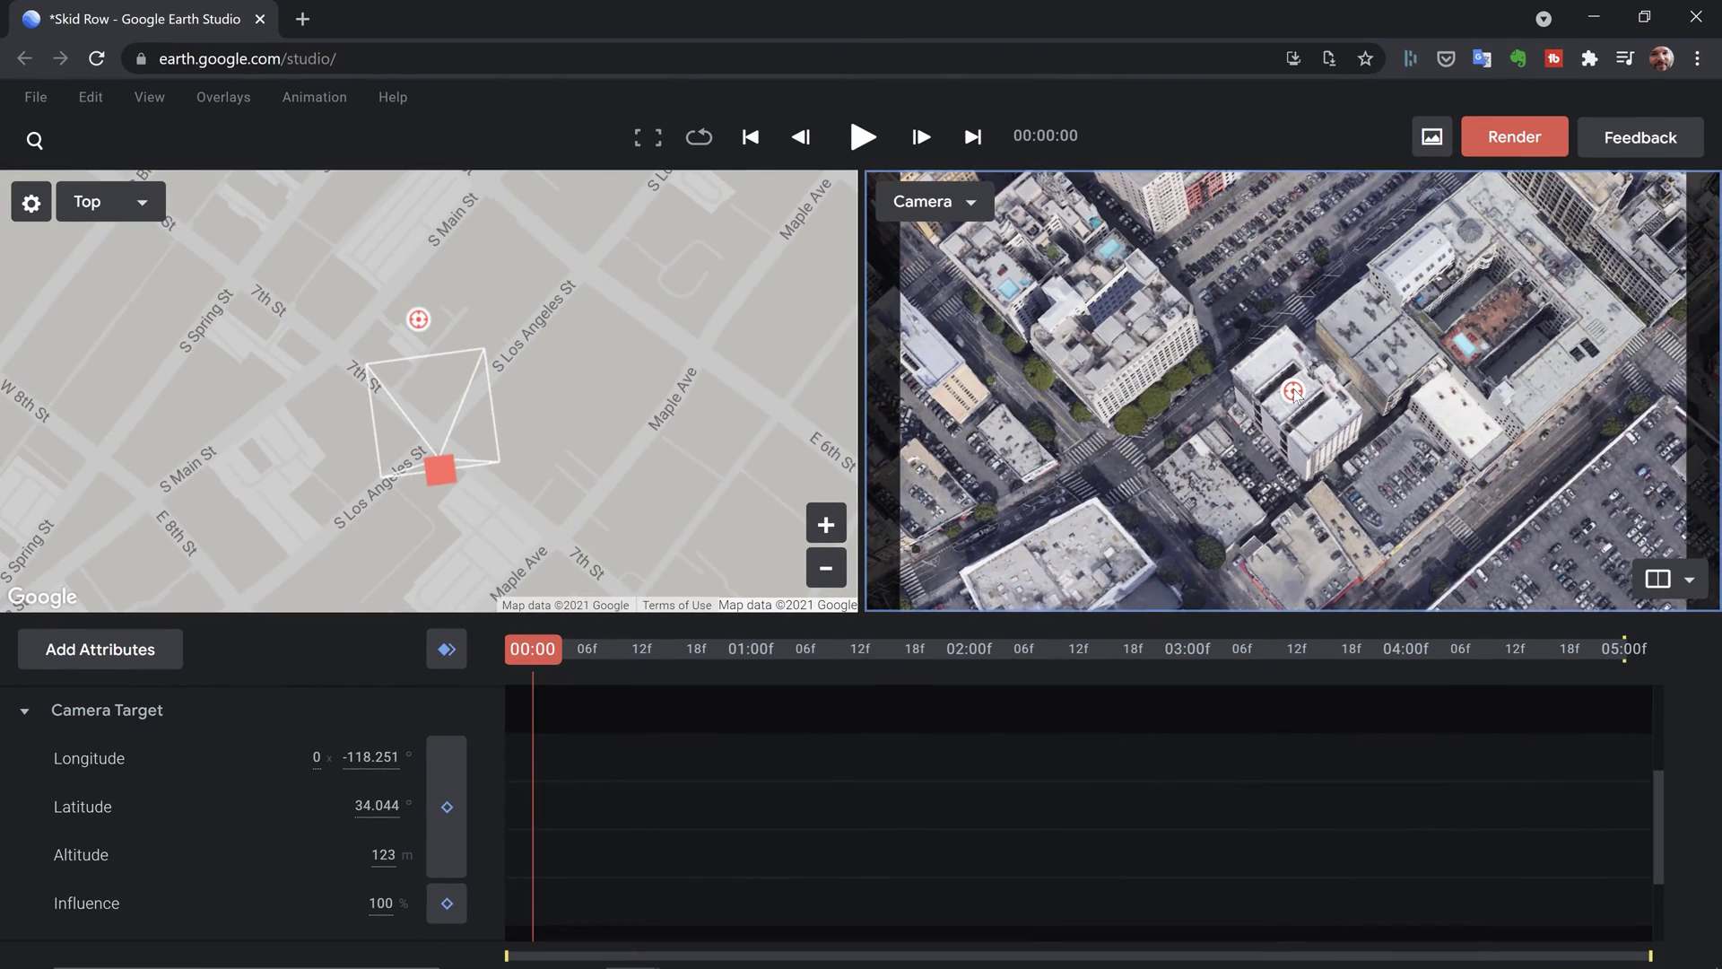
Move the camera south of the target on the Top map, to about latitude 34.013, longitude -118.248
{"action": "left_click", "coordinate": [826, 571]}
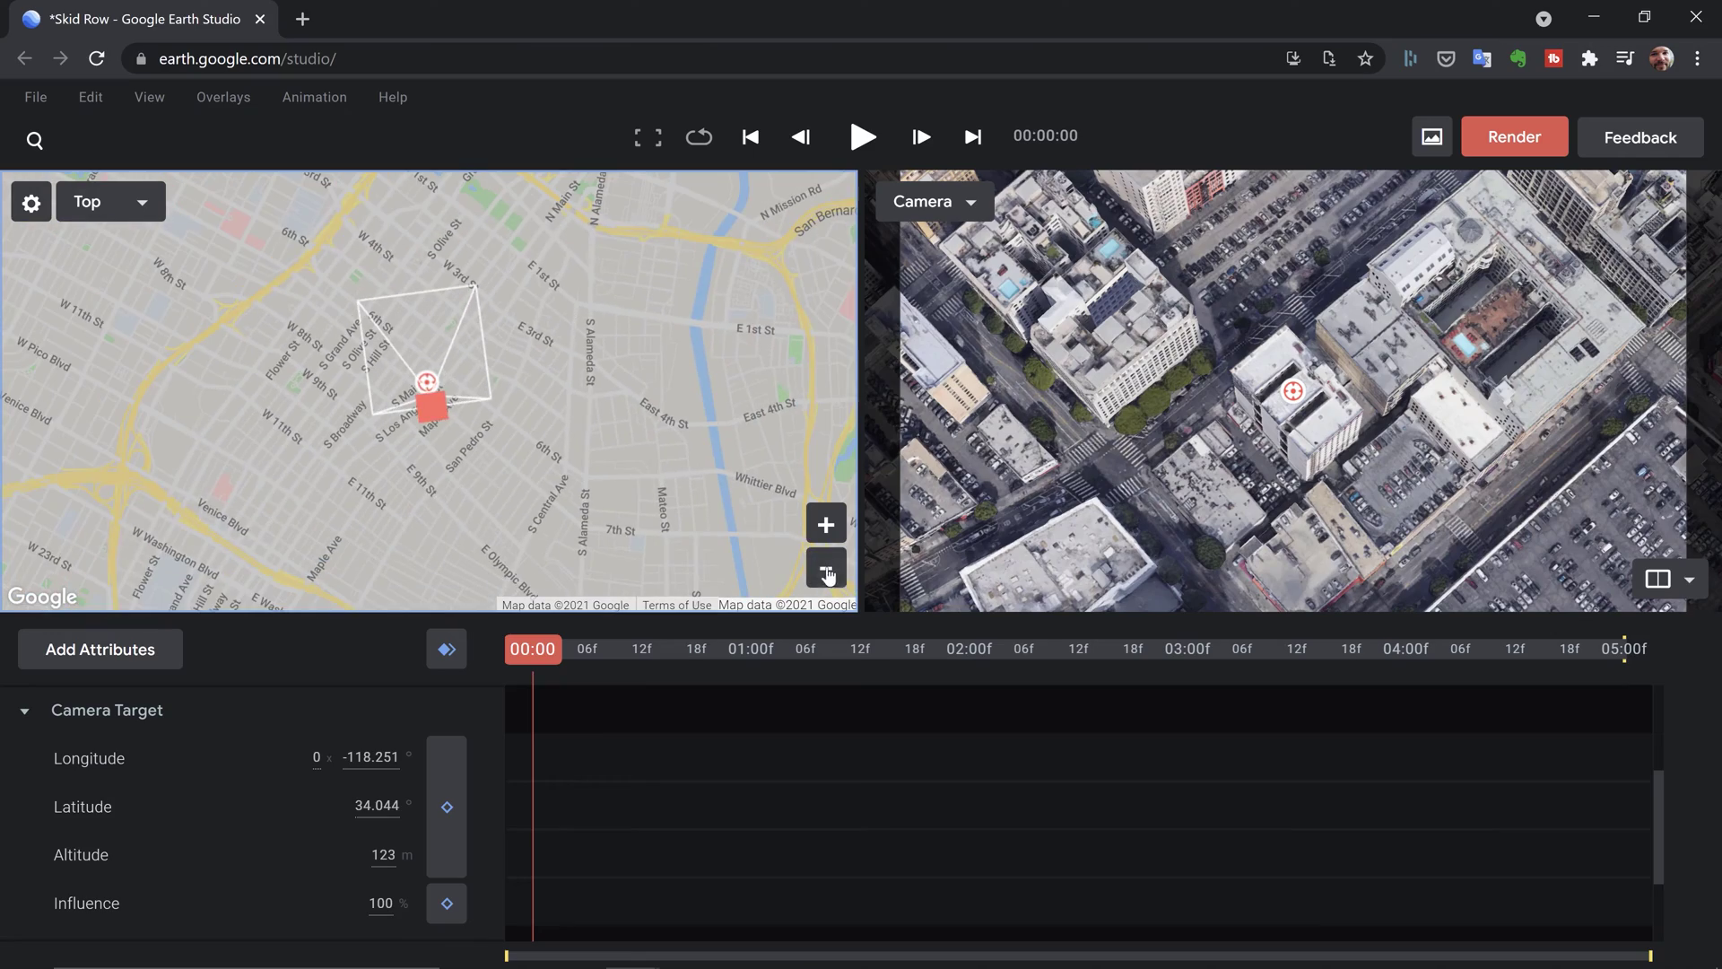
{"action": "mouse_move", "coordinate": [431, 409]}
{"action": "left_mouse_down"}
{"action": "mouse_move", "coordinate": [461, 508]}
{"action": "mouse_move", "coordinate": [496, 505]}
{"action": "mouse_move", "coordinate": [580, 422]}
{"action": "mouse_move", "coordinate": [569, 469]}
{"action": "mouse_move", "coordinate": [394, 513]}
{"action": "mouse_move", "coordinate": [464, 493]}
{"action": "left_mouse_up"}
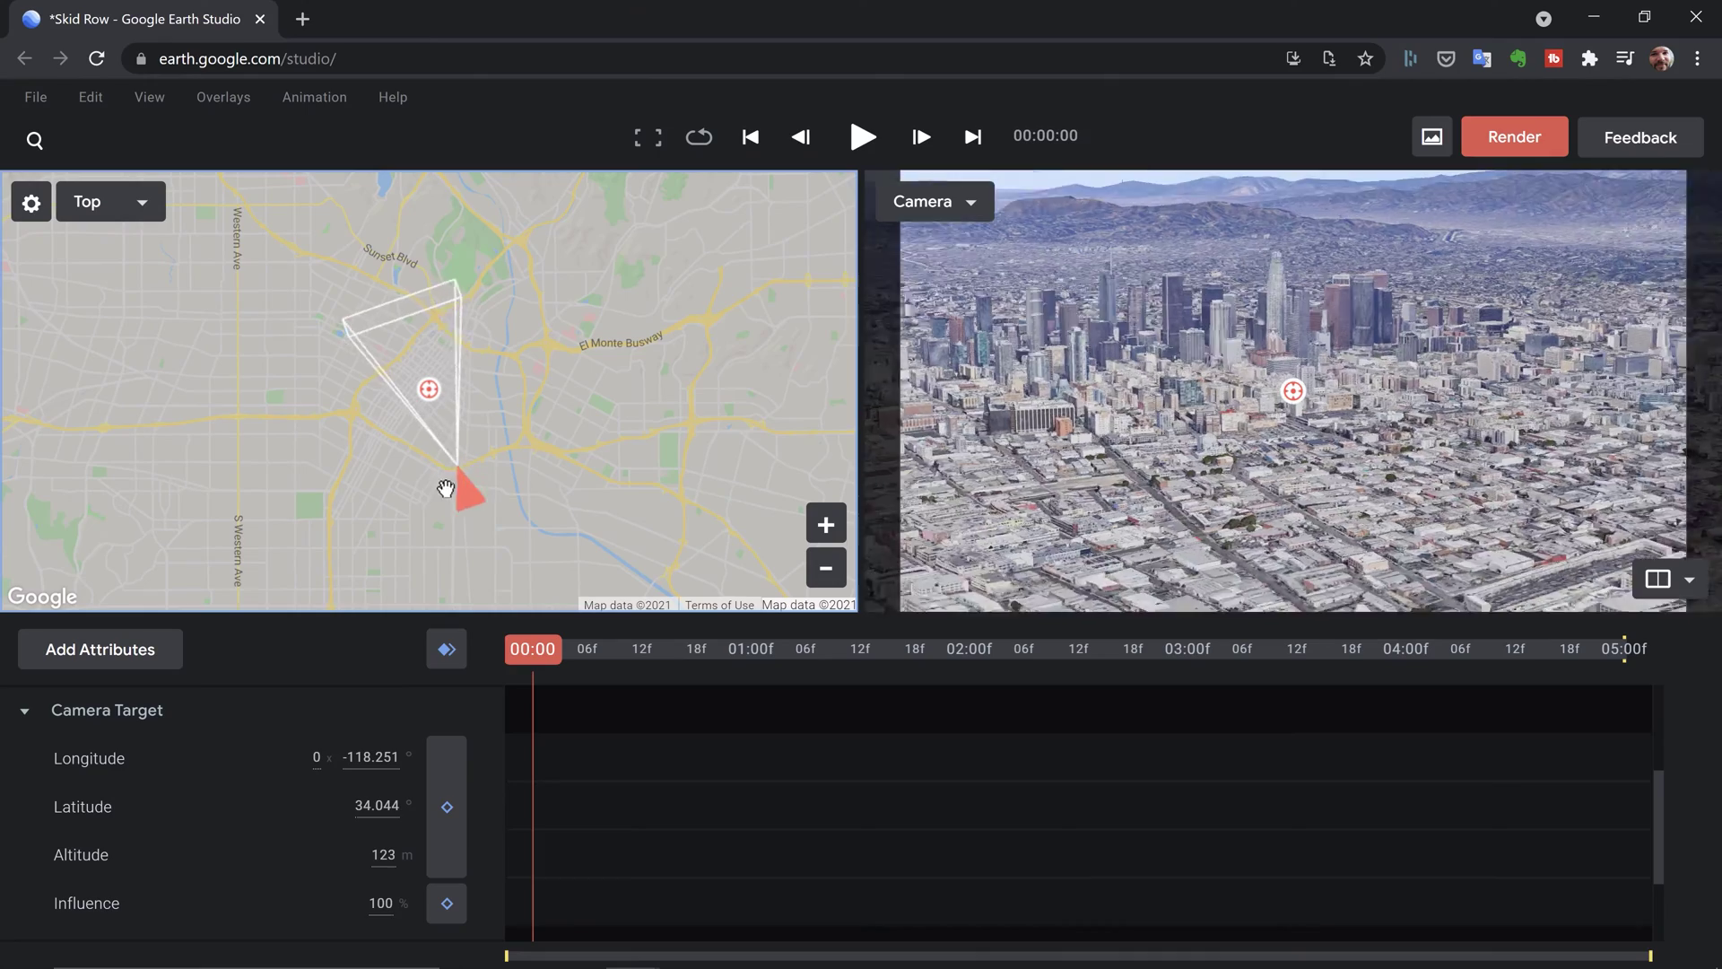
{"action": "mouse_move", "coordinate": [461, 493]}
{"action": "left_mouse_down"}
{"action": "mouse_move", "coordinate": [426, 504]}
{"action": "mouse_move", "coordinate": [439, 513]}
{"action": "left_mouse_up"}
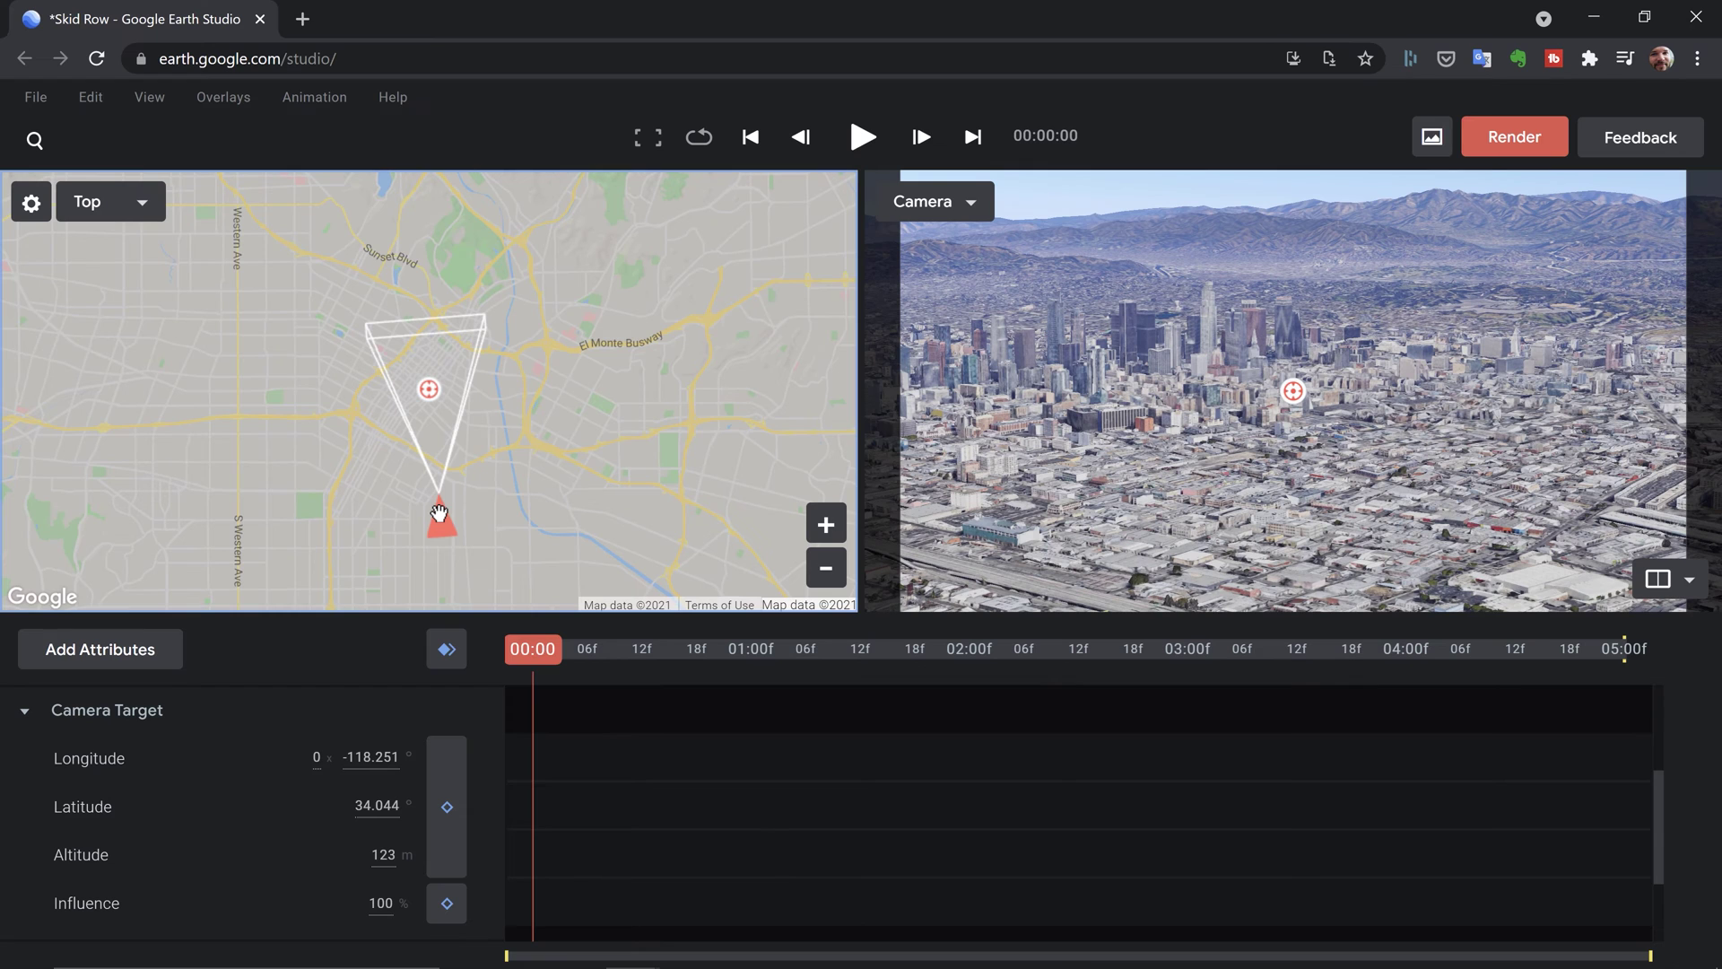
Set the camera position's altitude to 1000 m and move the camera farther south, to about latitude 34.009, longitude -118.25
{"action": "scroll", "coordinate": [195, 730], "scroll_direction": "up", "scroll_amount": 5}
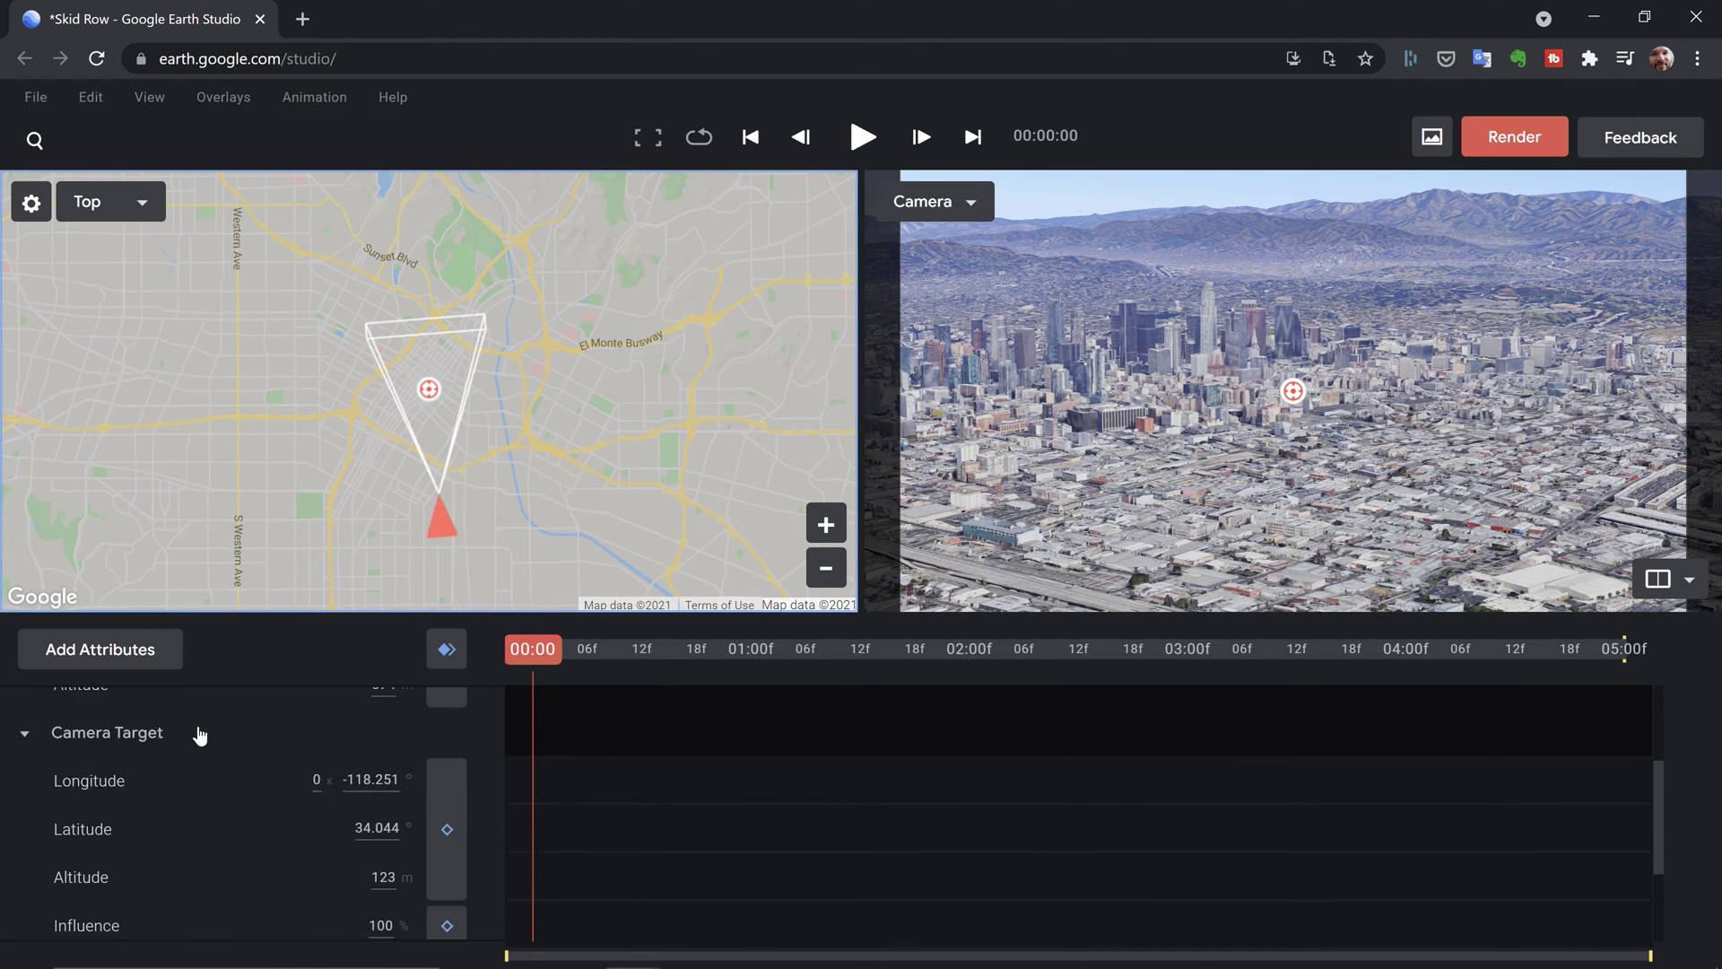
{"action": "left_click", "coordinate": [383, 854]}
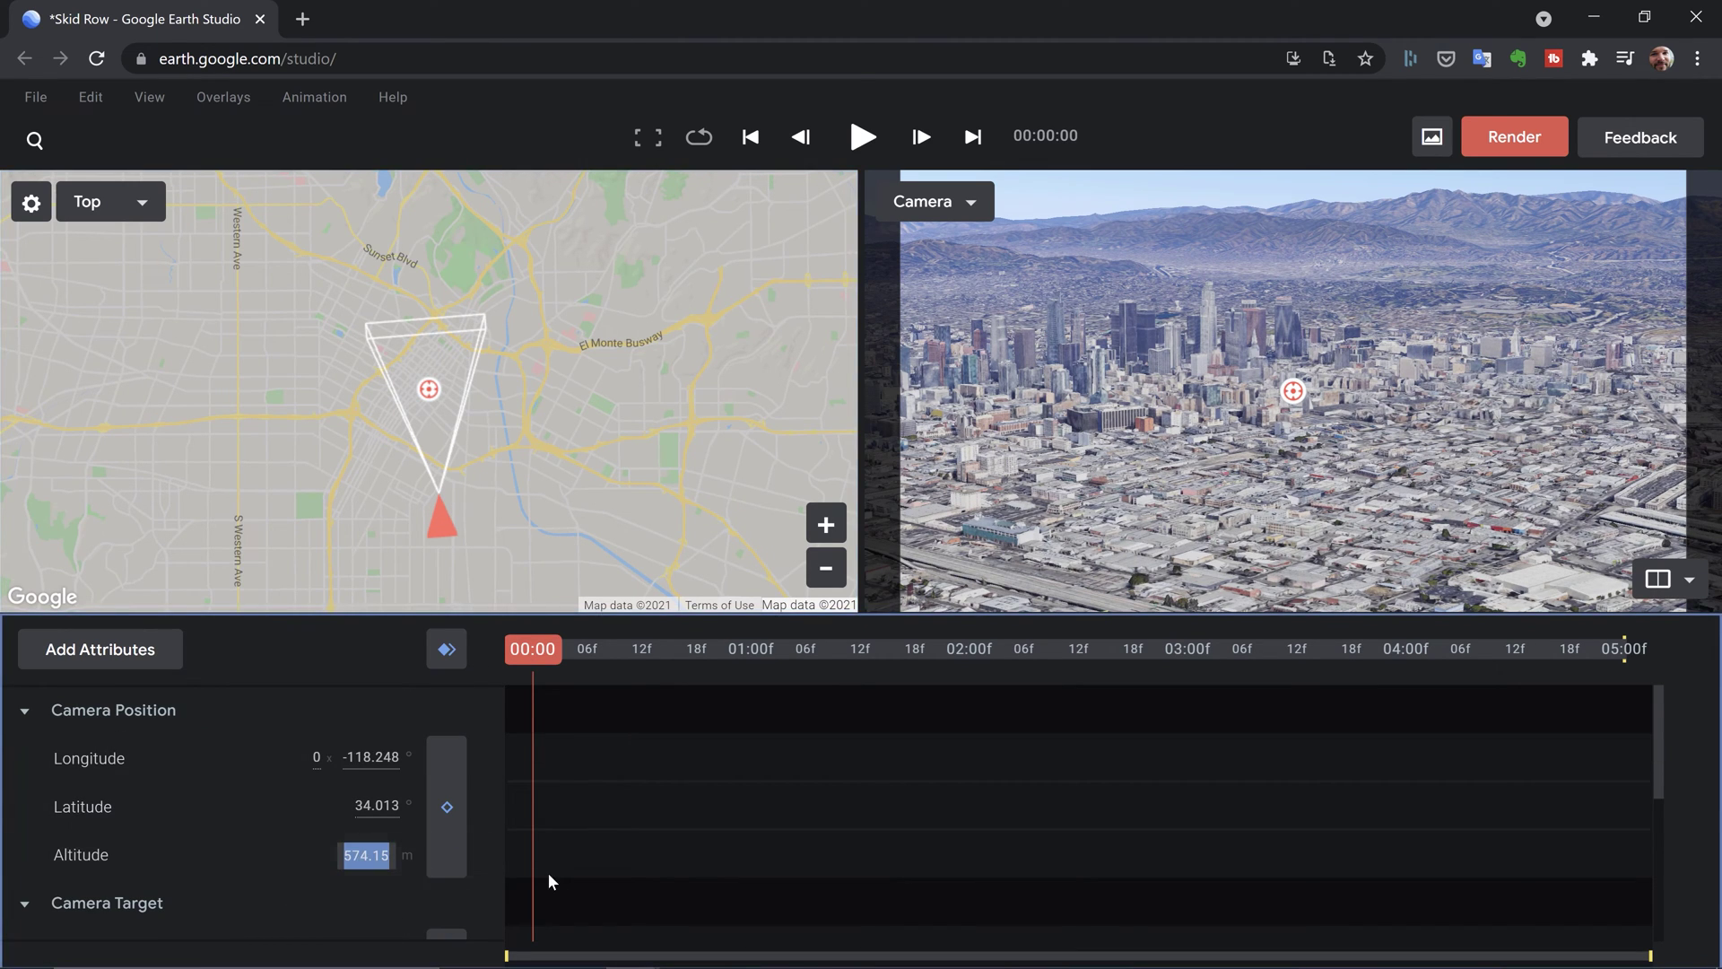
{"action": "type", "text": "1000"}
{"action": "key", "text": "Return"}
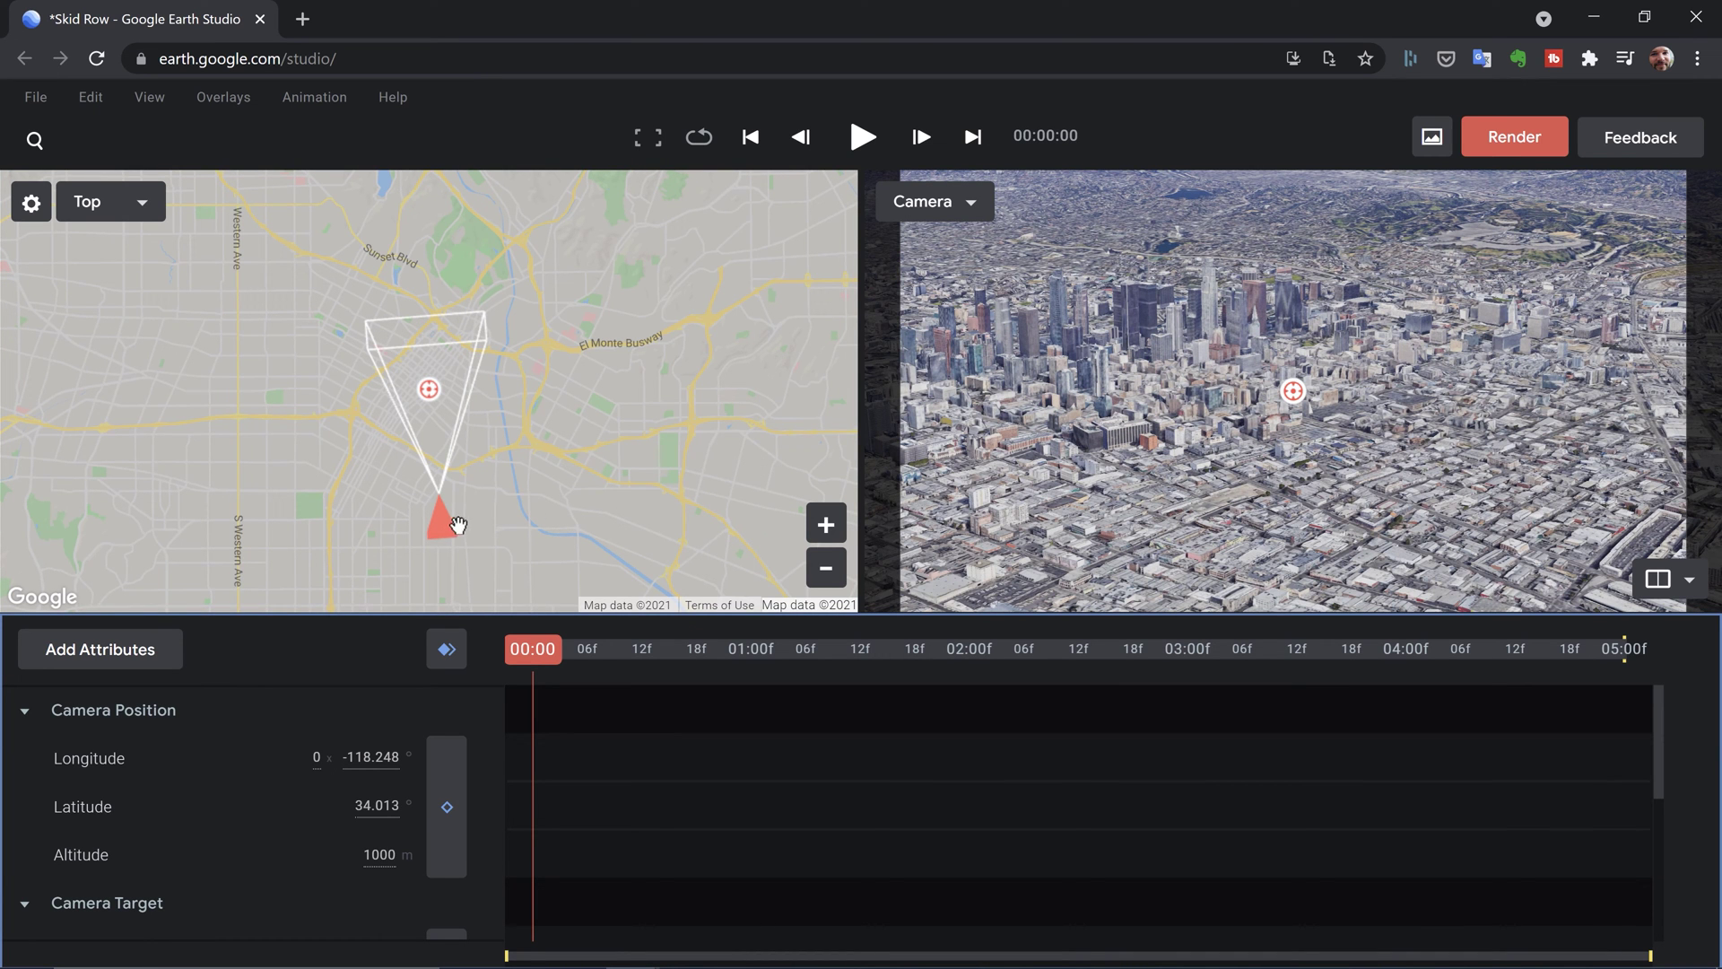
{"action": "left_click_drag", "start_coordinate": [441, 527], "coordinate": [433, 541]}
Review the Camera Position and Camera Target attributes, and collapse the Camera Rotation group
{"action": "scroll", "coordinate": [173, 764], "scroll_direction": "down", "scroll_amount": 1}
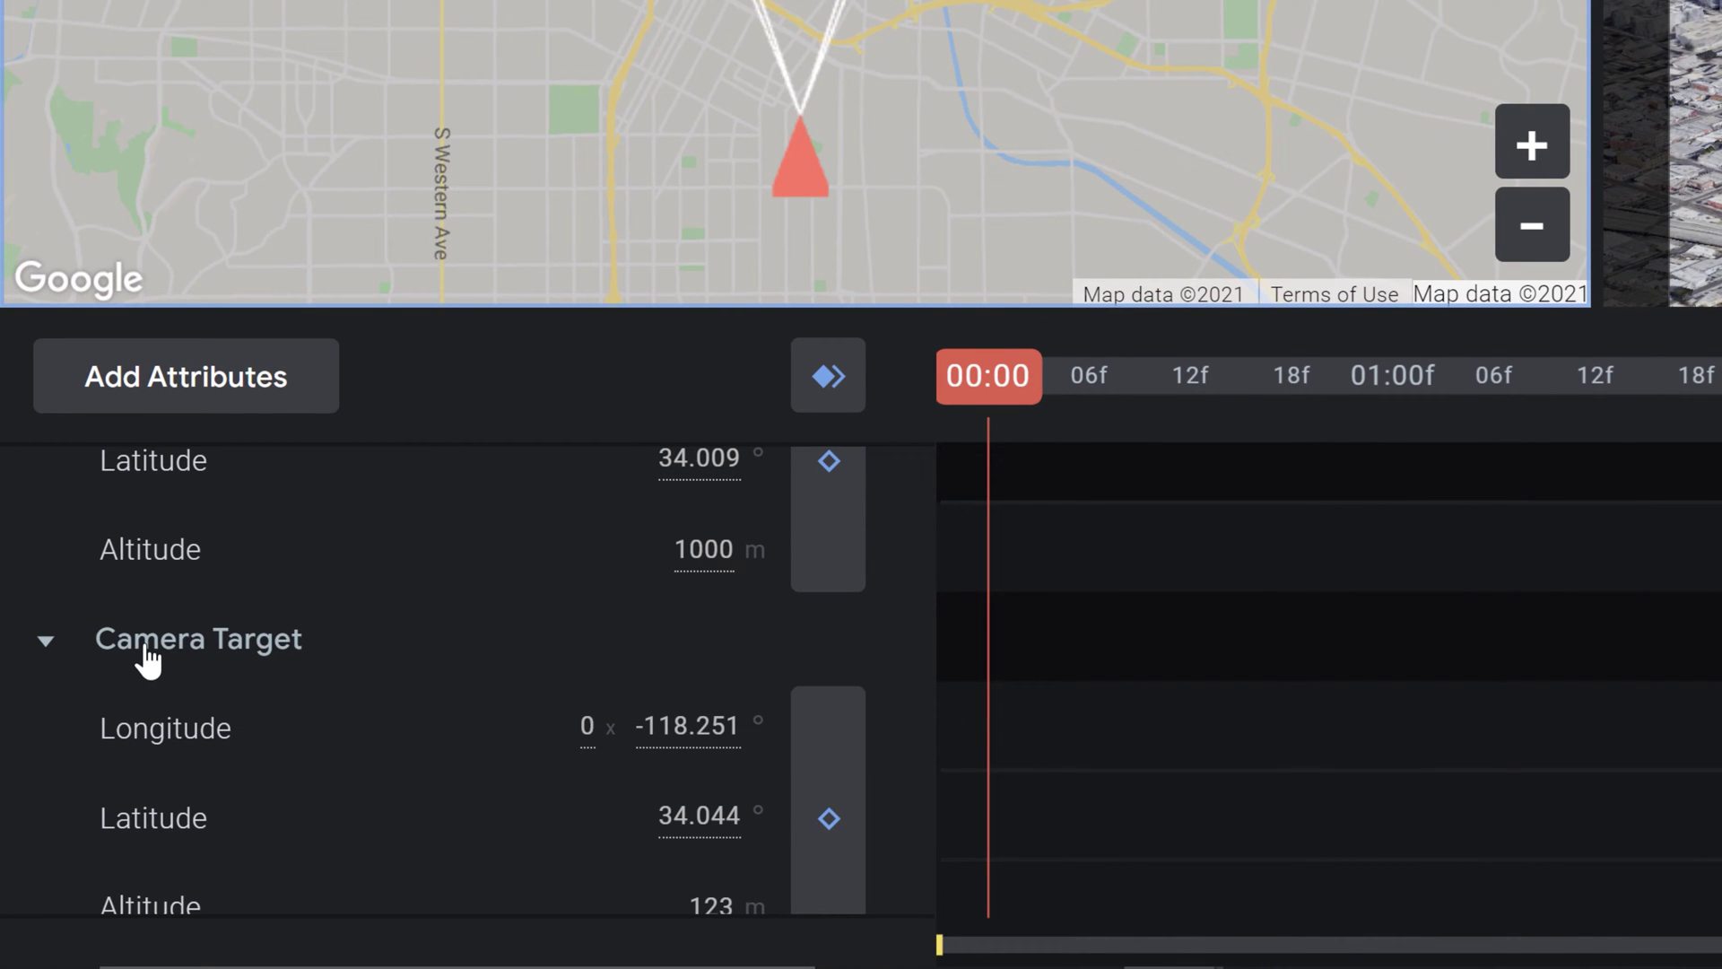
{"action": "scroll", "coordinate": [282, 788], "scroll_direction": "down", "scroll_amount": 2}
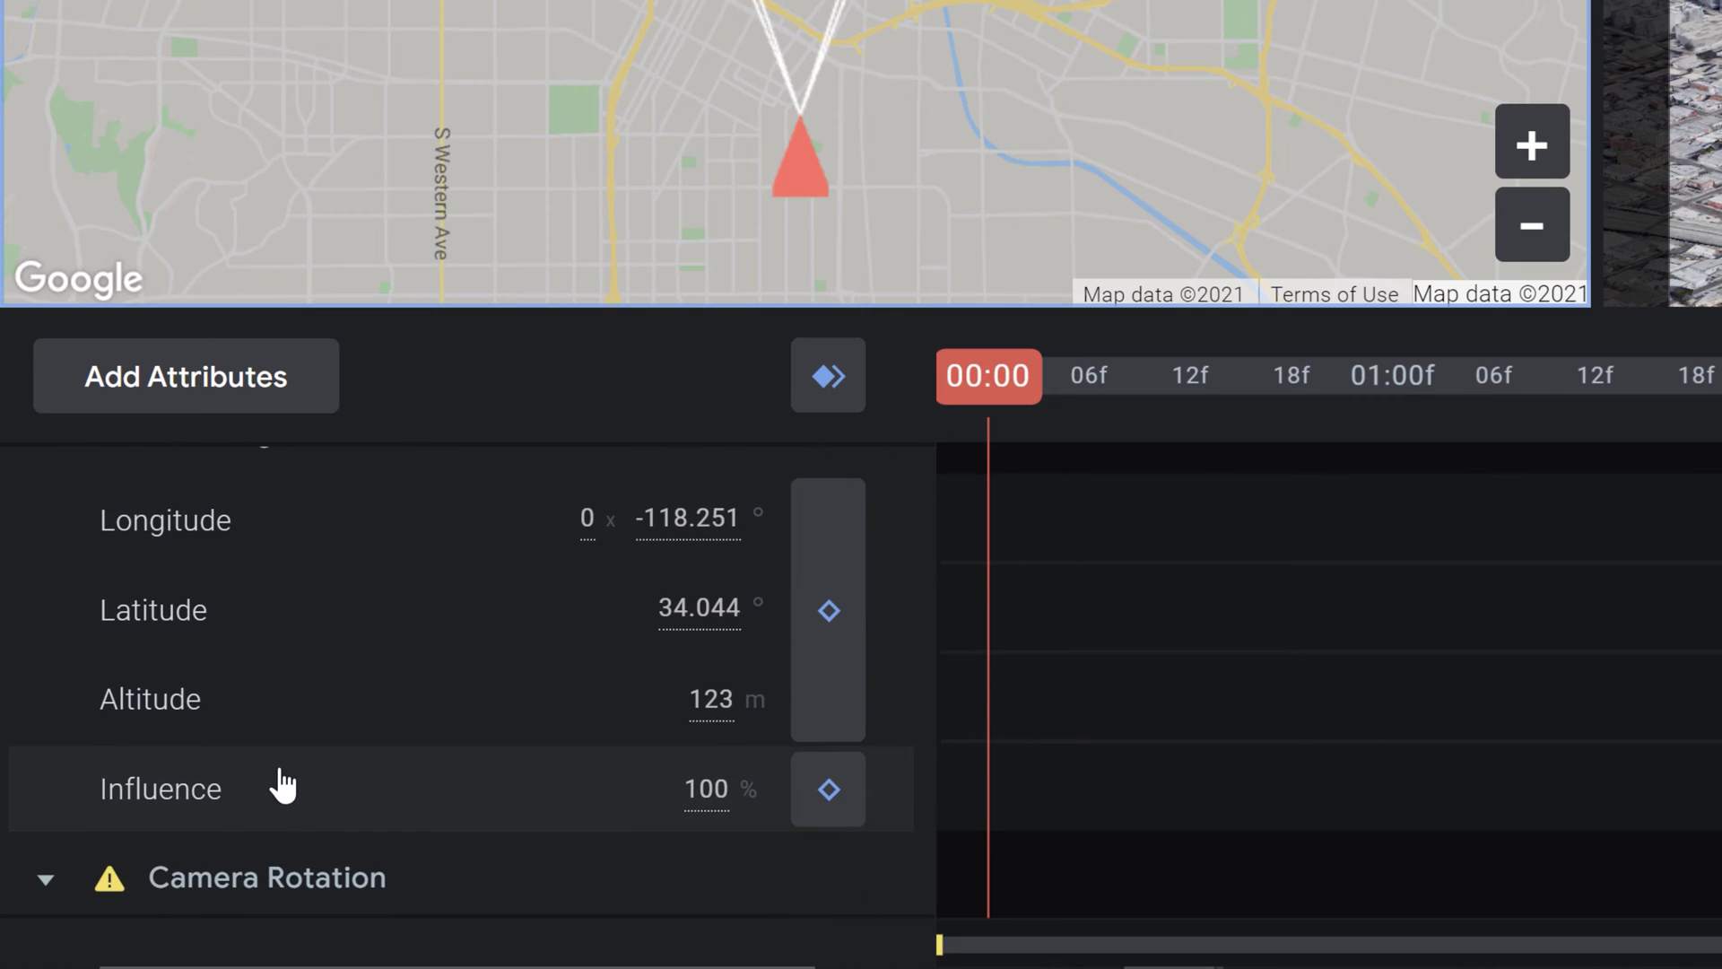
{"action": "scroll", "coordinate": [280, 783], "scroll_direction": "up", "scroll_amount": 4}
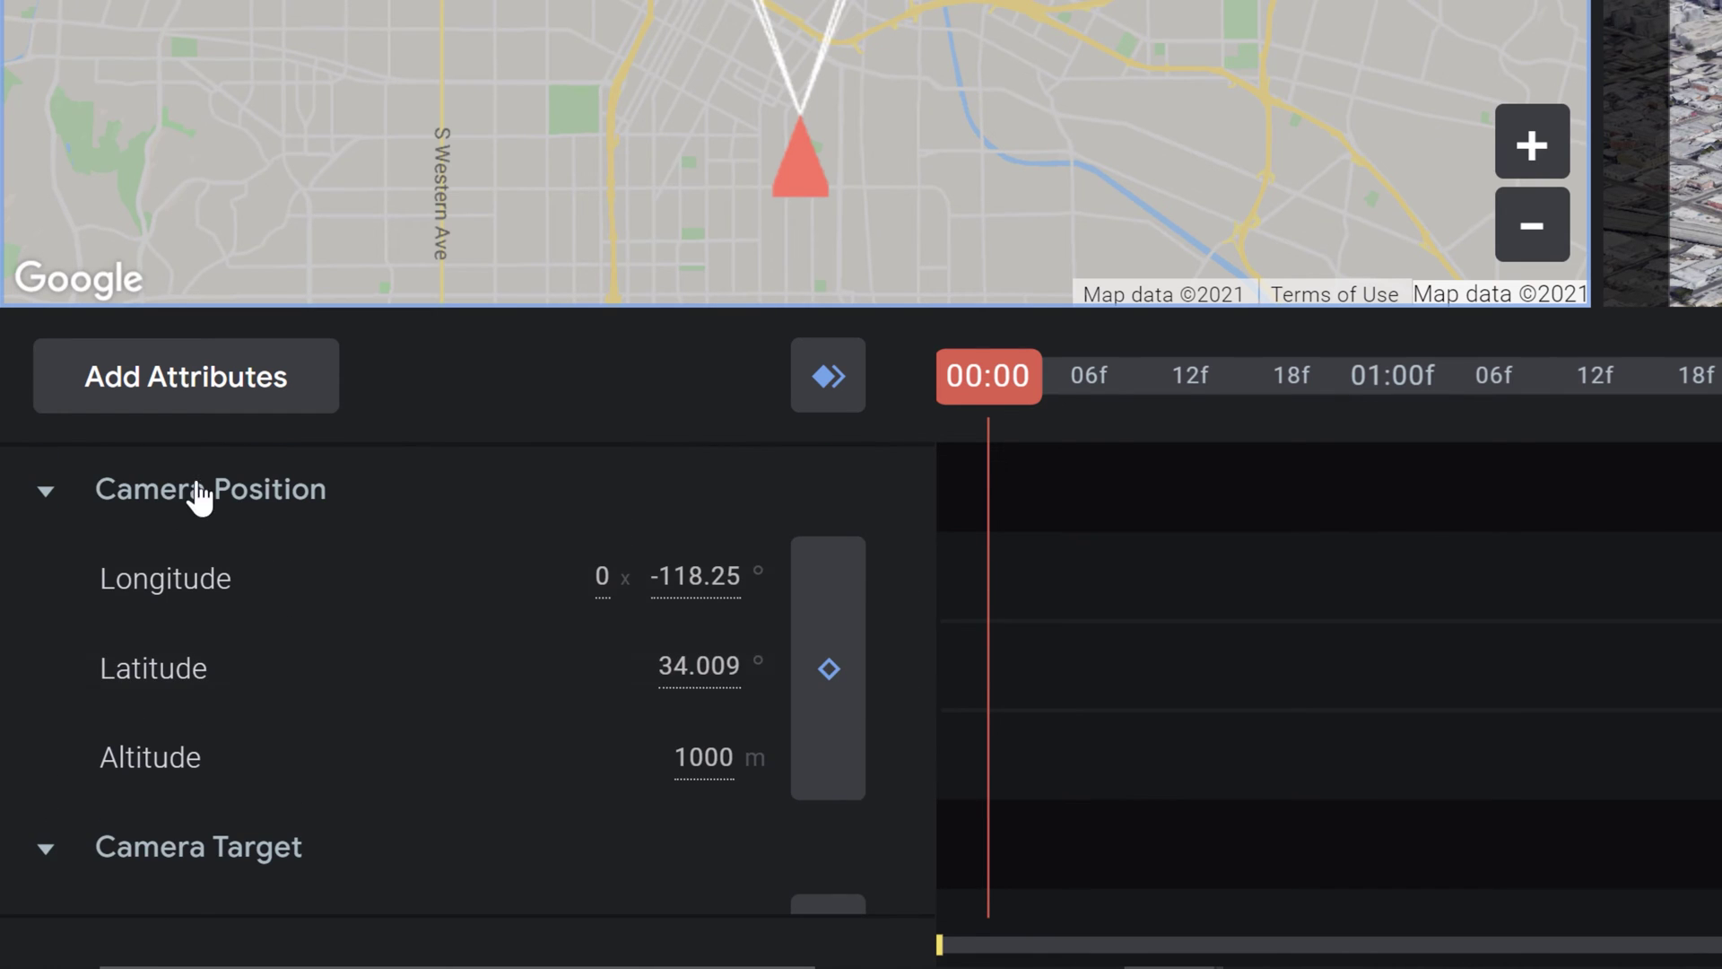
{"action": "scroll", "coordinate": [269, 663], "scroll_direction": "down", "scroll_amount": 4}
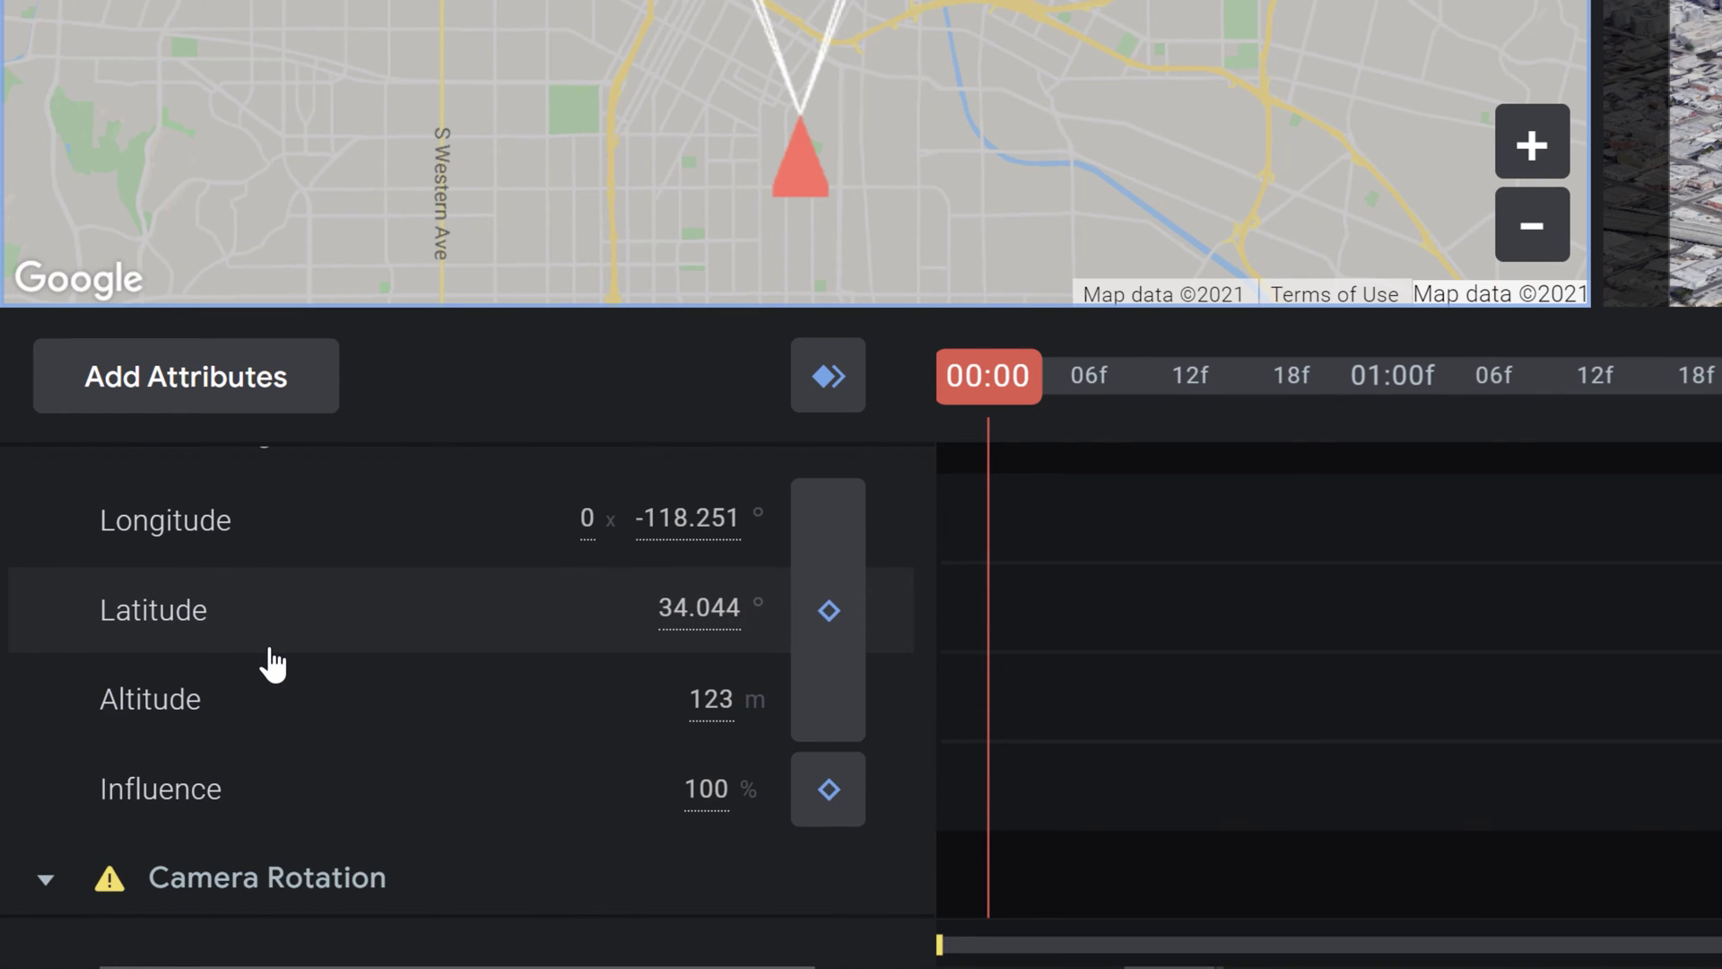
{"action": "scroll", "coordinate": [272, 663], "scroll_direction": "up", "scroll_amount": 2}
{"action": "scroll", "coordinate": [276, 660], "scroll_direction": "down", "scroll_amount": 4}
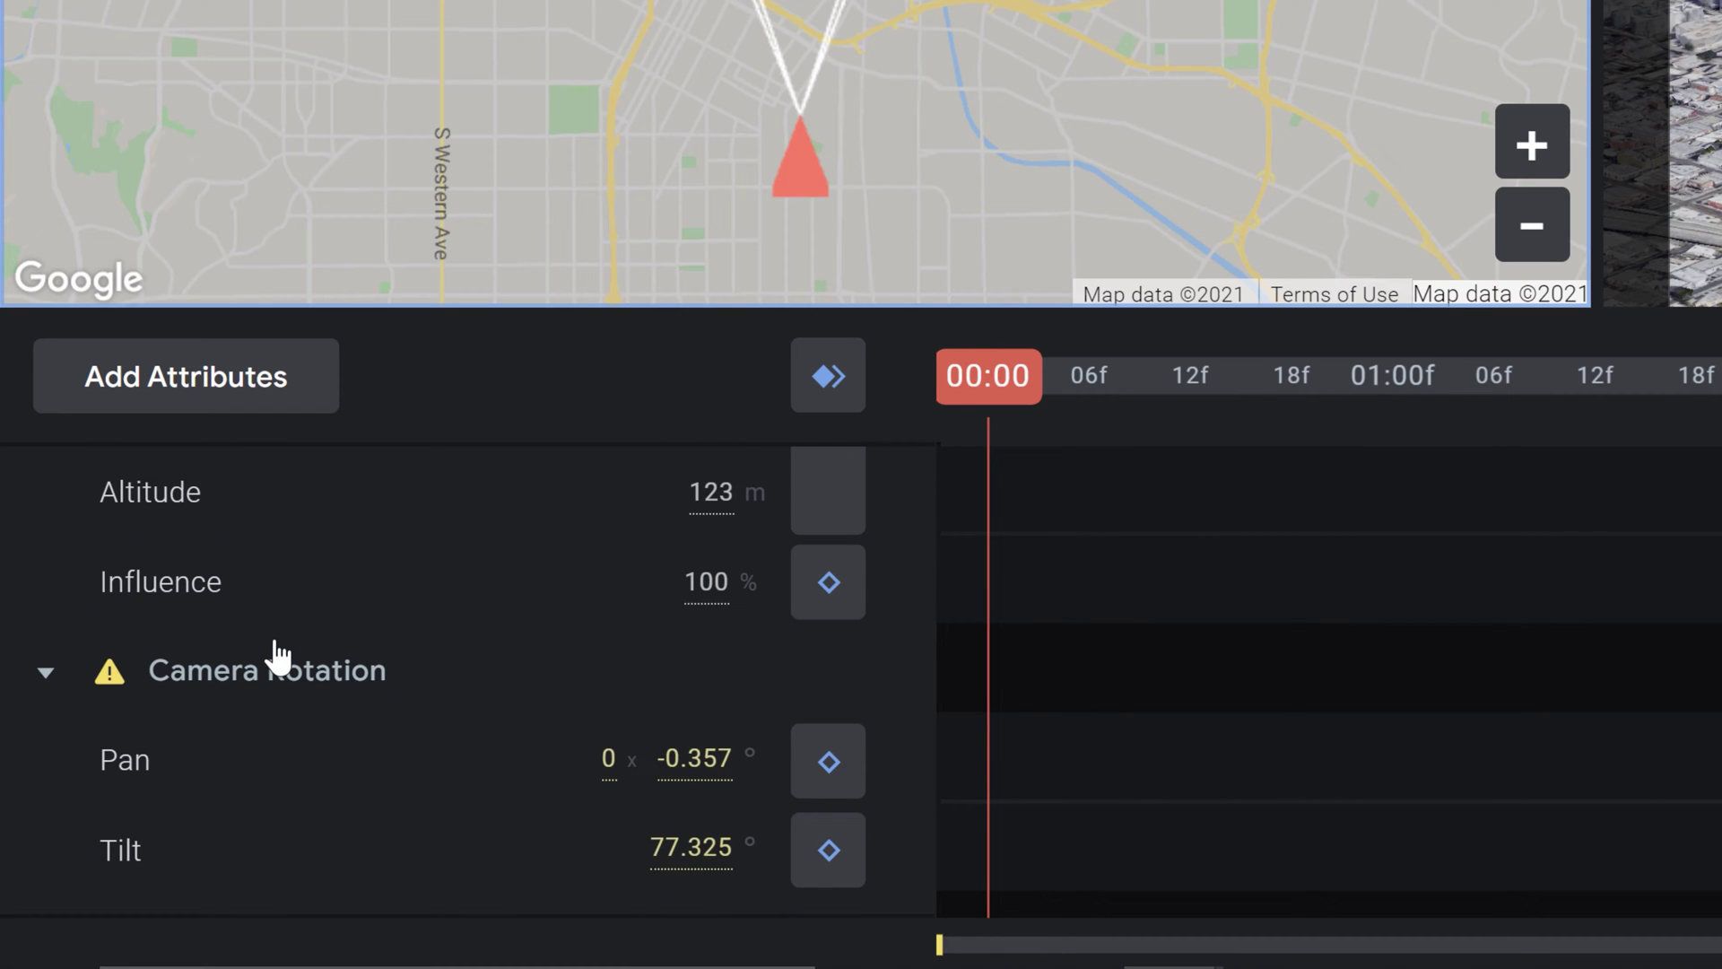
{"action": "left_click", "coordinate": [46, 675]}
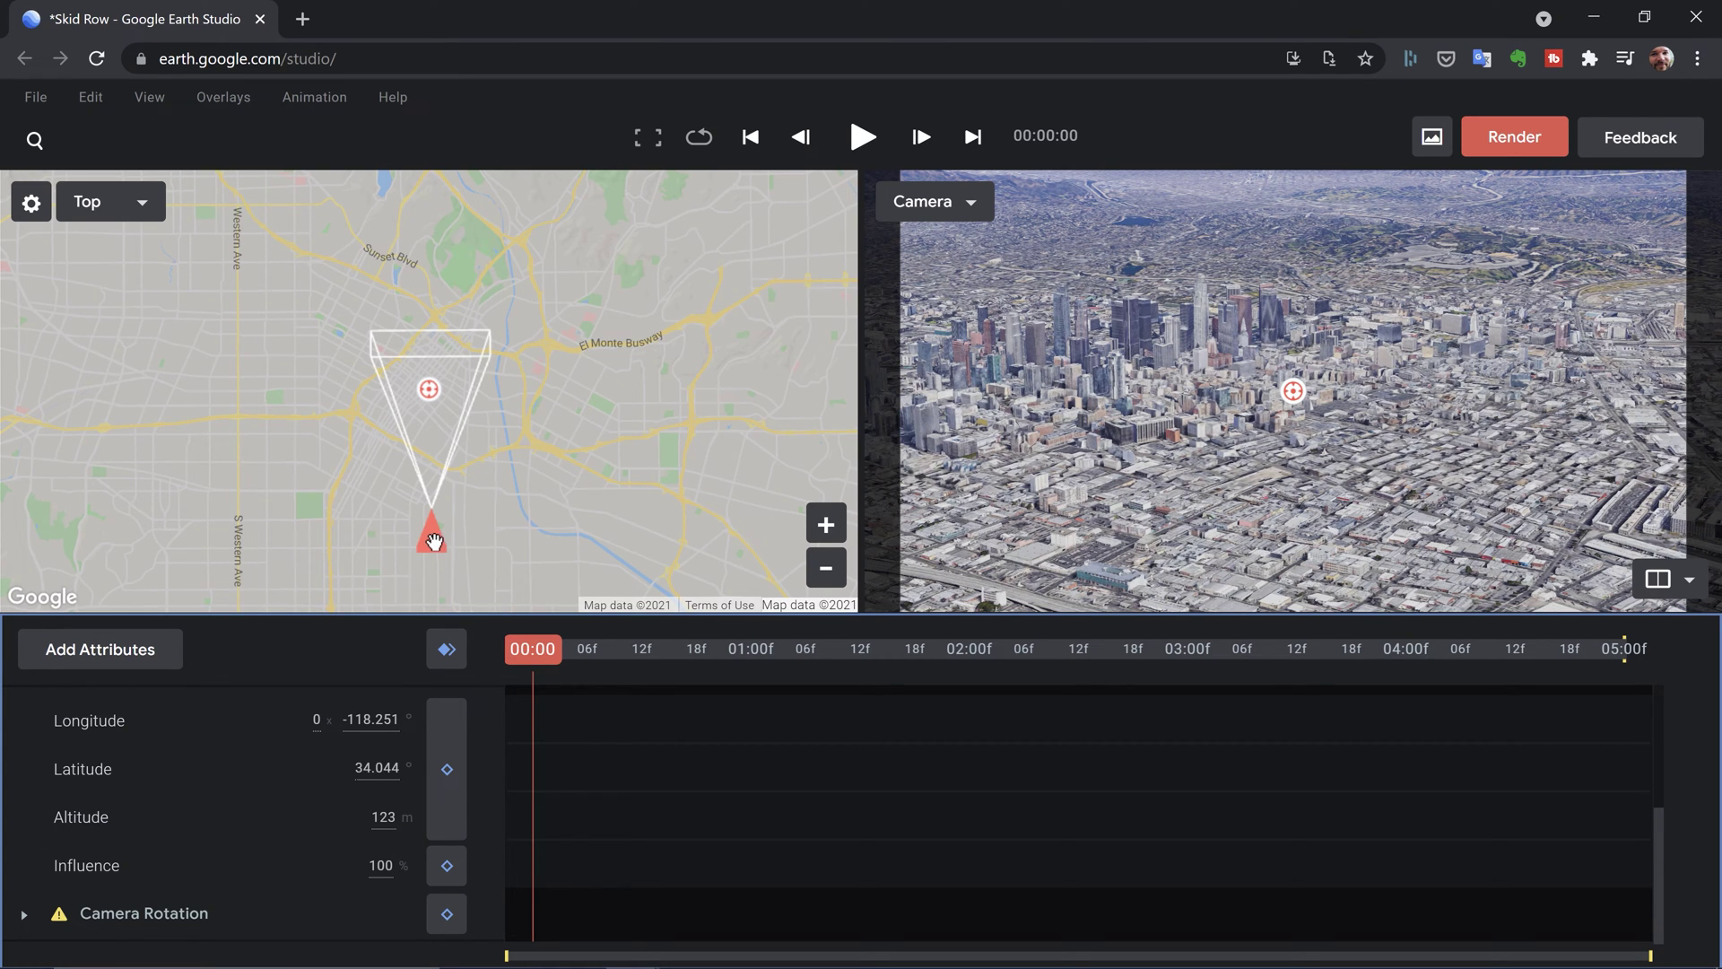
Move the camera slightly southwest on the map and keyframe the Camera Target's longitude, latitude and altitude at 00:00
{"action": "left_click_drag", "start_coordinate": [433, 540], "coordinate": [415, 544]}
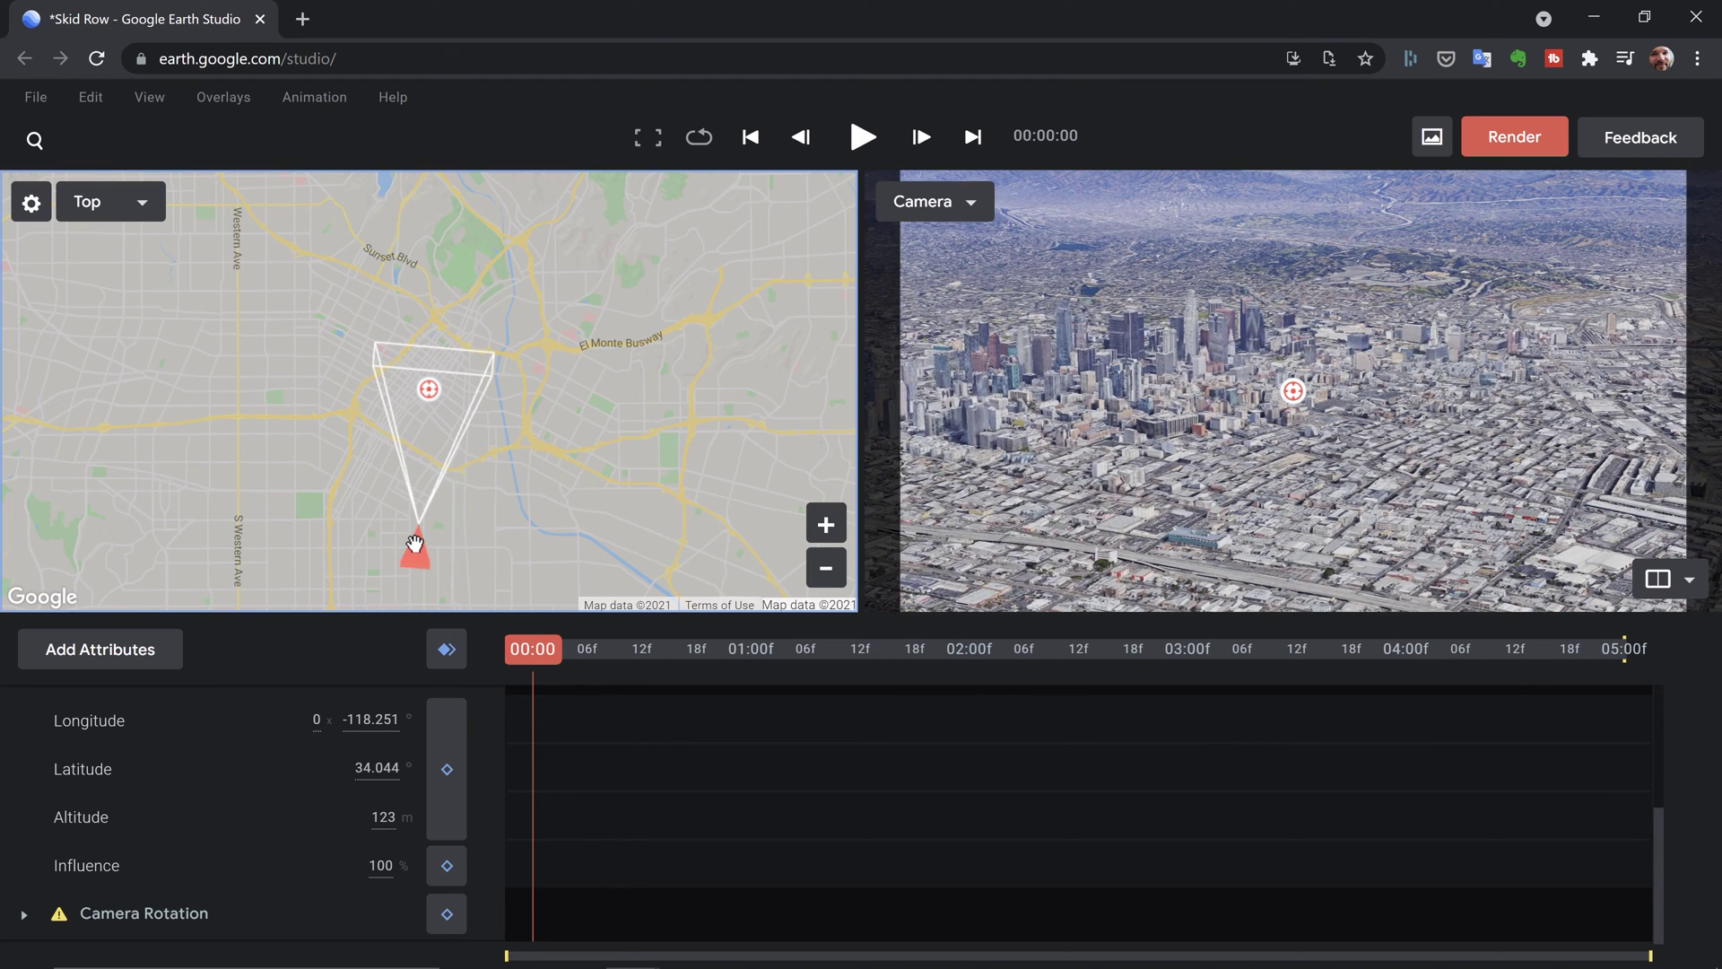
{"action": "left_click", "coordinate": [447, 769]}
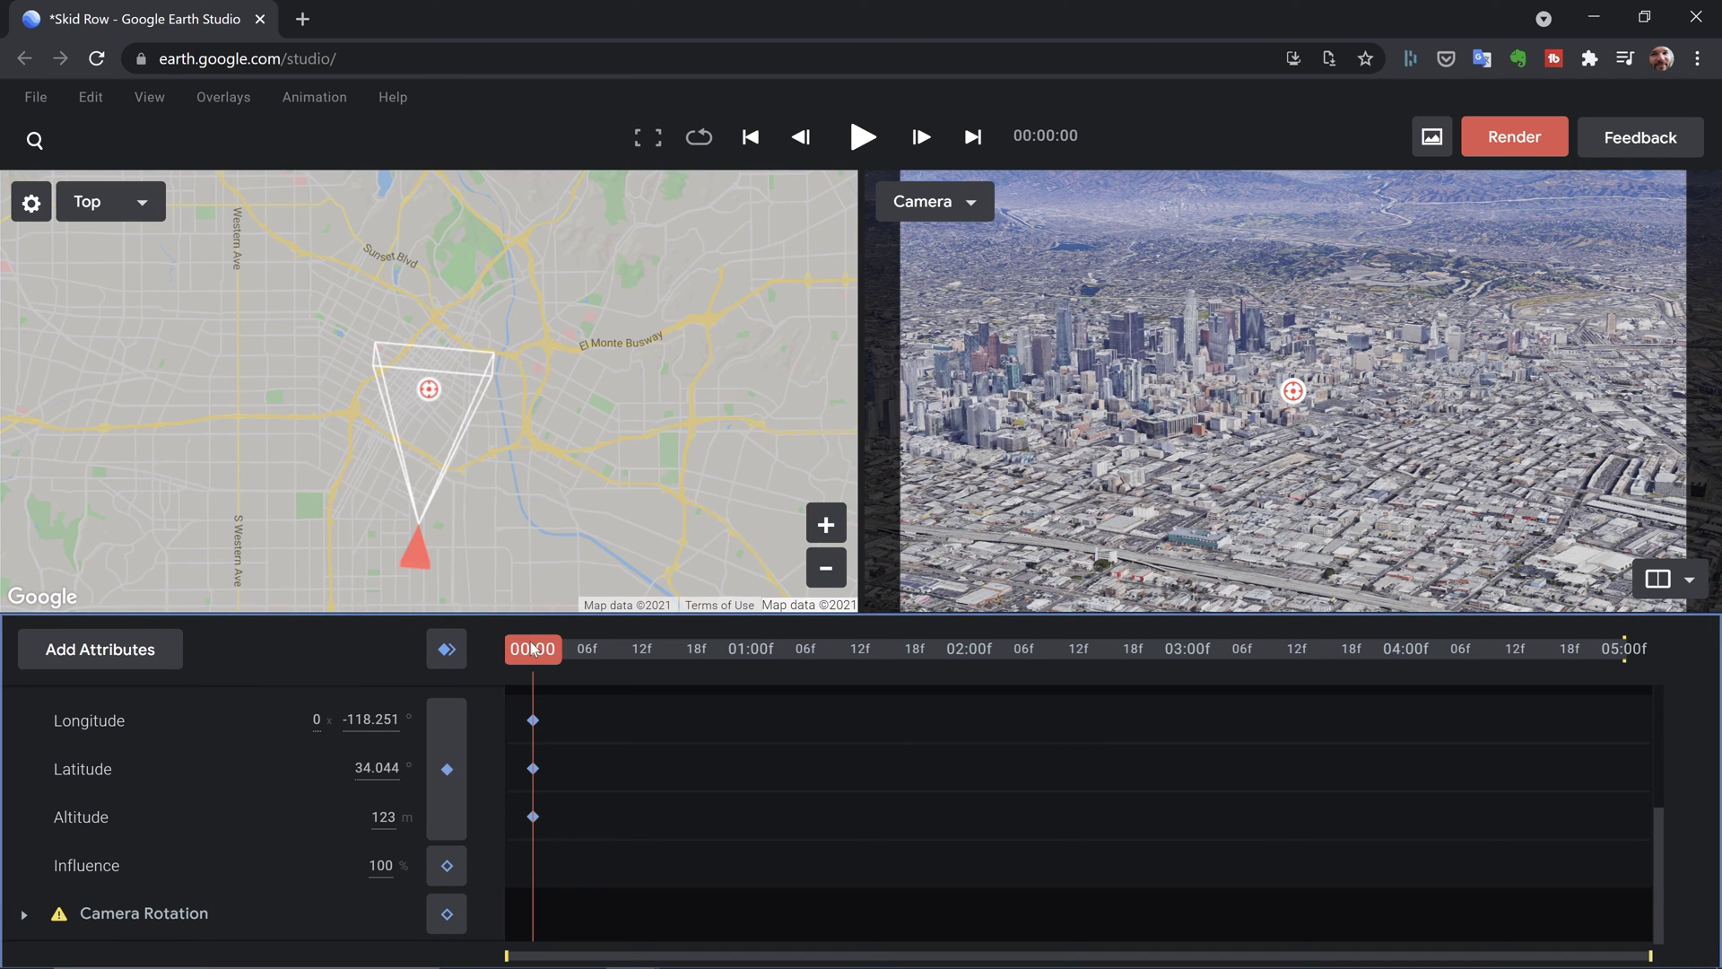
Go to 00:05:00, move the camera east on the map, and keyframe the Camera Target's longitude, latitude and altitude there
{"action": "left_click_drag", "start_coordinate": [533, 648], "coordinate": [1646, 664]}
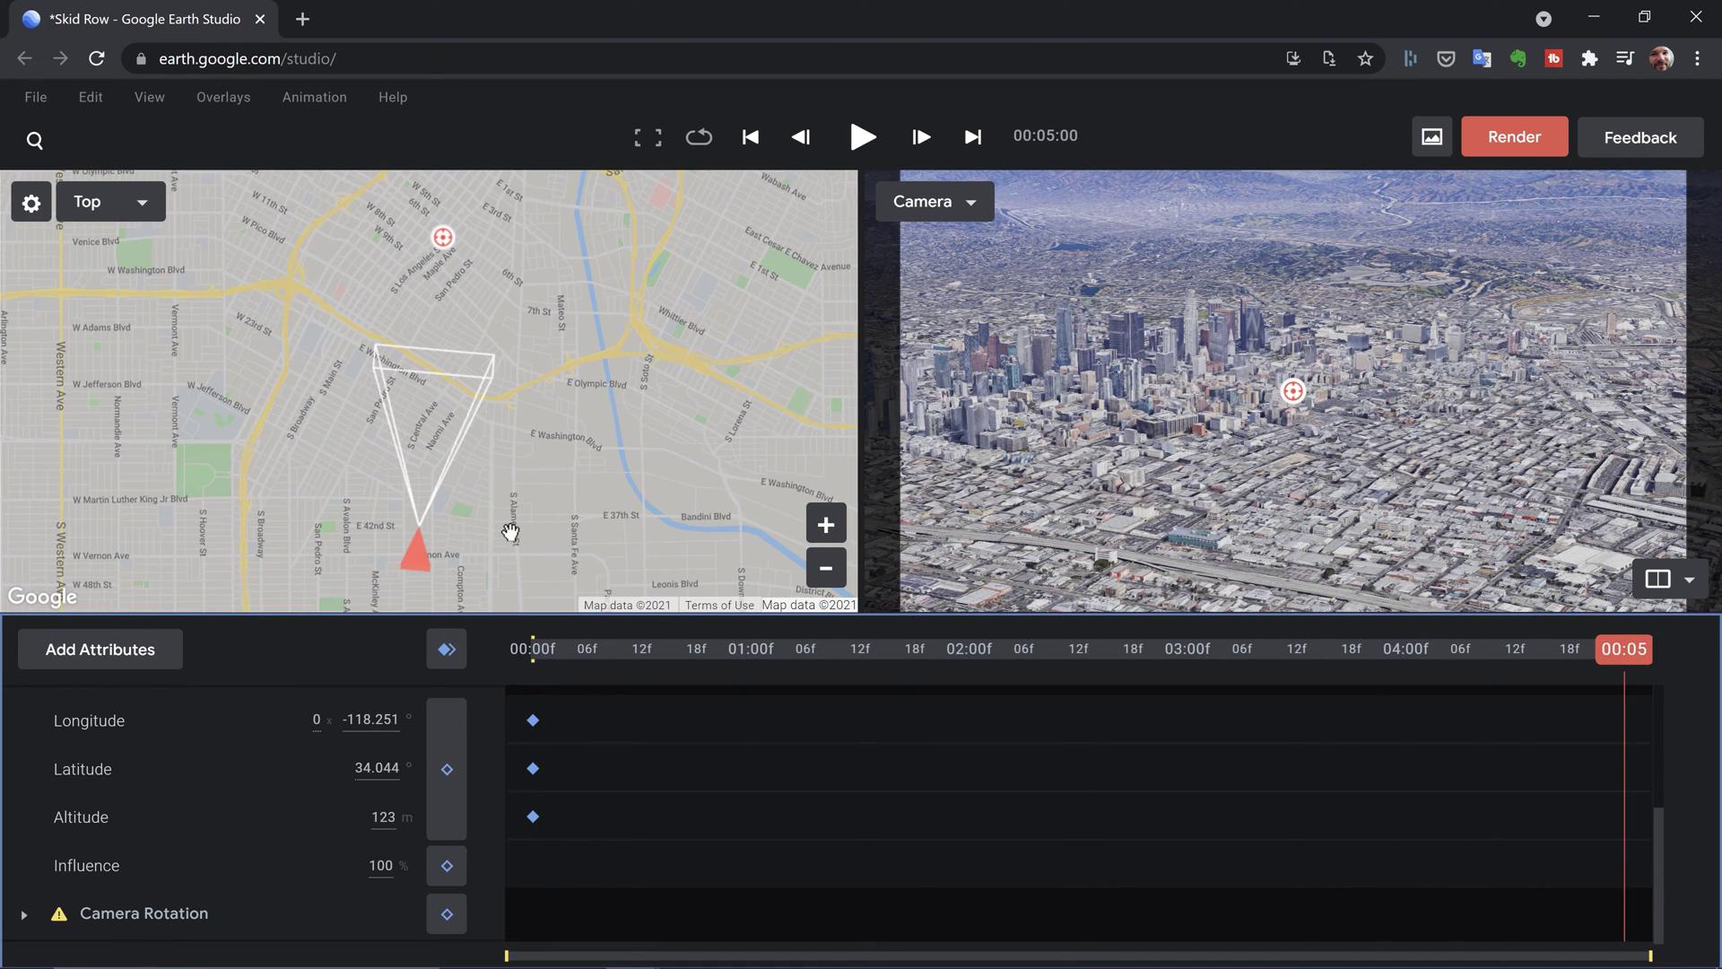
{"action": "left_click_drag", "start_coordinate": [414, 553], "coordinate": [483, 535]}
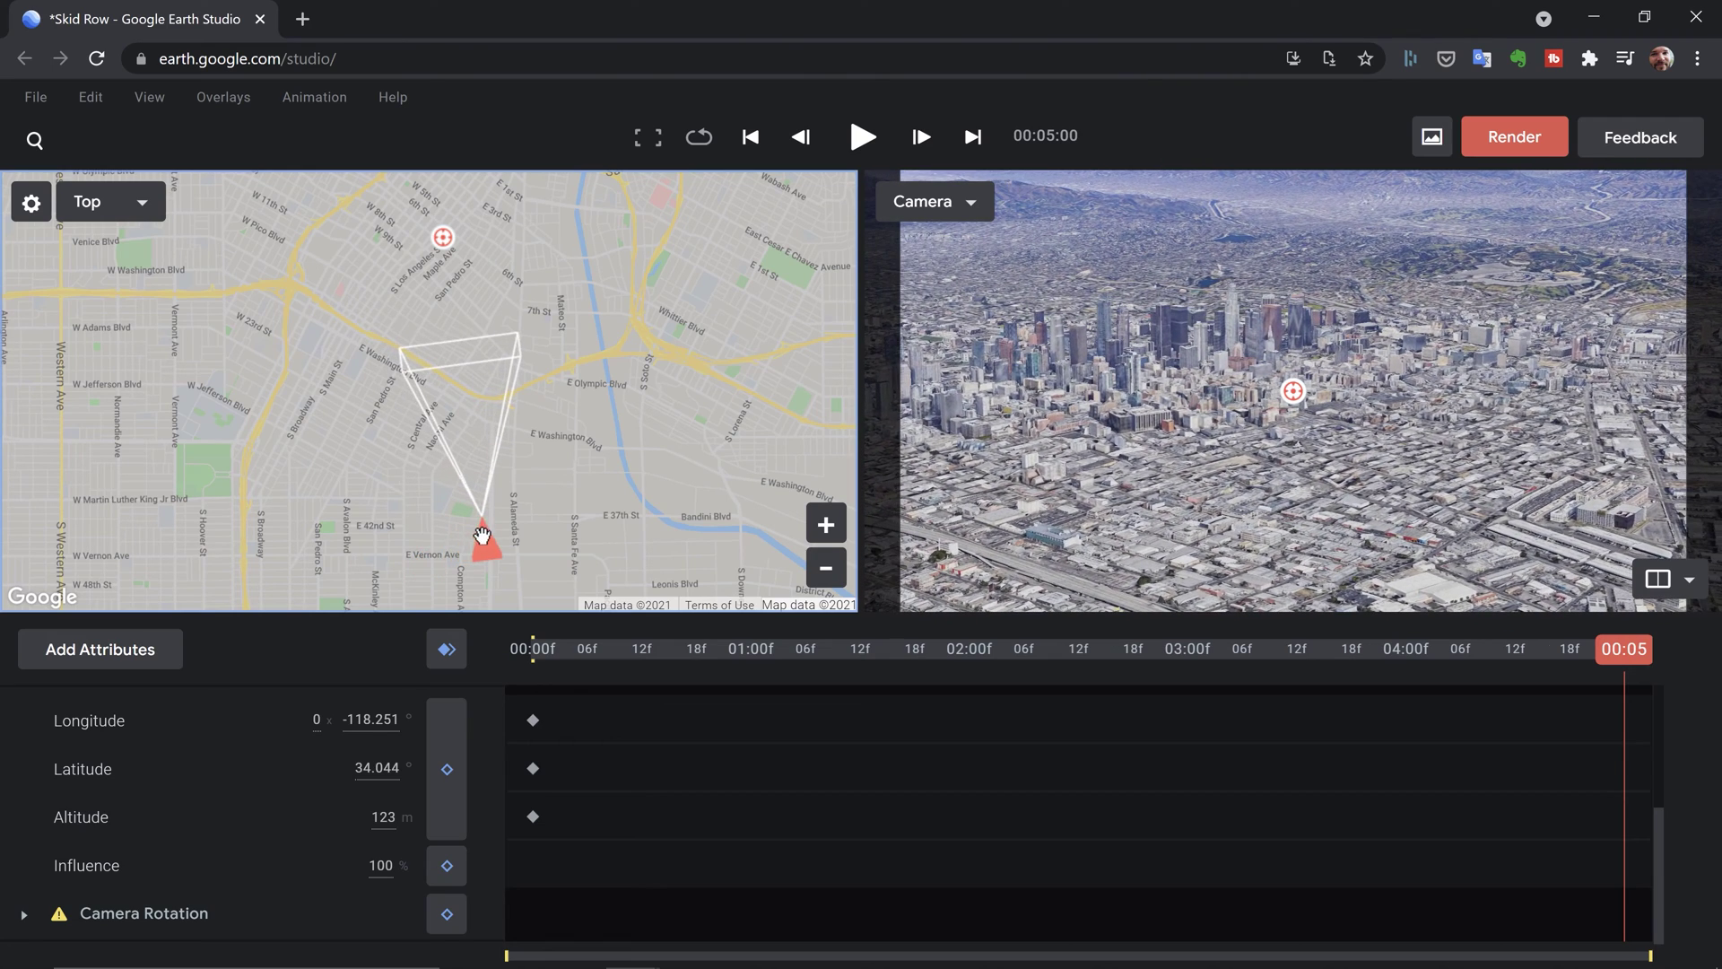
{"action": "left_click", "coordinate": [448, 770]}
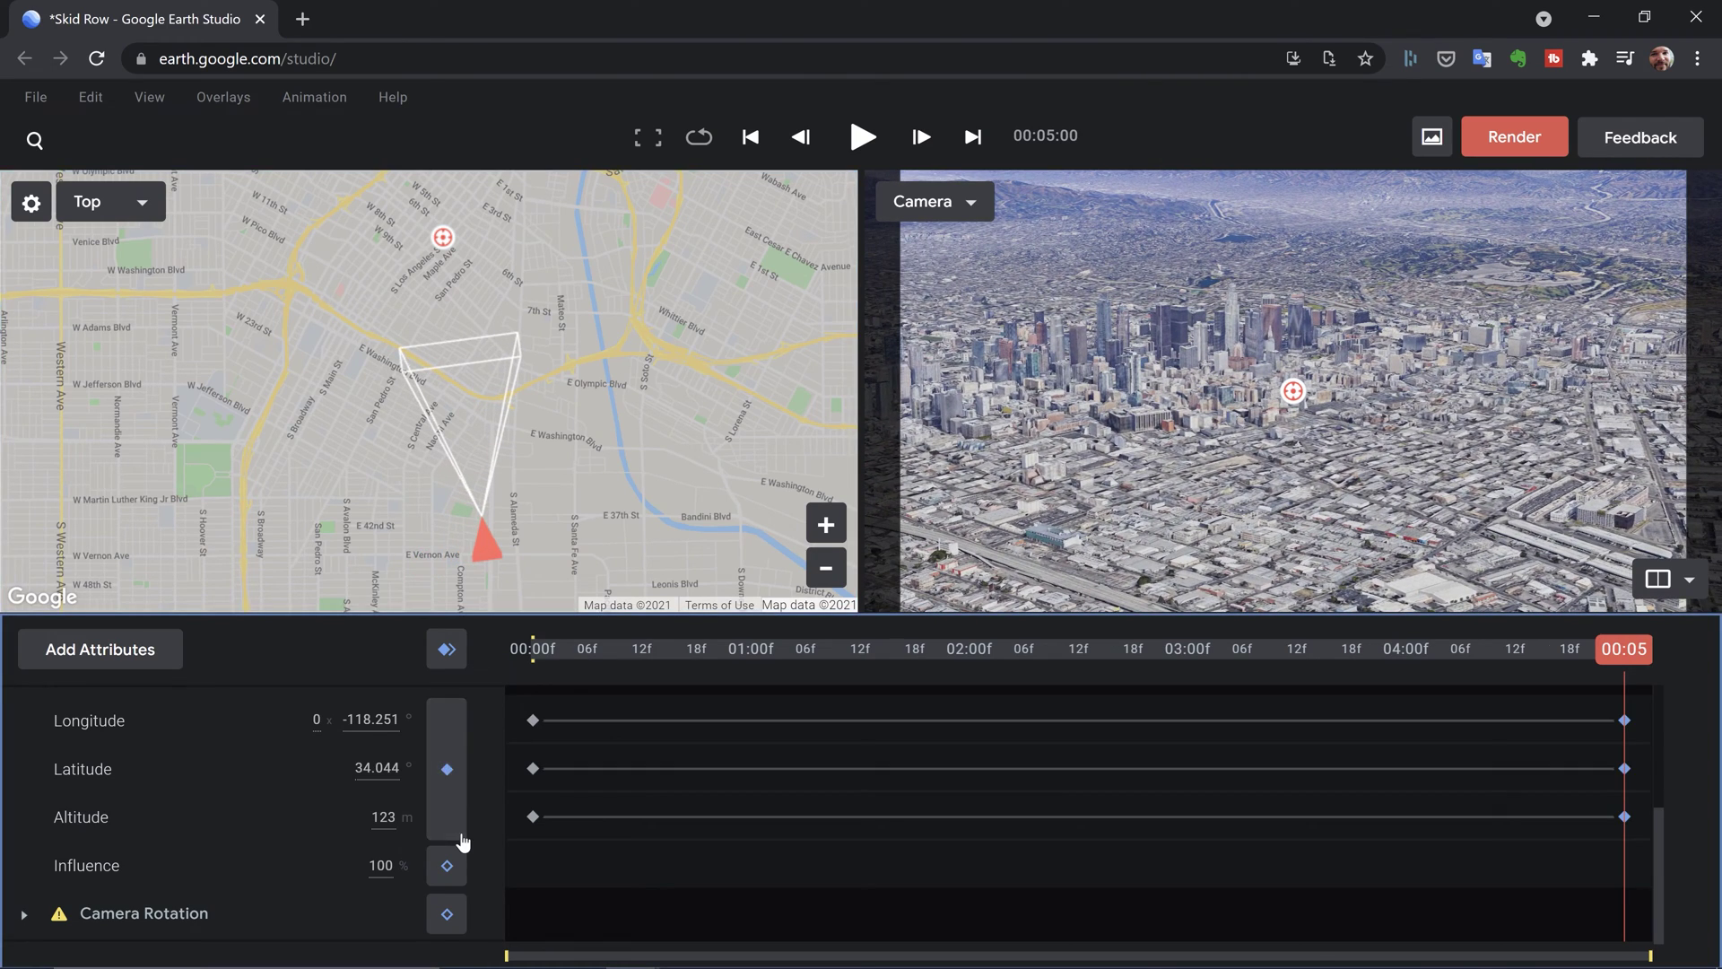
{"action": "scroll", "coordinate": [249, 823], "scroll_direction": "up", "scroll_amount": 1}
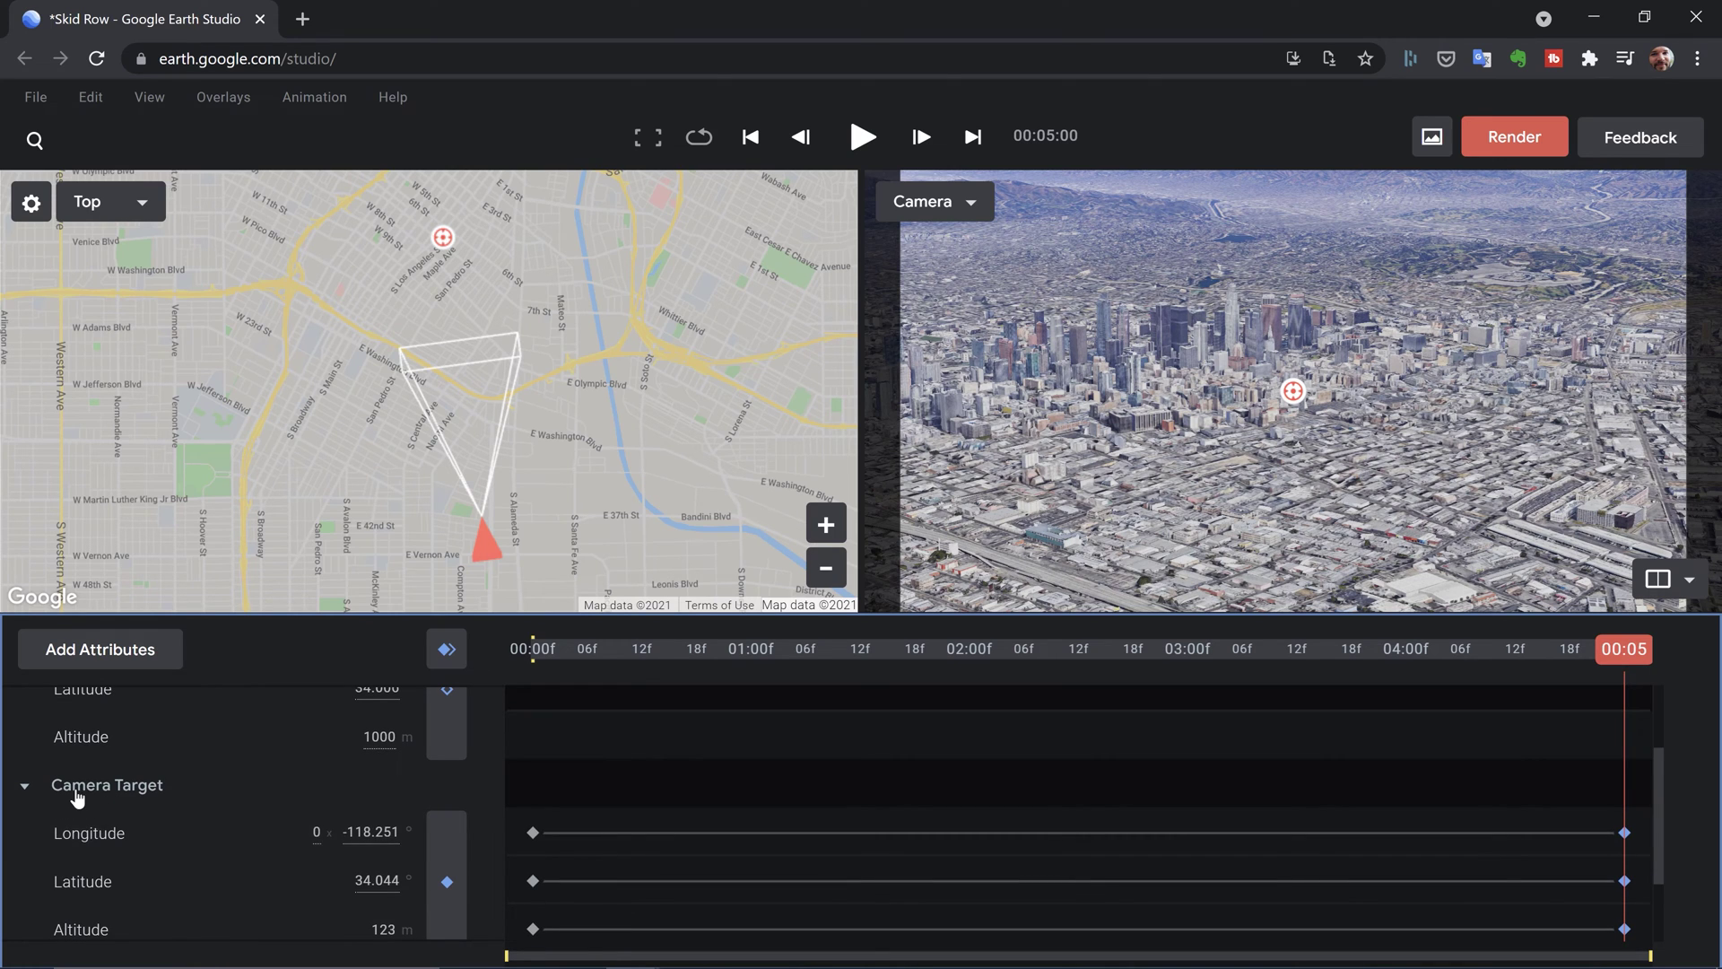
Undo the Camera Target keyframes at 05:00 and 00:00
{"action": "key", "text": "ctrl+z"}
{"action": "key", "text": "ctrl+z"}
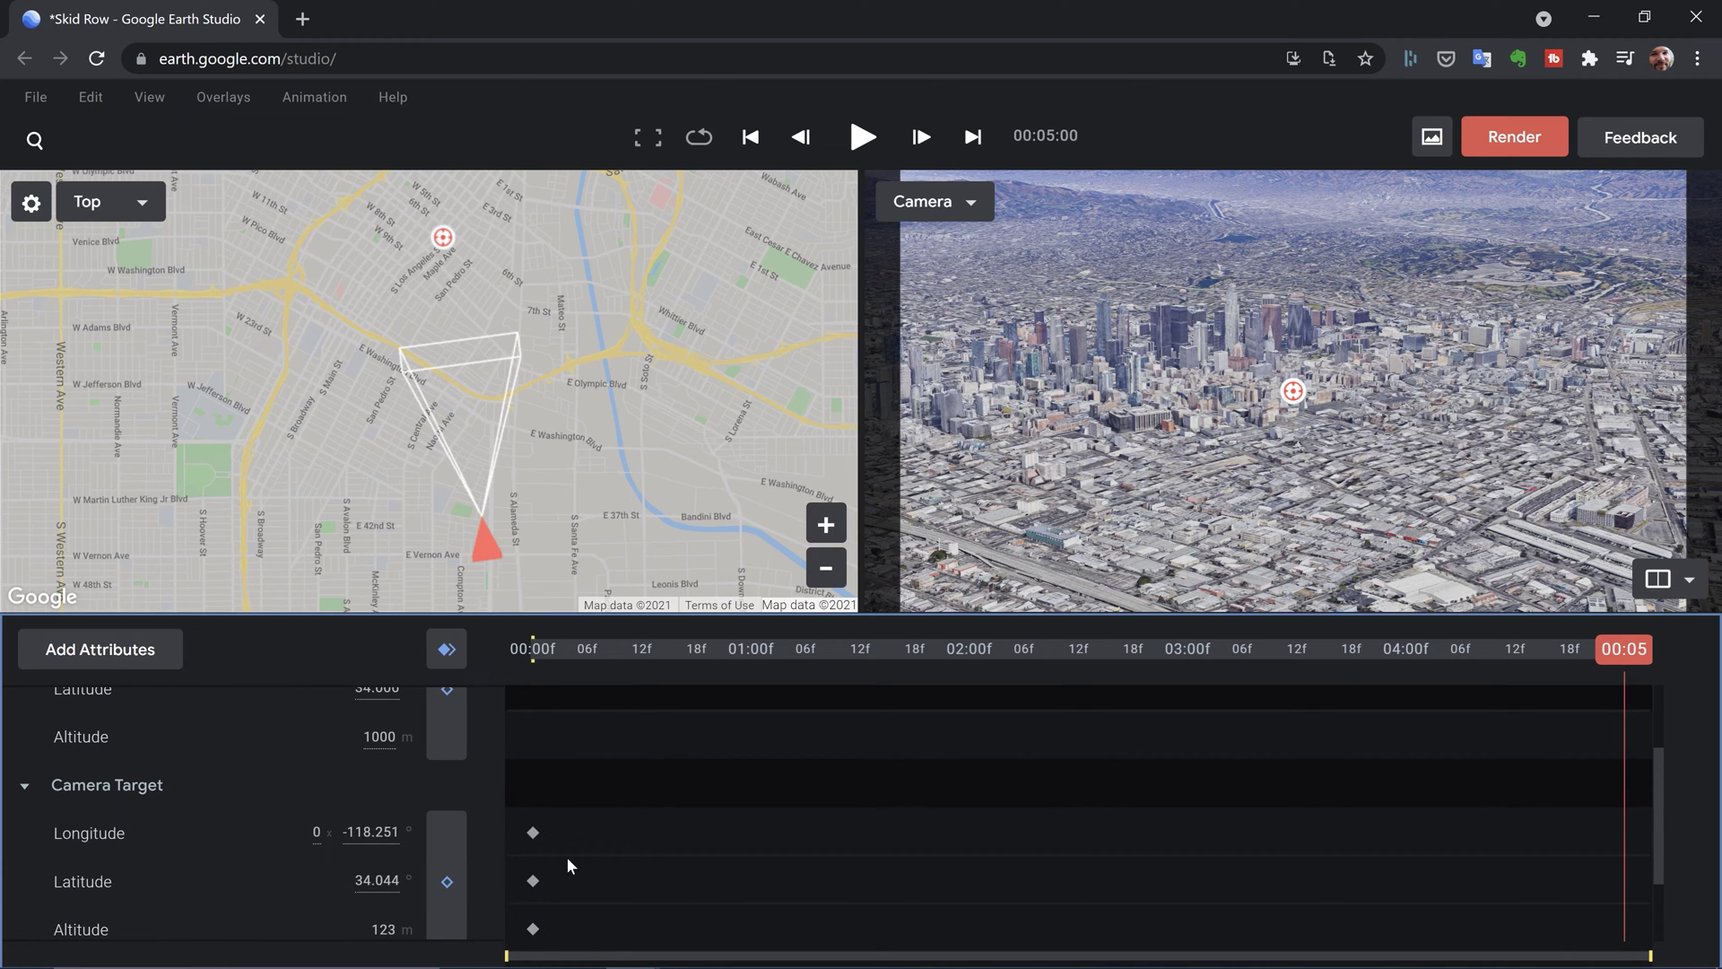
Keyframe the Camera Position at 05:00 and, with the camera moved west on the map, at 00:00, and preview the move
{"action": "scroll", "coordinate": [743, 696], "scroll_direction": "up", "scroll_amount": 2}
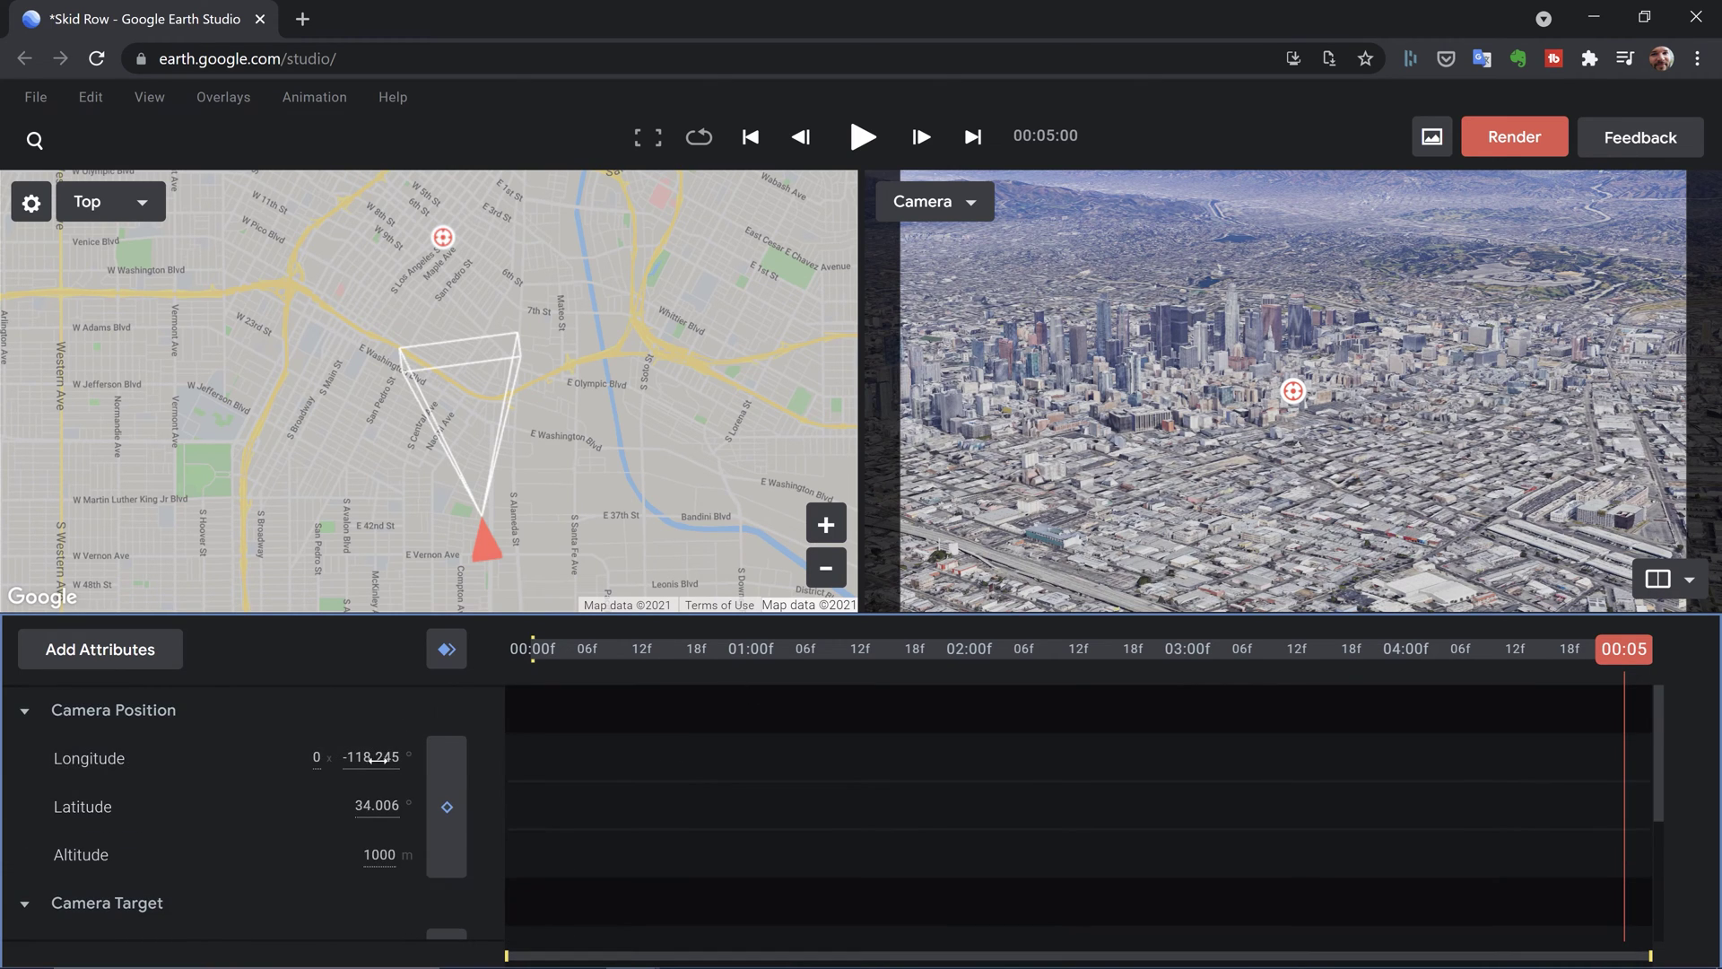
{"action": "left_click_drag", "start_coordinate": [1612, 657], "coordinate": [402, 659]}
{"action": "left_click_drag", "start_coordinate": [457, 538], "coordinate": [378, 557]}
{"action": "key", "text": "space"}
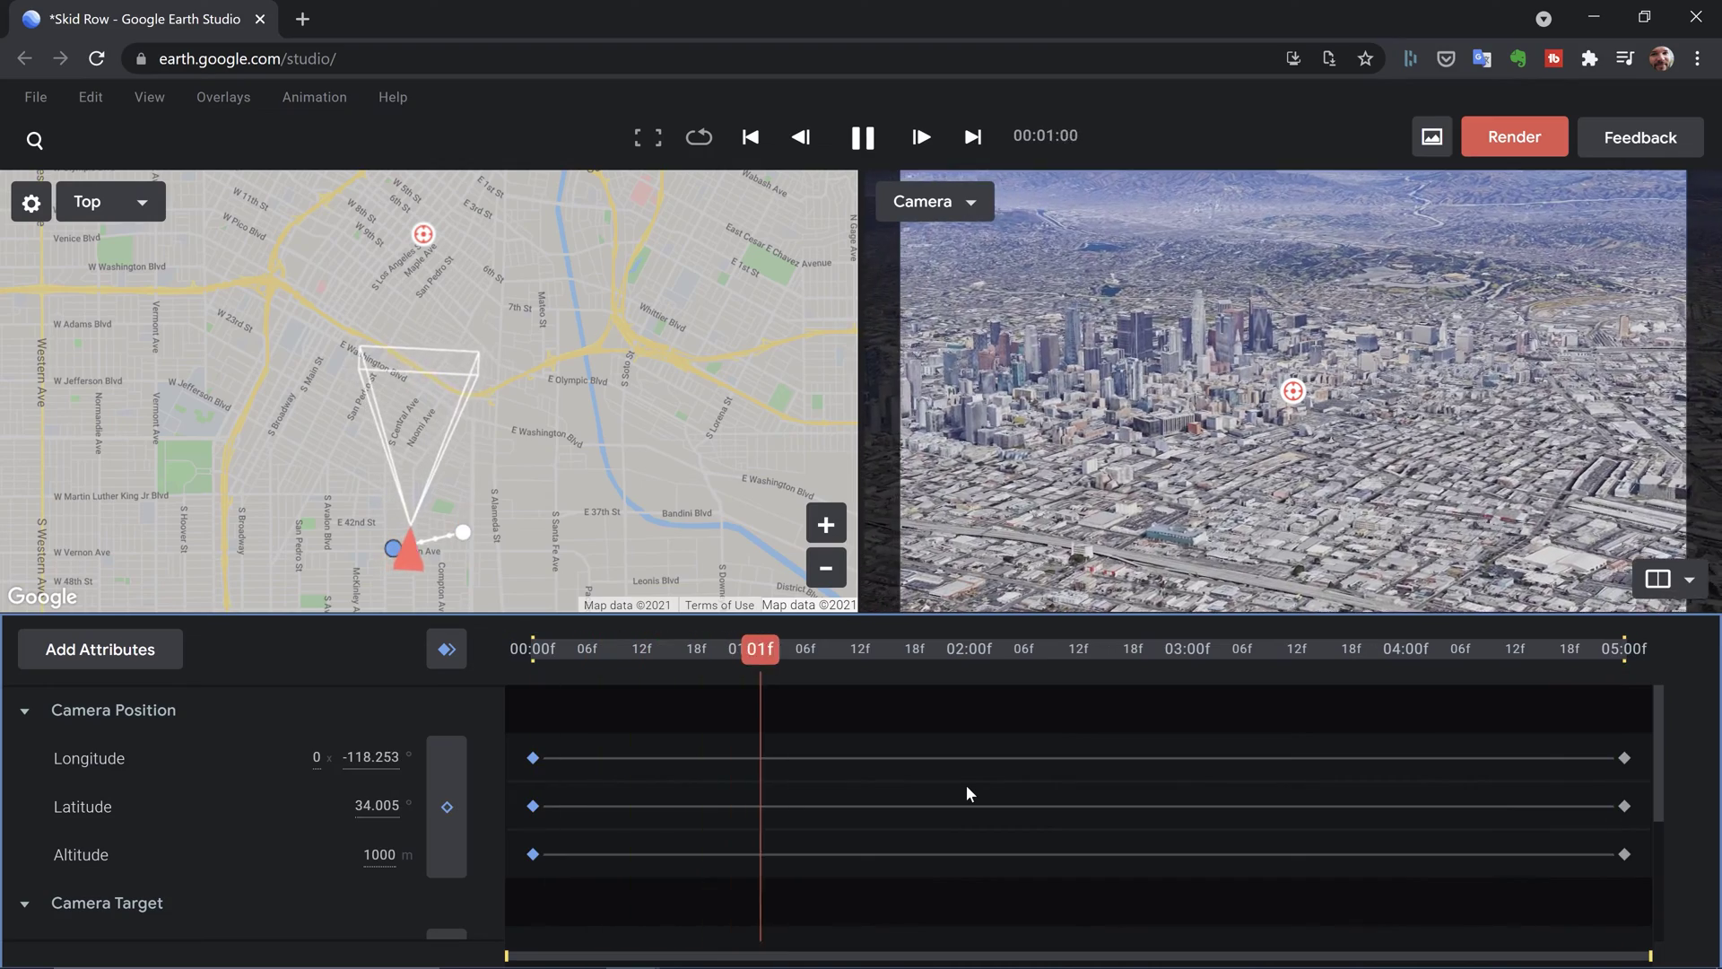
{"action": "key", "text": "space"}
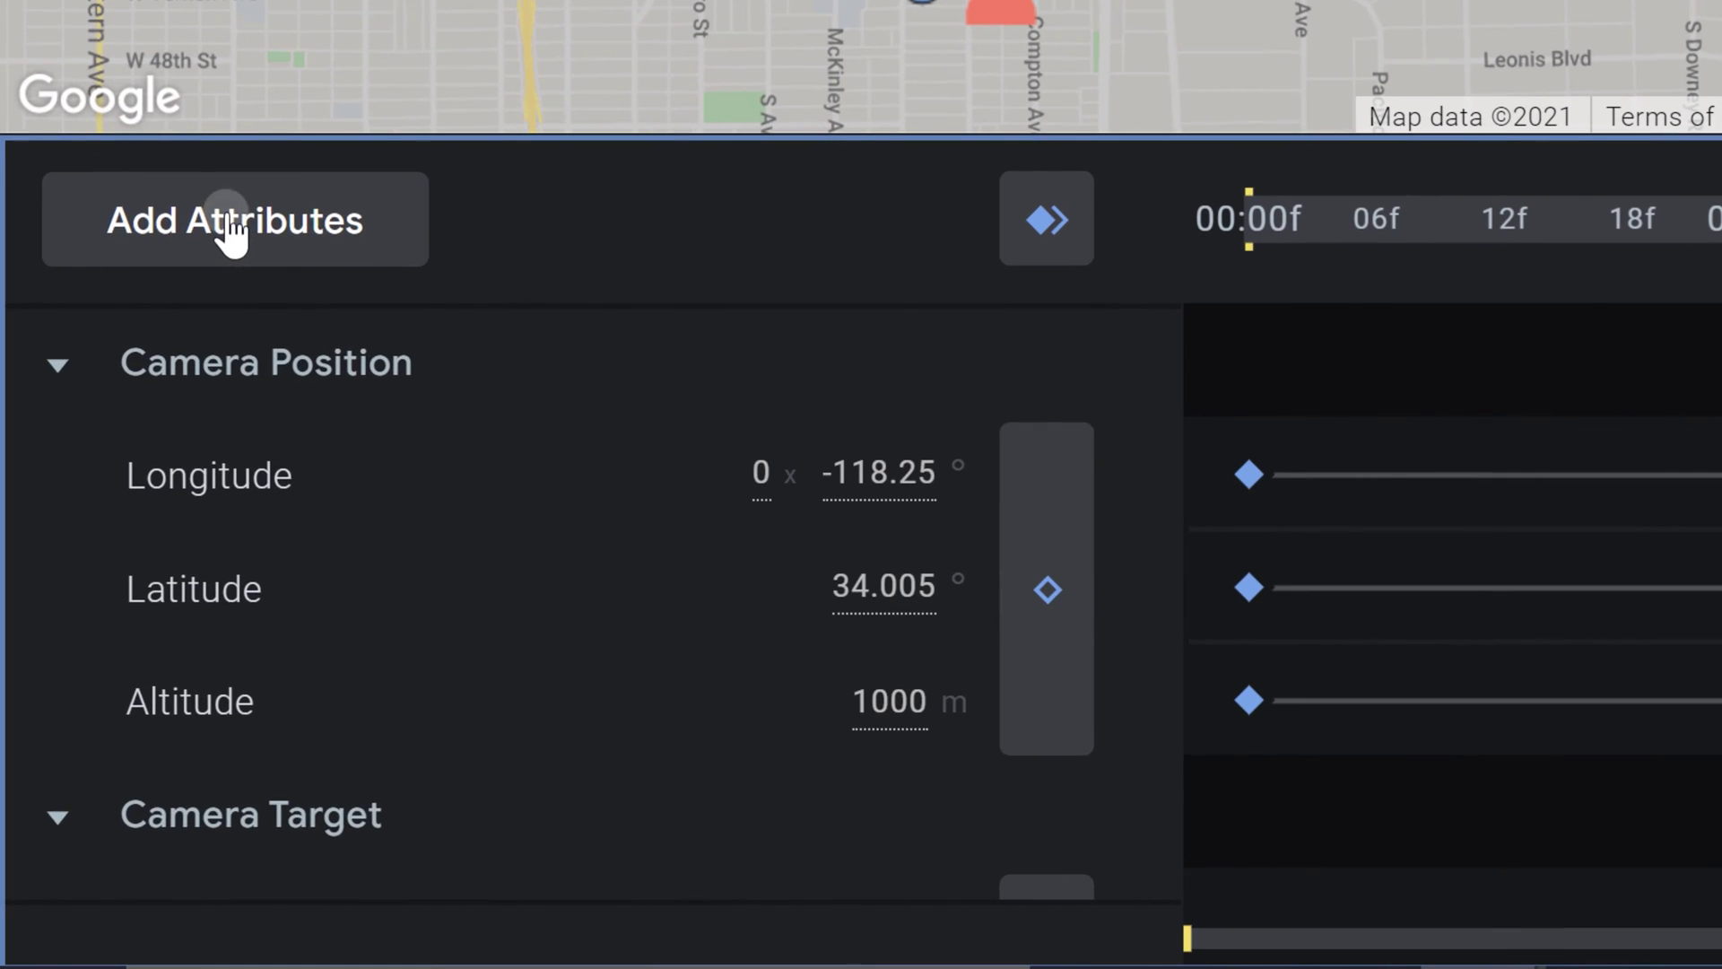
Add the Field of View attribute to the project
{"action": "left_click", "coordinate": [97, 653]}
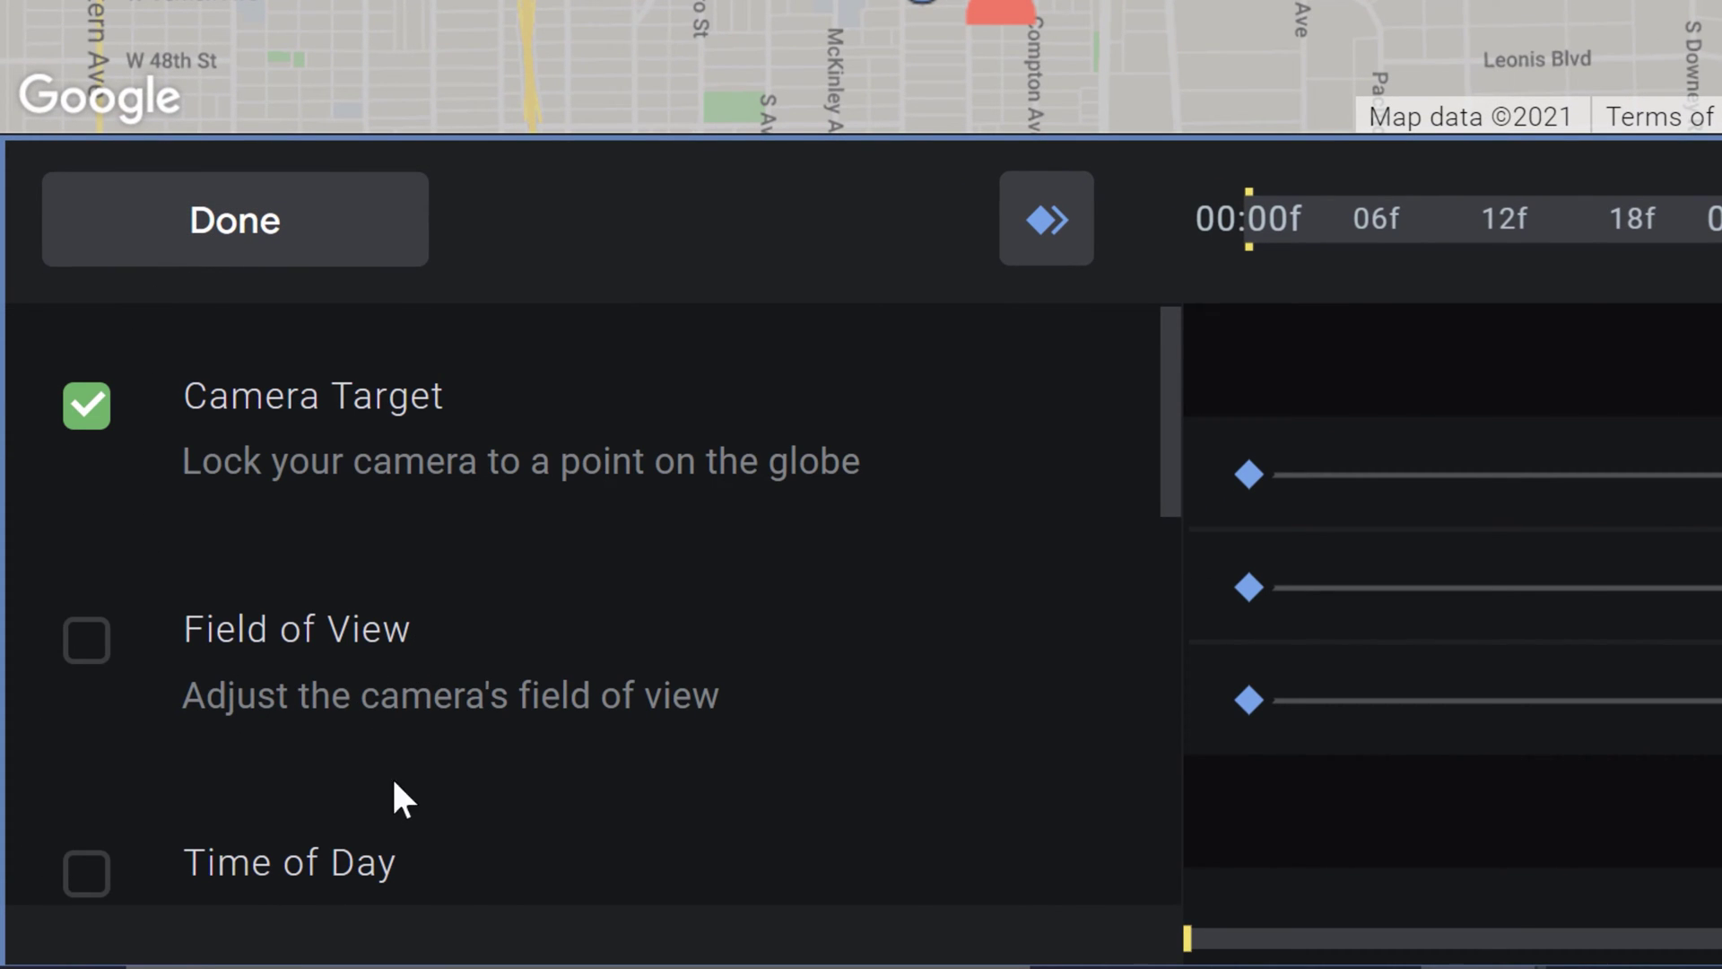
{"action": "left_click", "coordinate": [96, 655]}
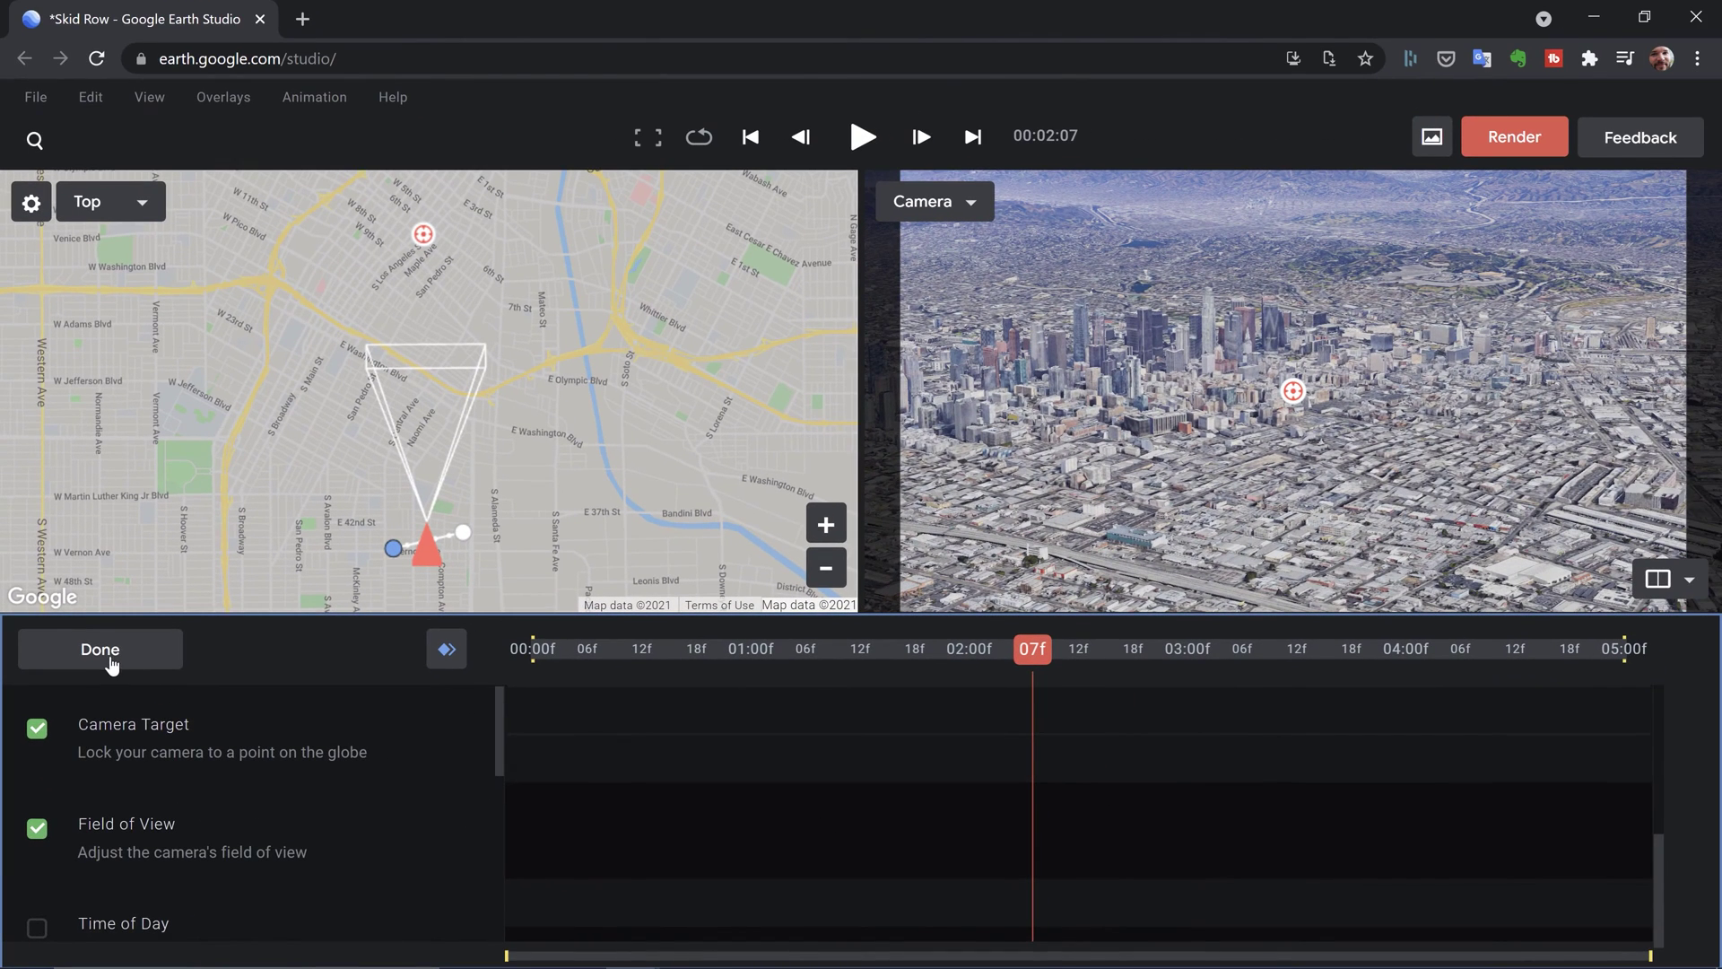
{"action": "left_click", "coordinate": [109, 662]}
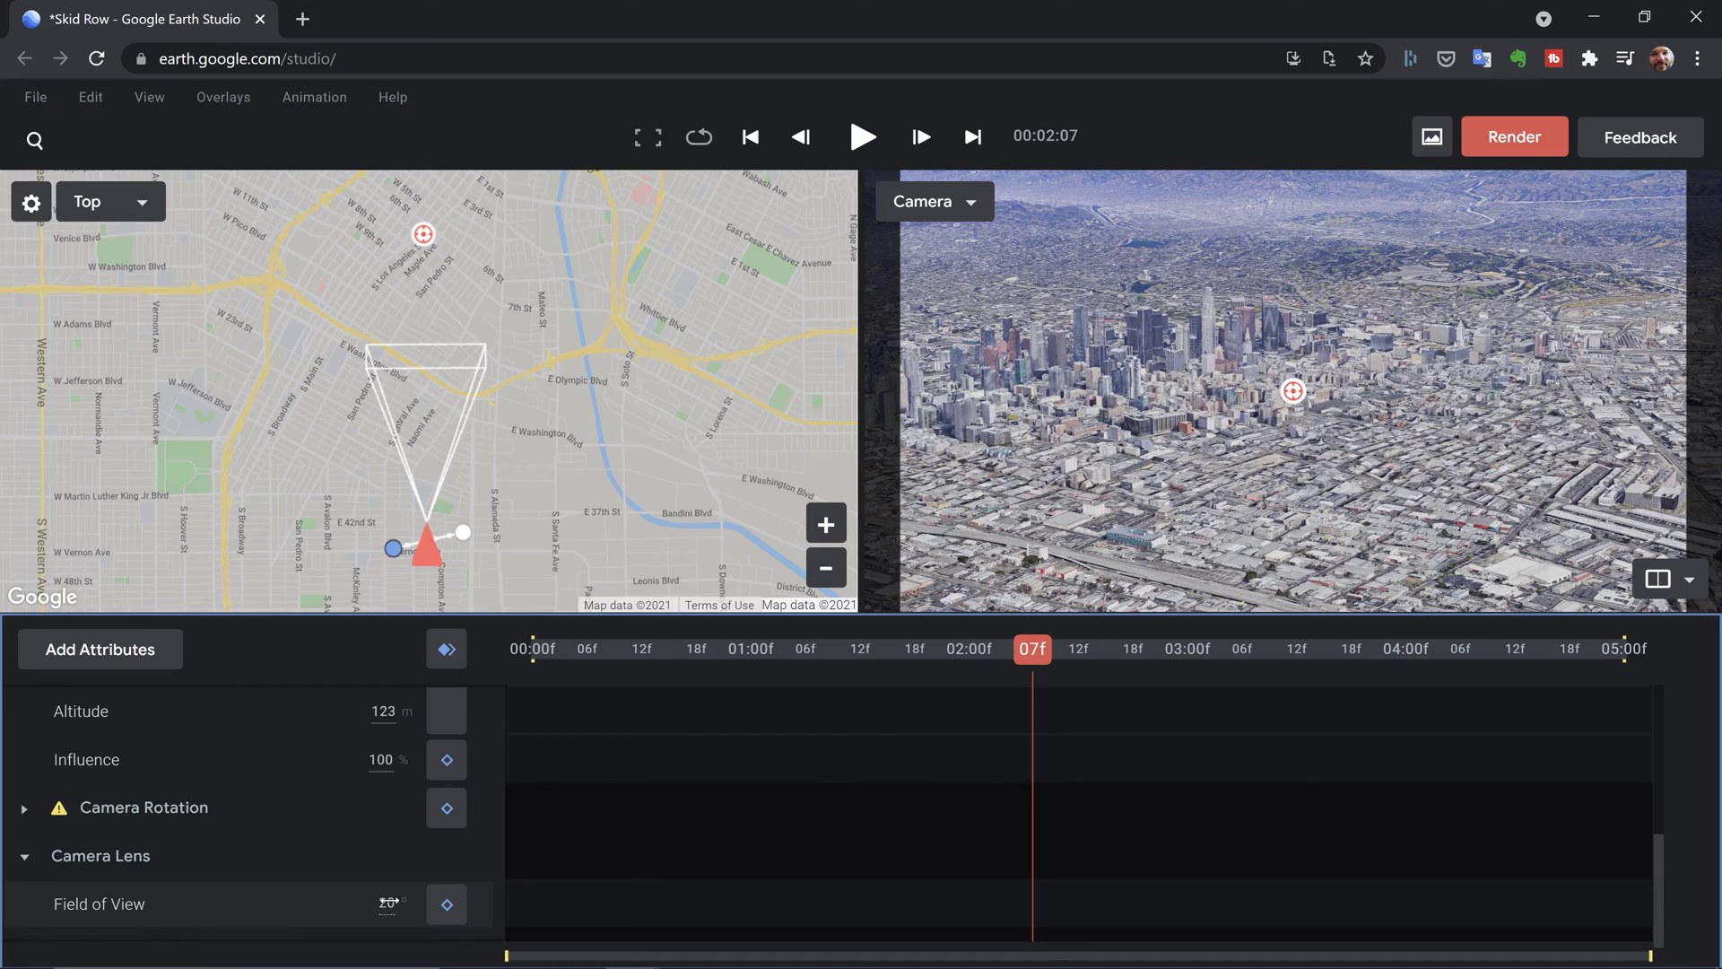
Try a narrower field of view of about 14.62°, and set it back to 20°
{"action": "left_click_drag", "start_coordinate": [388, 902], "coordinate": [2, 942]}
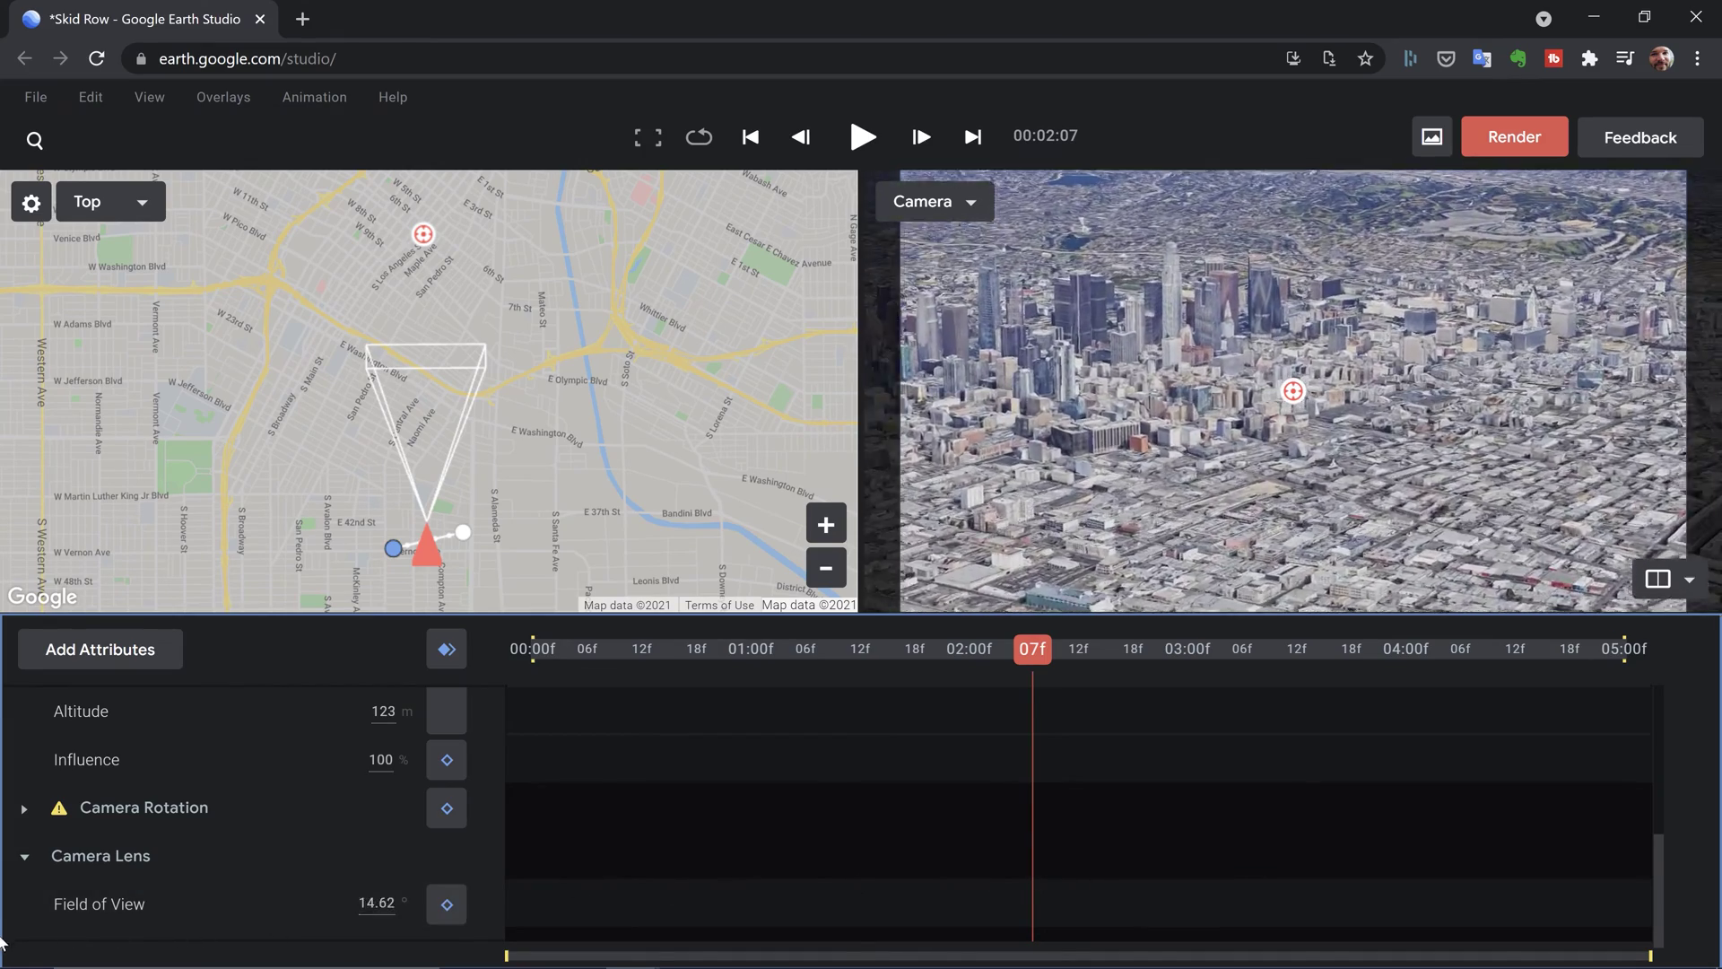
{"action": "left_click", "coordinate": [373, 904]}
{"action": "type", "text": "20"}
{"action": "key", "text": "Return"}
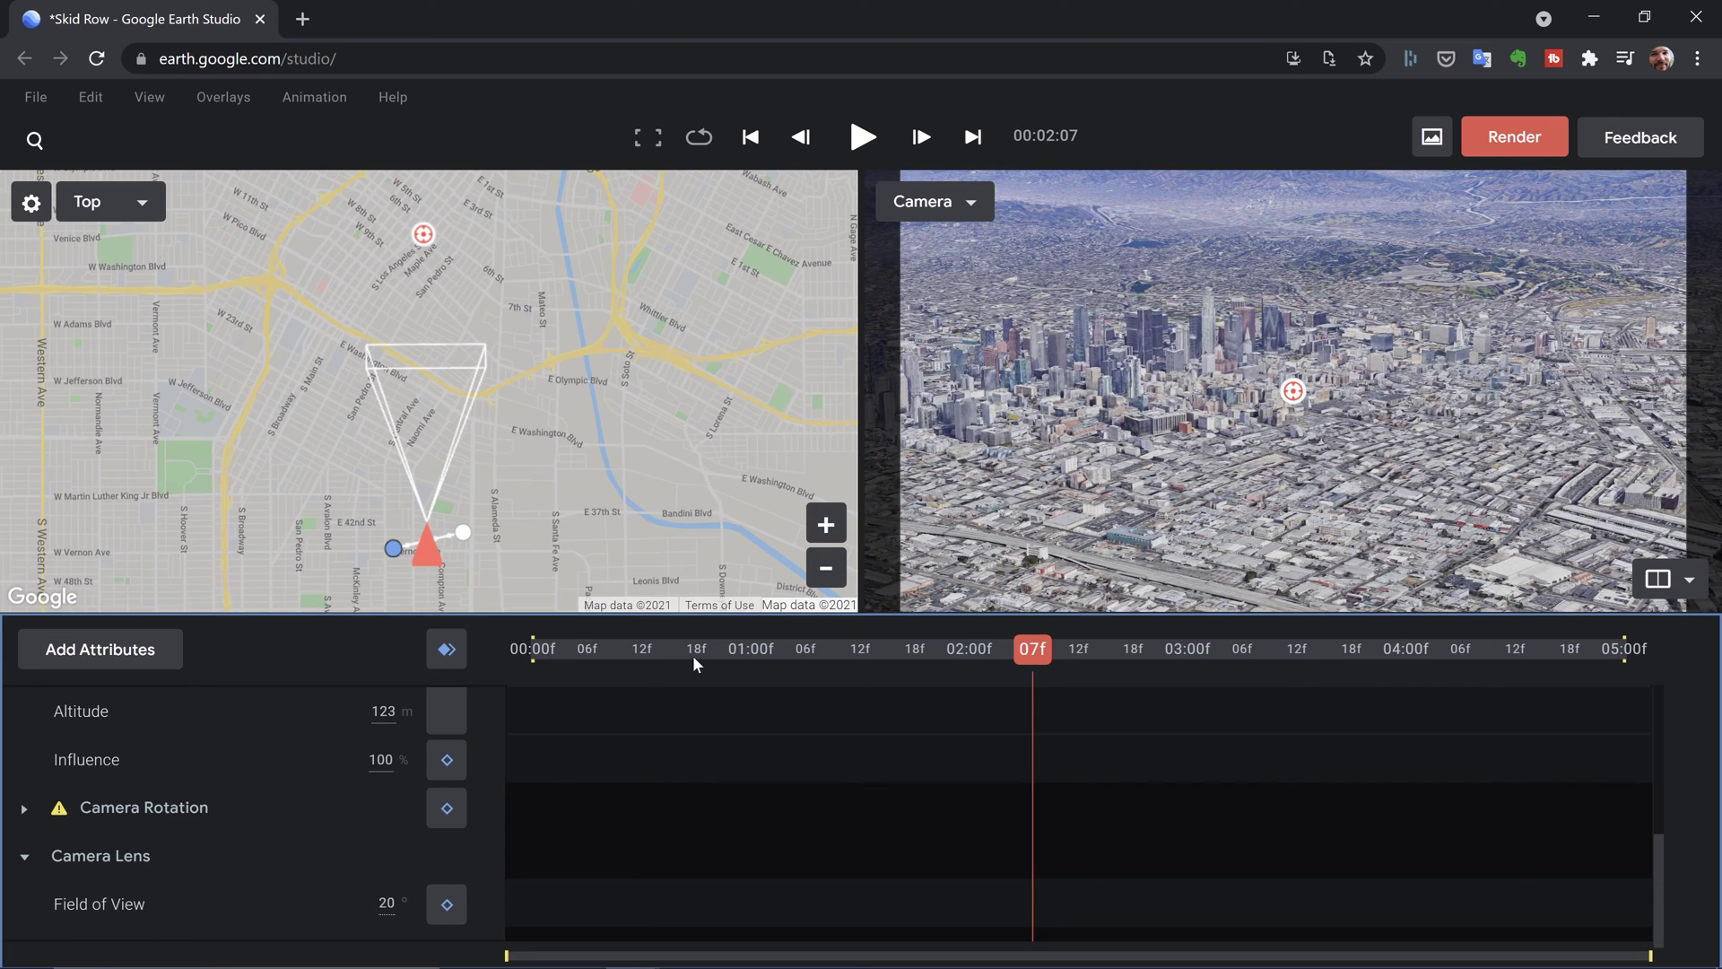
Keyframe the Field of View at 20° at 00:00 and at 4° at 04:00, and preview the zoom
{"action": "left_click_drag", "start_coordinate": [693, 664], "coordinate": [466, 684]}
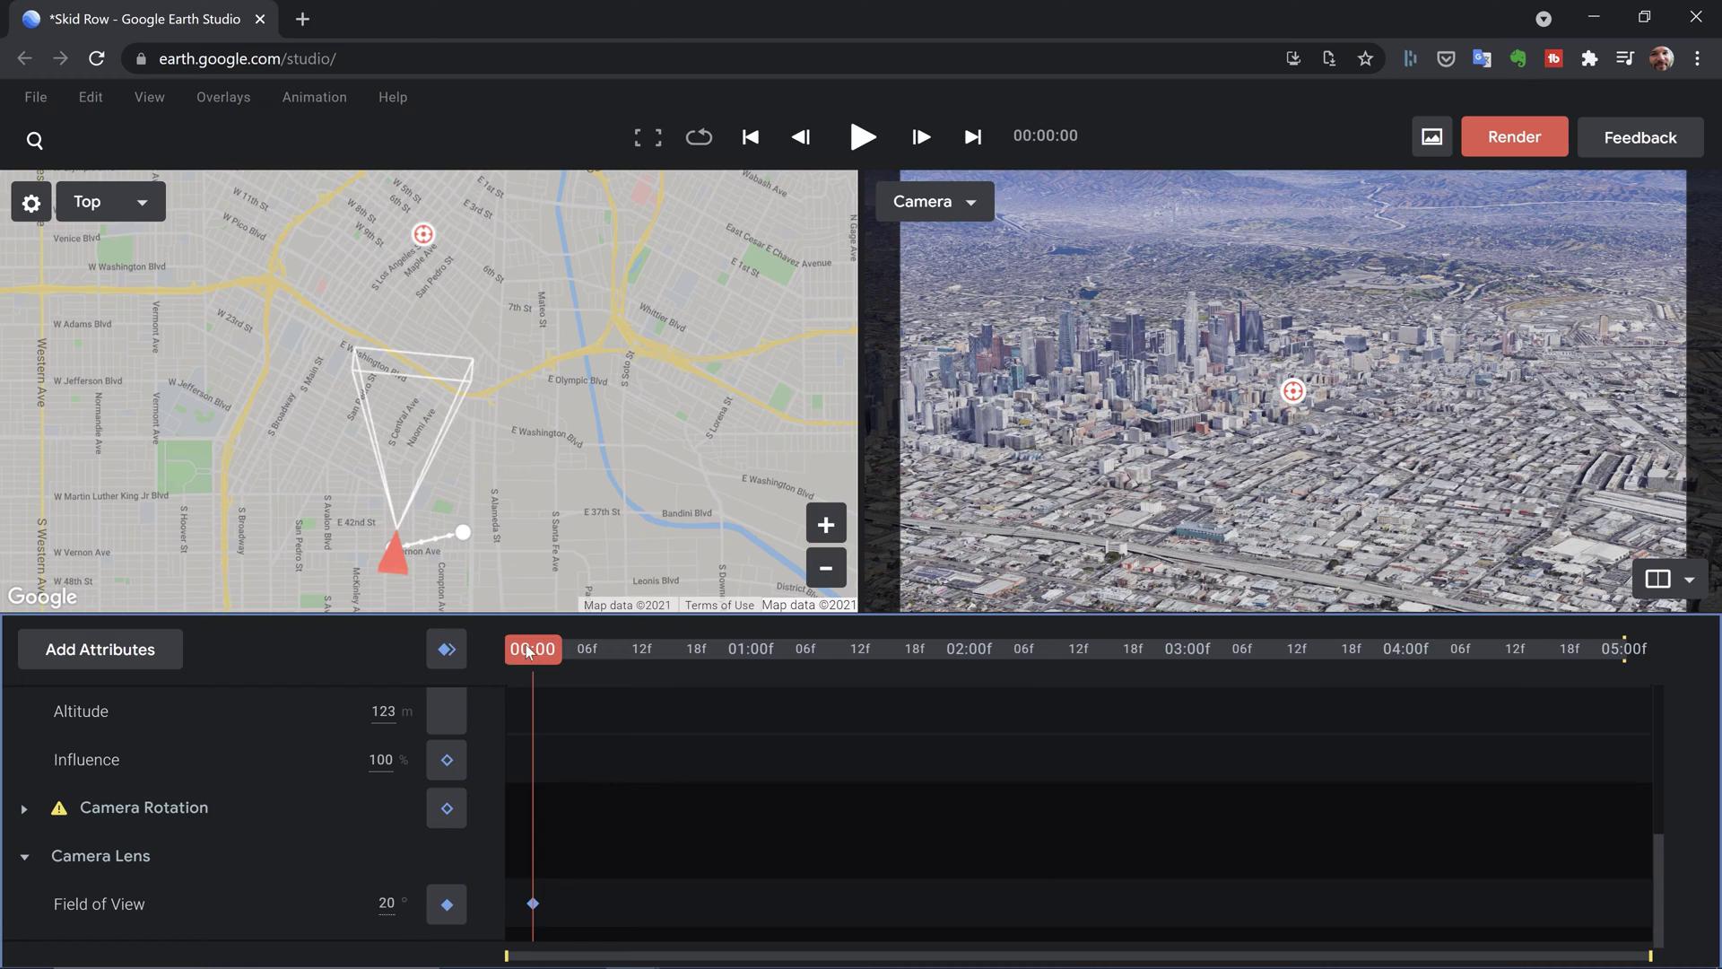
{"action": "left_click_drag", "start_coordinate": [528, 652], "coordinate": [1410, 659]}
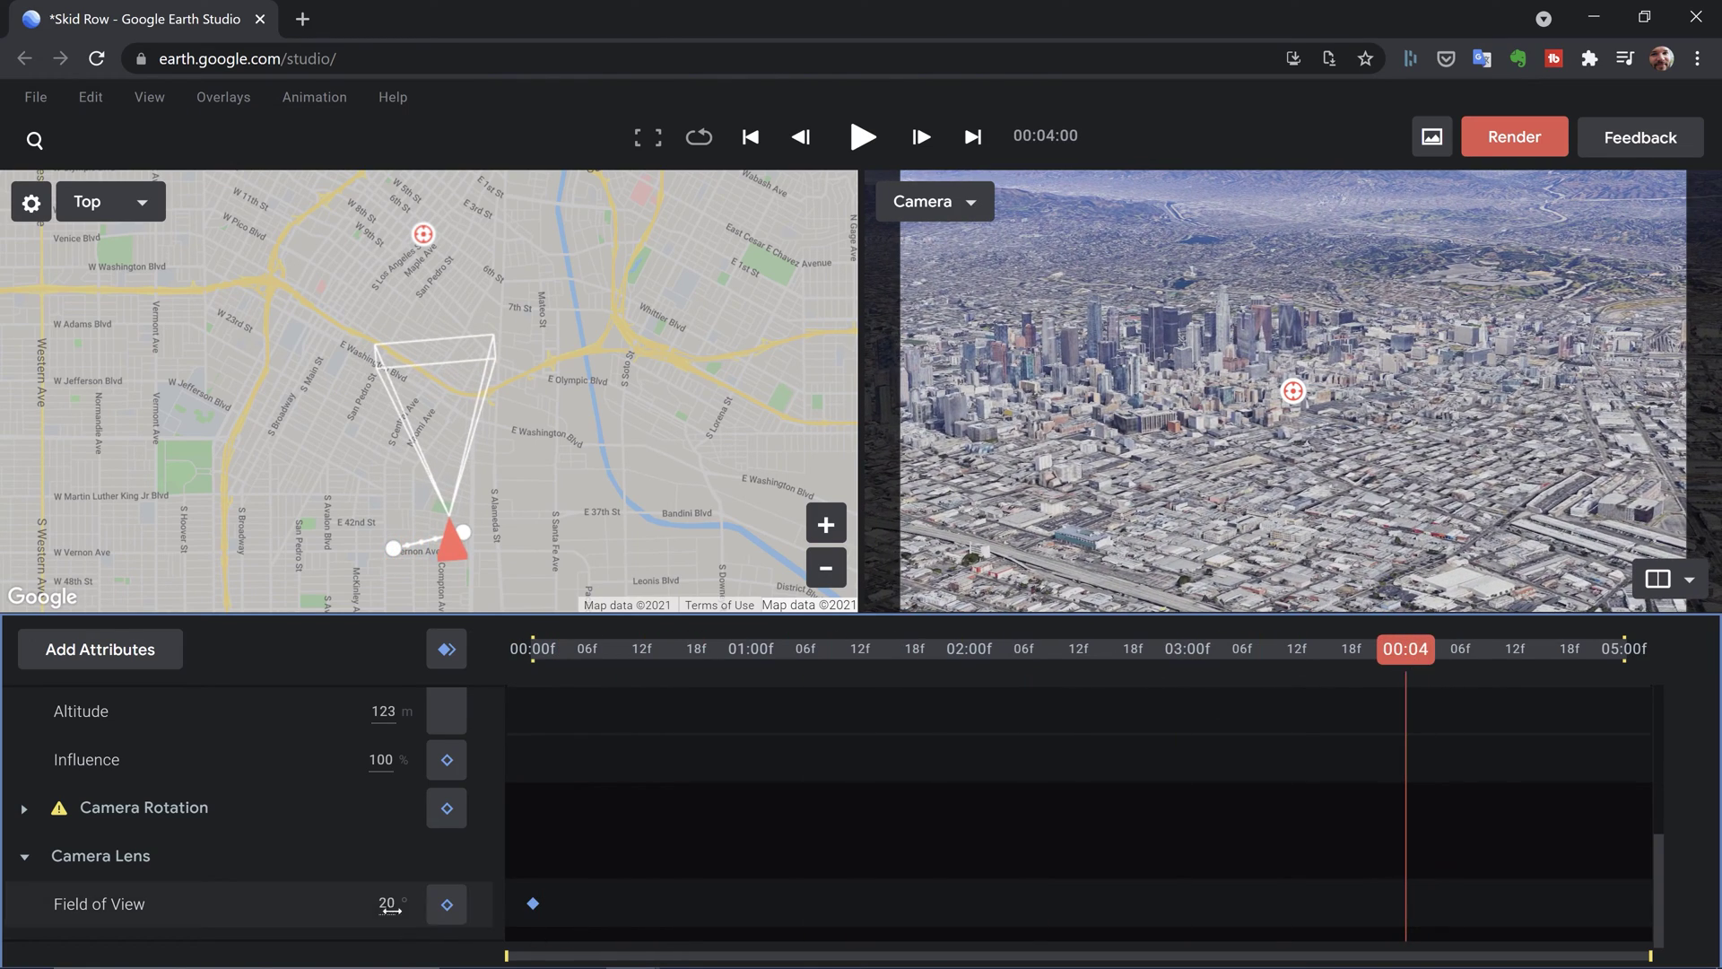
{"action": "left_click_drag", "start_coordinate": [387, 903], "coordinate": [387, 904]}
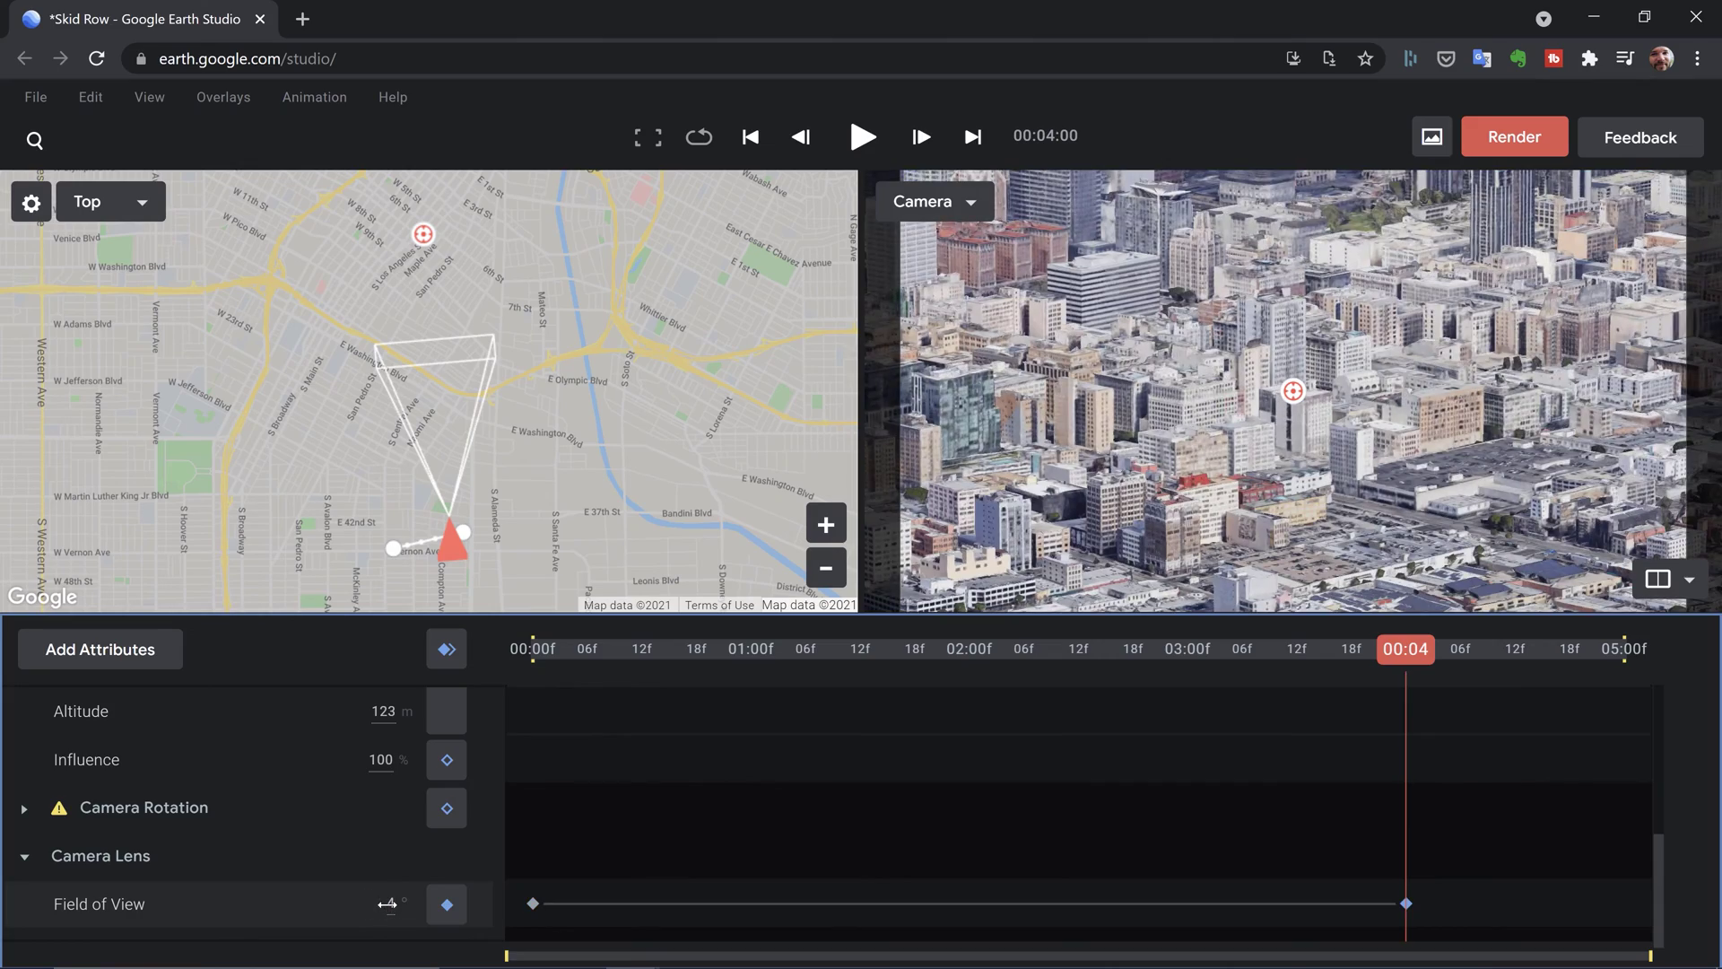
{"action": "key", "text": "space"}
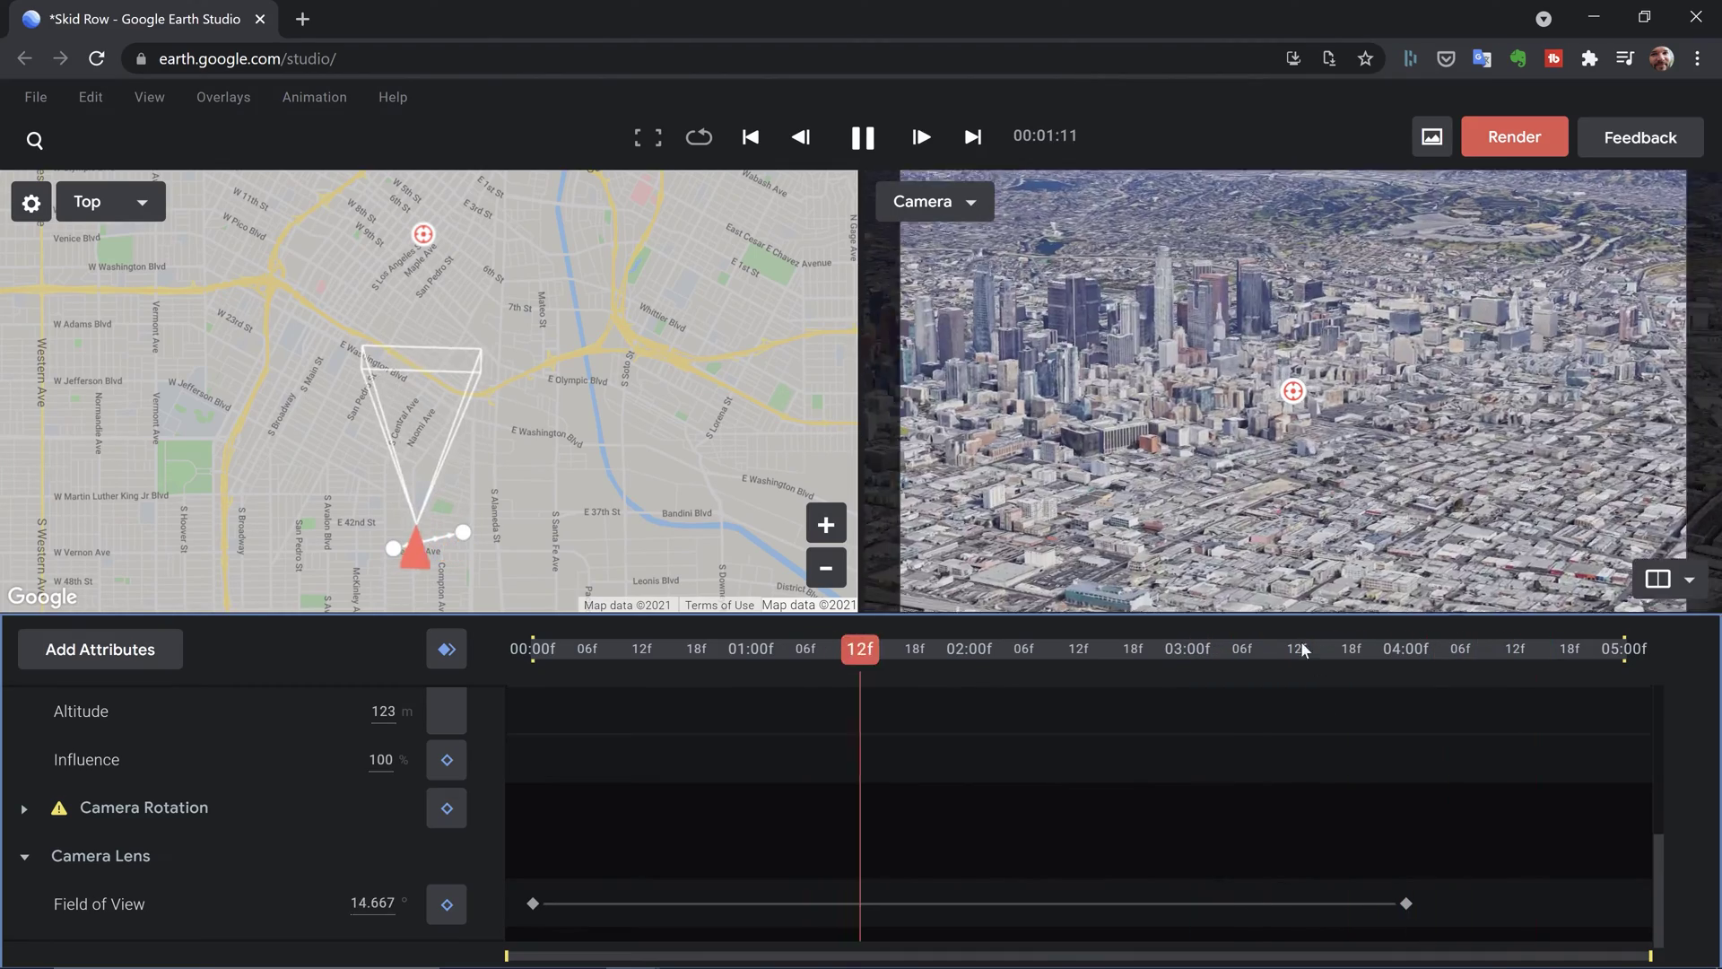
{"action": "left_click", "coordinate": [1305, 648]}
{"action": "left_click_drag", "start_coordinate": [1398, 653], "coordinate": [1483, 658]}
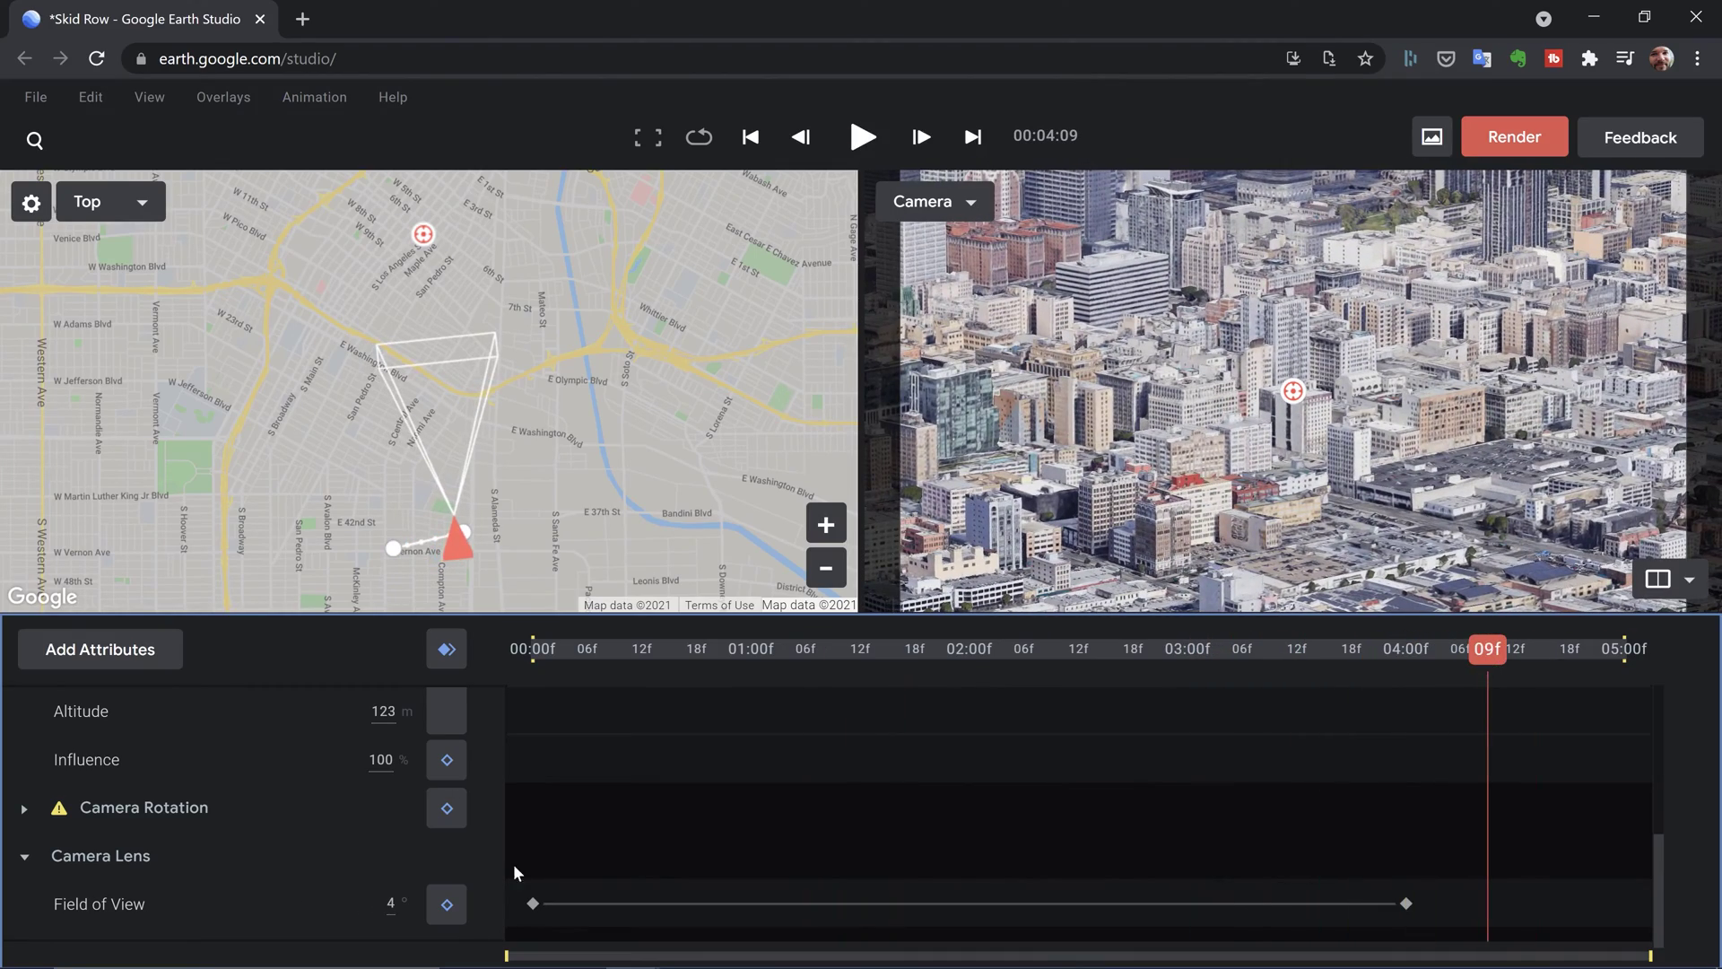
Apply Ease Out to the first Field of View keyframe and Ease In to the last one
{"action": "left_click", "coordinate": [223, 906]}
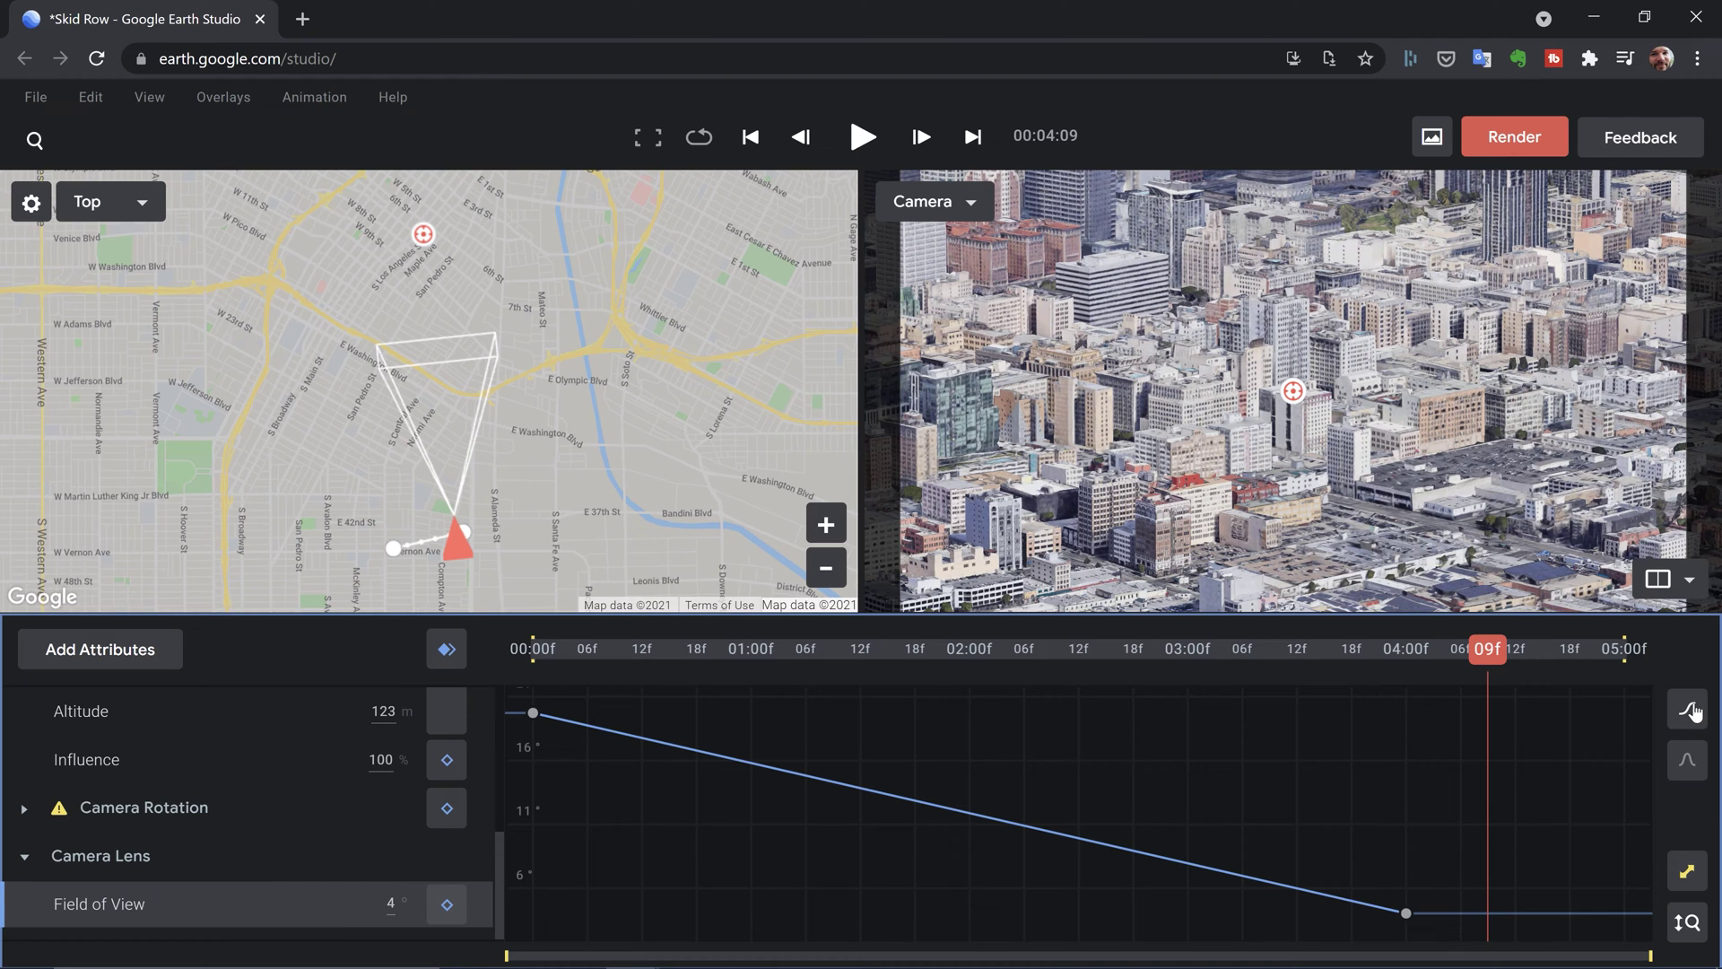
{"action": "right_click", "coordinate": [533, 713]}
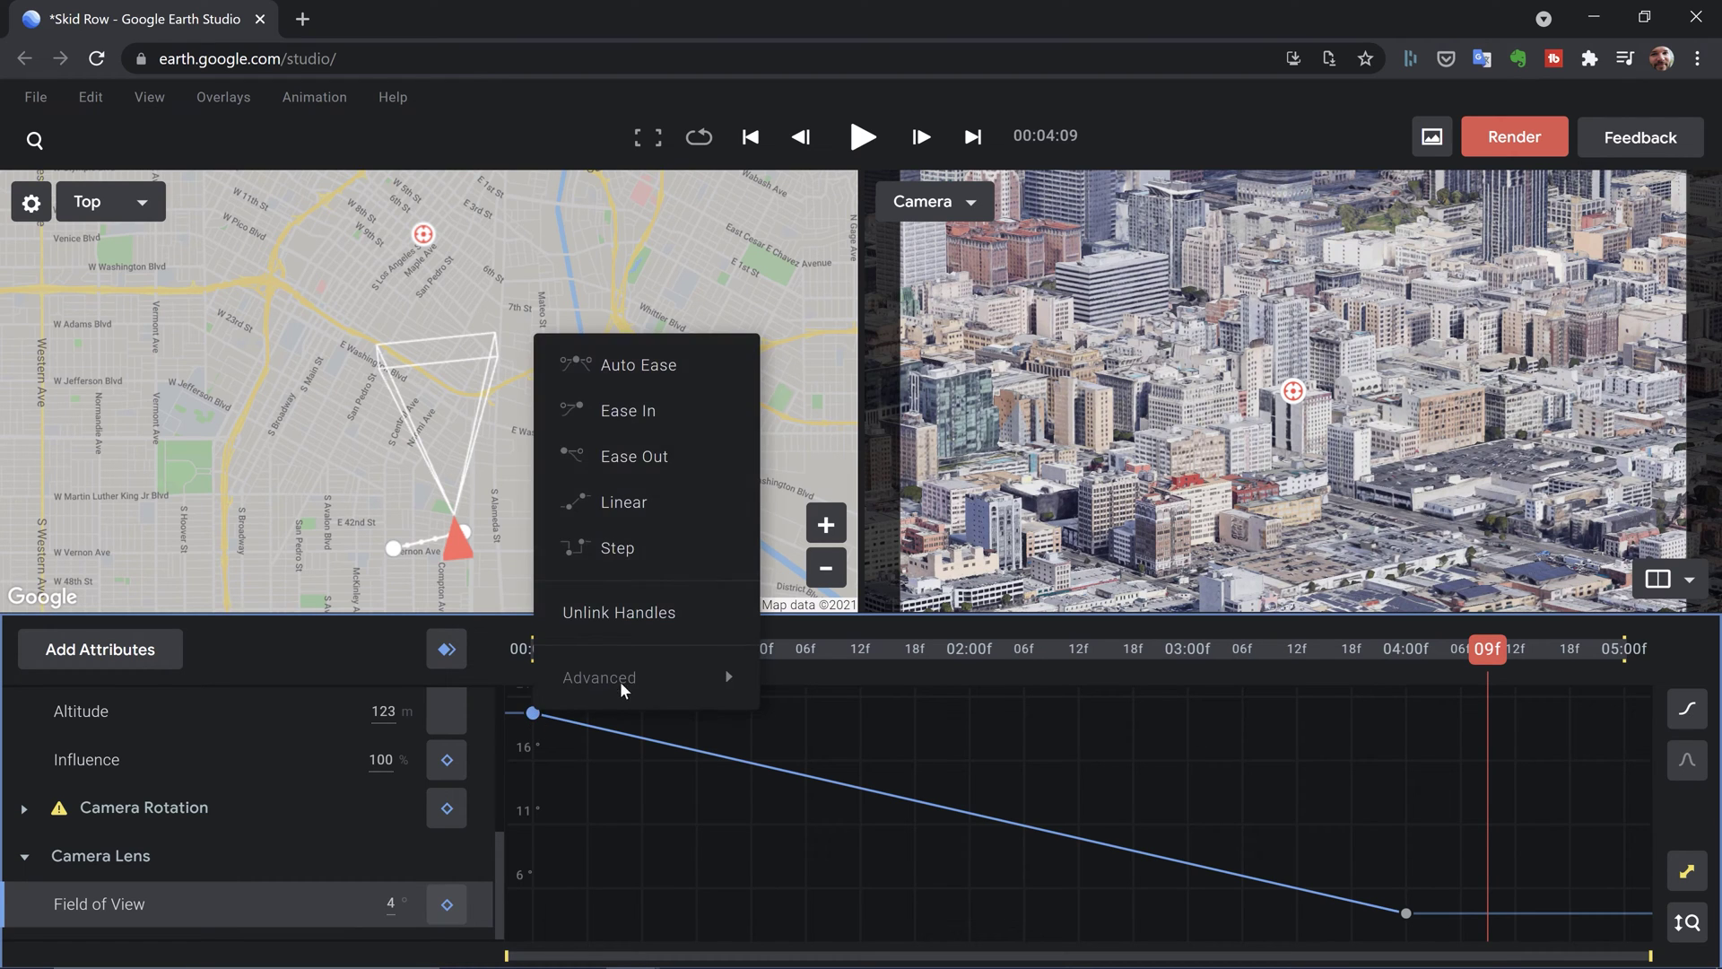
{"action": "left_click", "coordinate": [652, 473]}
{"action": "right_click", "coordinate": [1407, 913]}
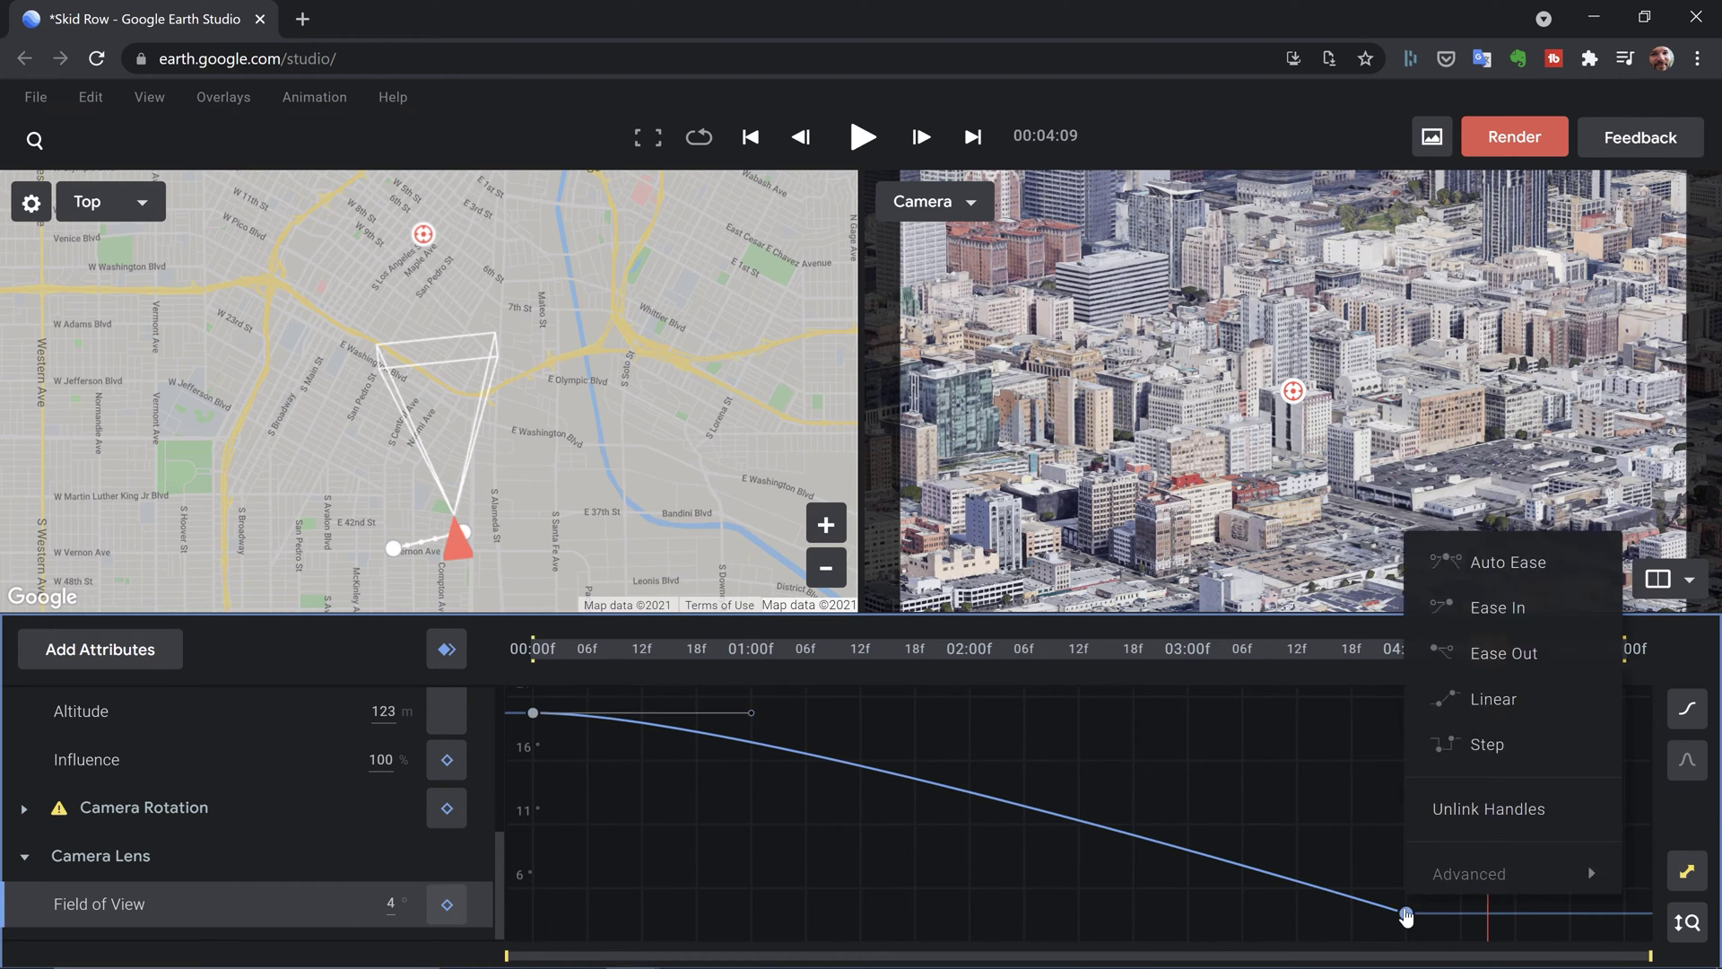
{"action": "left_click", "coordinate": [1489, 613]}
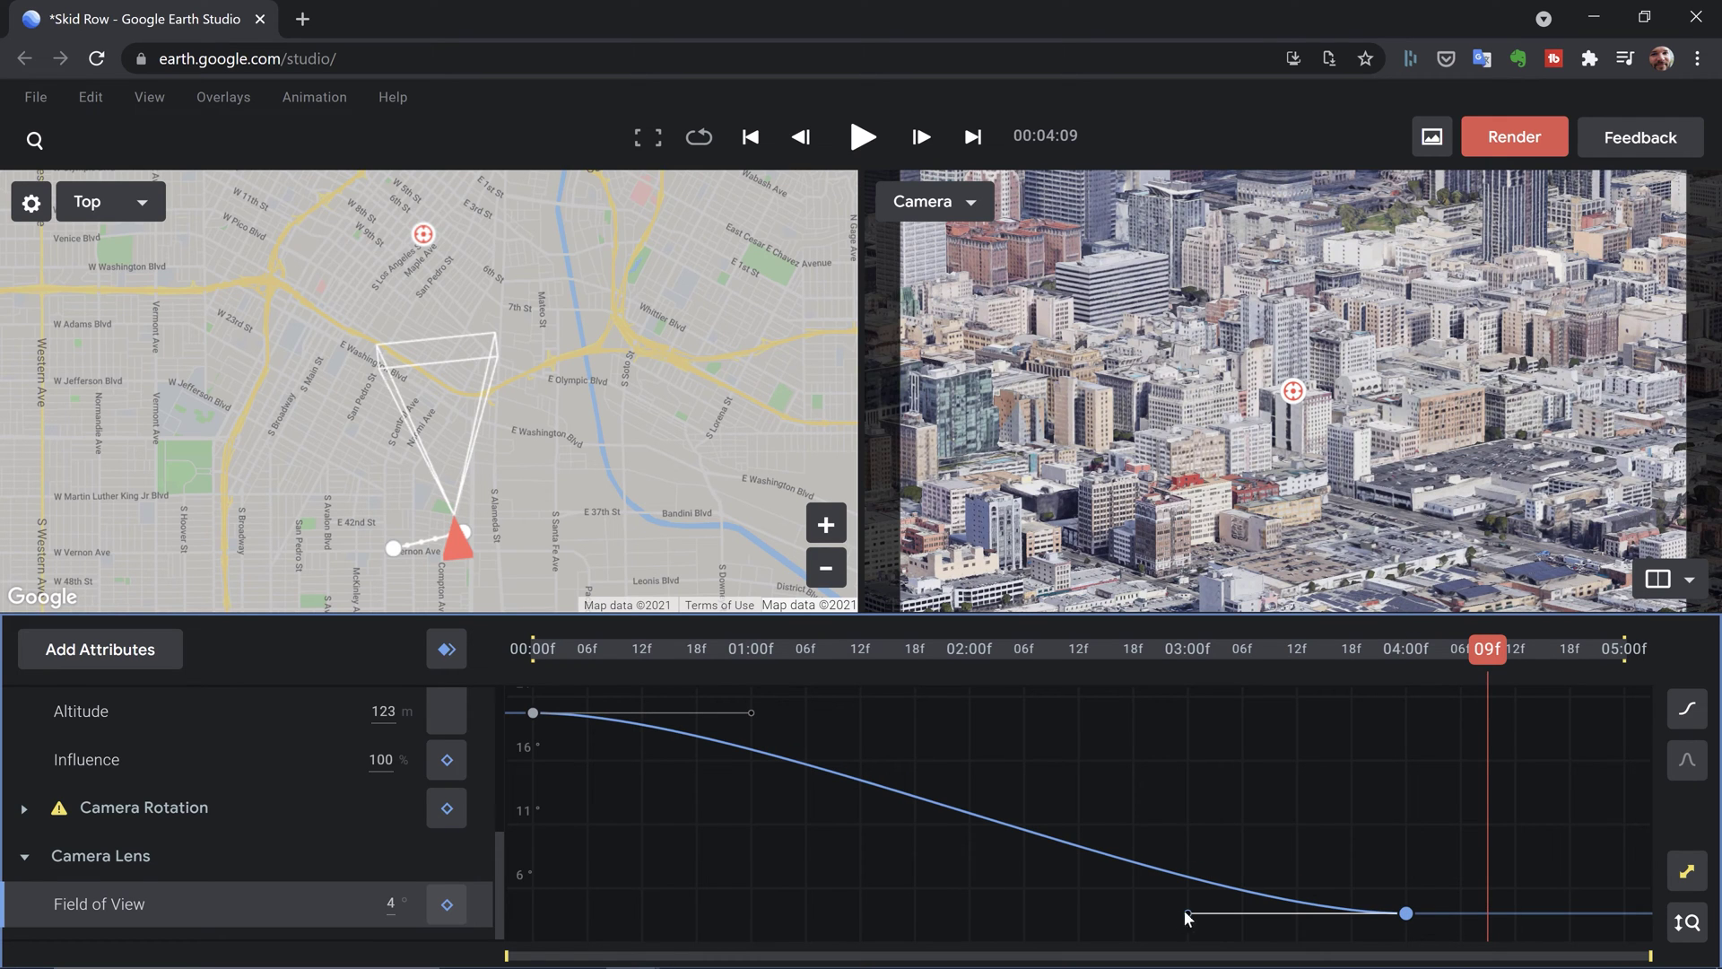
Extend the last Field of View keyframe's ease handle back to about 00:00 and preview the zoom from the start
{"action": "left_click_drag", "start_coordinate": [1163, 918], "coordinate": [535, 924]}
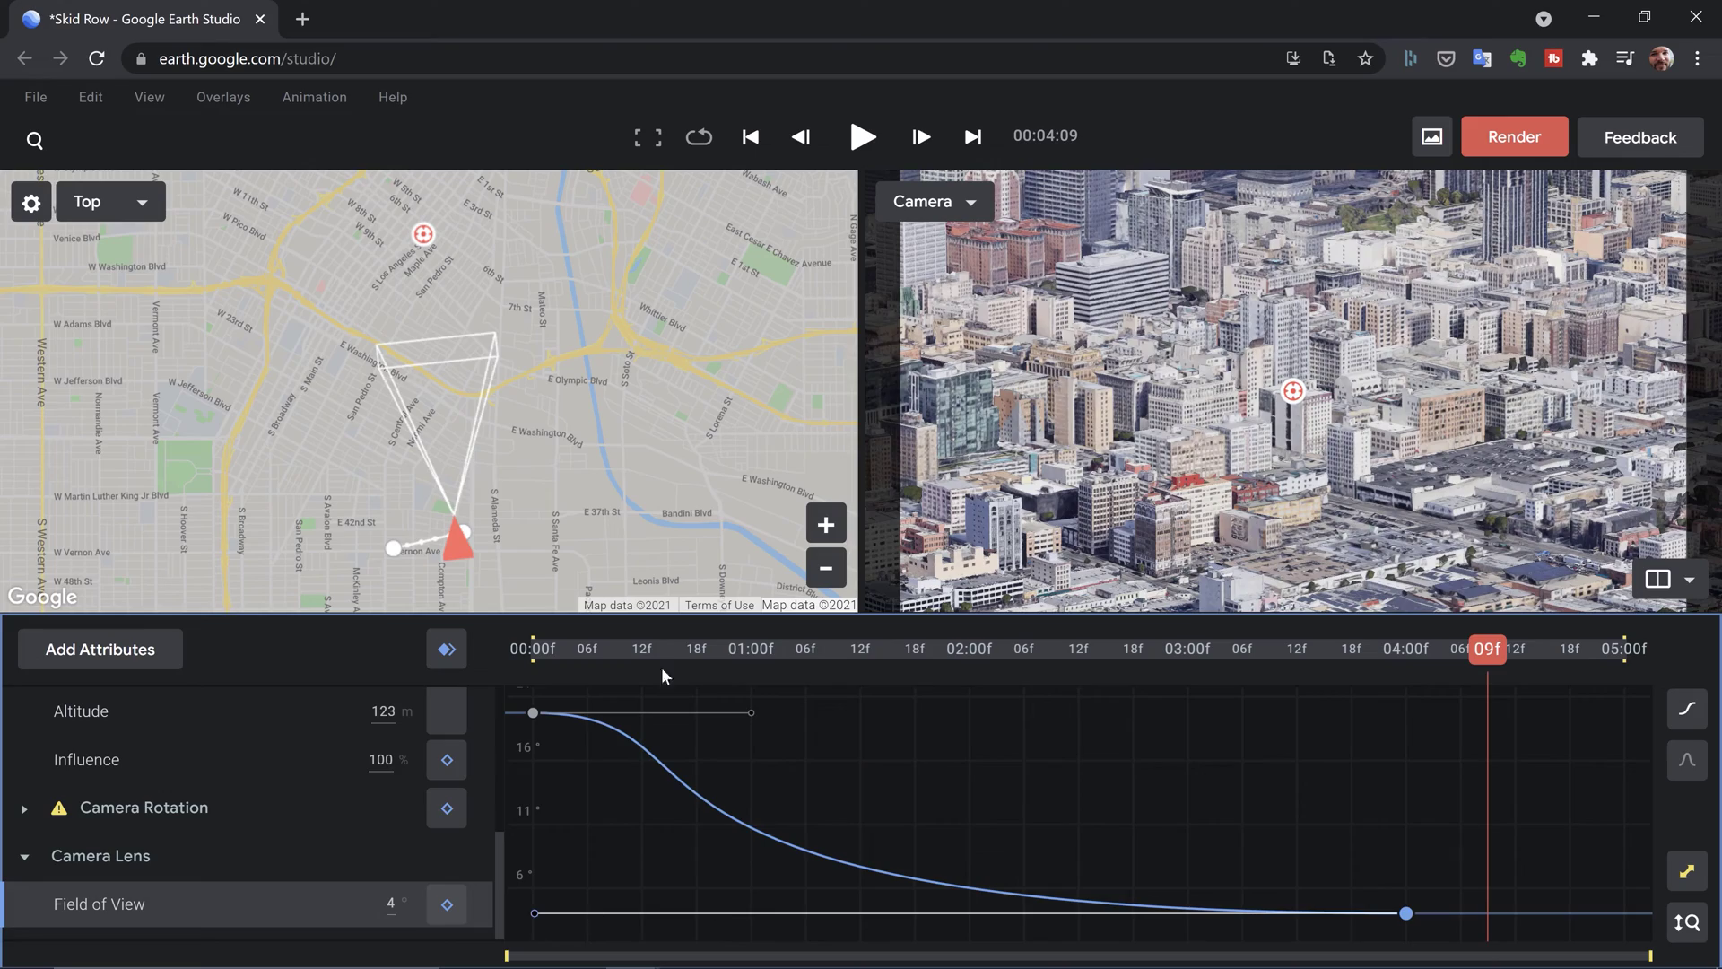
{"action": "left_click_drag", "start_coordinate": [668, 652], "coordinate": [430, 670]}
{"action": "key", "text": "space"}
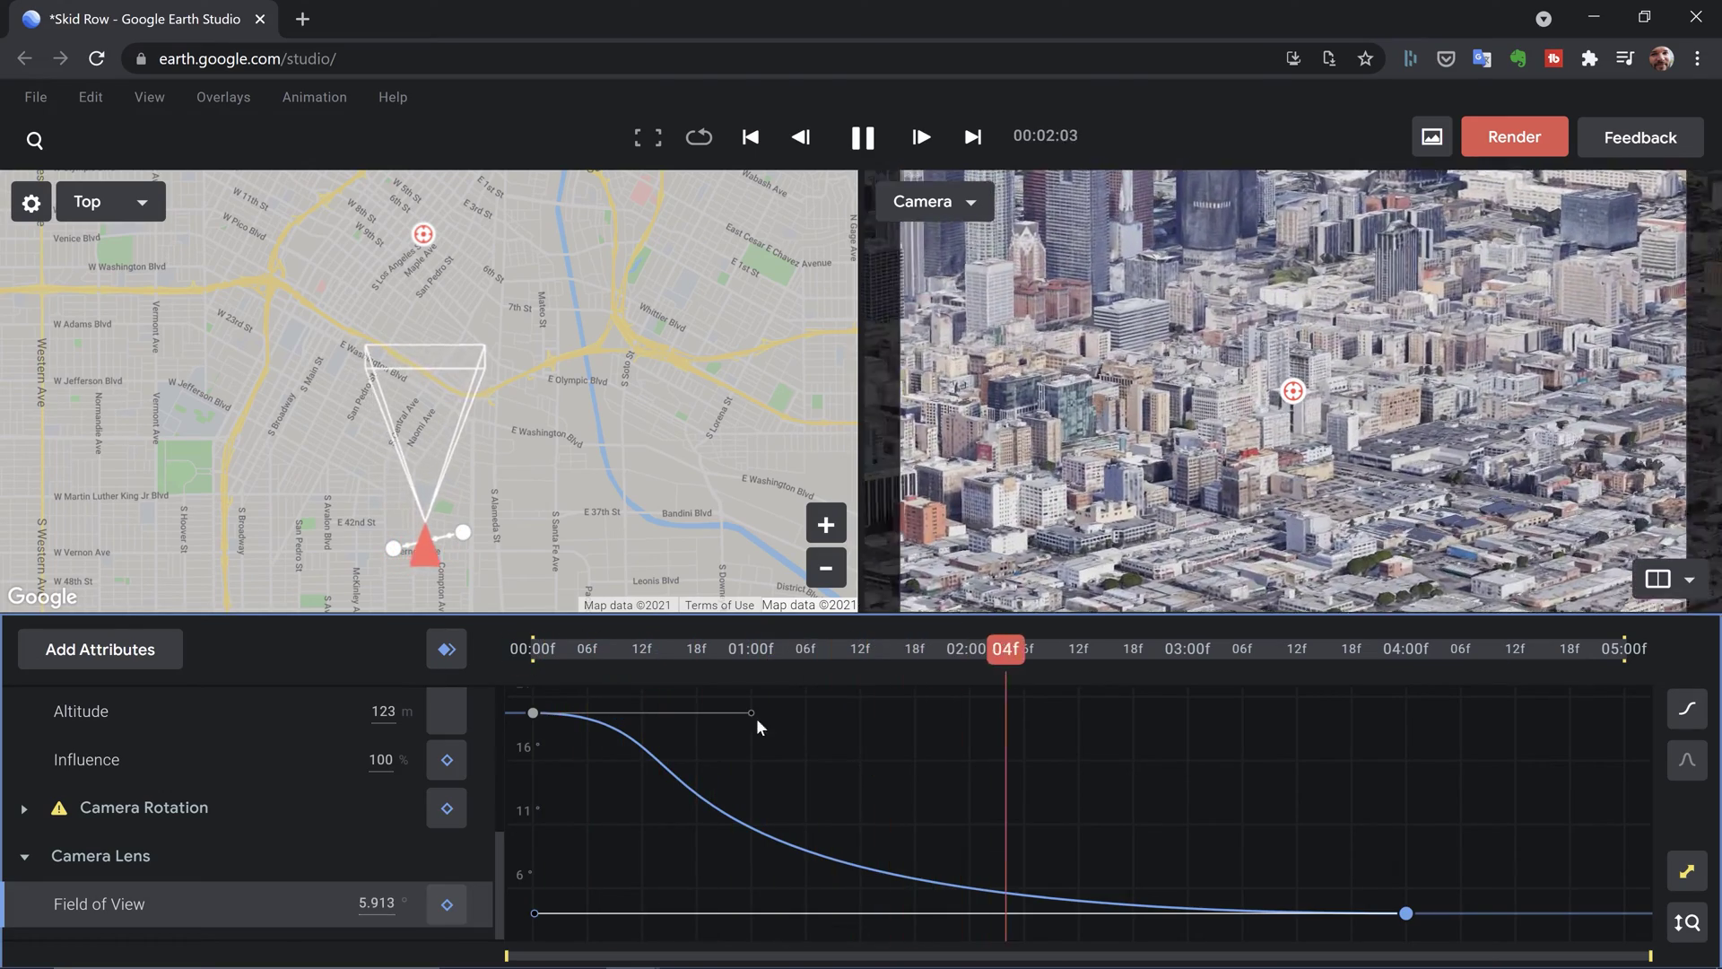
{"action": "key", "text": "space"}
Shorten the first Field of View keyframe's ease handle to about 15 frames, move the last keyframe to 04:16, and preview
{"action": "left_click_drag", "start_coordinate": [730, 717], "coordinate": [637, 708]}
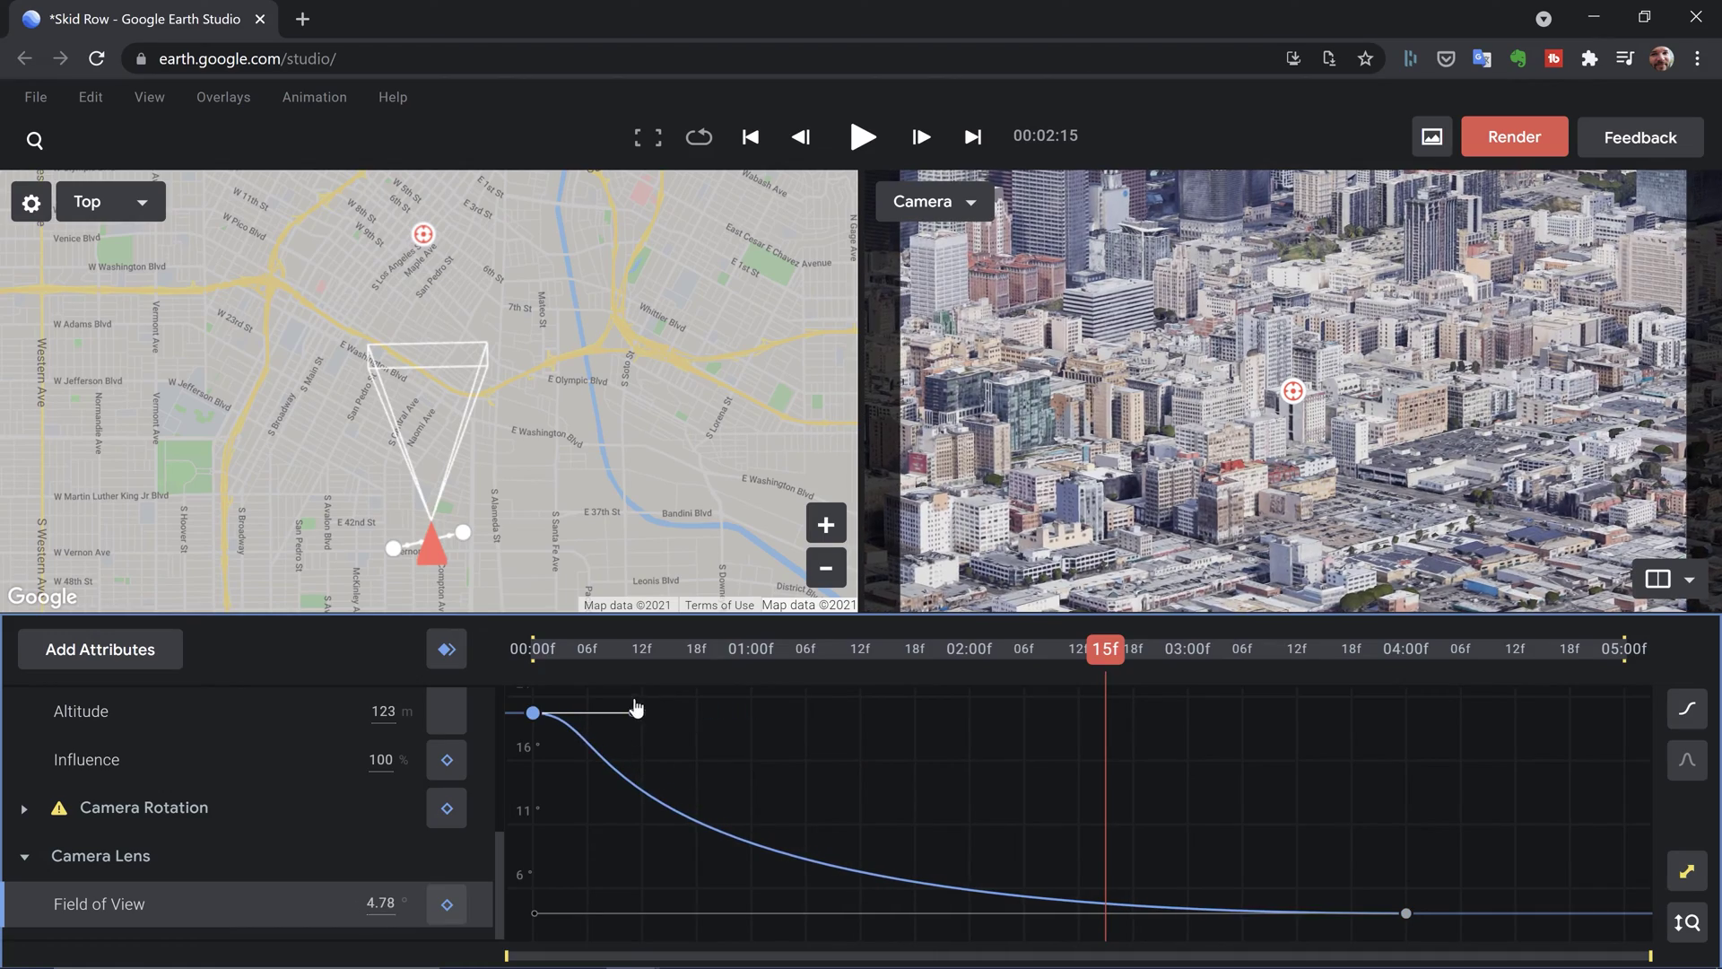
{"action": "left_click", "coordinate": [614, 650]}
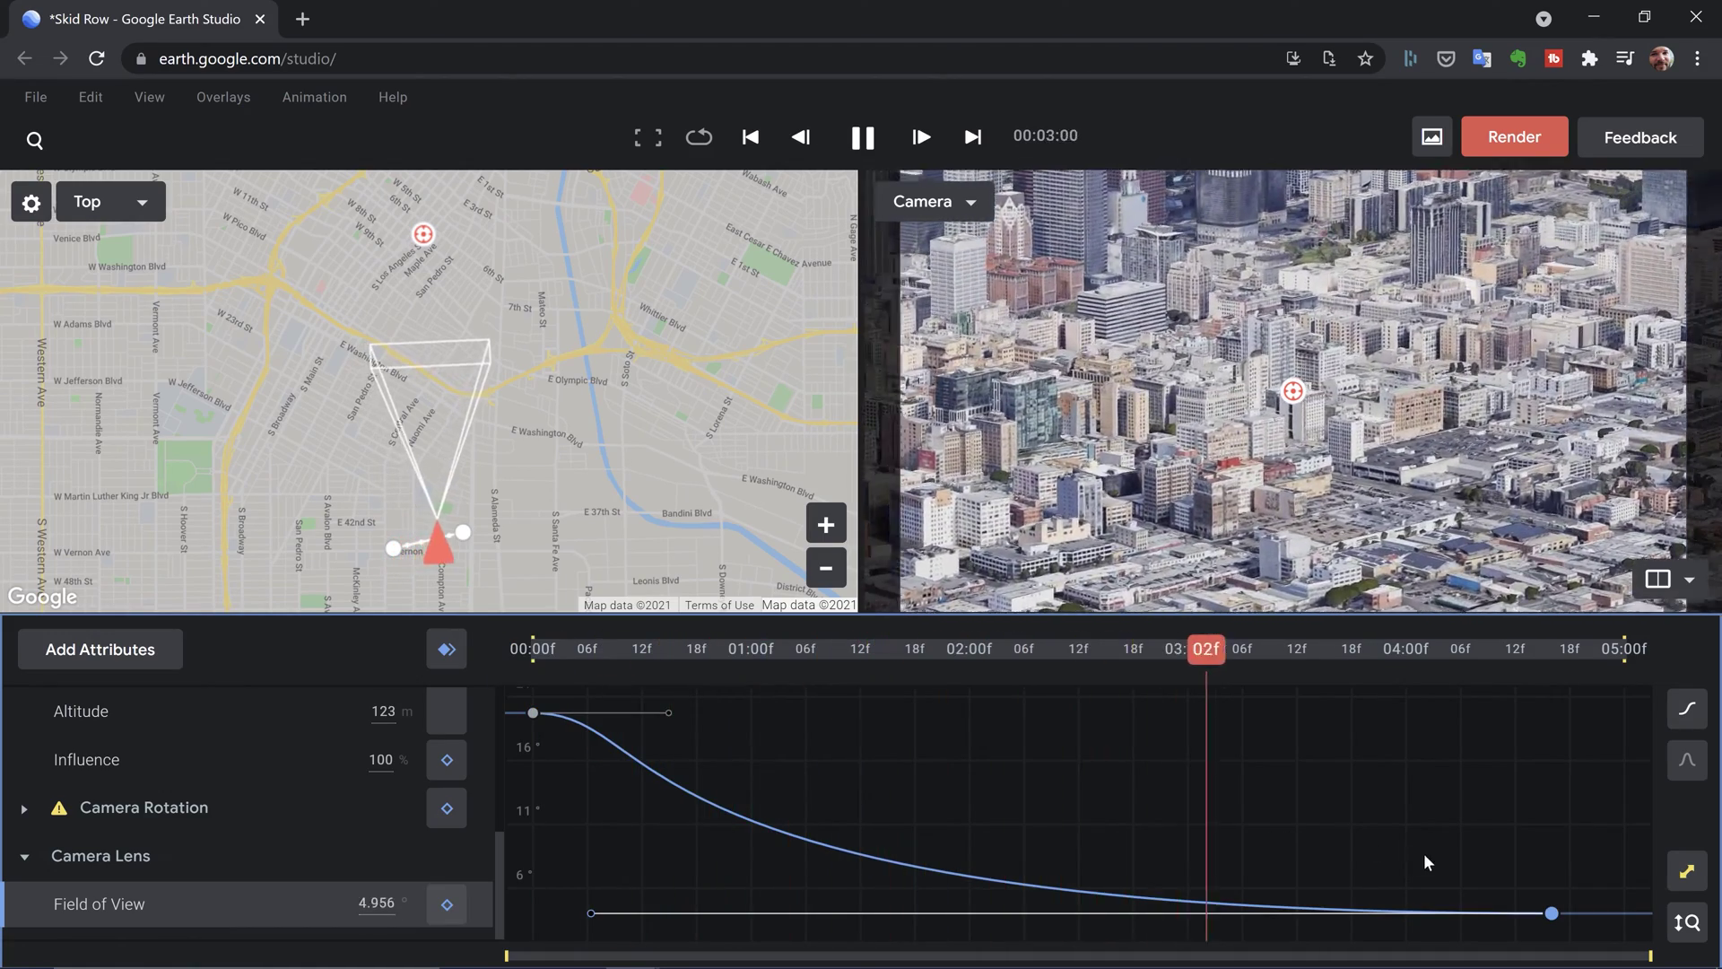
{"action": "key", "text": "space"}
Keyframe the Camera Target's longitude, latitude and altitude at 00:00
{"action": "scroll", "coordinate": [197, 820], "scroll_direction": "up", "scroll_amount": 4}
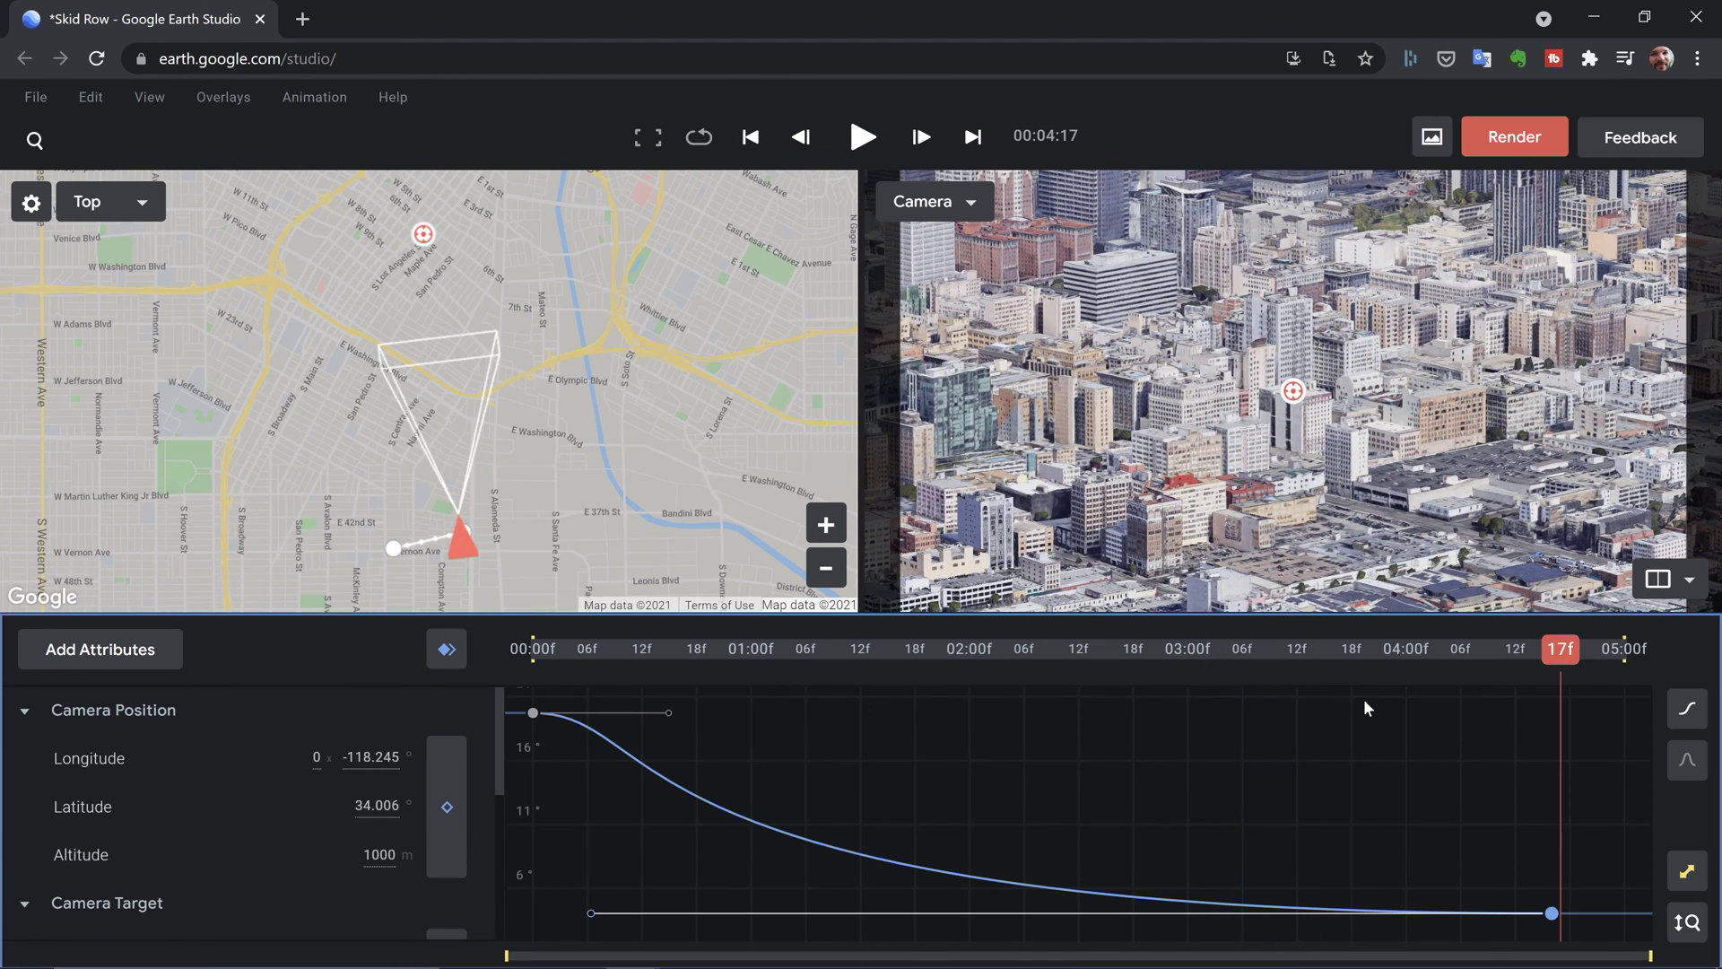
{"action": "mouse_move", "coordinate": [1554, 653]}
{"action": "left_mouse_down"}
{"action": "mouse_move", "coordinate": [1615, 647]}
{"action": "mouse_move", "coordinate": [1560, 647]}
{"action": "left_mouse_up"}
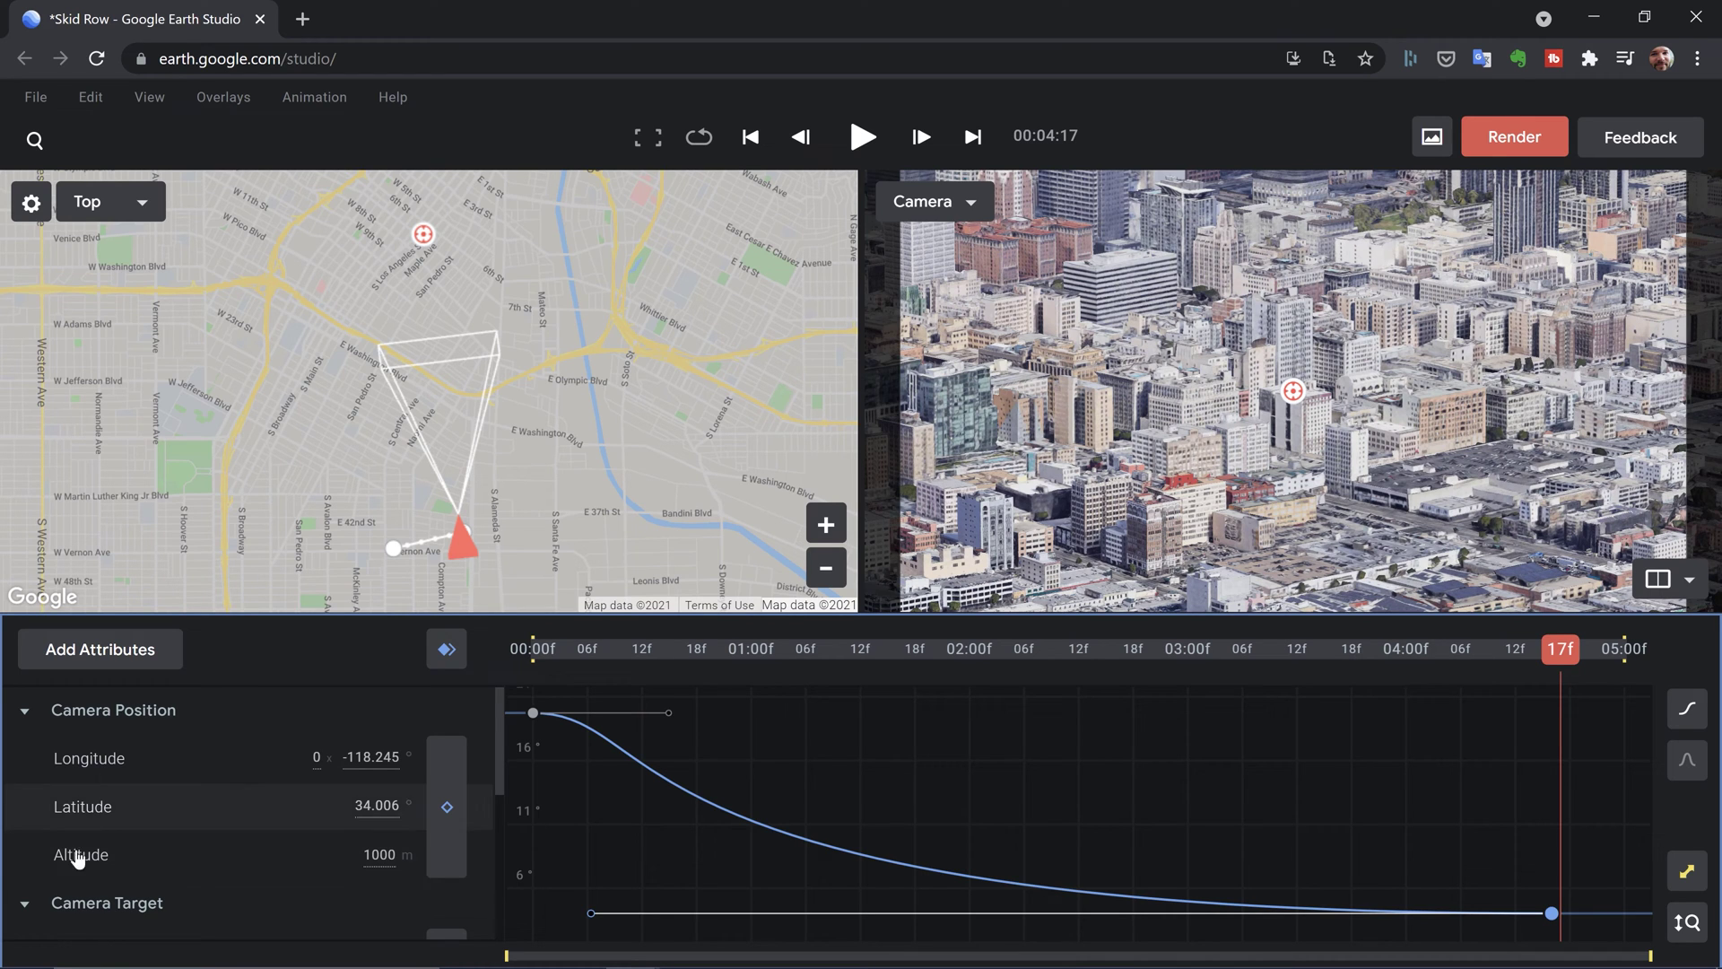
{"action": "scroll", "coordinate": [108, 871], "scroll_direction": "down", "scroll_amount": 4}
{"action": "scroll", "coordinate": [123, 863], "scroll_direction": "up", "scroll_amount": 1}
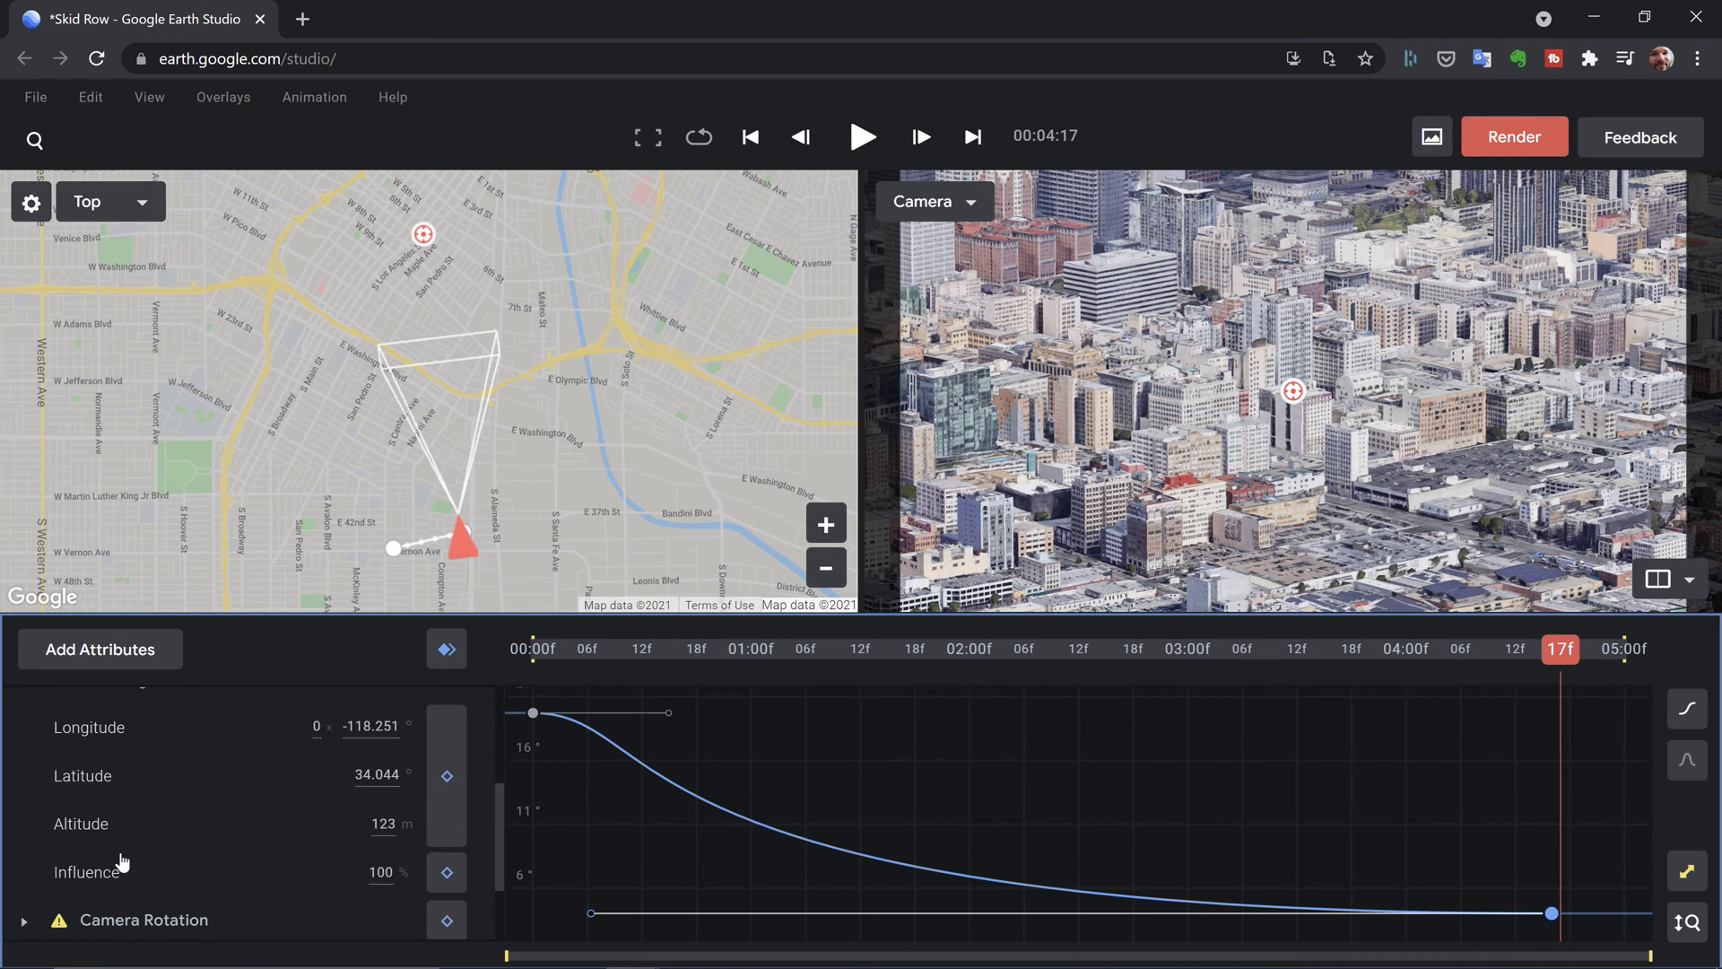
{"action": "left_click", "coordinate": [141, 823]}
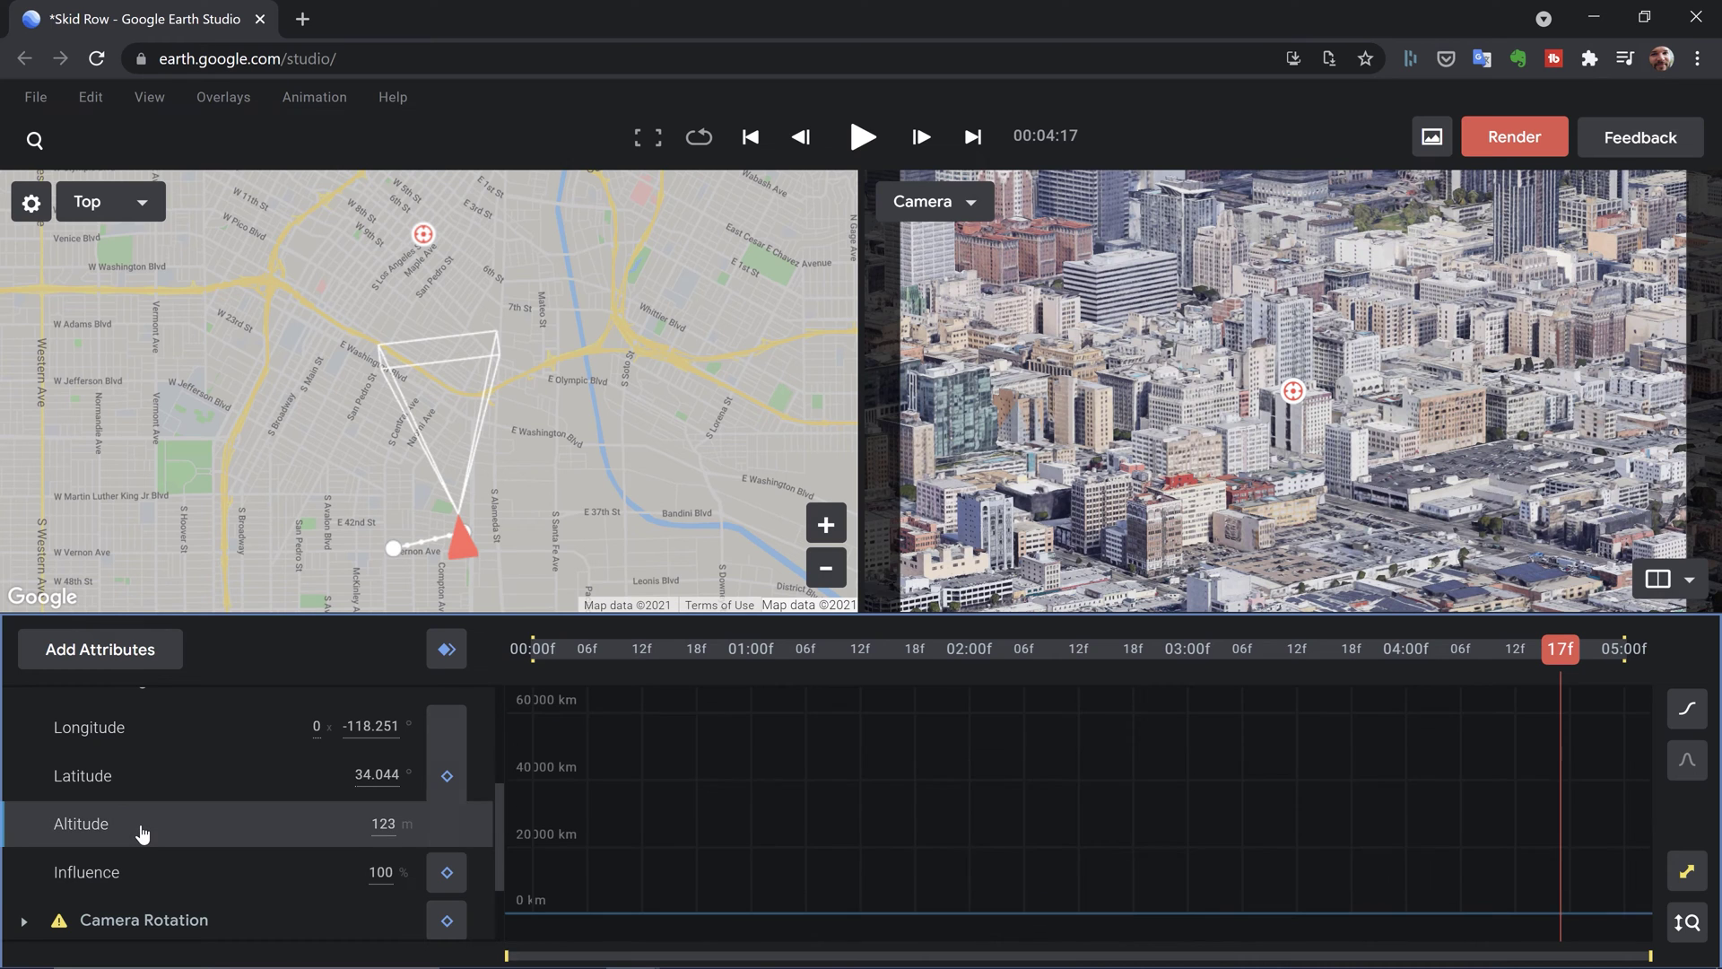
{"action": "left_click_drag", "start_coordinate": [733, 631], "coordinate": [439, 660]}
{"action": "left_click", "coordinate": [445, 775]}
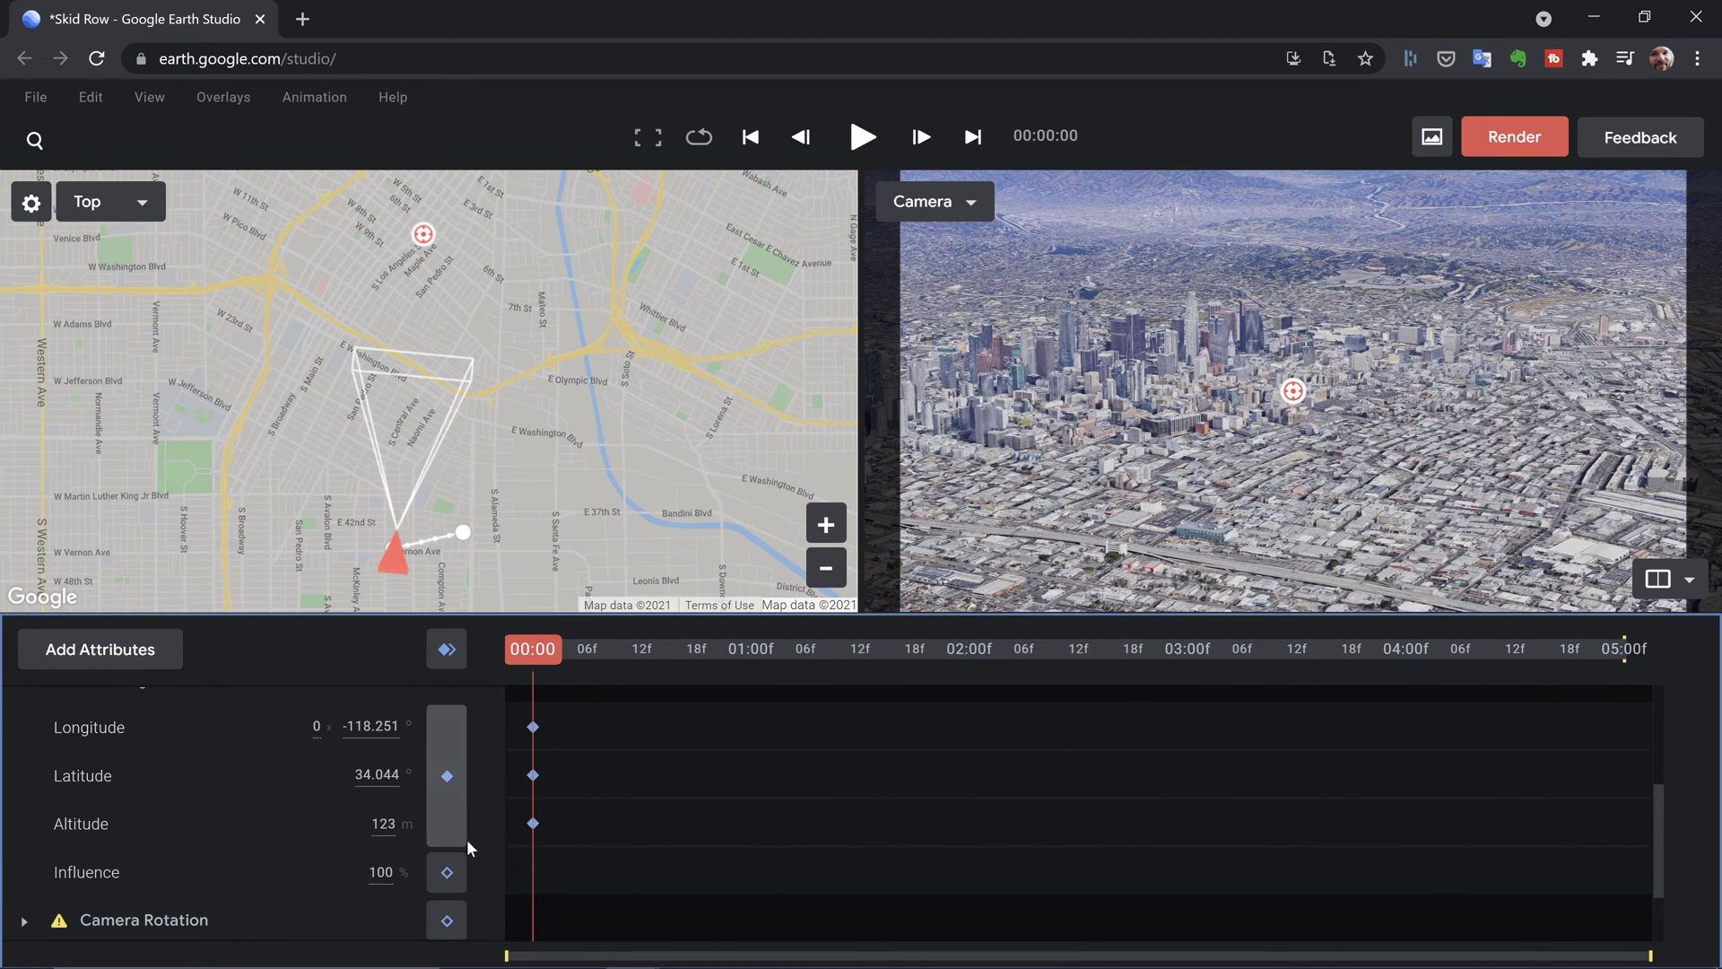
Lower the Camera Target's altitude at 04:16, in line with the last Field of View keyframe, and preview the animation
{"action": "left_click", "coordinate": [615, 649]}
{"action": "left_click_drag", "start_coordinate": [726, 639], "coordinate": [1709, 681]}
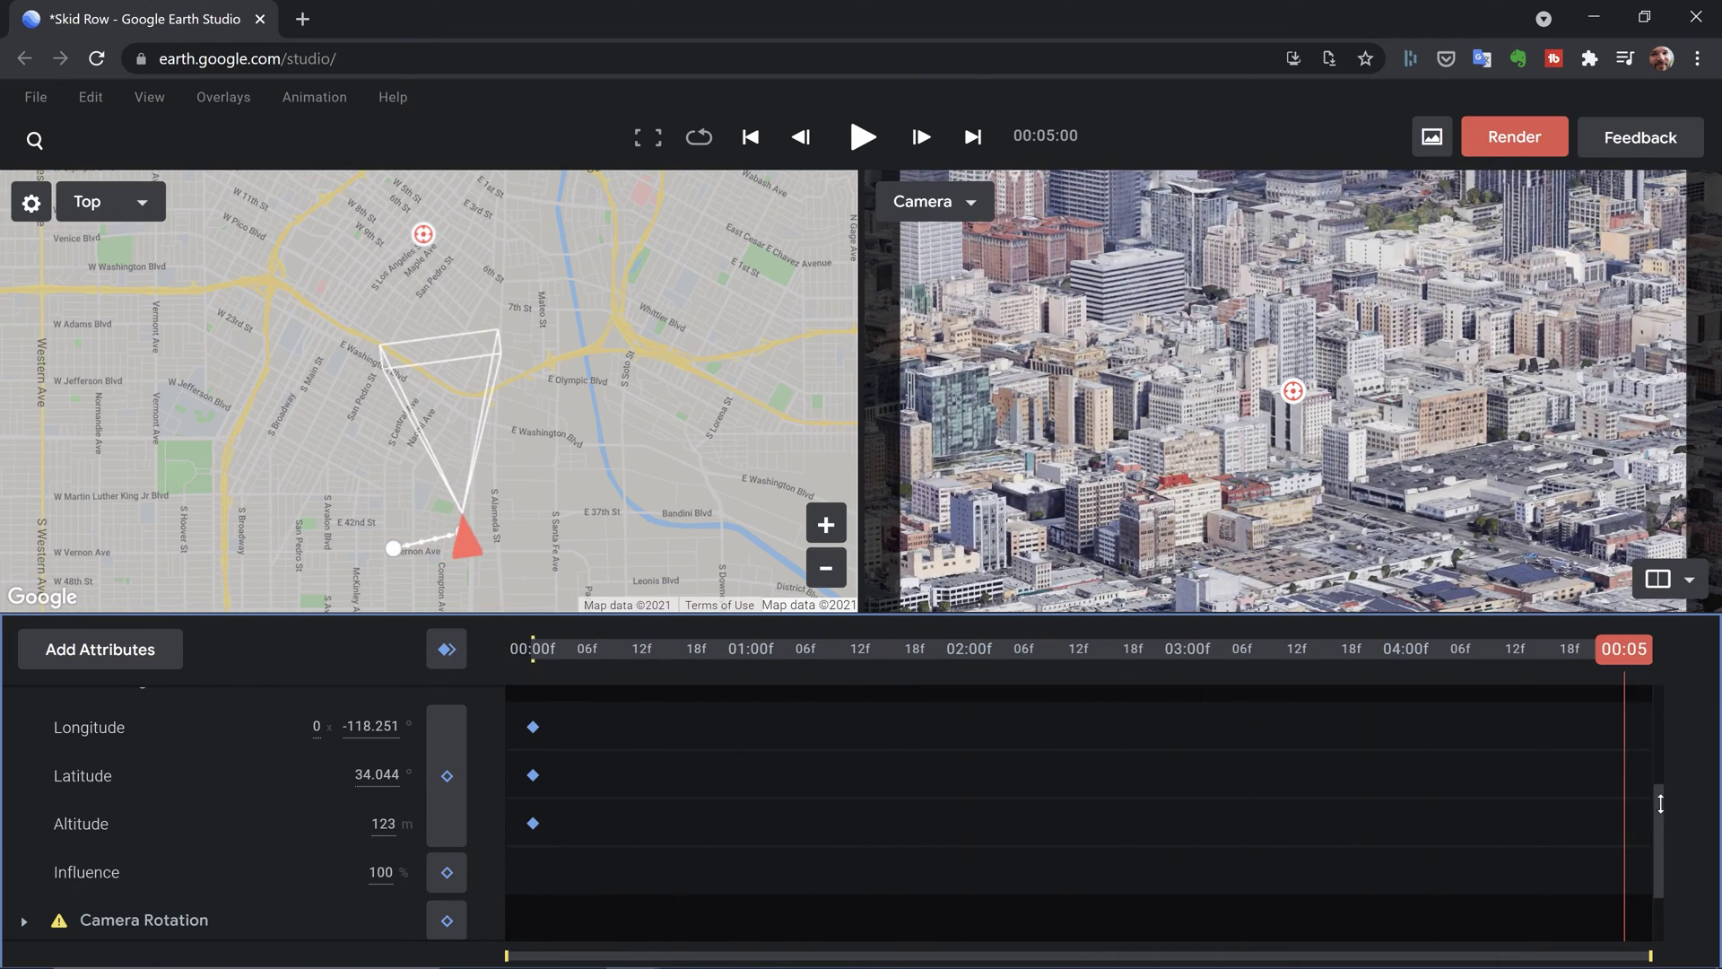
{"action": "scroll", "coordinate": [1660, 803], "scroll_direction": "down", "scroll_amount": 2}
{"action": "left_click", "coordinate": [1565, 655]}
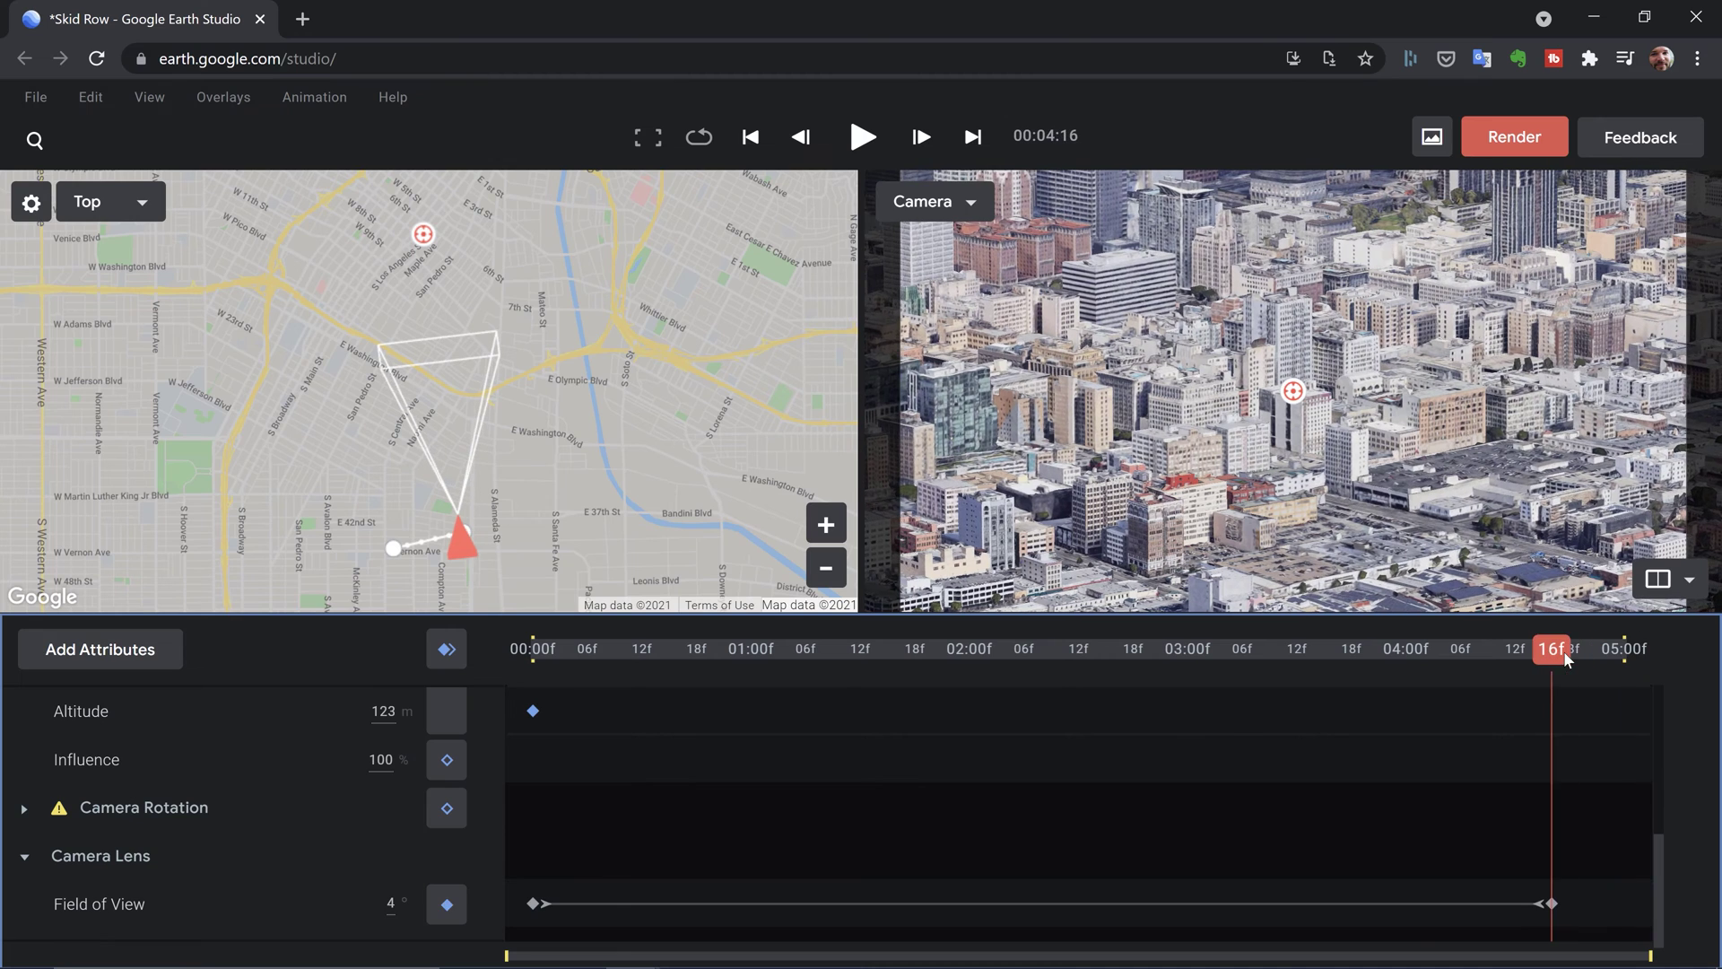
{"action": "scroll", "coordinate": [1304, 771], "scroll_direction": "up", "scroll_amount": 1}
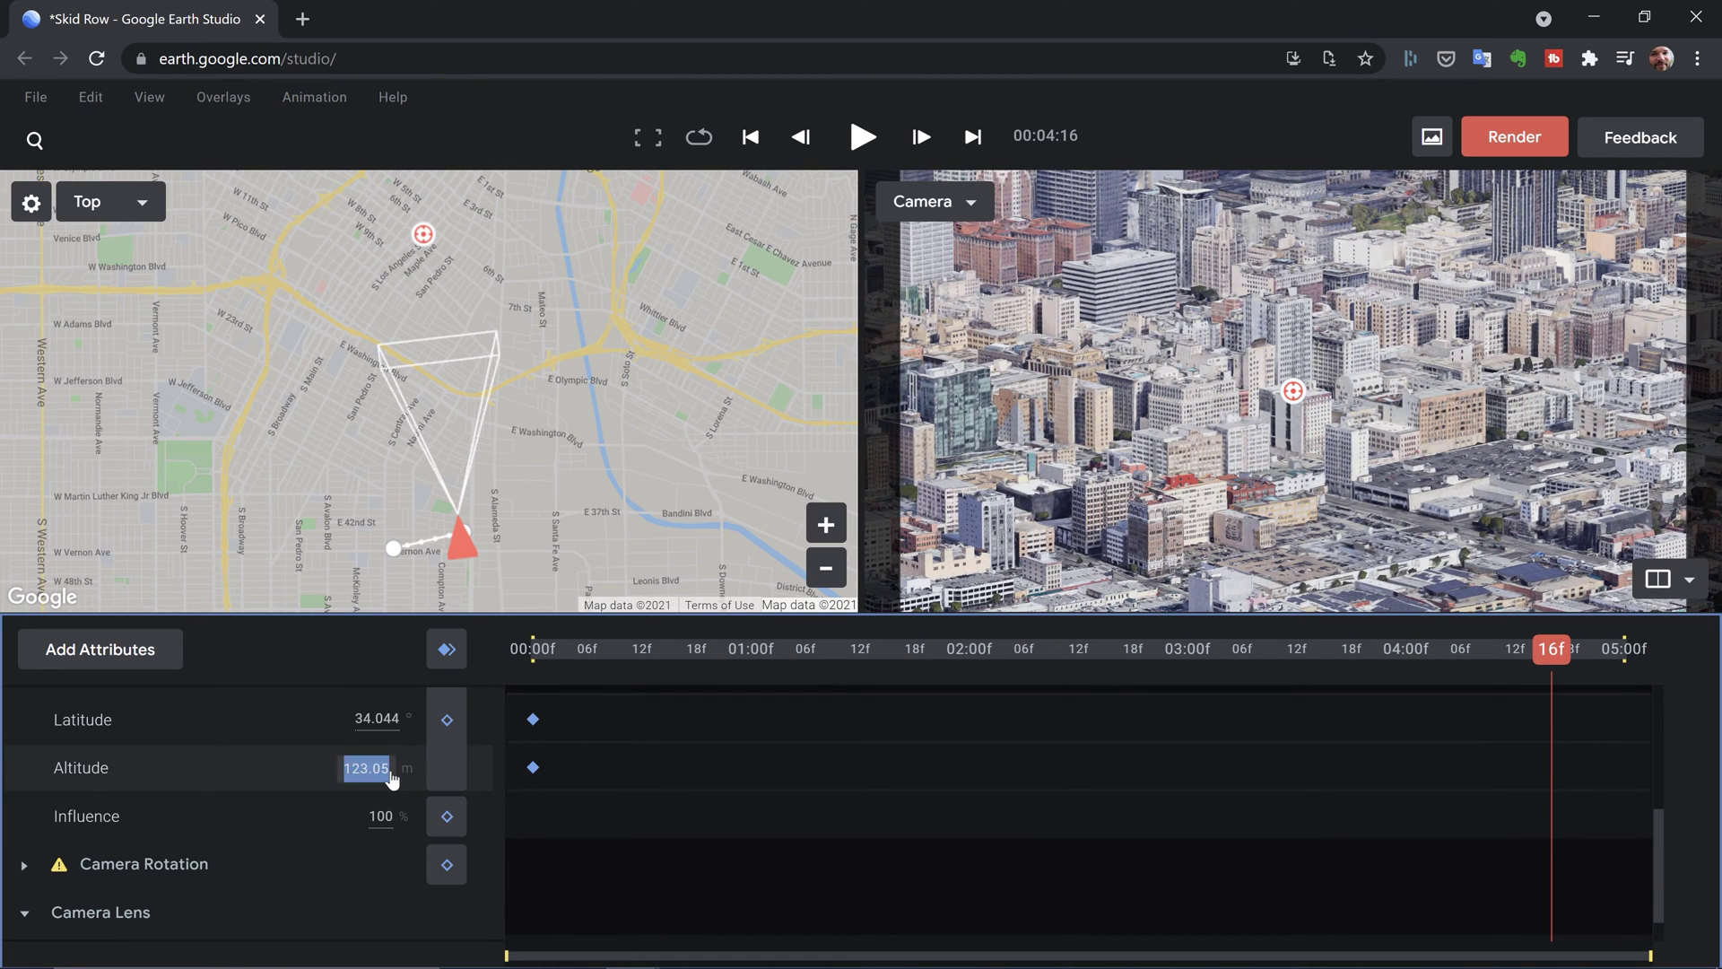
{"action": "type", "text": "9"}
{"action": "key", "text": "Return"}
{"action": "key", "text": "space"}
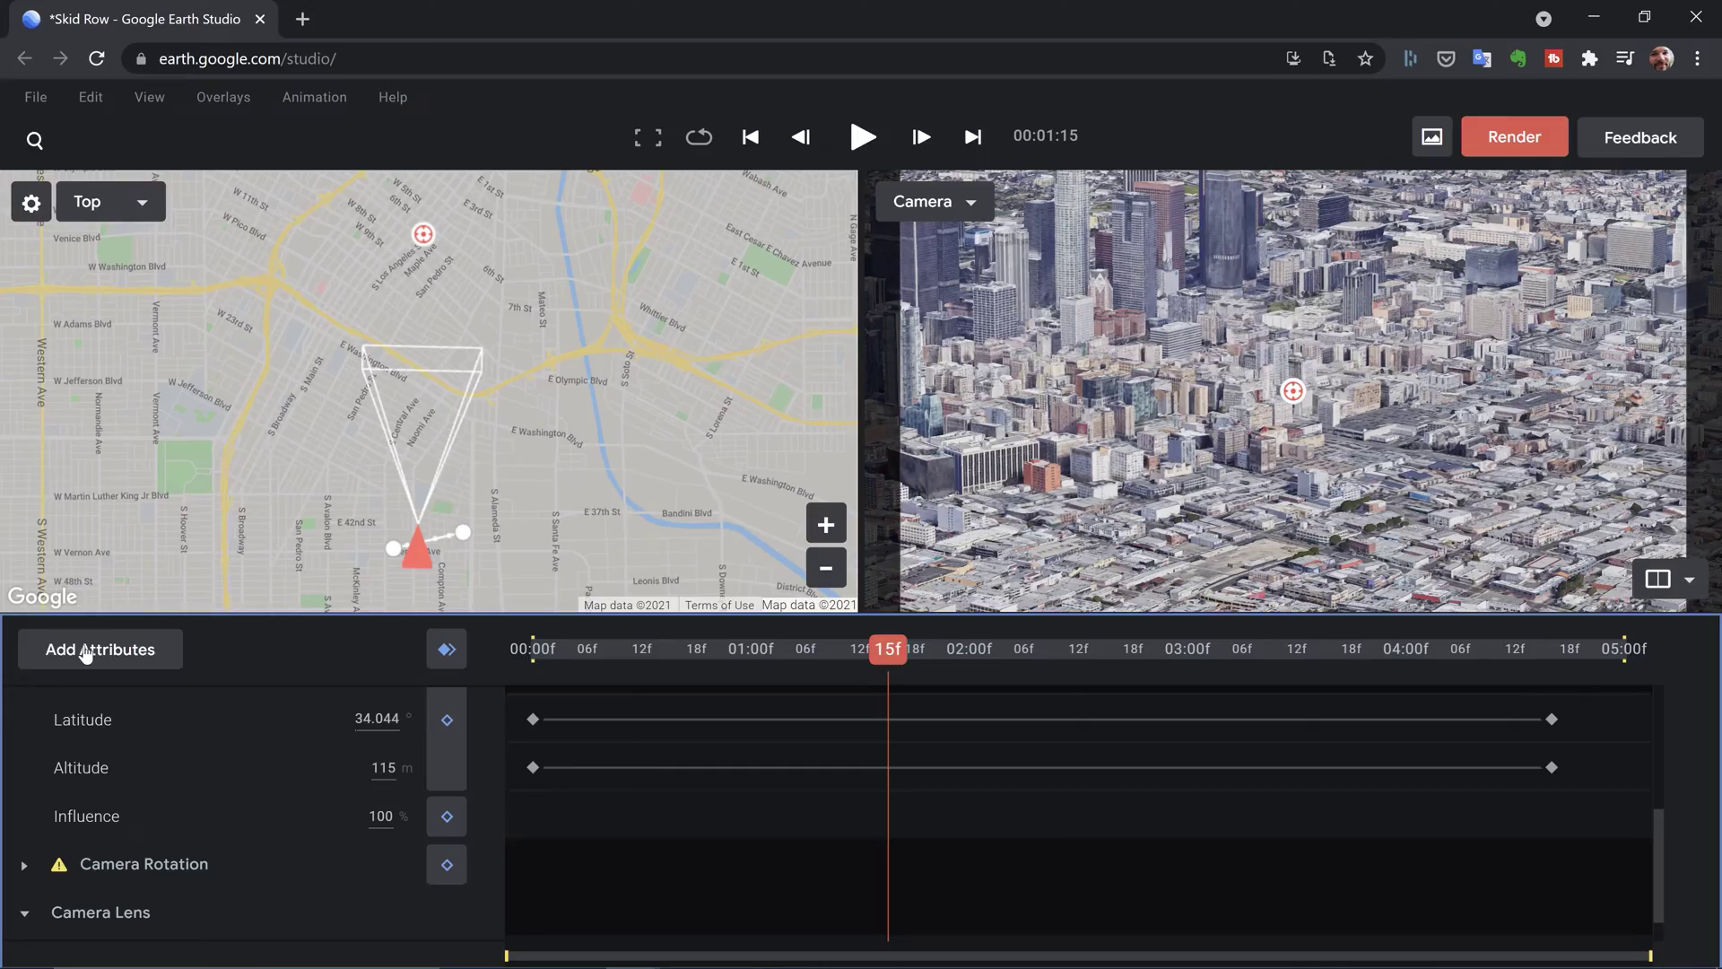
Add the Time of Day attribute and set the environment time to 13:25
{"action": "left_click", "coordinate": [85, 649]}
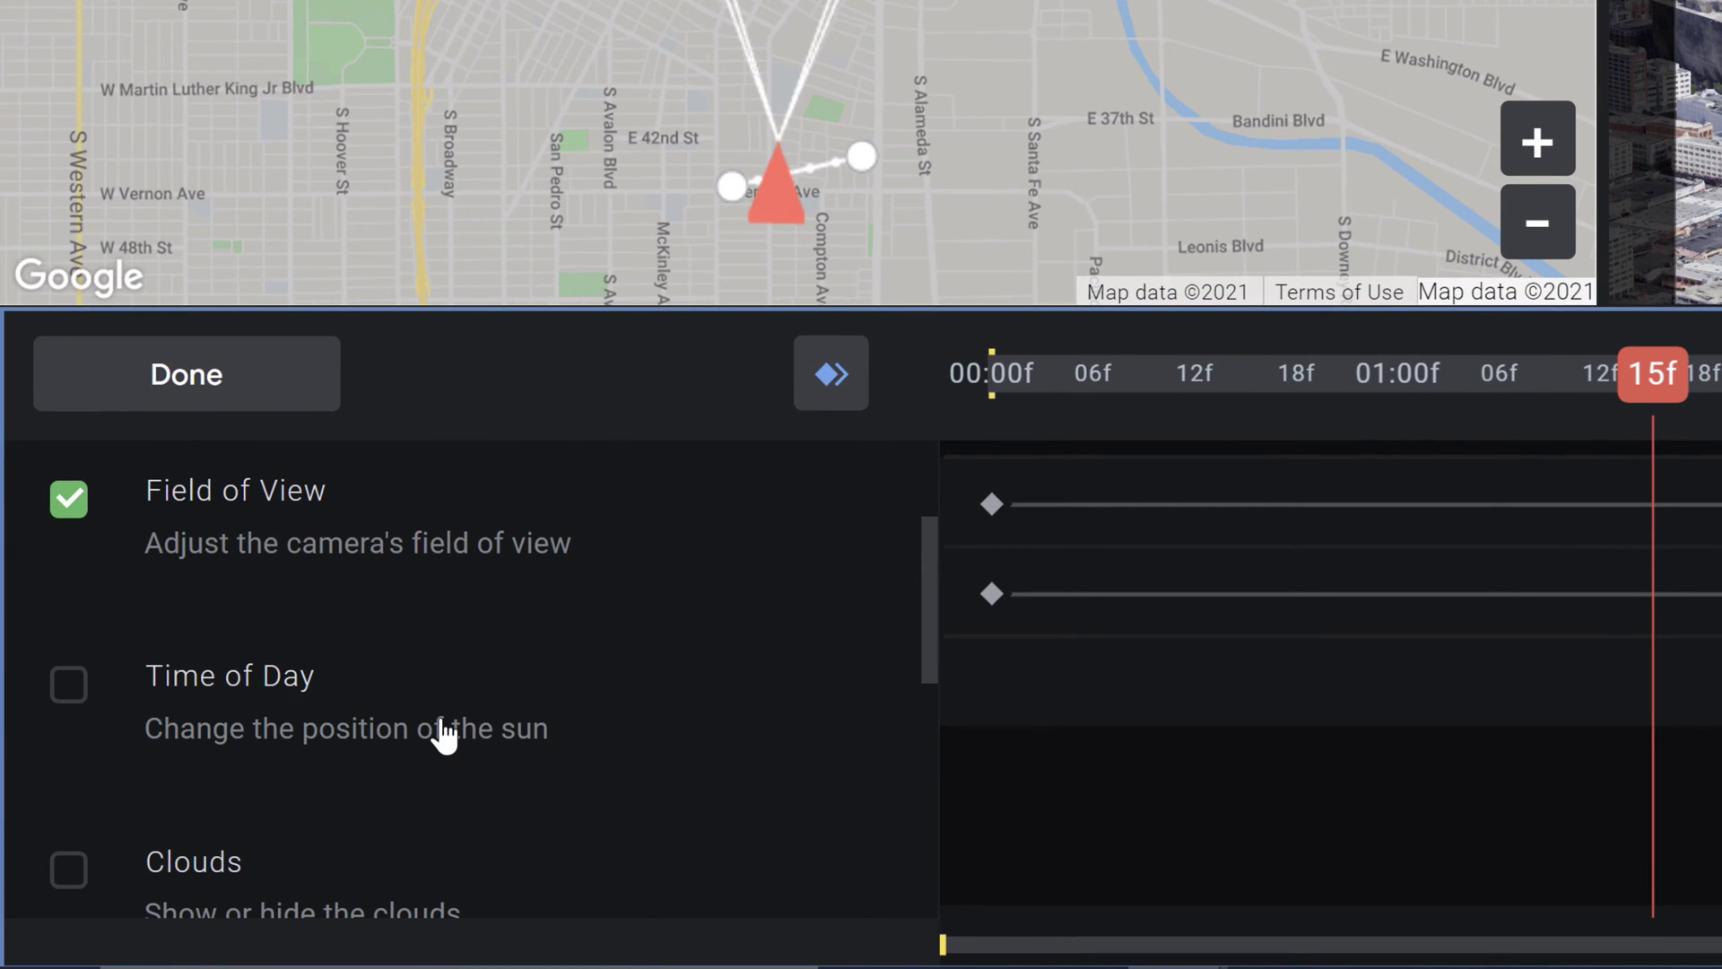
{"action": "left_click", "coordinate": [63, 686]}
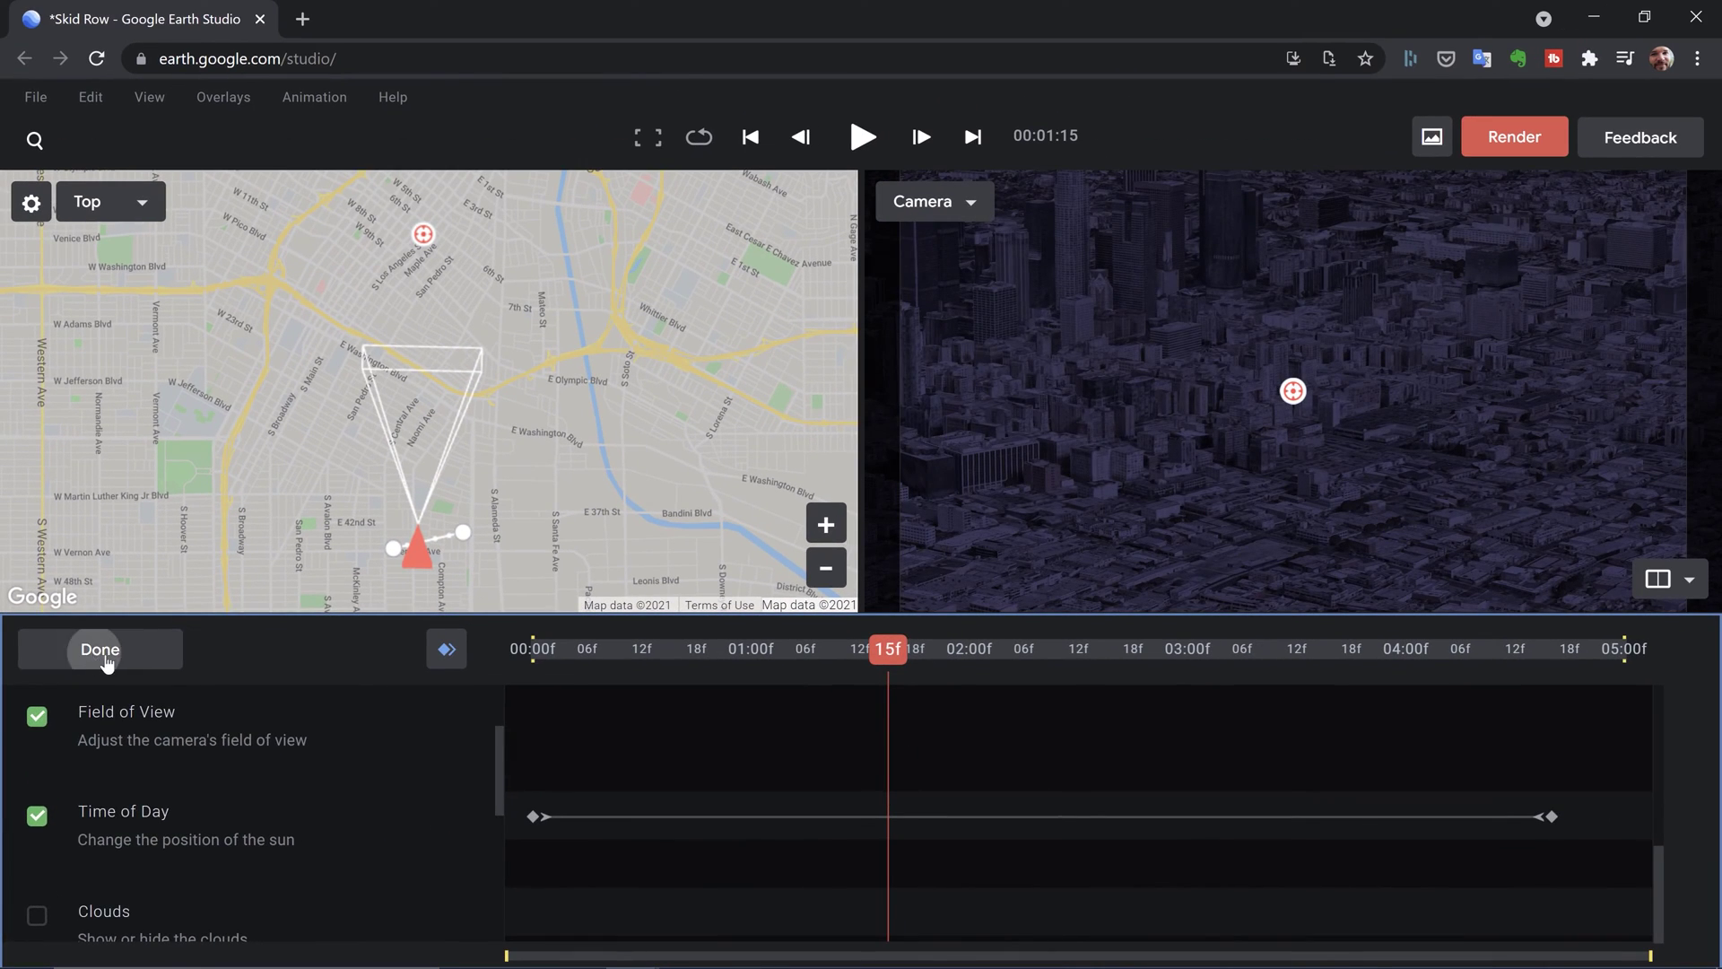
{"action": "left_click", "coordinate": [105, 661]}
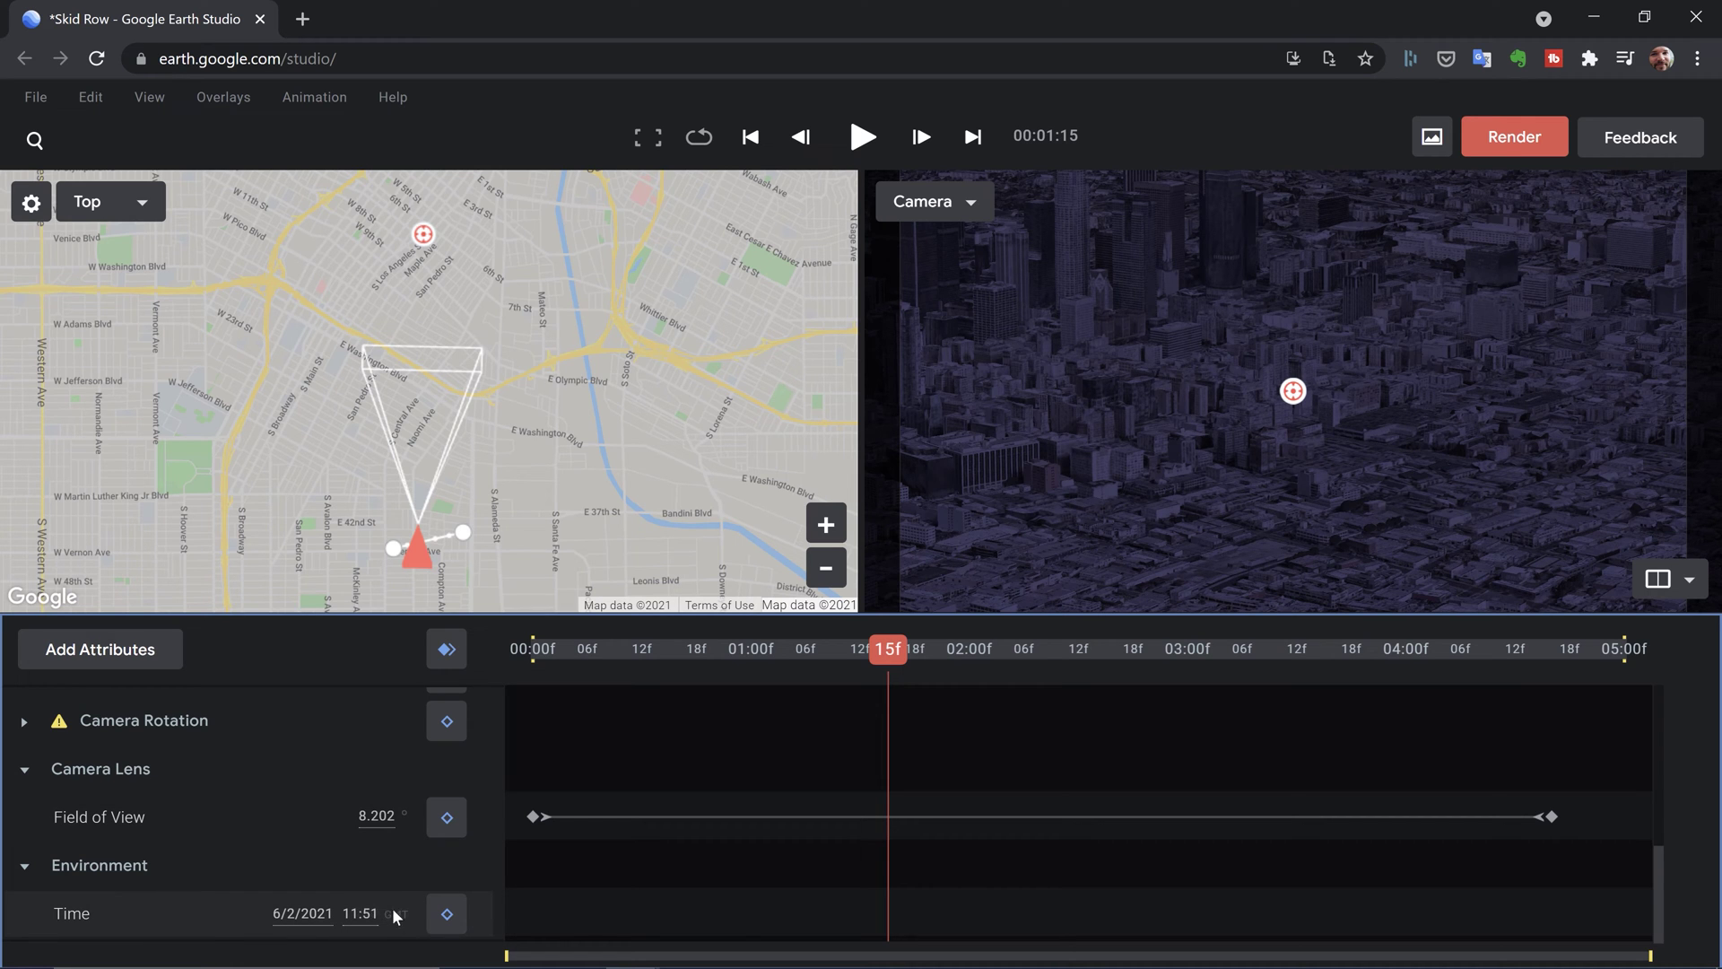
{"action": "mouse_move", "coordinate": [371, 913]}
{"action": "left_mouse_down"}
{"action": "mouse_move", "coordinate": [1654, 859]}
{"action": "mouse_move", "coordinate": [299, 946]}
{"action": "mouse_move", "coordinate": [1196, 896]}
{"action": "mouse_move", "coordinate": [848, 918]}
{"action": "mouse_move", "coordinate": [453, 915]}
{"action": "mouse_move", "coordinate": [502, 896]}
{"action": "mouse_move", "coordinate": [390, 912]}
{"action": "left_mouse_up"}
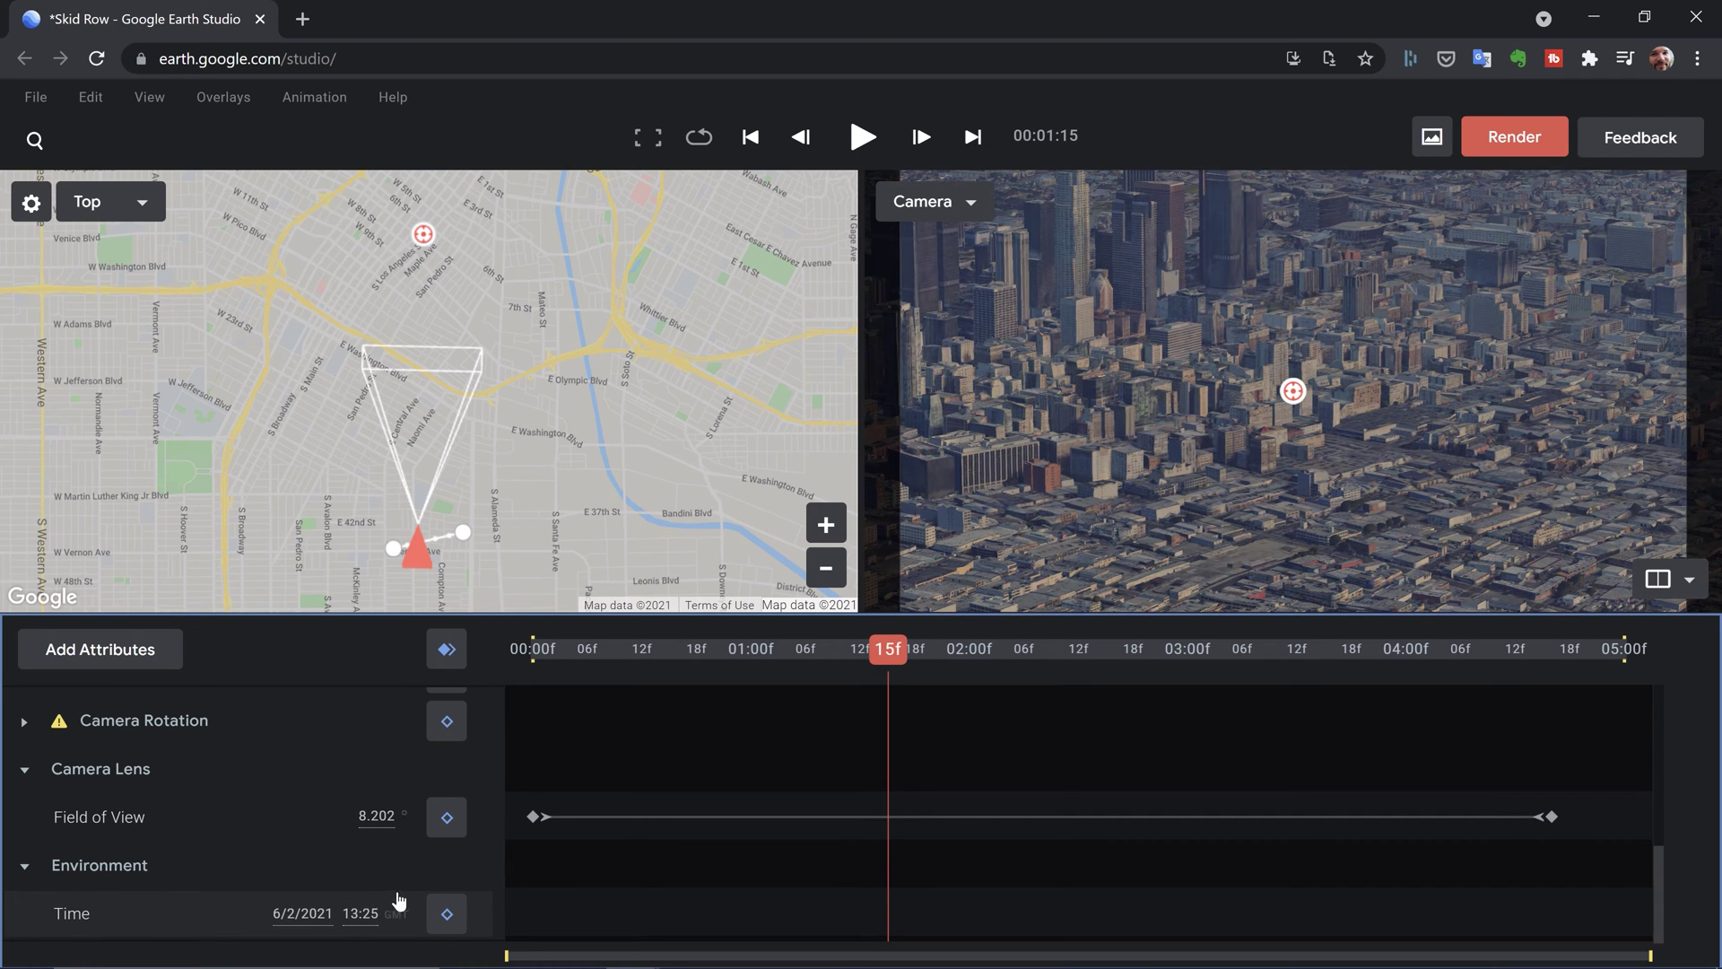
Set the environment time to 13:28 and preview the animation
{"action": "mouse_move", "coordinate": [400, 899]}
{"action": "left_mouse_down"}
{"action": "mouse_move", "coordinate": [422, 889]}
{"action": "mouse_move", "coordinate": [400, 899]}
{"action": "left_mouse_up"}
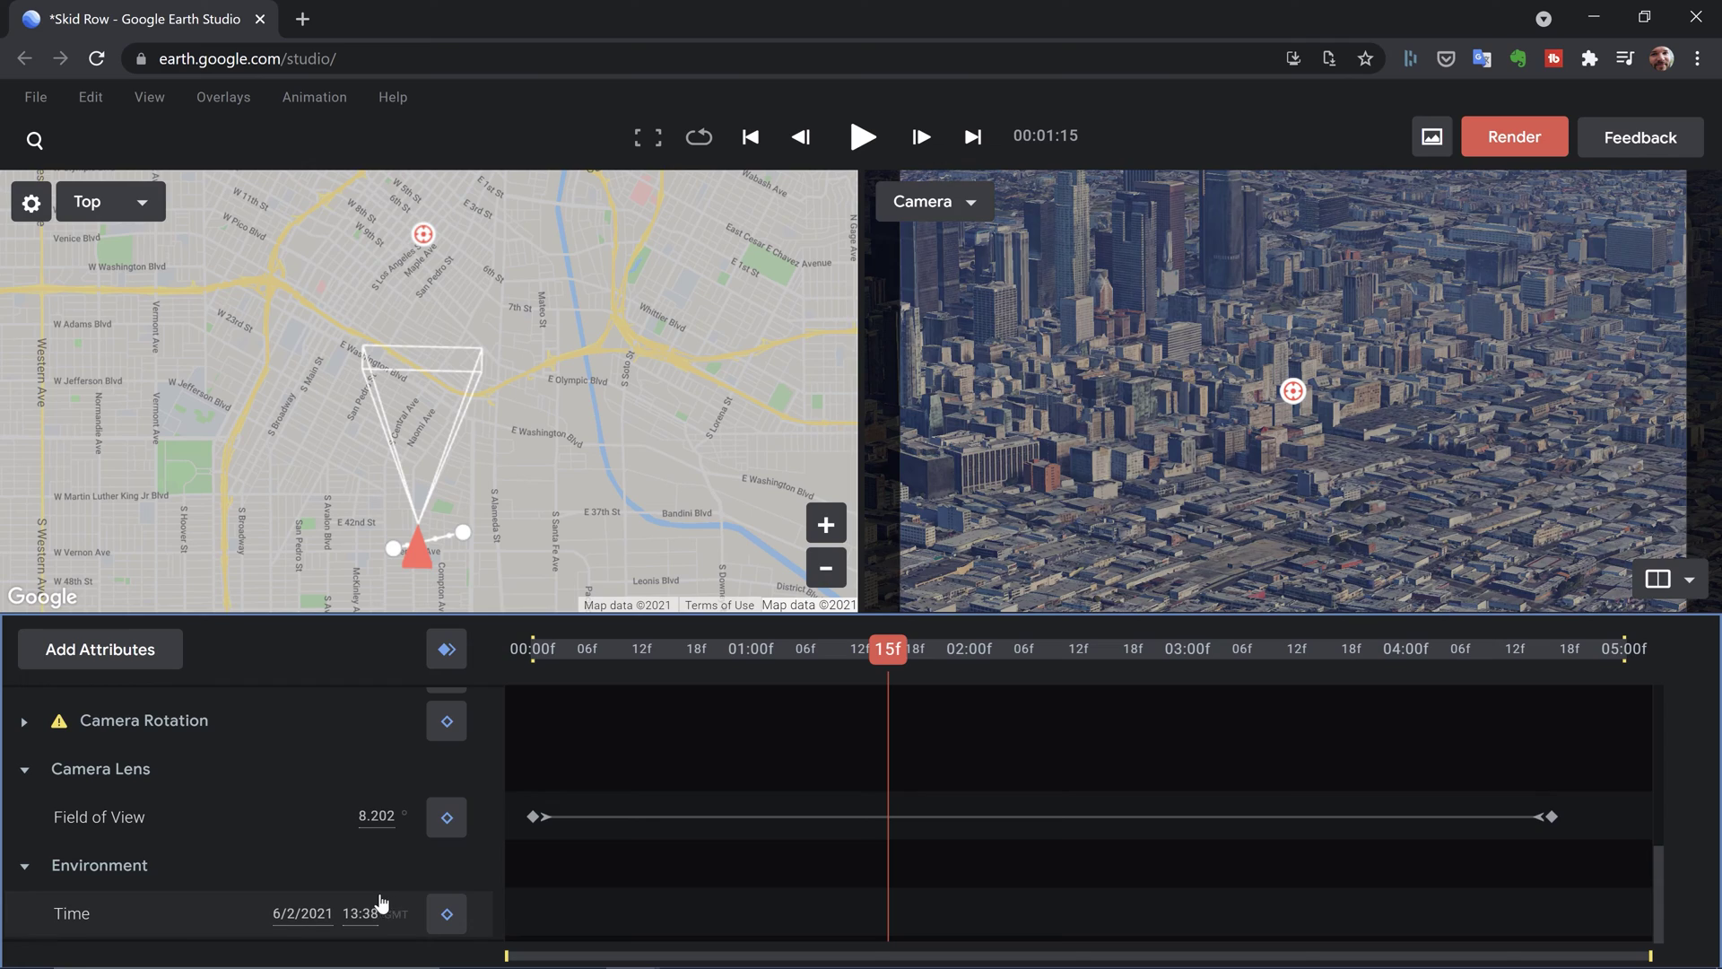
{"action": "key", "text": "space"}
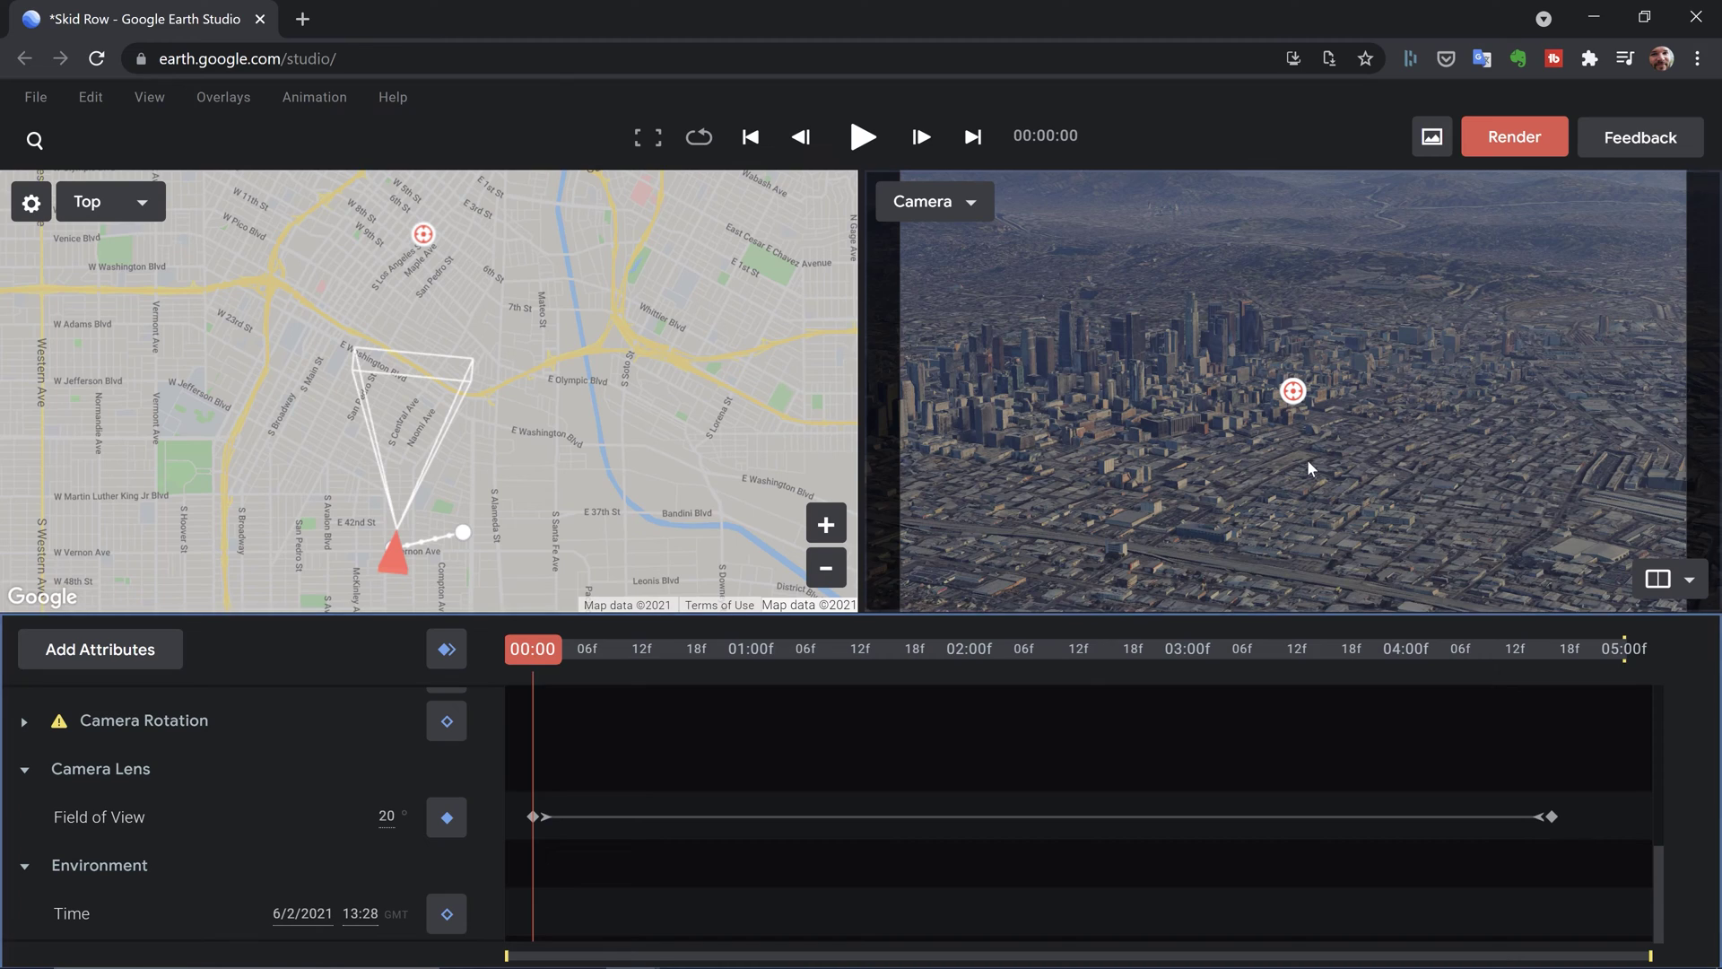
Add a track point on the Cecil Hotel at the camera target and name it Cecil Hotel Circle Track Point
{"action": "left_click_drag", "start_coordinate": [1305, 460], "coordinate": [1215, 434]}
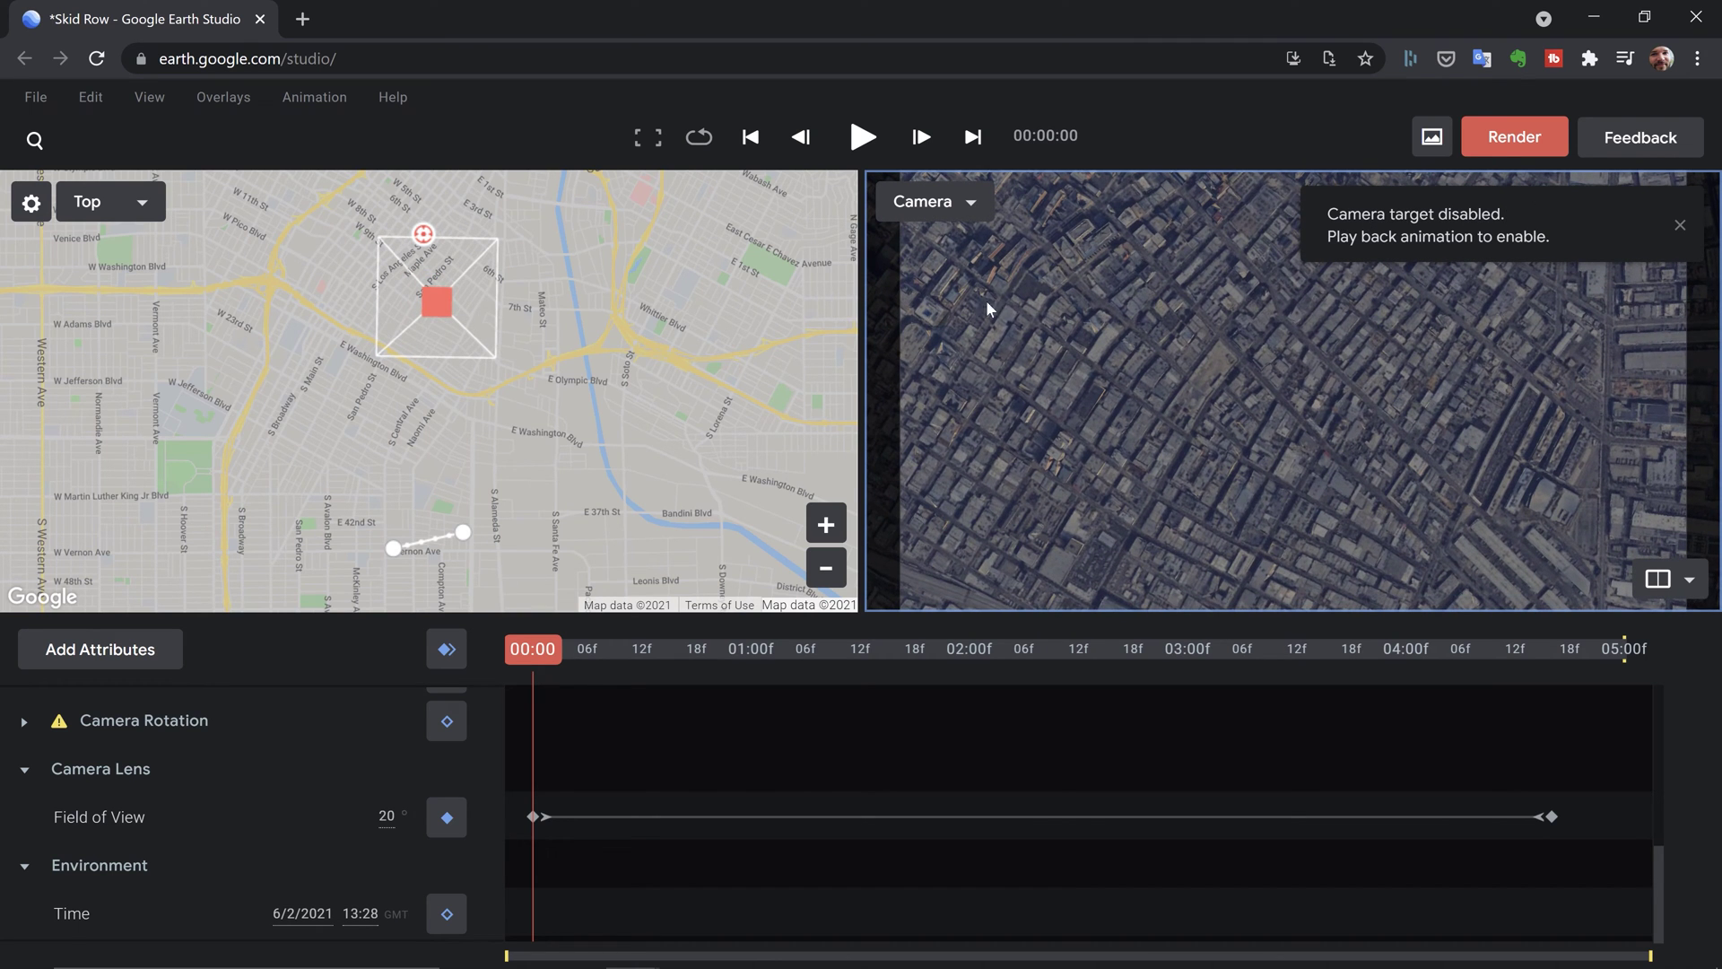
{"action": "mouse_move", "coordinate": [1145, 289]}
{"action": "left_mouse_down"}
{"action": "mouse_move", "coordinate": [1157, 254]}
{"action": "mouse_move", "coordinate": [1277, 476]}
{"action": "mouse_move", "coordinate": [1277, 574]}
{"action": "mouse_move", "coordinate": [1211, 373]}
{"action": "mouse_move", "coordinate": [1056, 383]}
{"action": "left_mouse_up"}
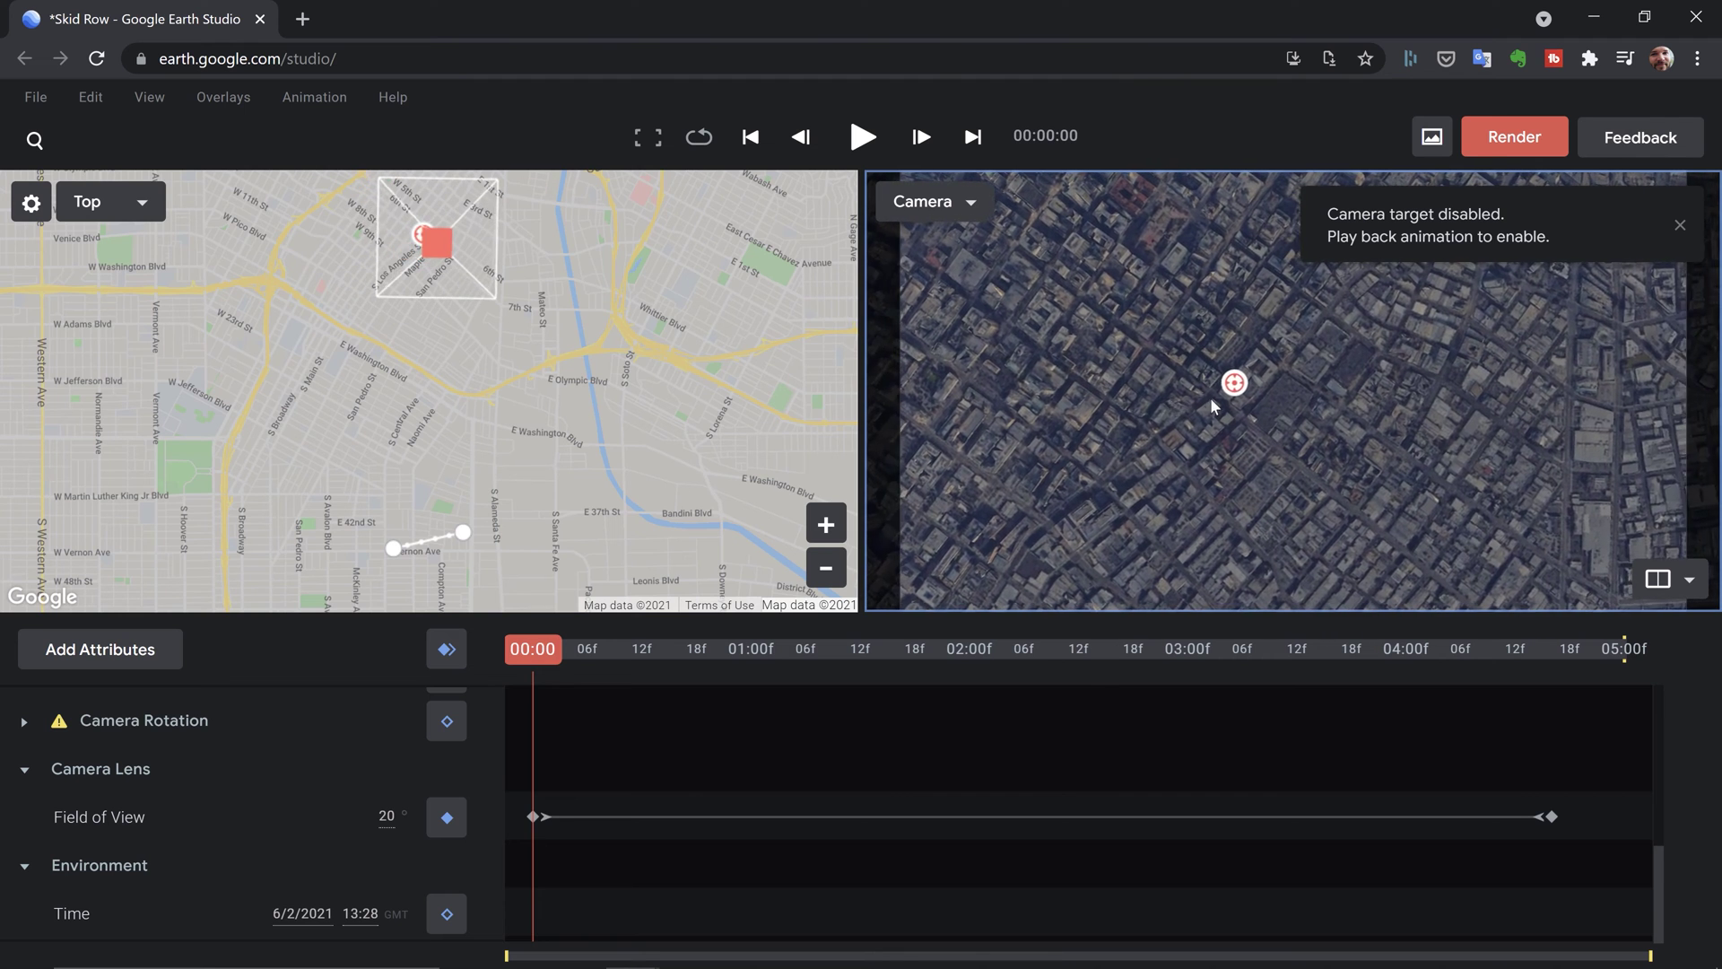
{"action": "scroll", "coordinate": [1209, 396], "scroll_direction": "up", "scroll_amount": 4}
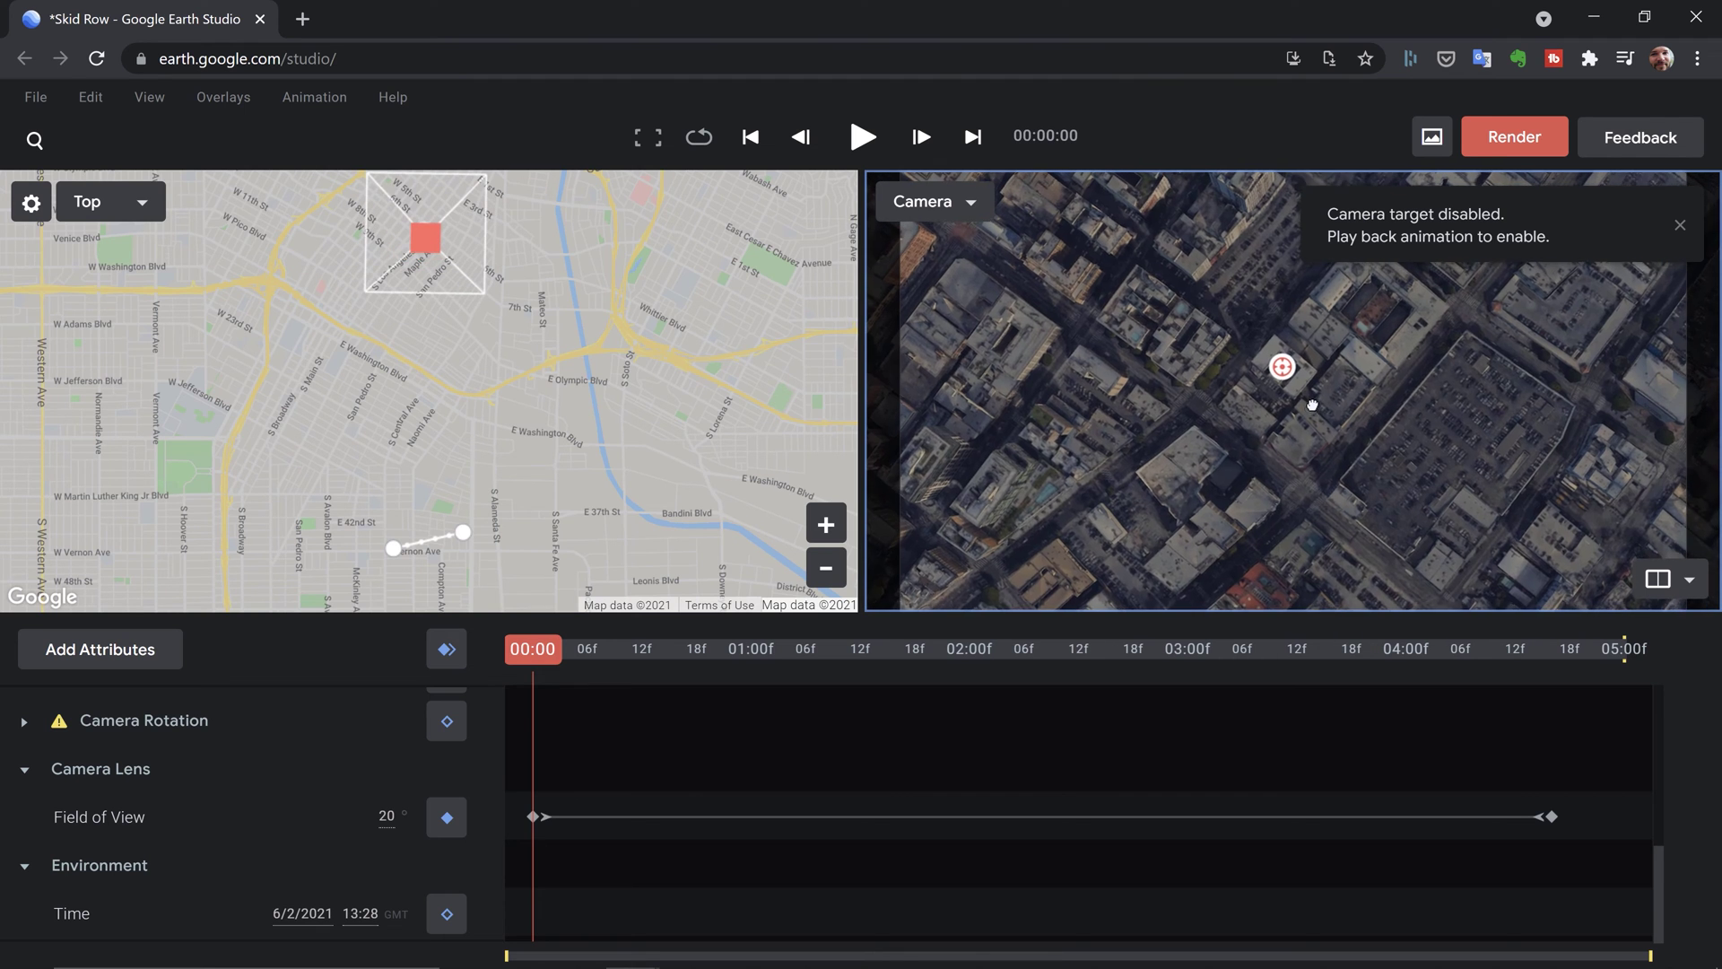
{"action": "right_click", "coordinate": [1281, 372]}
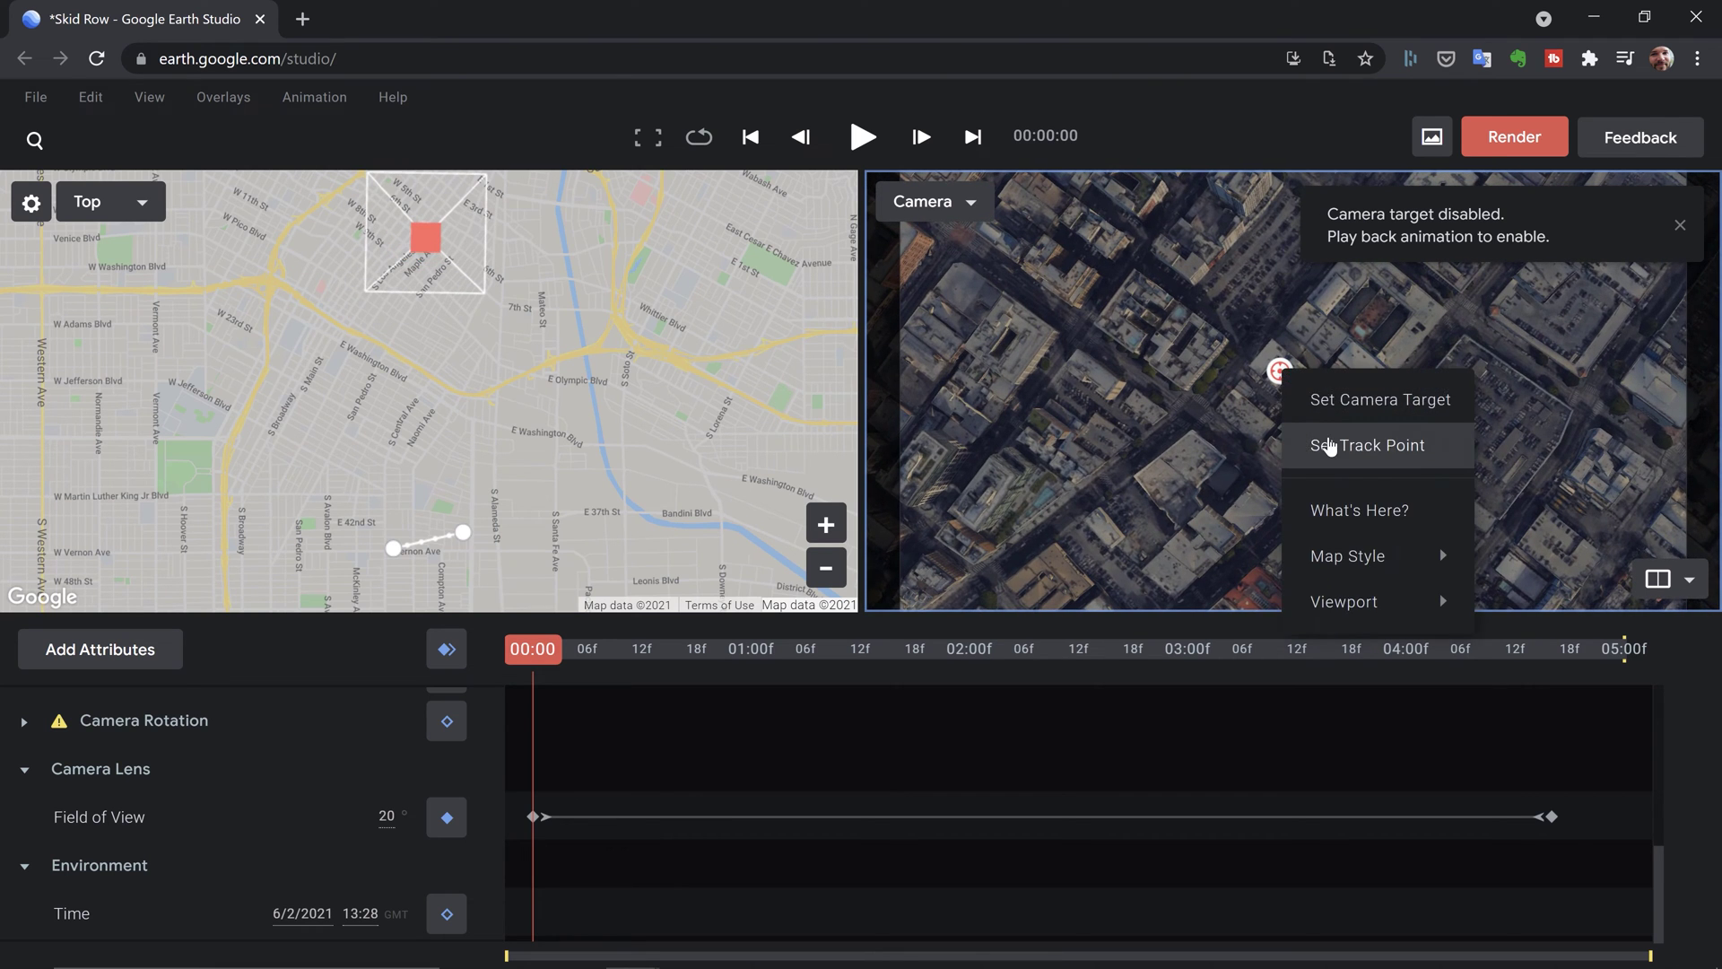
{"action": "left_click", "coordinate": [1330, 439]}
{"action": "double_click", "coordinate": [320, 350]}
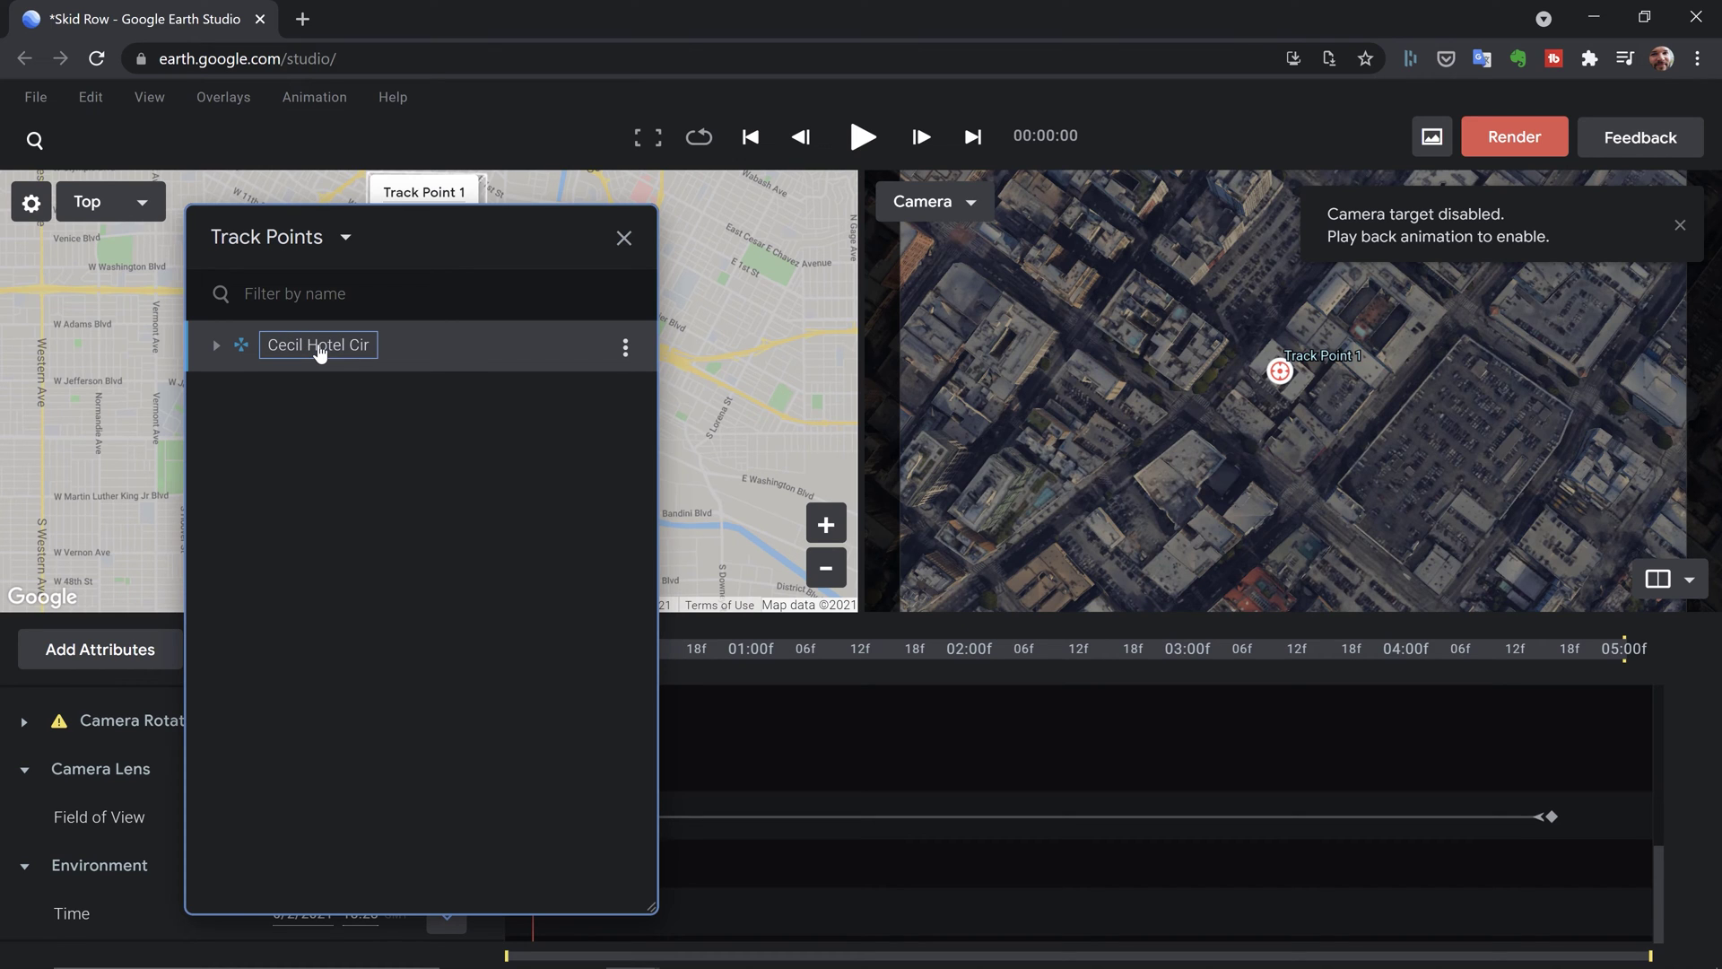
{"action": "type", "text": "Cecil Hotel Circle Track Point"}
{"action": "key", "text": "Return"}
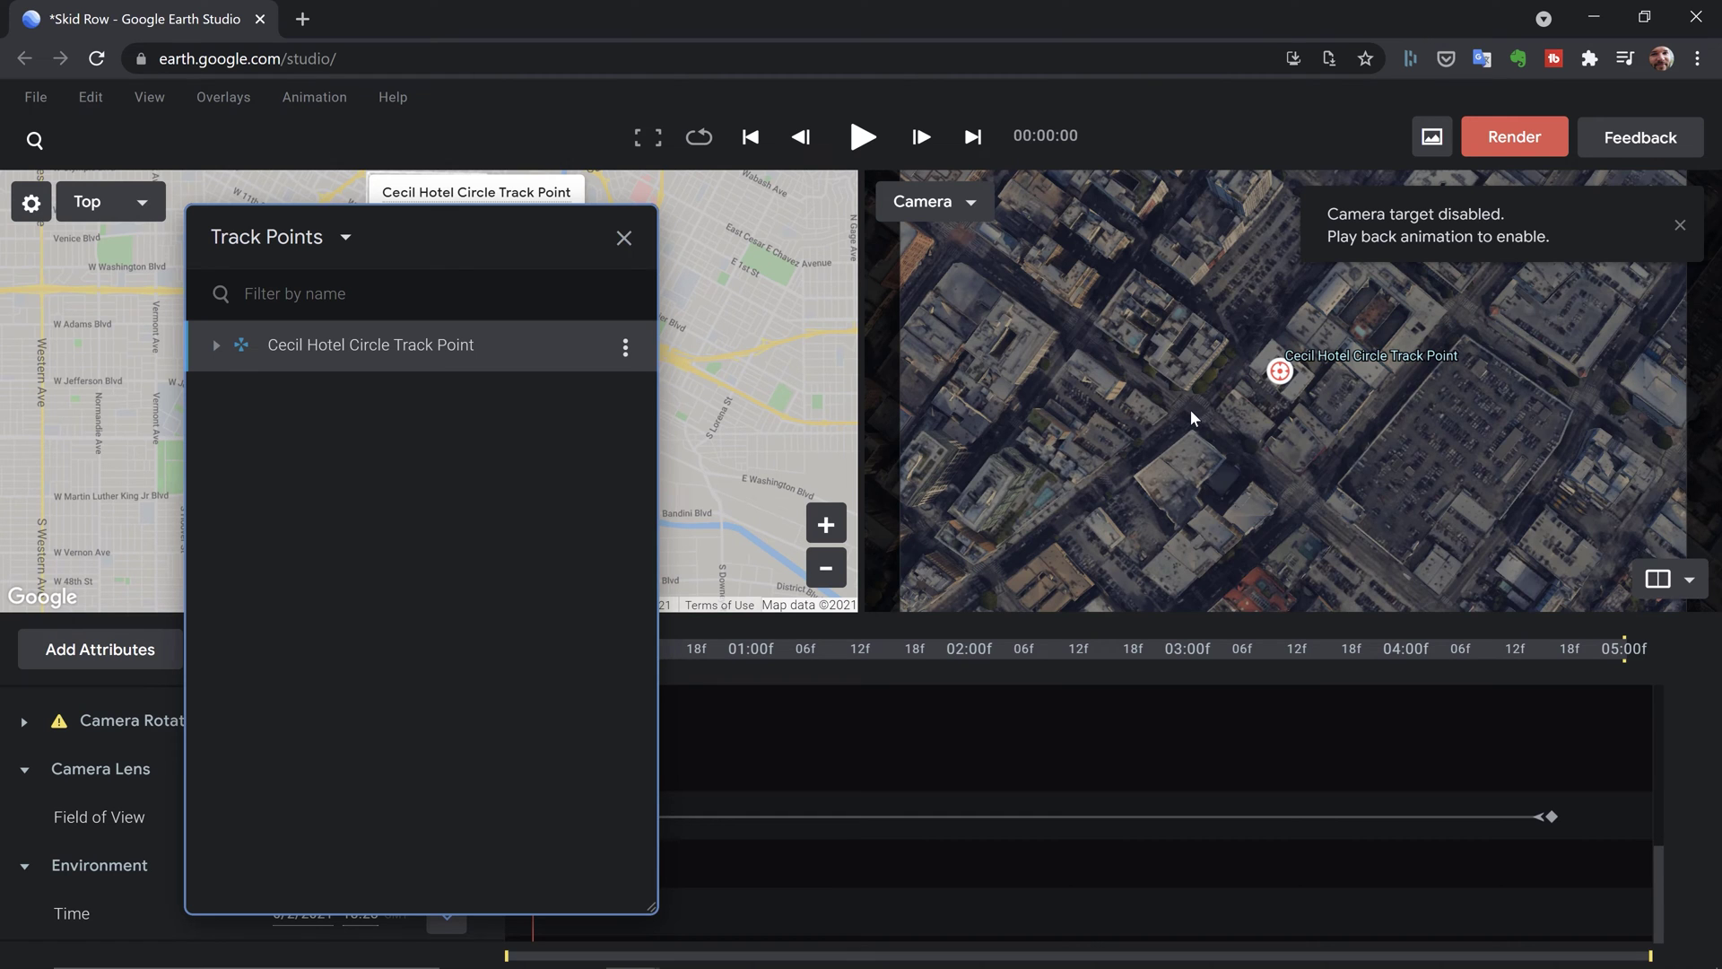
Add a second track point just west of the Cecil Hotel and name it Cecil Hotel Title Track Point
{"action": "right_click", "coordinate": [1191, 411]}
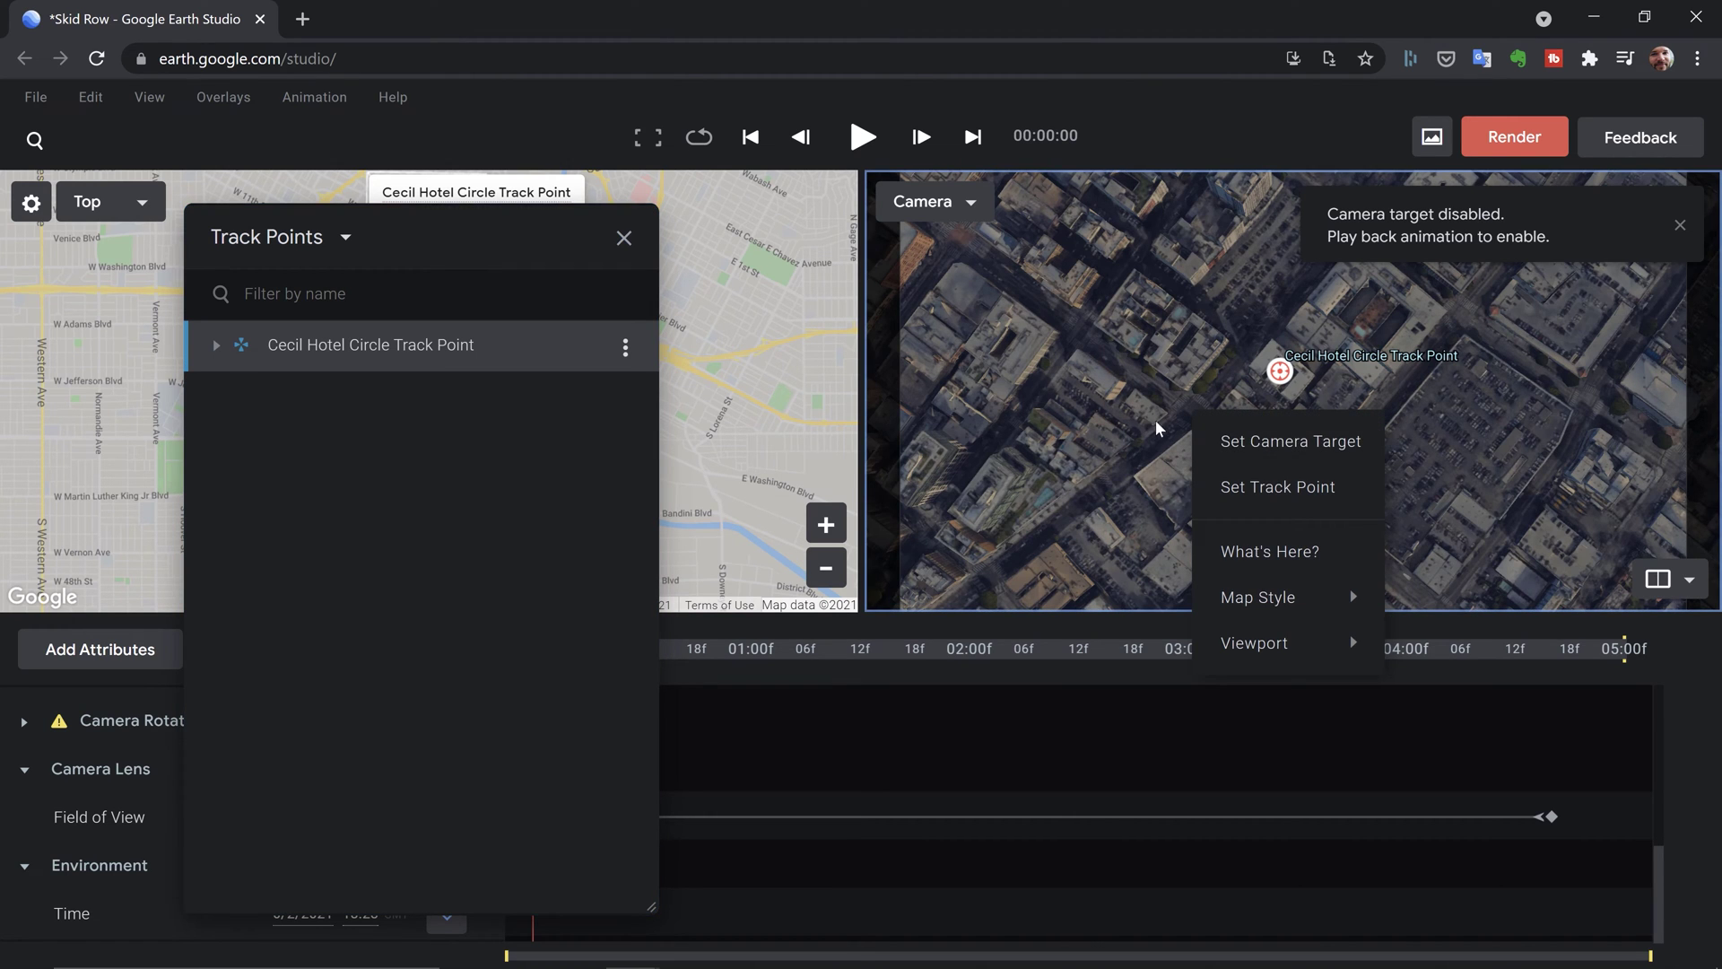
{"action": "left_click", "coordinate": [1154, 407]}
{"action": "right_click", "coordinate": [1155, 409]}
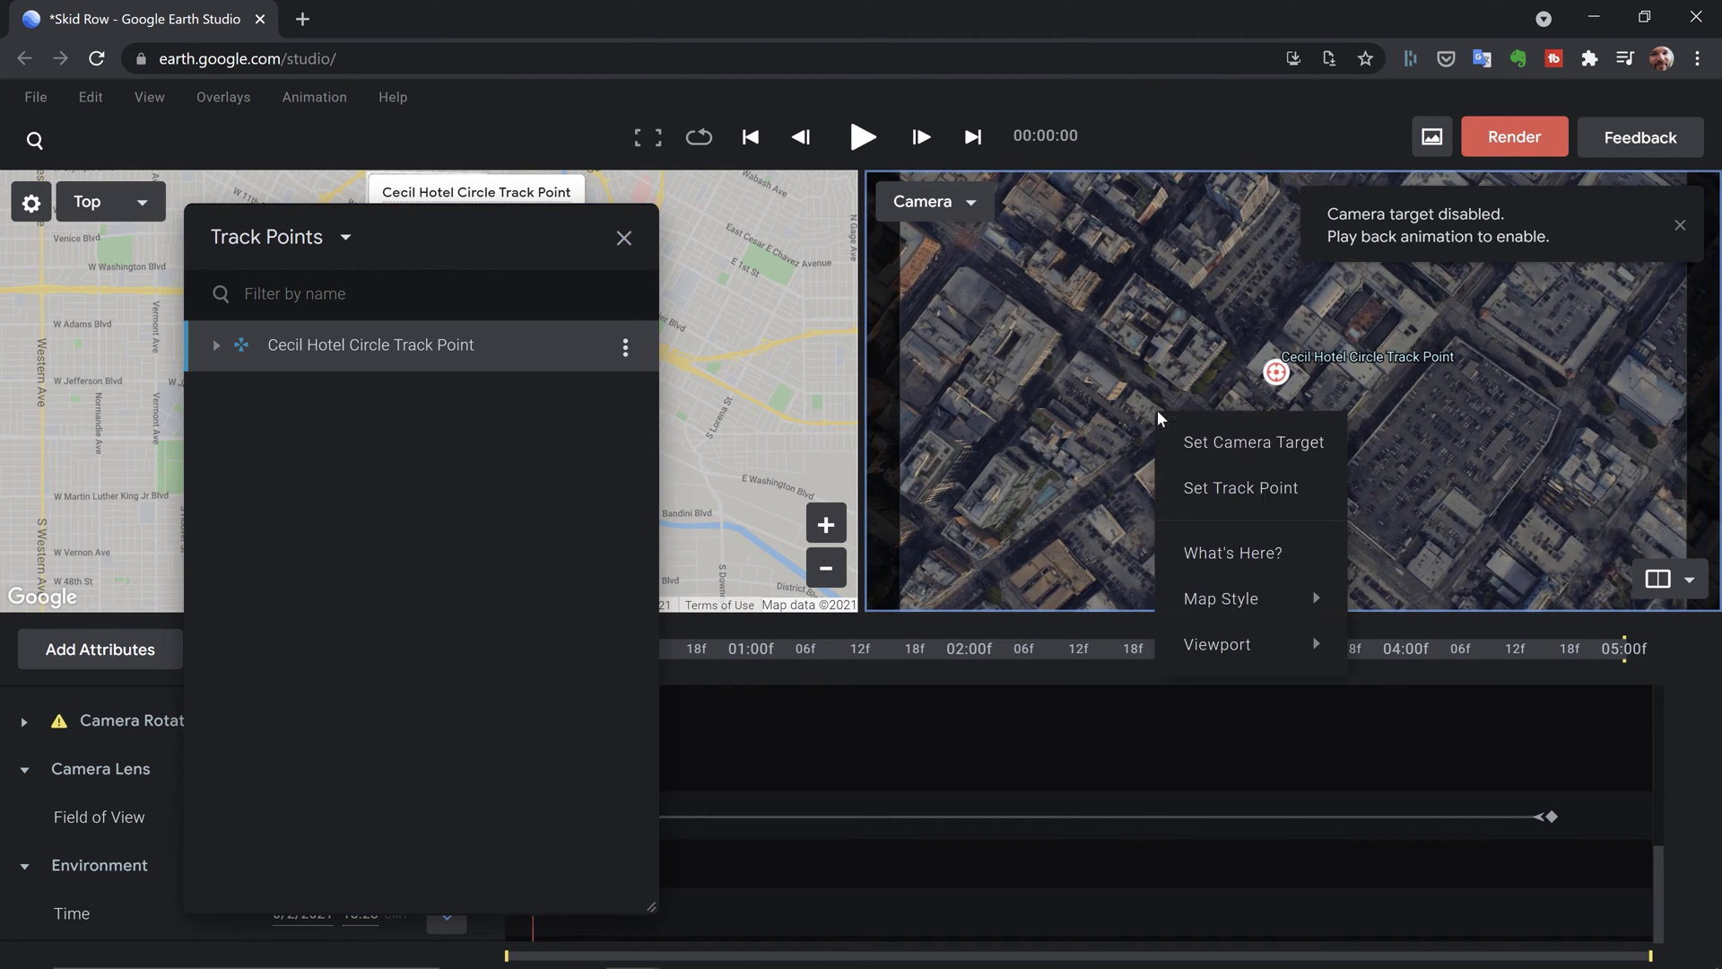
{"action": "left_click", "coordinate": [1207, 487]}
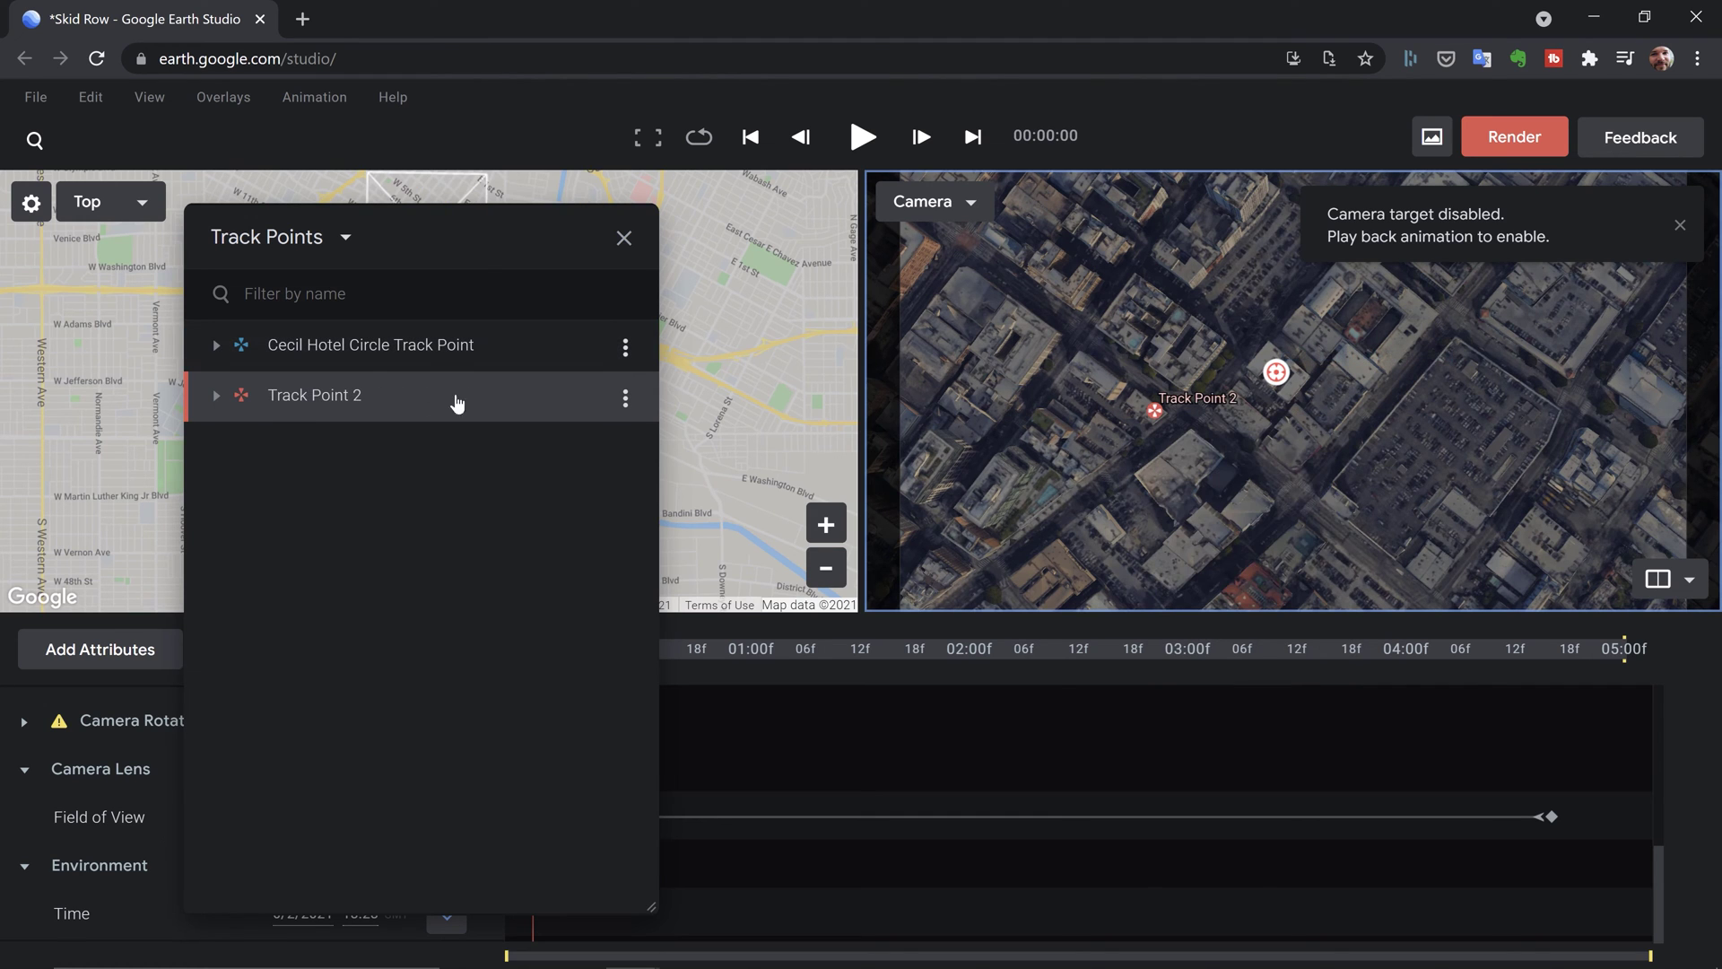
{"action": "double_click", "coordinate": [296, 398]}
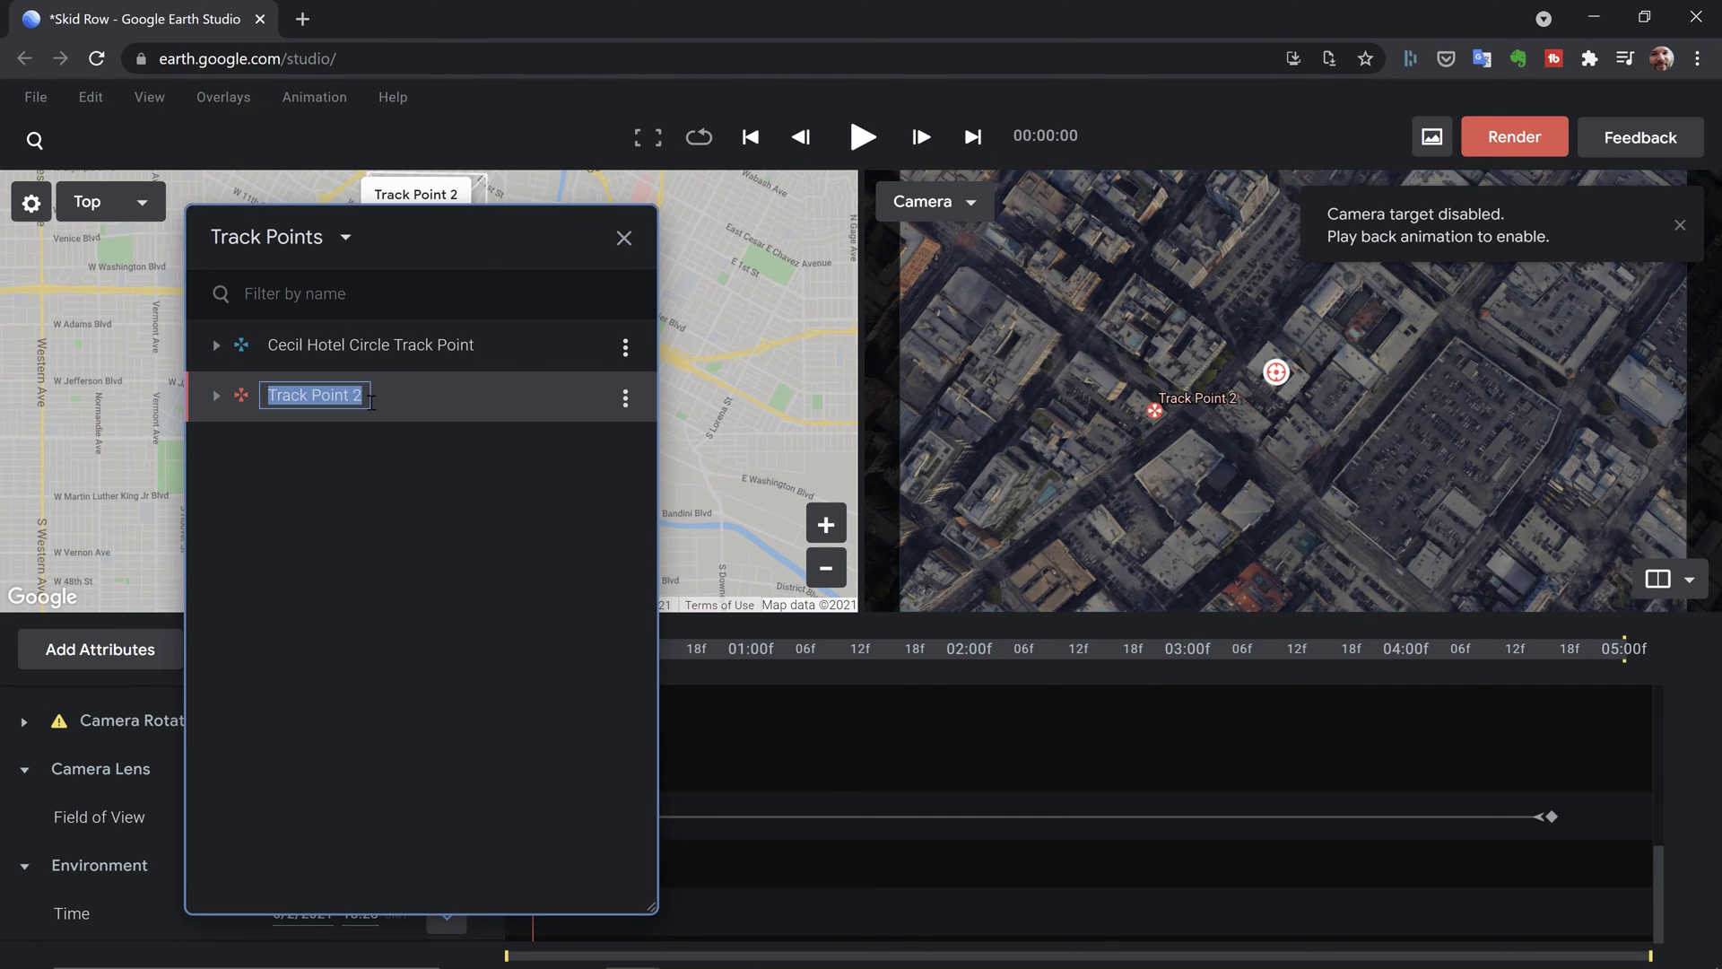
{"action": "type", "text": "Cecil Hotel Title Track Point"}
{"action": "key", "text": "Return"}
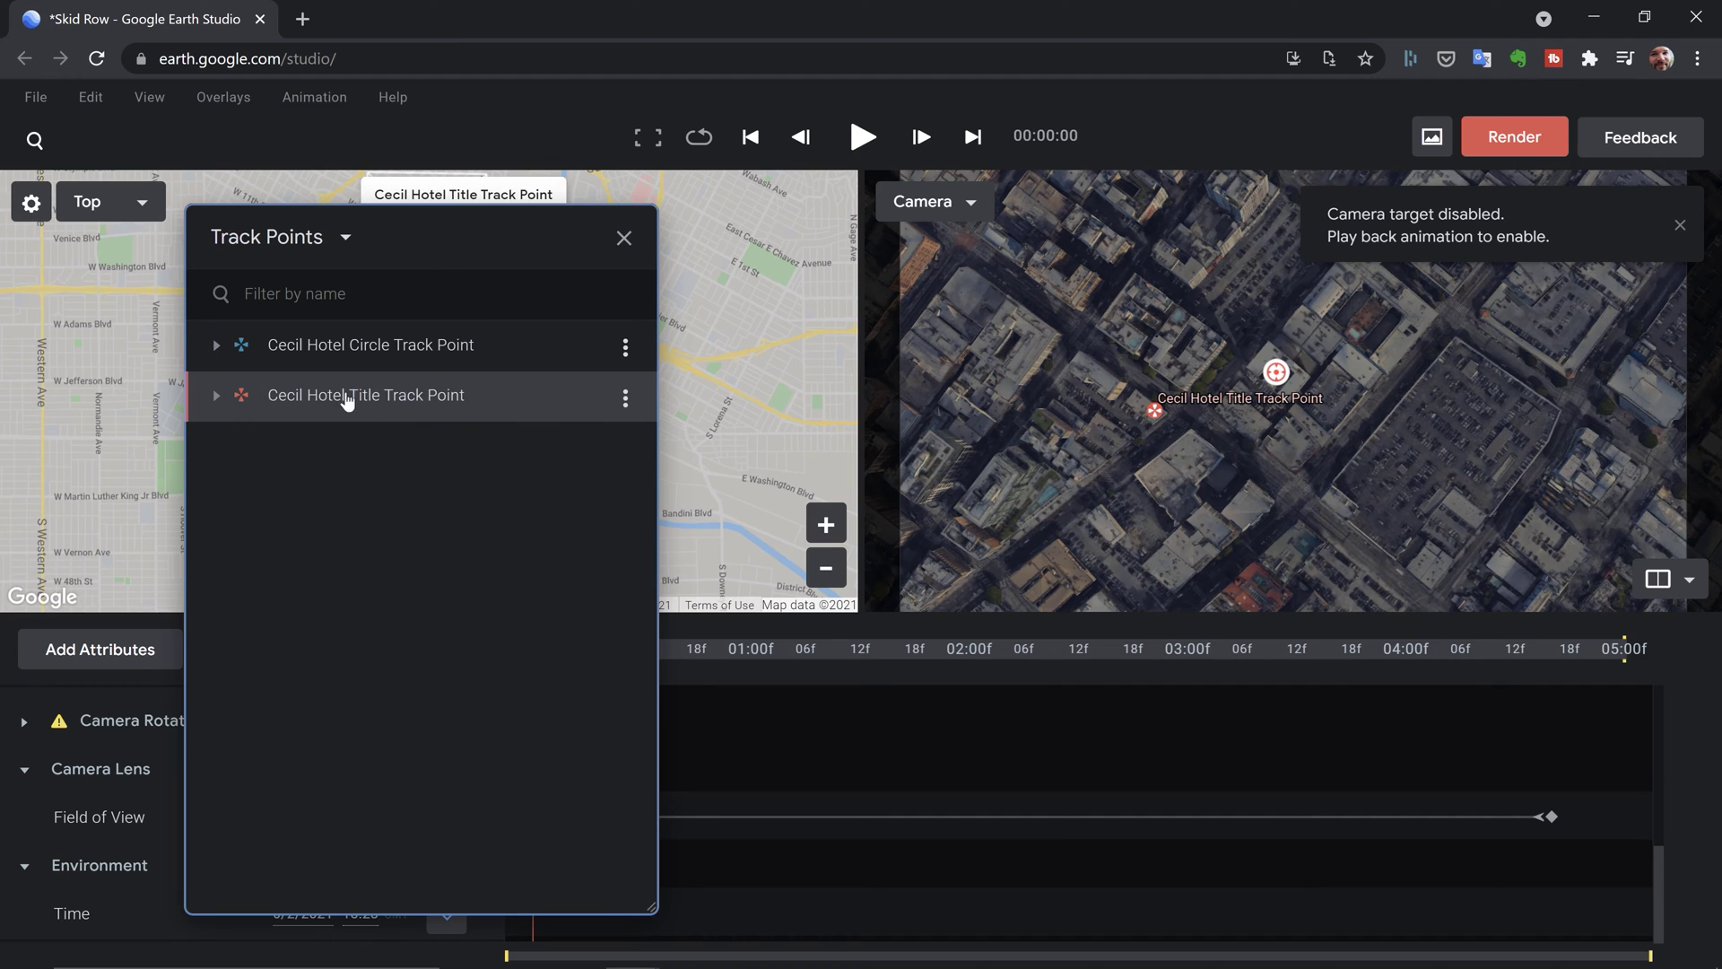
Set the altitude of the Cecil Hotel Title Track Point to 125 m and collapse both track points' coordinates
{"action": "left_click", "coordinate": [549, 414]}
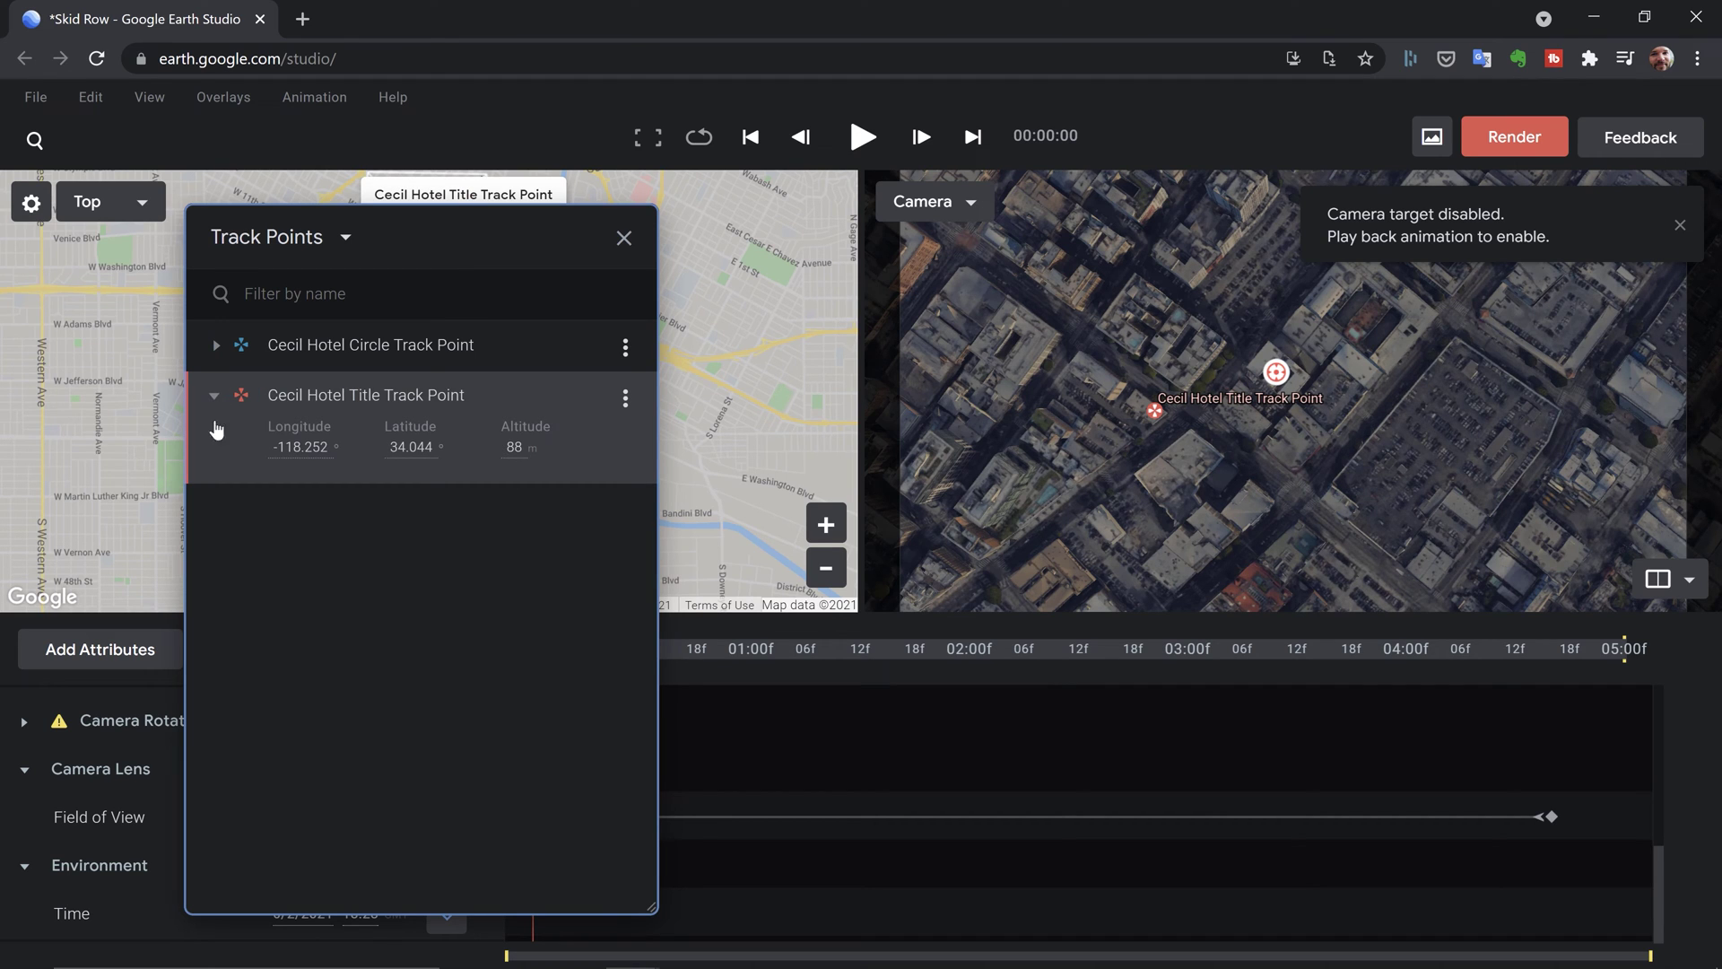
{"action": "left_click", "coordinate": [216, 348]}
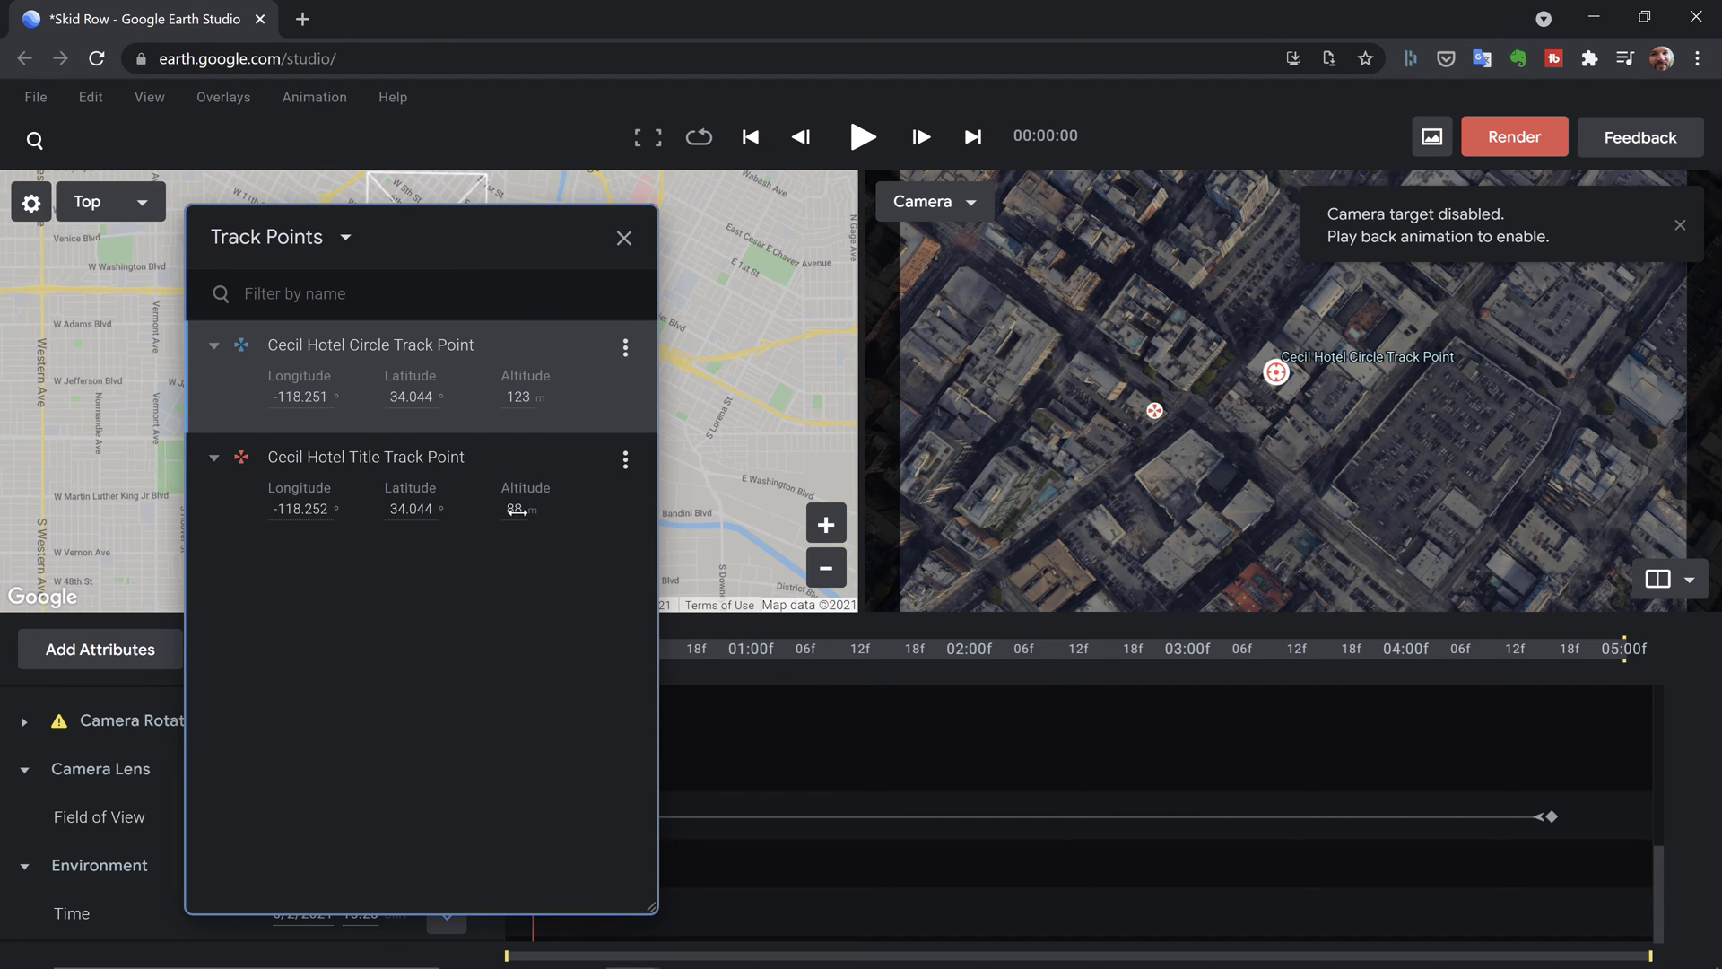
{"action": "left_click", "coordinate": [518, 510]}
{"action": "type", "text": "125"}
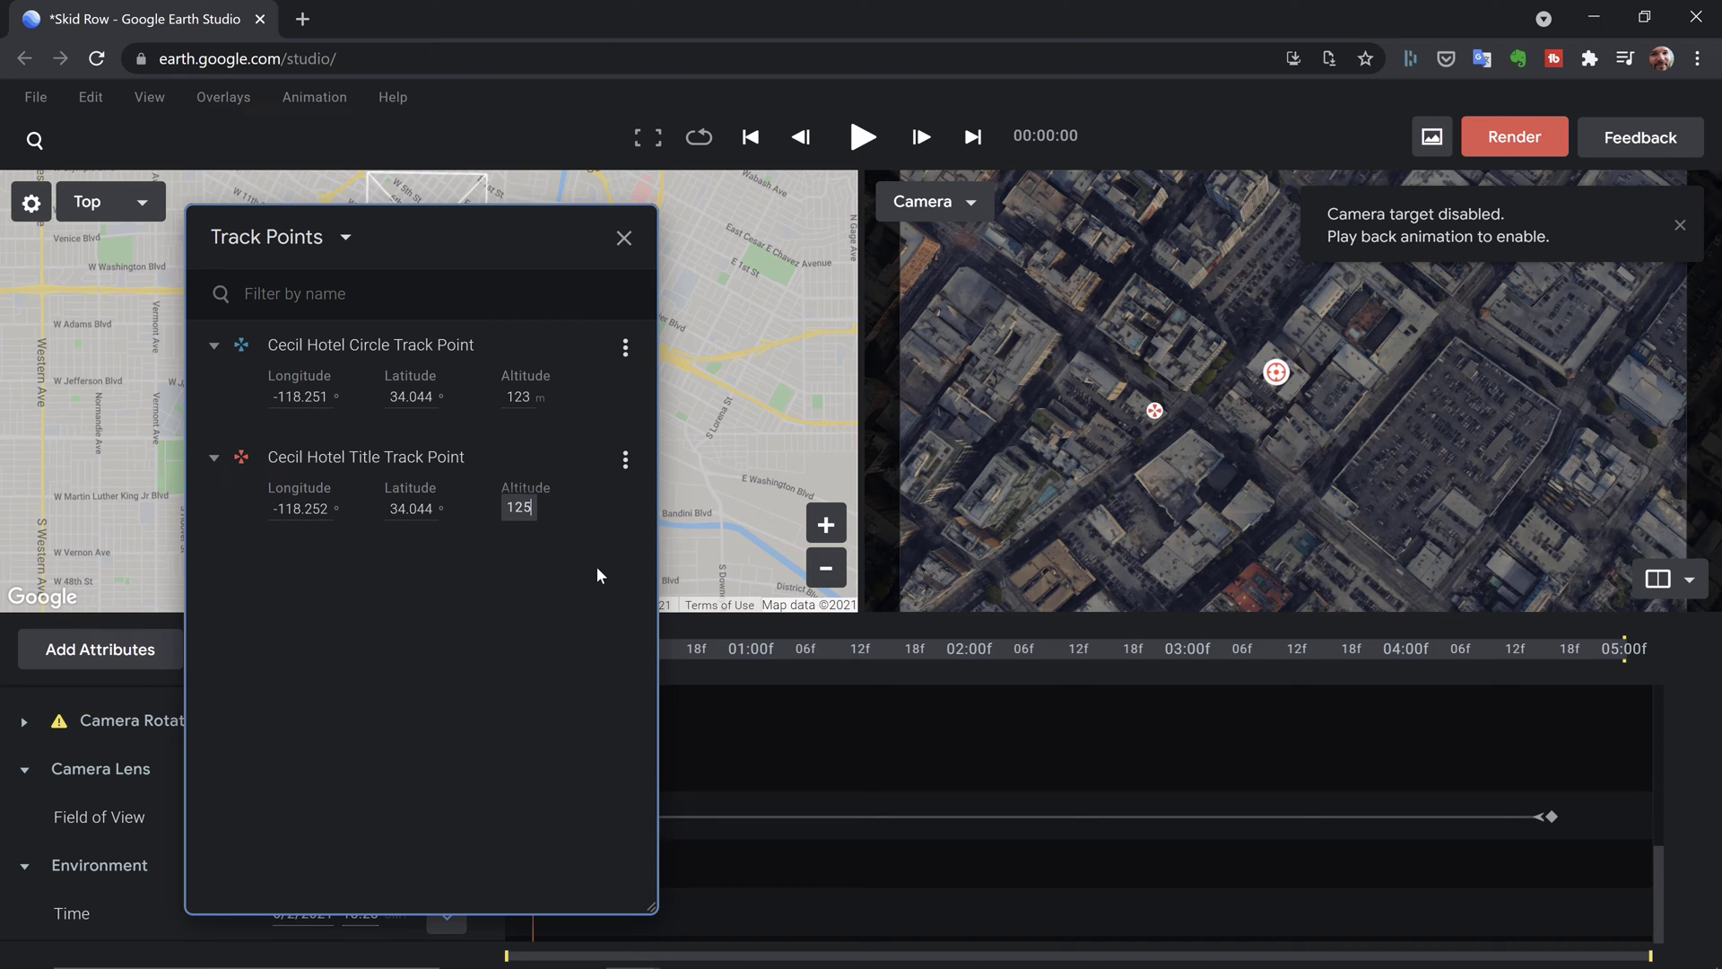
{"action": "key", "text": "Return"}
{"action": "left_click", "coordinate": [213, 346]}
{"action": "left_click", "coordinate": [215, 395]}
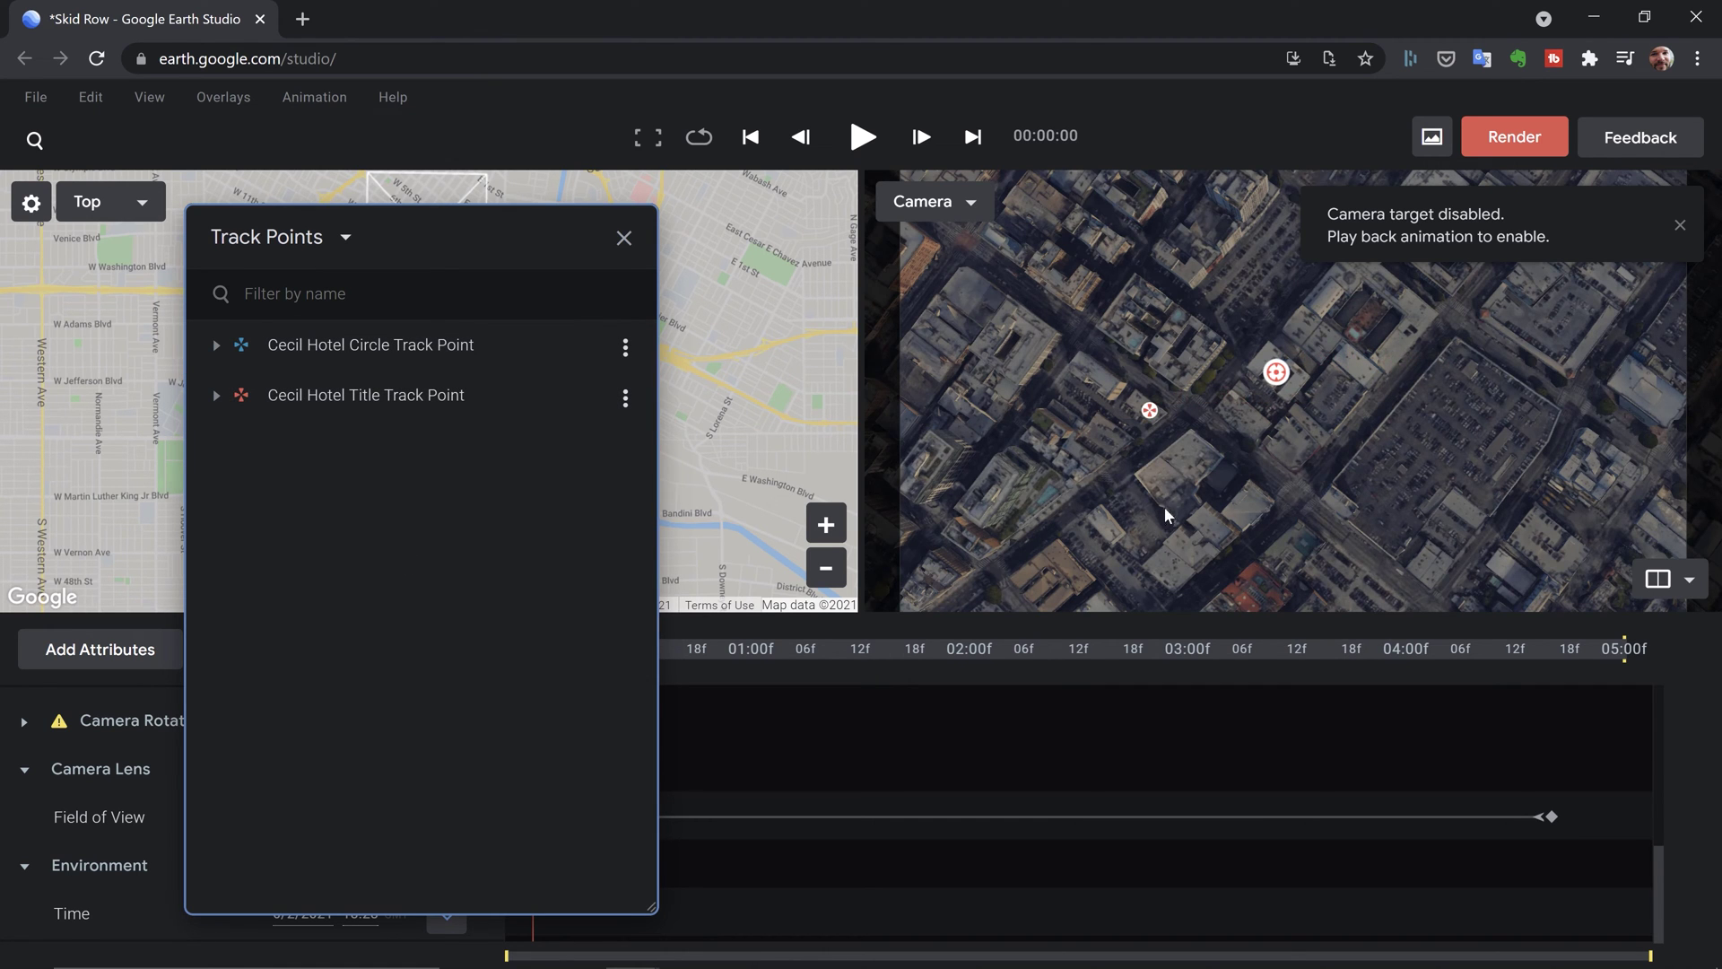
Add a third track point in the Top view, between the camera and the hotel, and name it Skid Row Title Track Point
{"action": "scroll", "coordinate": [1247, 462], "scroll_direction": "down", "scroll_amount": 5}
{"action": "scroll", "coordinate": [1196, 423], "scroll_direction": "down", "scroll_amount": 5}
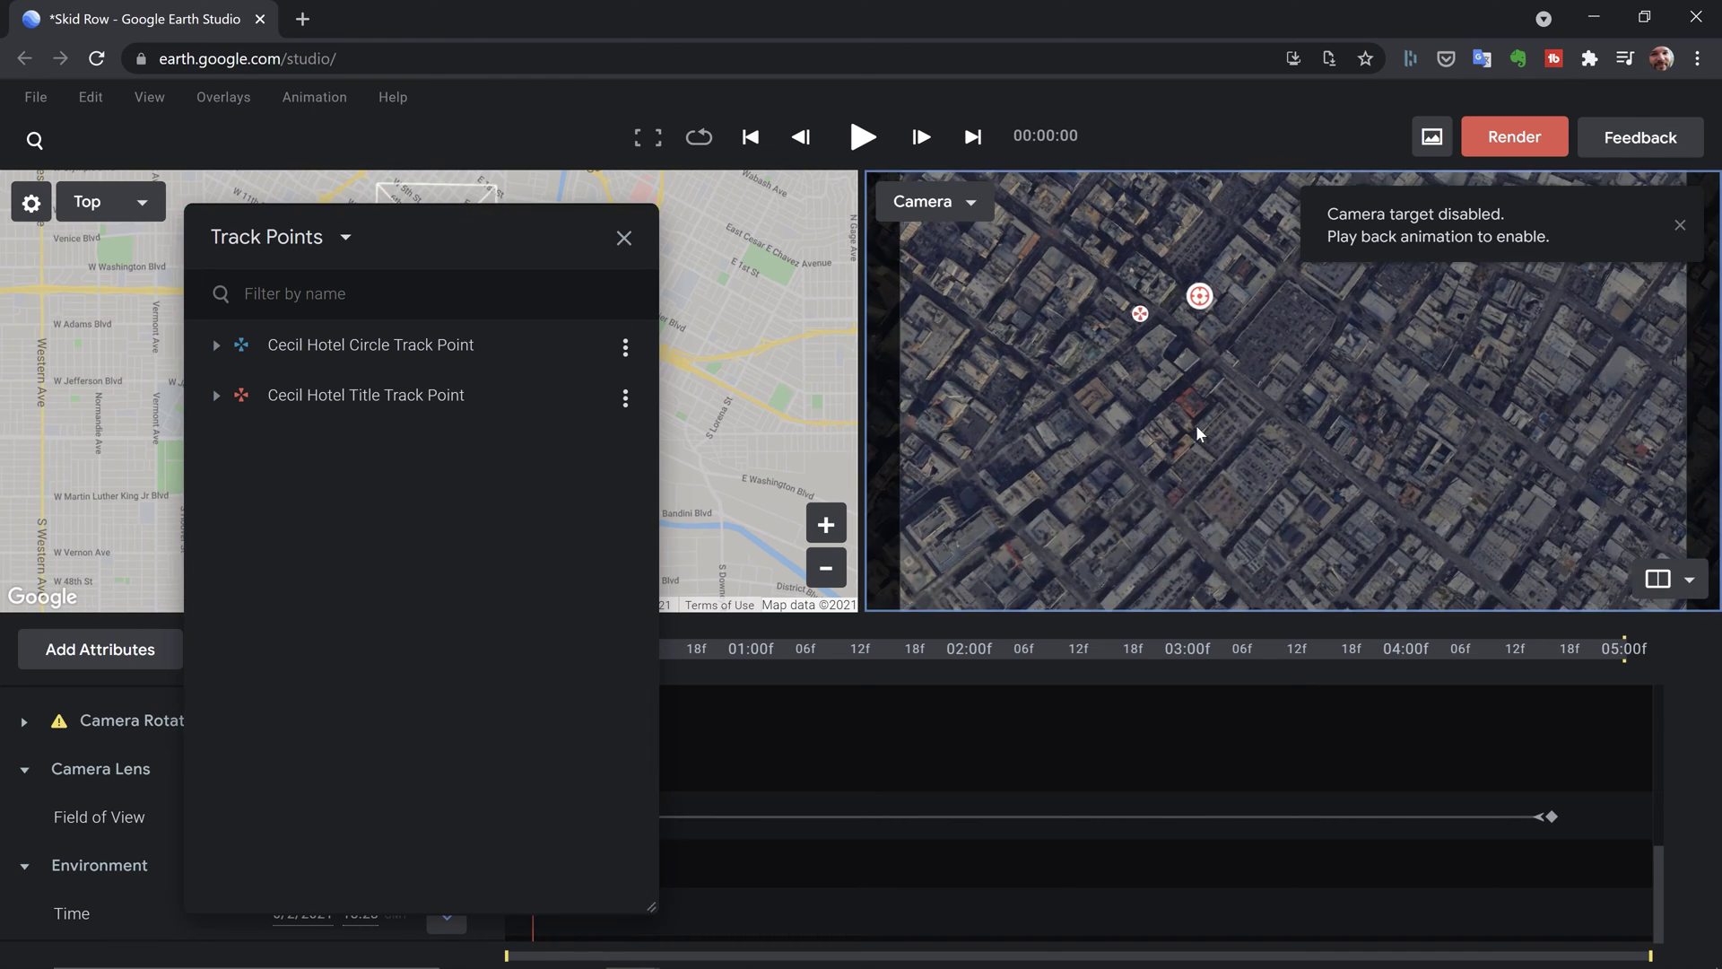
{"action": "left_click_drag", "start_coordinate": [514, 234], "coordinate": [1365, 275]}
{"action": "left_click", "coordinate": [828, 573]}
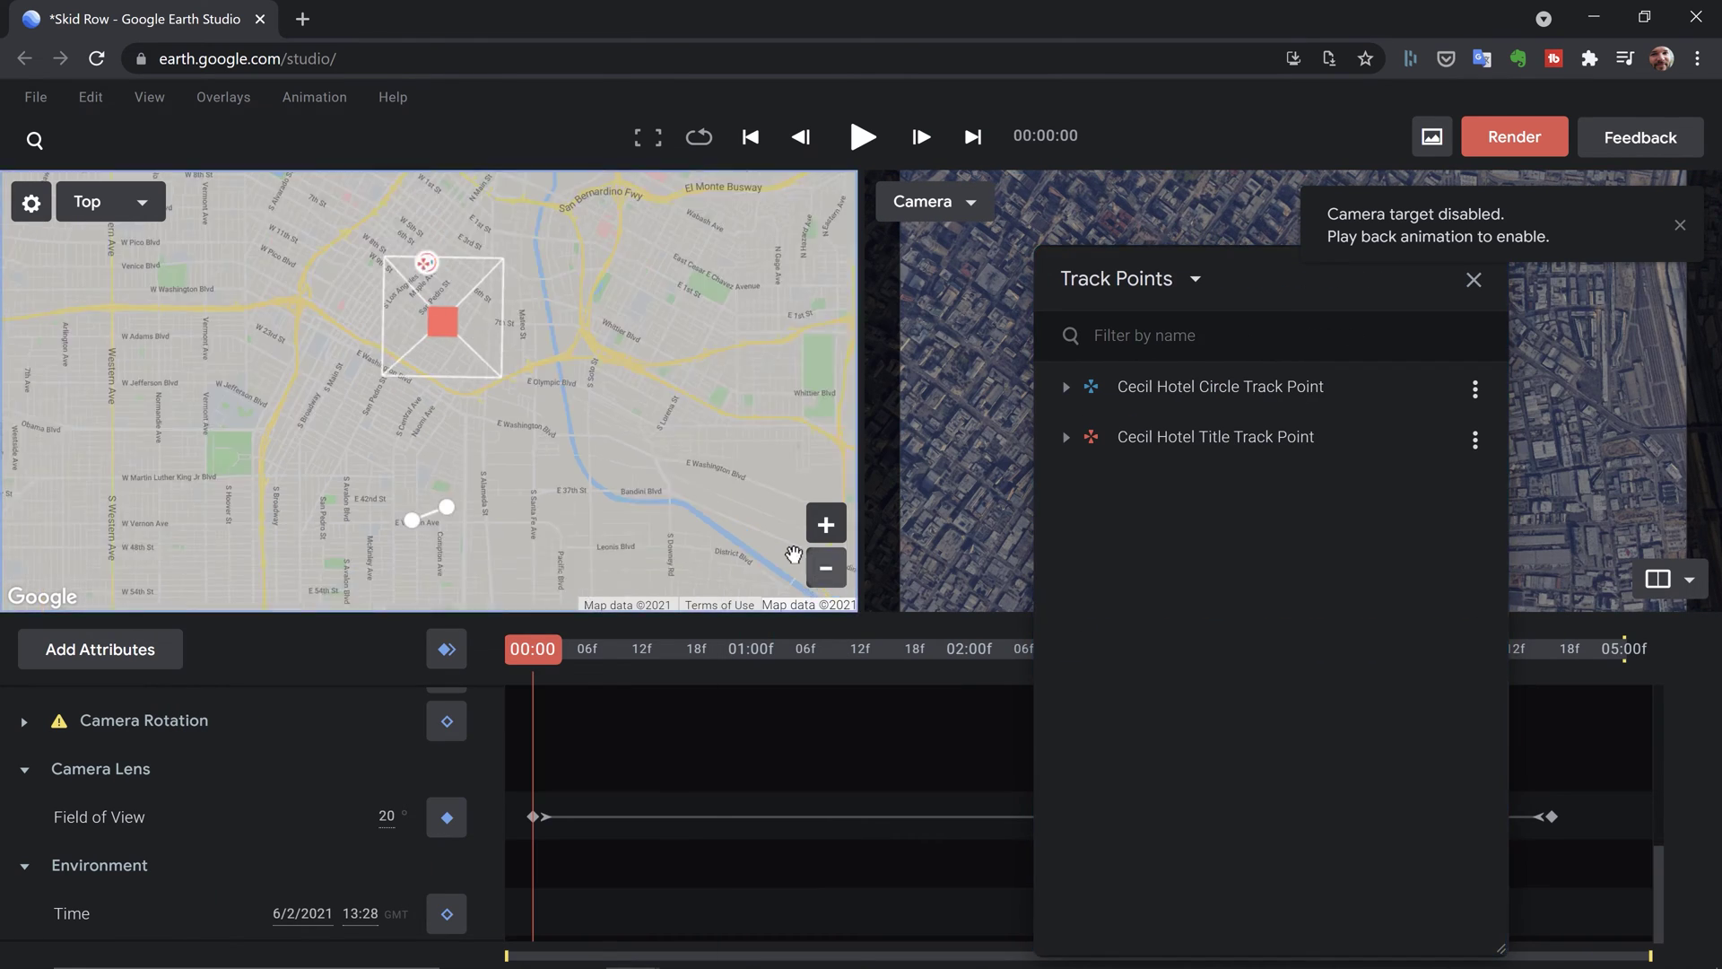
{"action": "mouse_move", "coordinate": [581, 663]}
{"action": "left_mouse_down"}
{"action": "mouse_move", "coordinate": [958, 647]}
{"action": "mouse_move", "coordinate": [573, 664]}
{"action": "mouse_move", "coordinate": [611, 649]}
{"action": "left_mouse_up"}
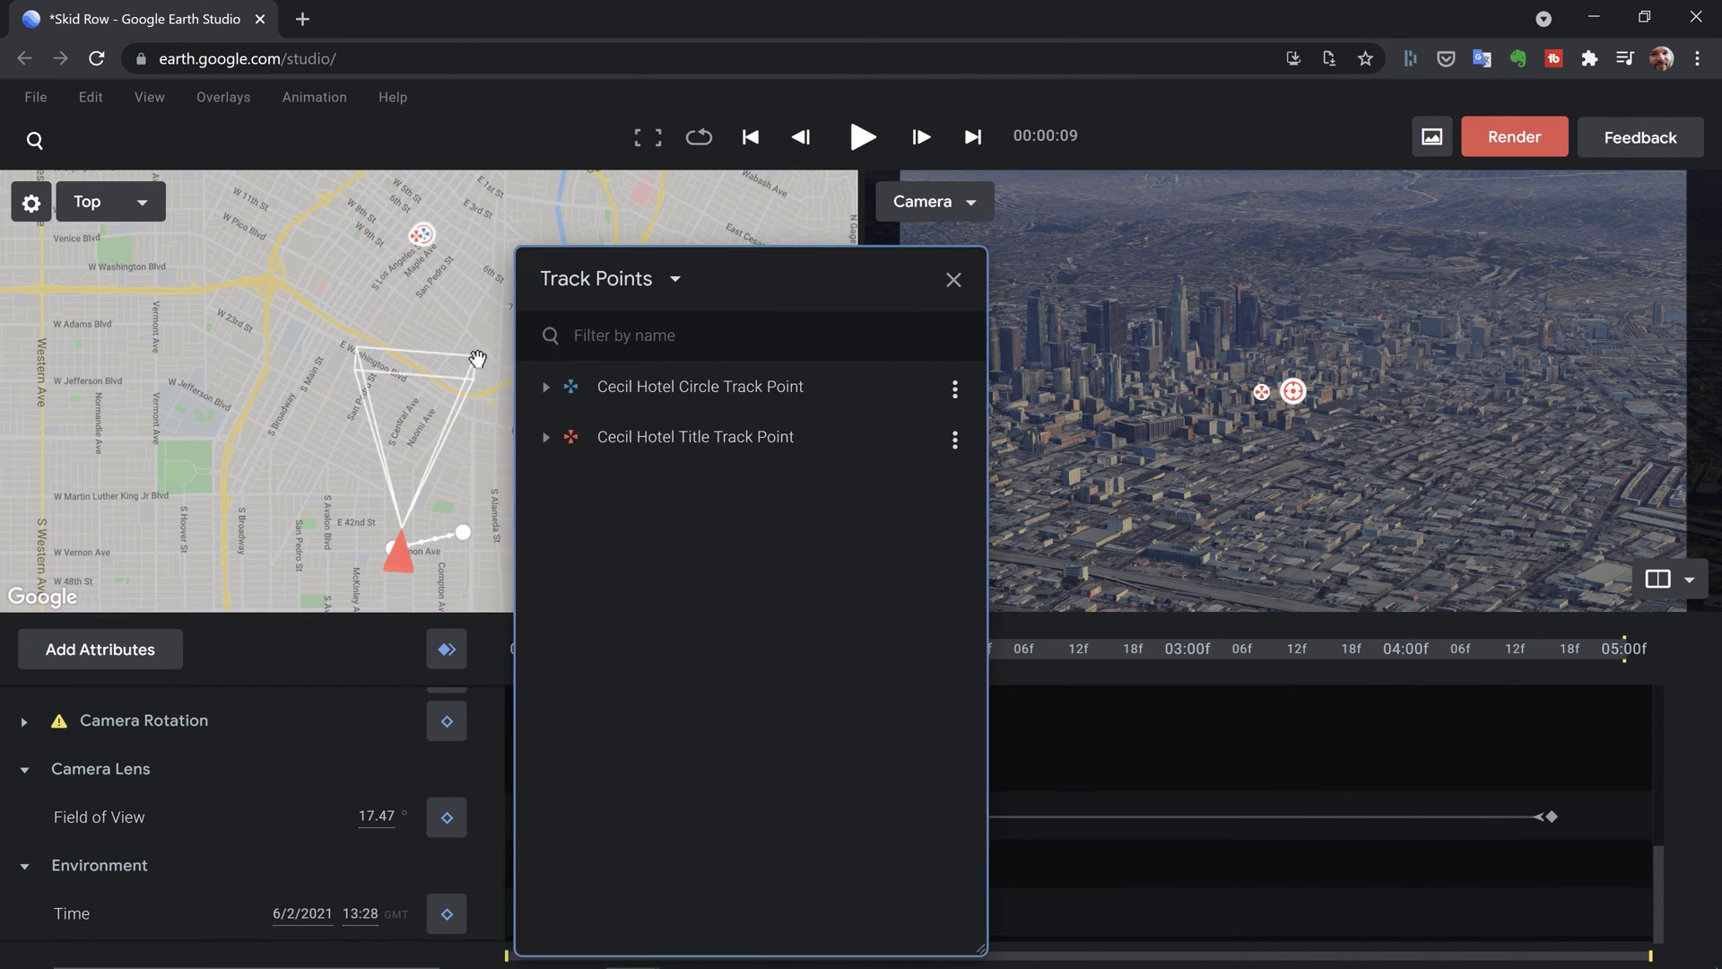
{"action": "left_click_drag", "start_coordinate": [931, 278], "coordinate": [1445, 283]}
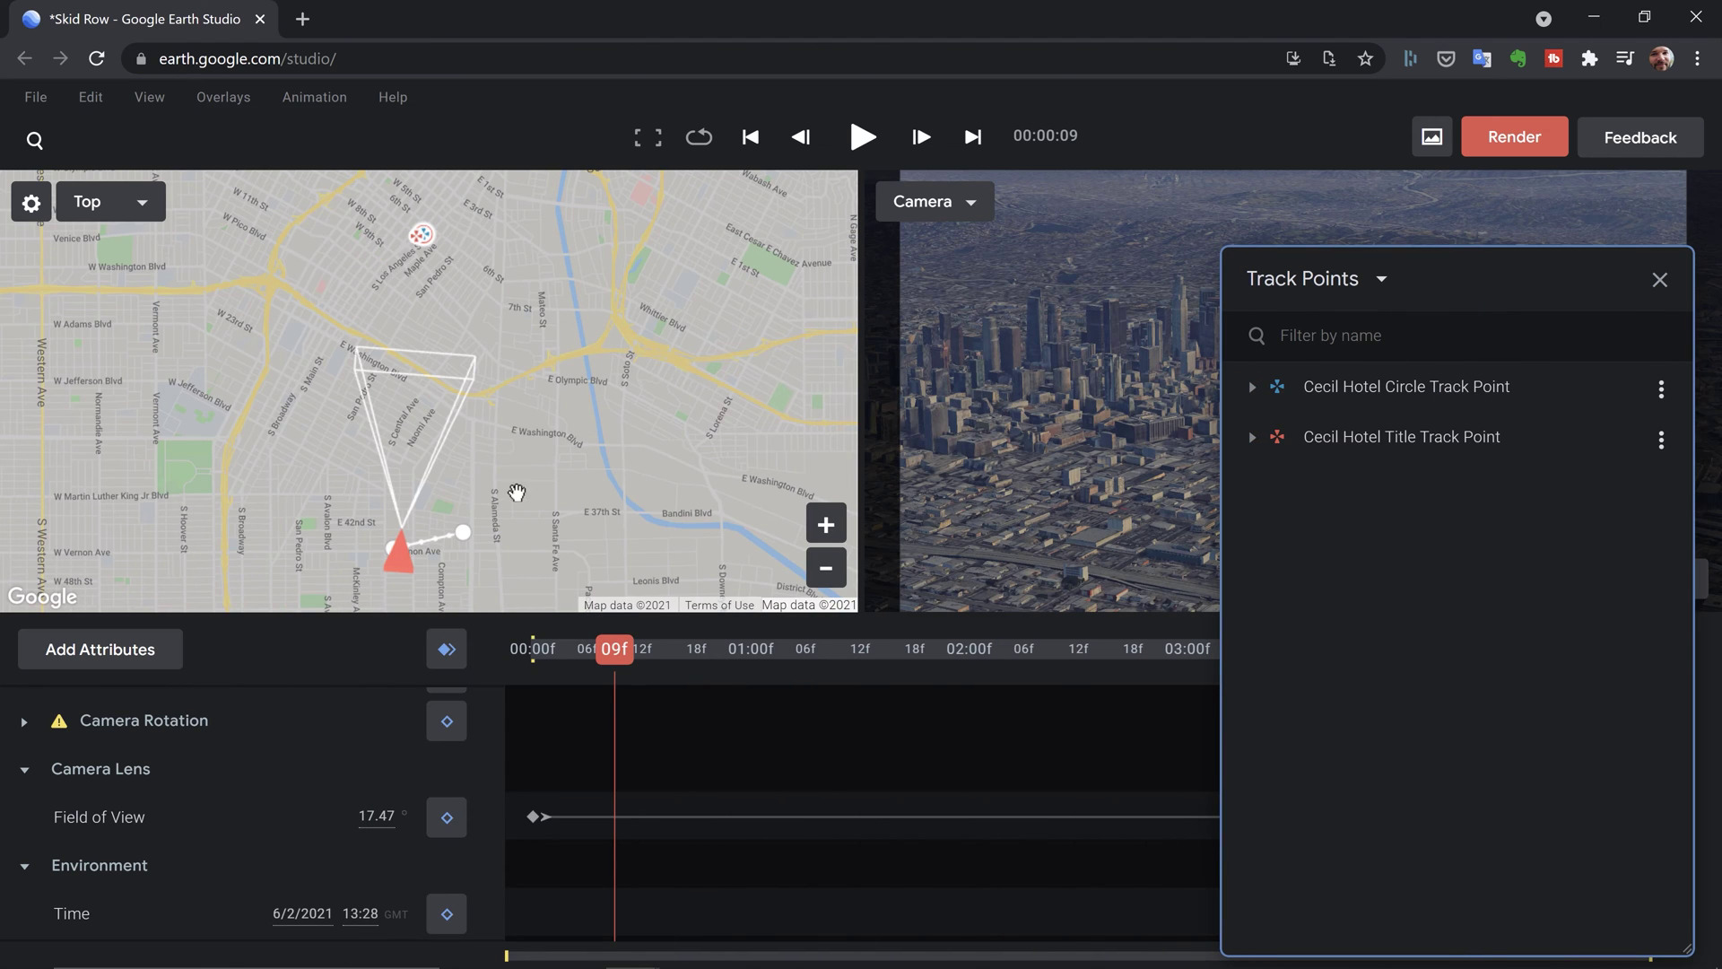
{"action": "right_click", "coordinate": [452, 436]}
{"action": "left_click", "coordinate": [504, 508]}
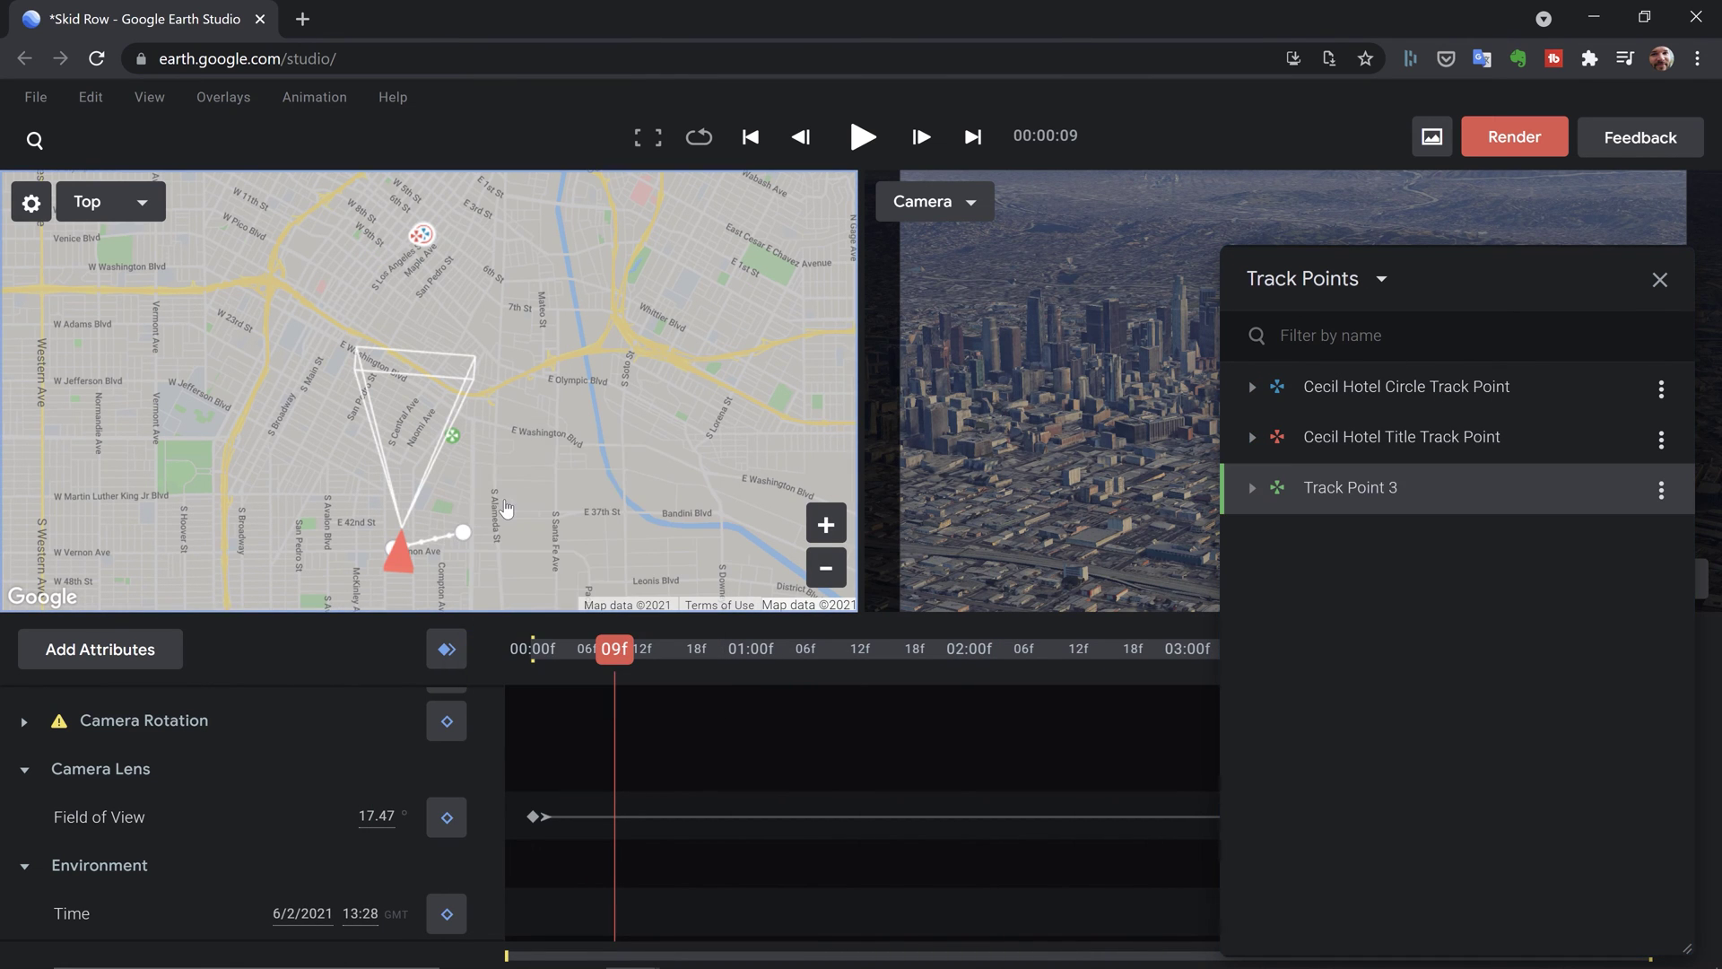
{"action": "left_click", "coordinate": [1340, 497]}
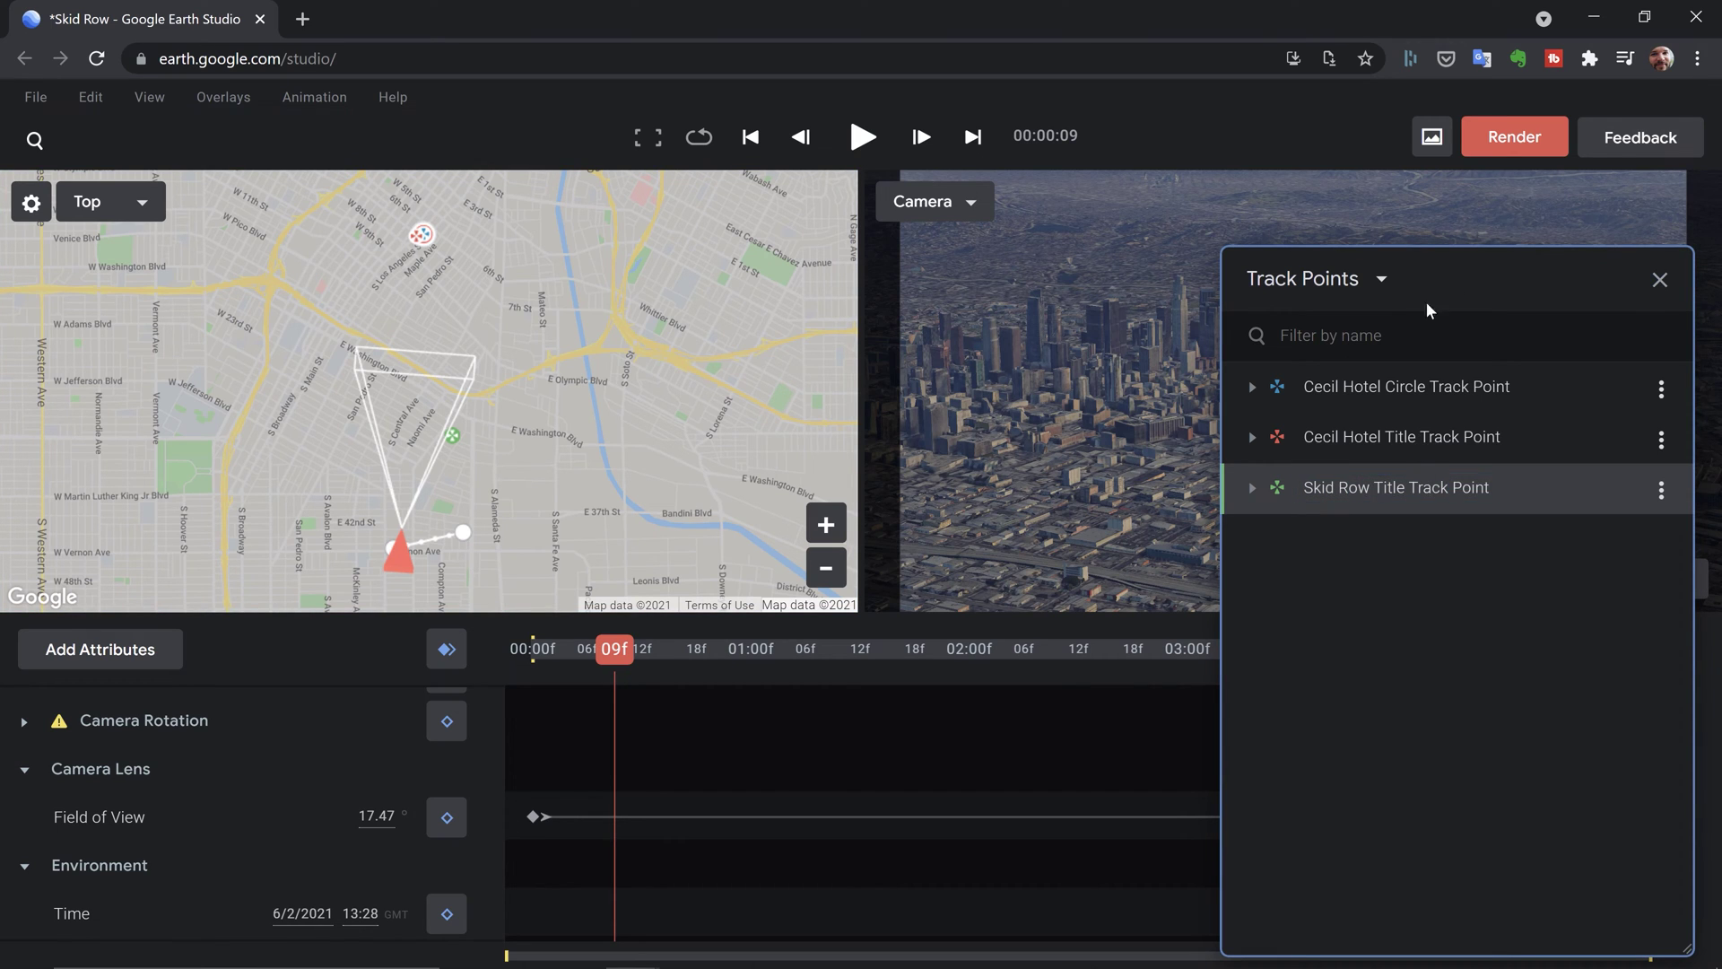
Scrub through the animation to check the track points in the camera view, and close the Track Points list
{"action": "left_click_drag", "start_coordinate": [1429, 309], "coordinate": [314, 176]}
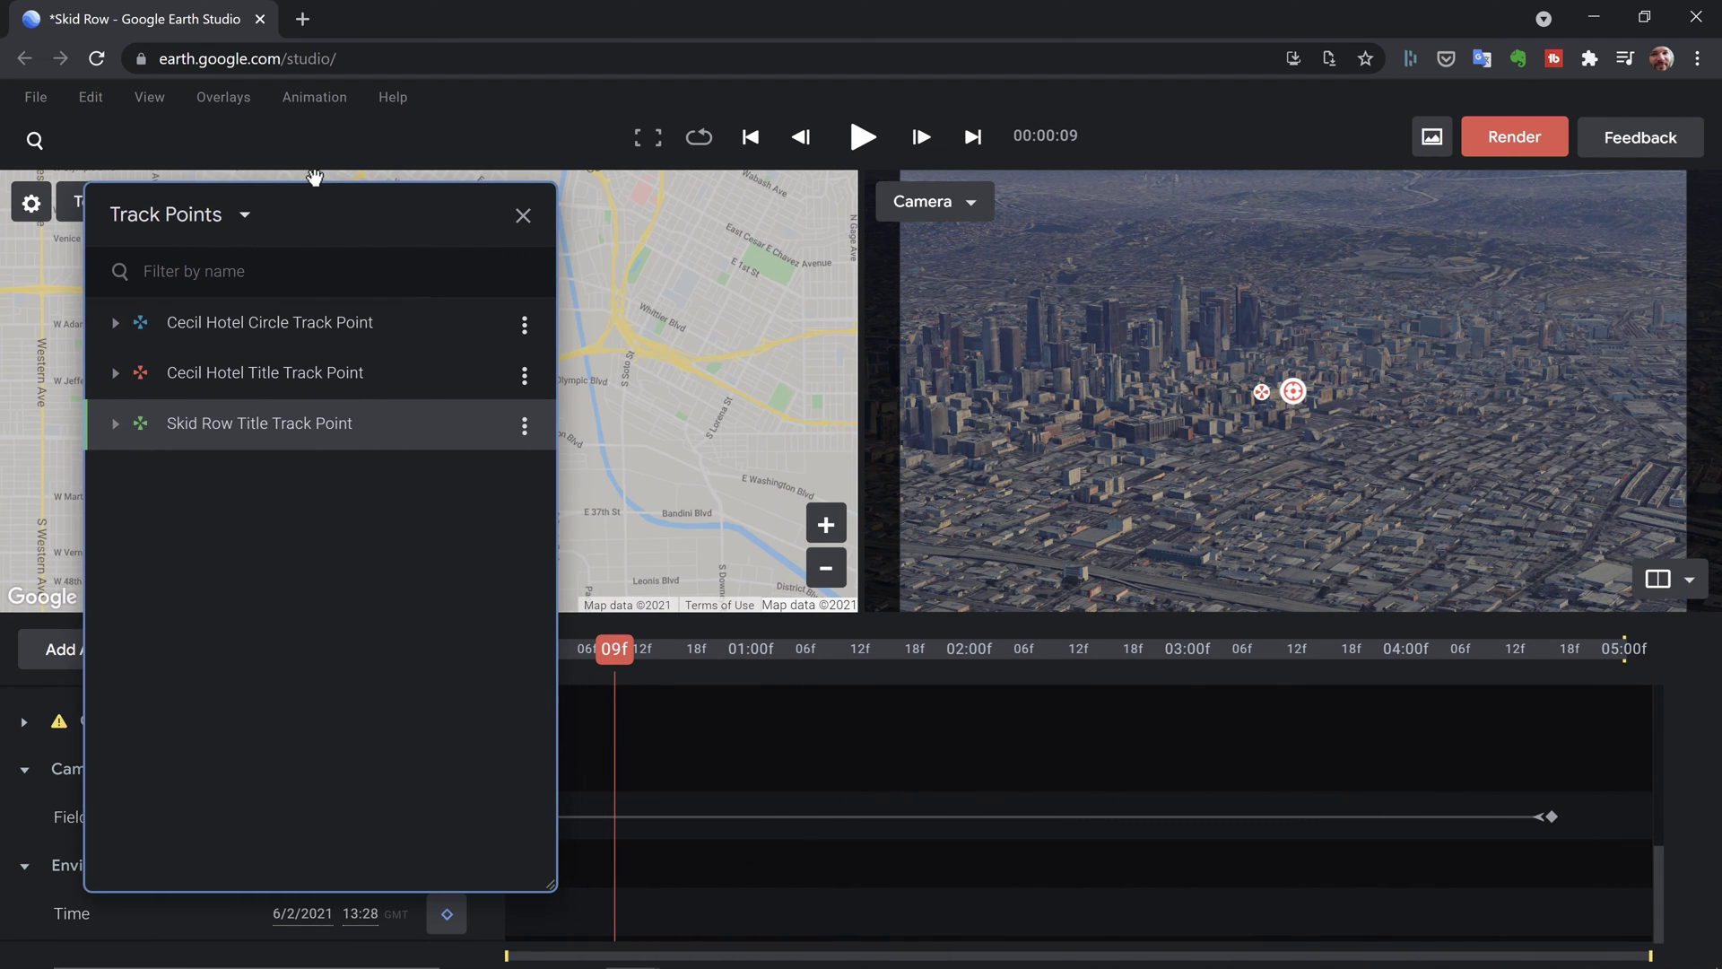
{"action": "left_click_drag", "start_coordinate": [614, 663], "coordinate": [422, 653]}
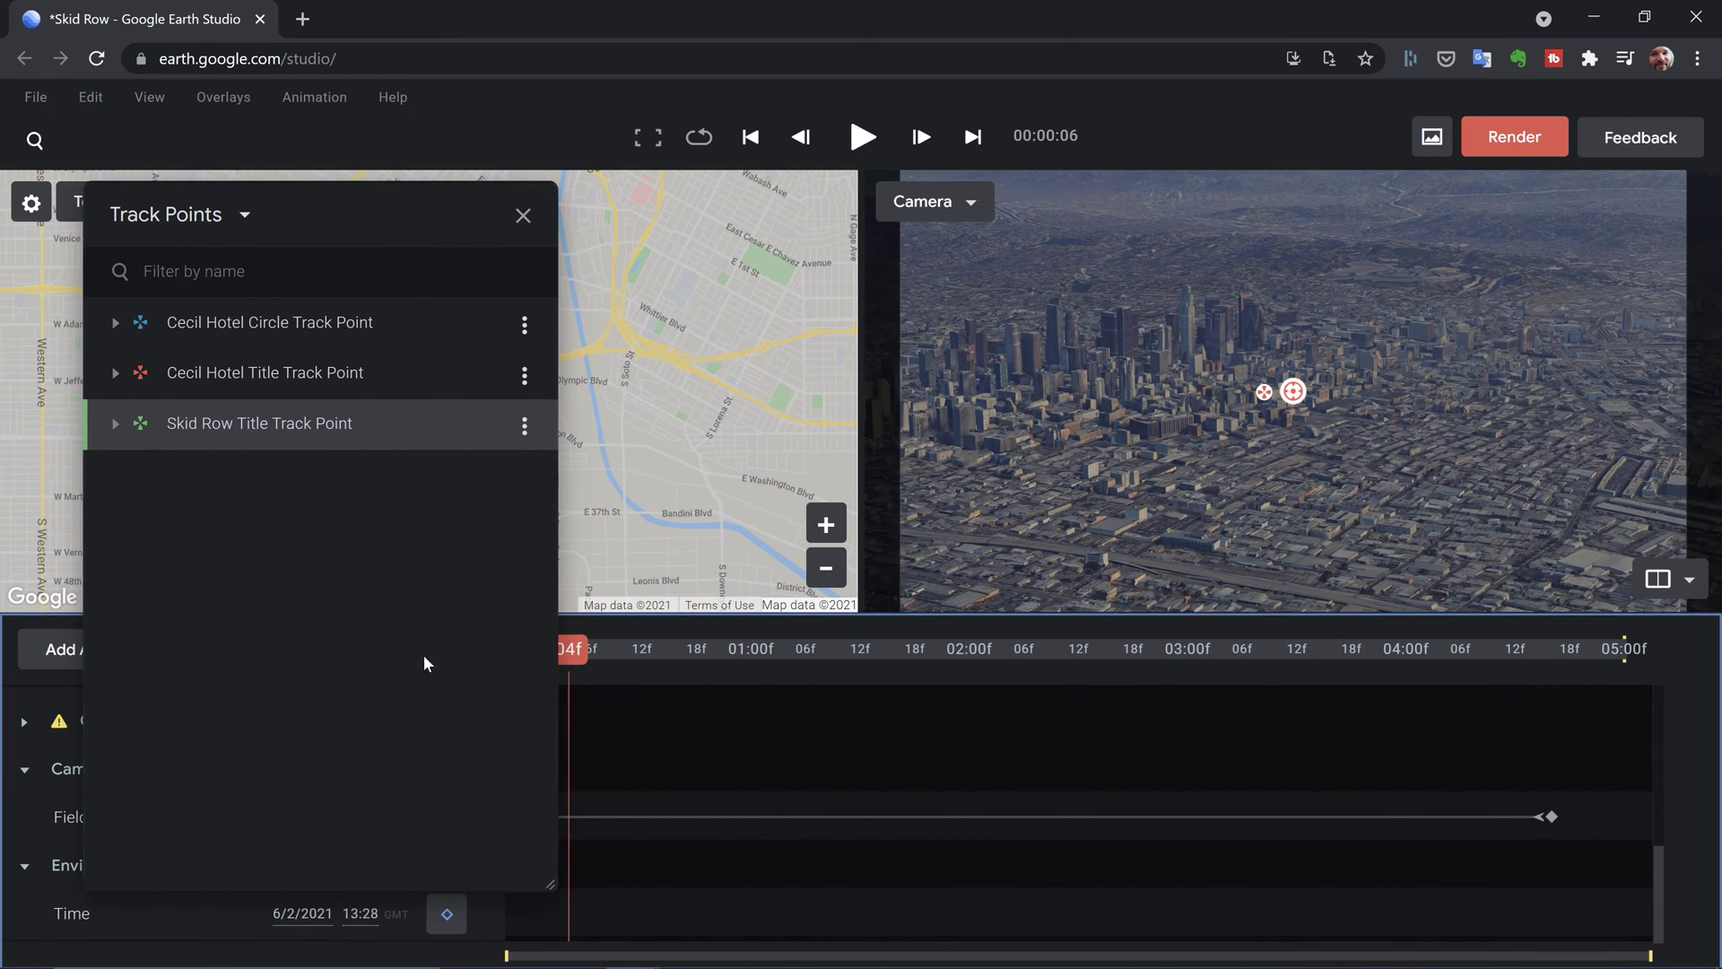
{"action": "left_click_drag", "start_coordinate": [379, 218], "coordinate": [691, 220]}
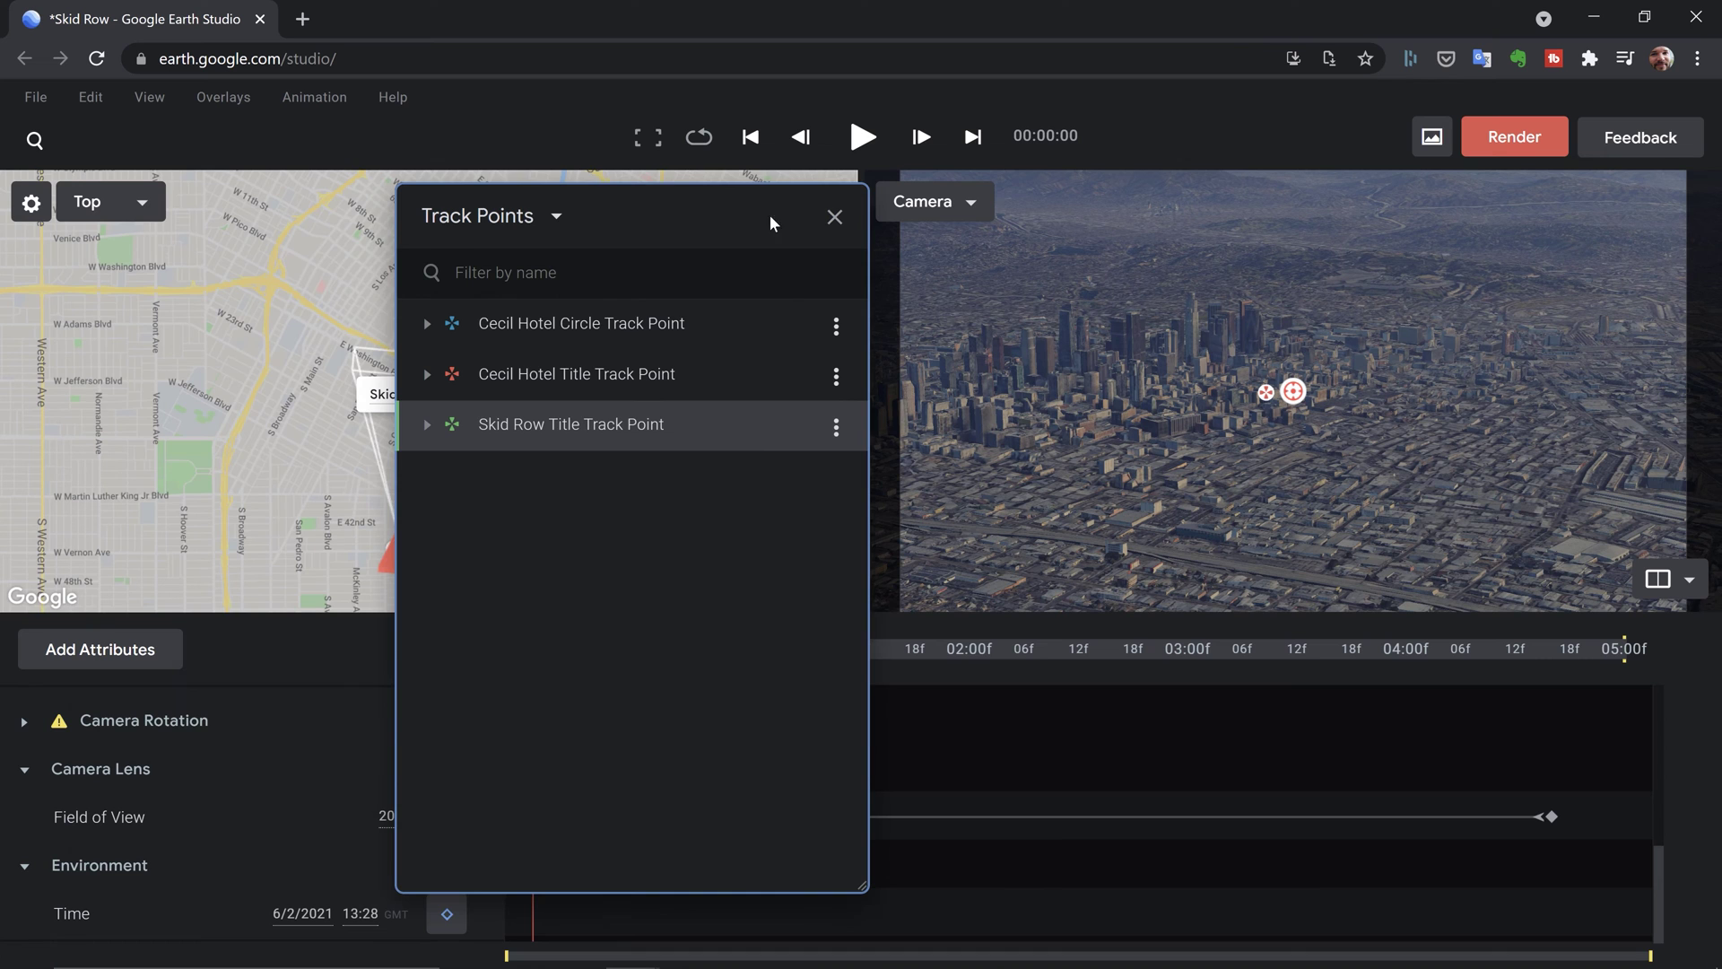
{"action": "left_click", "coordinate": [834, 217]}
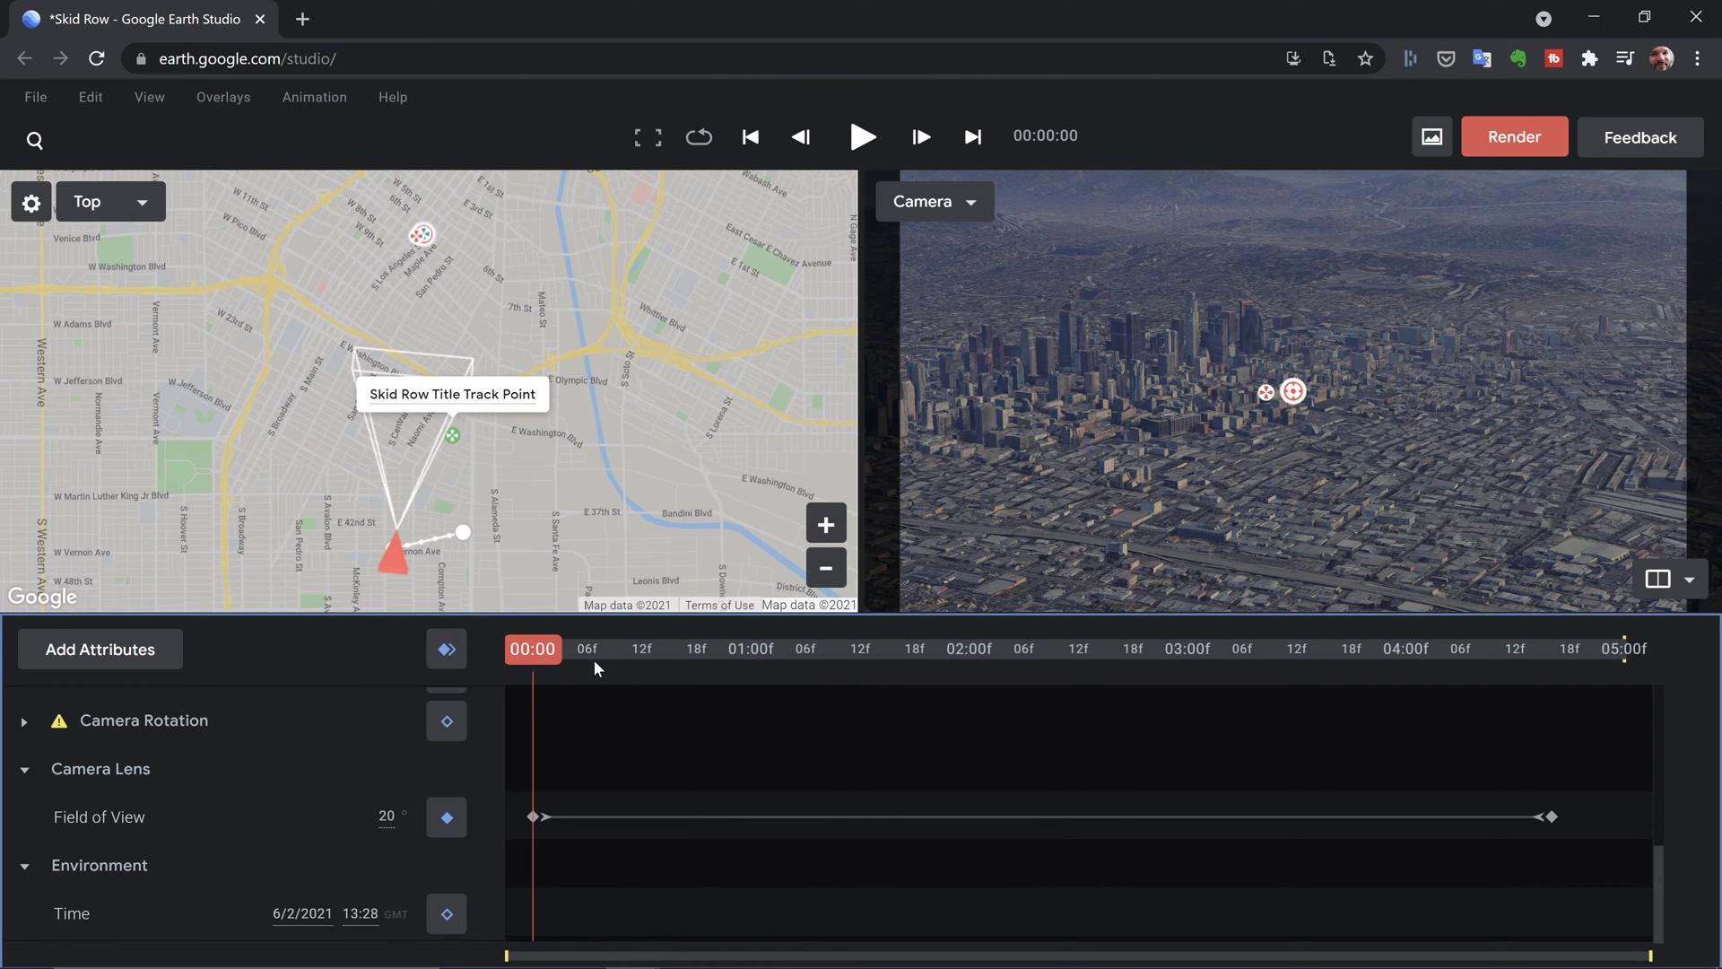
{"action": "left_click_drag", "start_coordinate": [594, 659], "coordinate": [1466, 657]}
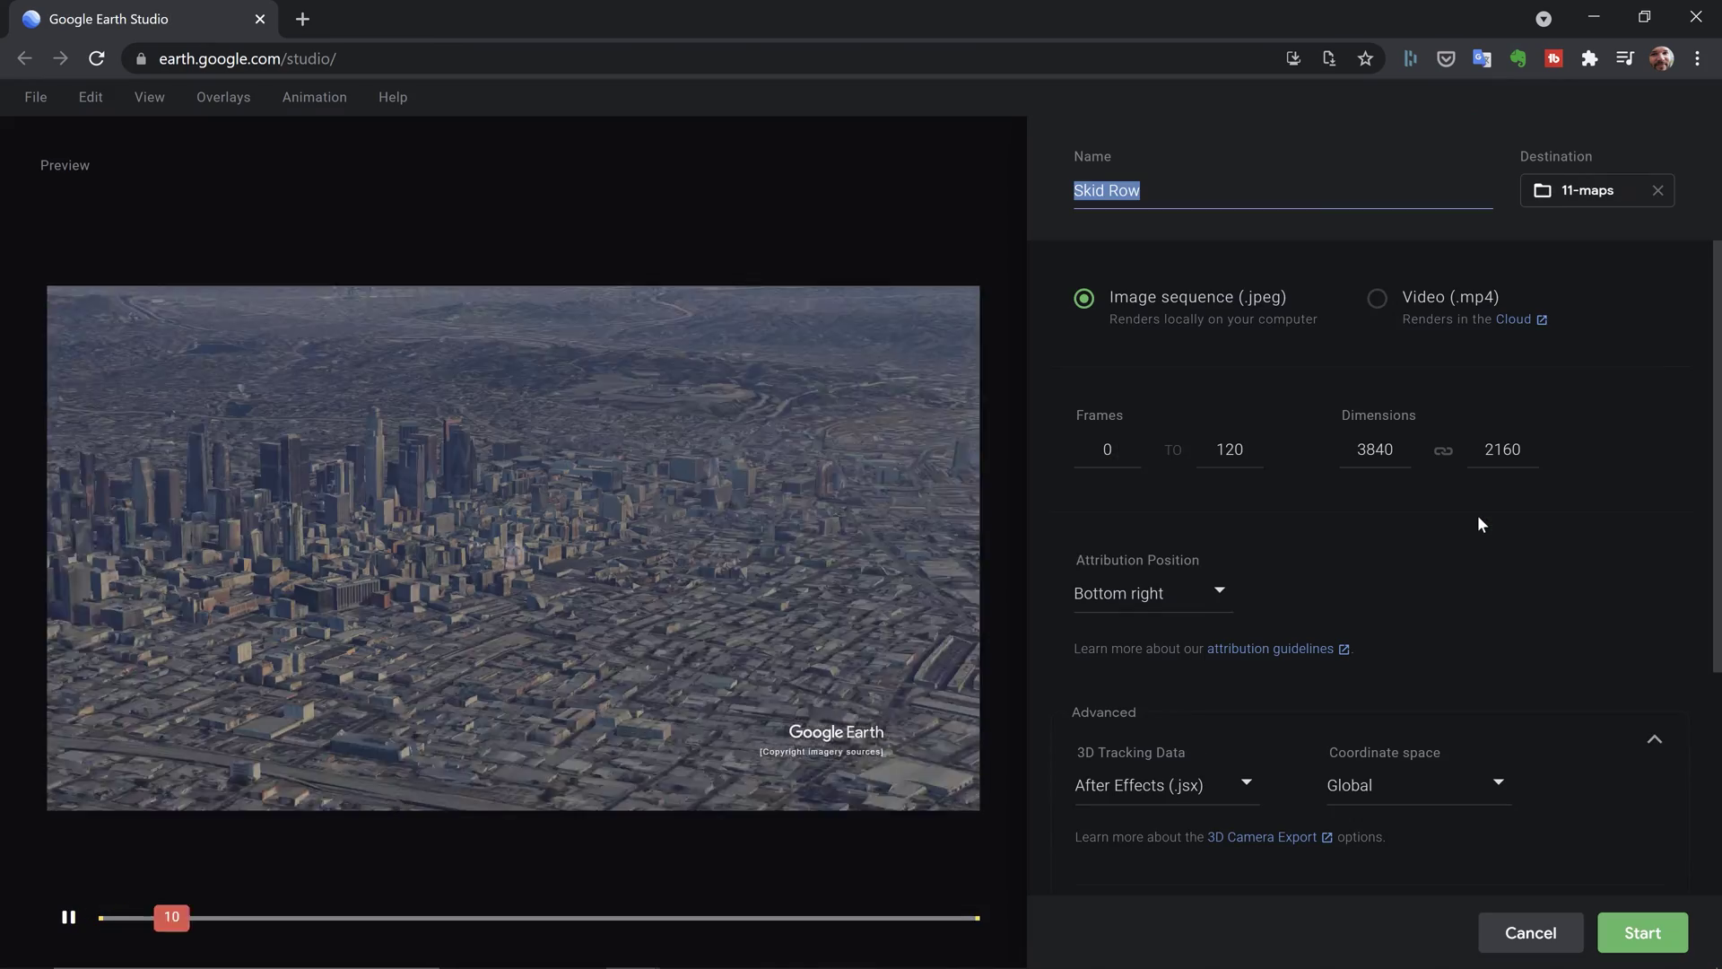
Render frames 0 to 120 of Skid Row as a 3840 x 2160 JPEG sequence with After Effects (.jsx) tracking data in Global coordinate space
{"action": "left_click", "coordinate": [1248, 198]}
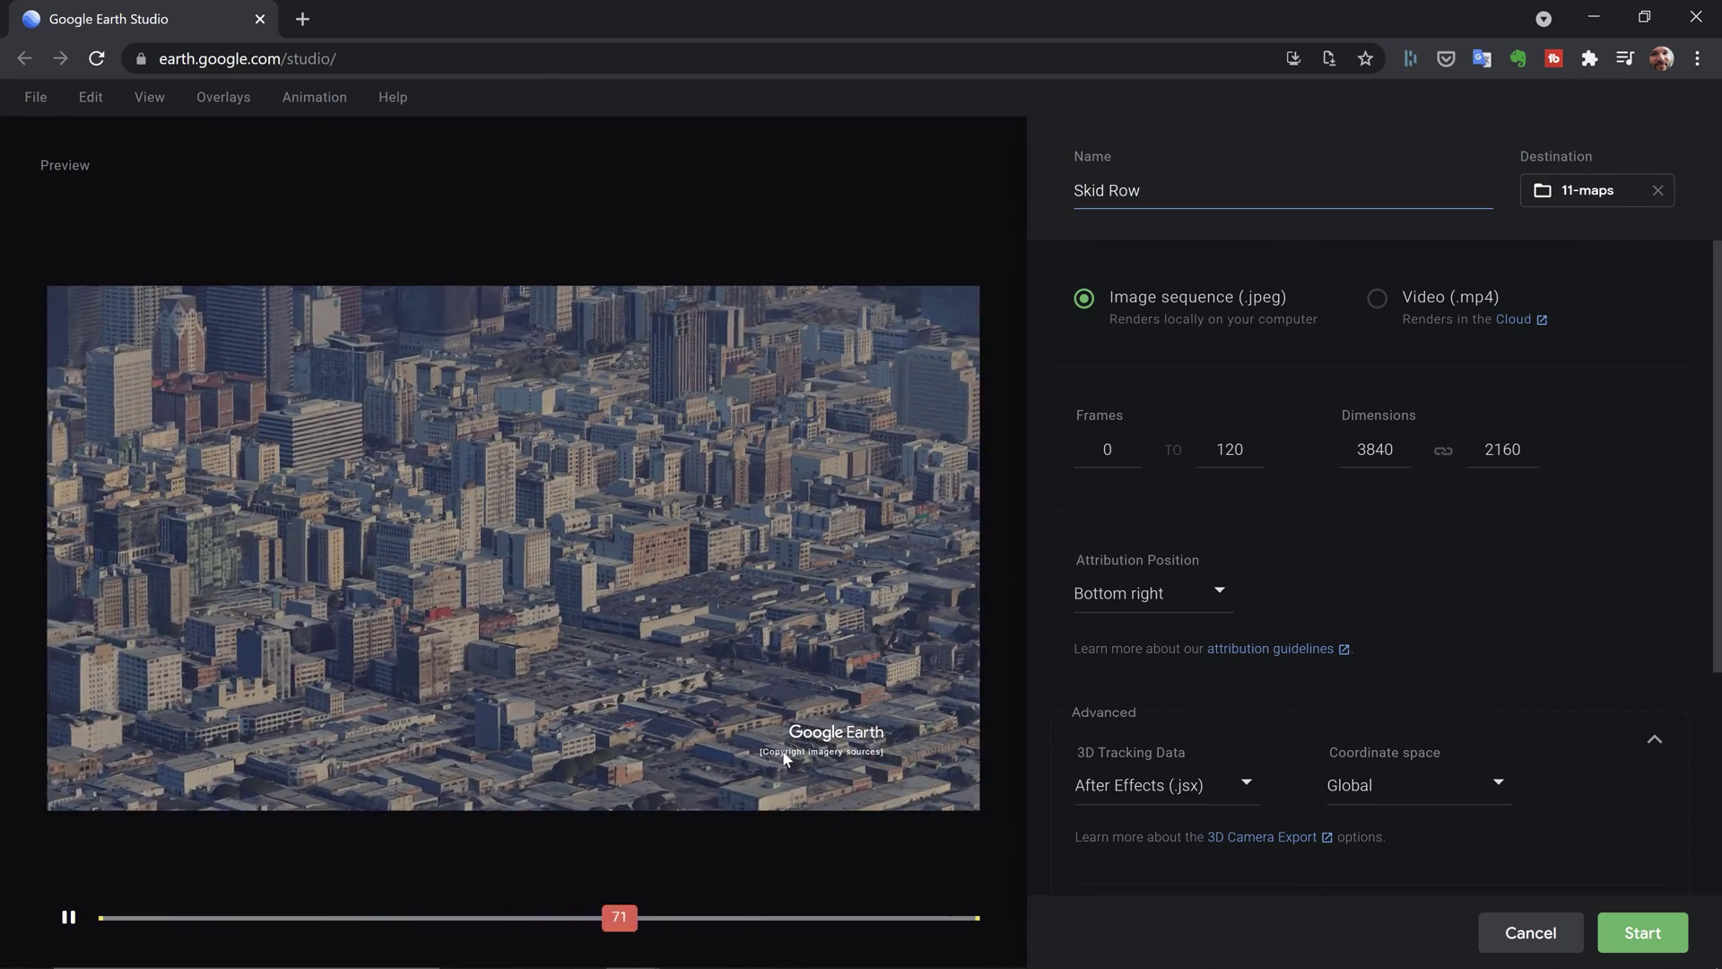
{"action": "scroll", "coordinate": [1076, 520], "scroll_direction": "down", "scroll_amount": 3}
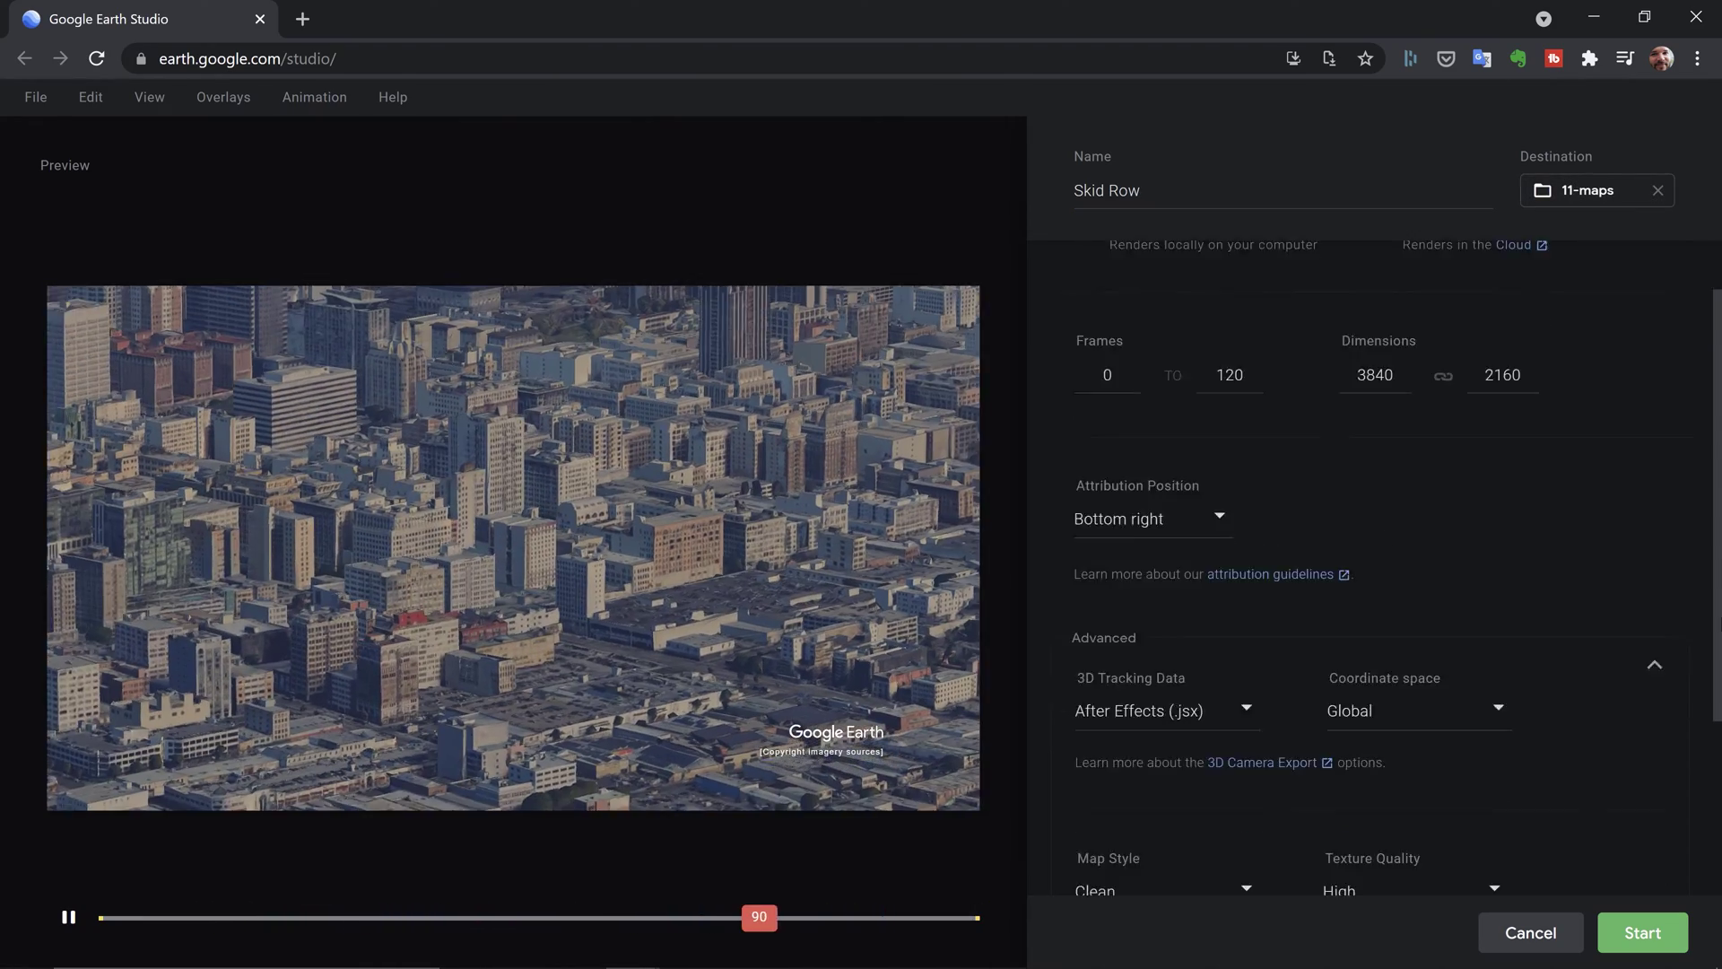
{"action": "left_click", "coordinate": [1231, 523]}
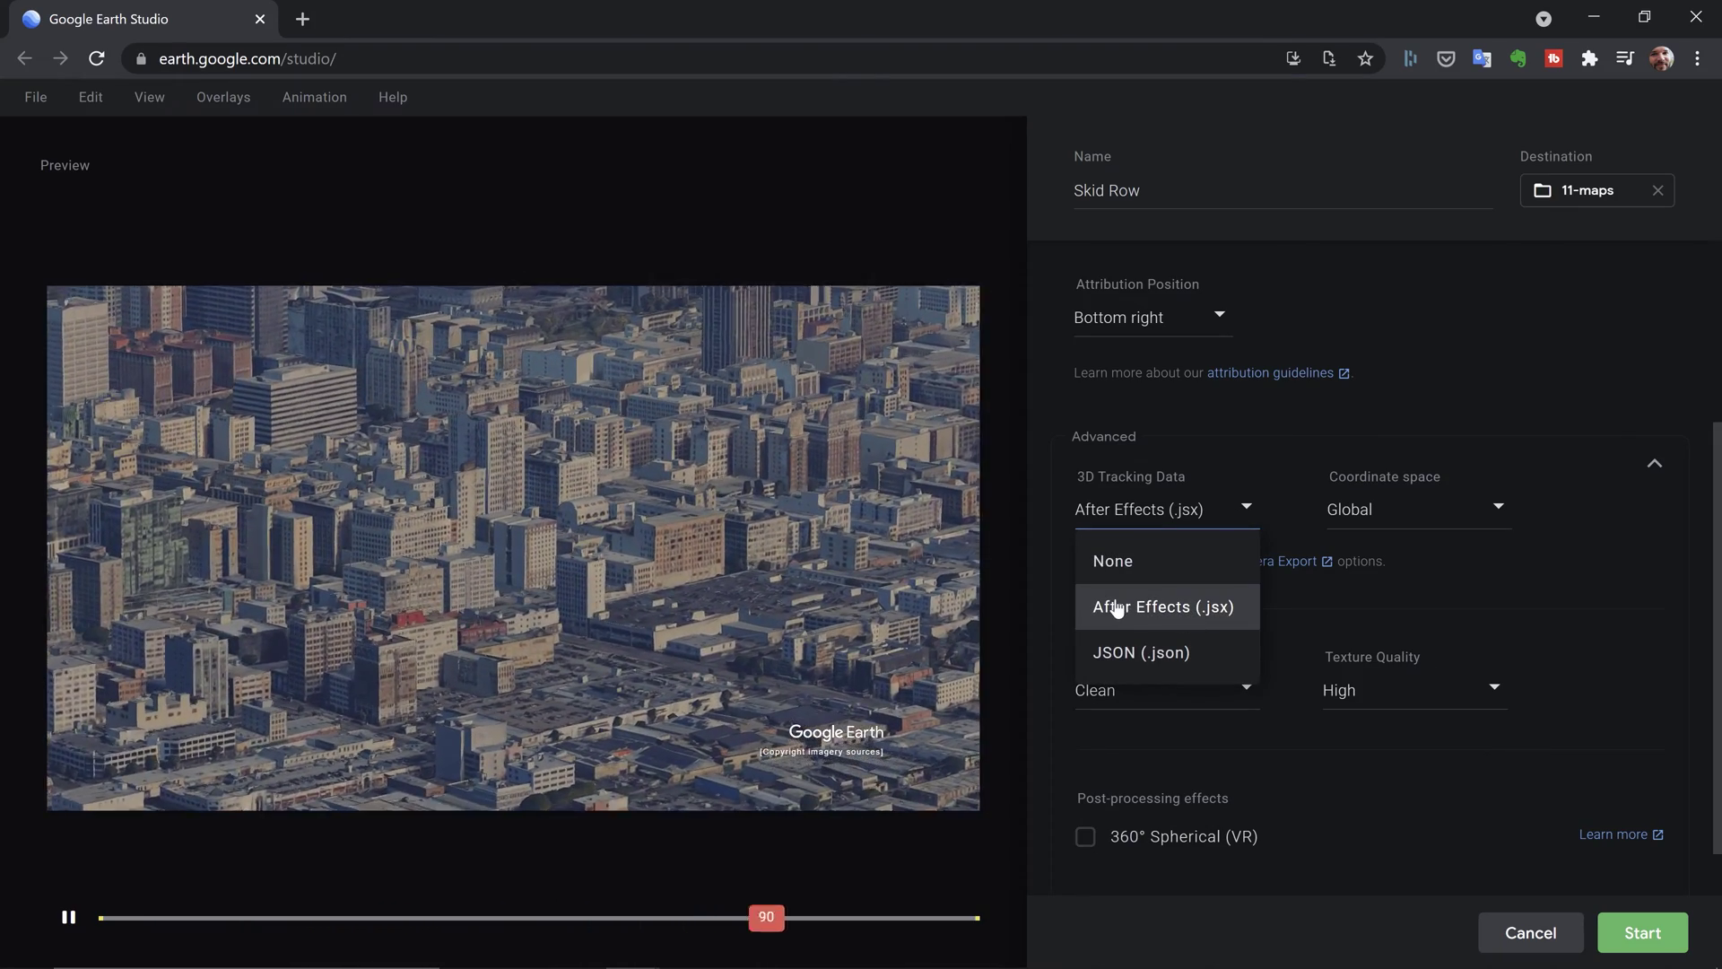
{"action": "left_click", "coordinate": [1639, 571]}
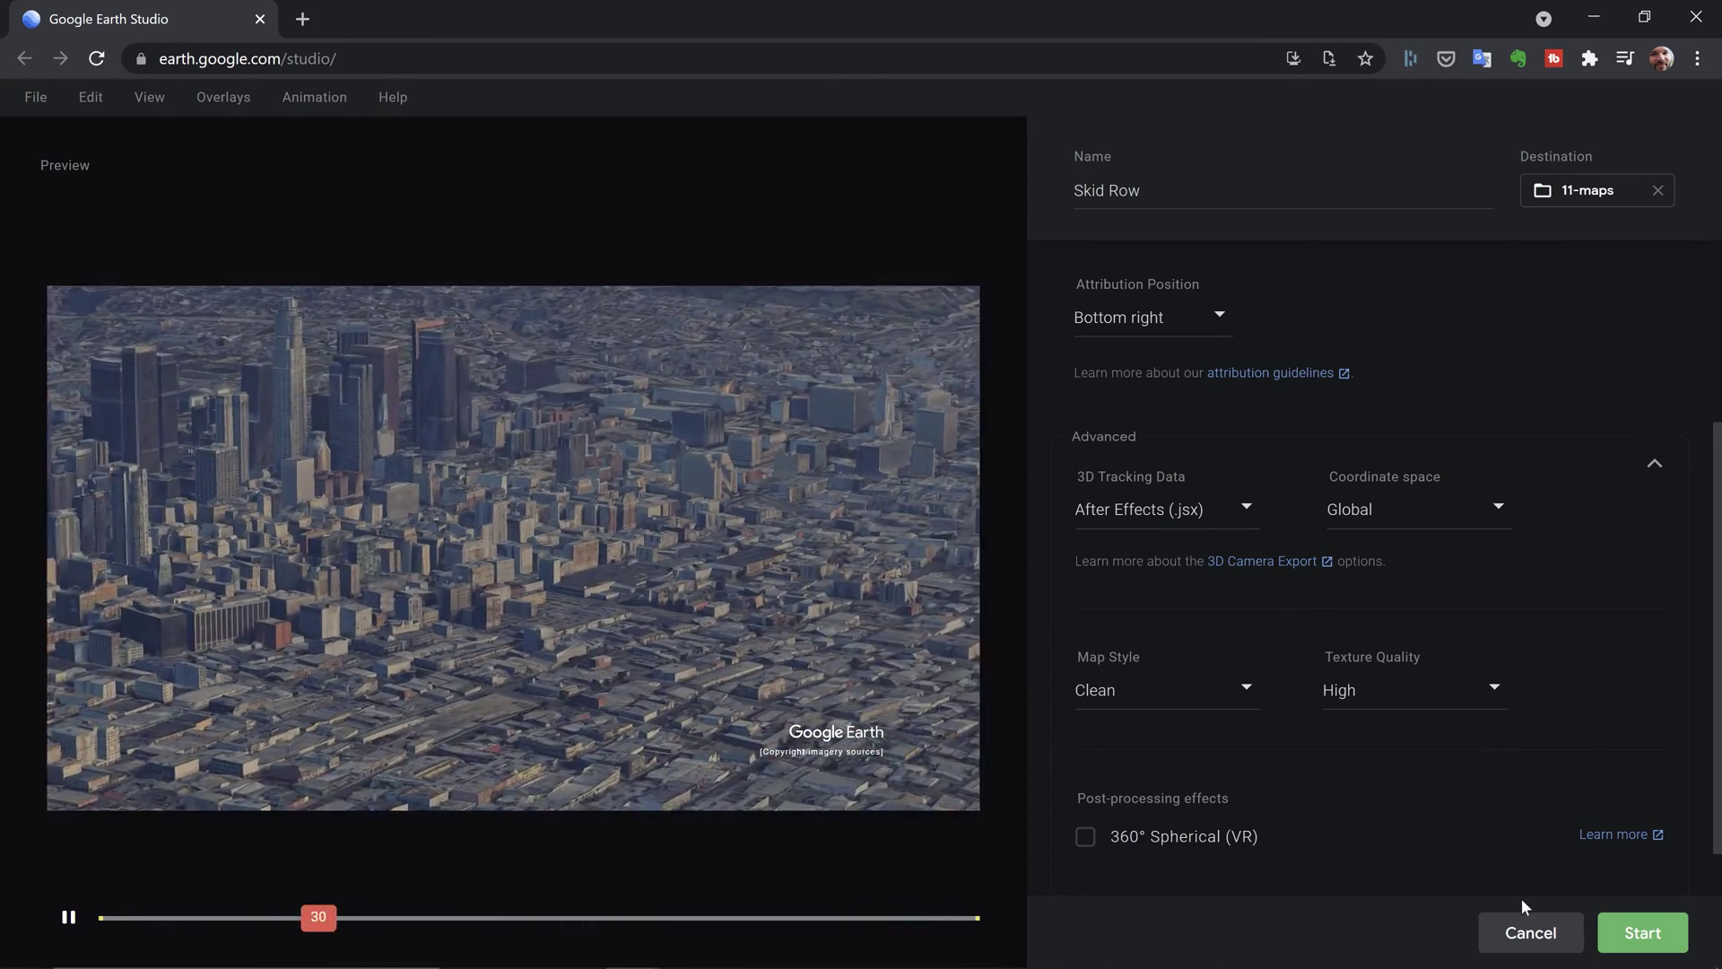
{"action": "left_click", "coordinate": [1640, 935]}
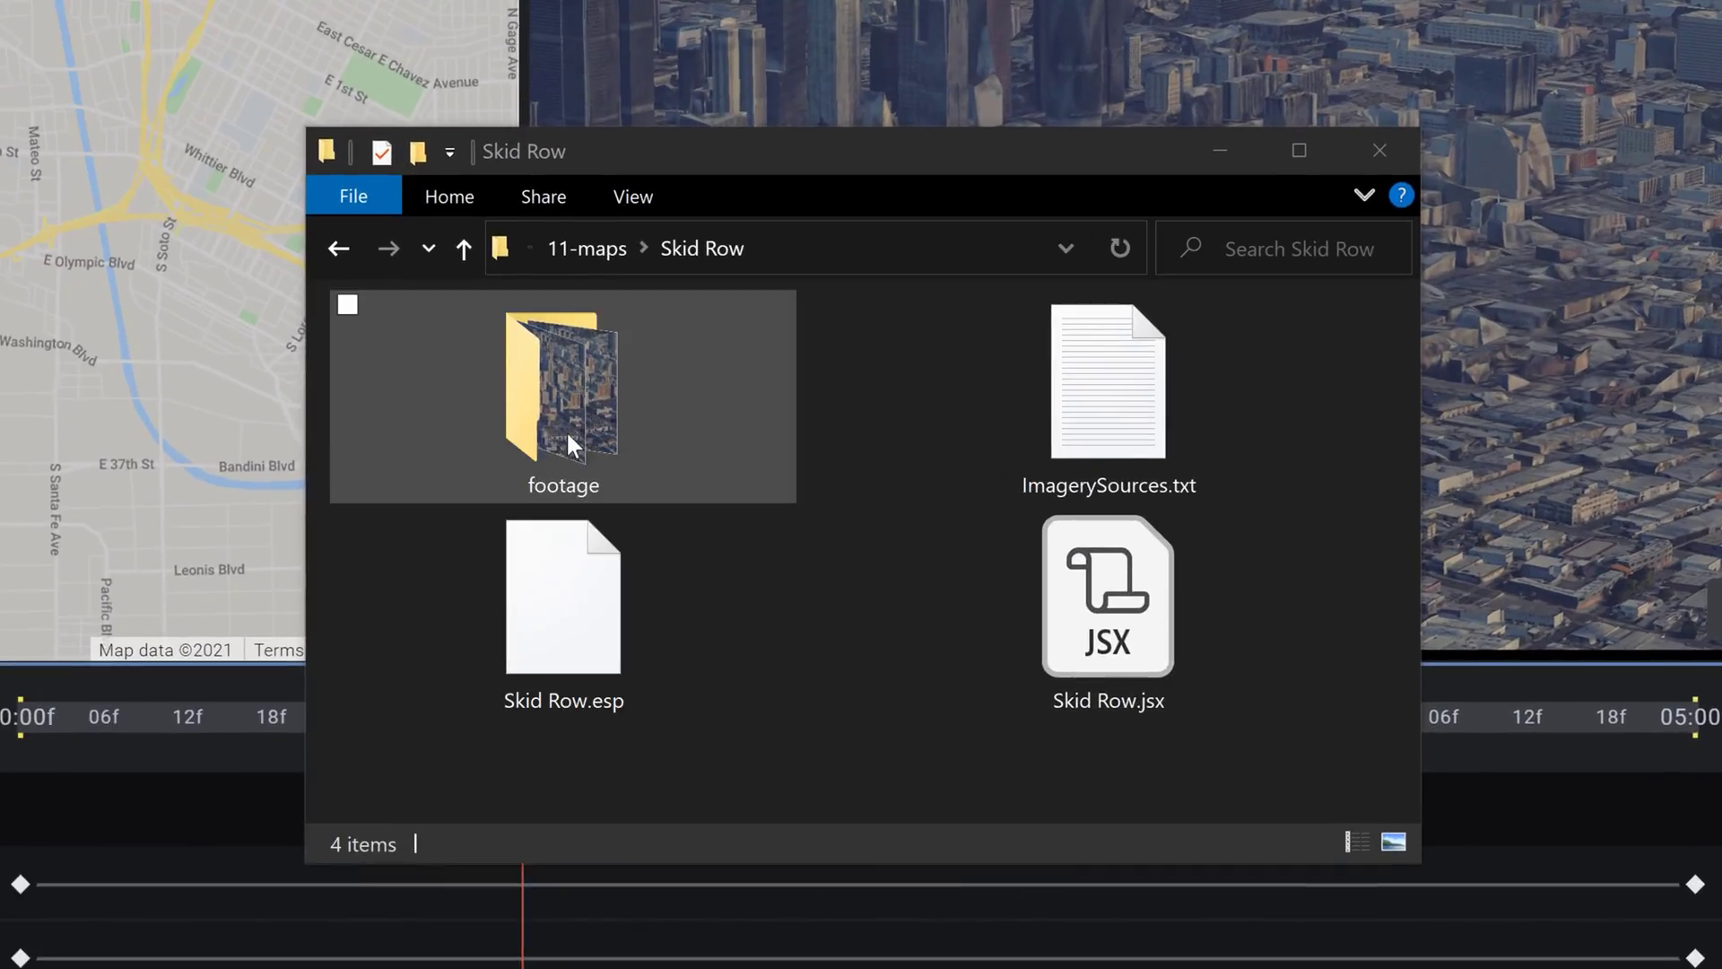
In File Explorer, inspect the rendered frames in the footage folder and return to the Skid Row folder
{"action": "double_click", "coordinate": [567, 429]}
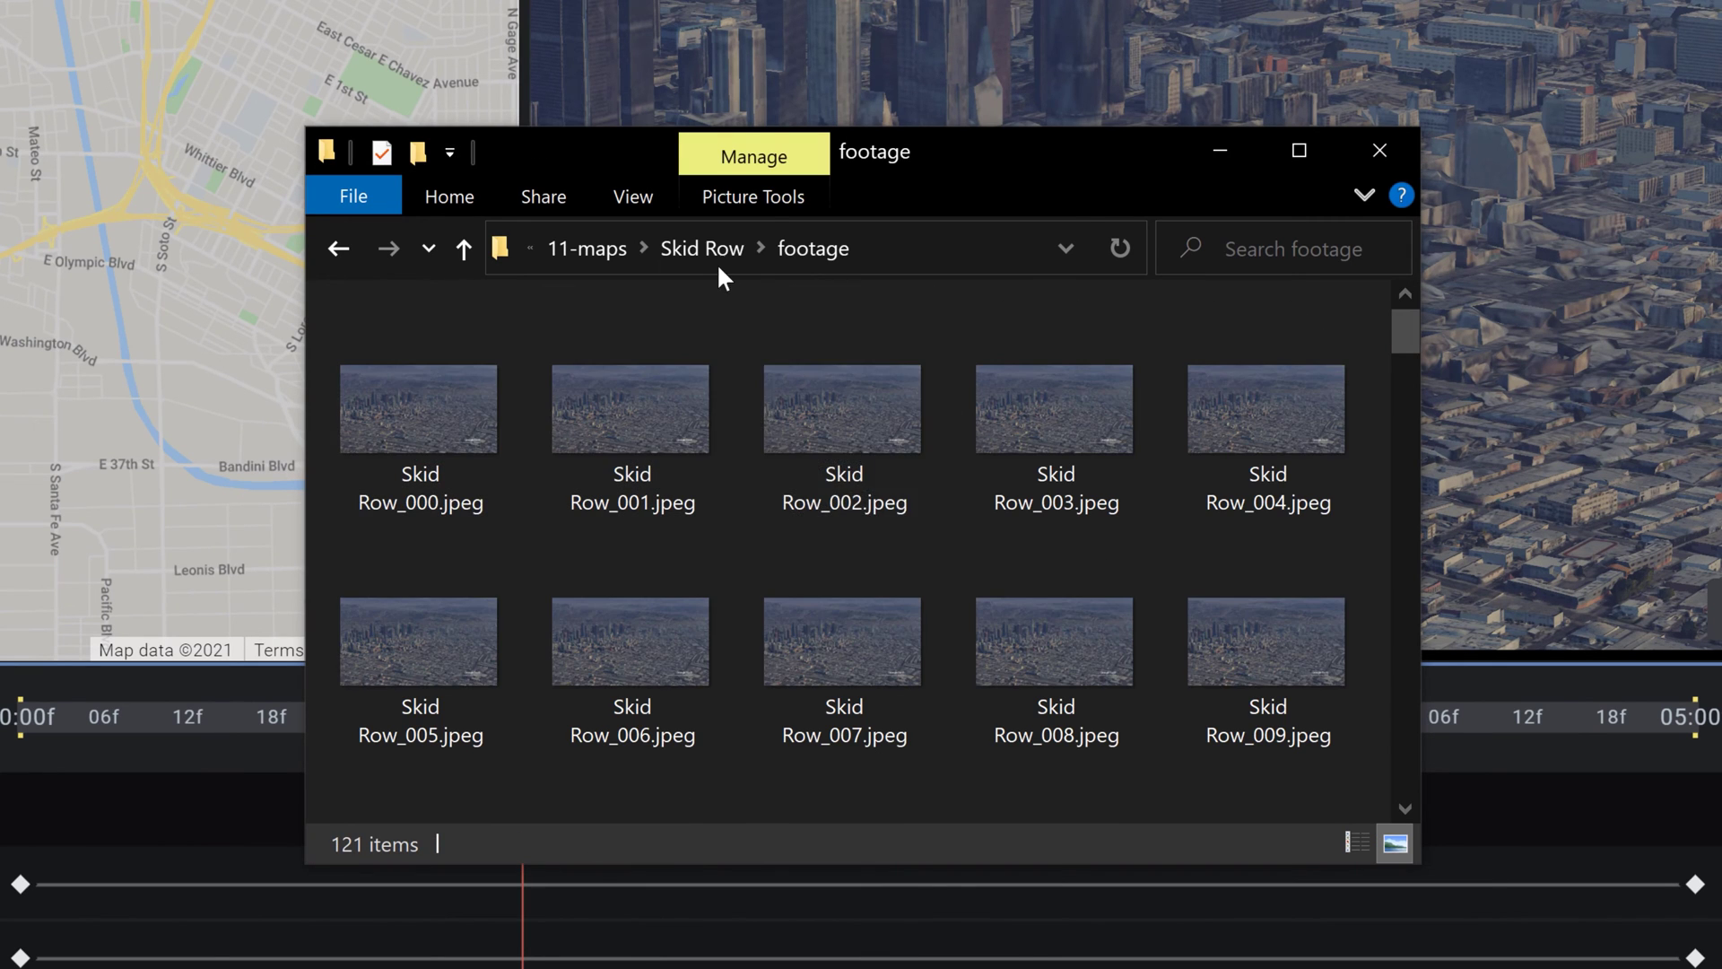
{"action": "left_click", "coordinate": [705, 249]}
{"action": "mouse_move", "coordinate": [573, 414]}
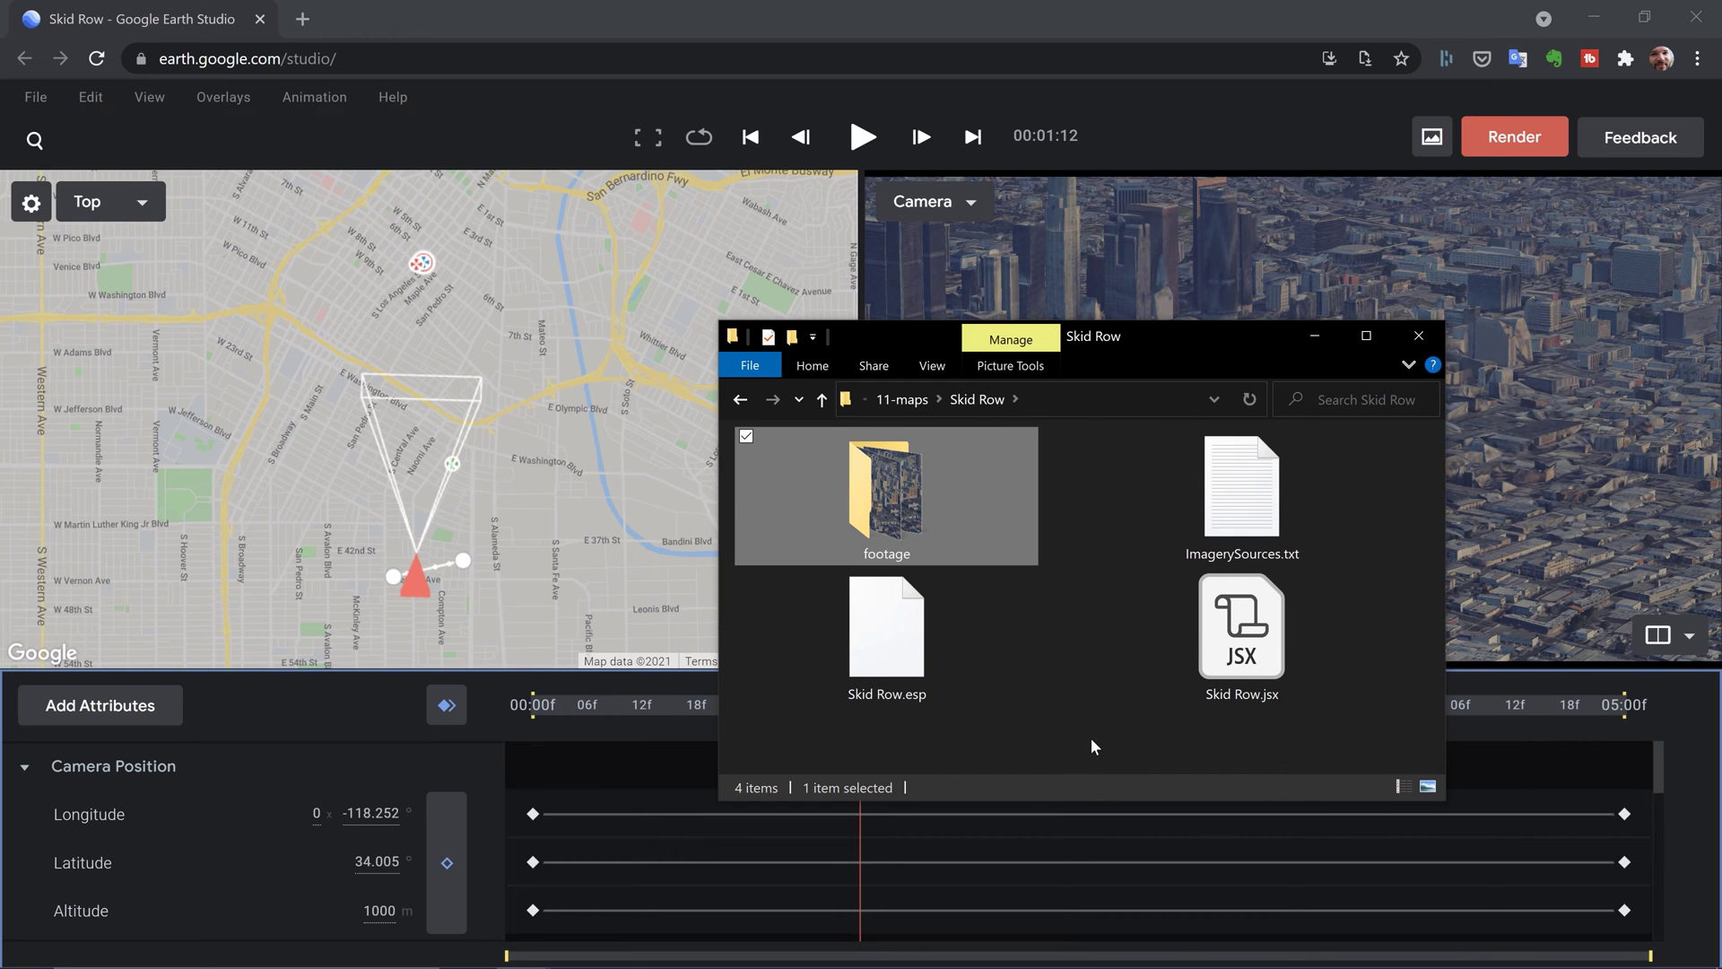
Switch to After Effects and run the script file Skid Row.jsx from the Skid Row folder
{"action": "key", "text": "alt+Tab"}
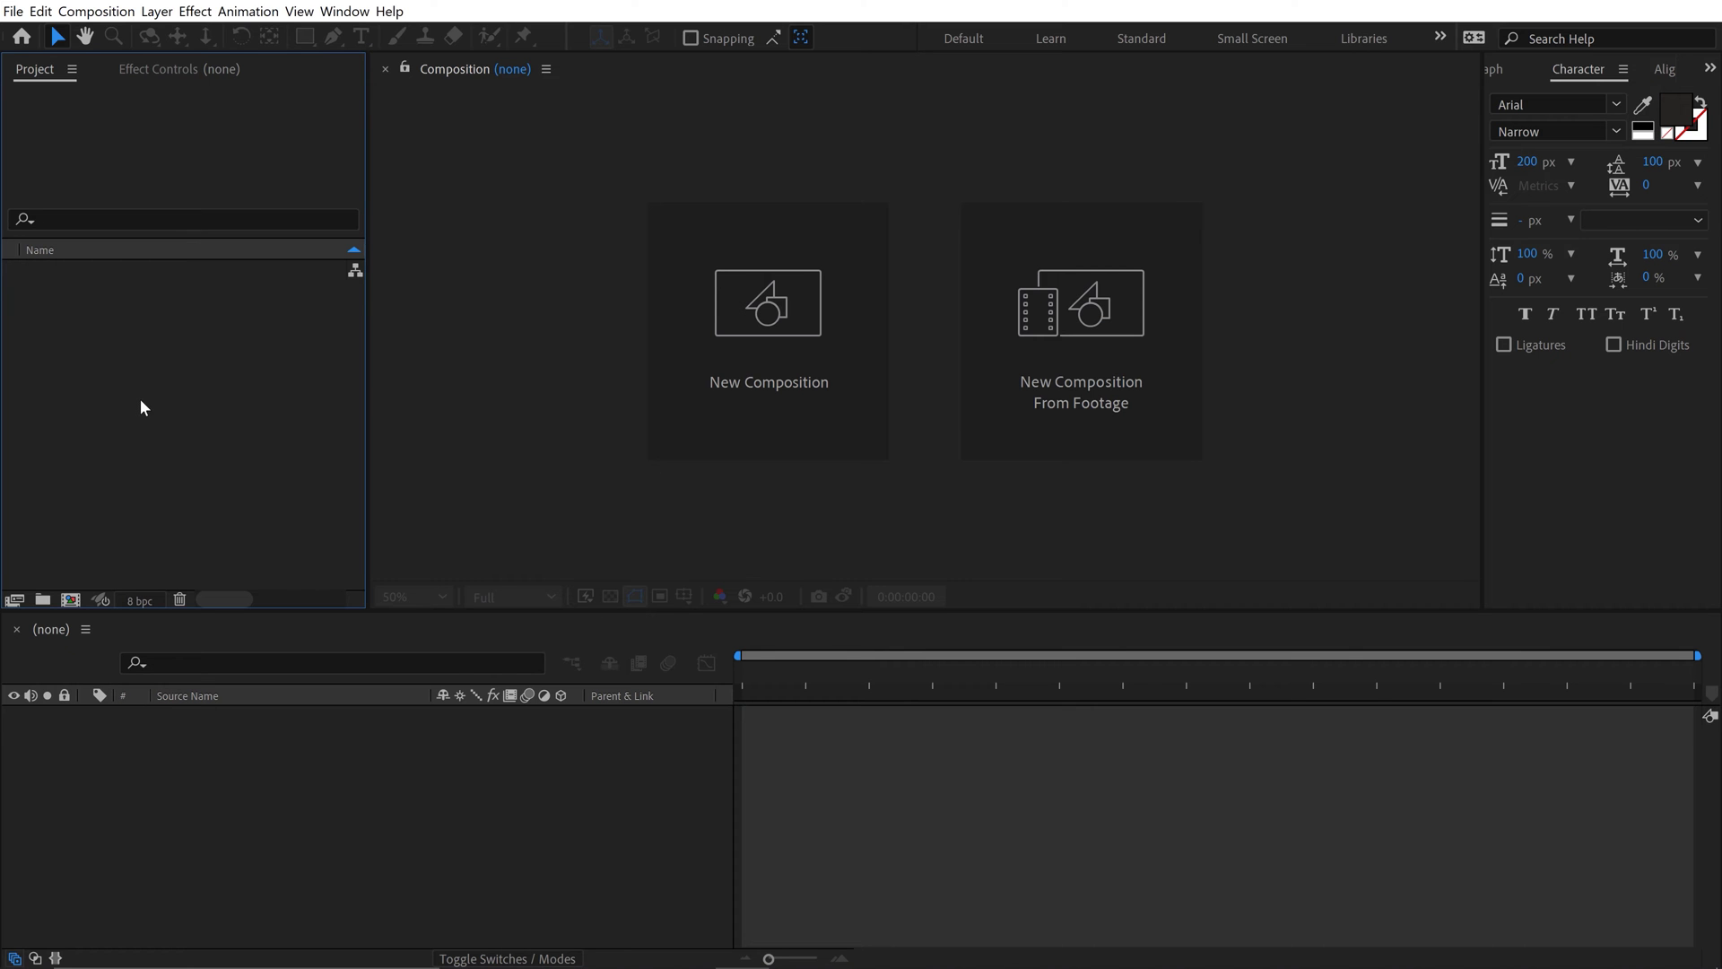
{"action": "left_click", "coordinate": [12, 10]}
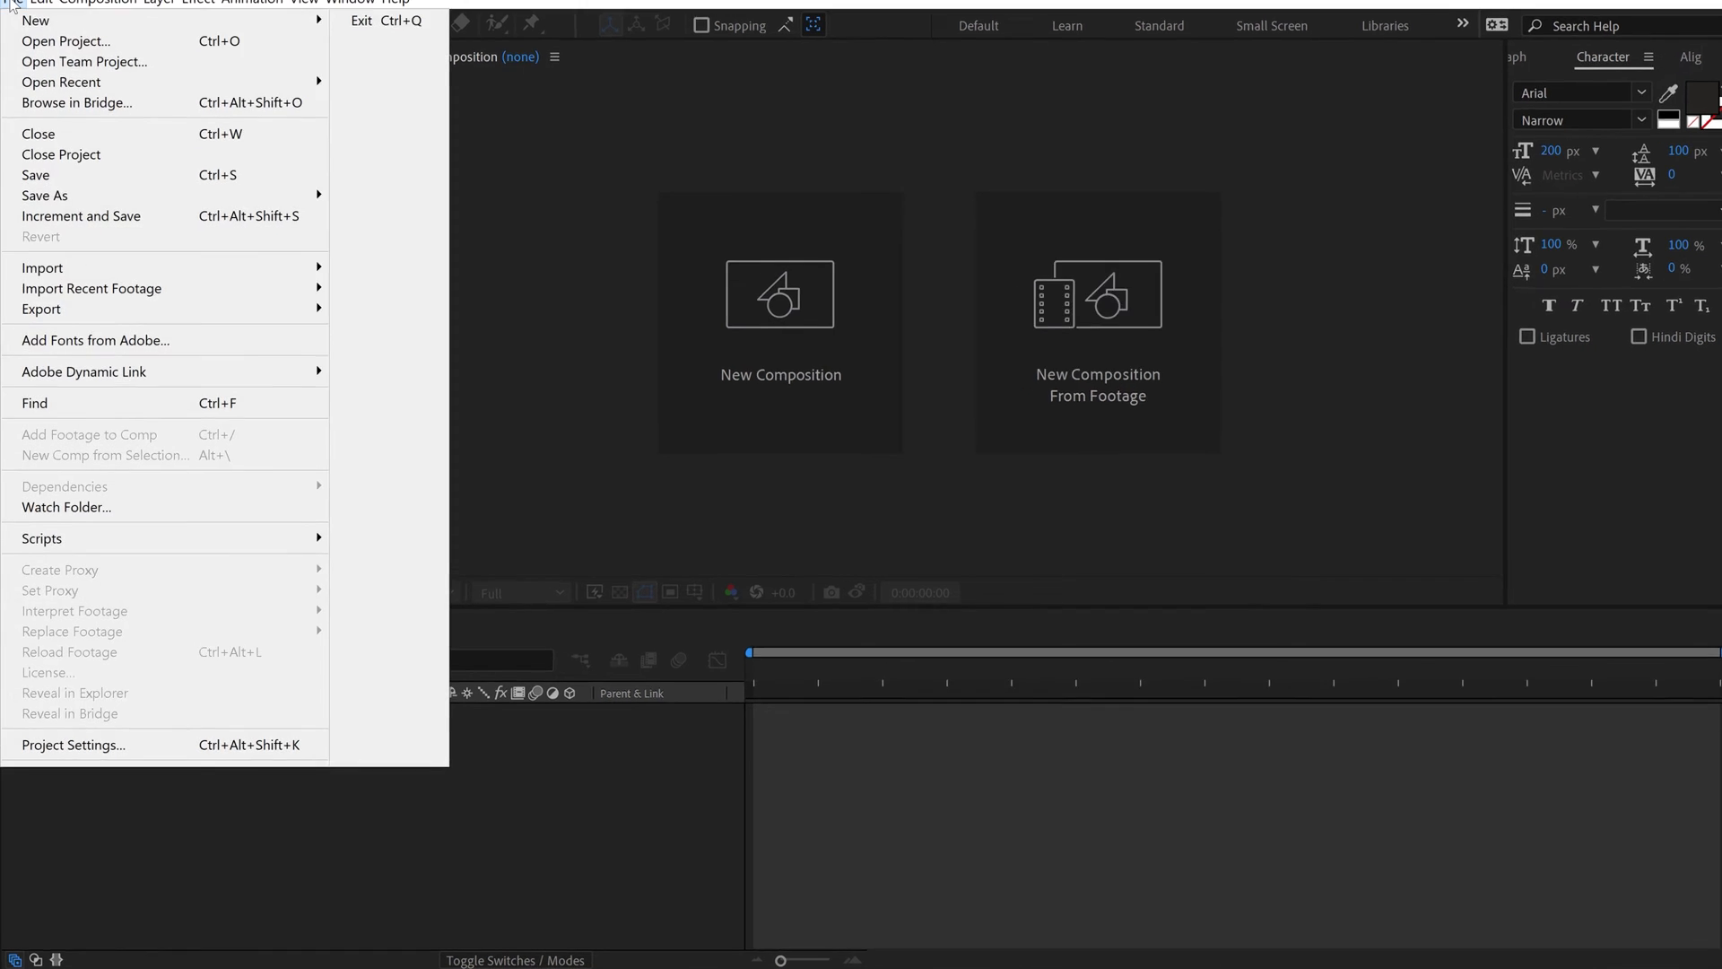
{"action": "mouse_move", "coordinate": [116, 543]}
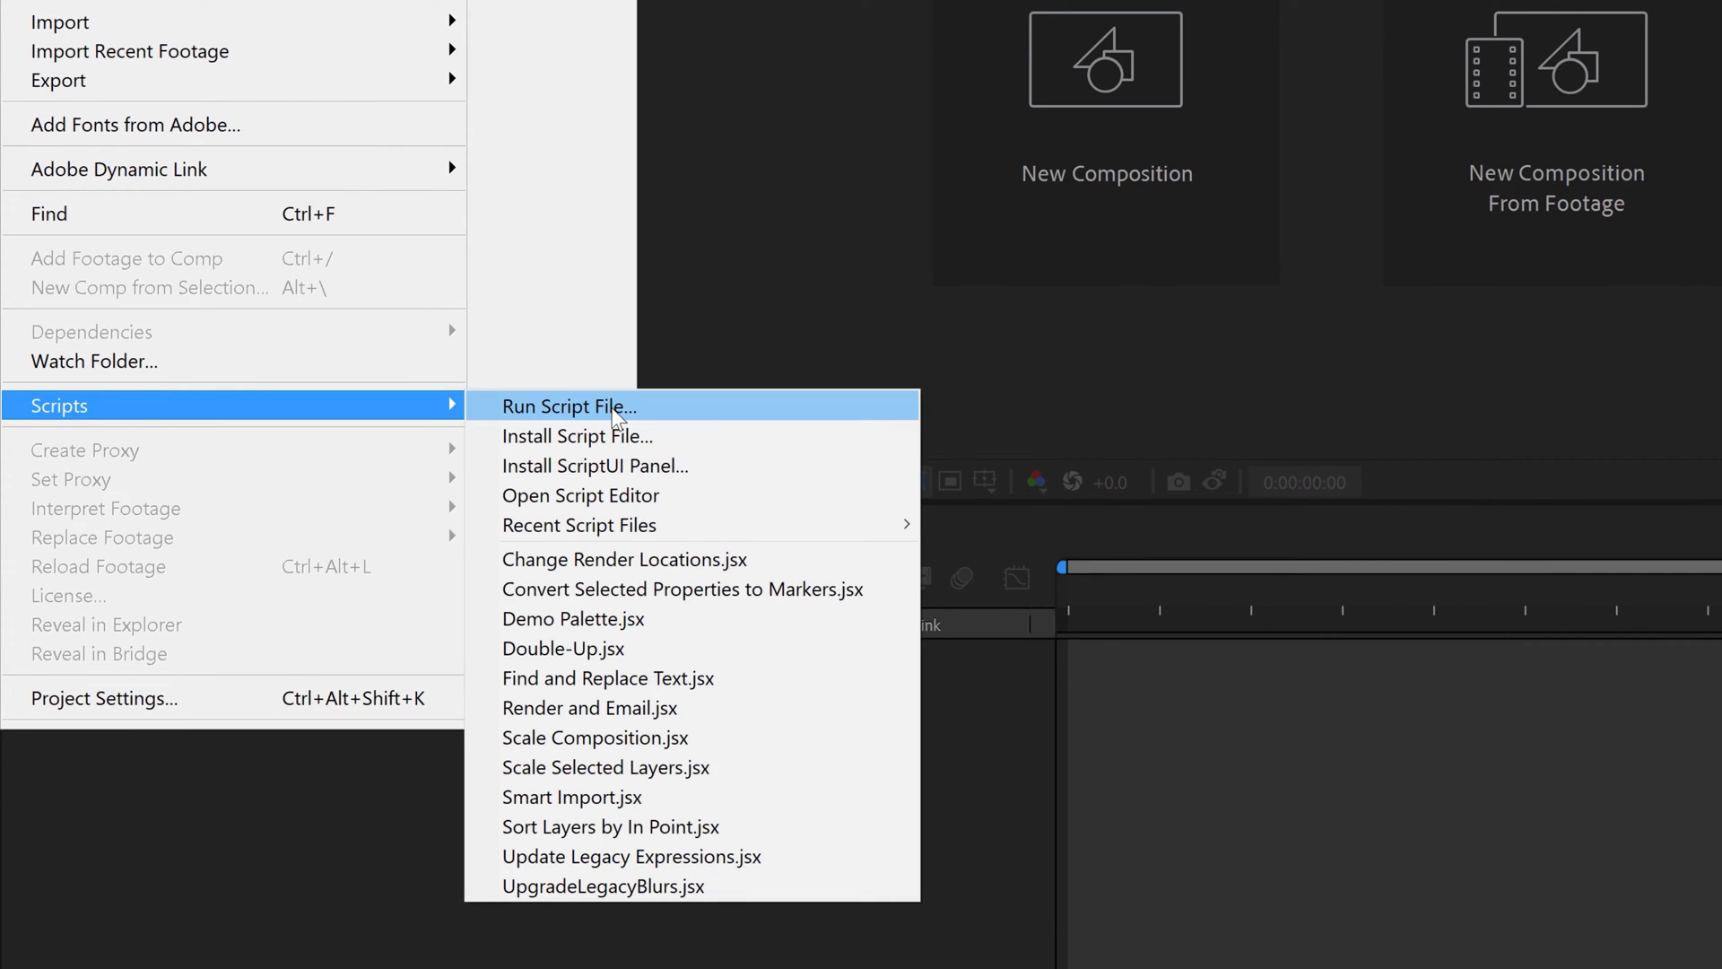
{"action": "left_click", "coordinate": [592, 405]}
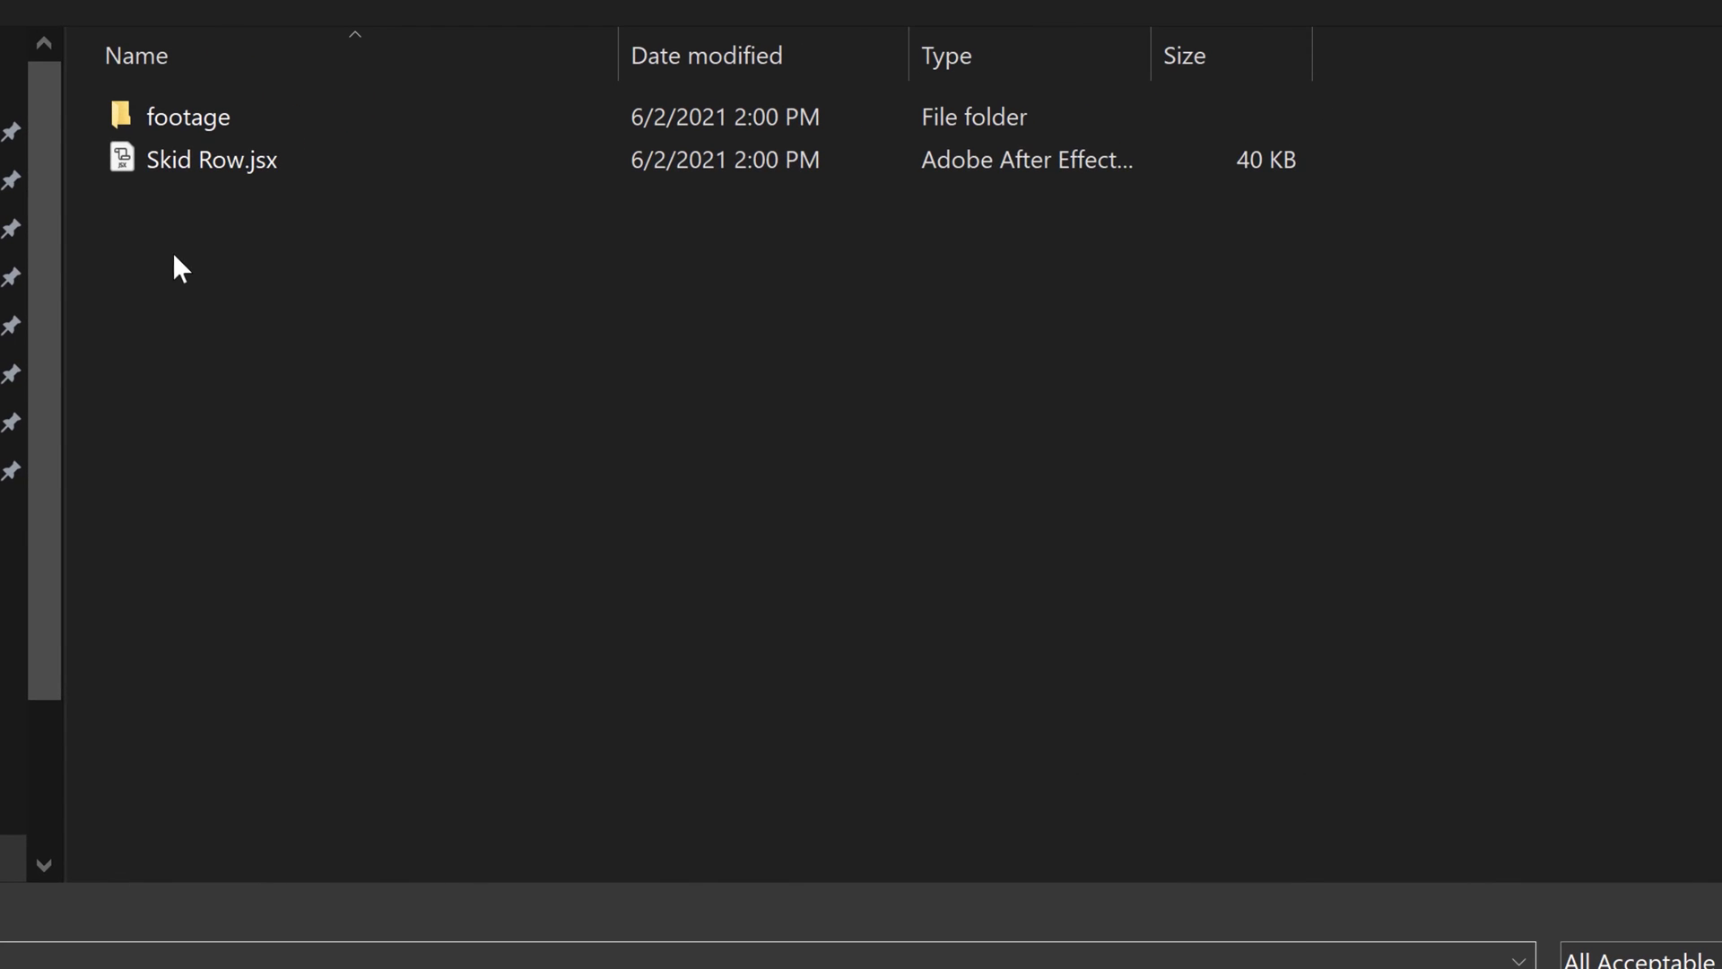
{"action": "double_click", "coordinate": [203, 162]}
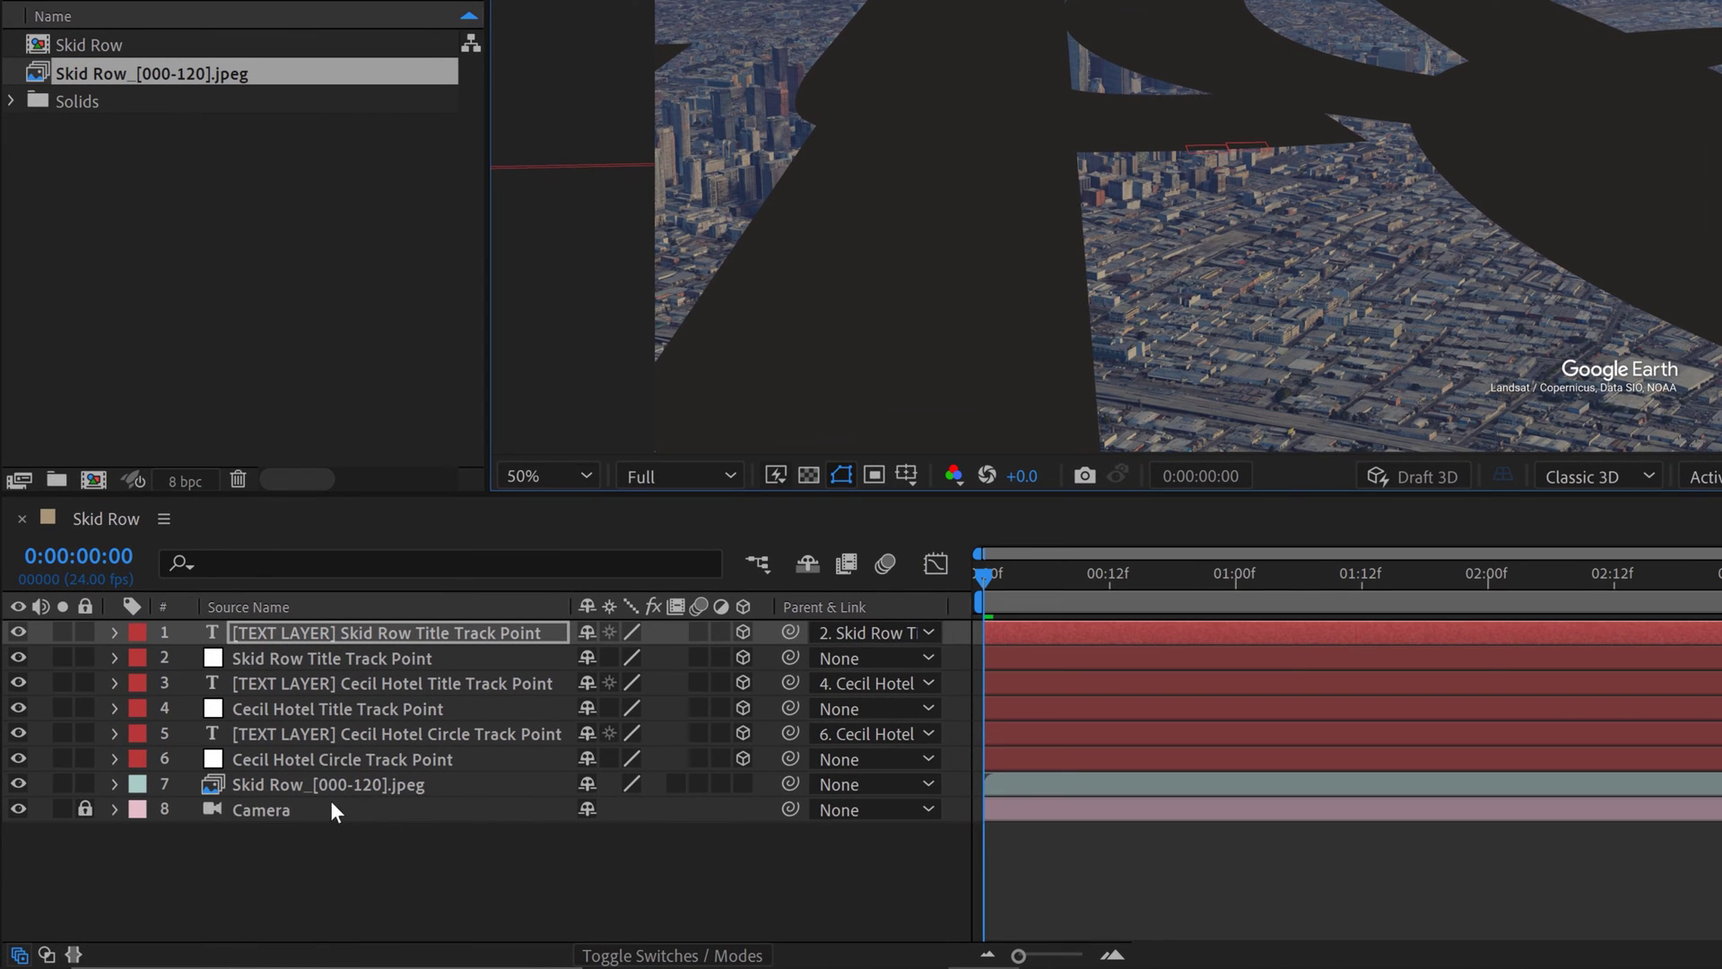
Unlock the Camera layer to inspect its keyframed properties, then collapse them and lock the layer again
{"action": "left_click", "coordinate": [85, 809]}
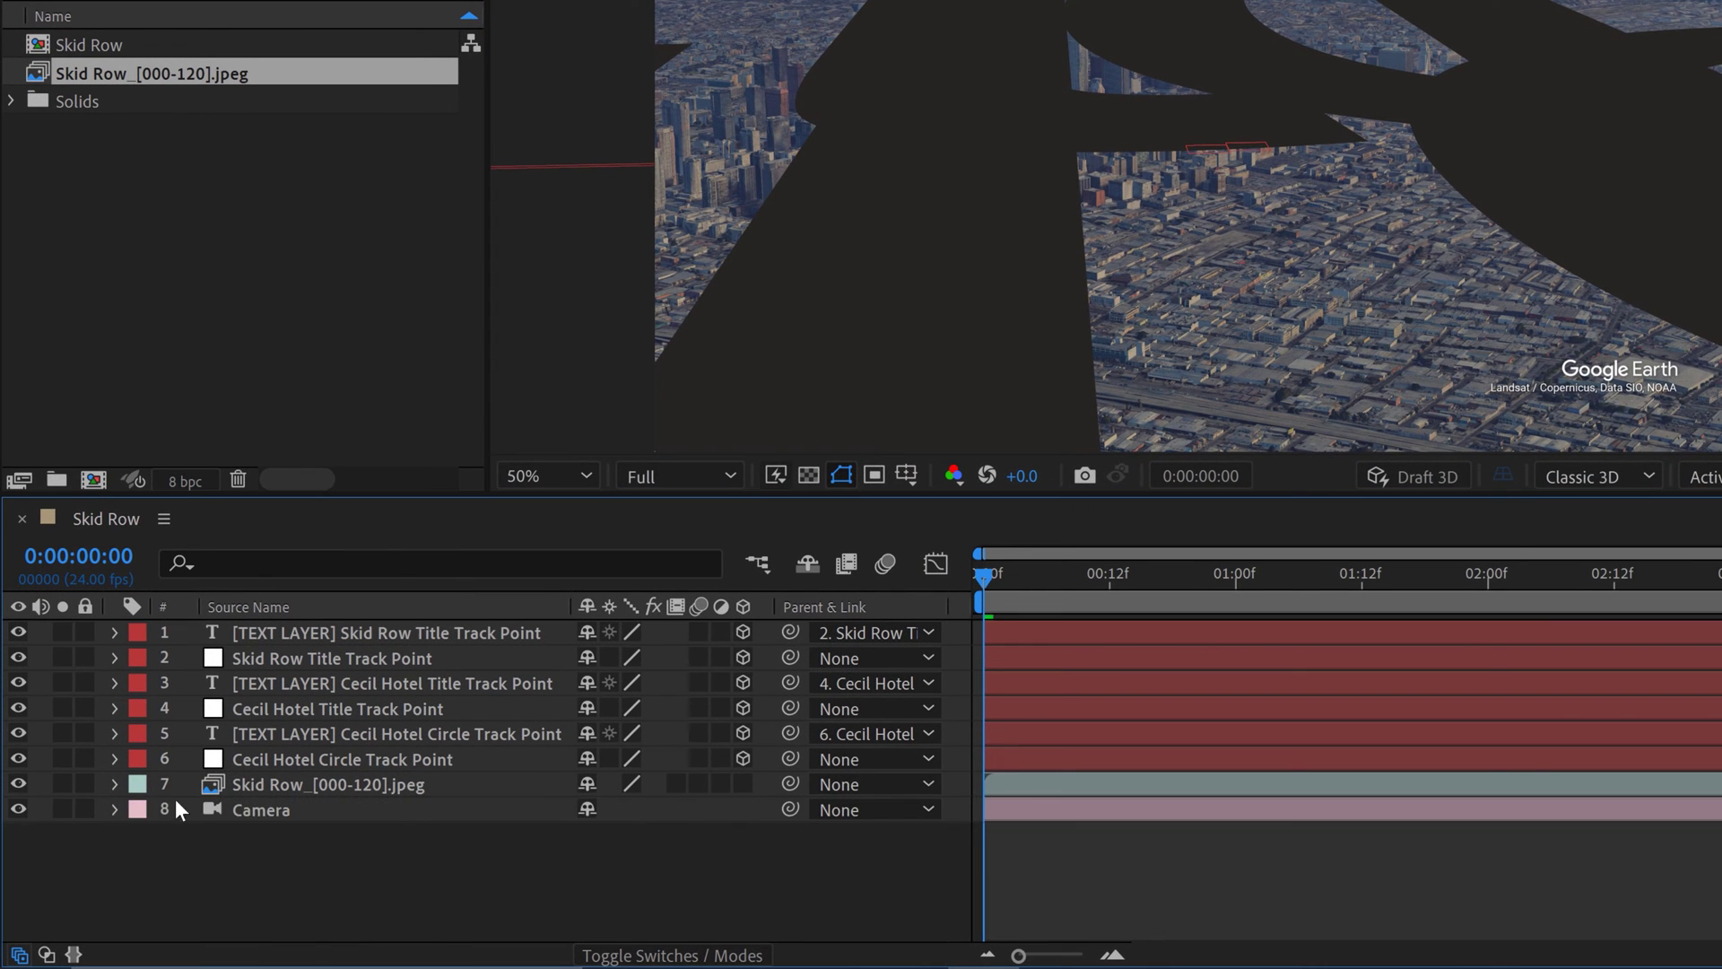
{"action": "left_click", "coordinate": [260, 805]}
{"action": "key", "text": "u"}
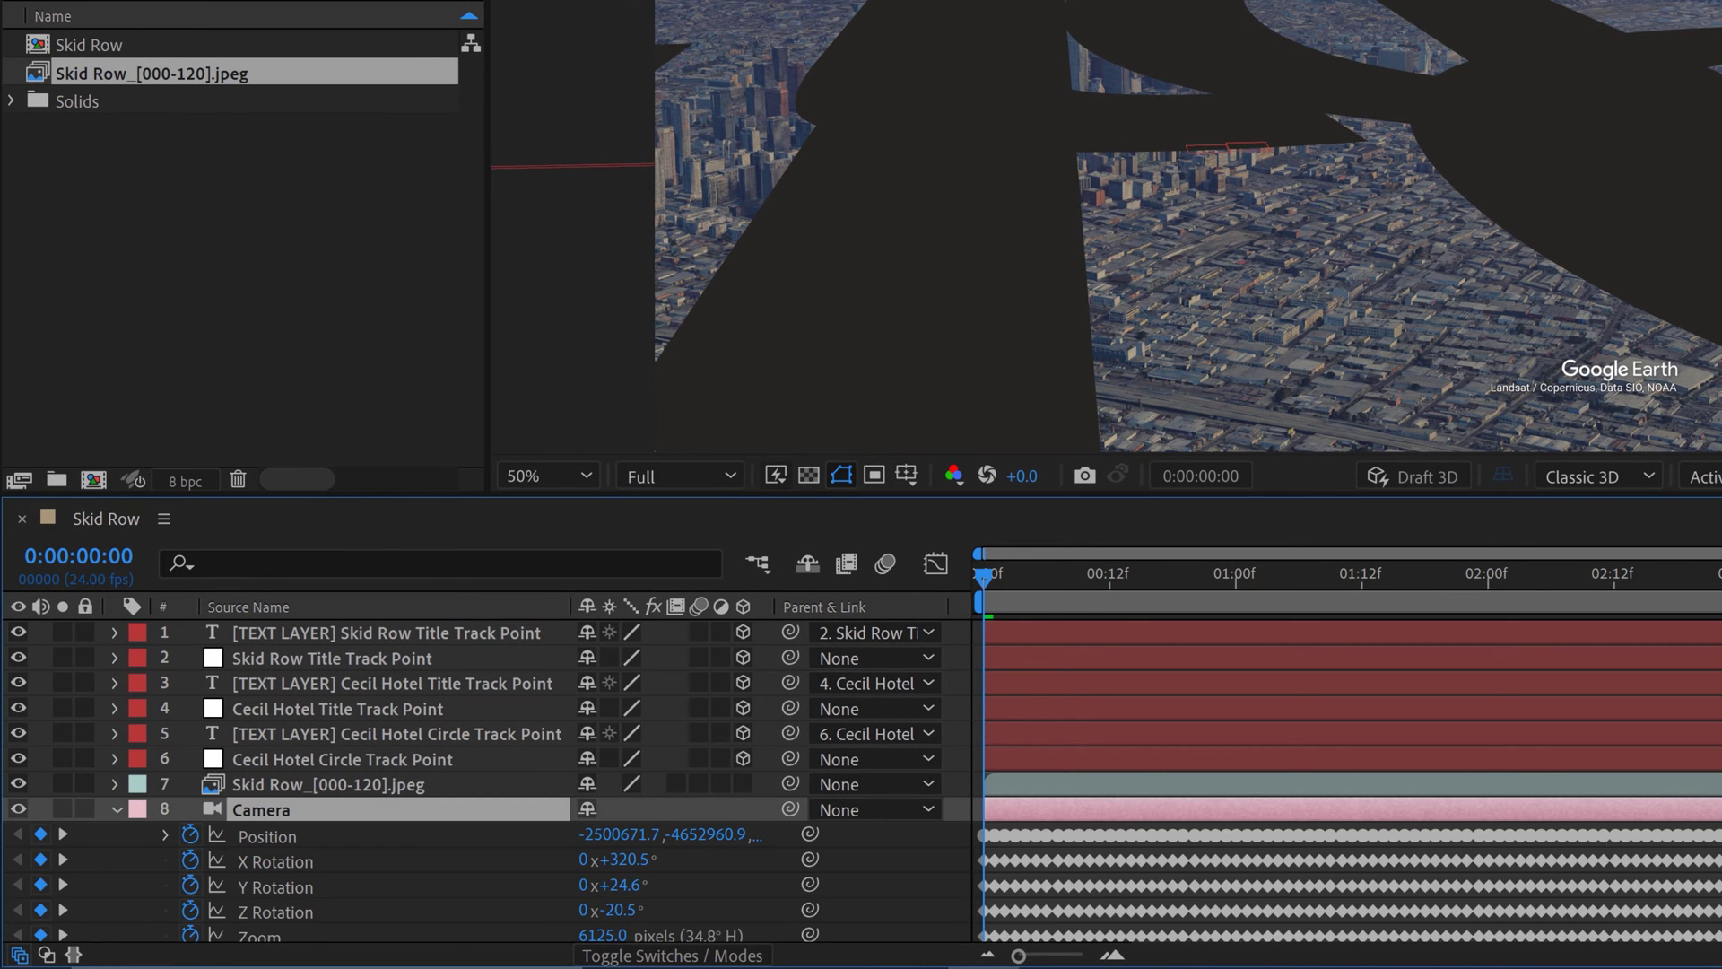
{"action": "key", "text": "u"}
{"action": "left_click", "coordinate": [85, 807]}
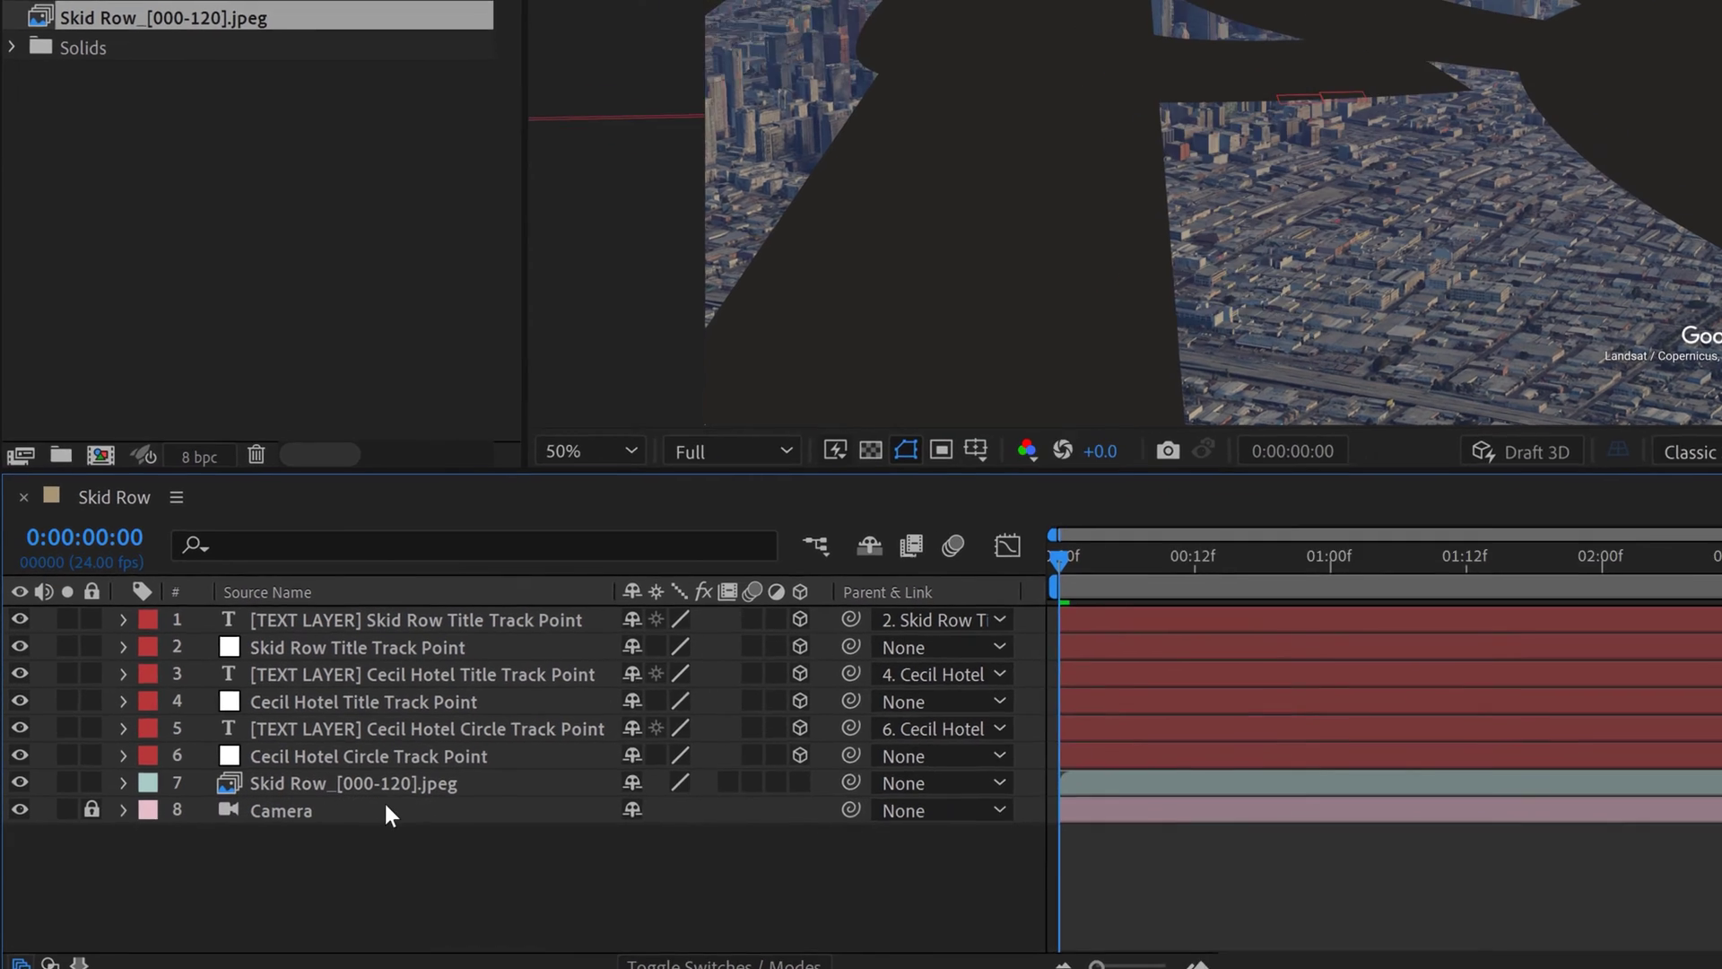
Inspect the Skid Row_[000-120].jpeg layer and scrub through the first second of the composition to check the track point text
{"action": "left_click", "coordinate": [310, 781]}
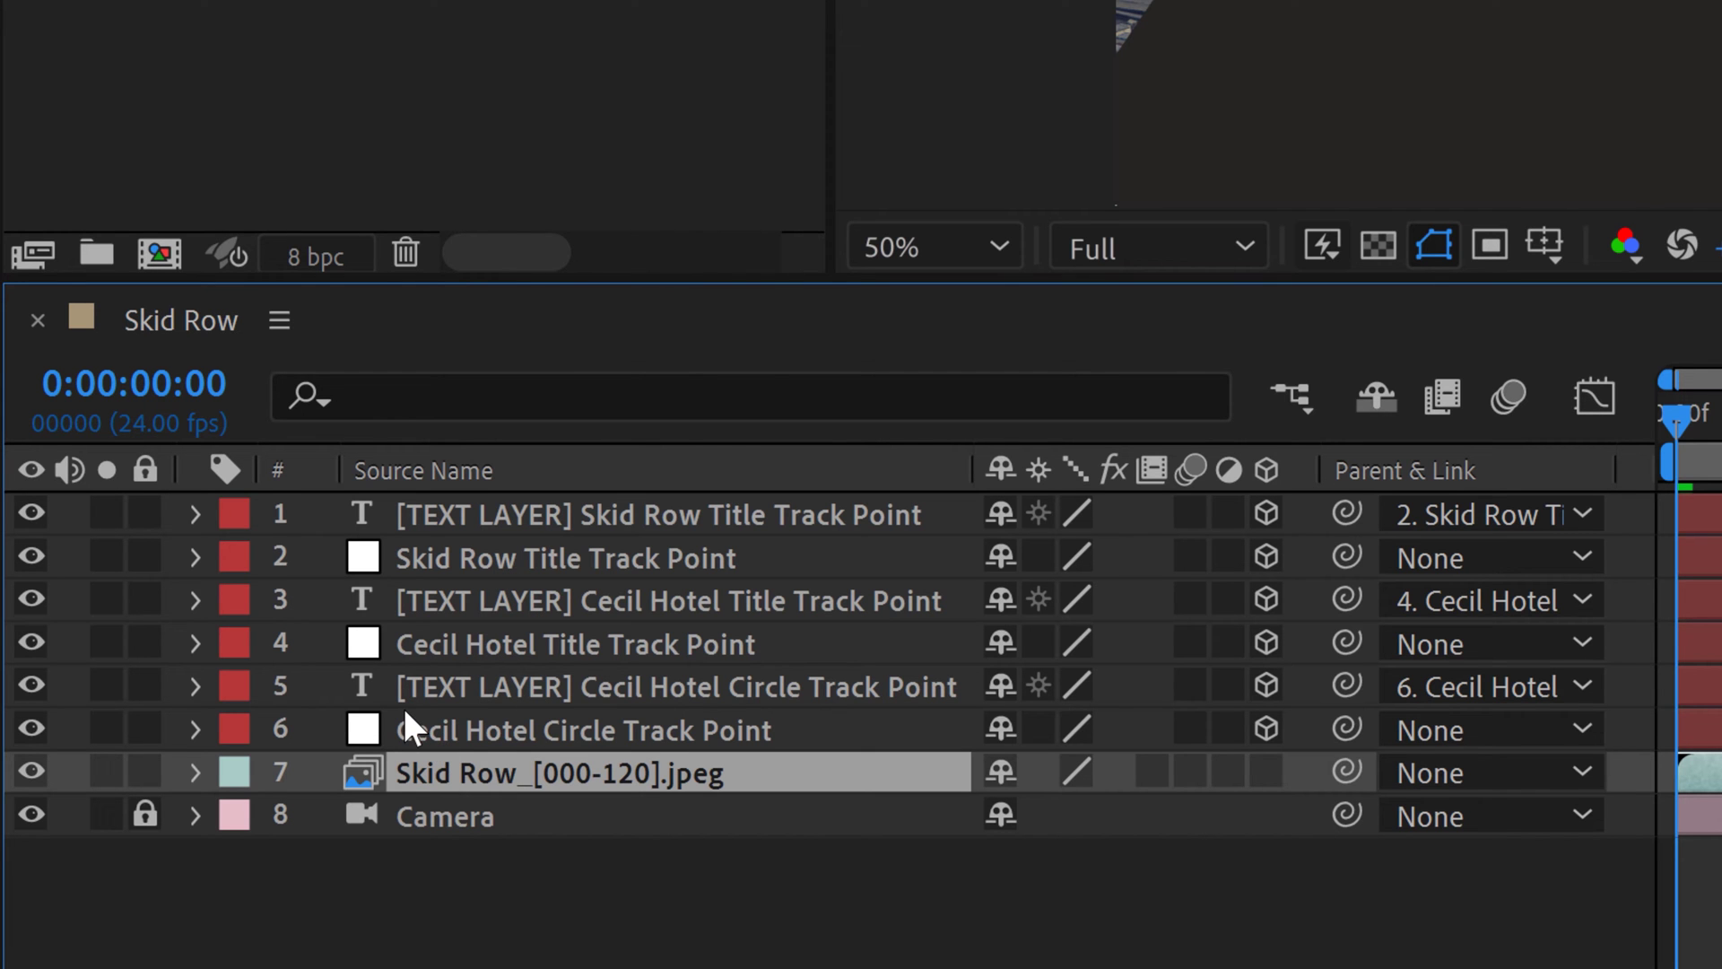
{"action": "scroll", "coordinate": [1255, 99], "scroll_direction": "down", "scroll_amount": 2}
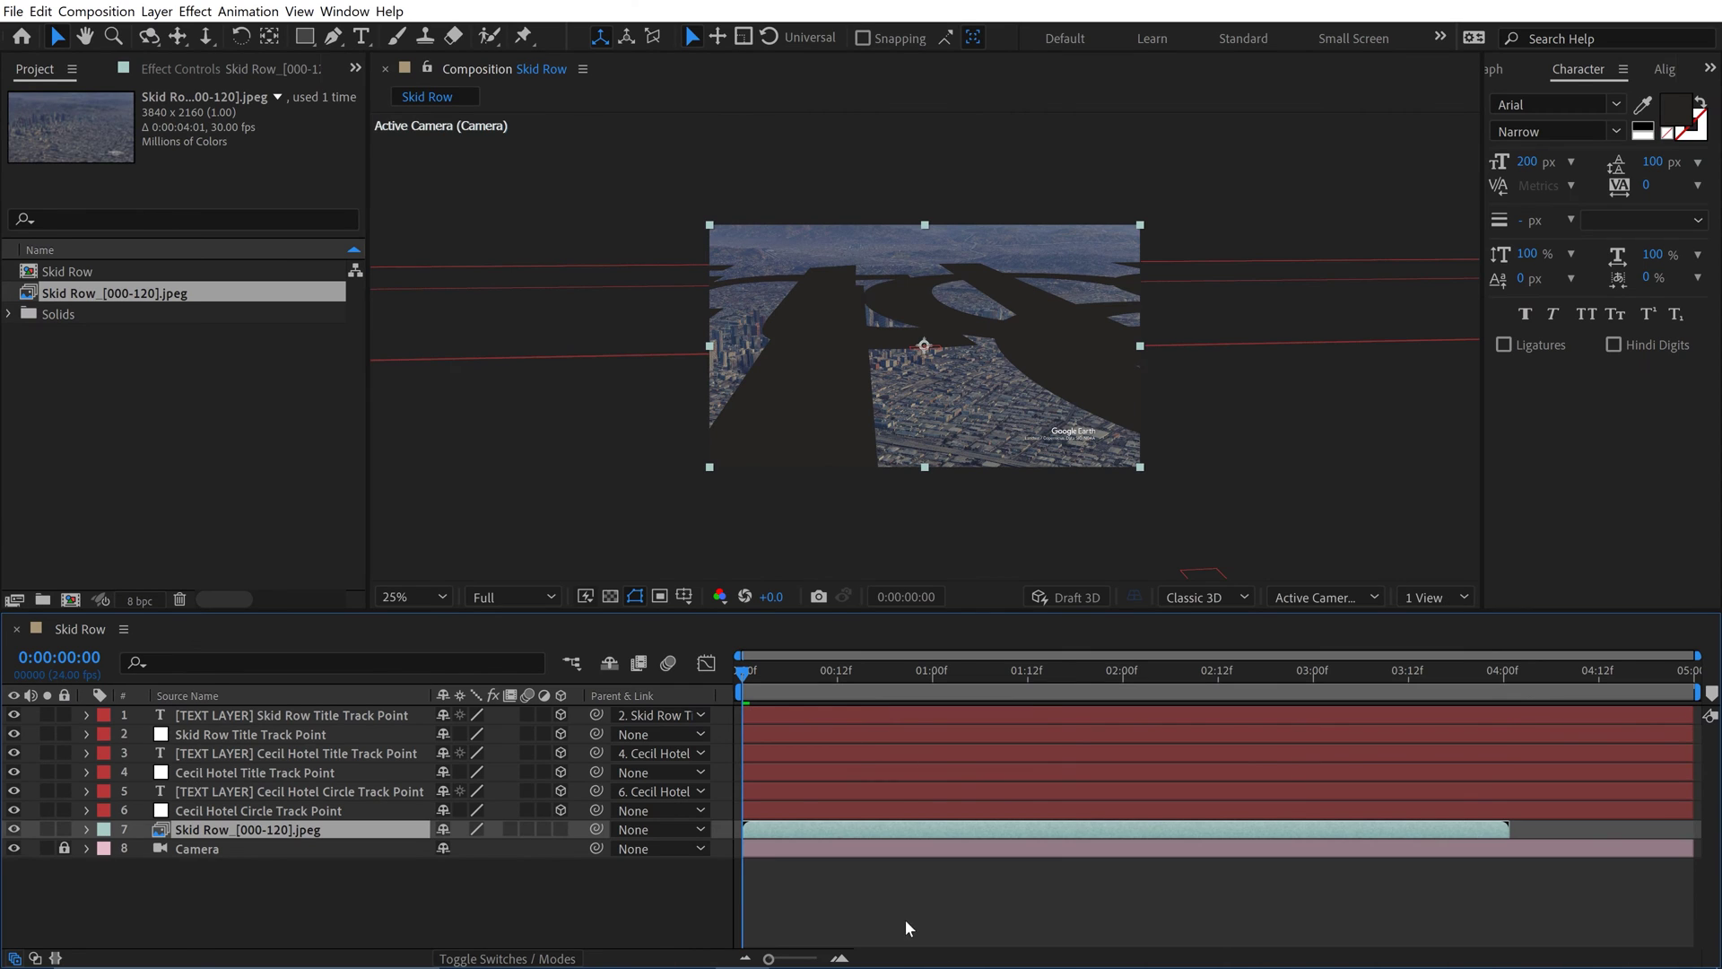
{"action": "left_click", "coordinate": [905, 928]}
{"action": "left_click", "coordinate": [773, 670]}
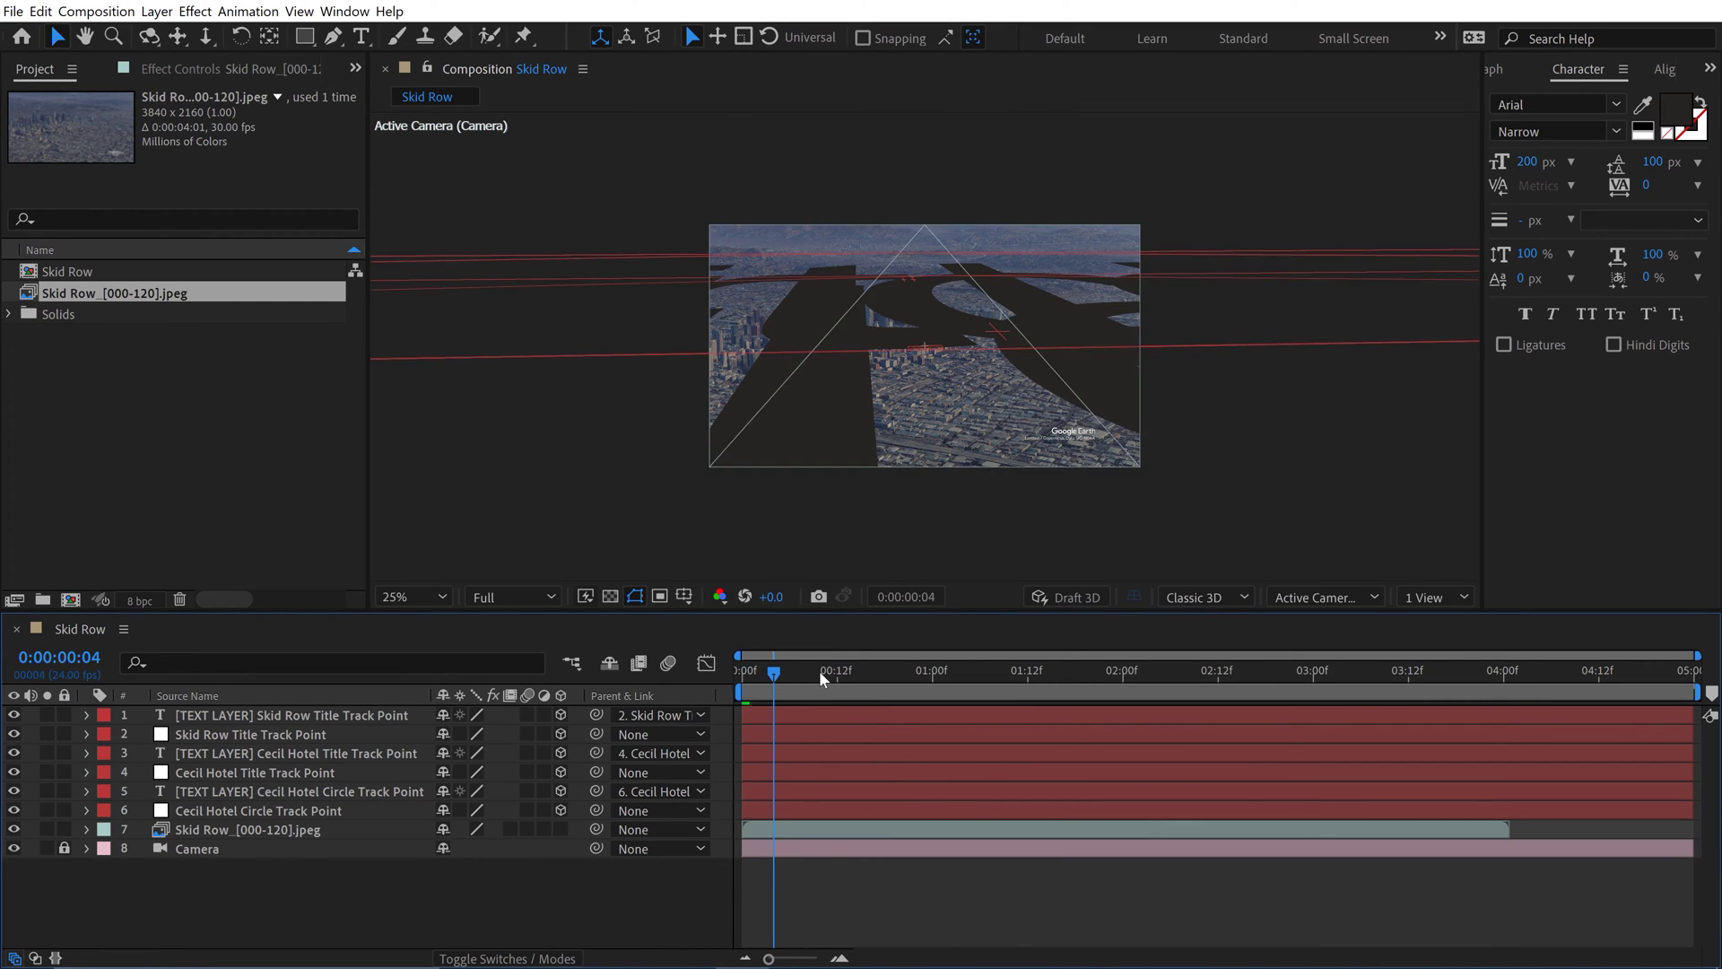
{"action": "left_click_drag", "start_coordinate": [820, 670], "coordinate": [906, 667]}
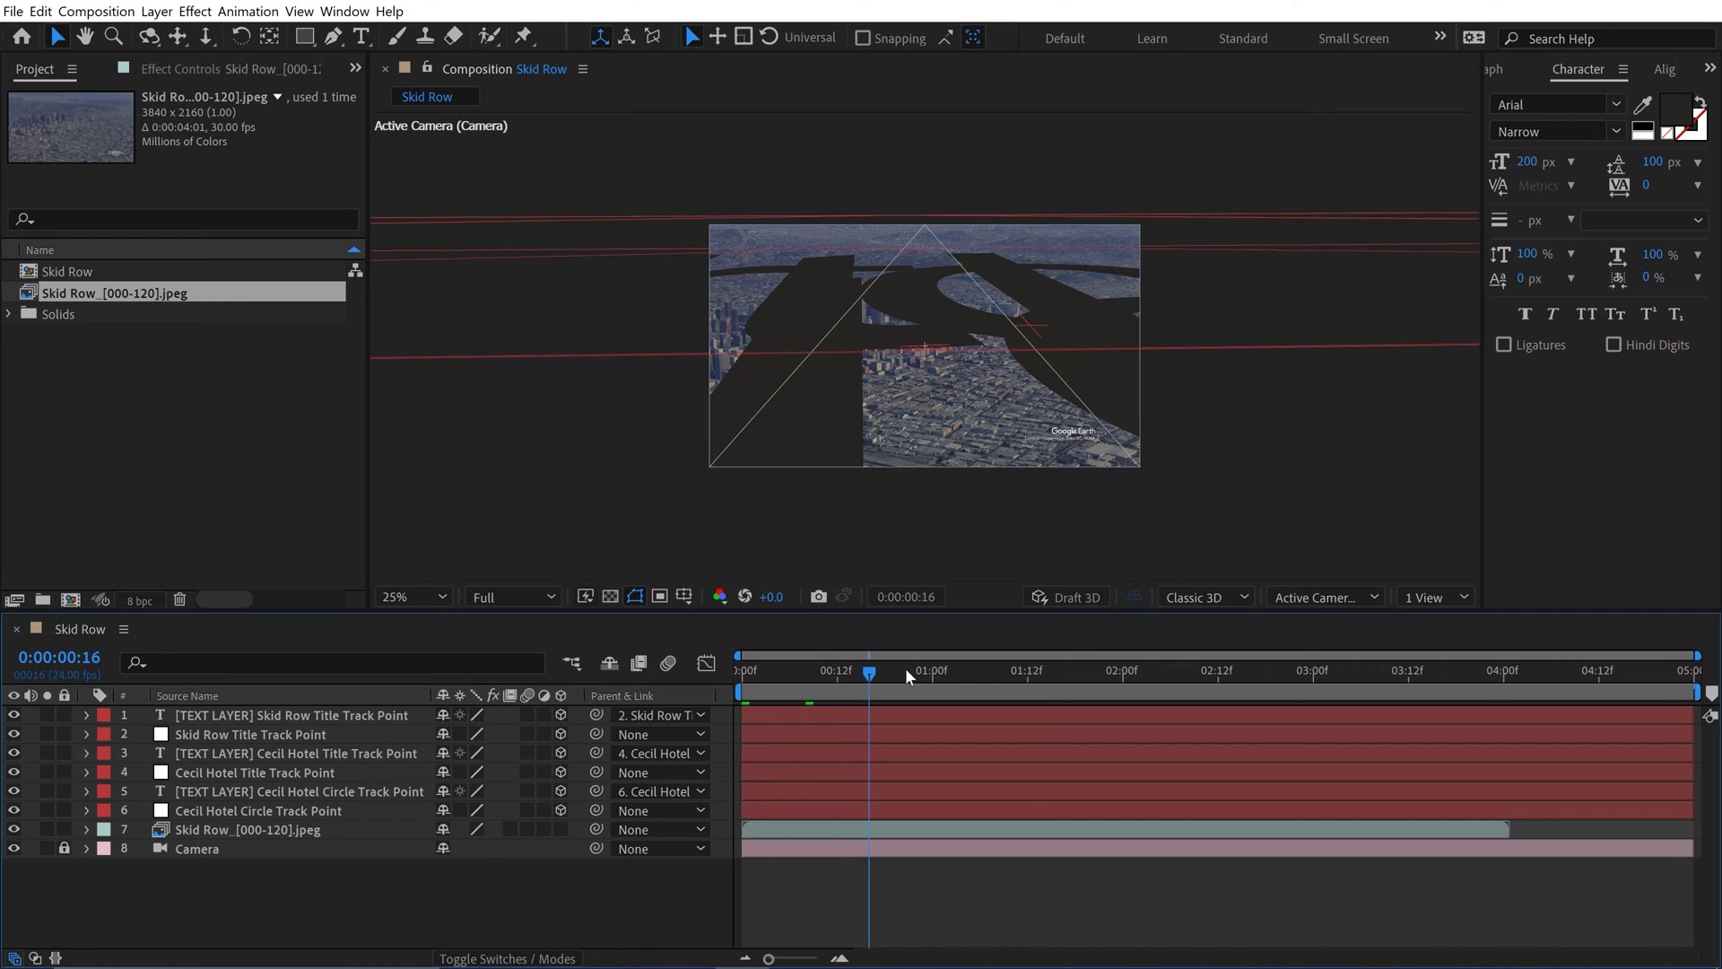
Delete the three [TEXT LAYER] layers for the Skid Row Title, Cecil Hotel Title and Cecil Hotel Circle track points
{"action": "left_click", "coordinate": [190, 714]}
{"action": "left_click", "coordinate": [191, 752], "text": "ctrl"}
{"action": "left_click", "coordinate": [190, 791], "text": "ctrl"}
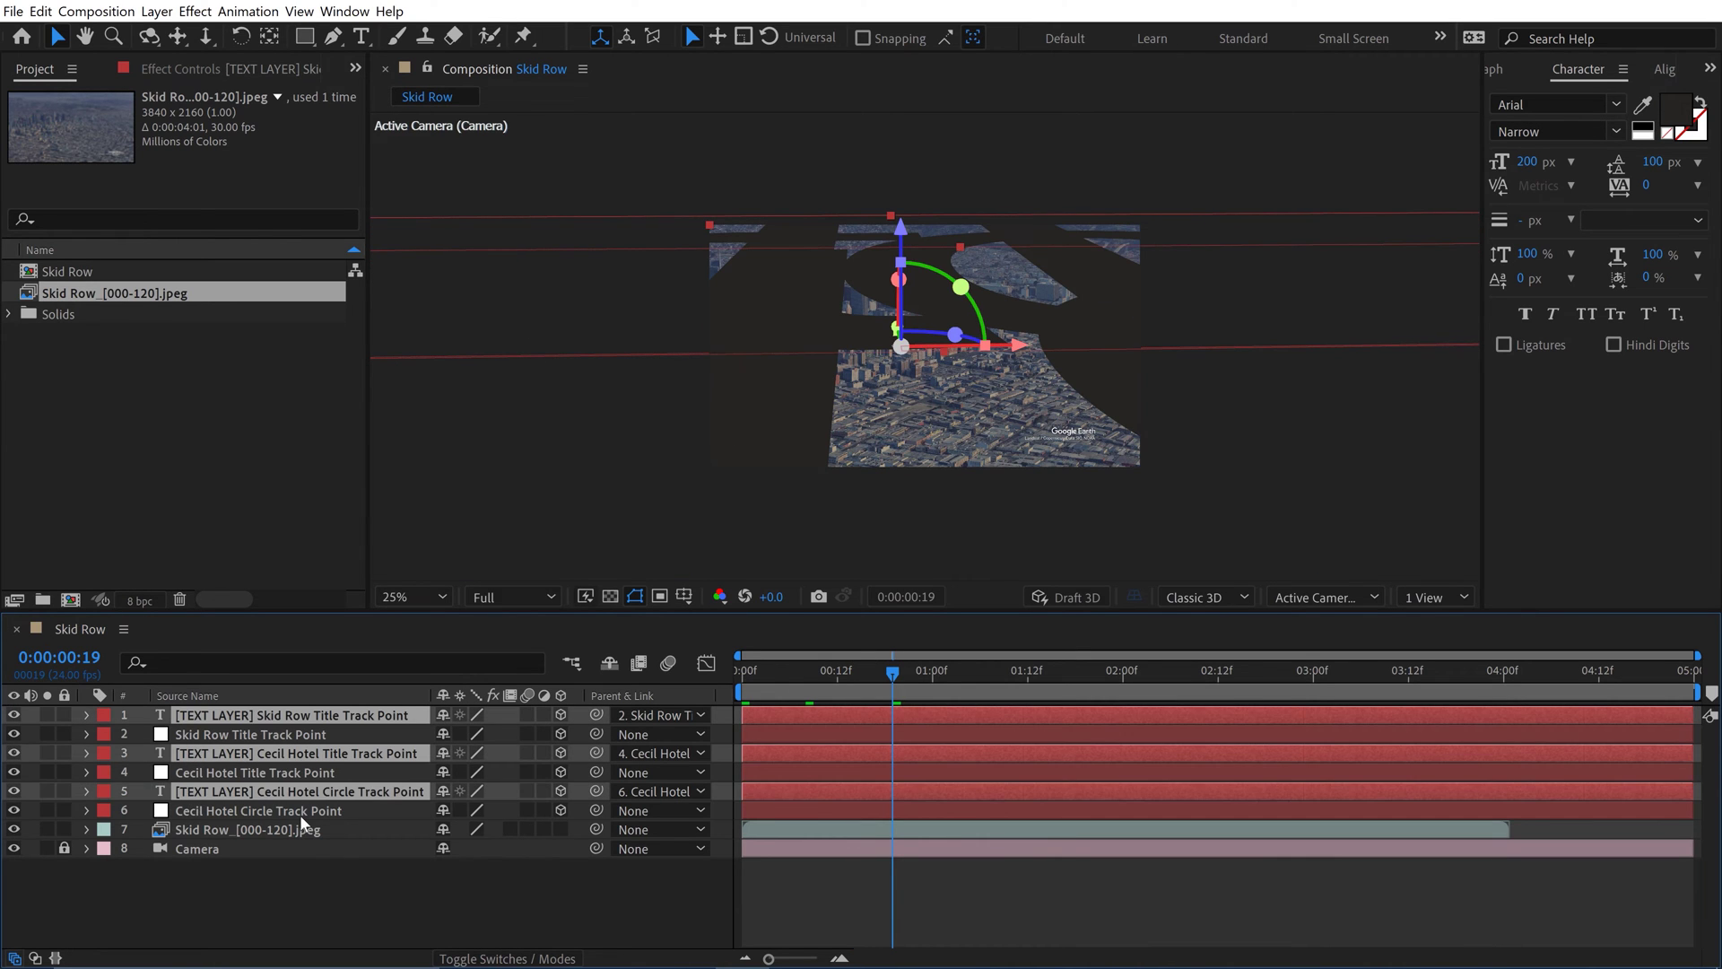
{"action": "key", "text": "Delete"}
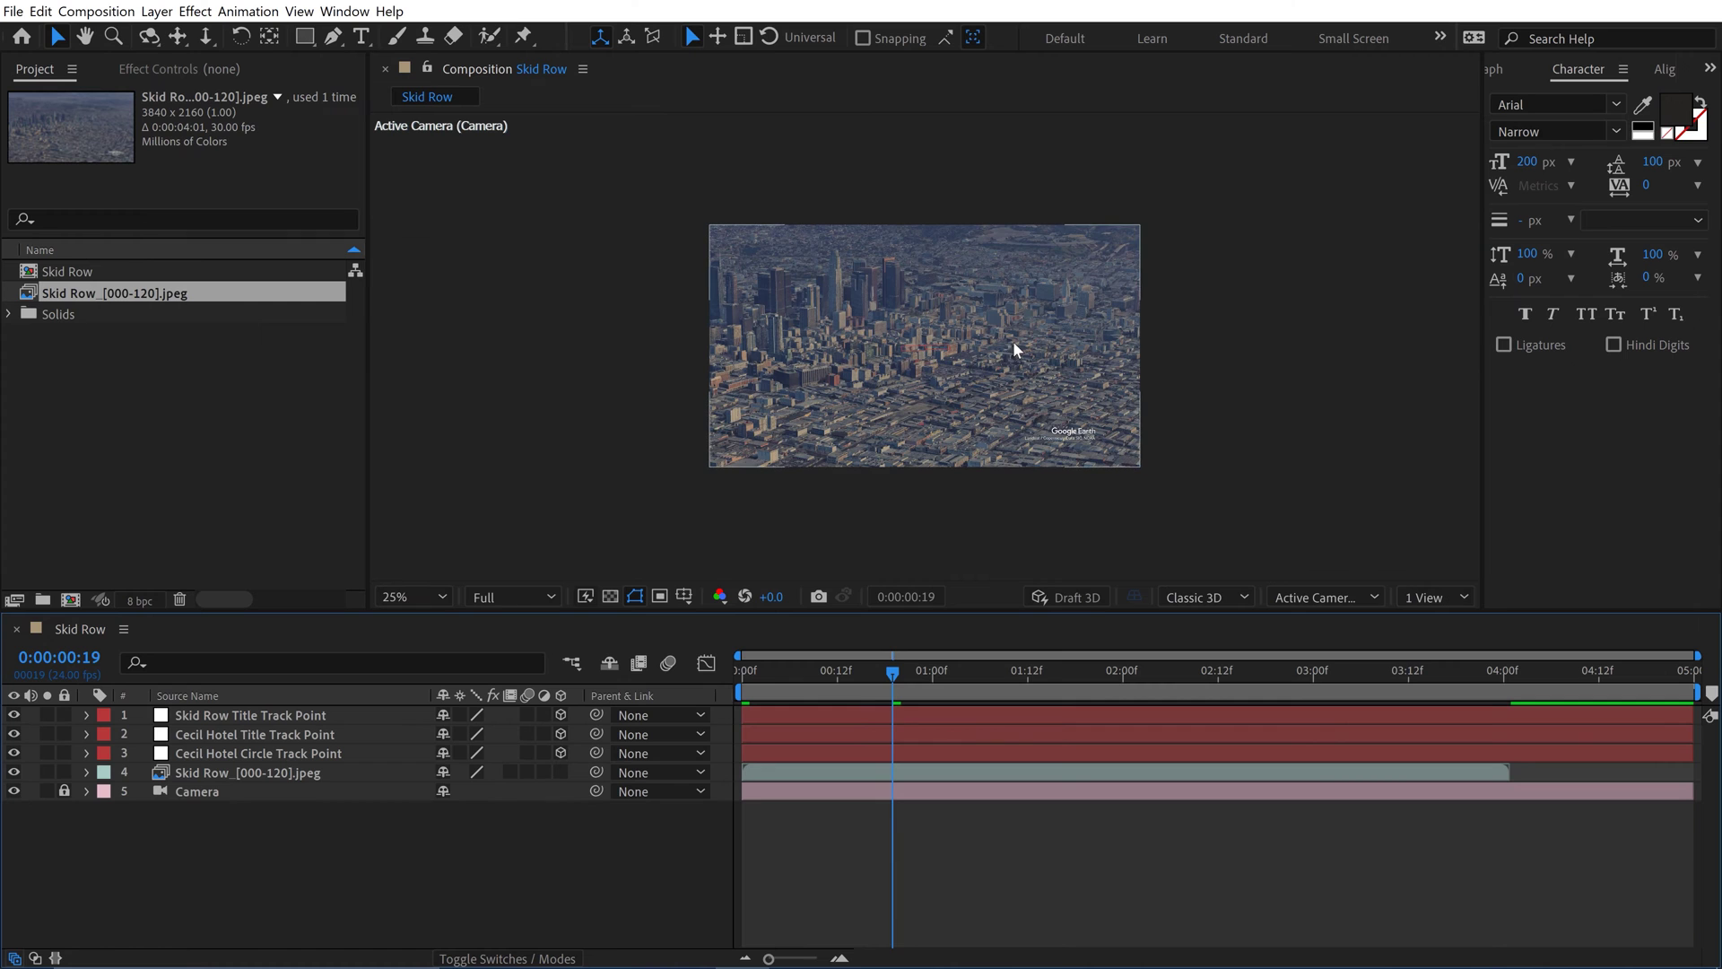
{"action": "key", "text": "period"}
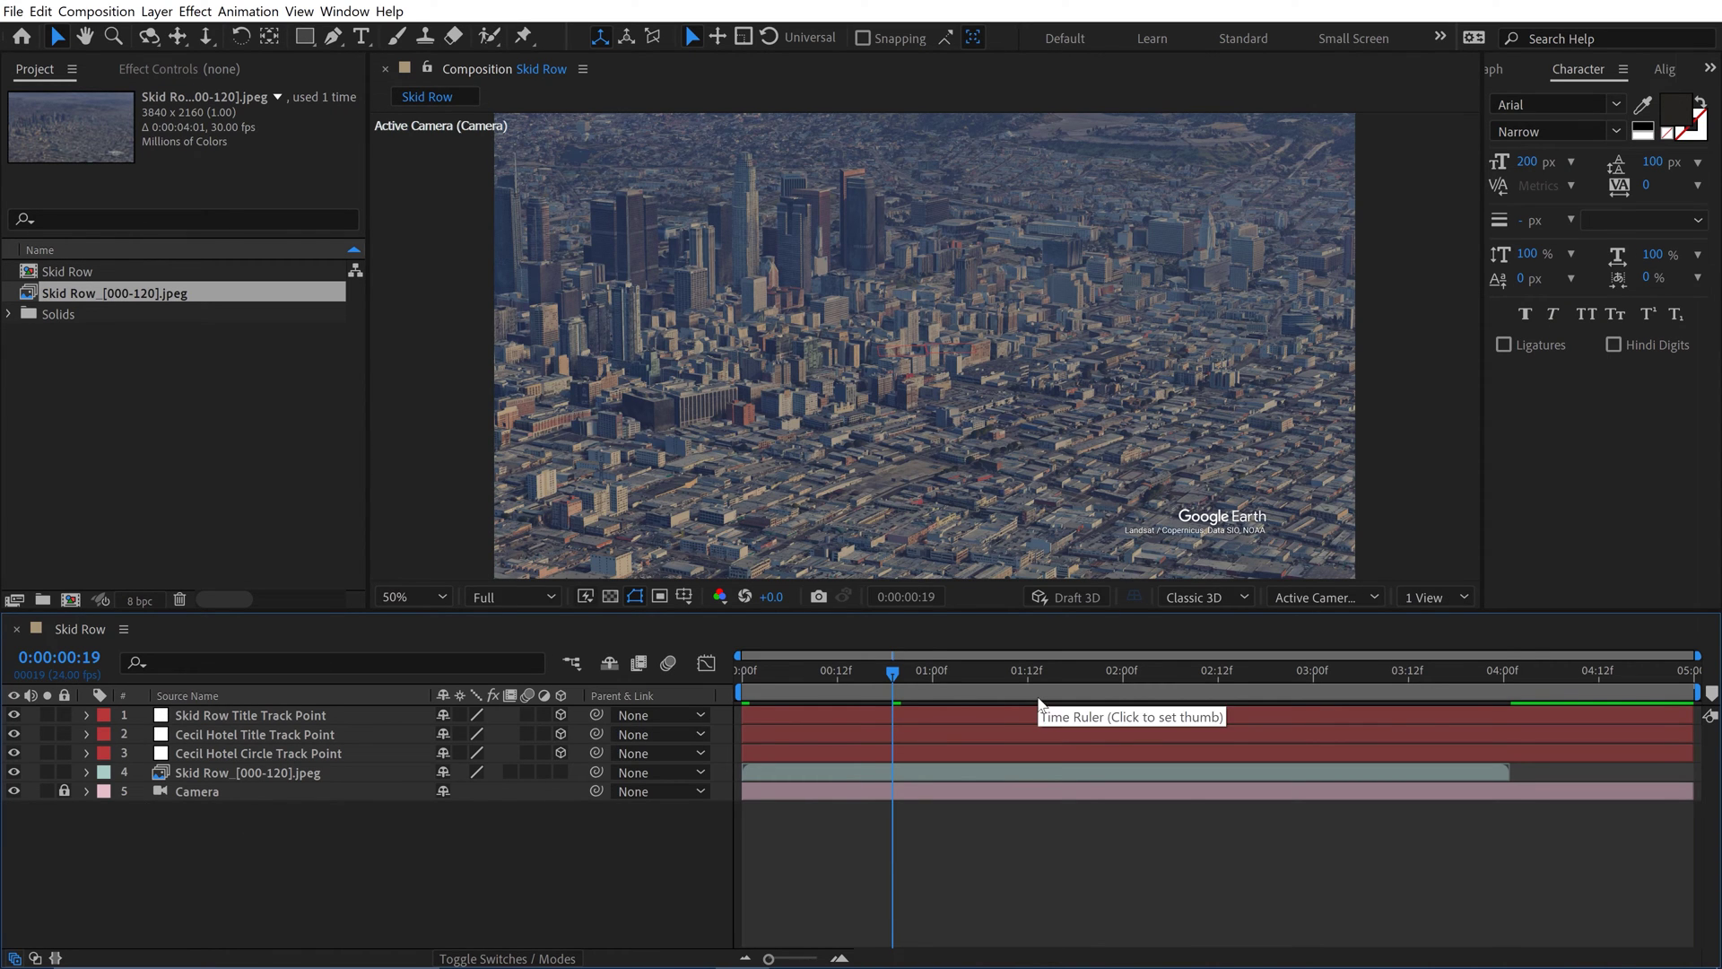
Interpret the Skid Row_[000-120].jpeg sequence at 24 frames per second and extend its layer to the end of the composition
{"action": "left_click", "coordinate": [185, 768]}
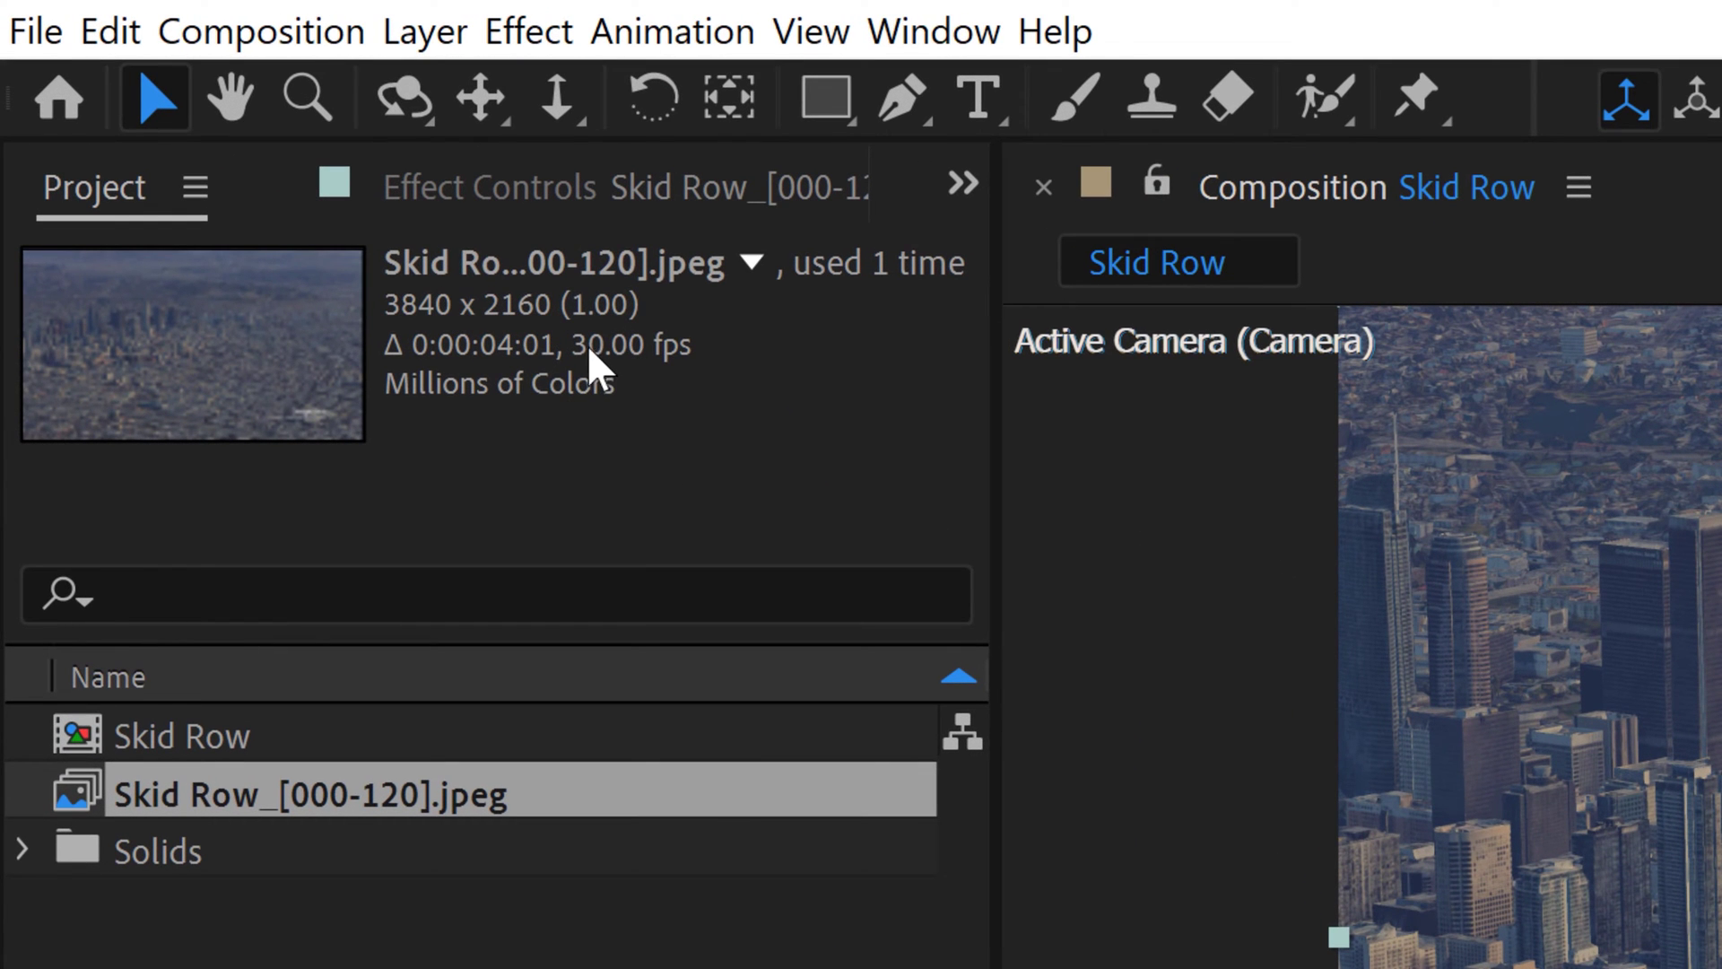
{"action": "left_click", "coordinate": [175, 804]}
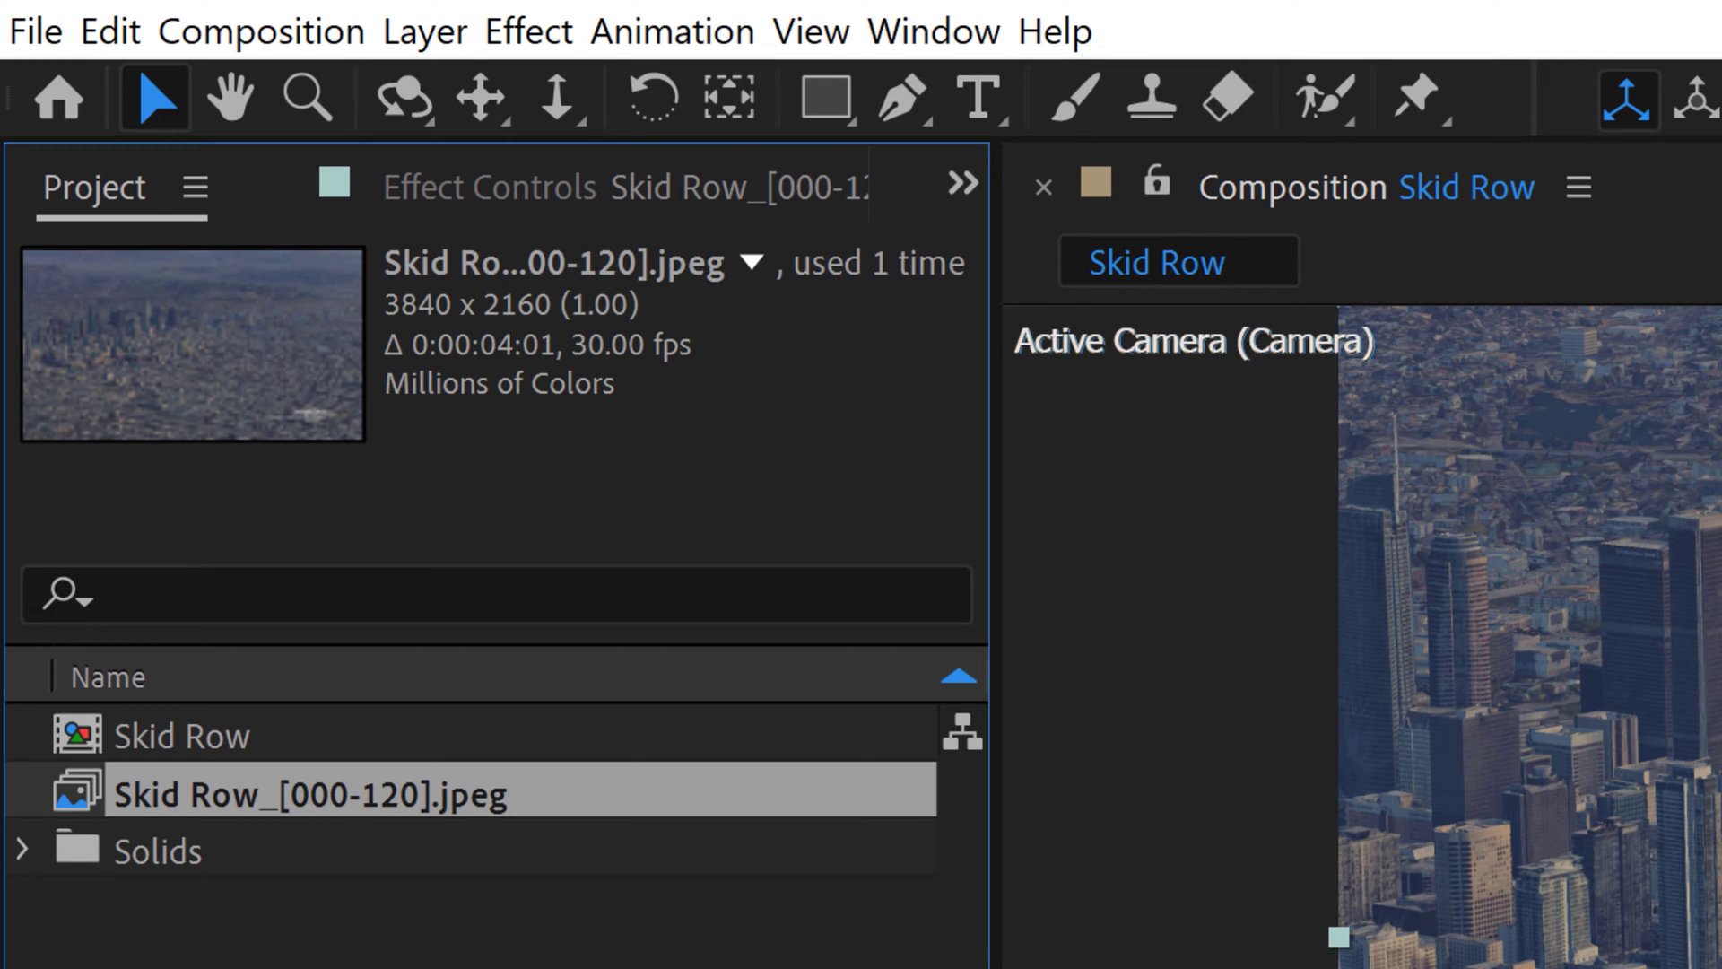
{"action": "right_click", "coordinate": [82, 779]}
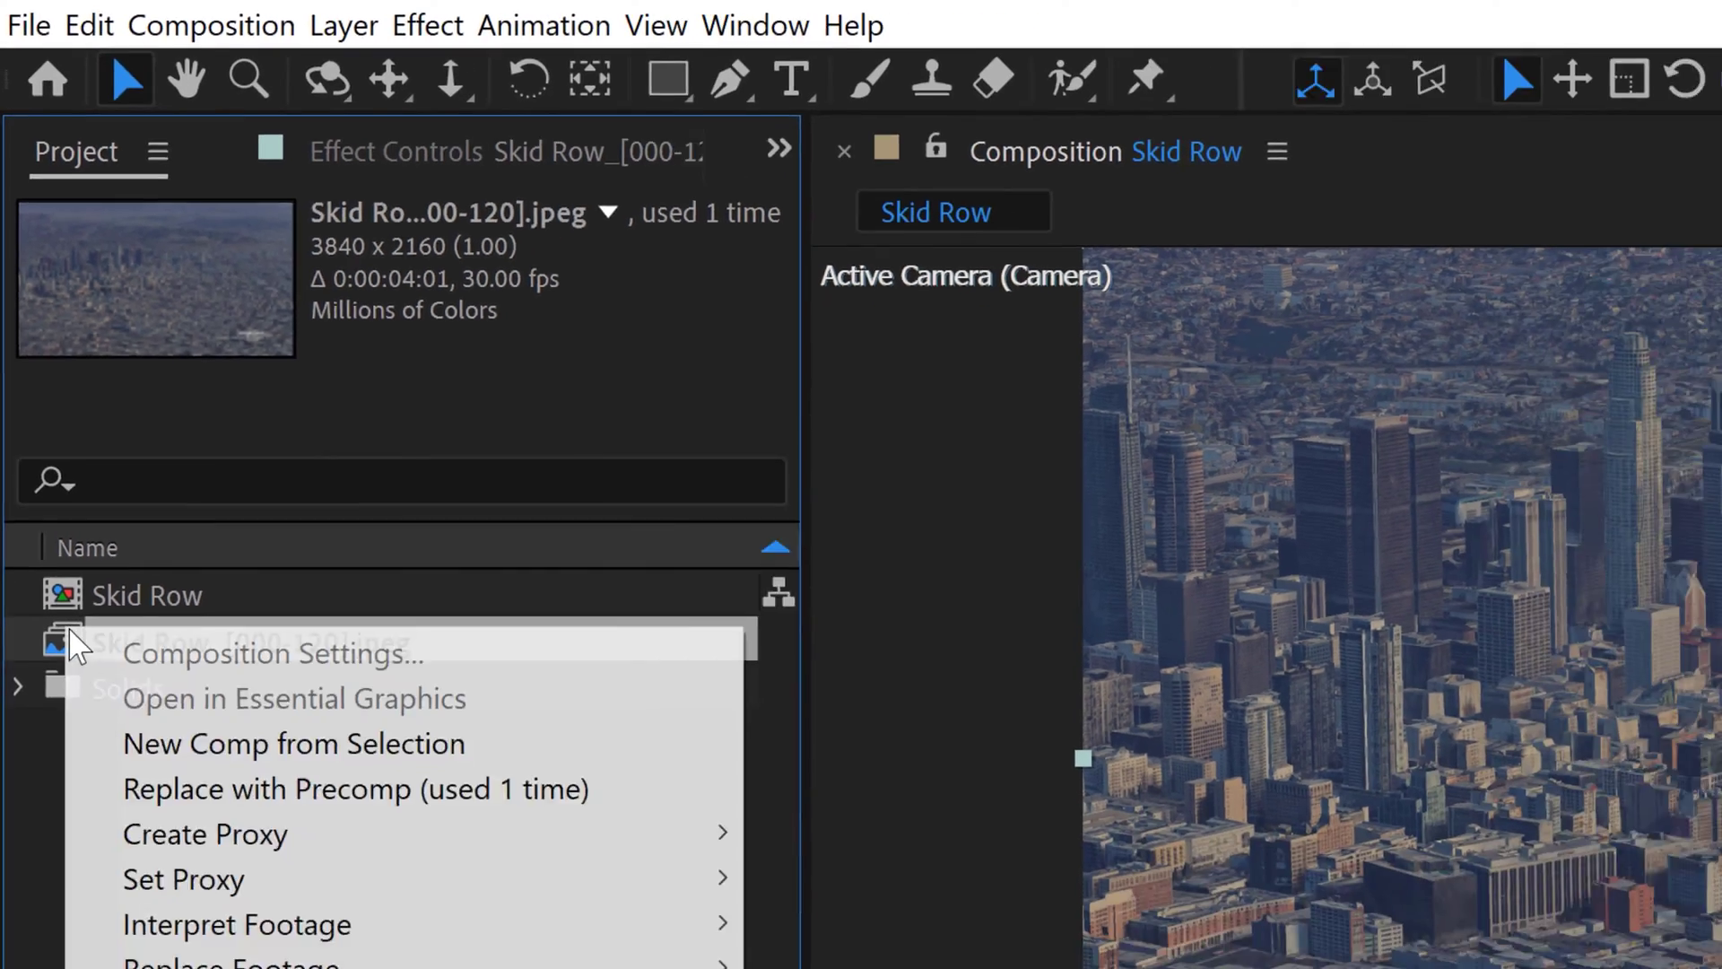
{"action": "mouse_move", "coordinate": [168, 632]}
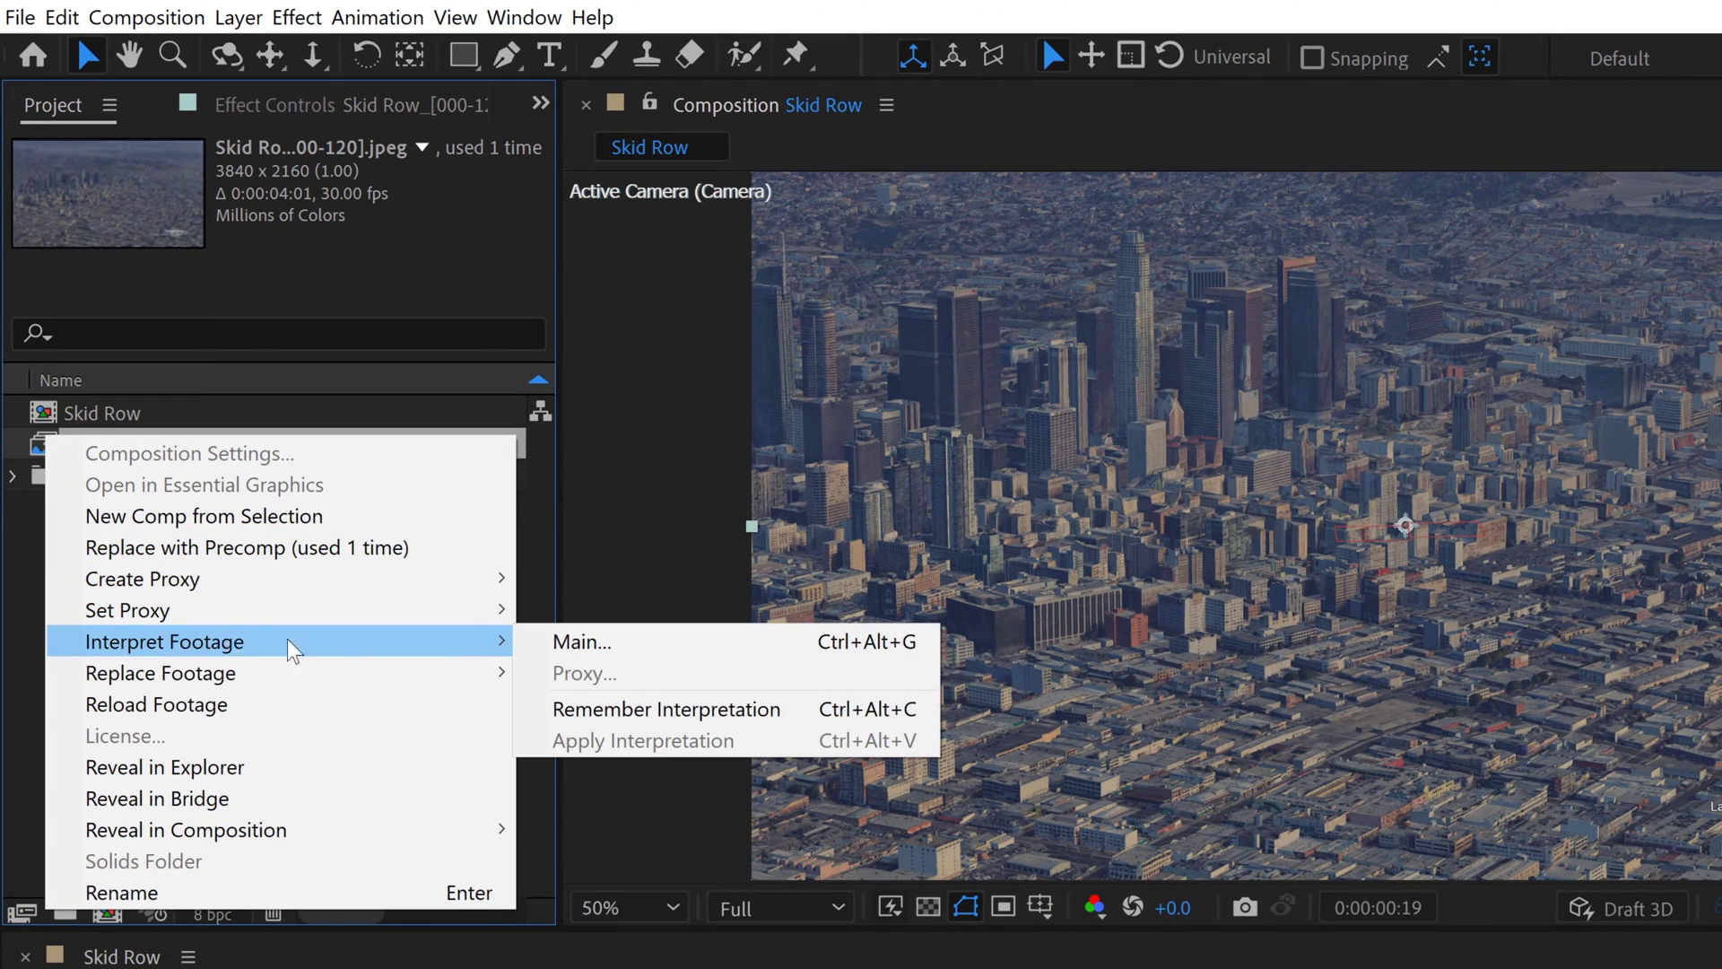
{"action": "left_click", "coordinate": [592, 643]}
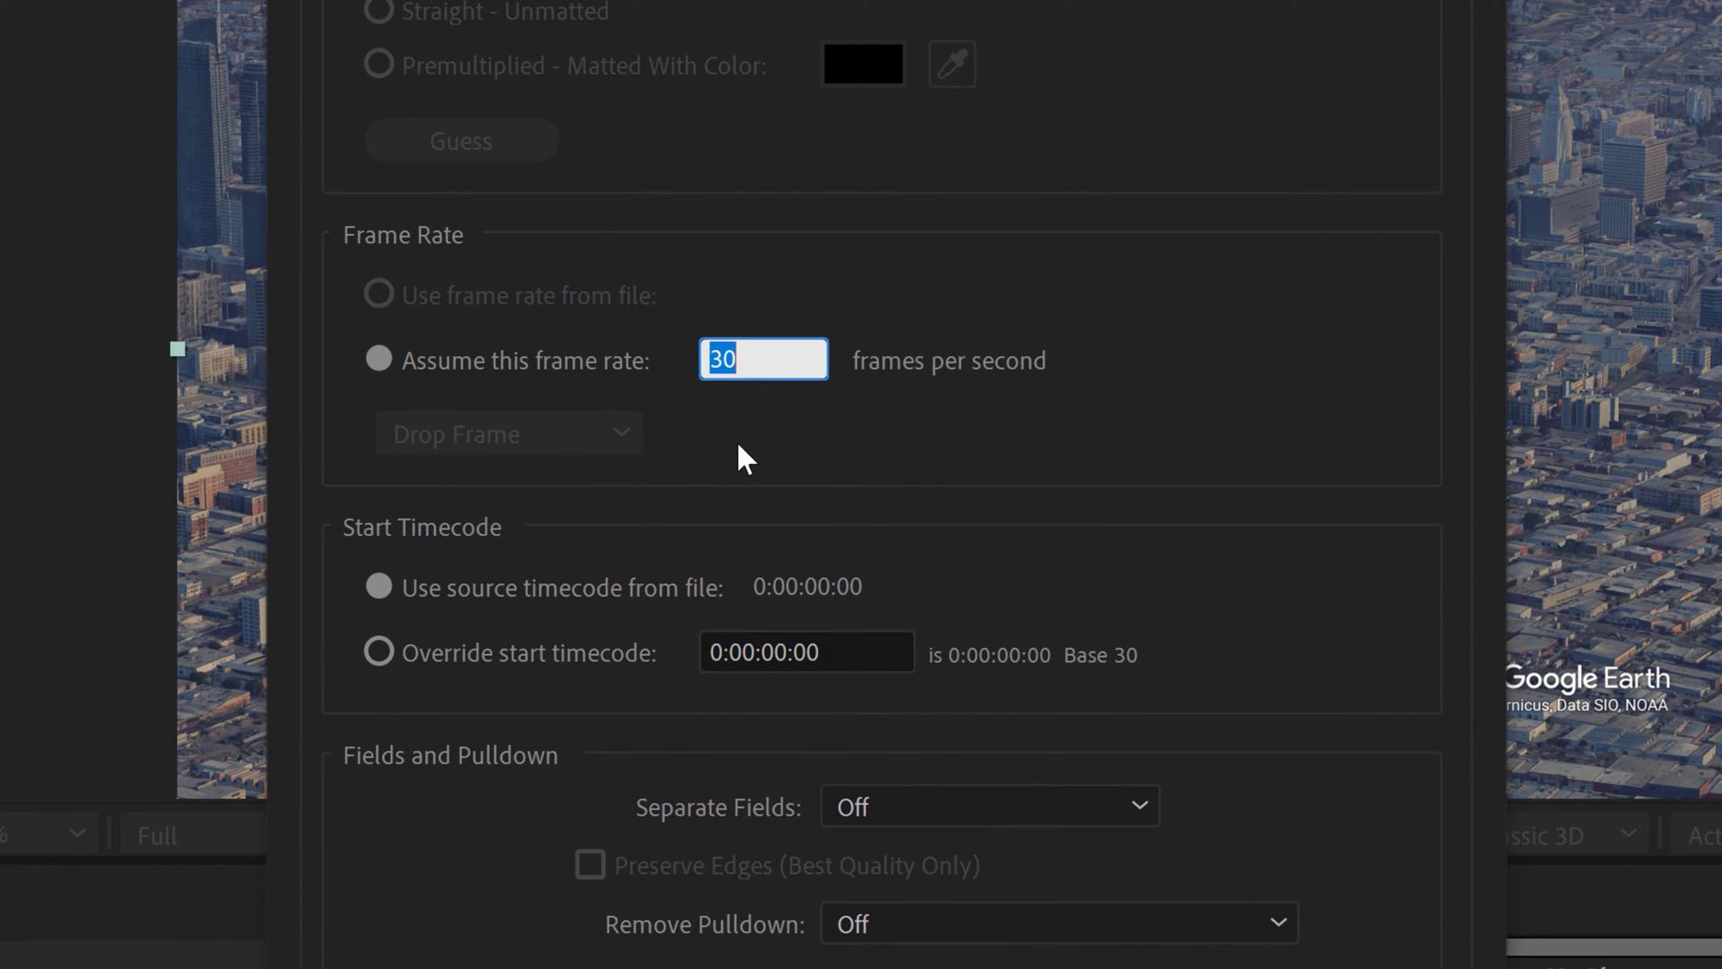
{"action": "type", "text": "24"}
{"action": "key", "text": "Return"}
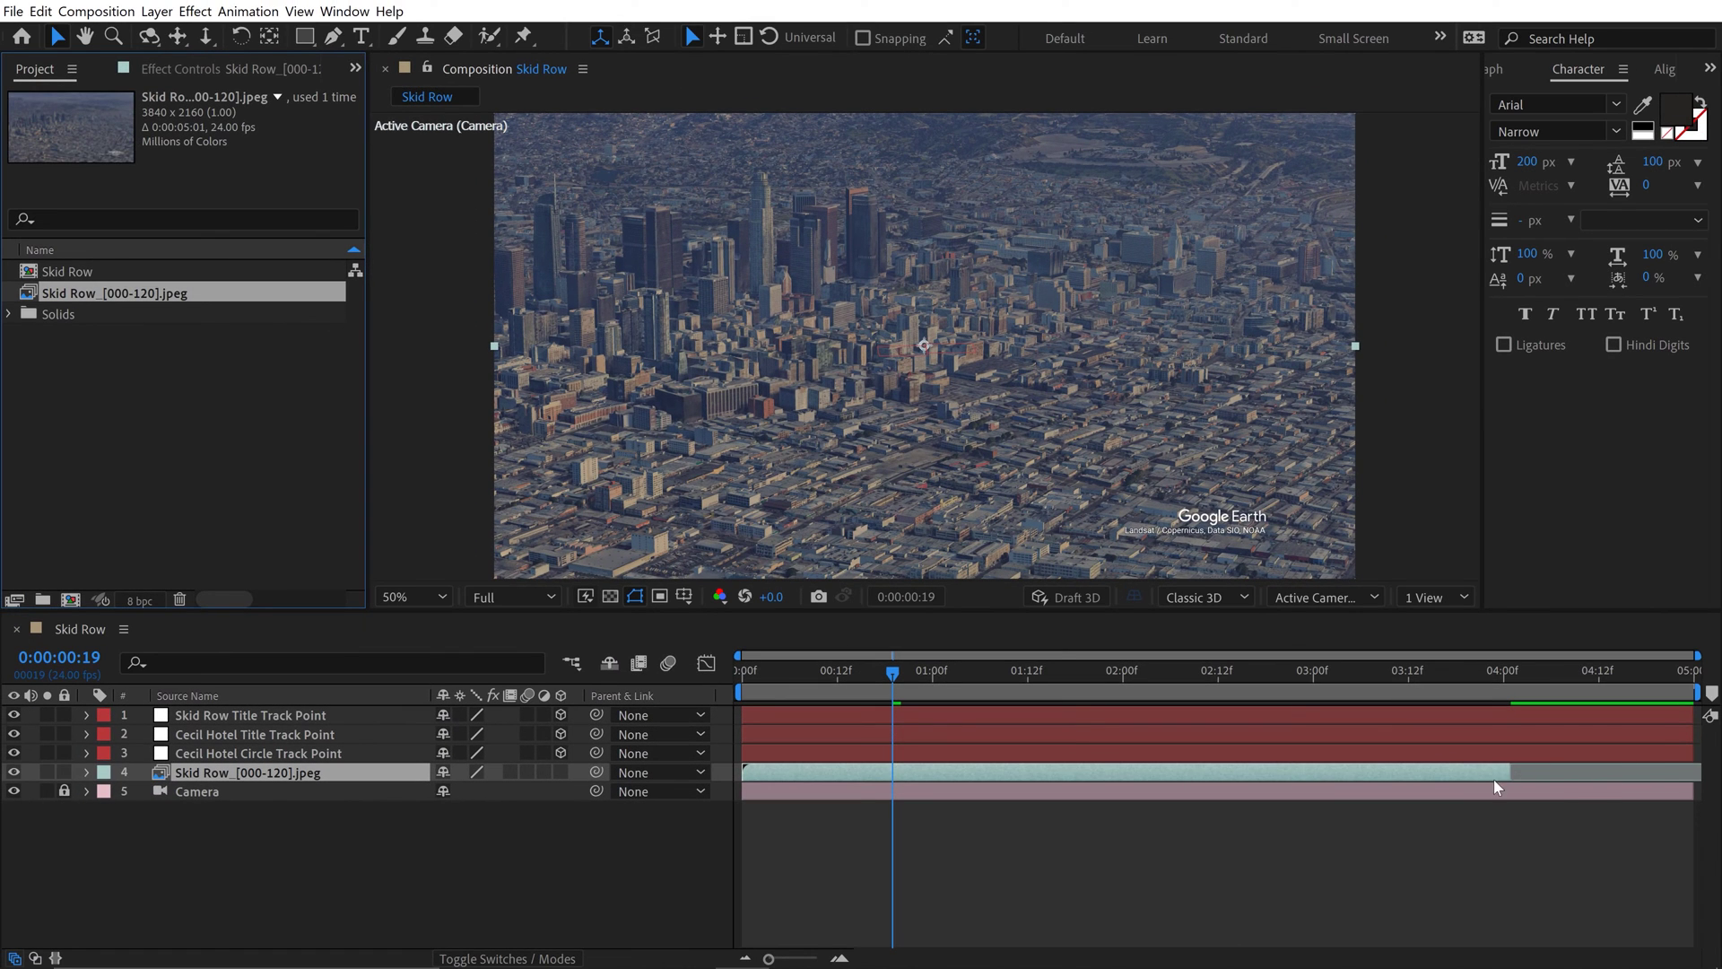
{"action": "left_click_drag", "start_coordinate": [1510, 773], "coordinate": [1713, 773]}
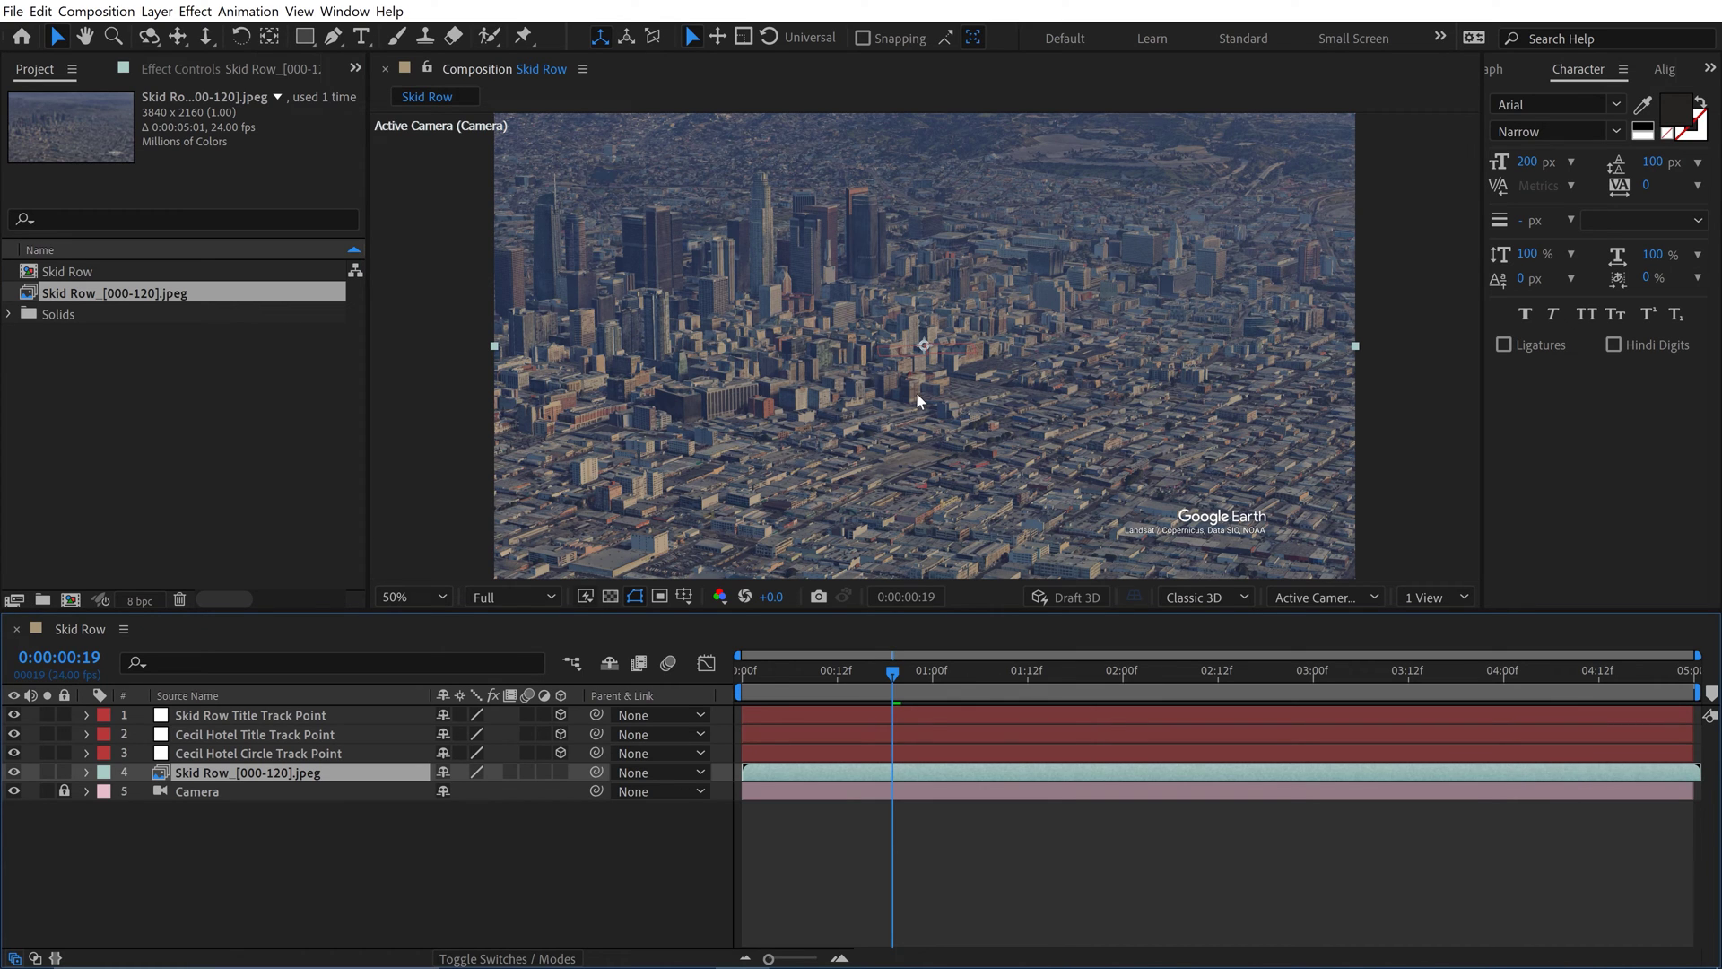
Check the sequence footage frame rate in the Import preferences and close them without changes
{"action": "left_click", "coordinate": [40, 11]}
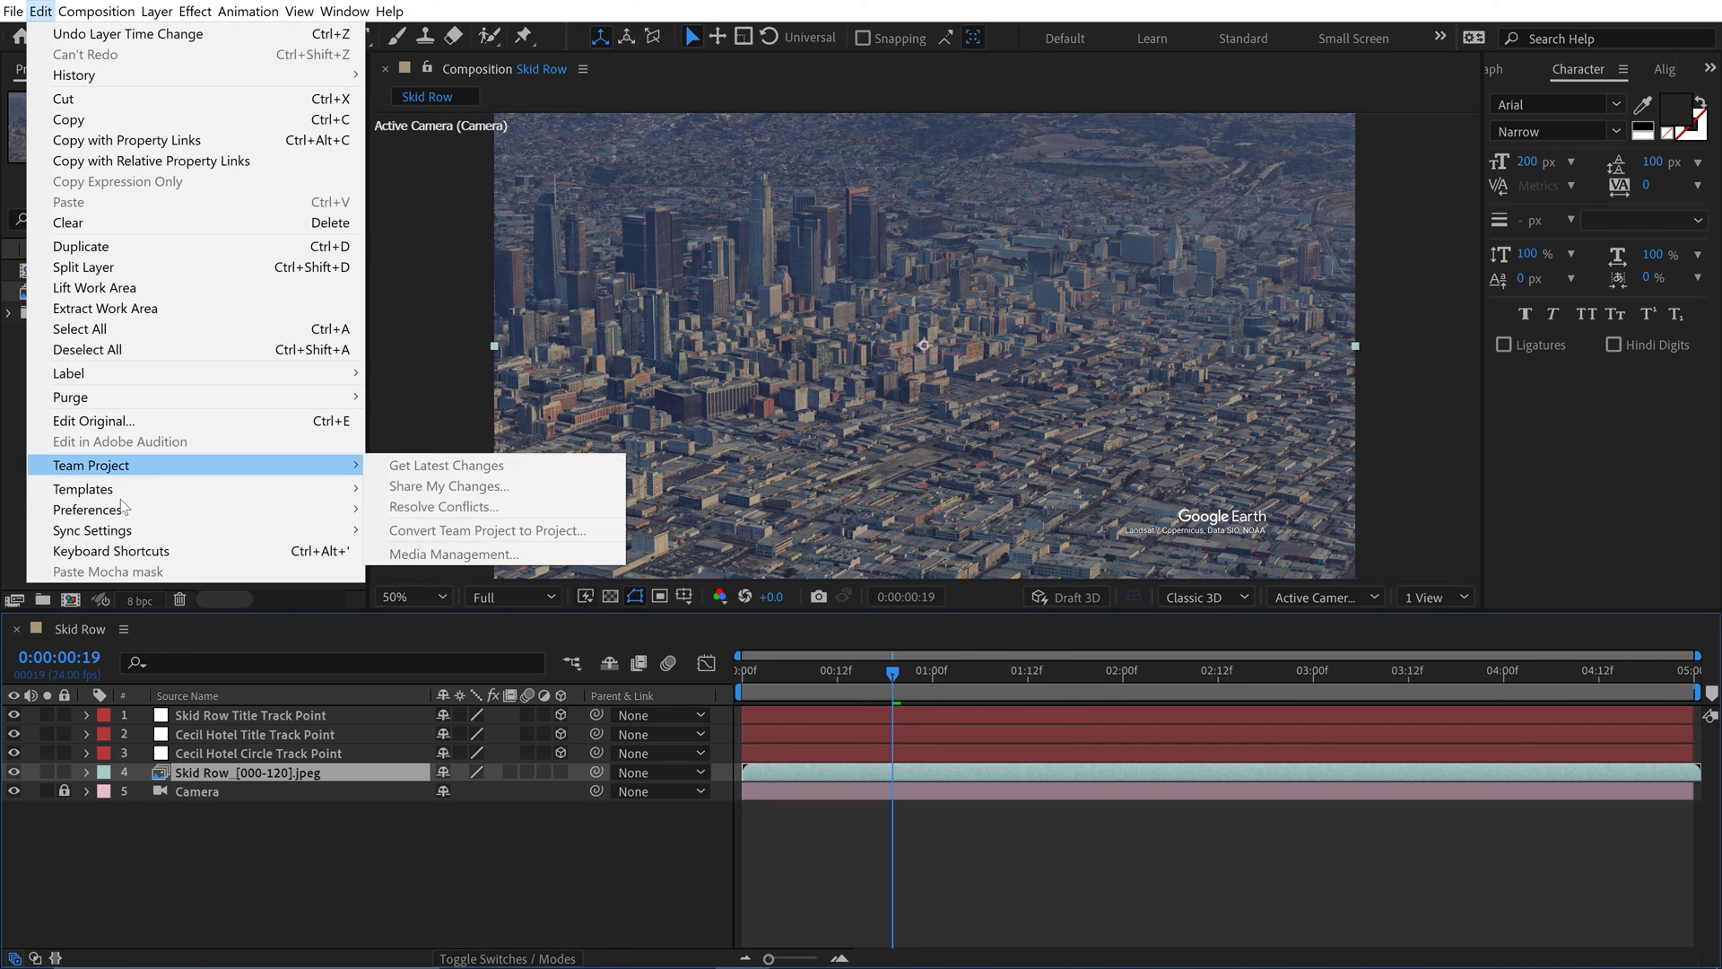
{"action": "mouse_move", "coordinate": [130, 510]}
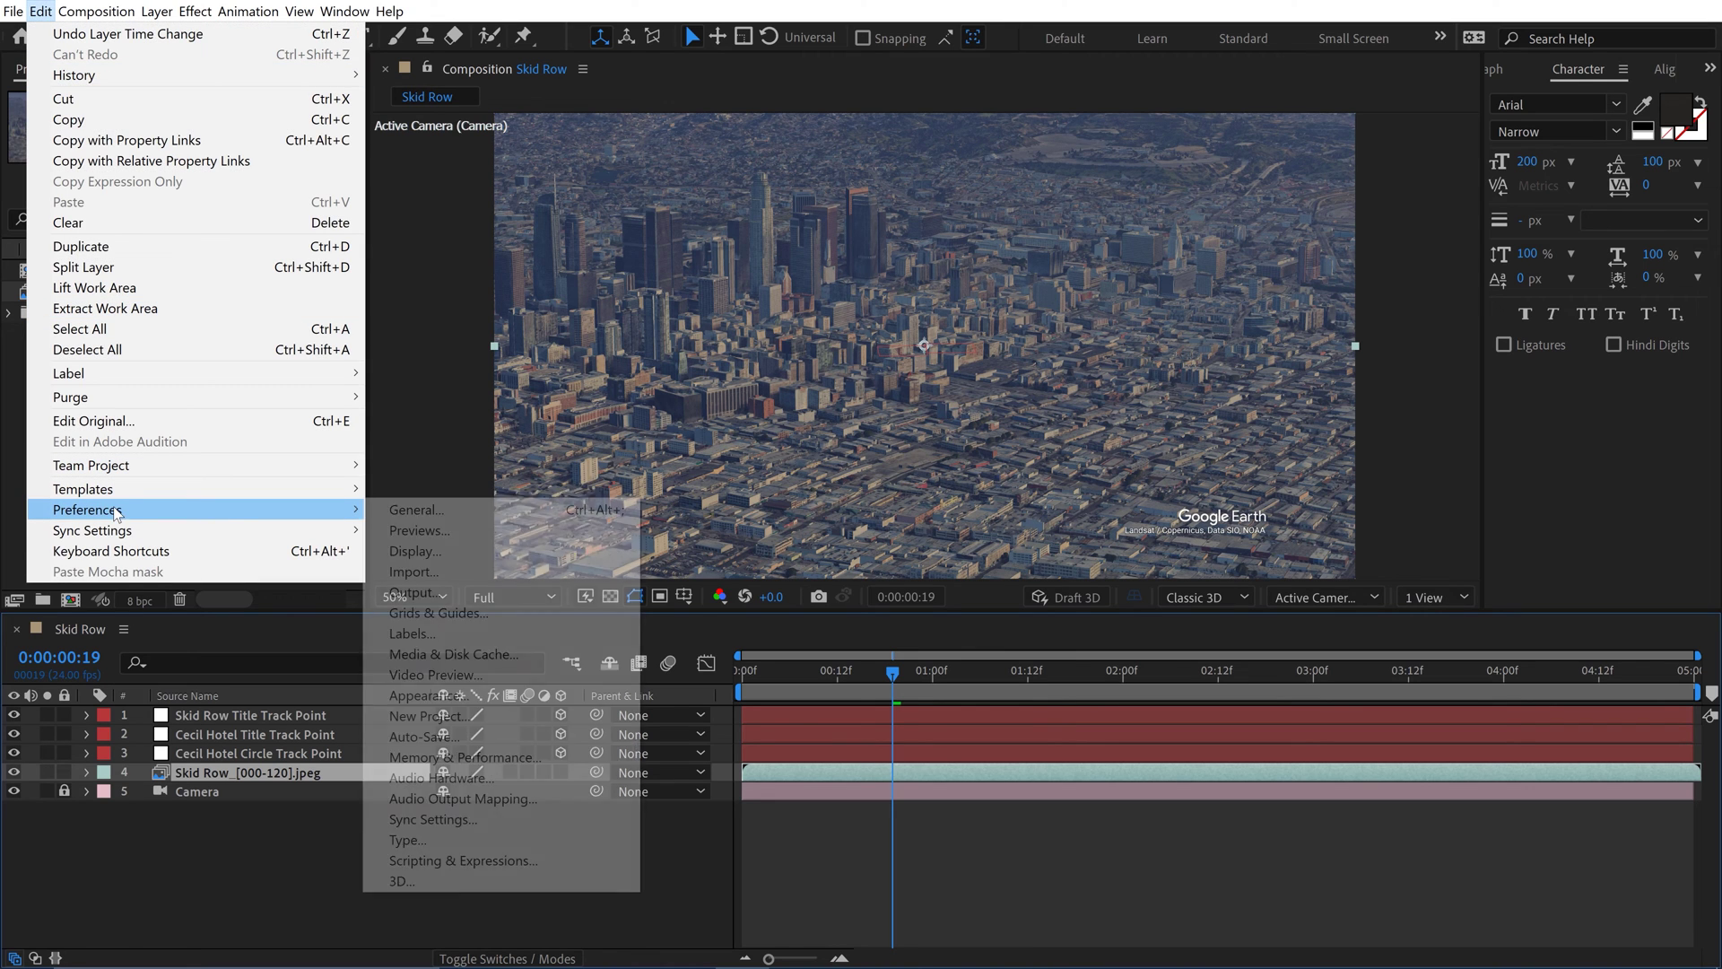
{"action": "left_click", "coordinate": [407, 571]}
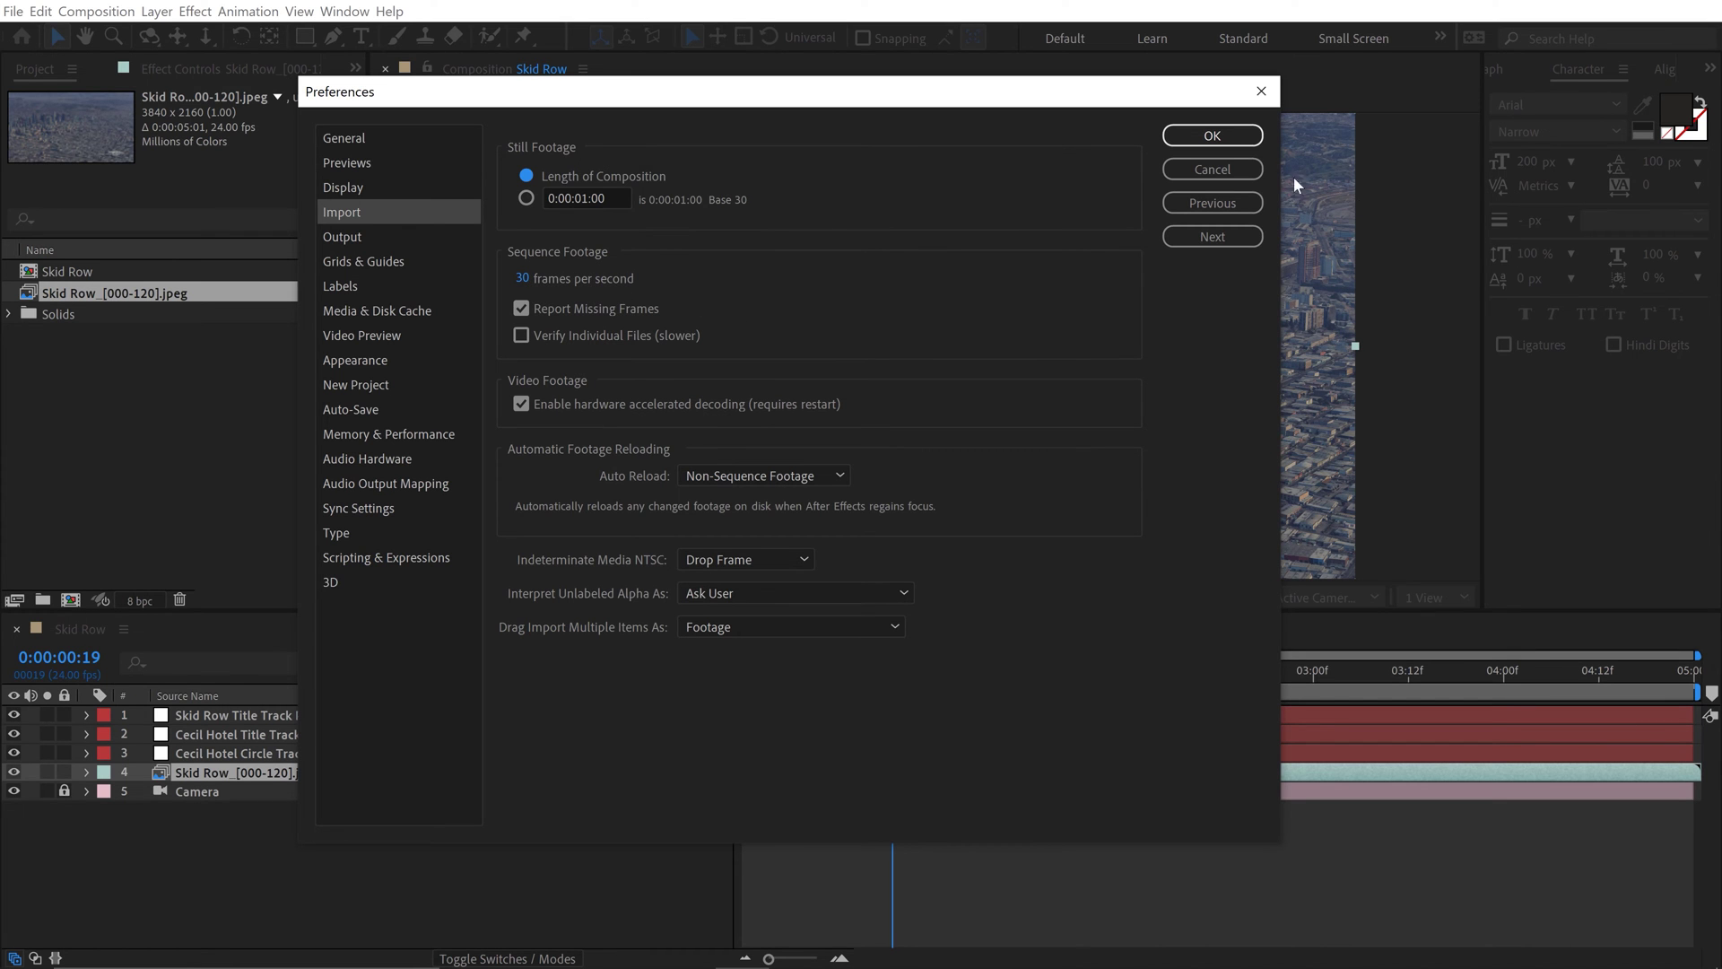
{"action": "left_click", "coordinate": [1206, 168]}
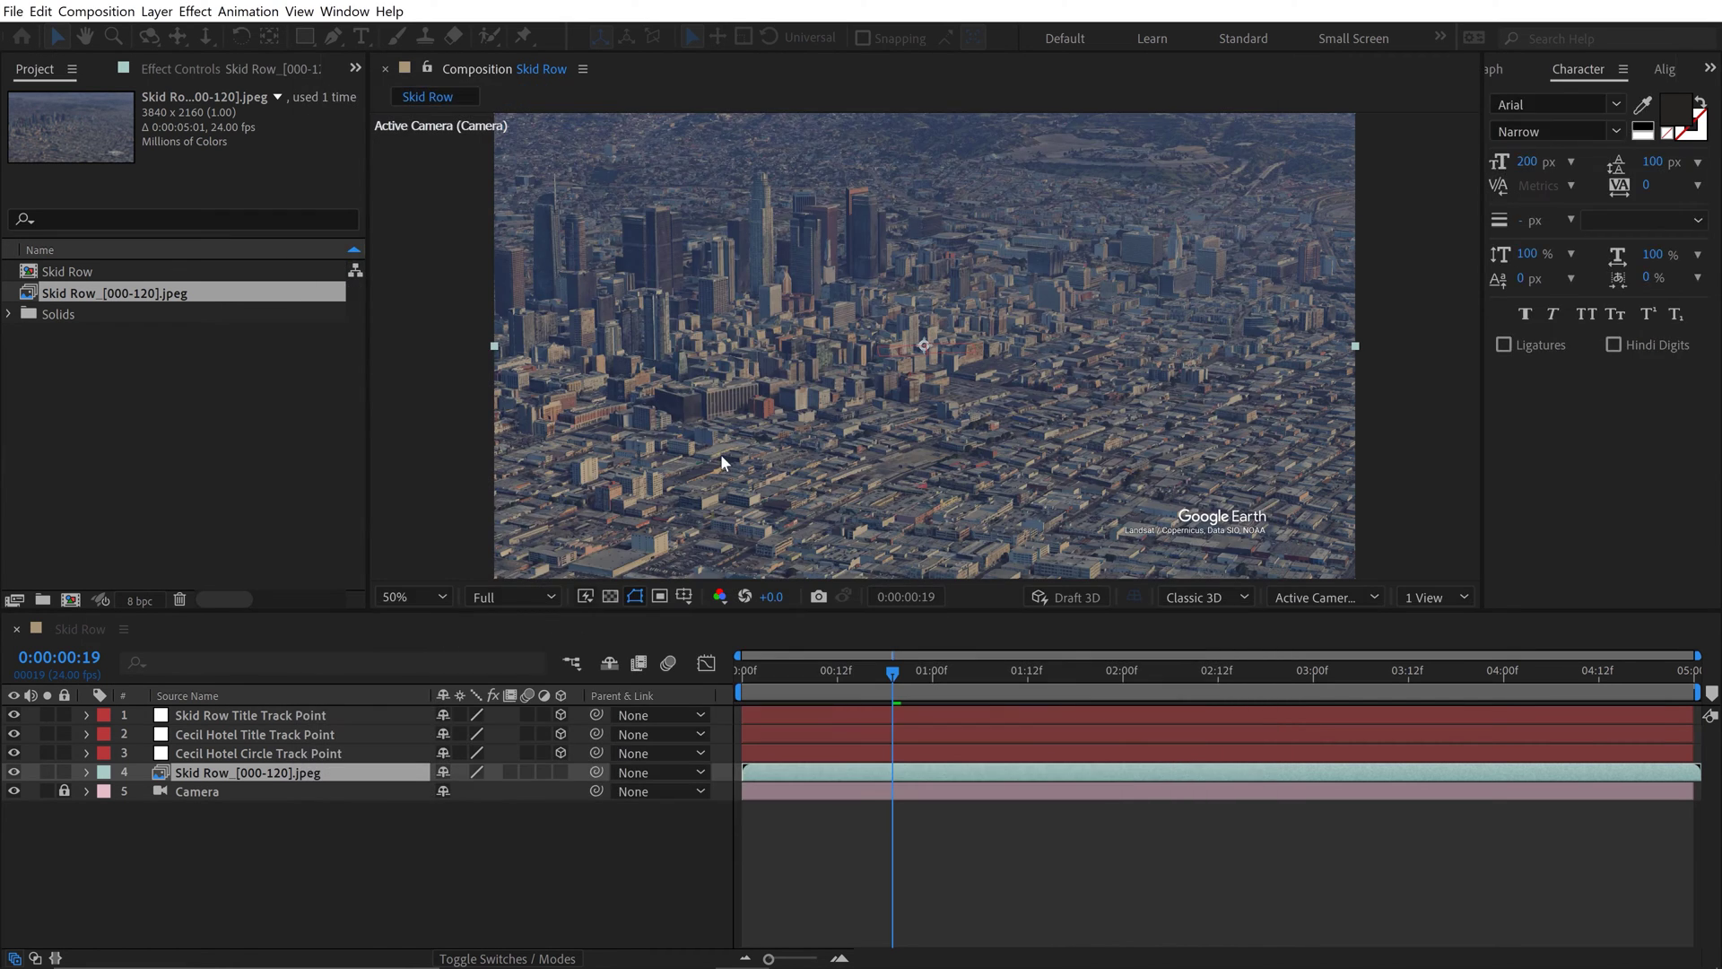
Preview the composition from the first frame and stop playback at 0:00:01:06
{"action": "left_click", "coordinate": [206, 852]}
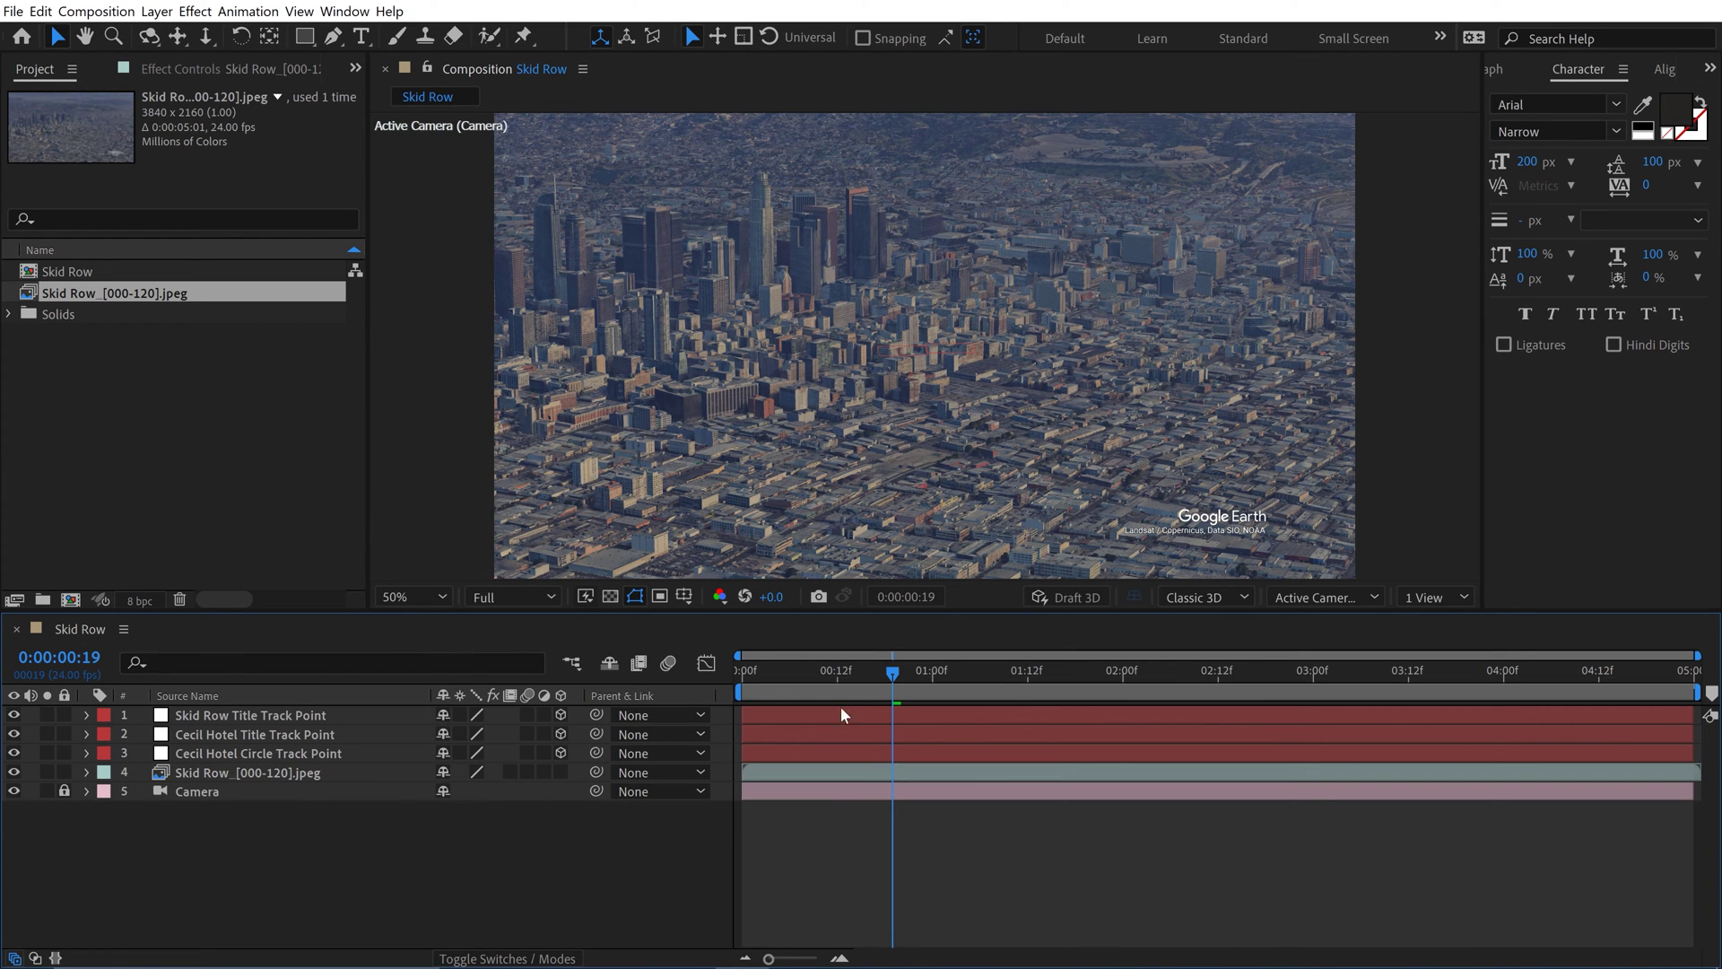
{"action": "left_click_drag", "start_coordinate": [805, 678], "coordinate": [701, 680]}
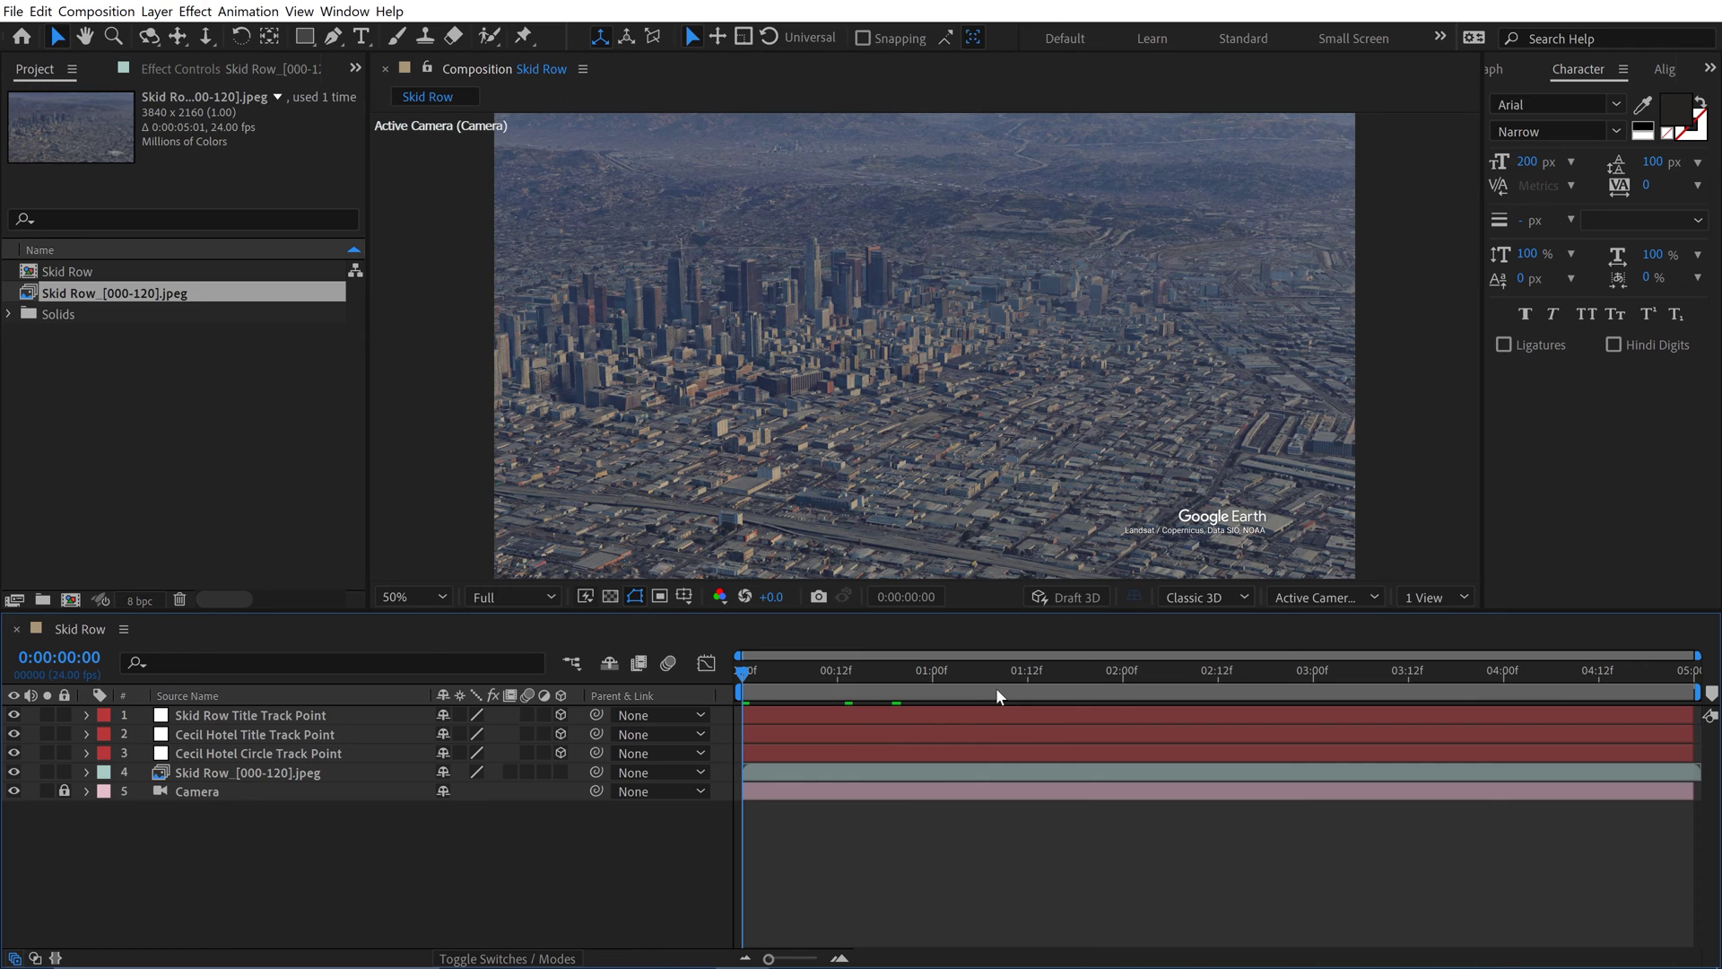
{"action": "key", "text": "space"}
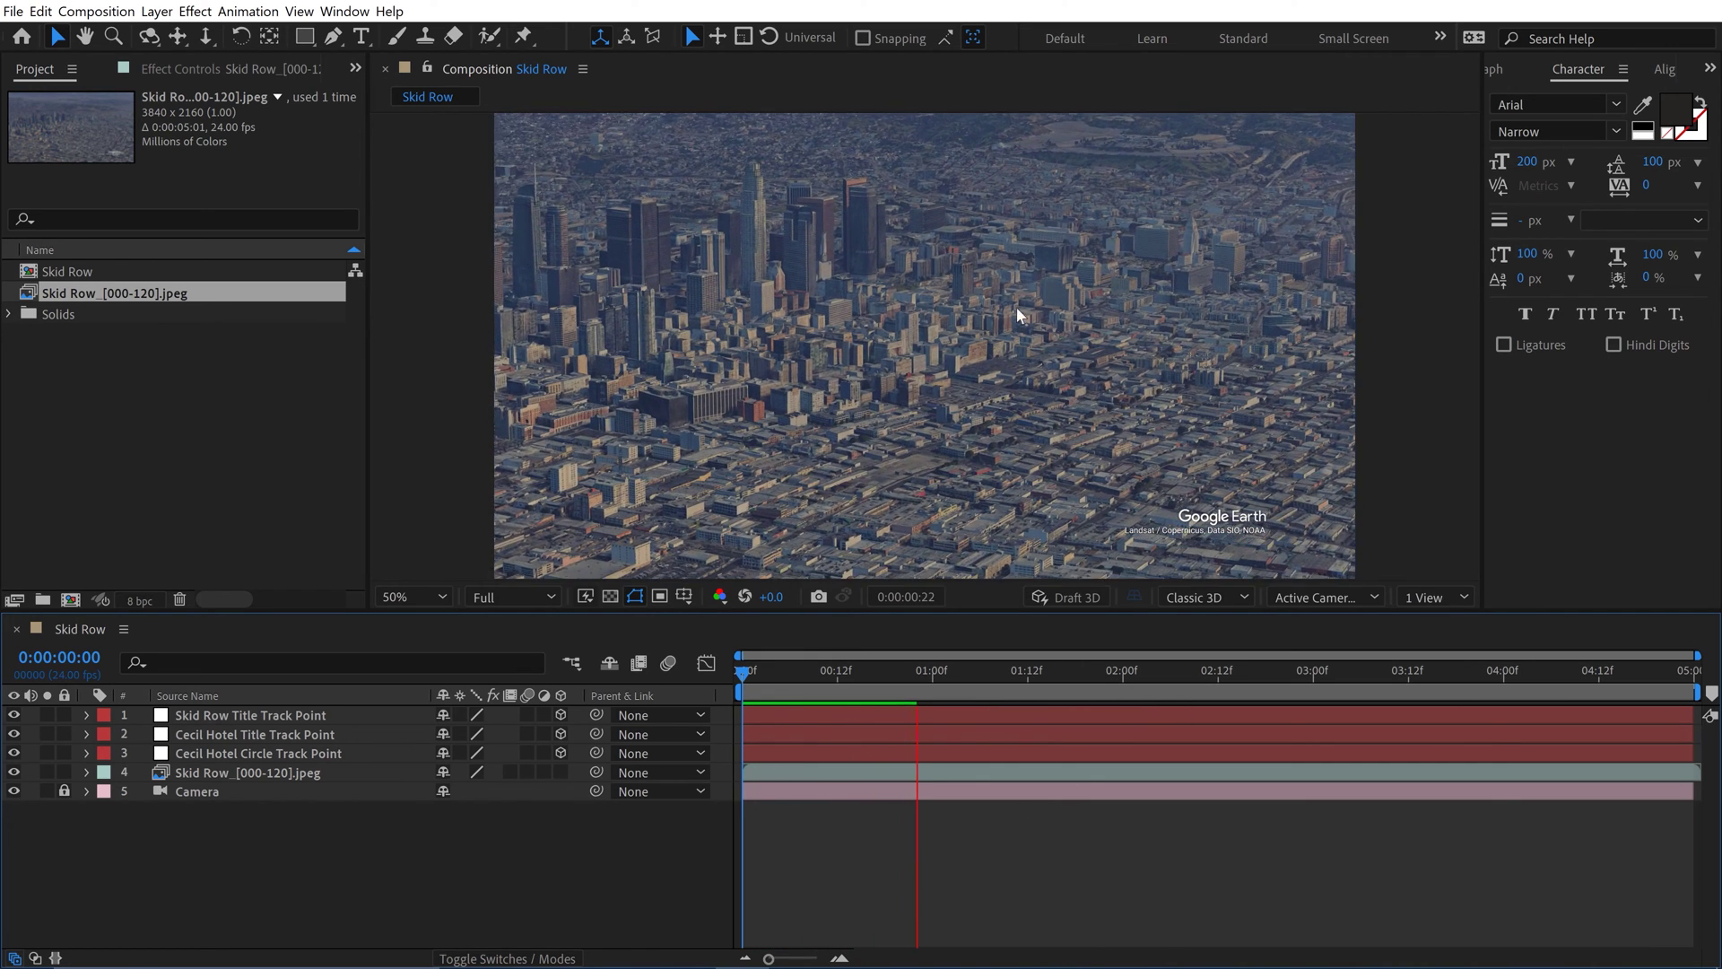
{"action": "key", "text": "space"}
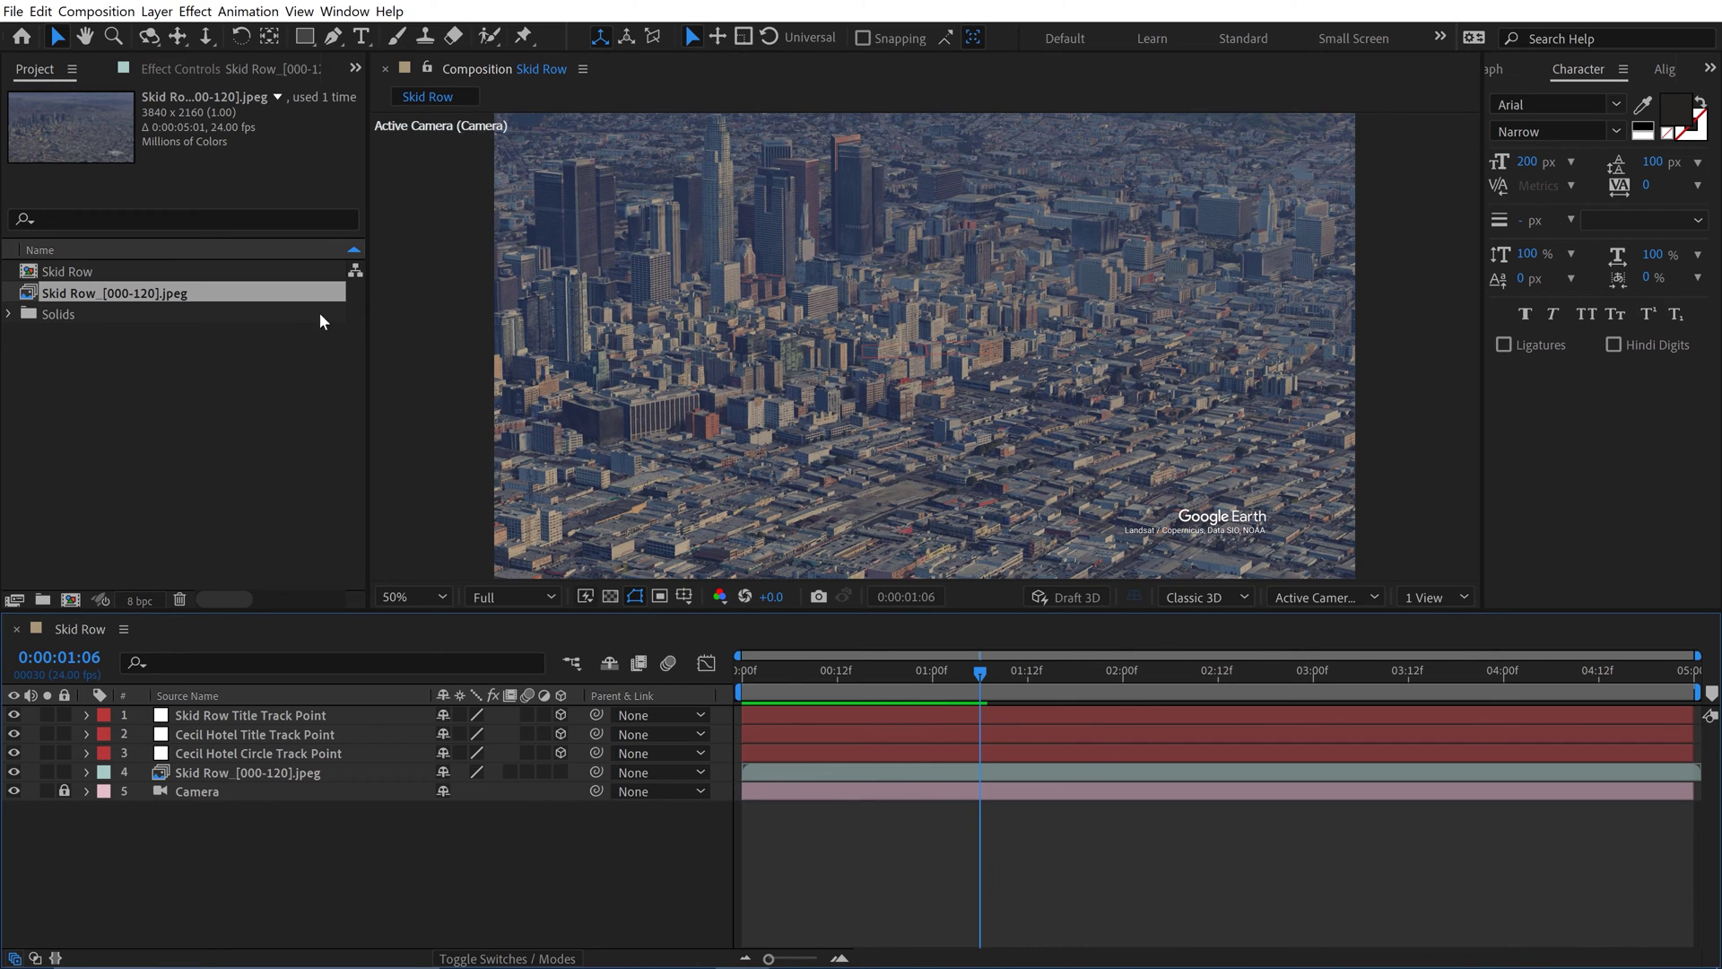
Add a text layer reading "cecil hotel" over the city footage and set its font to Bebas
{"action": "left_click", "coordinate": [361, 36]}
{"action": "left_click", "coordinate": [829, 461]}
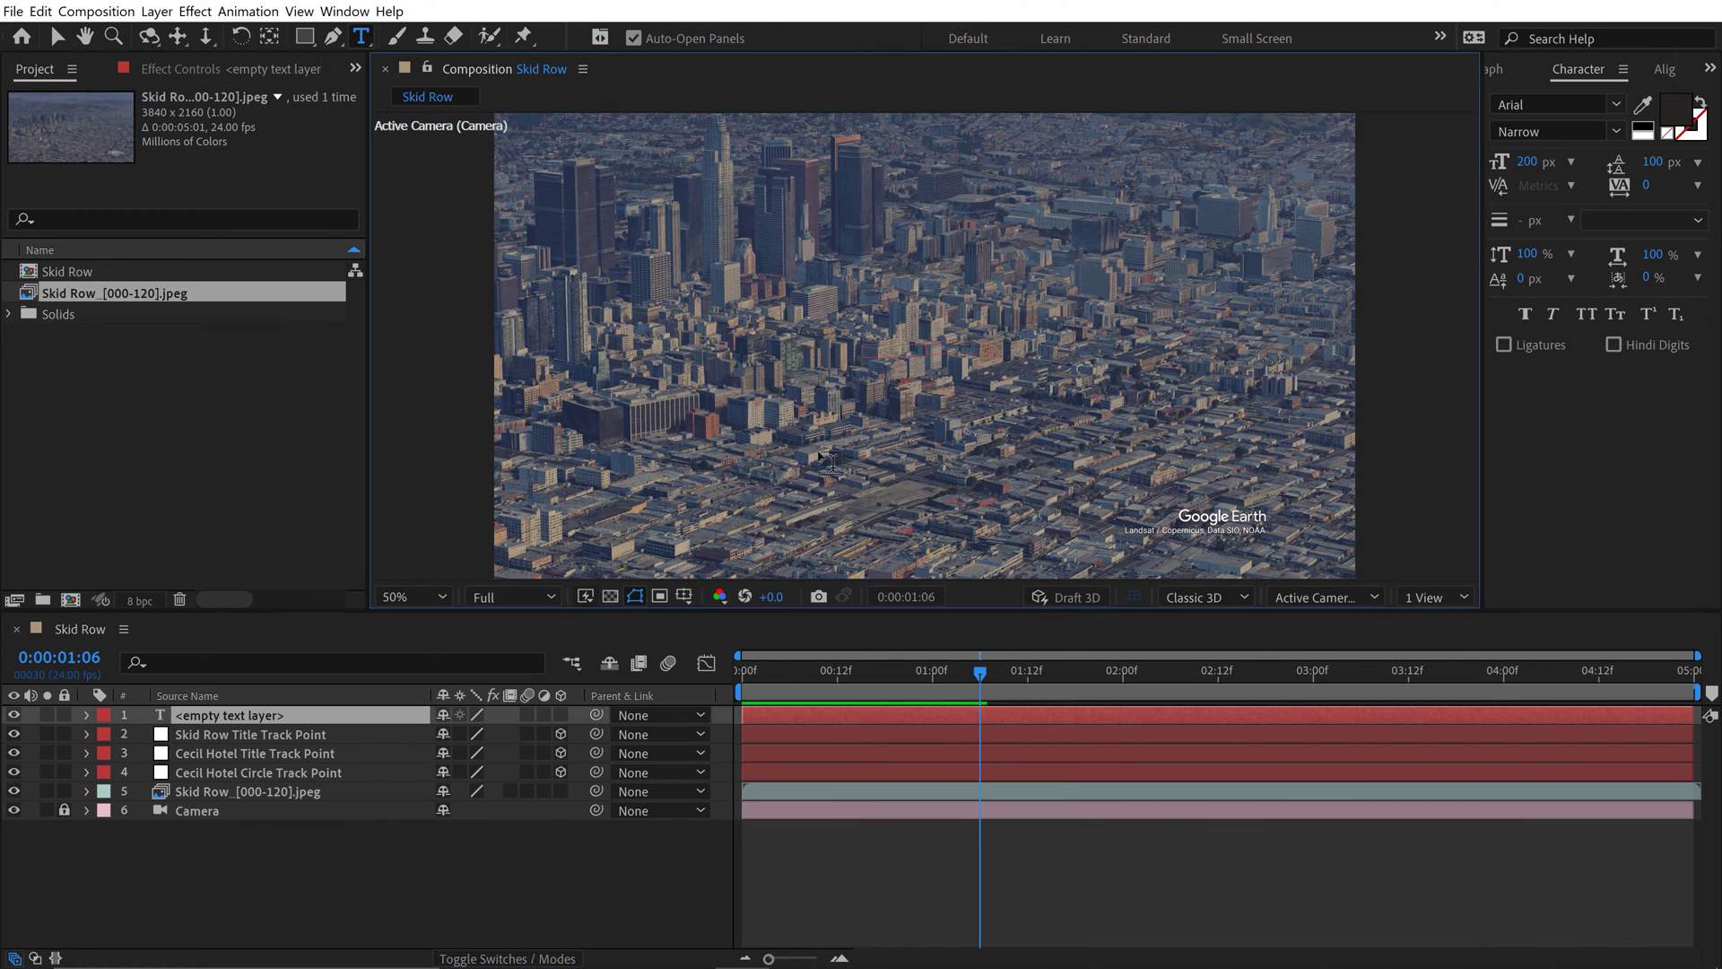
{"action": "type", "text": "cecil hotel"}
{"action": "key", "text": "ctrl+a"}
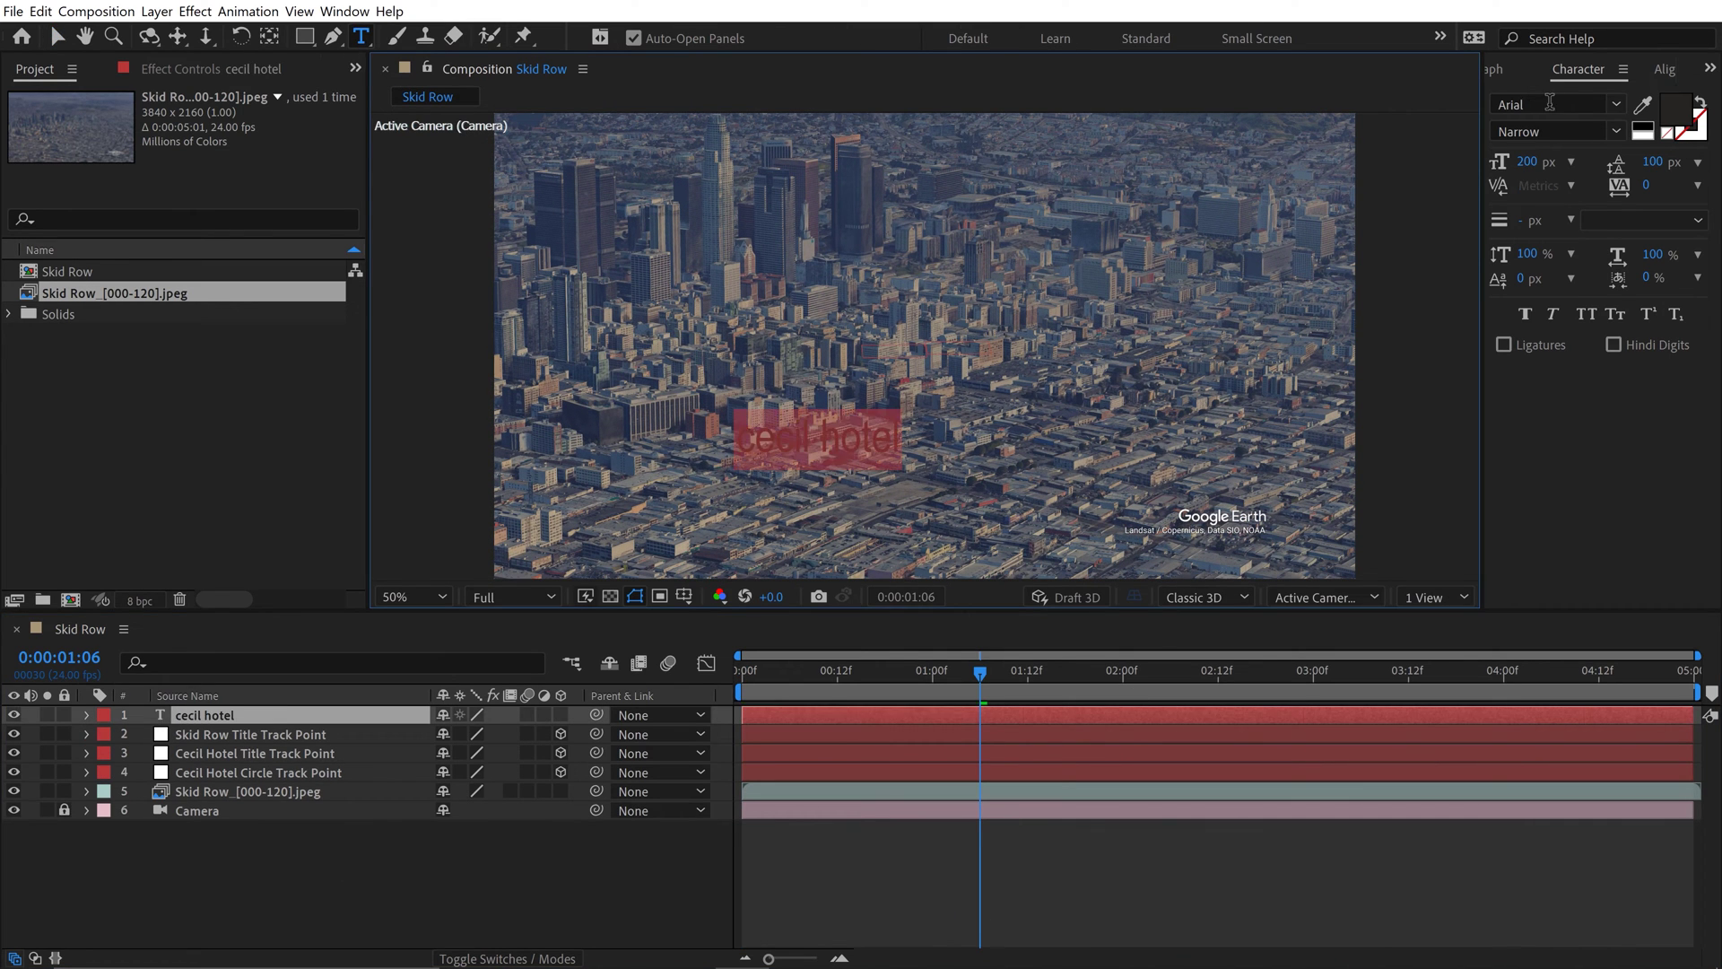
{"action": "left_click", "coordinate": [1550, 103]}
{"action": "type", "text": "Bebas"}
{"action": "key", "text": "Return"}
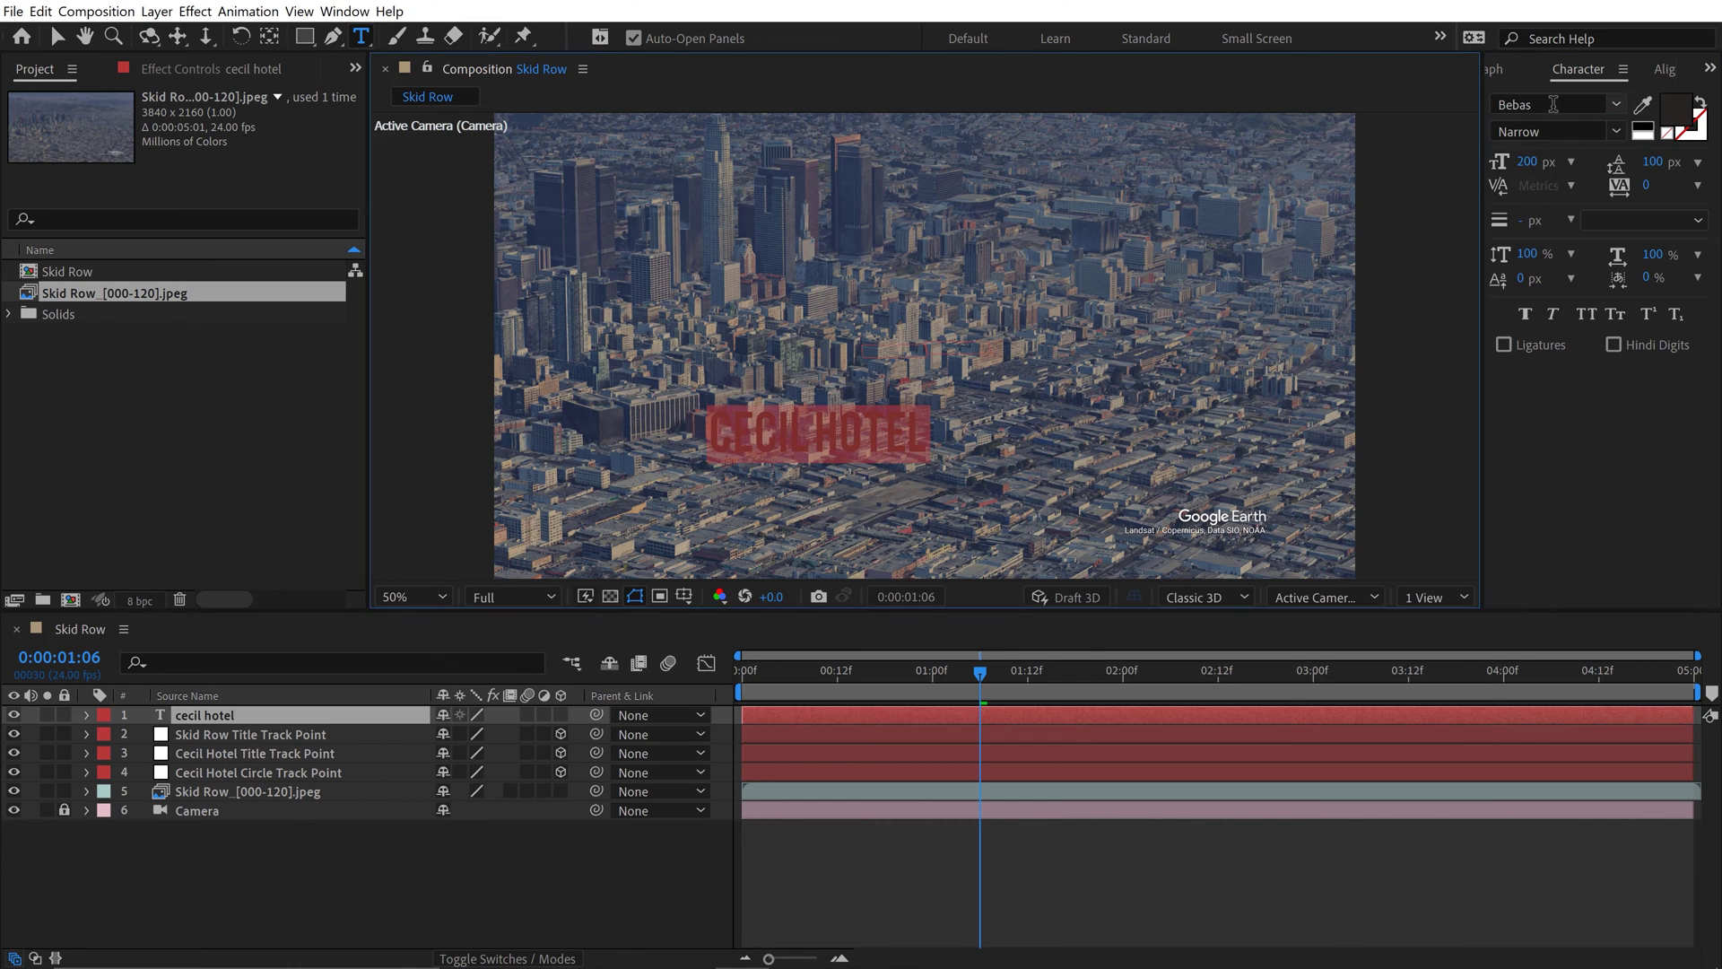
Centre the cecil hotel text in the composition and solo its layer, leaving nothing selected
{"action": "left_click", "coordinate": [47, 715]}
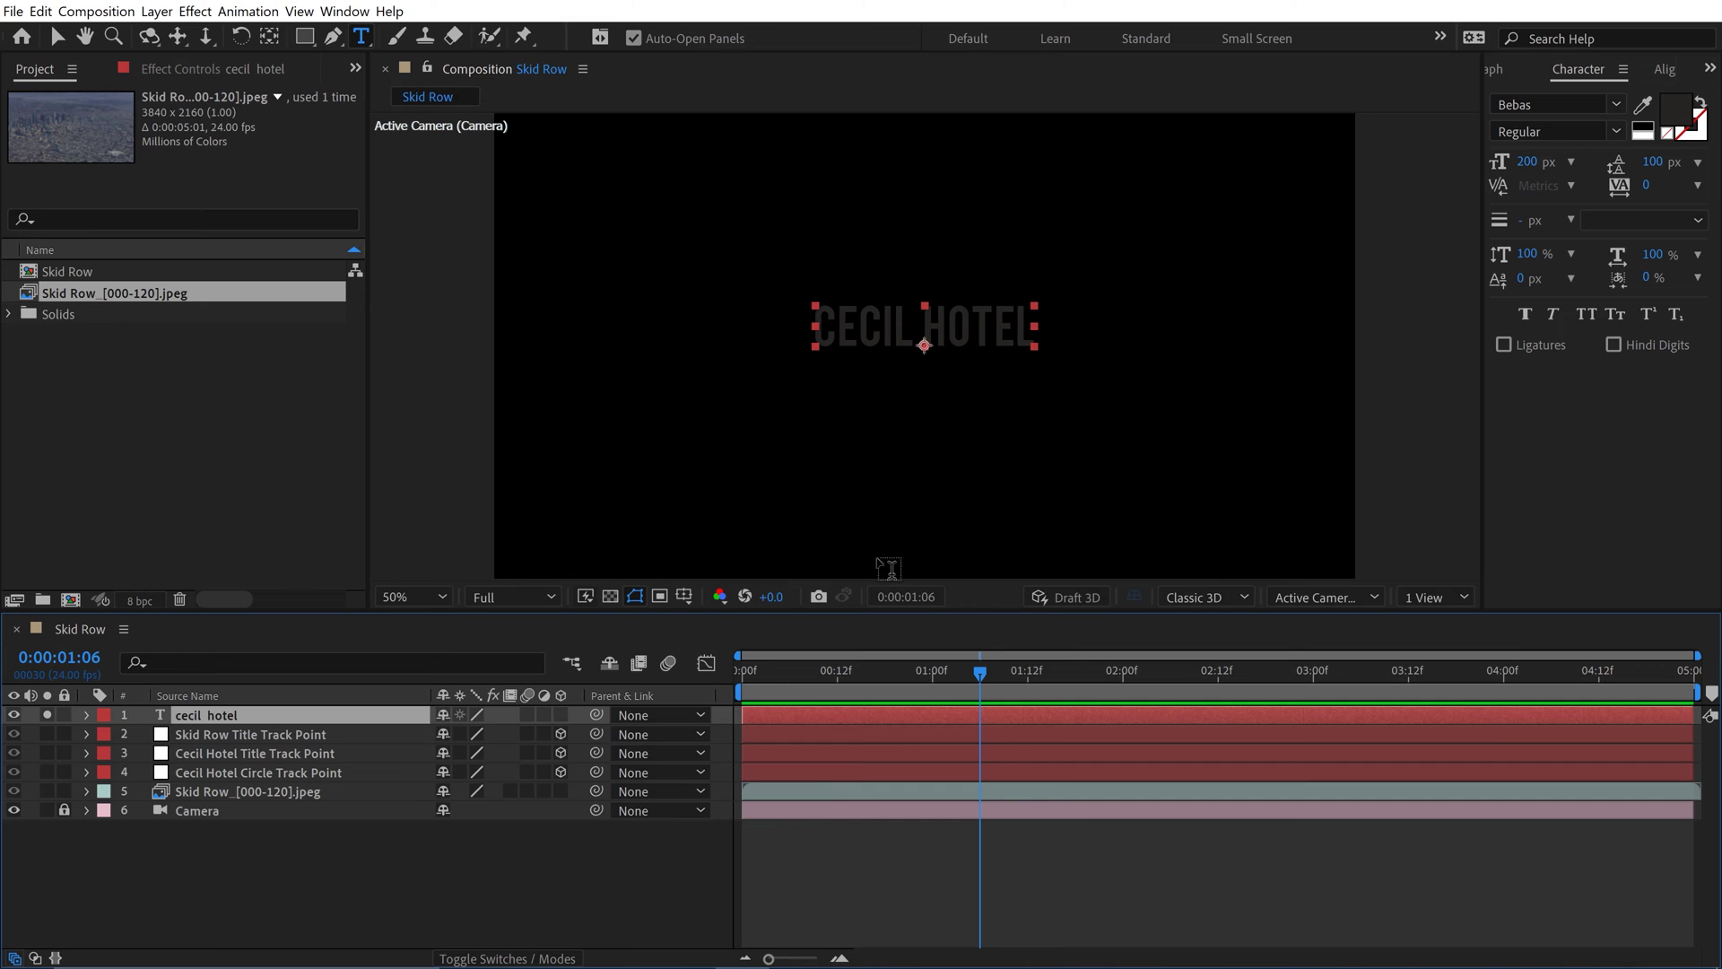
{"action": "left_click", "coordinate": [275, 848]}
{"action": "key", "text": "v"}
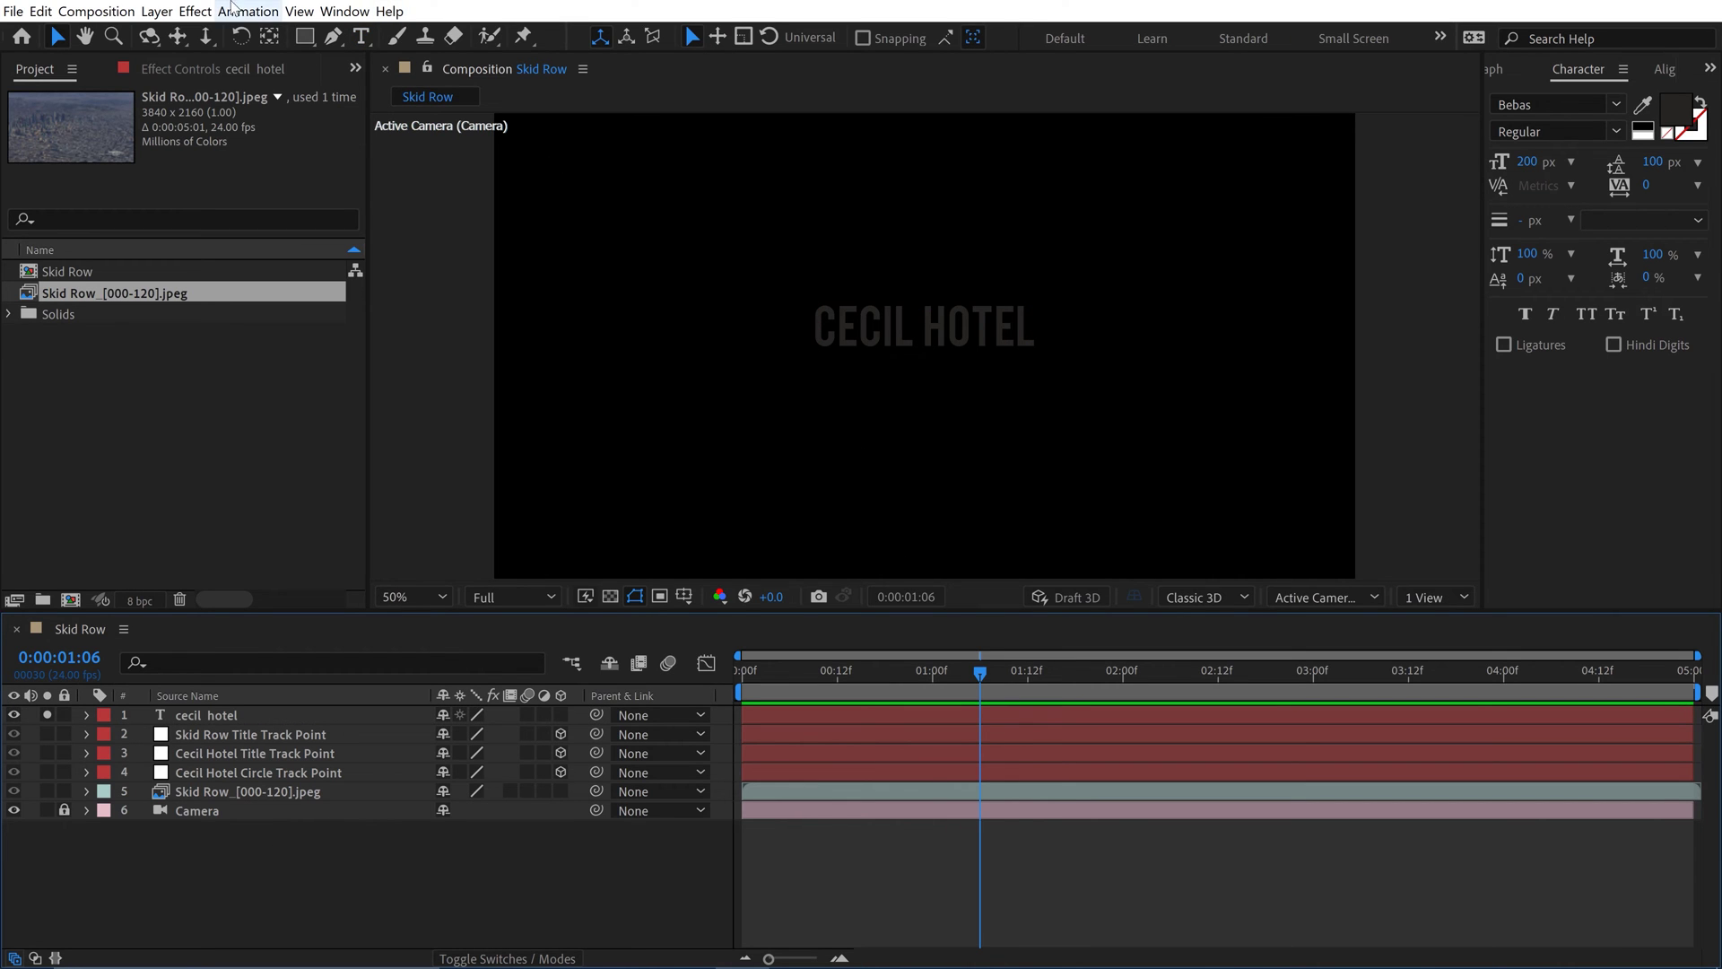
Draw a white rectangle shape covering the cecil hotel text and set the rectangle's transform position to 0, 0
{"action": "left_click", "coordinate": [306, 36]}
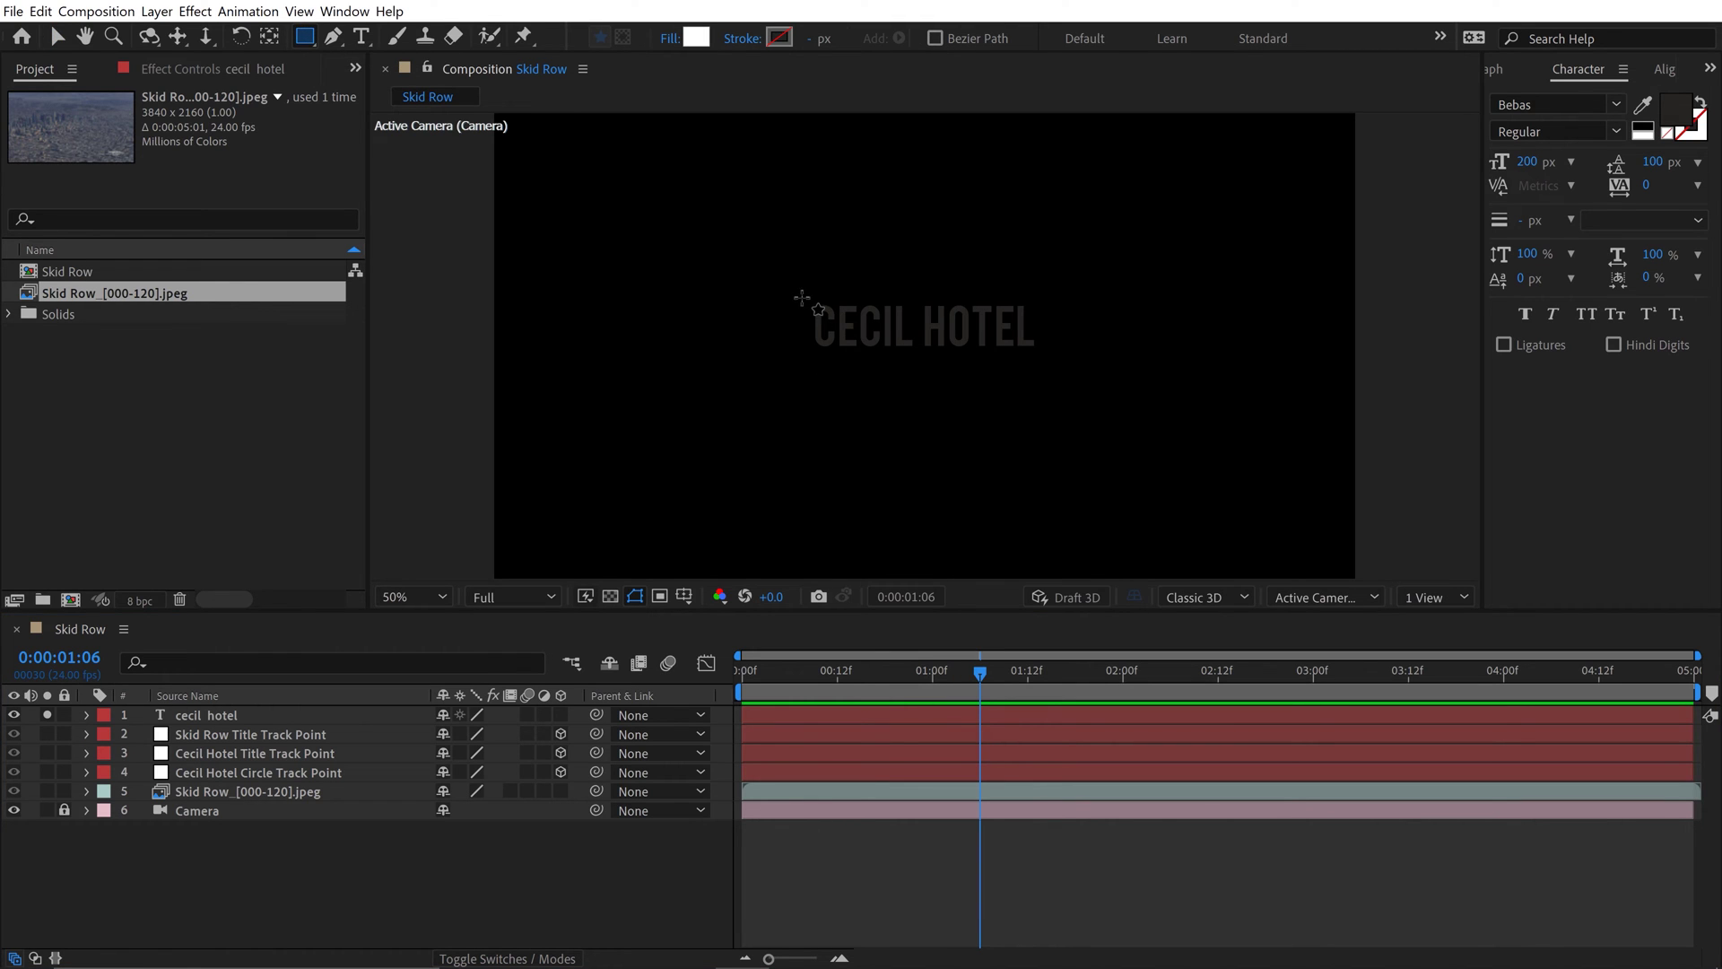
{"action": "left_click_drag", "start_coordinate": [796, 291], "coordinate": [1047, 366]}
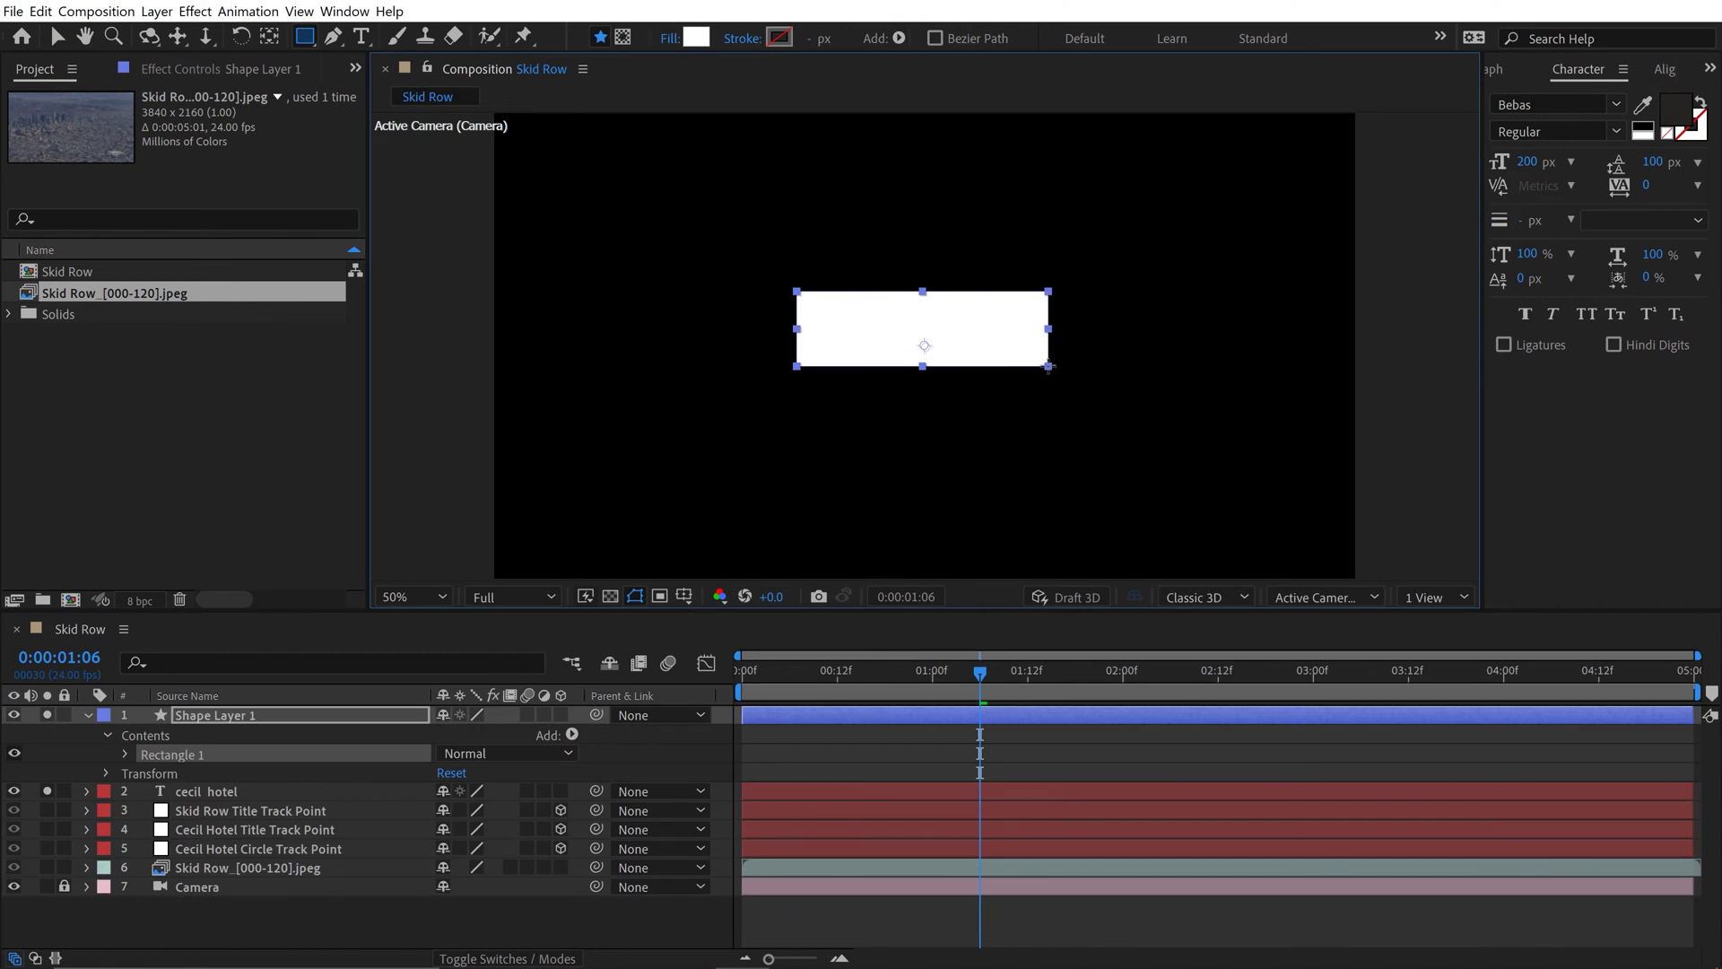
{"action": "left_click", "coordinate": [125, 754]}
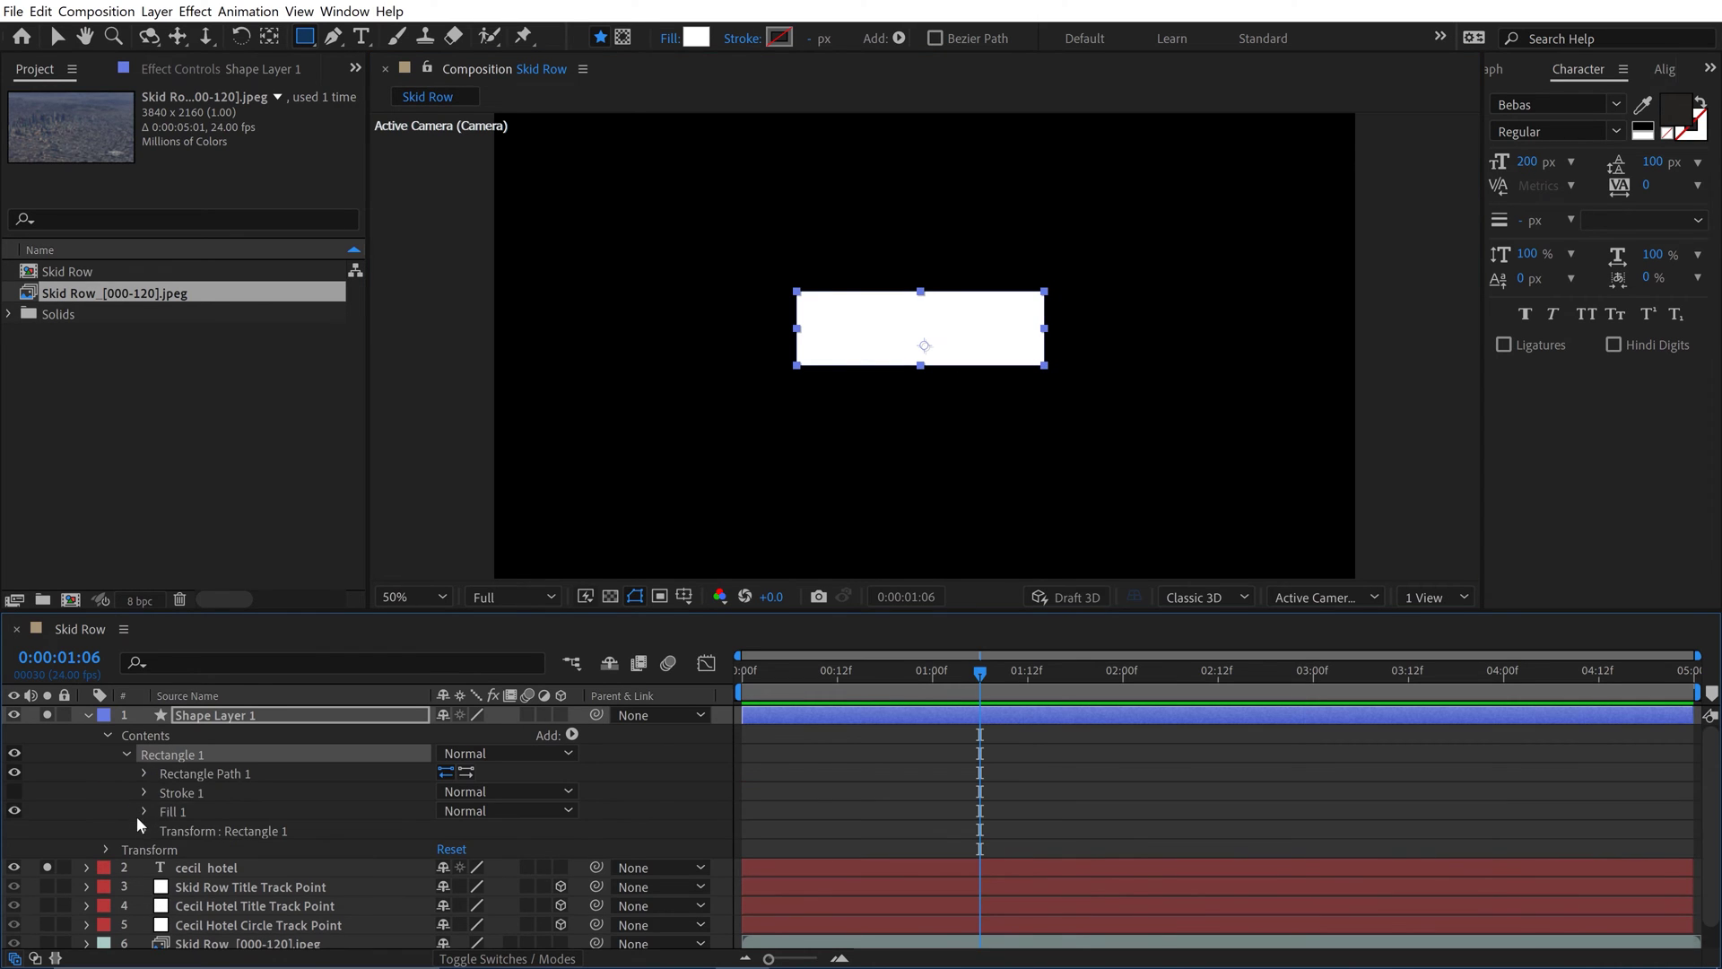
{"action": "left_click", "coordinate": [144, 831]}
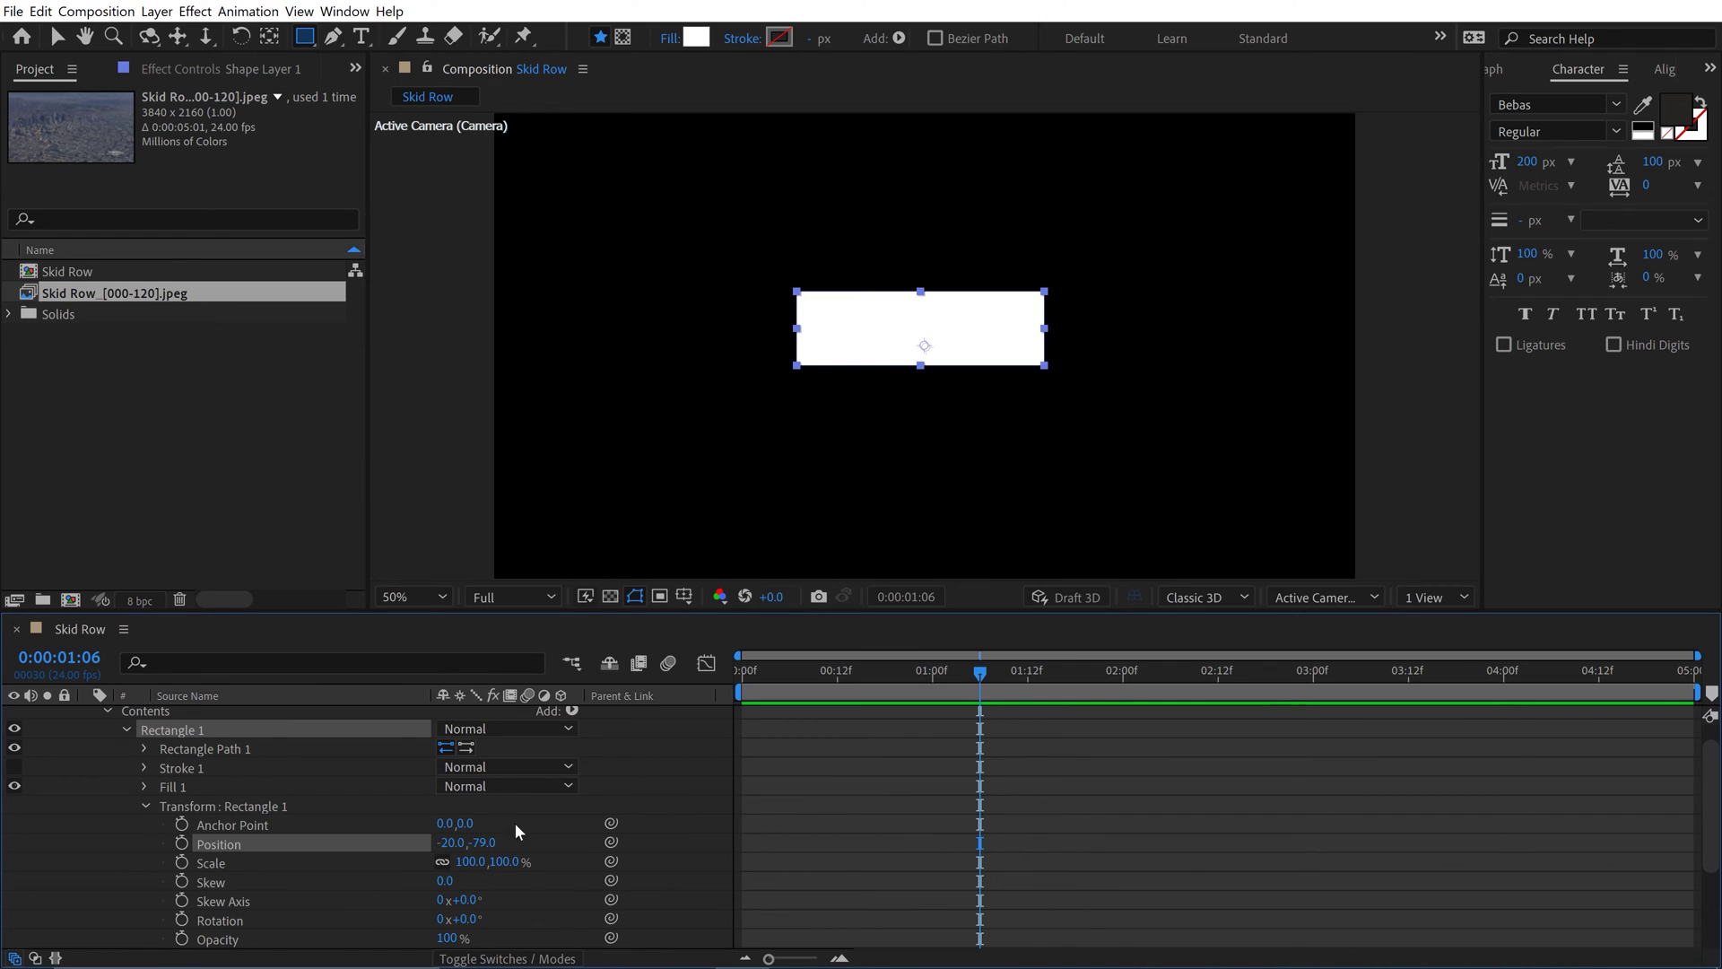
{"action": "left_click", "coordinate": [448, 843]}
{"action": "type", "text": "0"}
{"action": "key", "text": "Return"}
{"action": "left_click", "coordinate": [474, 843]}
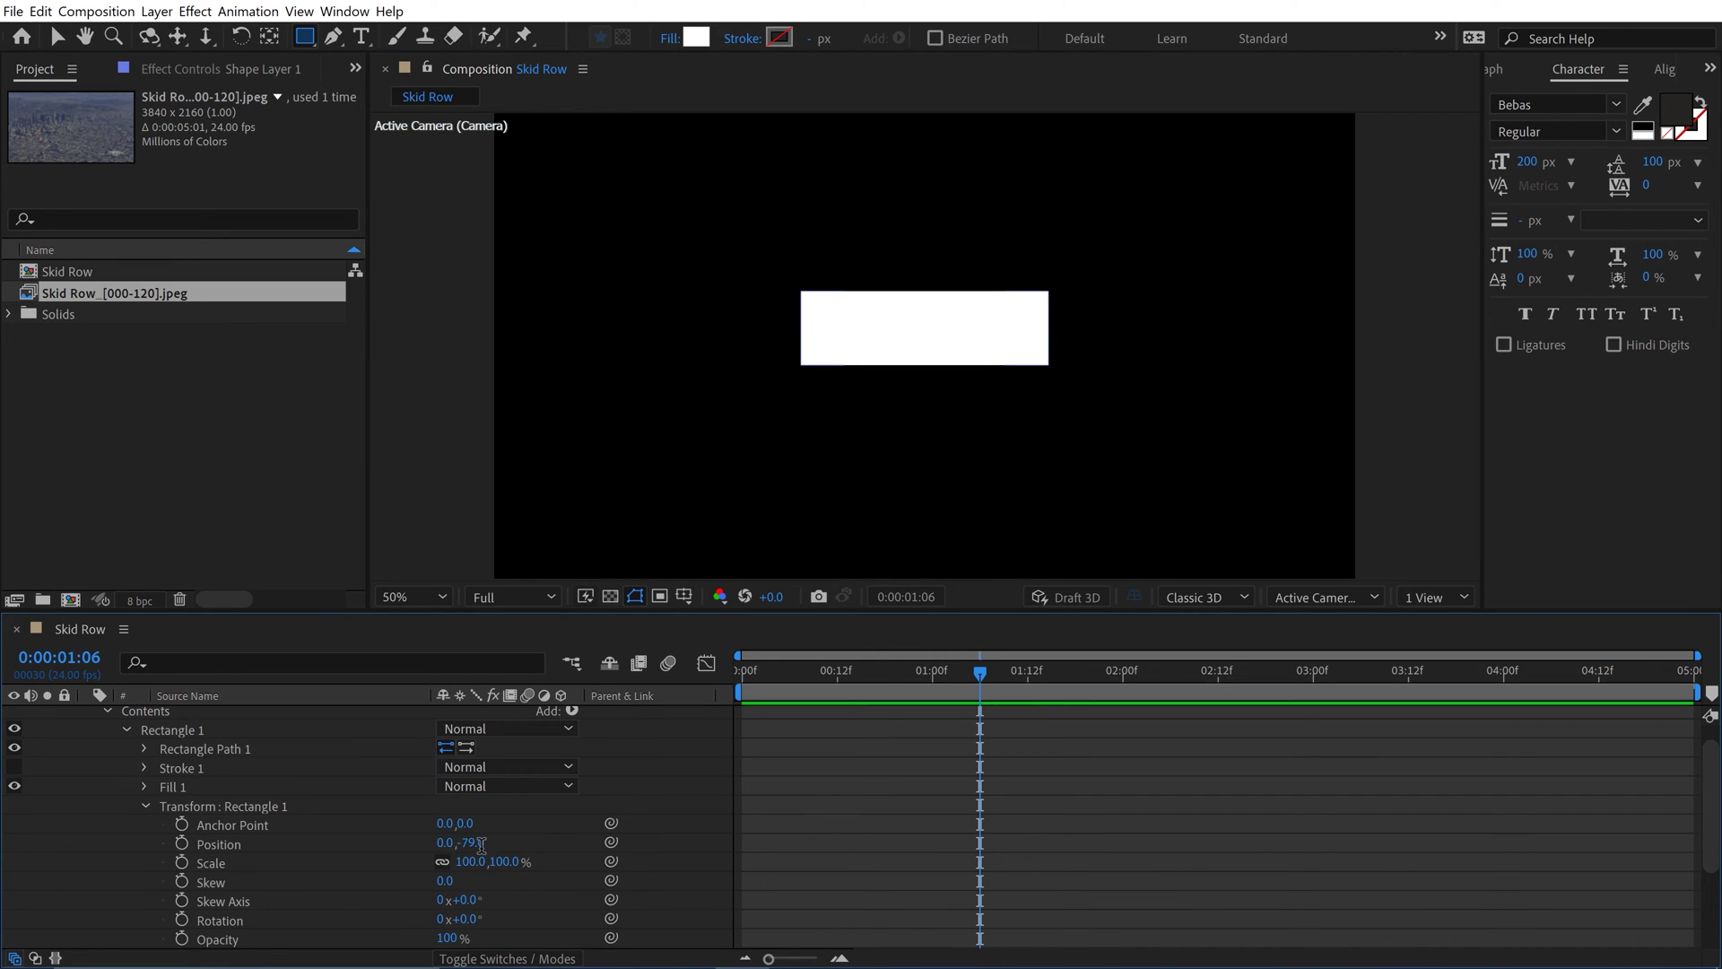
{"action": "type", "text": "0"}
{"action": "key", "text": "Return"}
Rename the rectangle's shape layer as Text BG and collapse its properties
{"action": "scroll", "coordinate": [296, 771], "scroll_direction": "up", "scroll_amount": 1}
{"action": "left_click", "coordinate": [202, 716]}
{"action": "key", "text": "Return"}
{"action": "type", "text": "Te"}
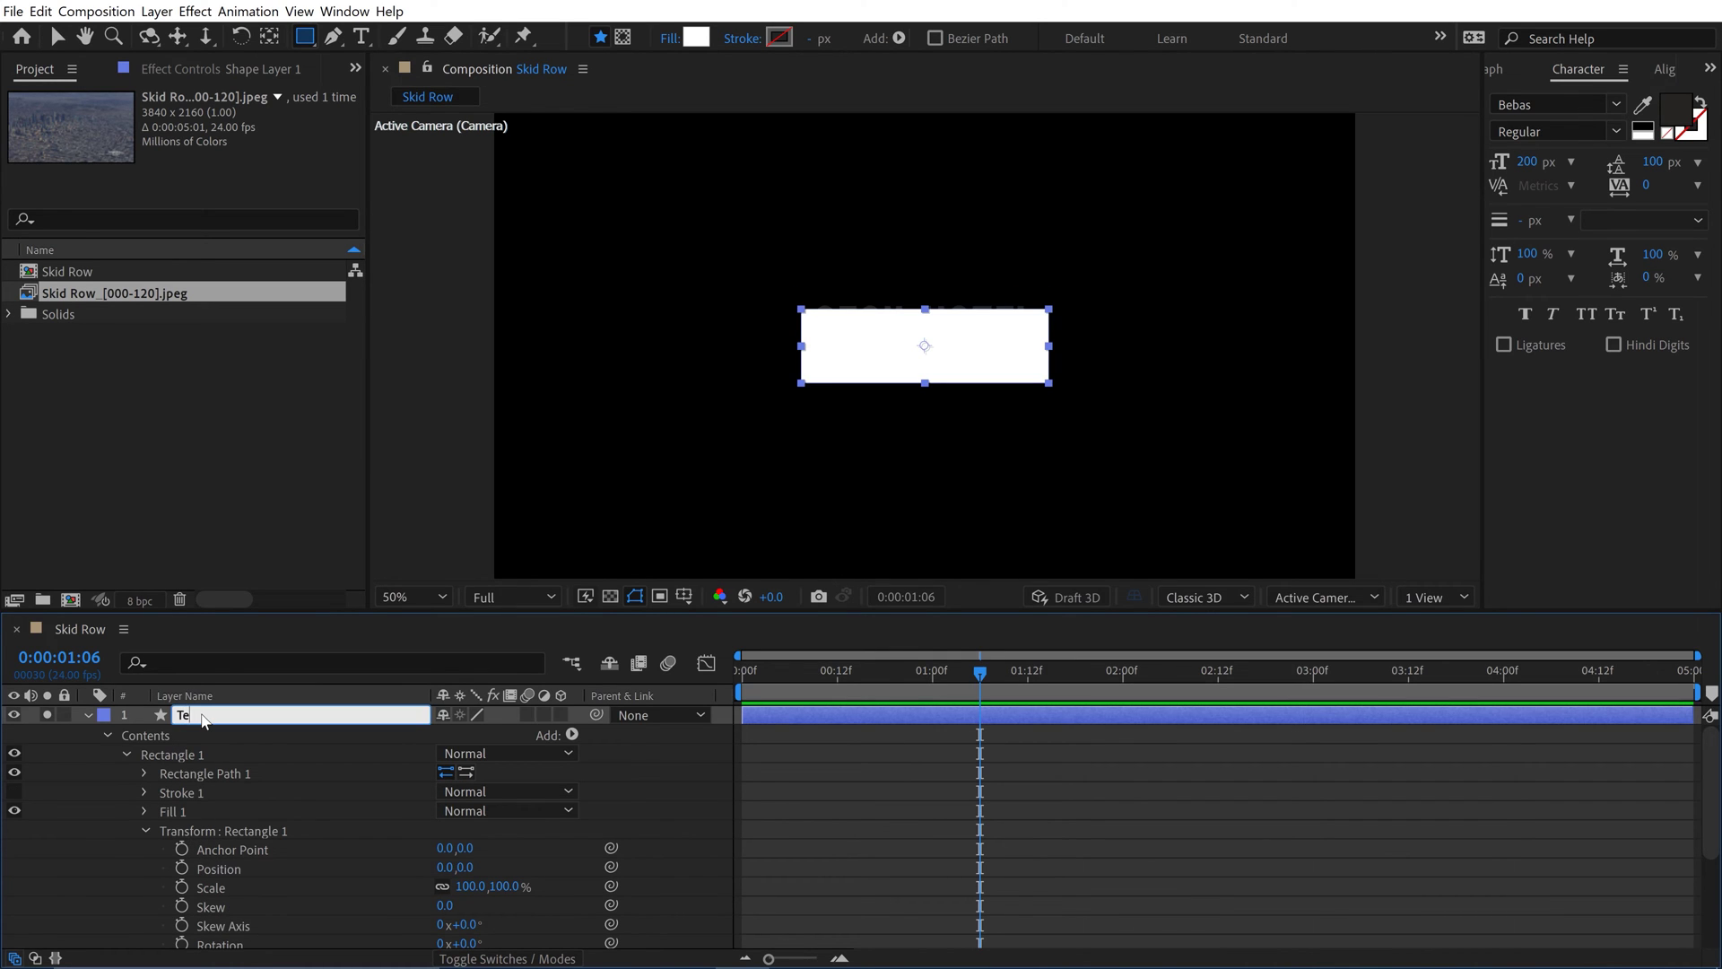
{"action": "type", "text": "xt BG"}
{"action": "key", "text": "Return"}
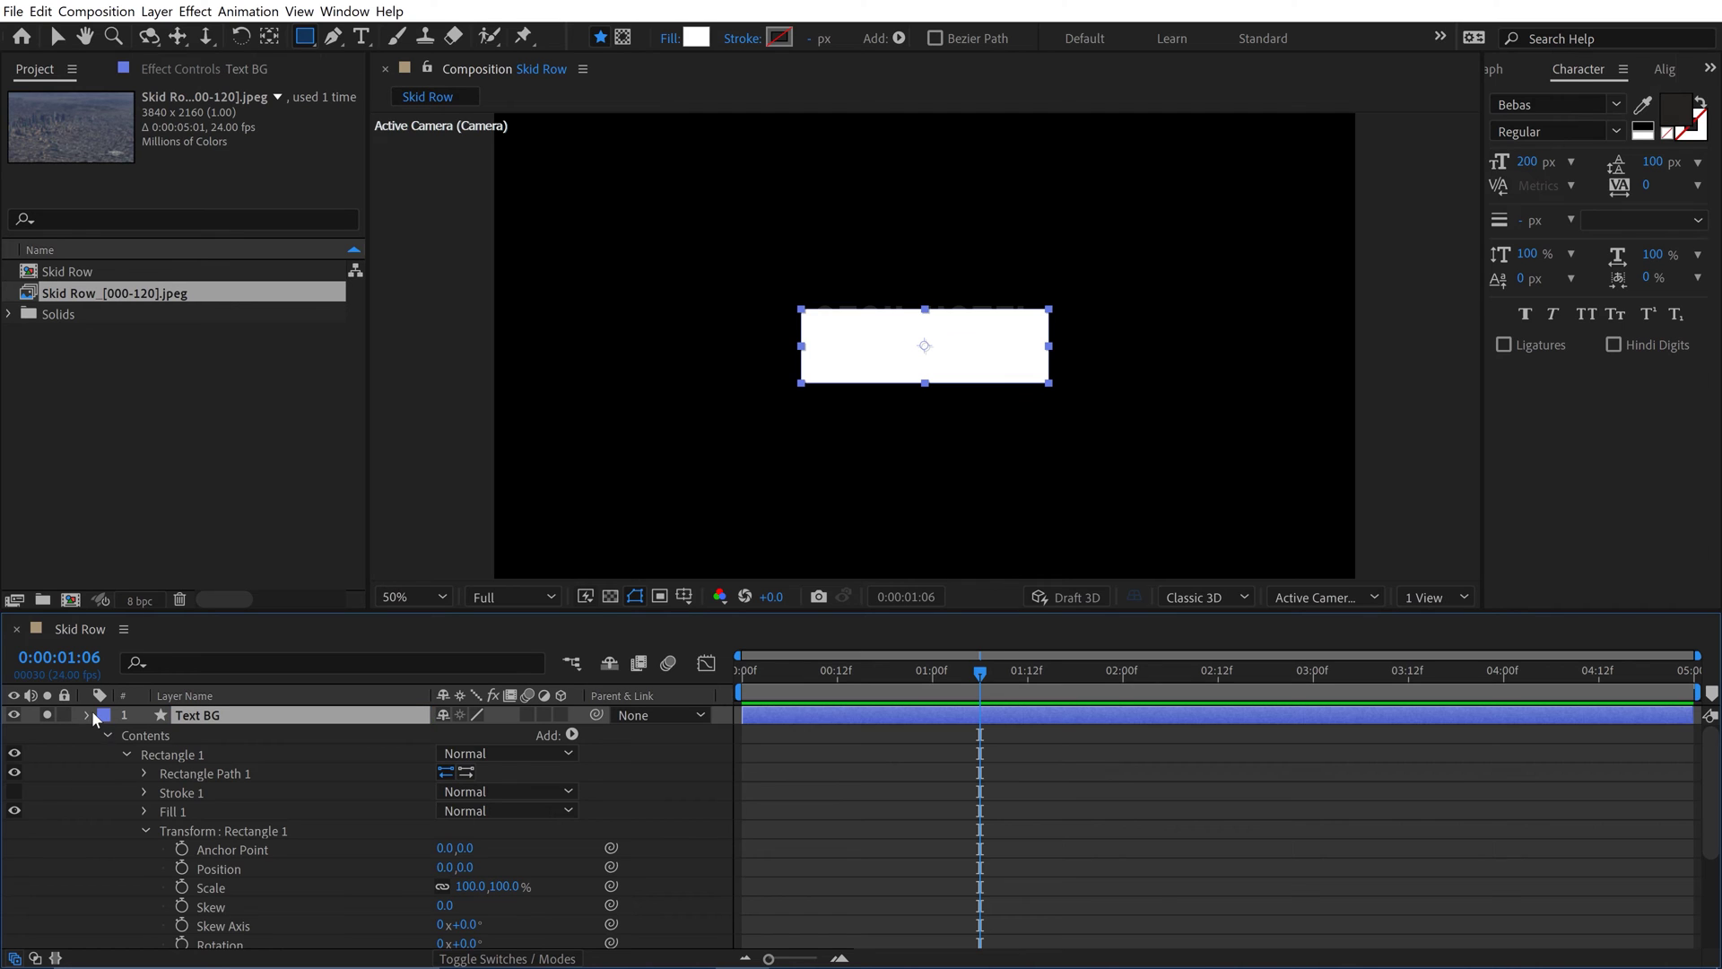
{"action": "left_click", "coordinate": [89, 713]}
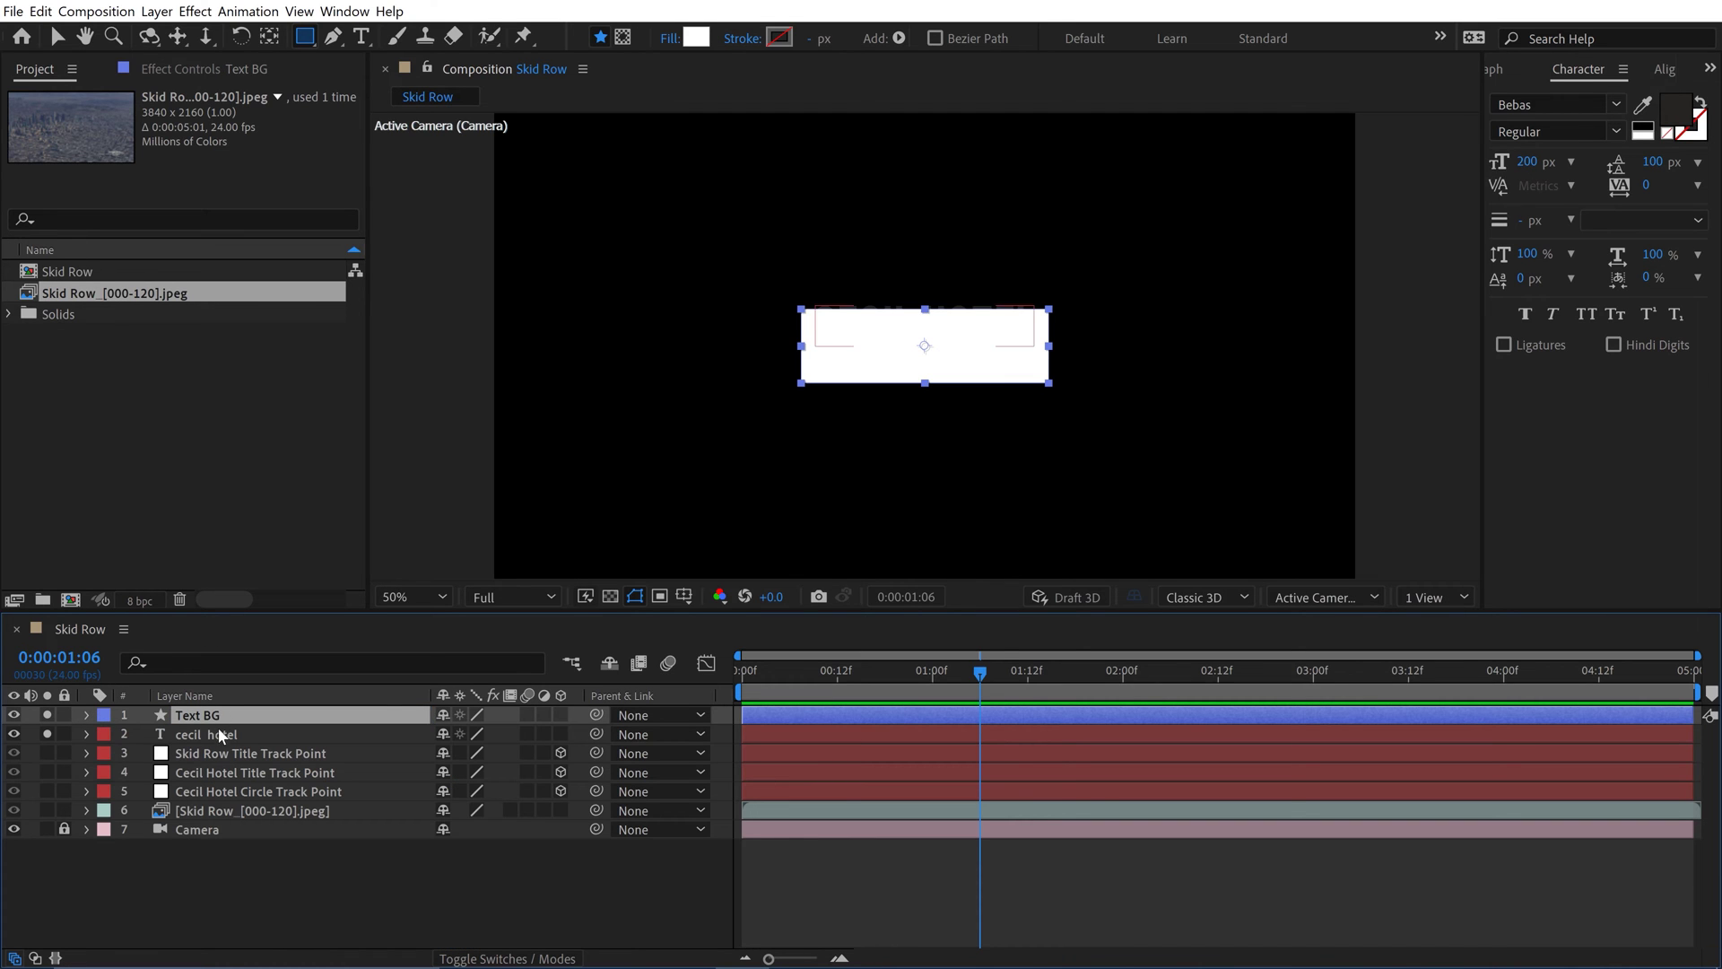
Place the cecil hotel layer above Text BG and move the text down to the middle of the white rectangle
{"action": "left_click_drag", "start_coordinate": [218, 730], "coordinate": [227, 709]}
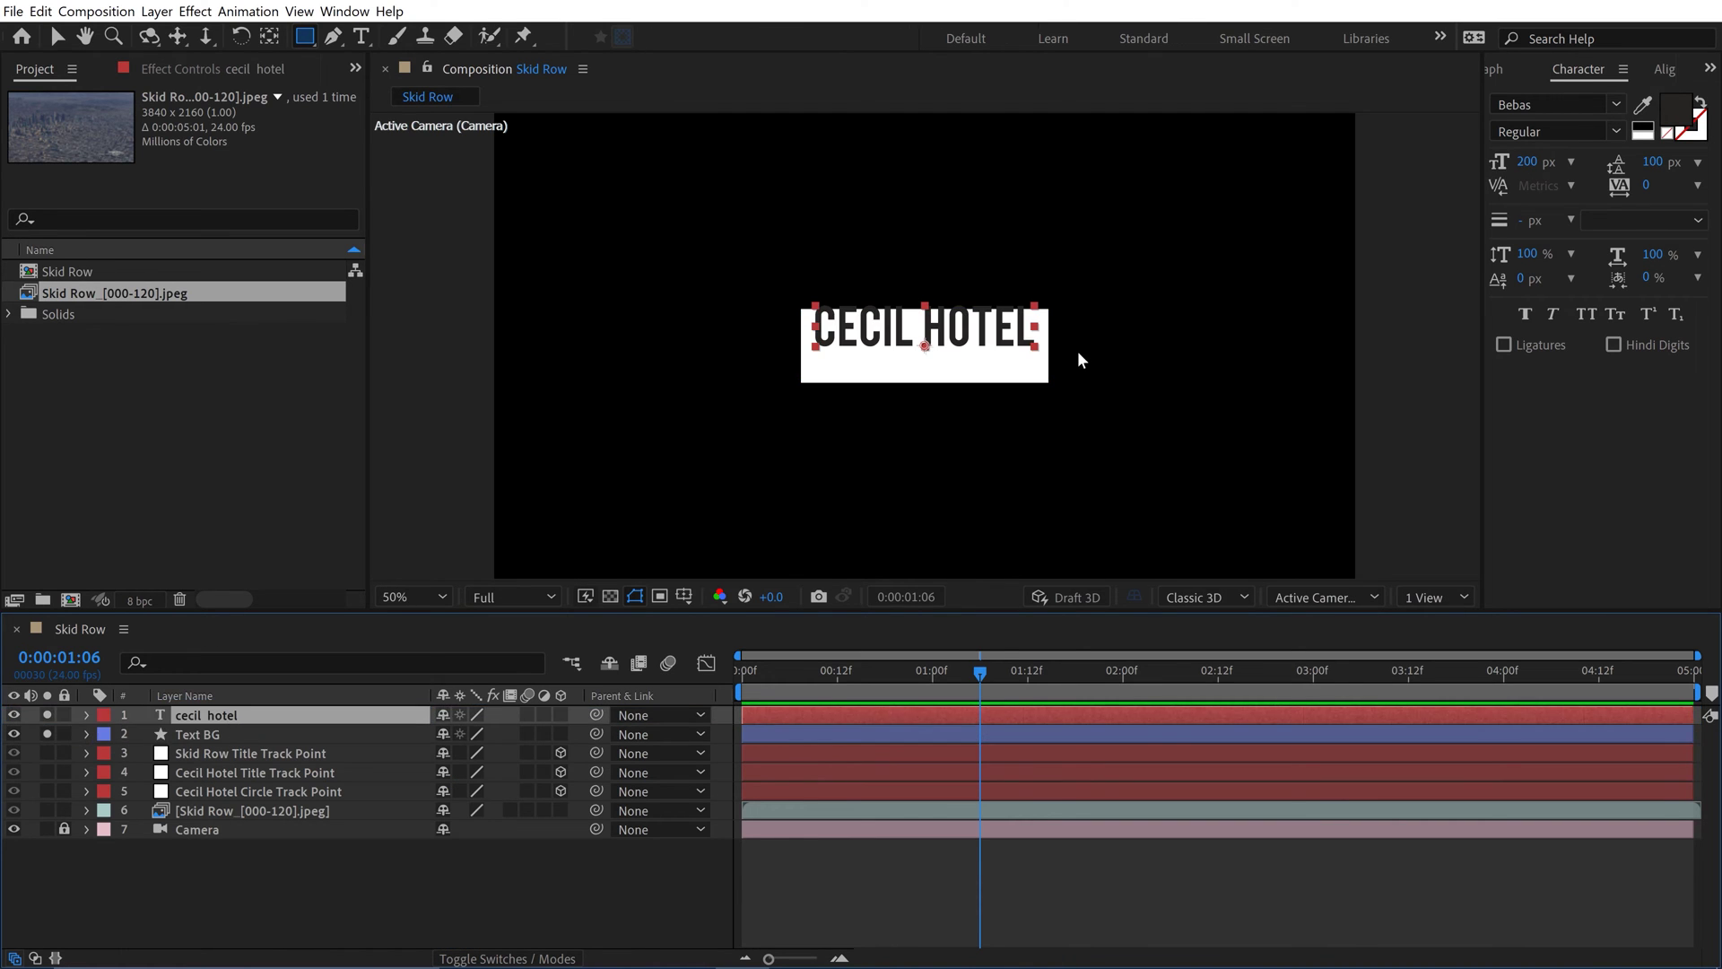
{"action": "key", "text": "v"}
{"action": "key", "text": "period"}
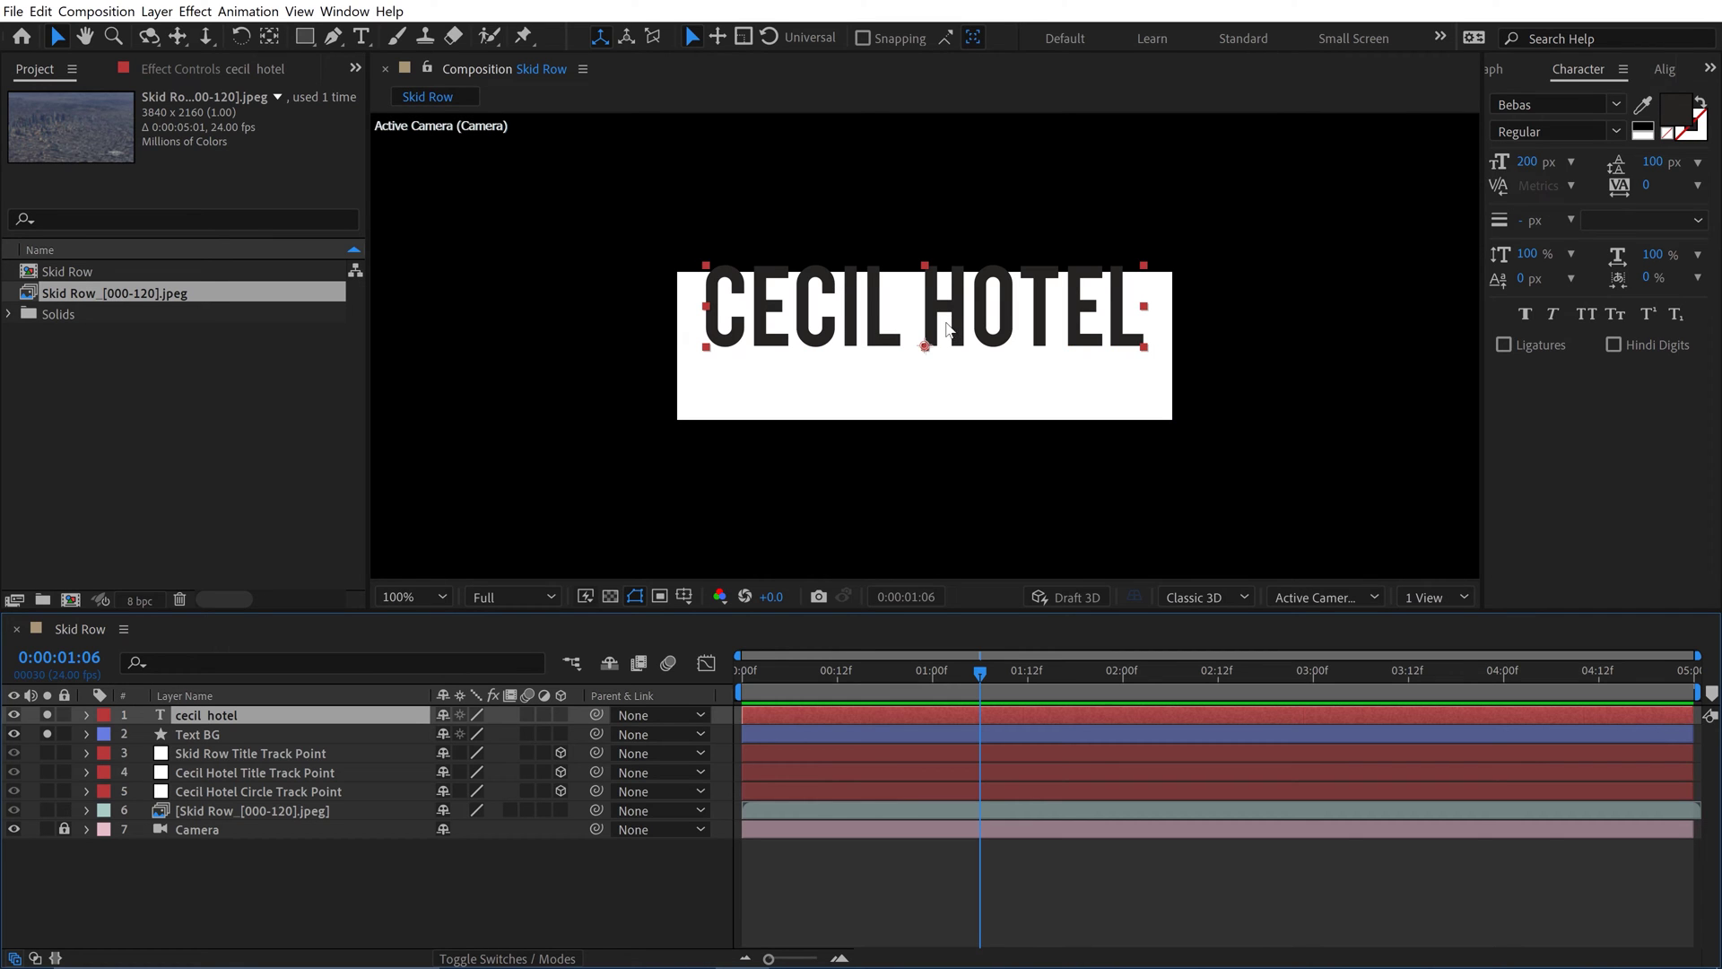
{"action": "mouse_move", "coordinate": [927, 308]}
{"action": "left_mouse_down"}
{"action": "mouse_move", "coordinate": [900, 306]}
{"action": "mouse_move", "coordinate": [908, 334]}
{"action": "left_mouse_up"}
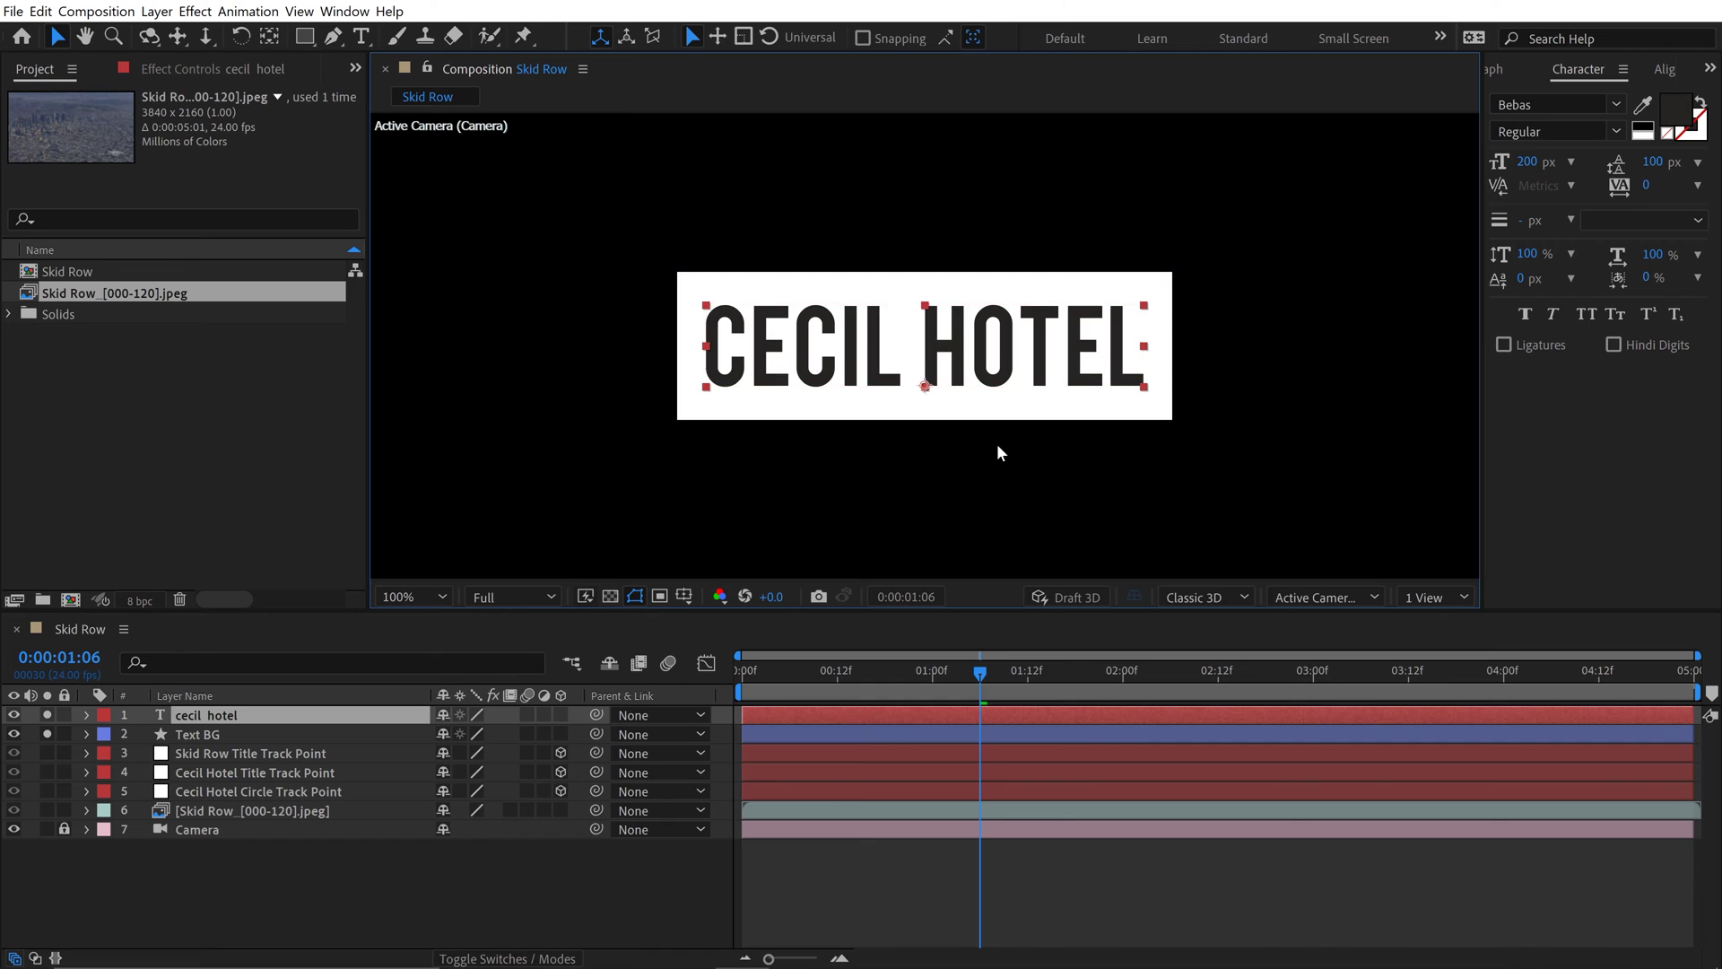
Scale the Text BG rectangle down in height and width to fit closely around the cecil hotel text
{"action": "left_click", "coordinate": [929, 292]}
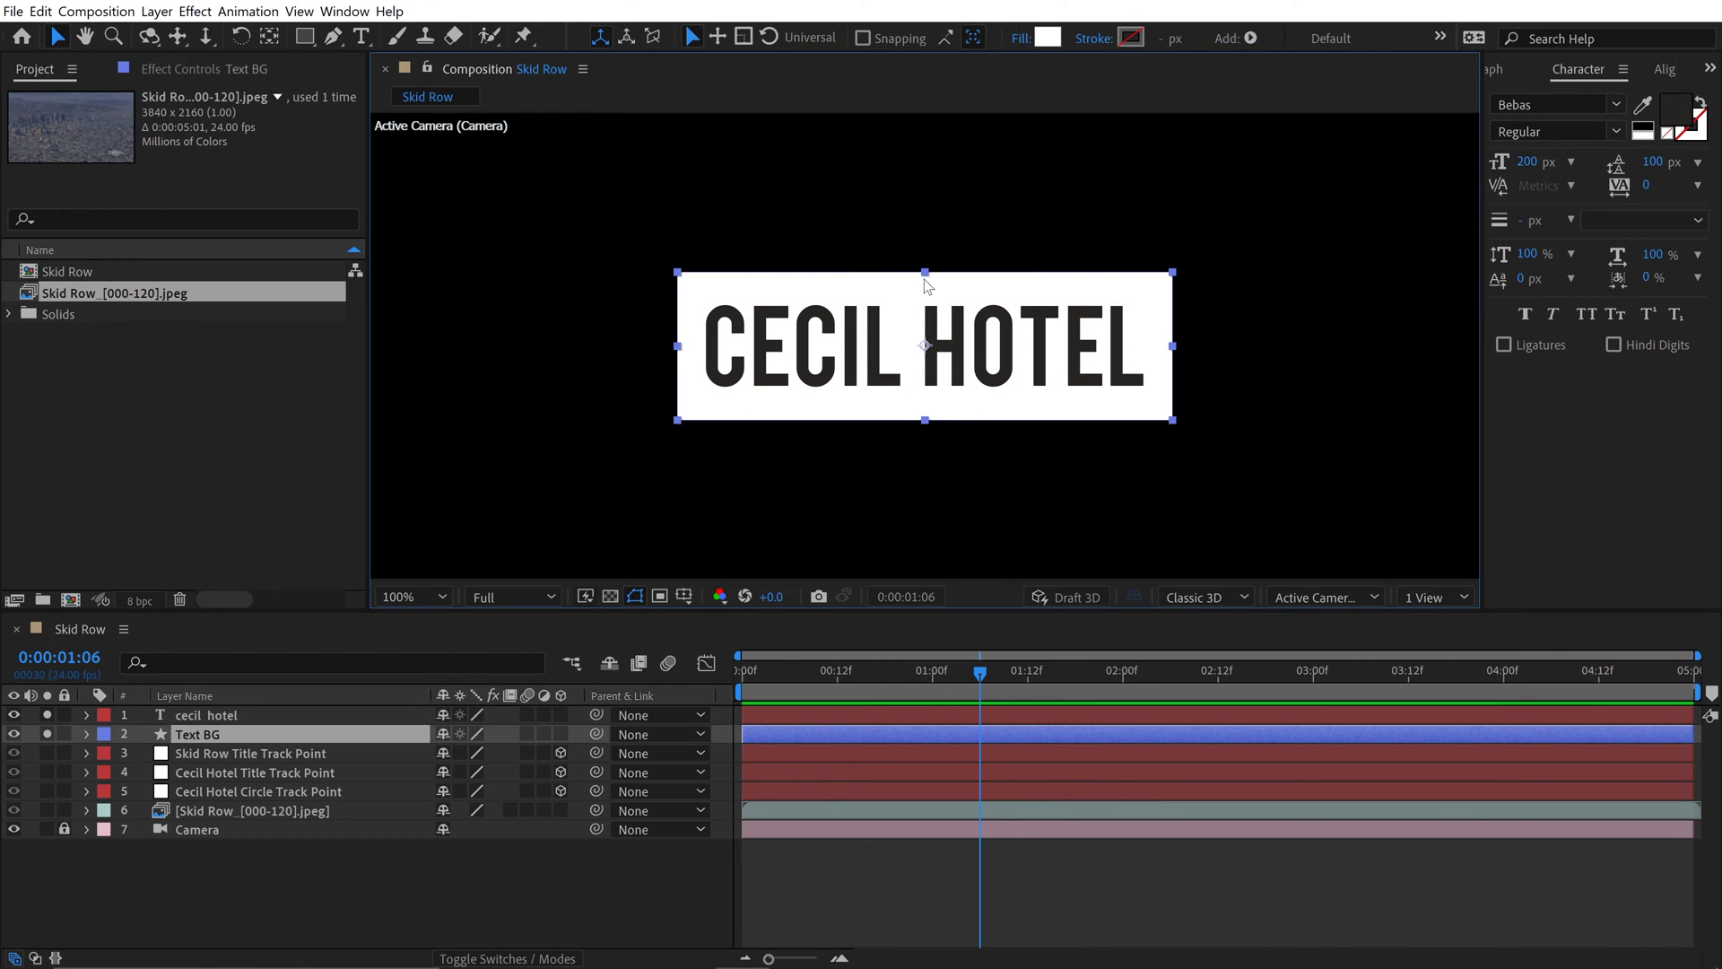
{"action": "left_click_drag", "start_coordinate": [926, 278], "coordinate": [927, 300]}
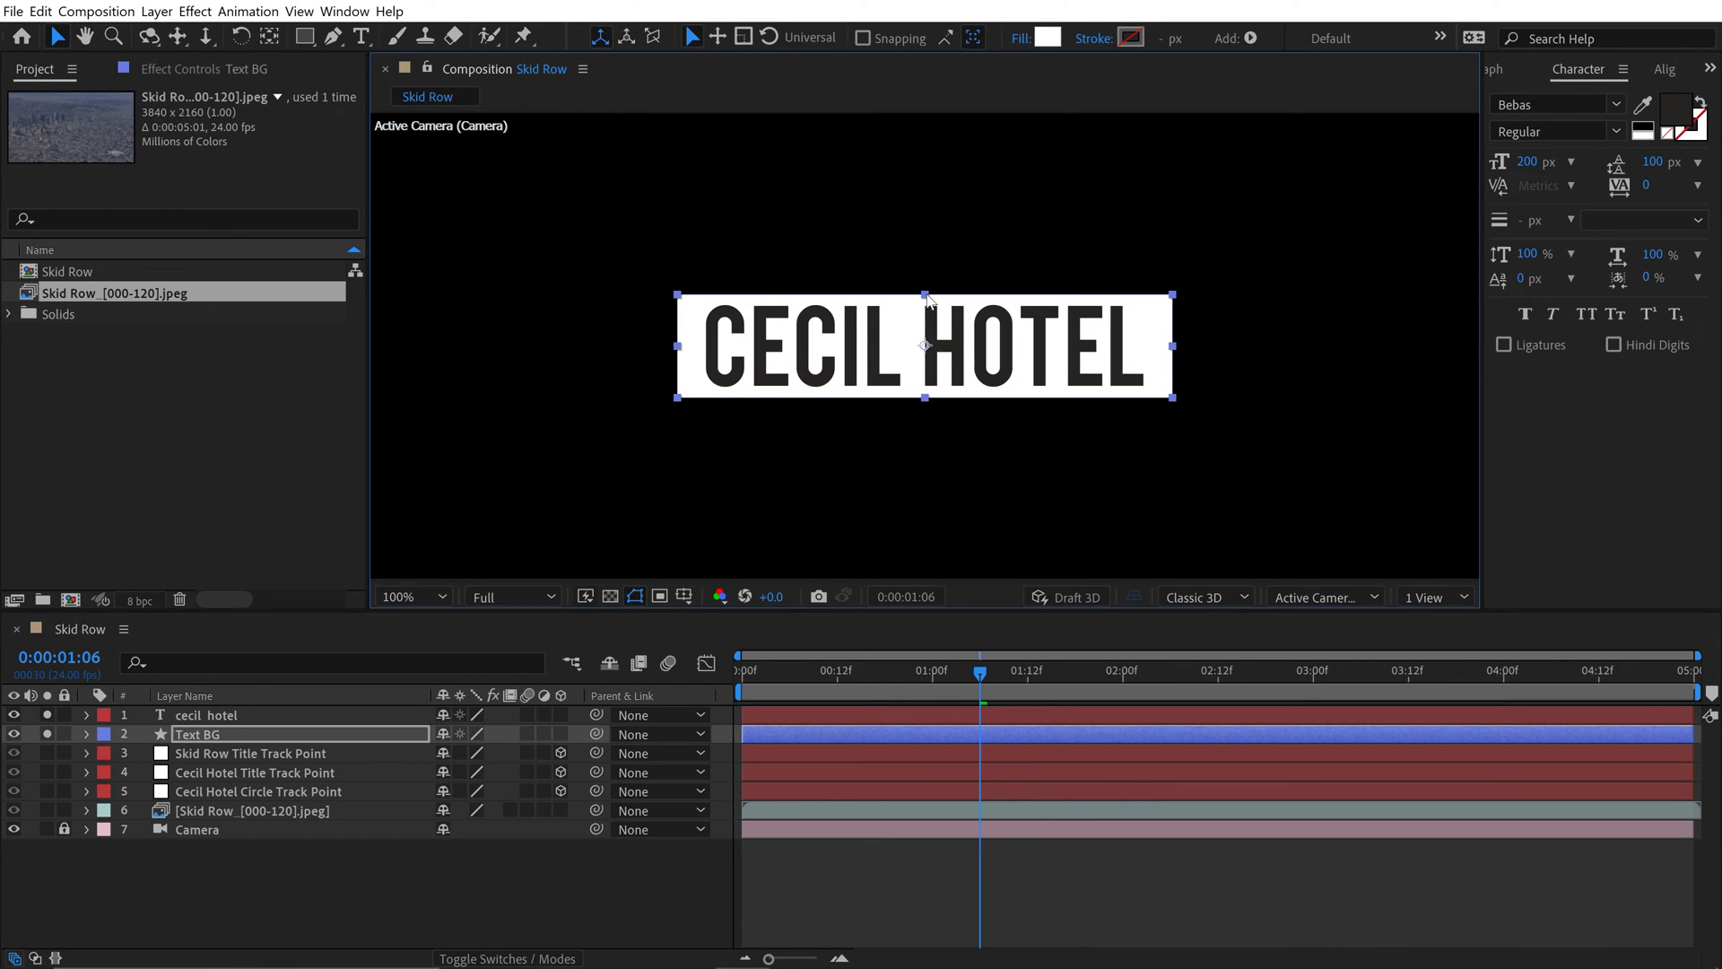
{"action": "left_click_drag", "start_coordinate": [1172, 346], "coordinate": [1152, 352]}
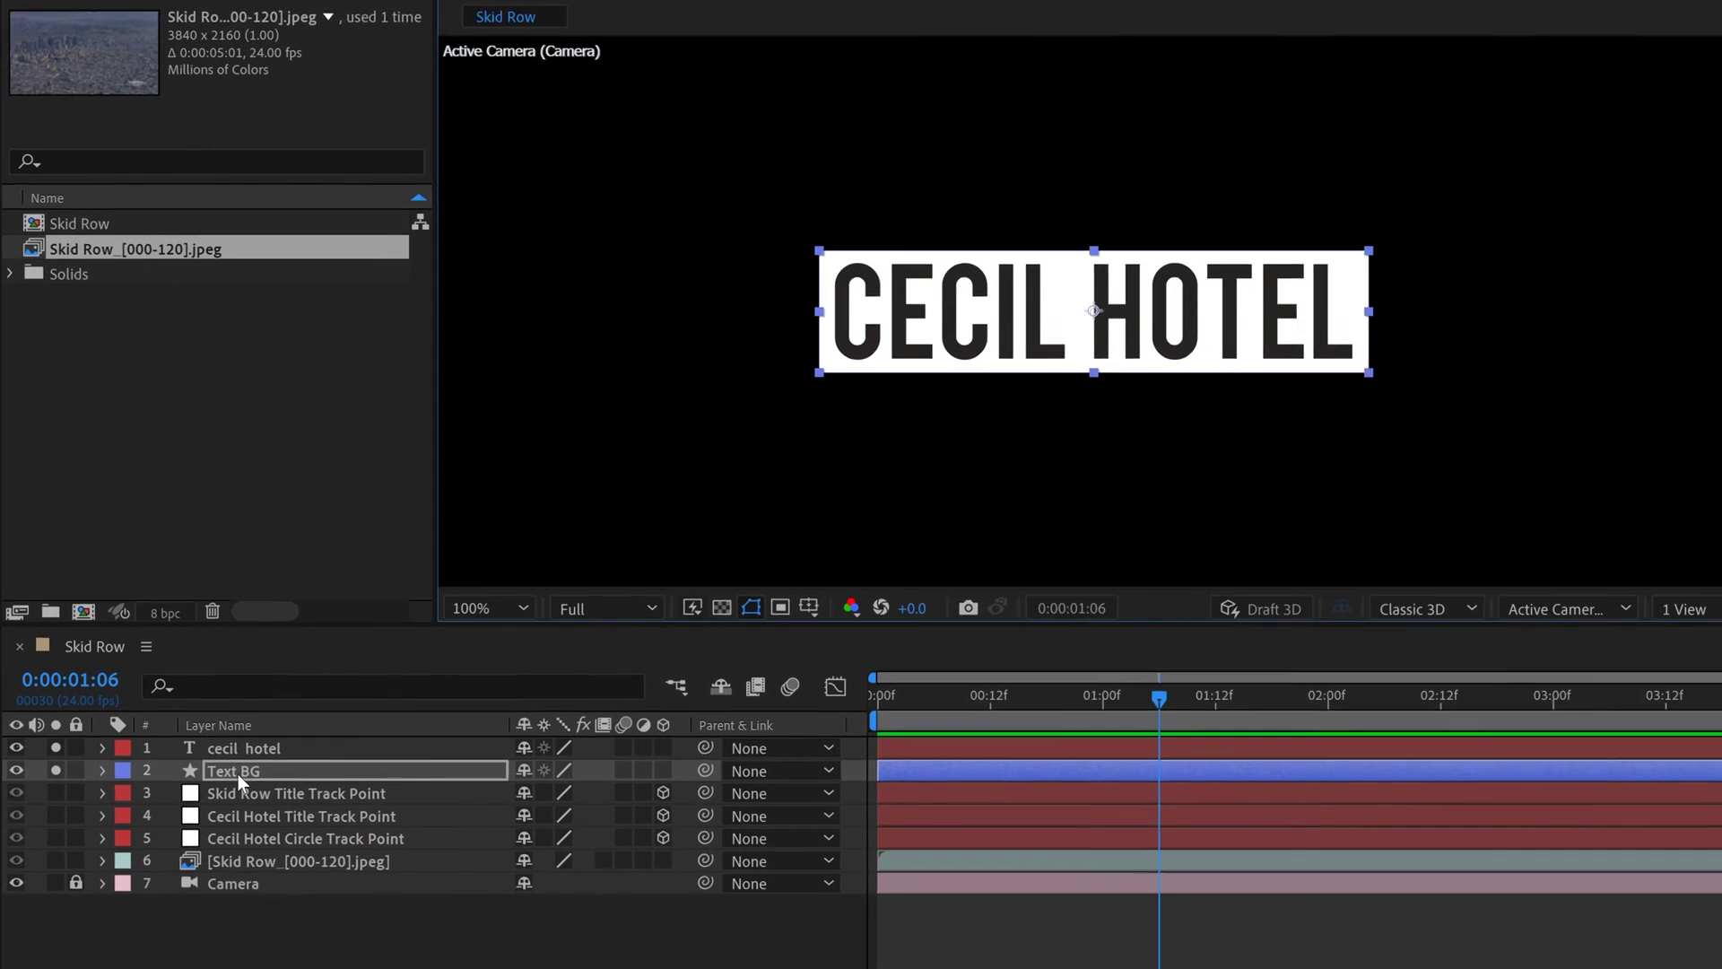
Duplicate the Text BG layer, place the copy above the cecil hotel layer and rename it Text Matte
{"action": "left_click", "coordinate": [203, 736]}
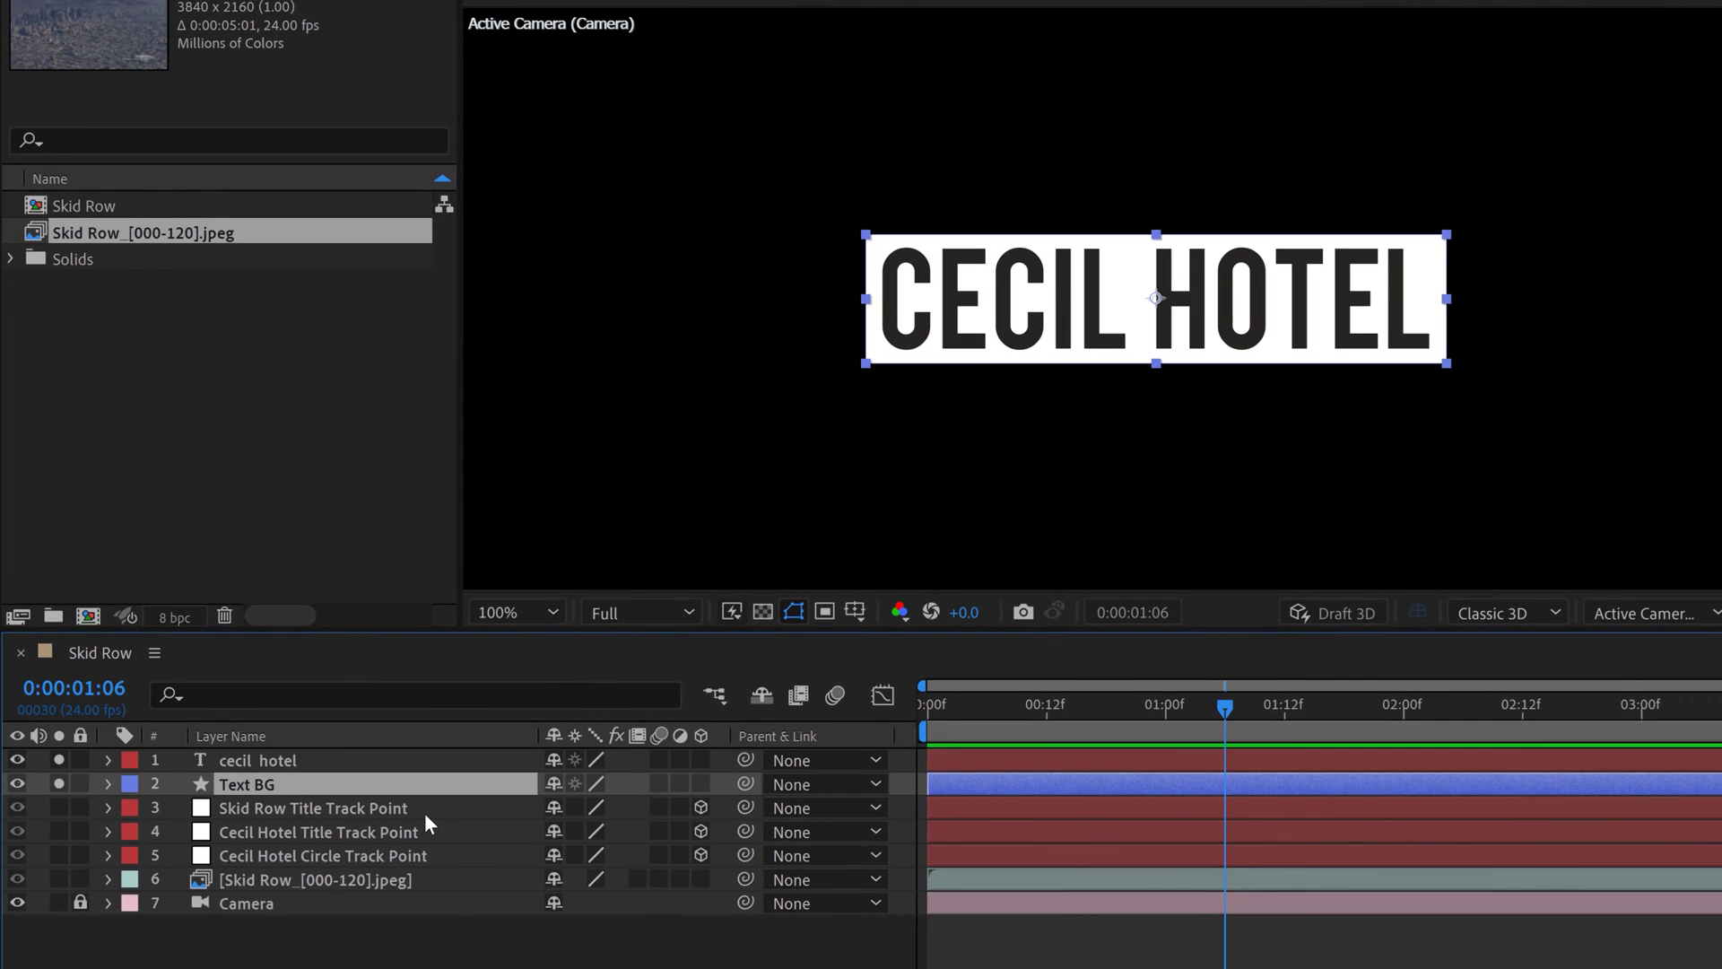
{"action": "key", "text": "ctrl+d"}
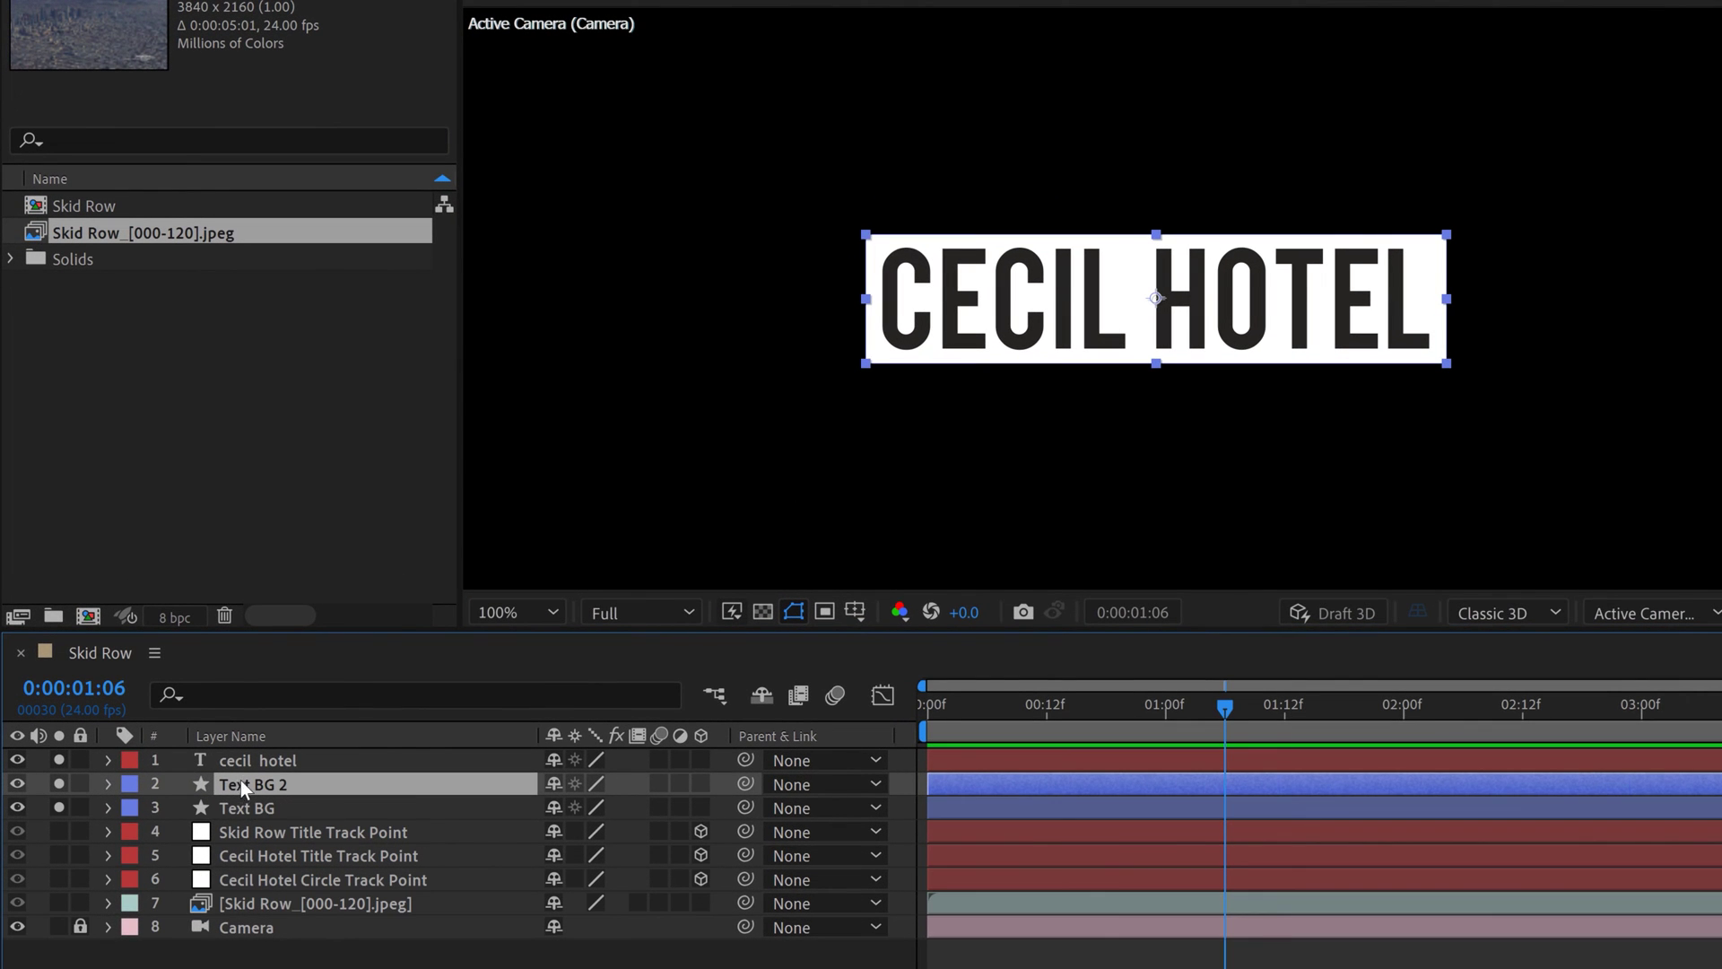
{"action": "left_click_drag", "start_coordinate": [240, 778], "coordinate": [249, 757]}
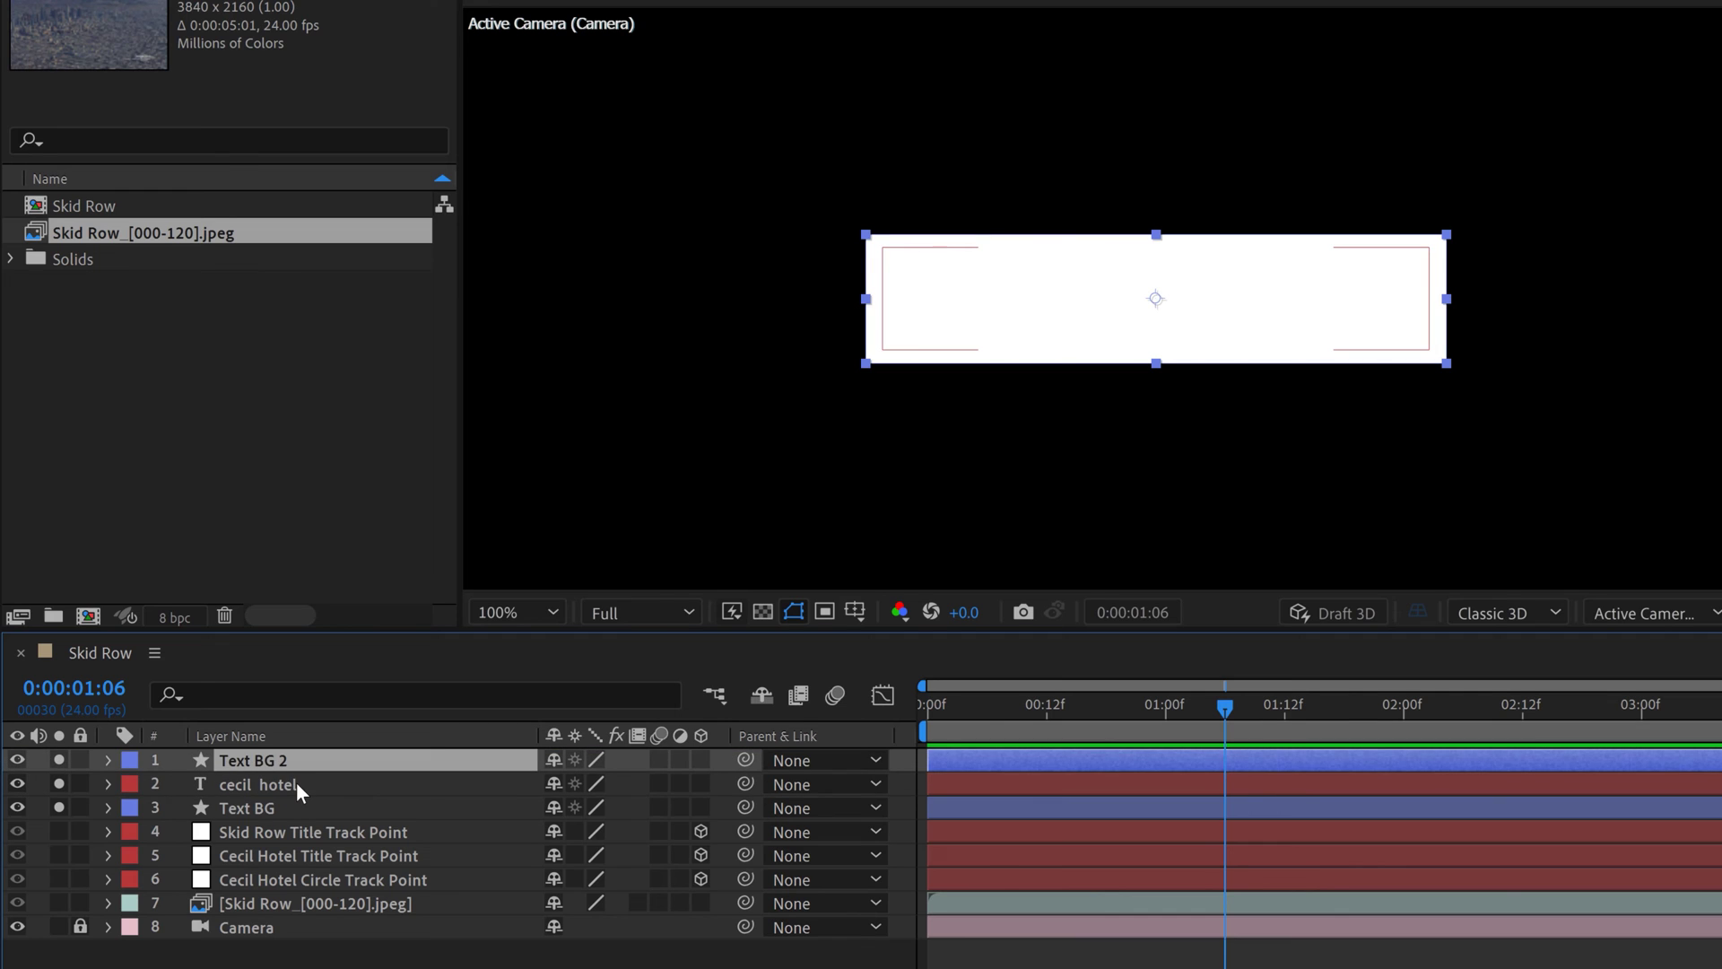
{"action": "key", "text": "Return"}
{"action": "type", "text": "Text Ma"}
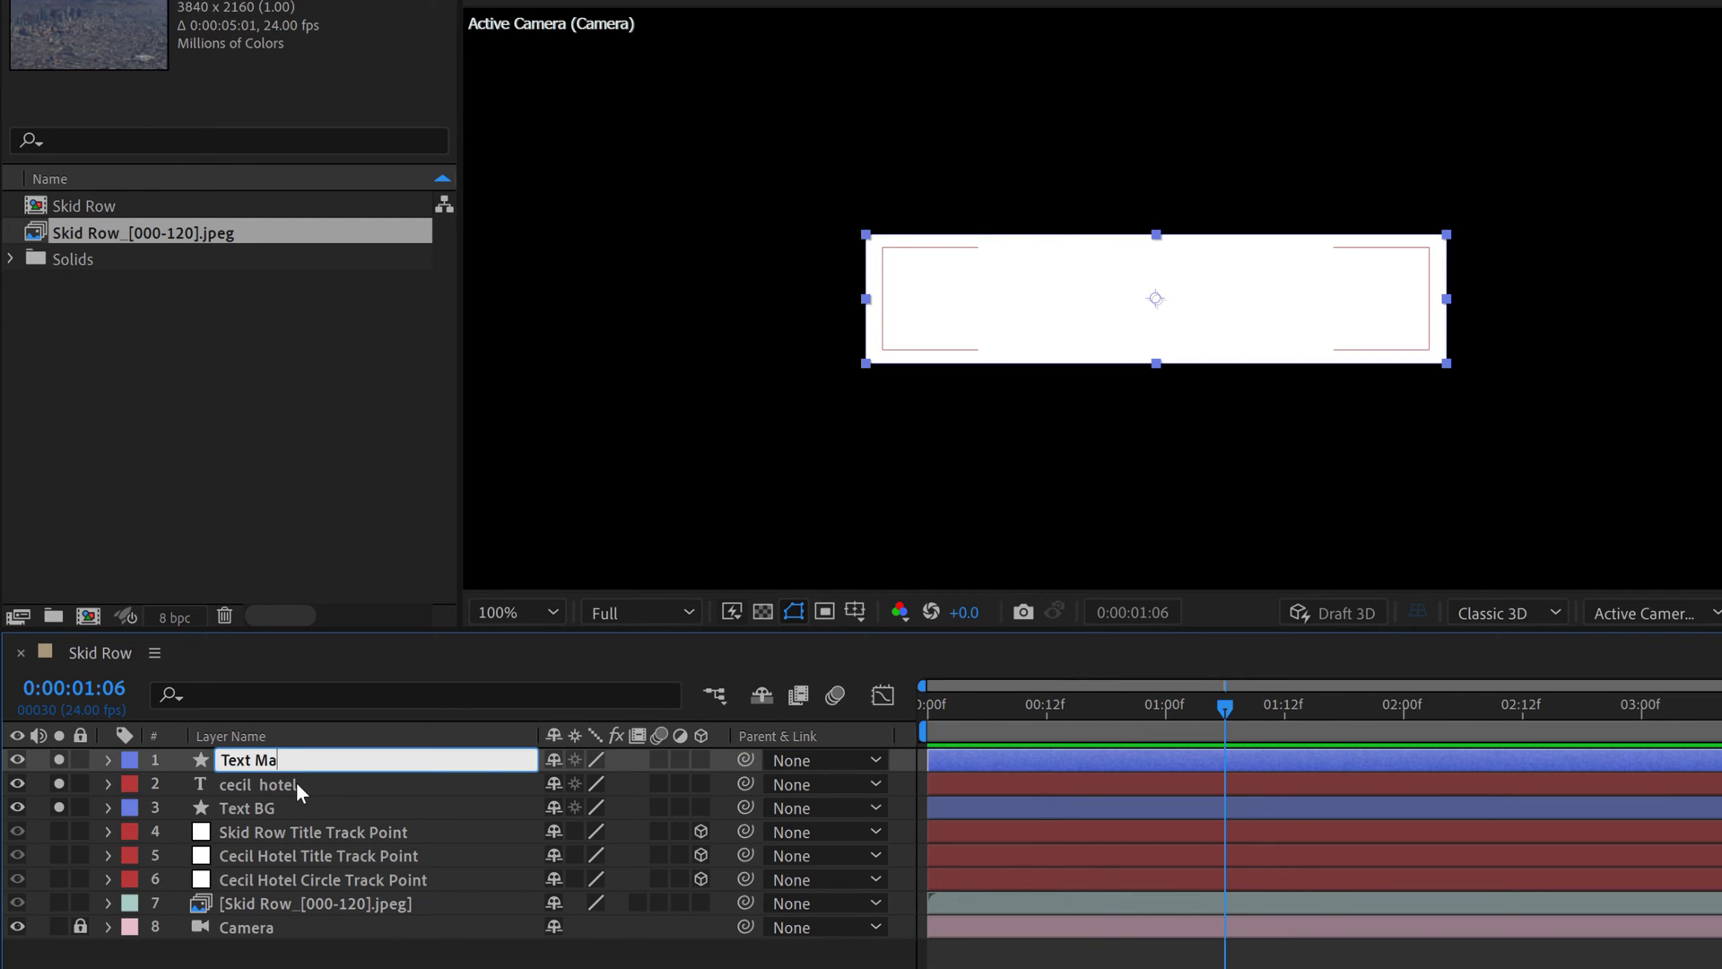
{"action": "type", "text": "tte"}
{"action": "key", "text": "Return"}
Link the Text Matte layer's Scale to the Scale of Text BG and collapse the Text Matte properties
{"action": "key", "text": "s"}
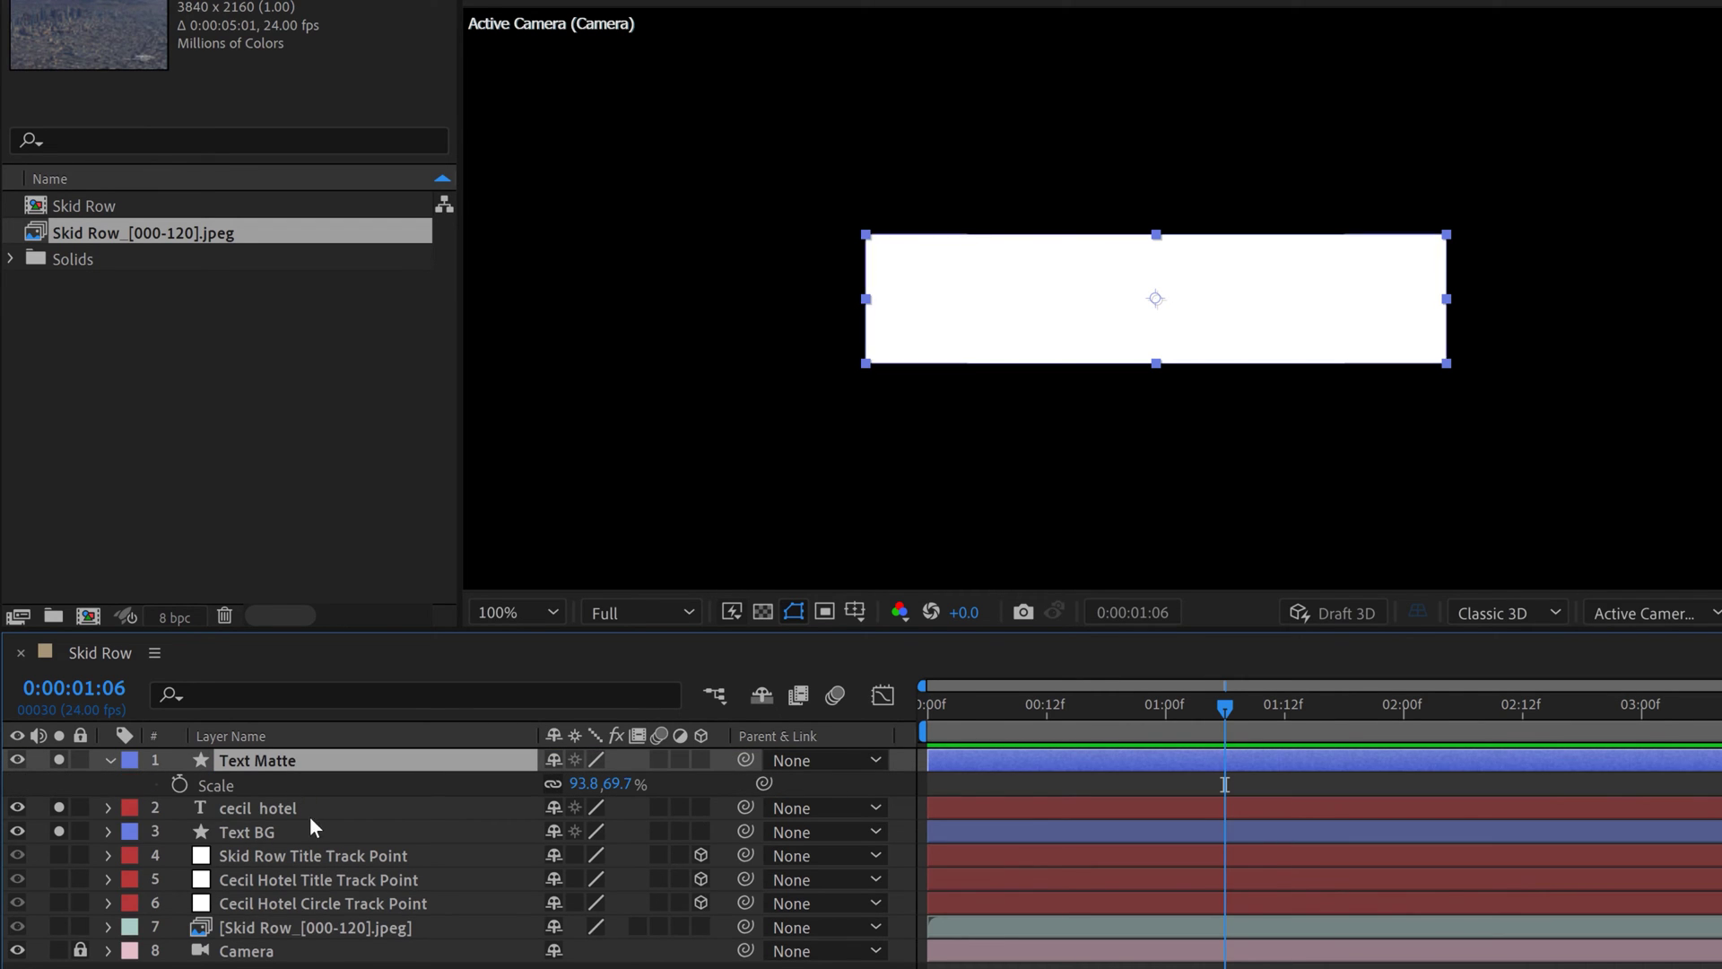
{"action": "left_click", "coordinate": [259, 830]}
{"action": "key", "text": "s"}
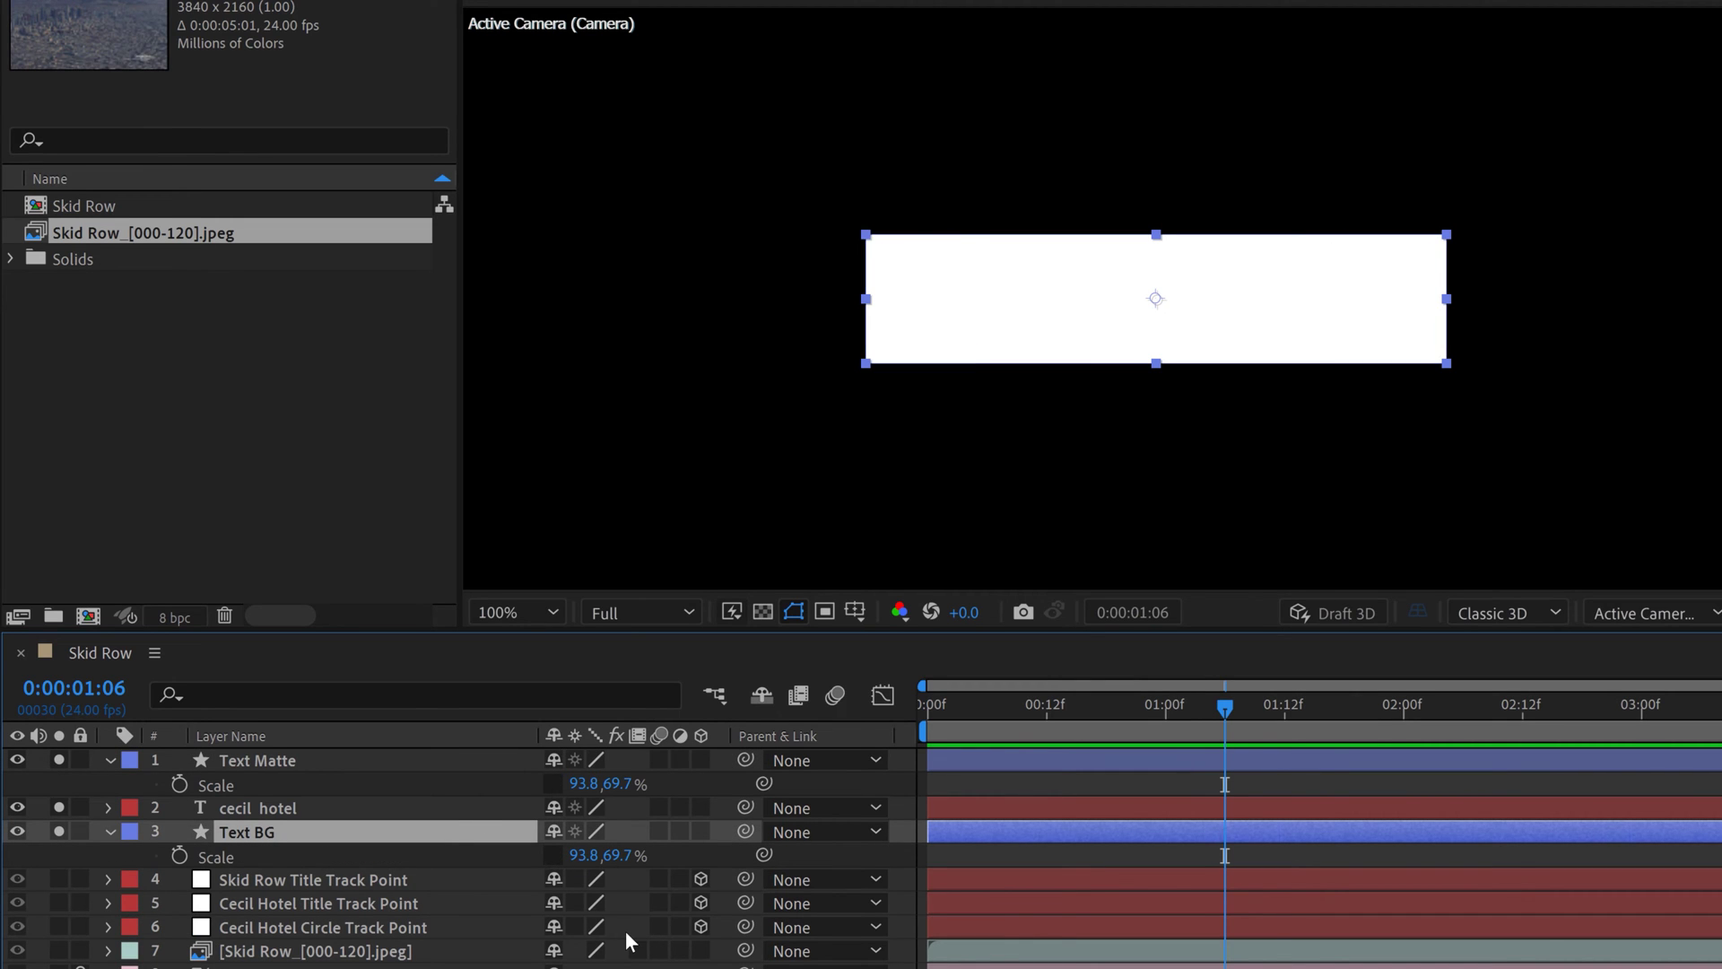
{"action": "left_click_drag", "start_coordinate": [763, 783], "coordinate": [217, 854]}
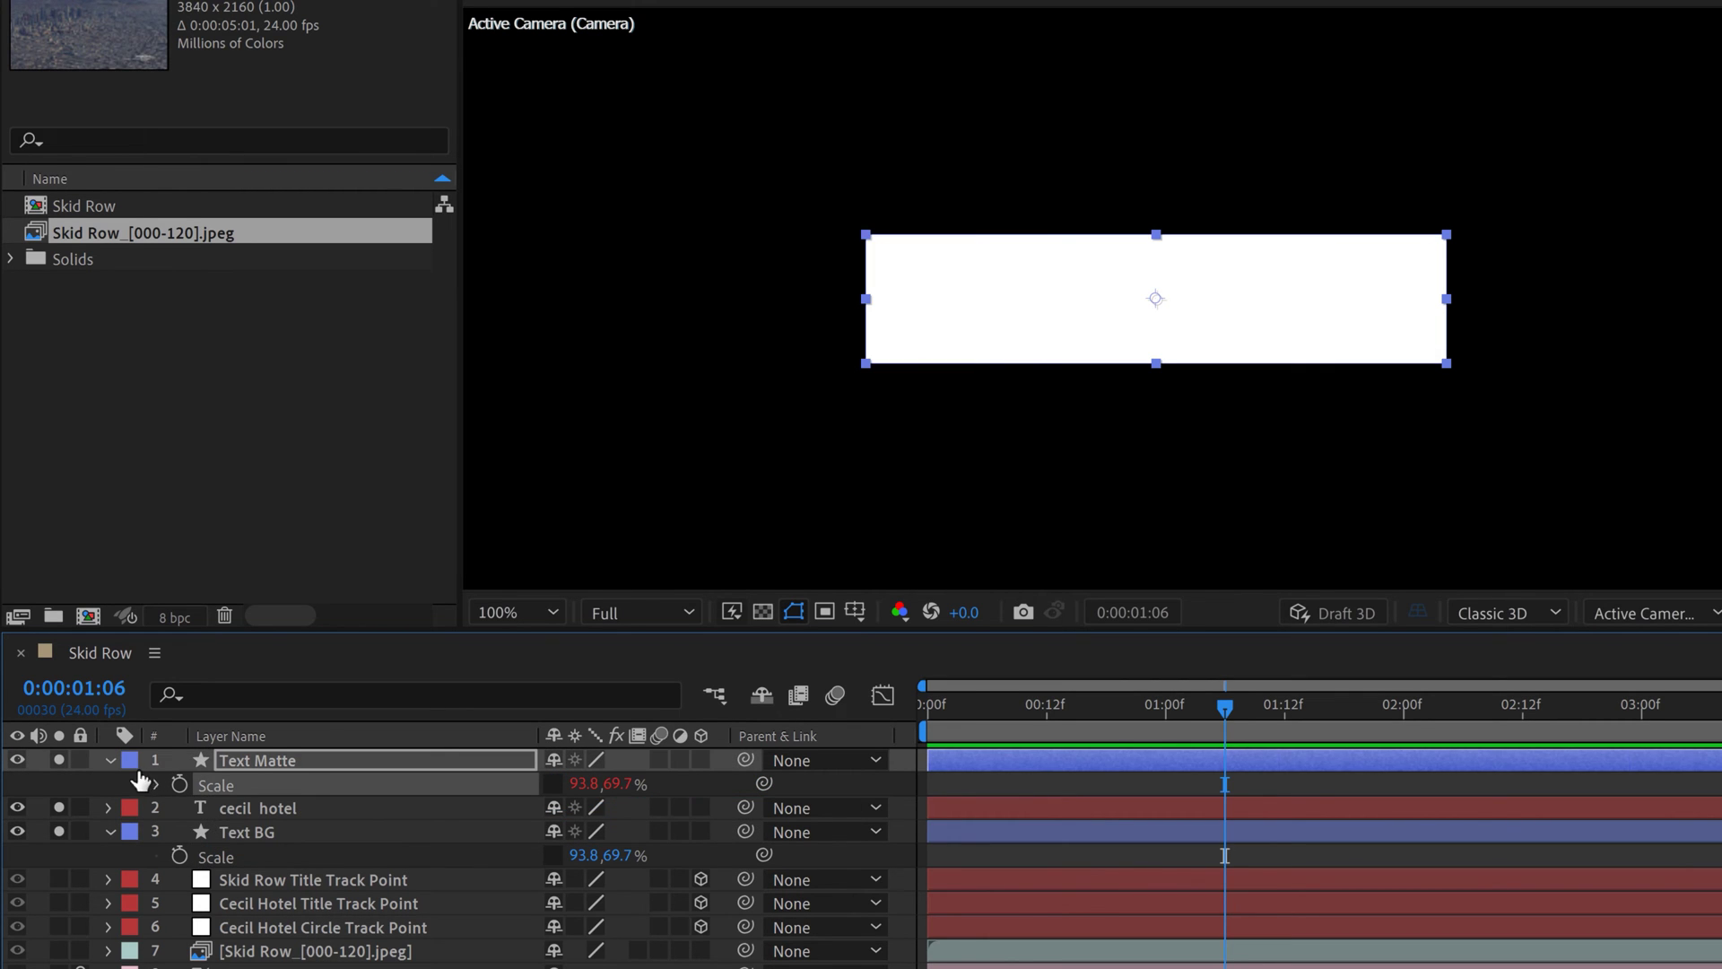
{"action": "left_click", "coordinate": [222, 838]}
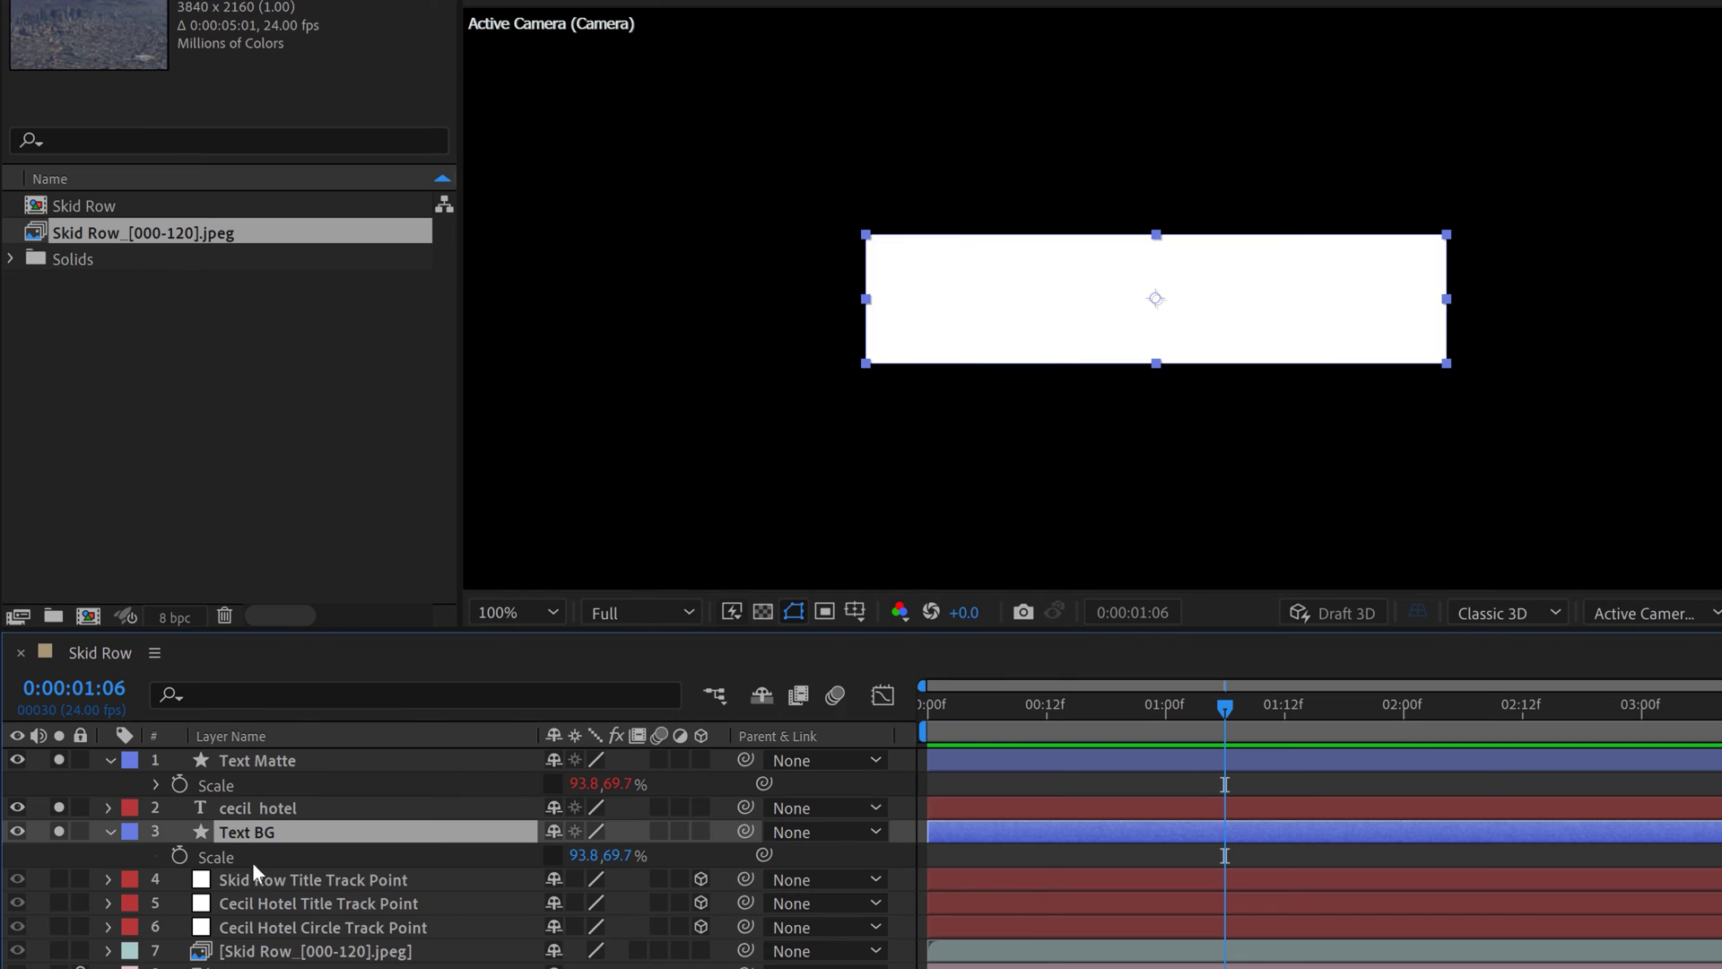
{"action": "left_click", "coordinate": [107, 758]}
Animate Text BG's horizontal scale from 0% at 0:00:02:12 to full width at about 0:00:03:11, and preview the animation
{"action": "left_click_drag", "start_coordinate": [1222, 708], "coordinate": [1372, 708]}
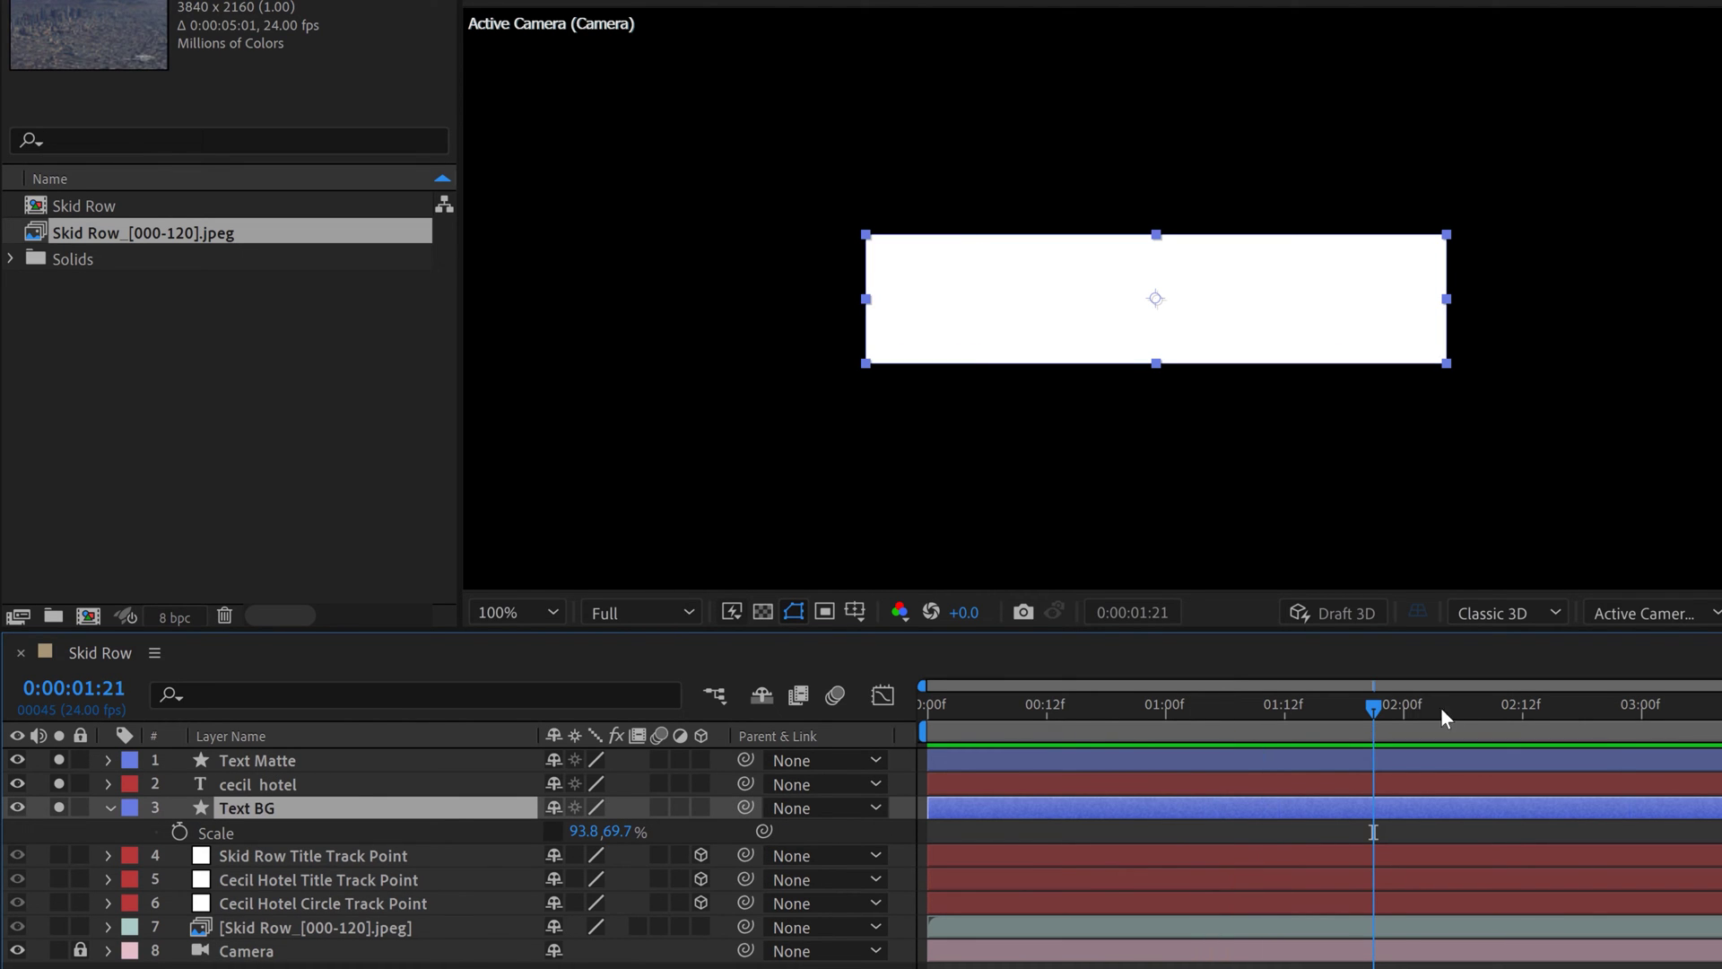
{"action": "mouse_move", "coordinate": [1515, 709]}
{"action": "left_mouse_down"}
{"action": "mouse_move", "coordinate": [1651, 713]}
{"action": "mouse_move", "coordinate": [1519, 730]}
{"action": "mouse_move", "coordinate": [1534, 718]}
{"action": "left_mouse_up"}
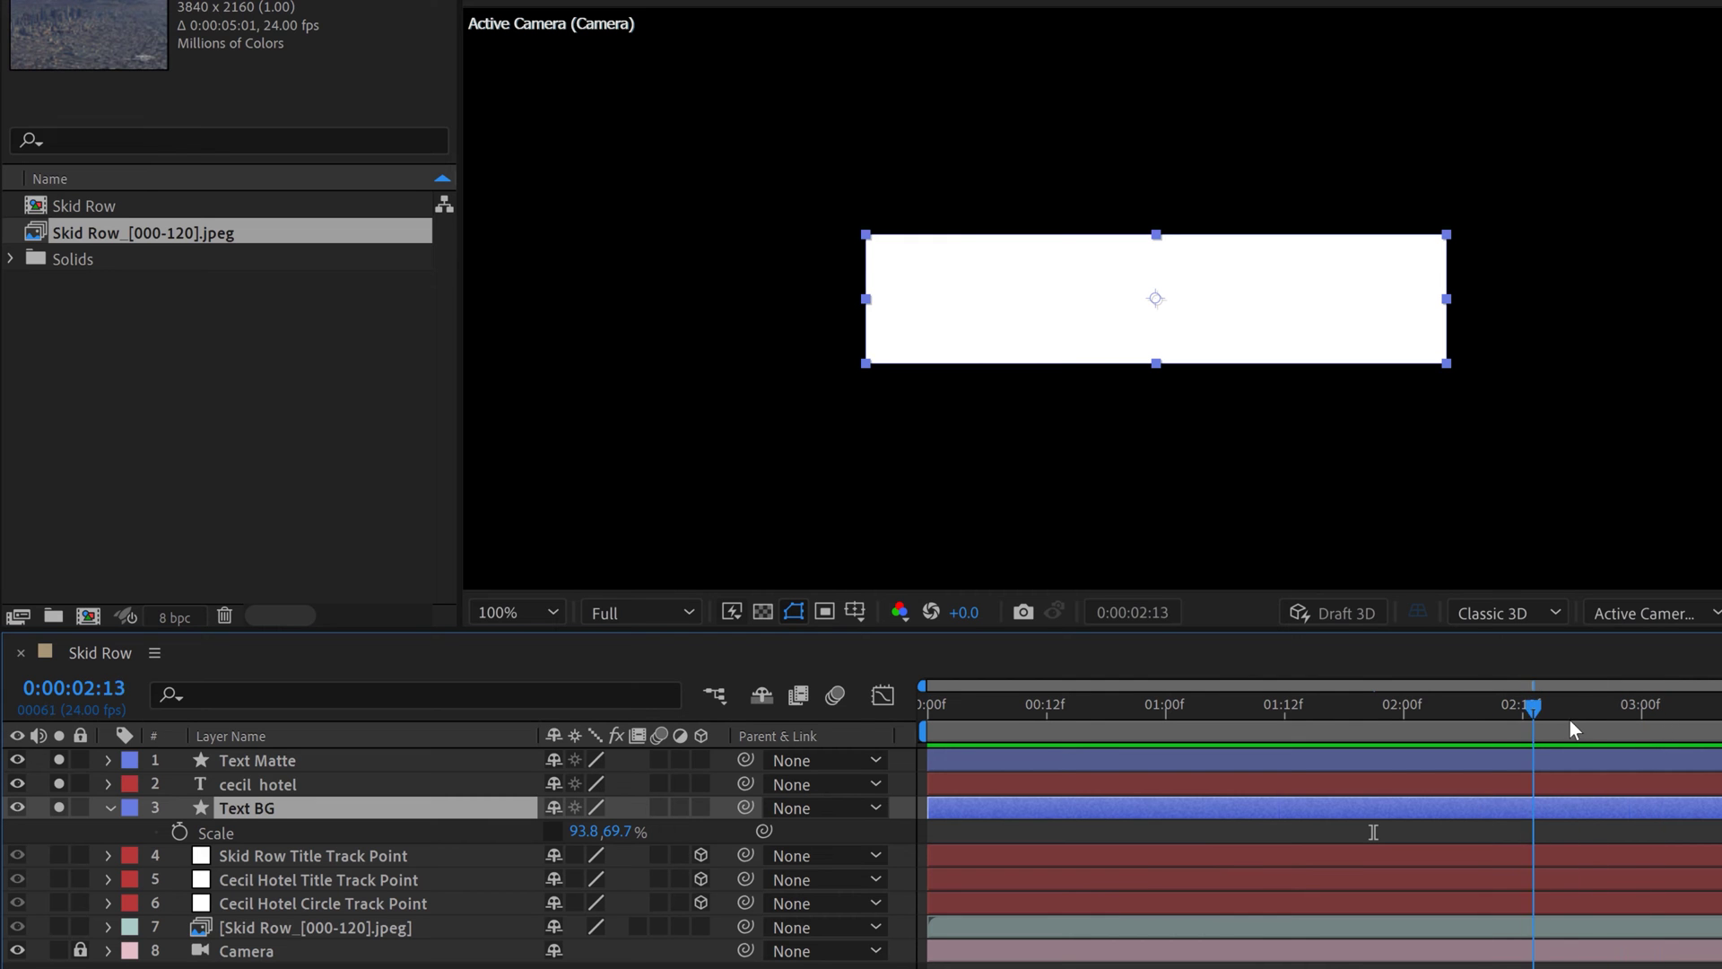
{"action": "left_click", "coordinate": [1520, 718]}
{"action": "left_click", "coordinate": [178, 833]}
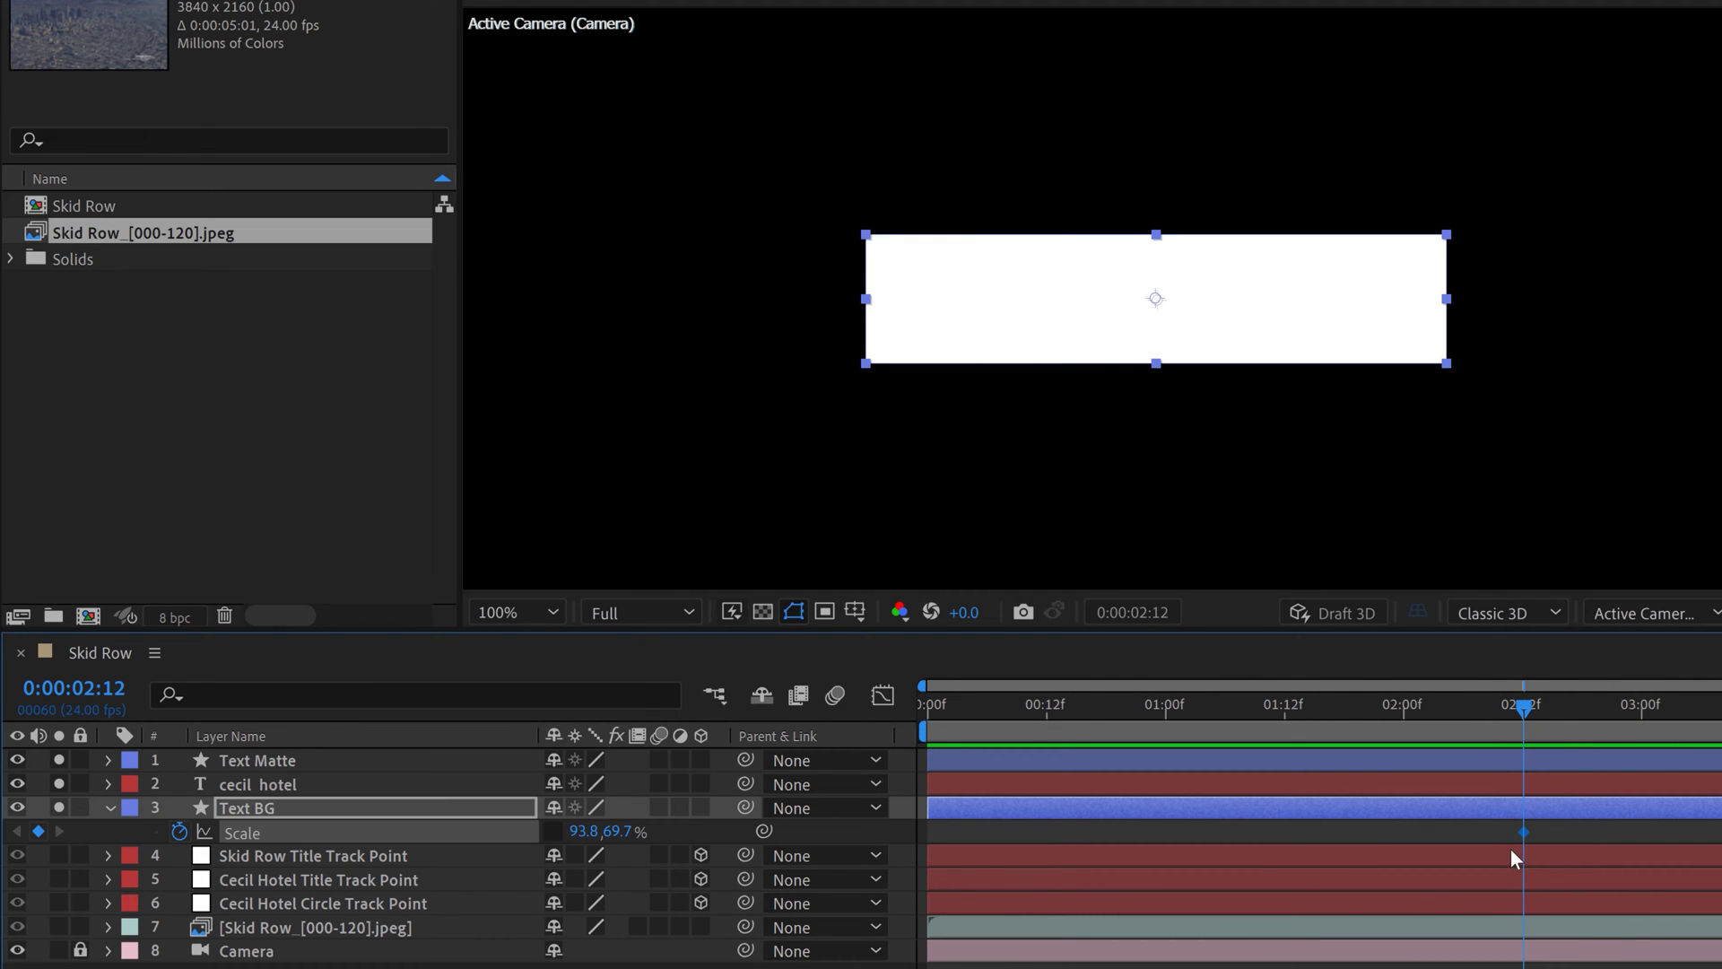
{"action": "left_click_drag", "start_coordinate": [1524, 830], "coordinate": [1676, 803]}
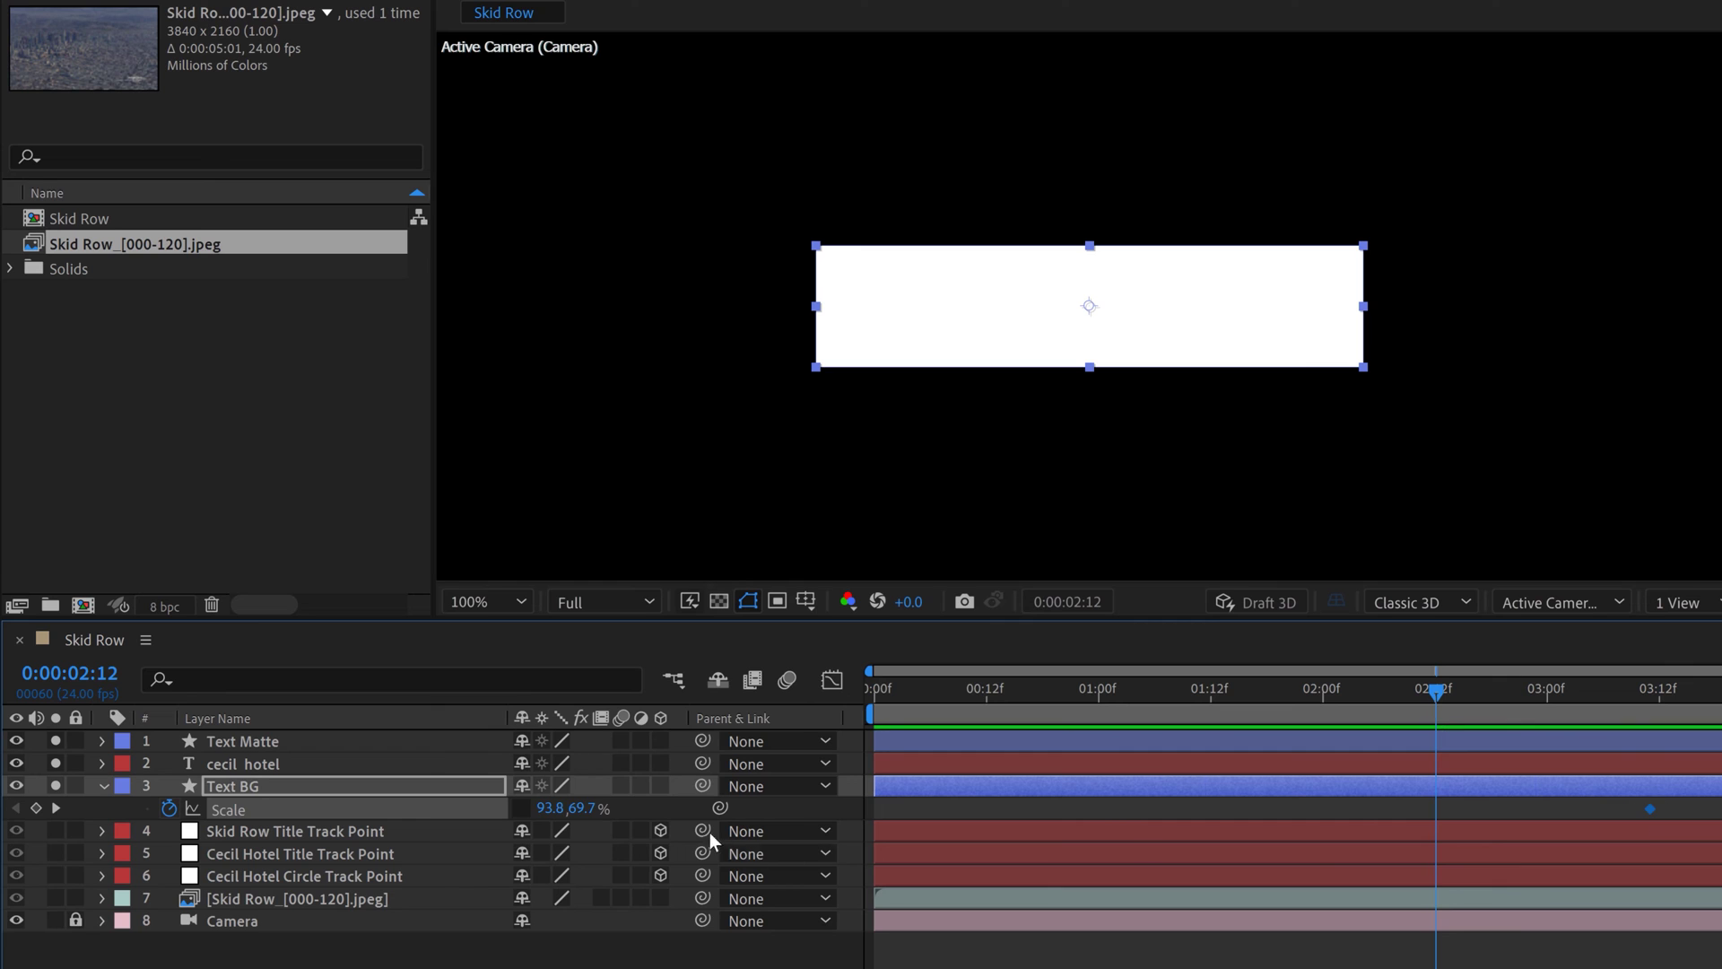
{"action": "left_click", "coordinate": [550, 807]}
{"action": "type", "text": "0"}
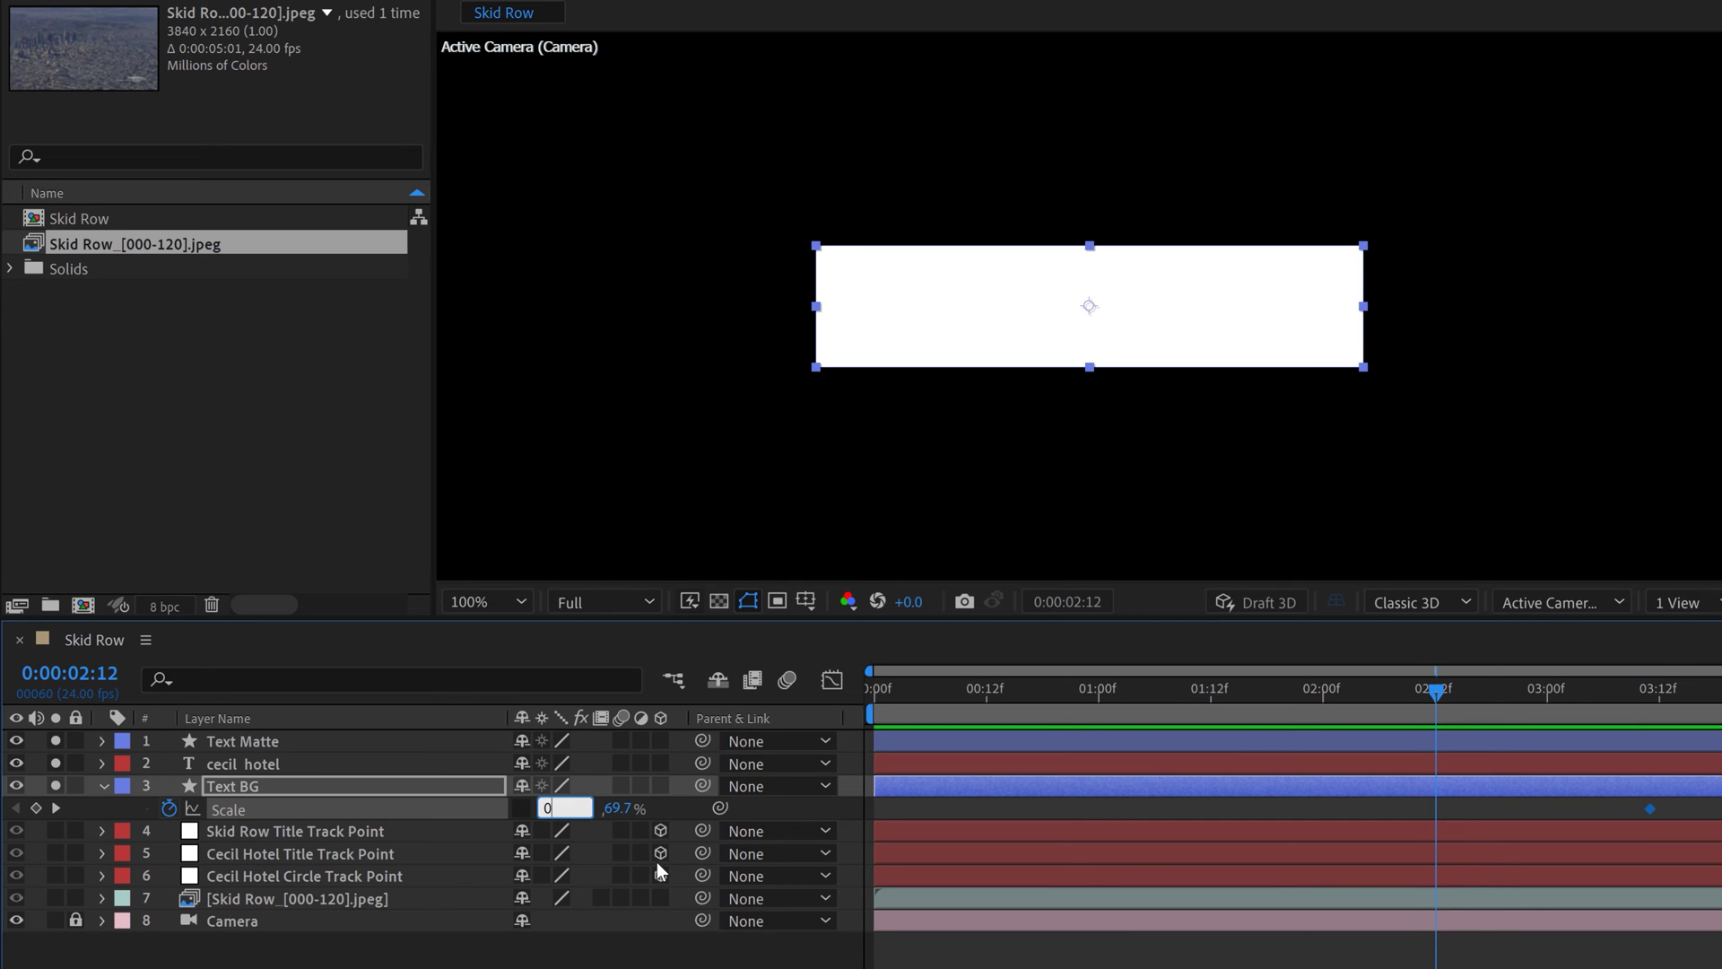
{"action": "key", "text": "Return"}
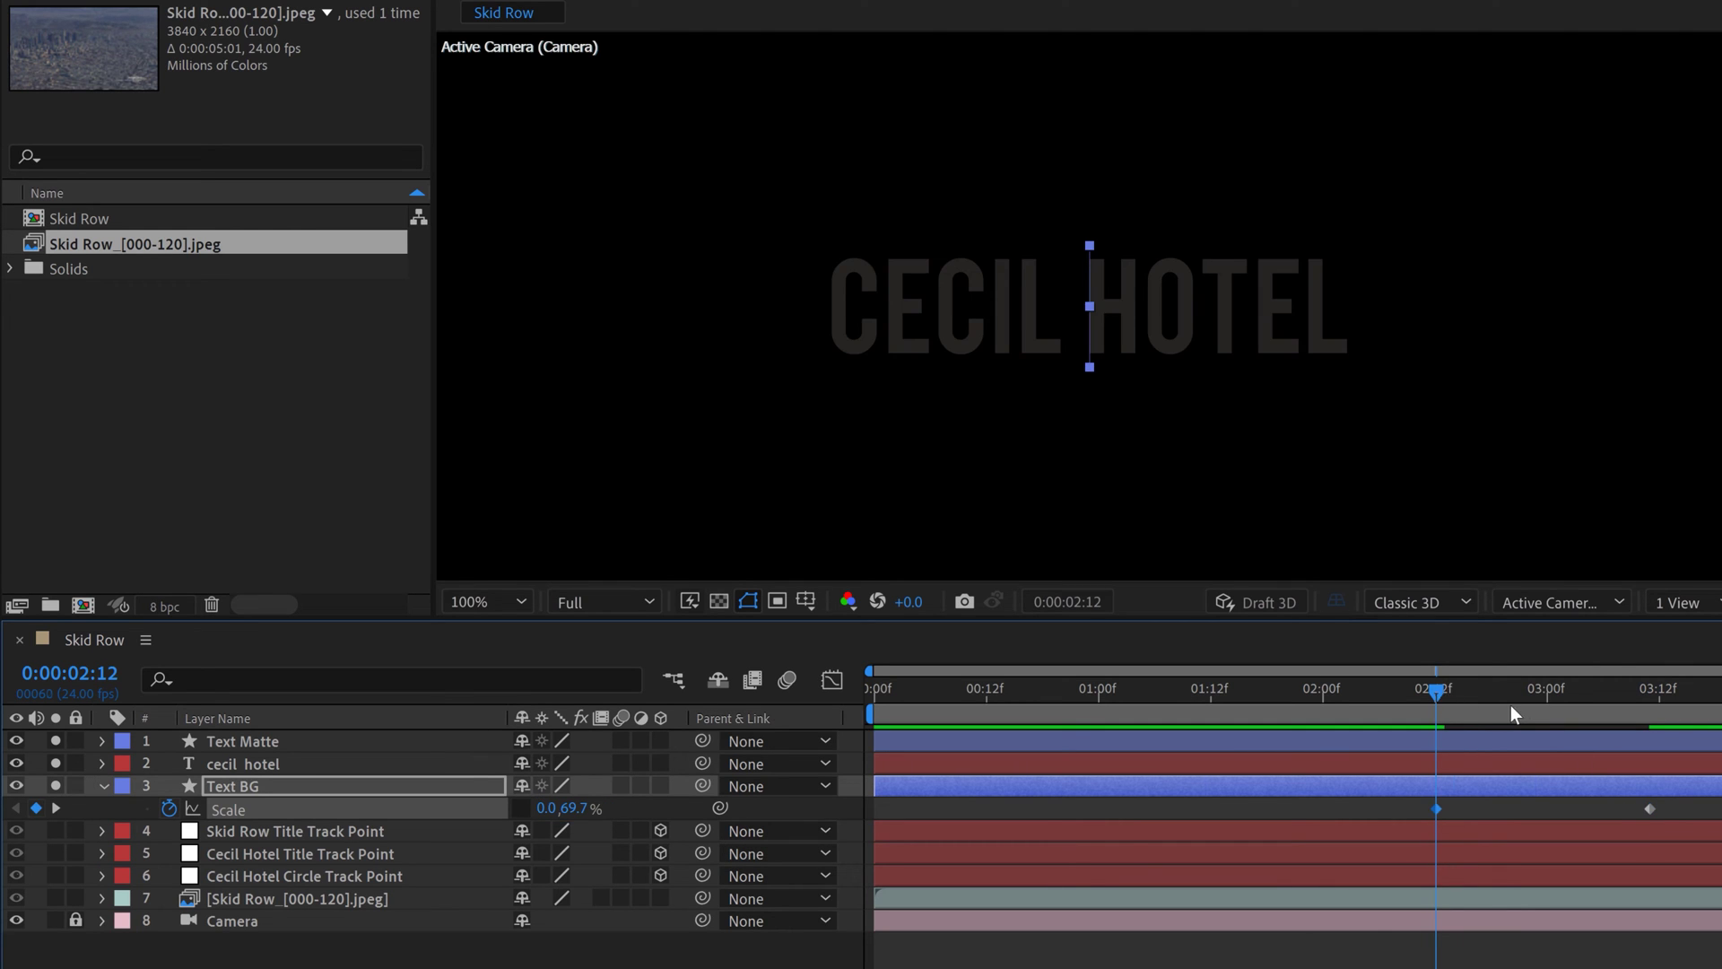
{"action": "key", "text": "space"}
{"action": "left_click", "coordinate": [1472, 809]}
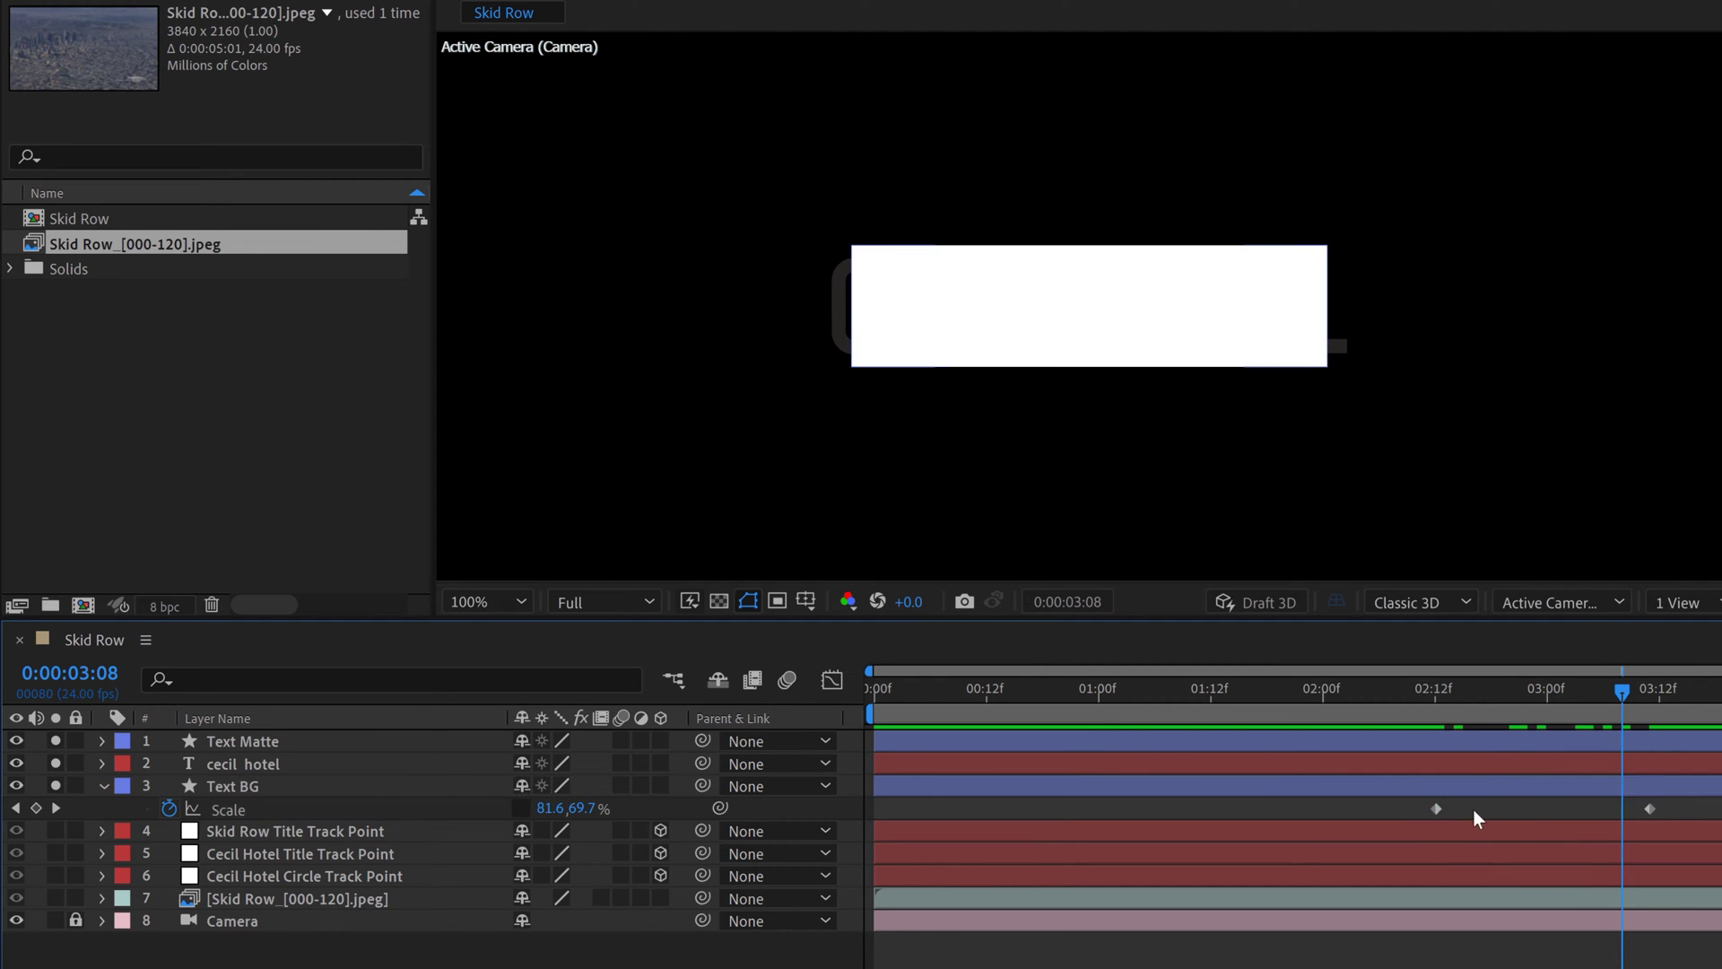
Apply Easy Ease to both Text BG scale keyframes and lengthen the ease into the last one in the speed graph
{"action": "left_click", "coordinate": [1438, 809]}
{"action": "right_click", "coordinate": [1434, 805]}
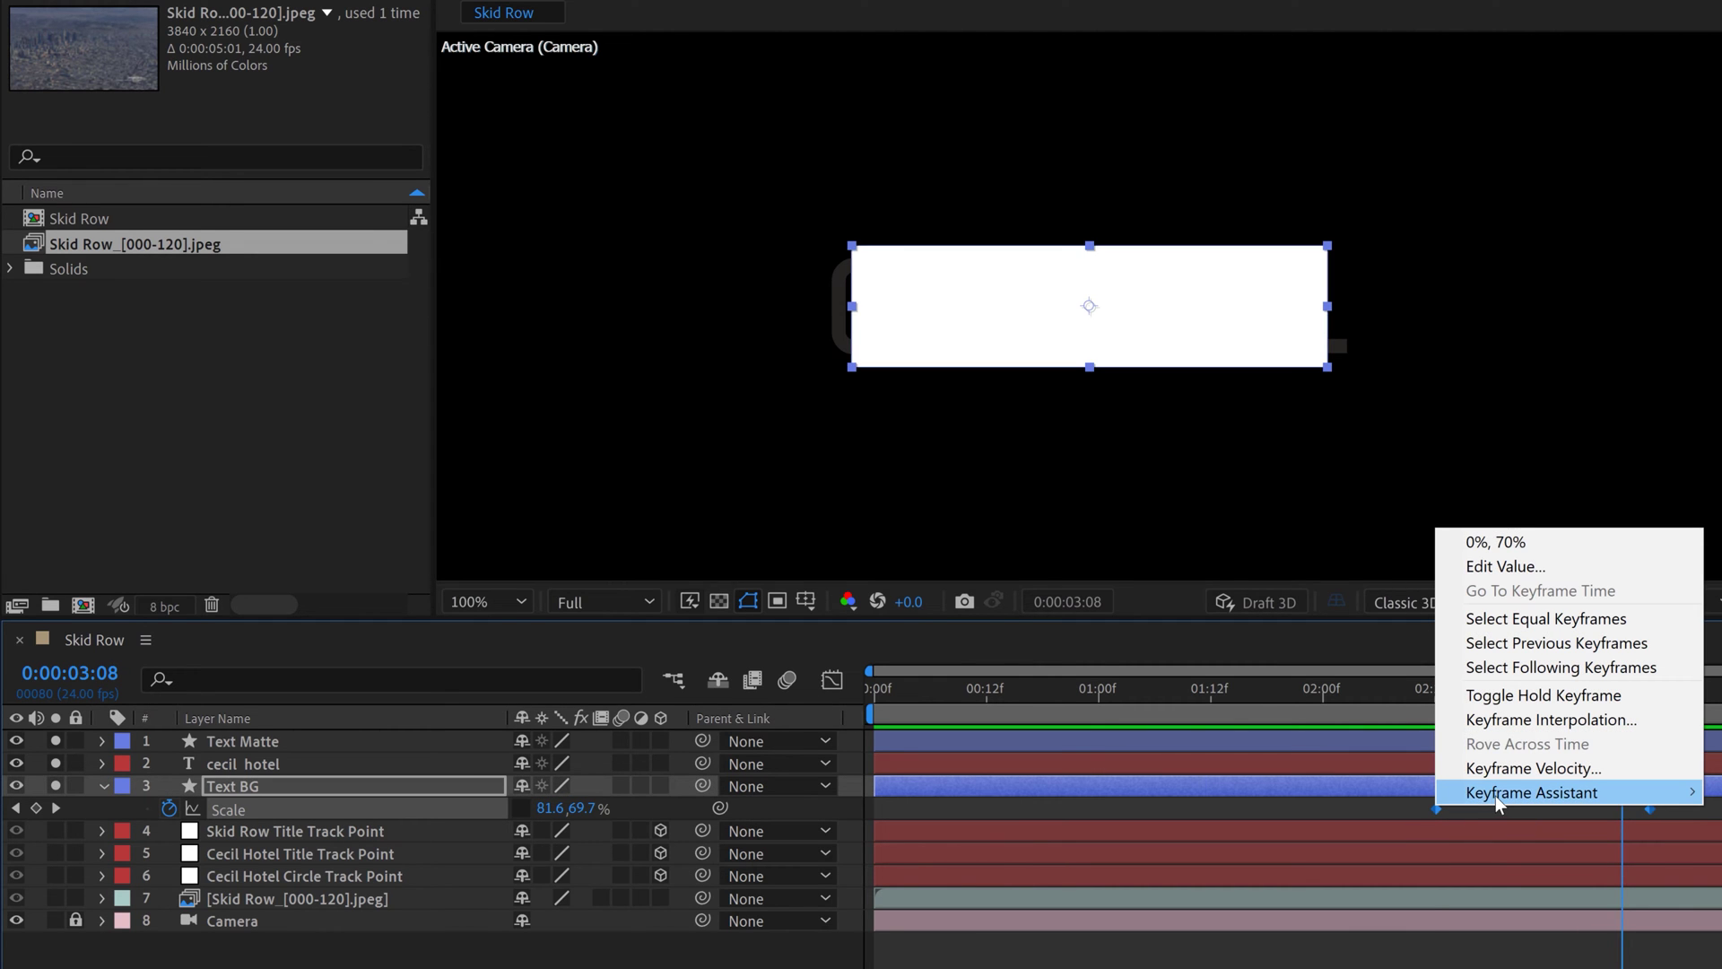
{"action": "mouse_move", "coordinate": [1494, 794]}
{"action": "left_click", "coordinate": [1121, 861]}
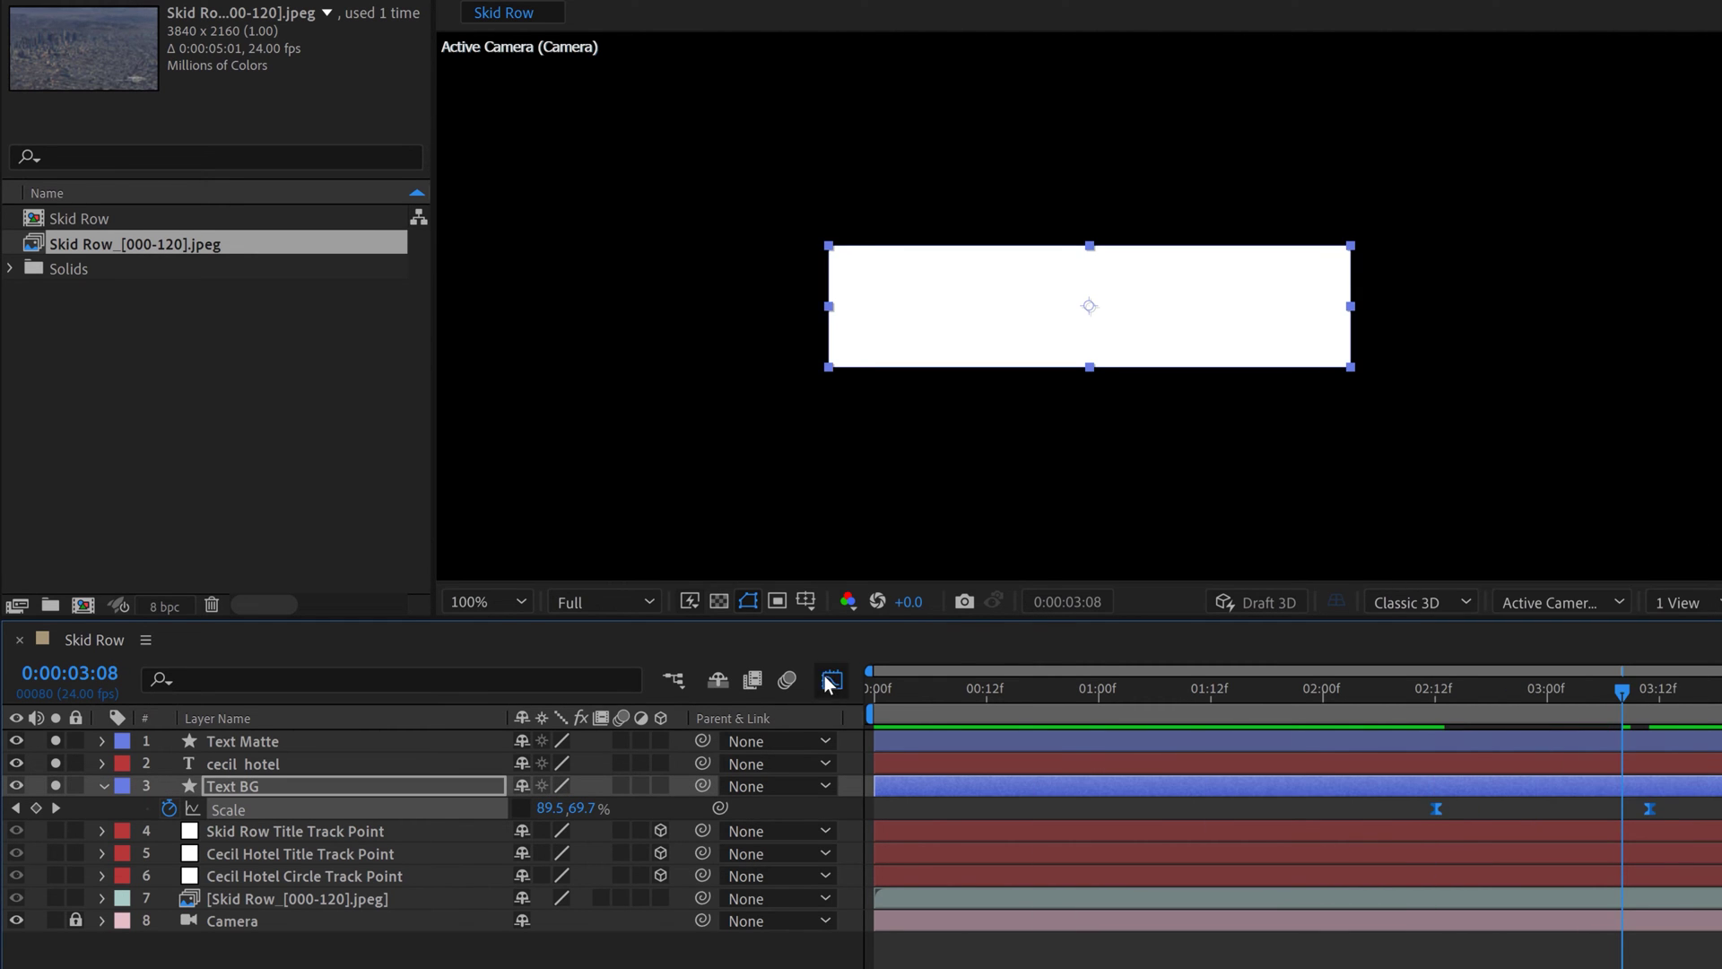
{"action": "left_click", "coordinate": [830, 682]}
{"action": "left_click", "coordinate": [1656, 956]}
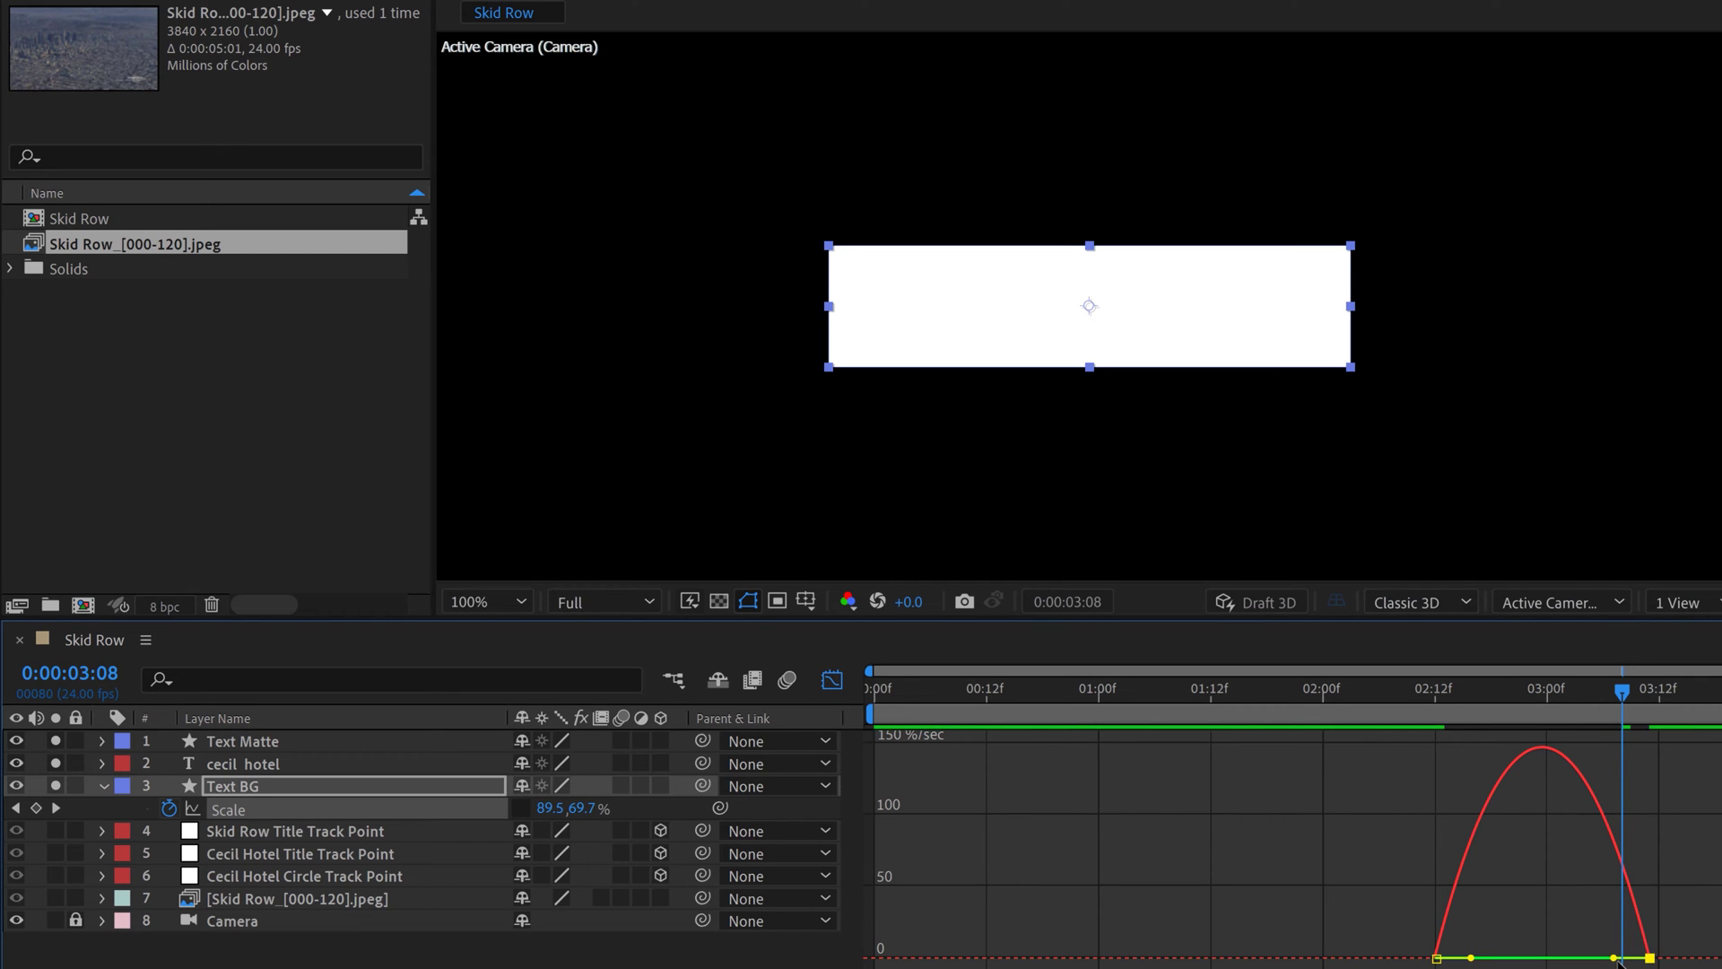
{"action": "left_click_drag", "start_coordinate": [1617, 960], "coordinate": [1557, 965]}
{"action": "left_click", "coordinate": [831, 681]}
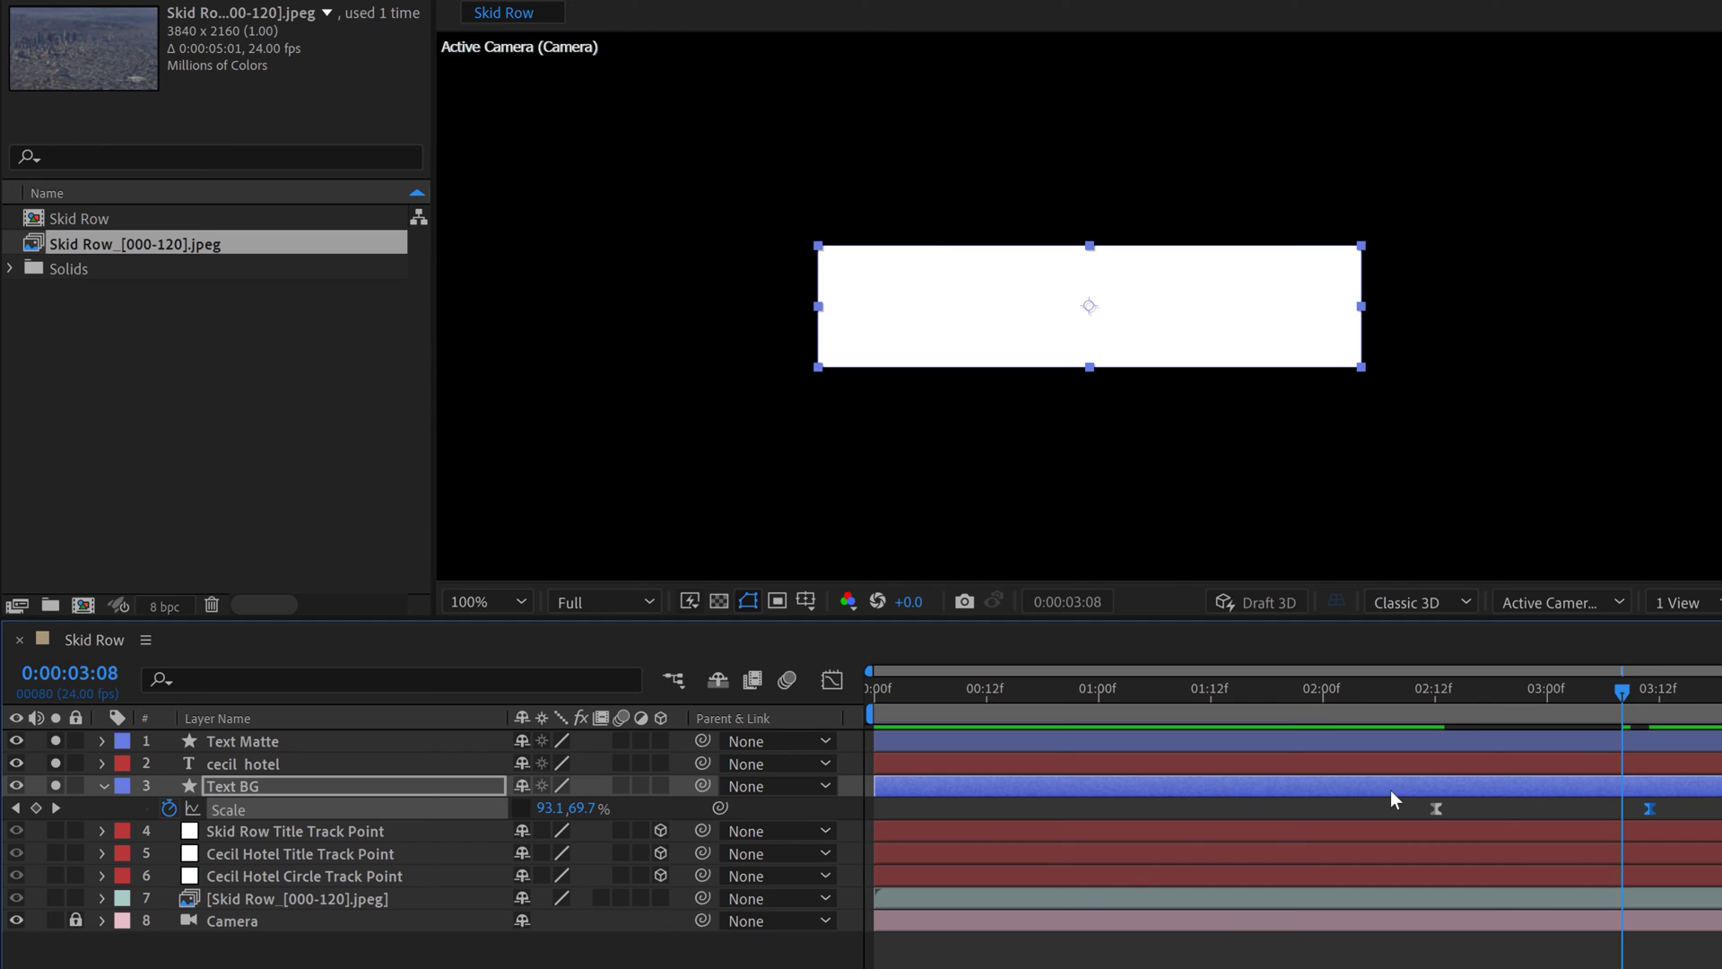
Set the cecil hotel layer's track matte to Alpha Matte "Text Matte" with the playhead at 0:00:02:17
{"action": "left_click", "coordinate": [1480, 693]}
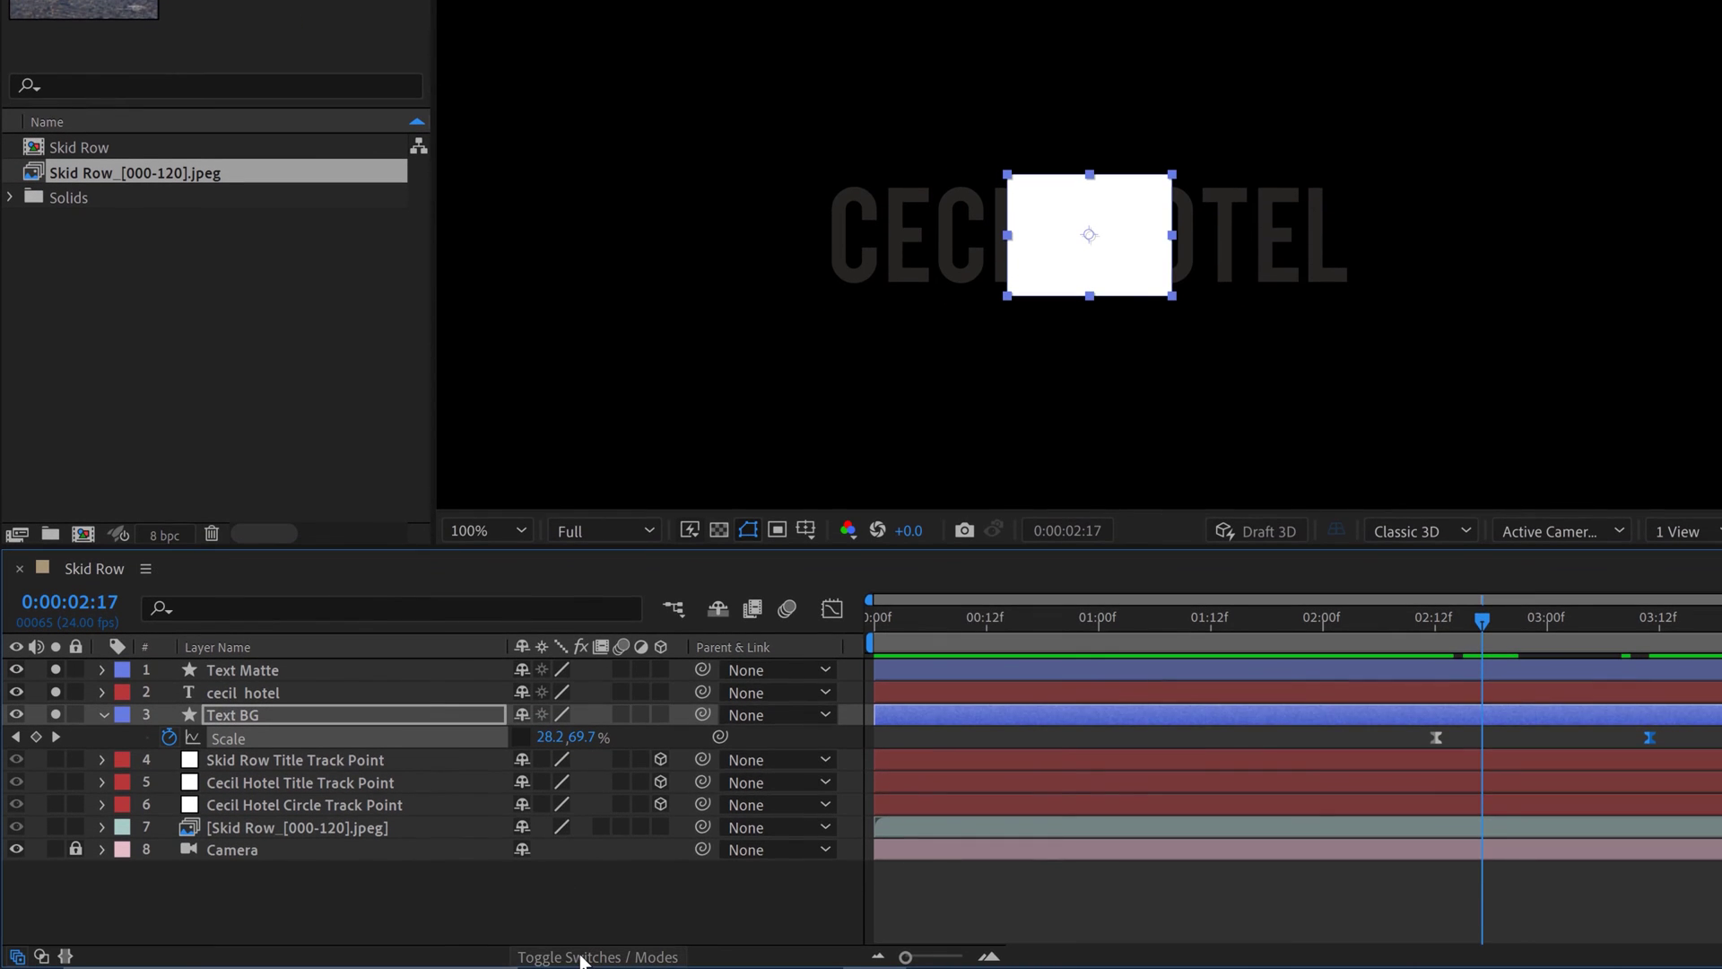
{"action": "left_click", "coordinate": [581, 957]}
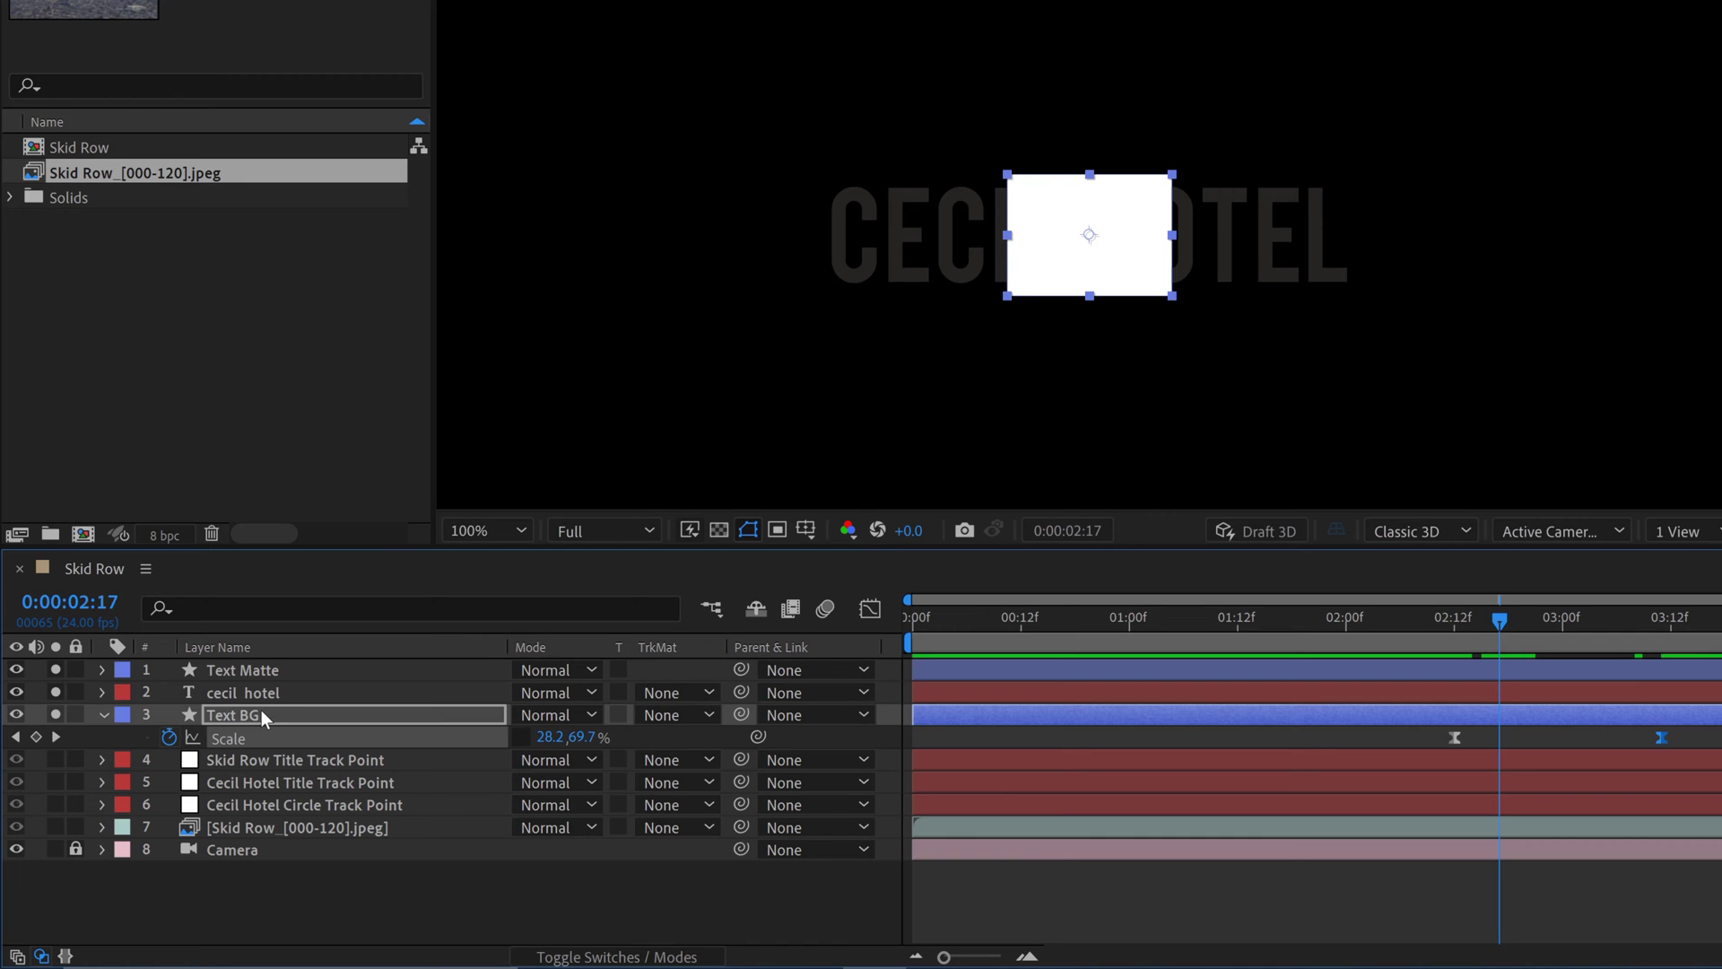
{"action": "left_click", "coordinate": [240, 696]}
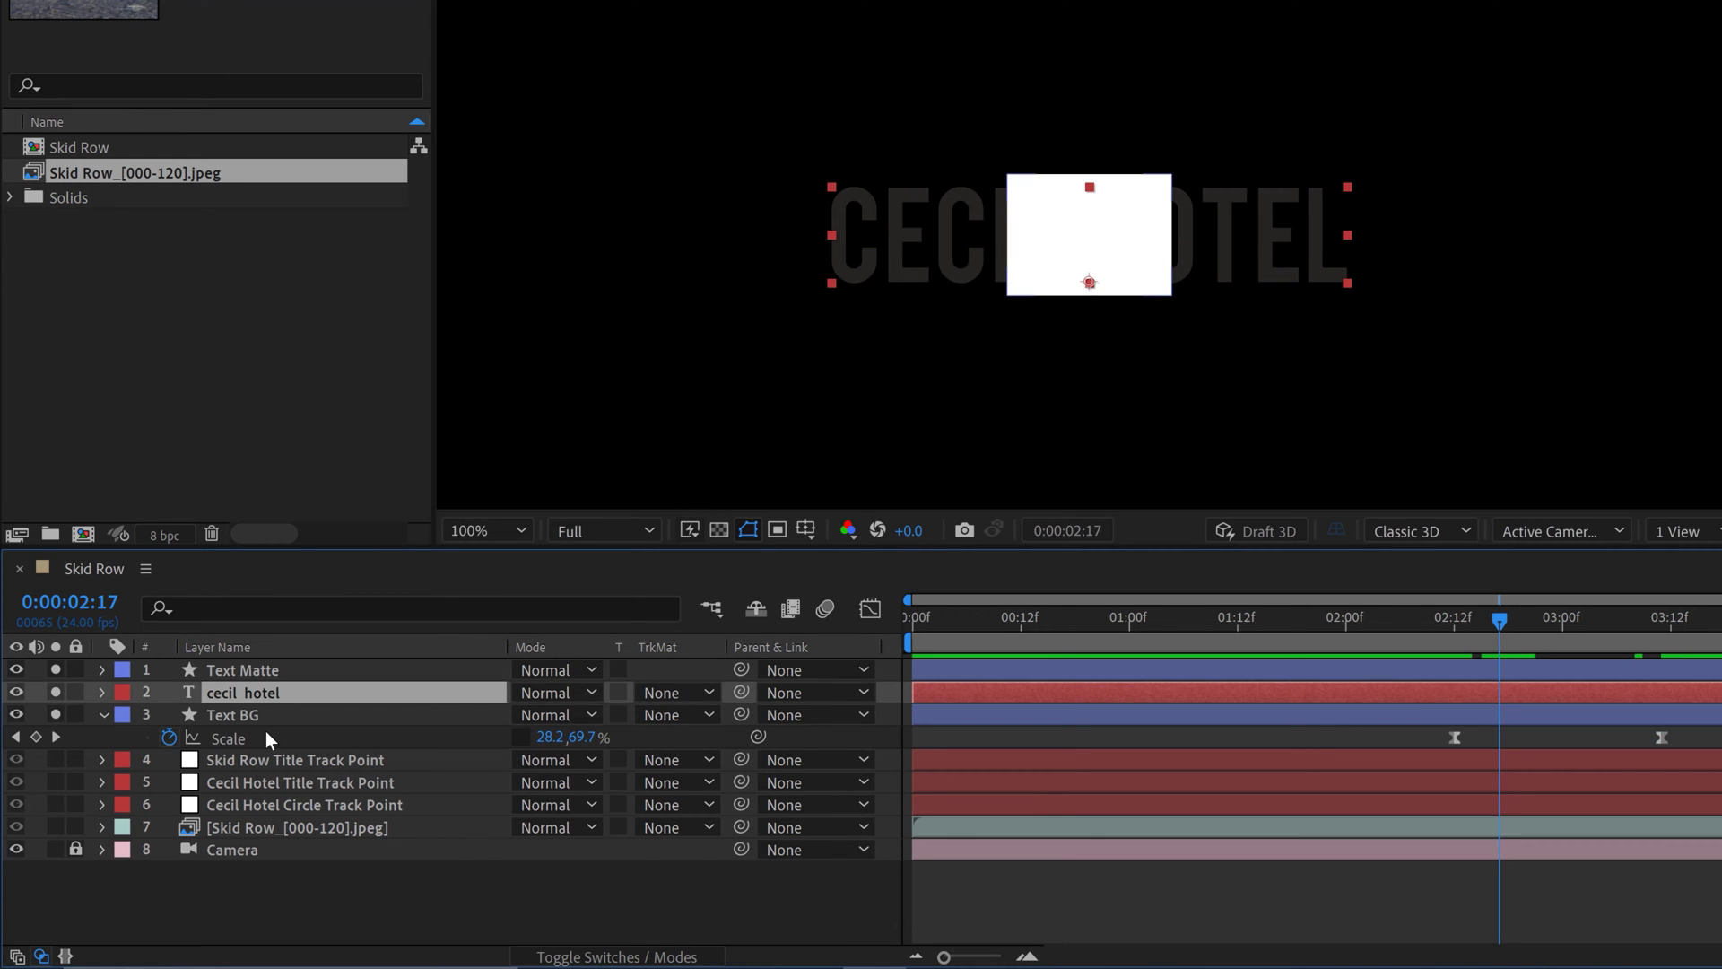
{"action": "left_click", "coordinate": [681, 696]}
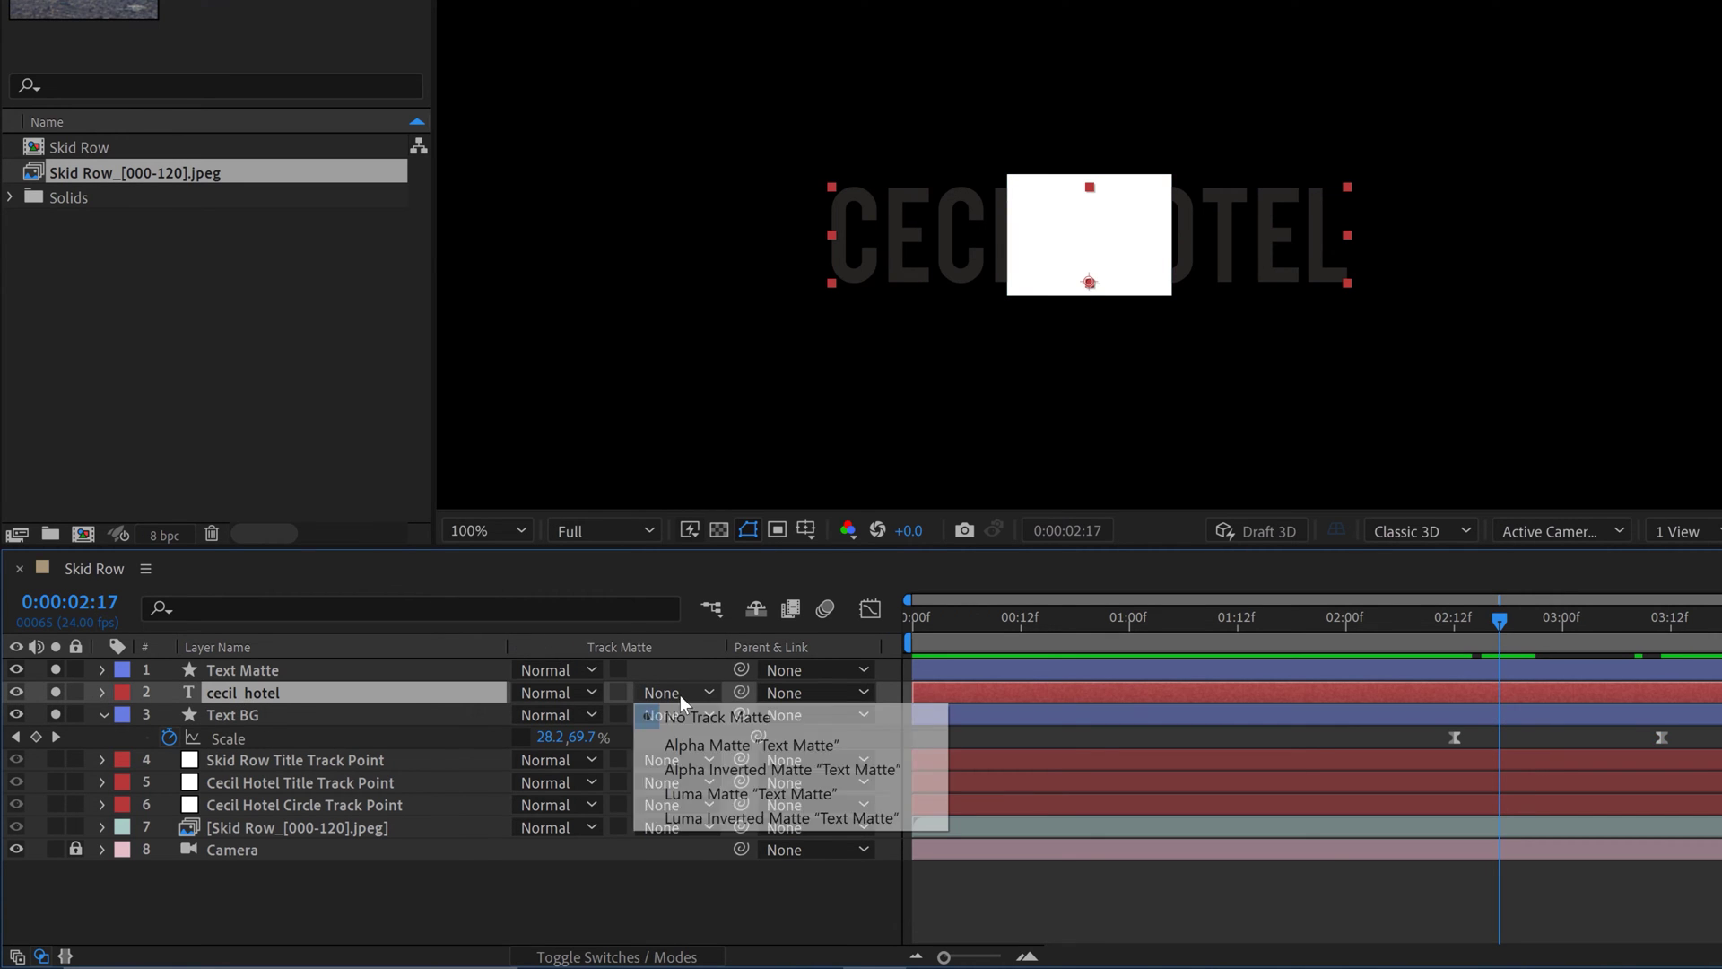
{"action": "left_click", "coordinate": [738, 746]}
Check the matted title reveal against the transparency grid and by scrubbing from 0:00:02:12 to 0:00:03:10
{"action": "left_click", "coordinate": [718, 530]}
{"action": "left_click_drag", "start_coordinate": [1524, 619], "coordinate": [1449, 635]}
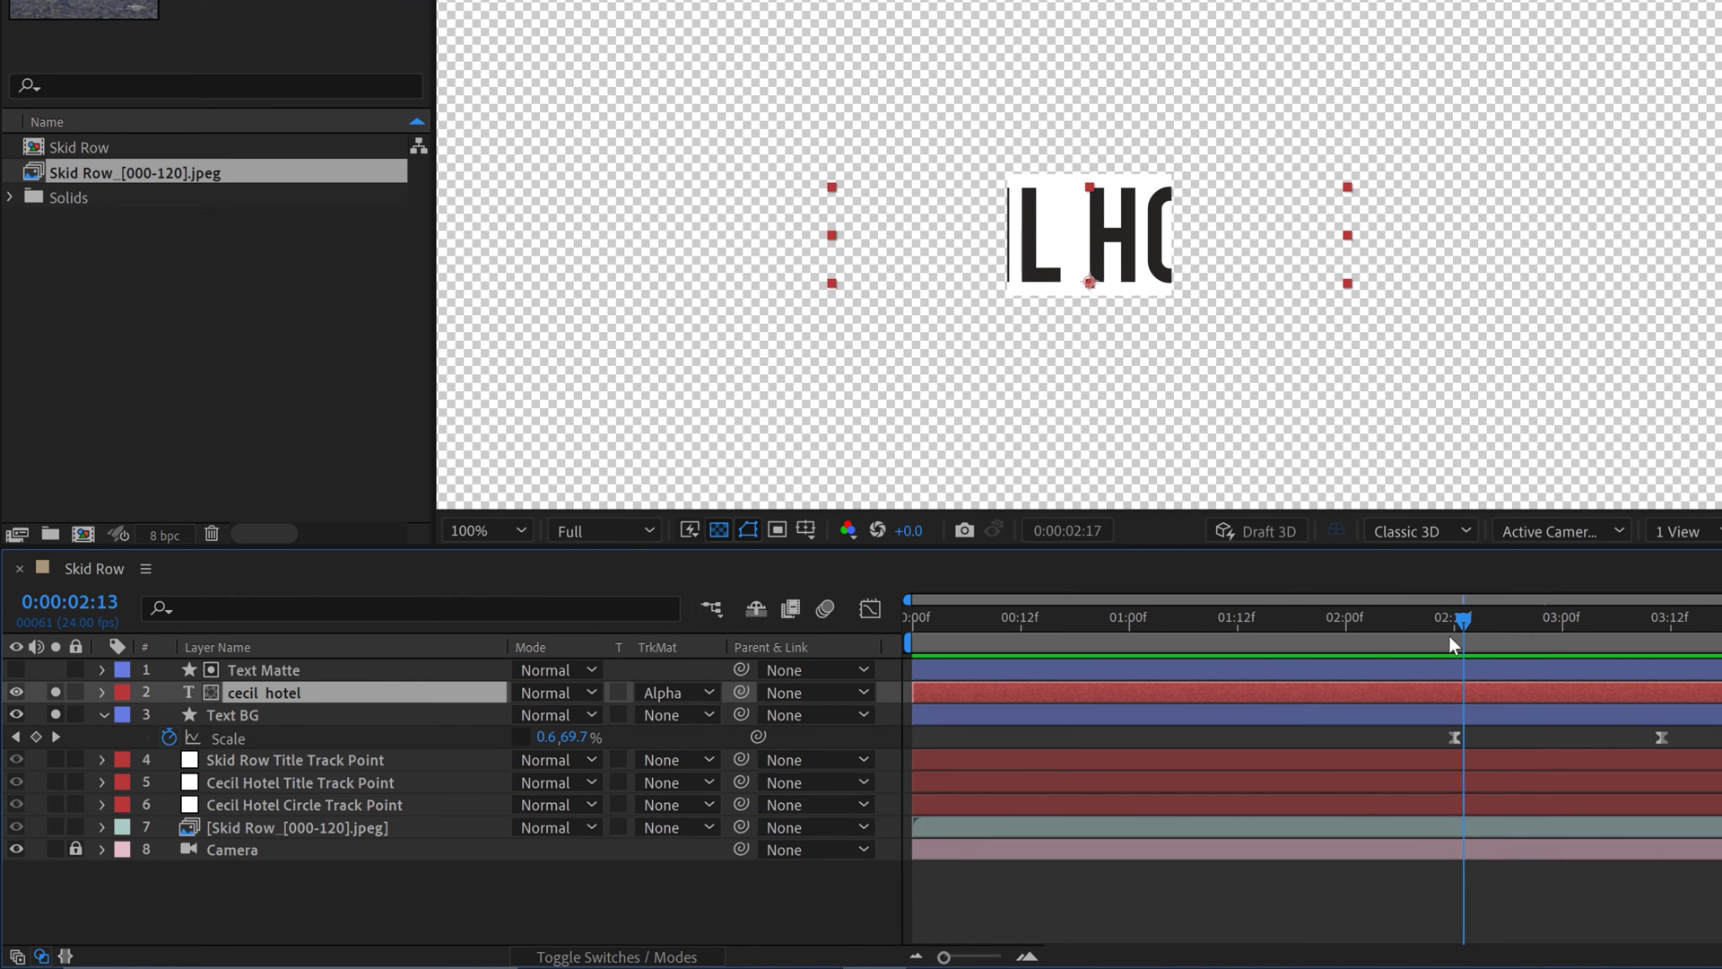
{"action": "left_click", "coordinate": [728, 530]}
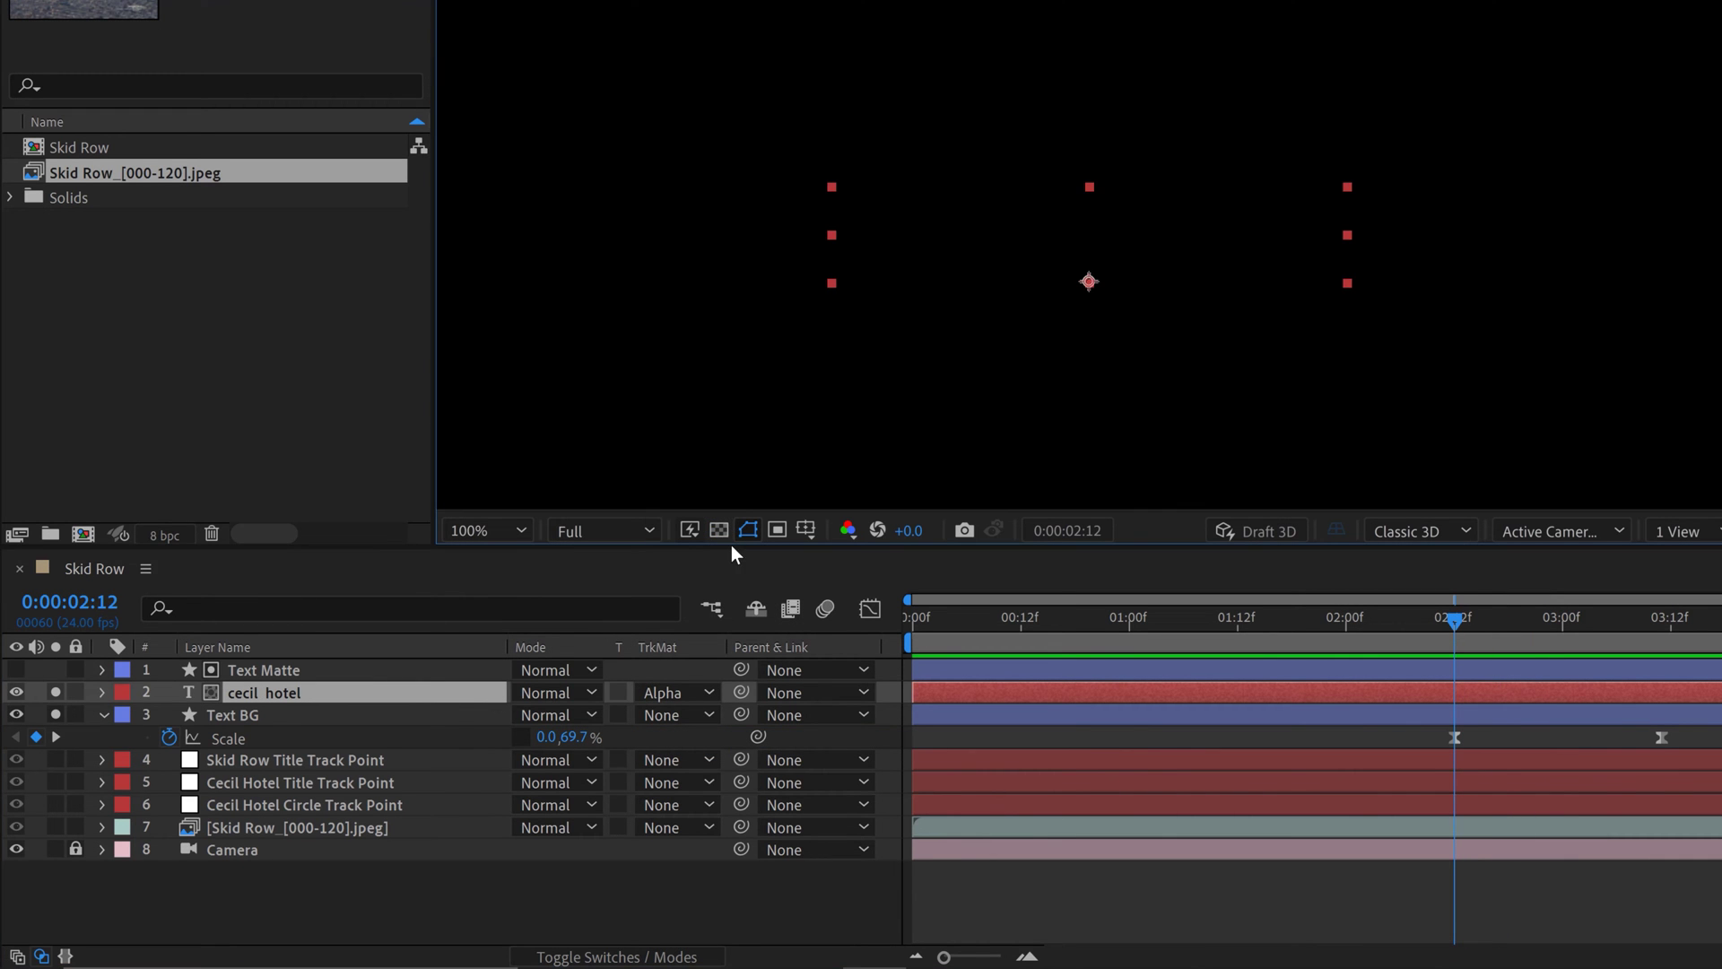
{"action": "left_click_drag", "start_coordinate": [1451, 616], "coordinate": [1653, 617]}
{"action": "left_click", "coordinate": [1587, 898]}
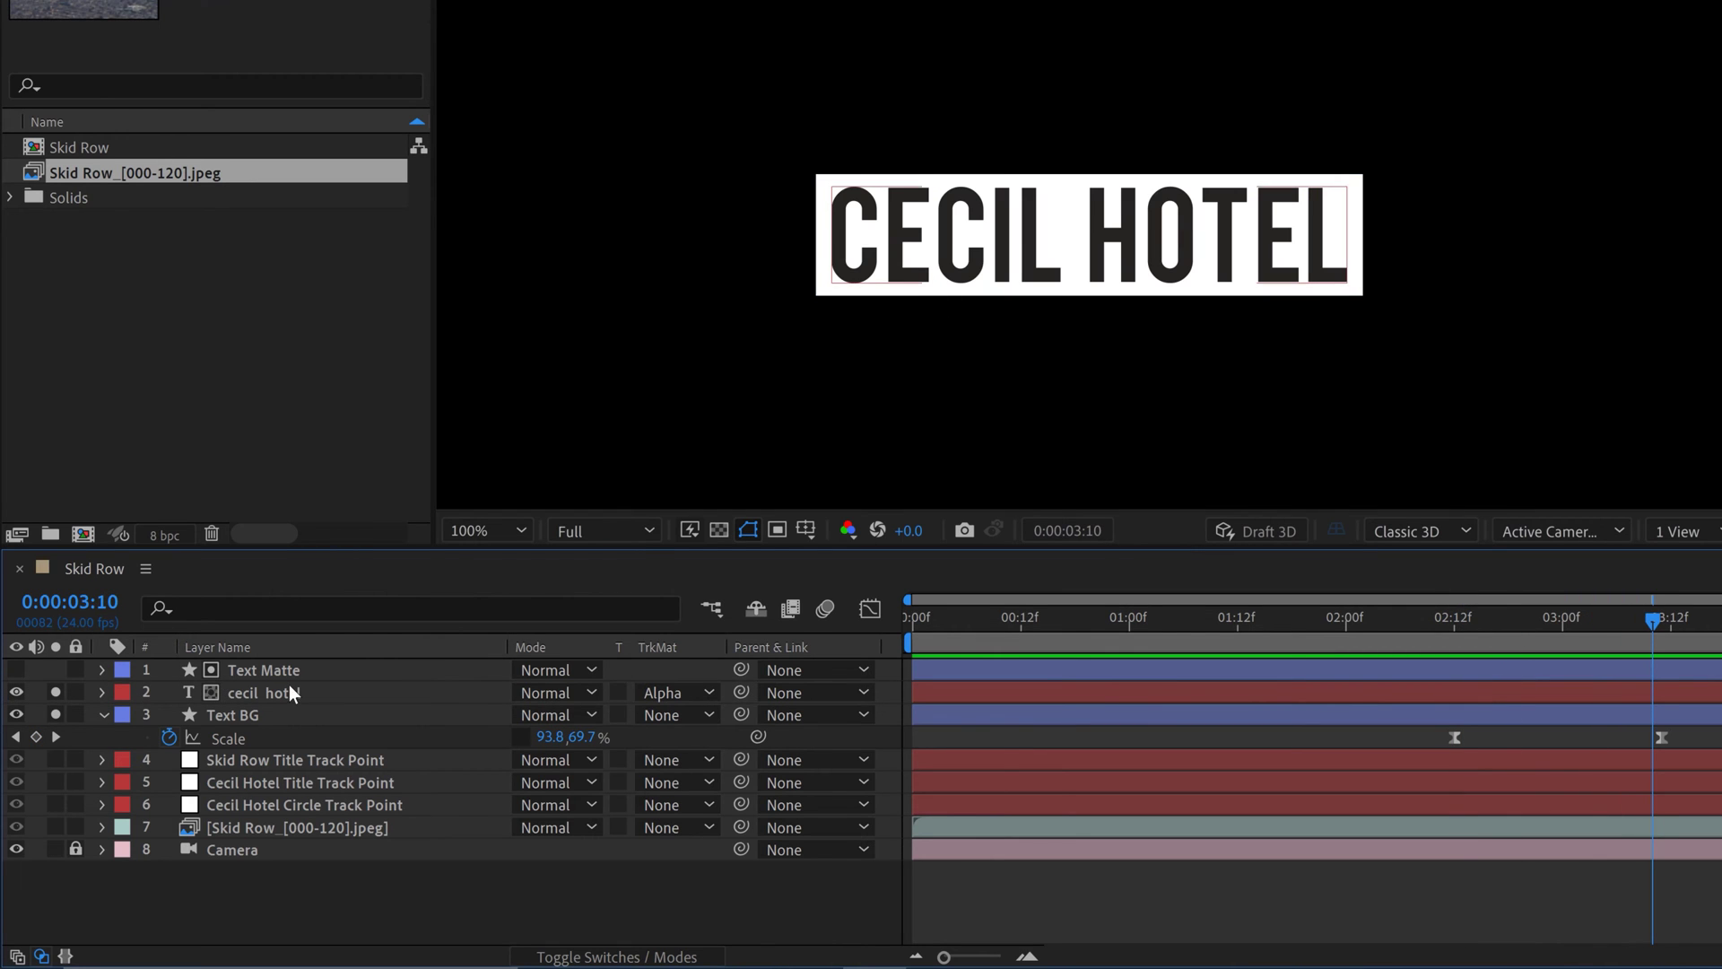
Turn off solo for the Text BG and cecil hotel layers and collapse Text BG's properties
{"action": "left_click", "coordinate": [50, 708]}
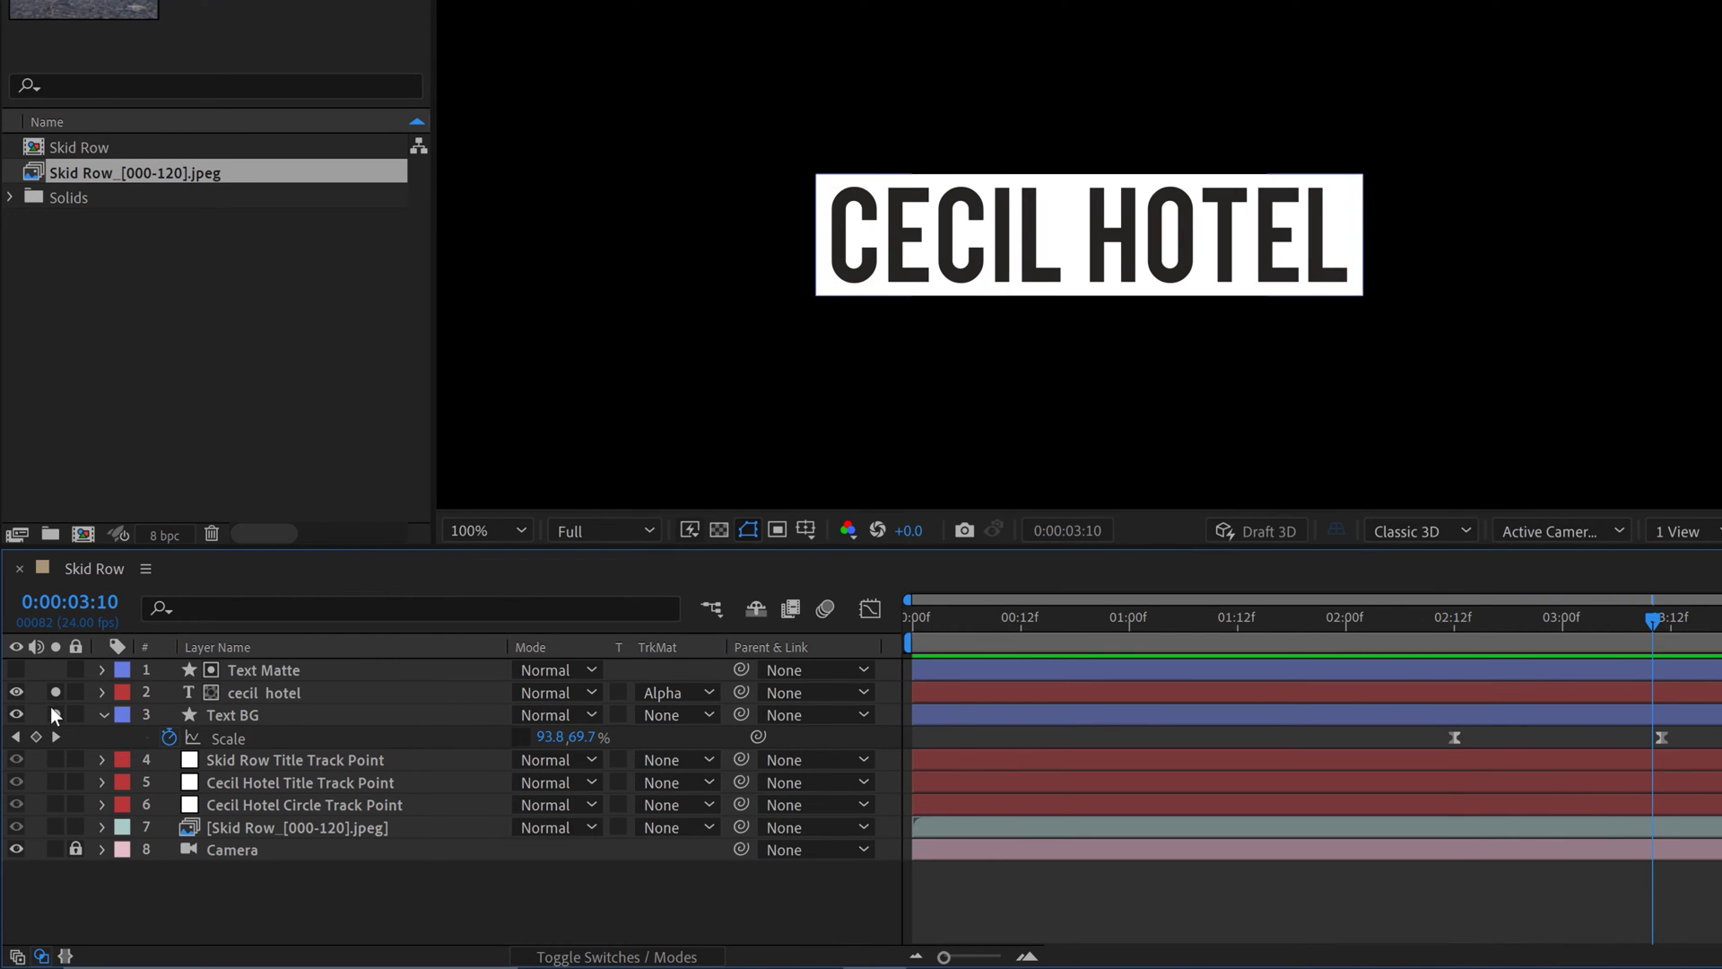
{"action": "left_click", "coordinate": [51, 691]}
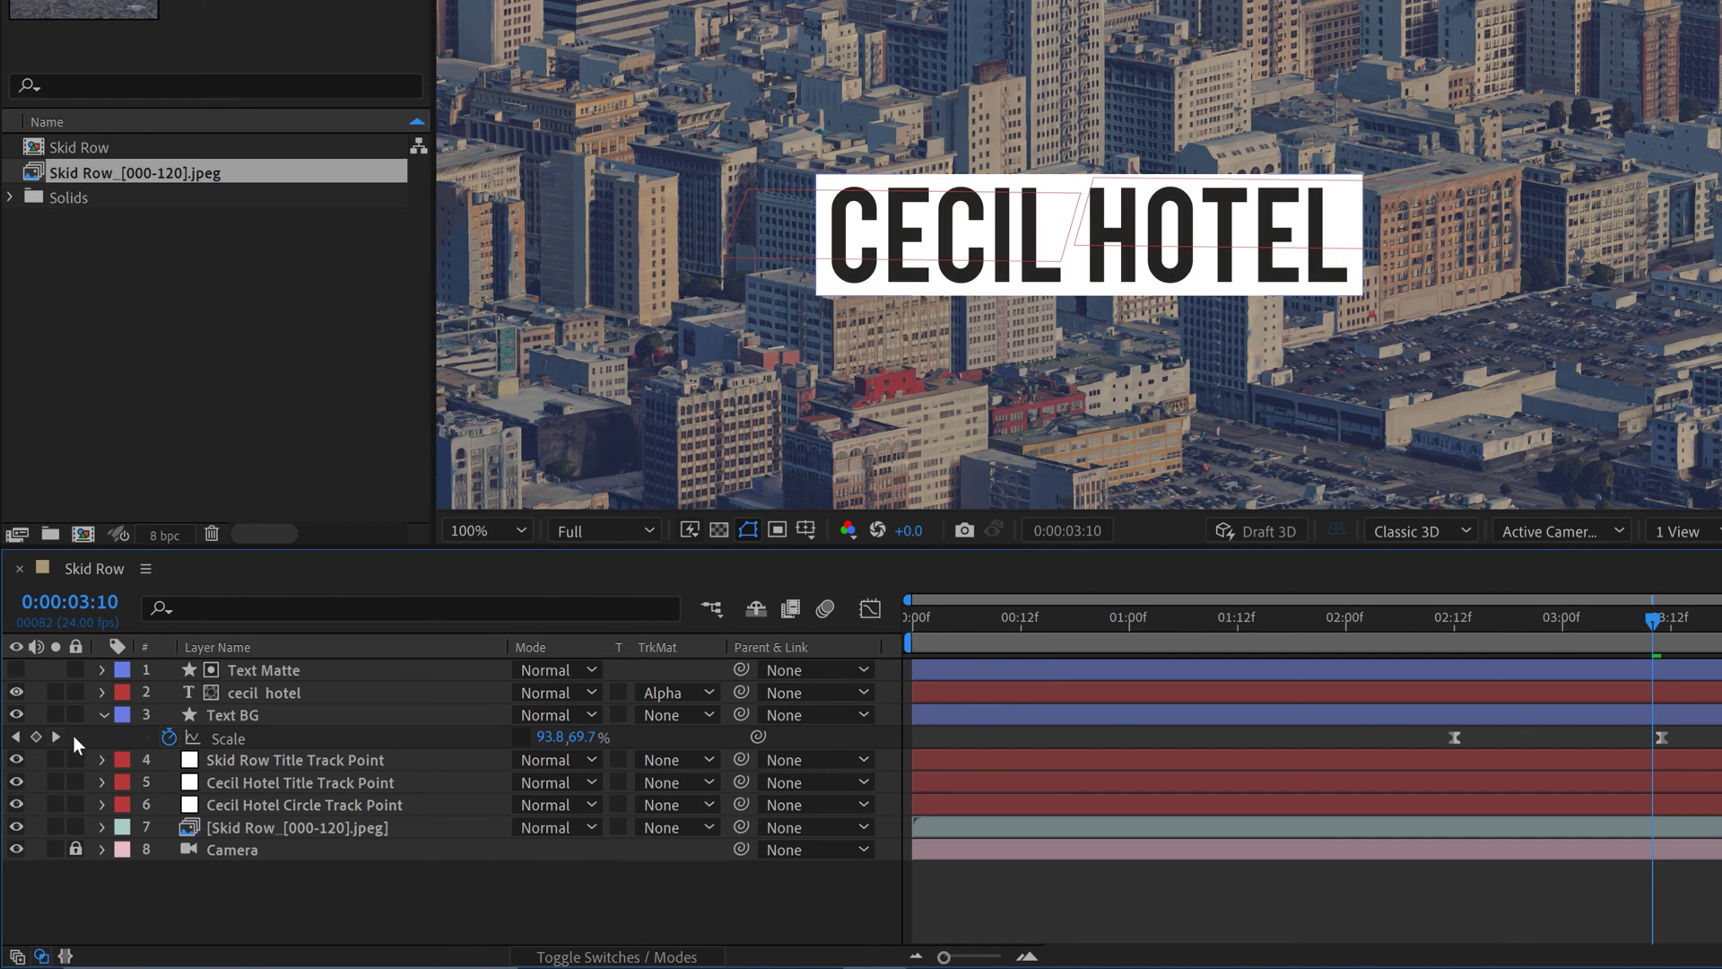
{"action": "left_click", "coordinate": [109, 711]}
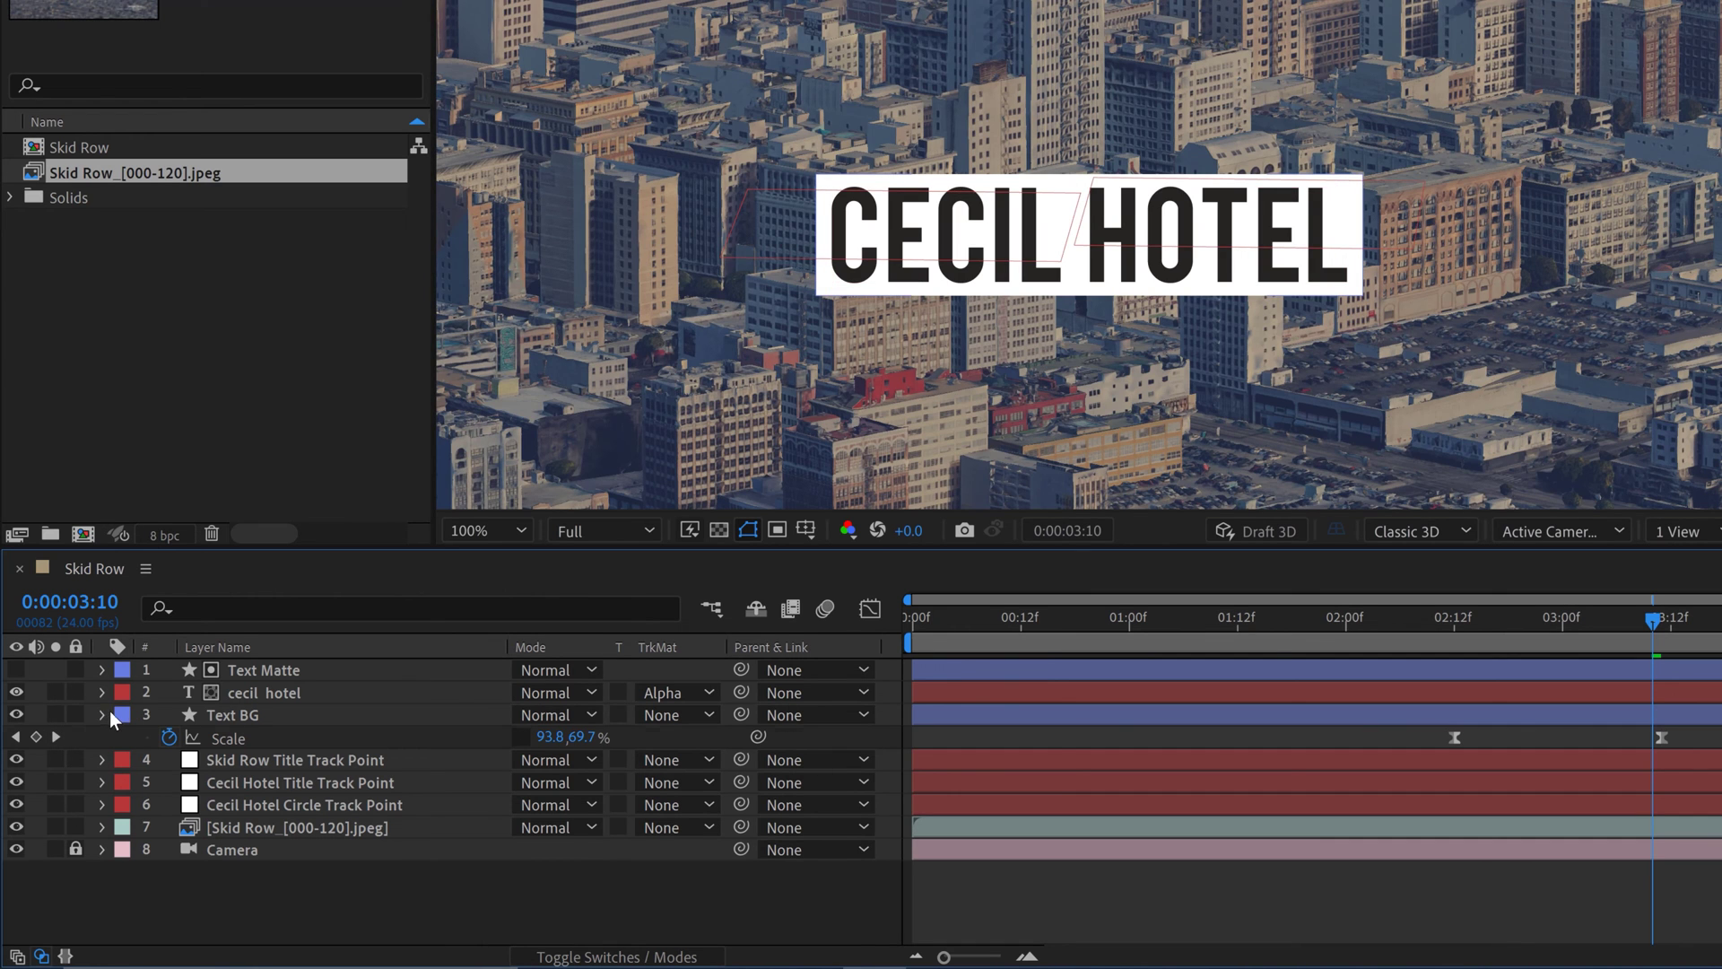
Parent the Text Matte and Text BG layers to the cecil hotel layer
{"action": "left_click", "coordinate": [235, 715]}
{"action": "left_click", "coordinate": [278, 671], "text": "ctrl"}
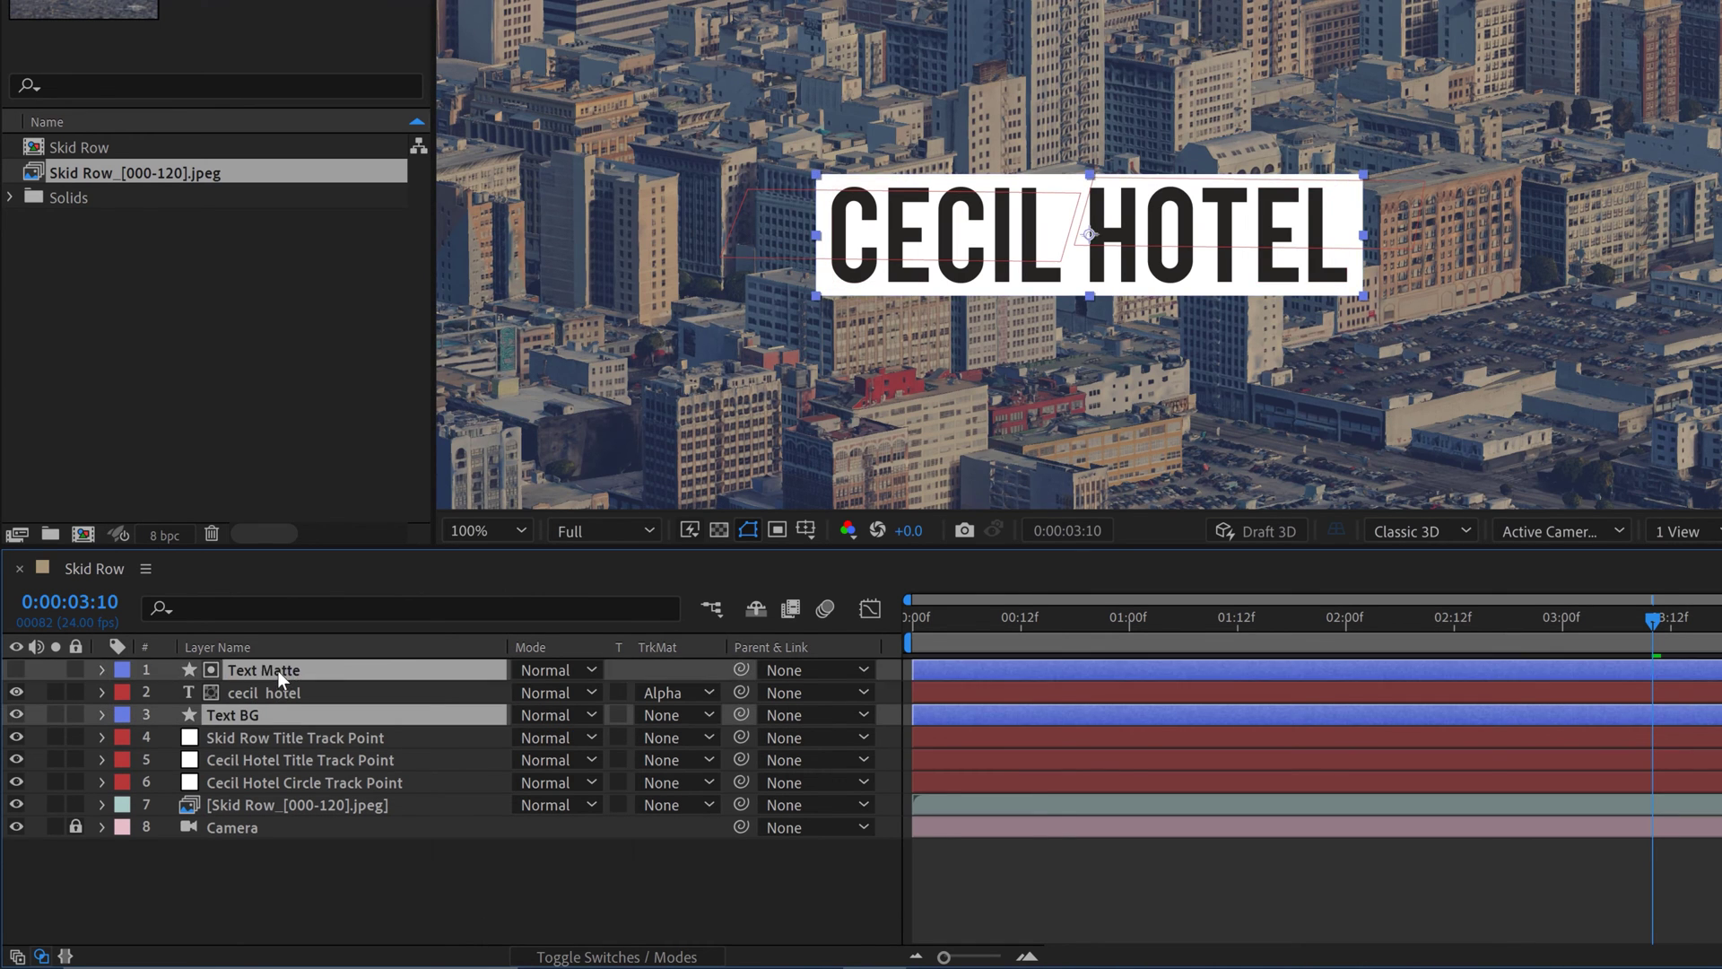
{"action": "left_click_drag", "start_coordinate": [733, 670], "coordinate": [267, 694]}
Move the cecil hotel title in the composition to test the parenting, and undo the move
{"action": "left_click", "coordinate": [247, 691]}
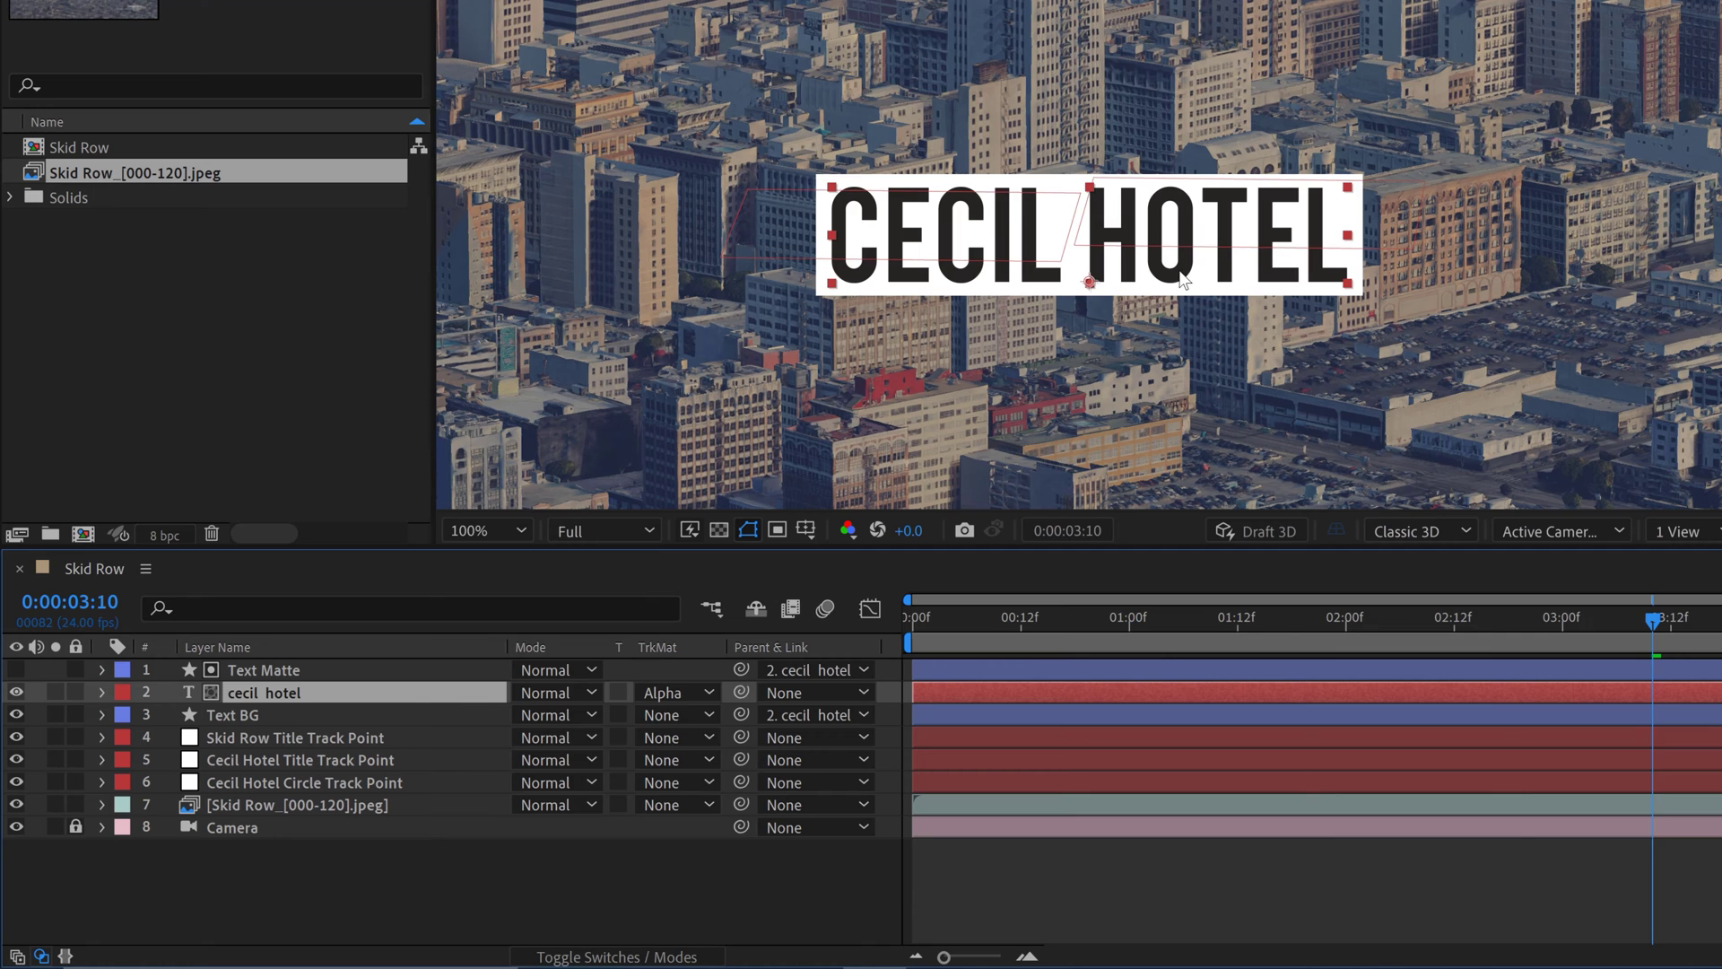
{"action": "left_click_drag", "start_coordinate": [1168, 260], "coordinate": [1056, 302]}
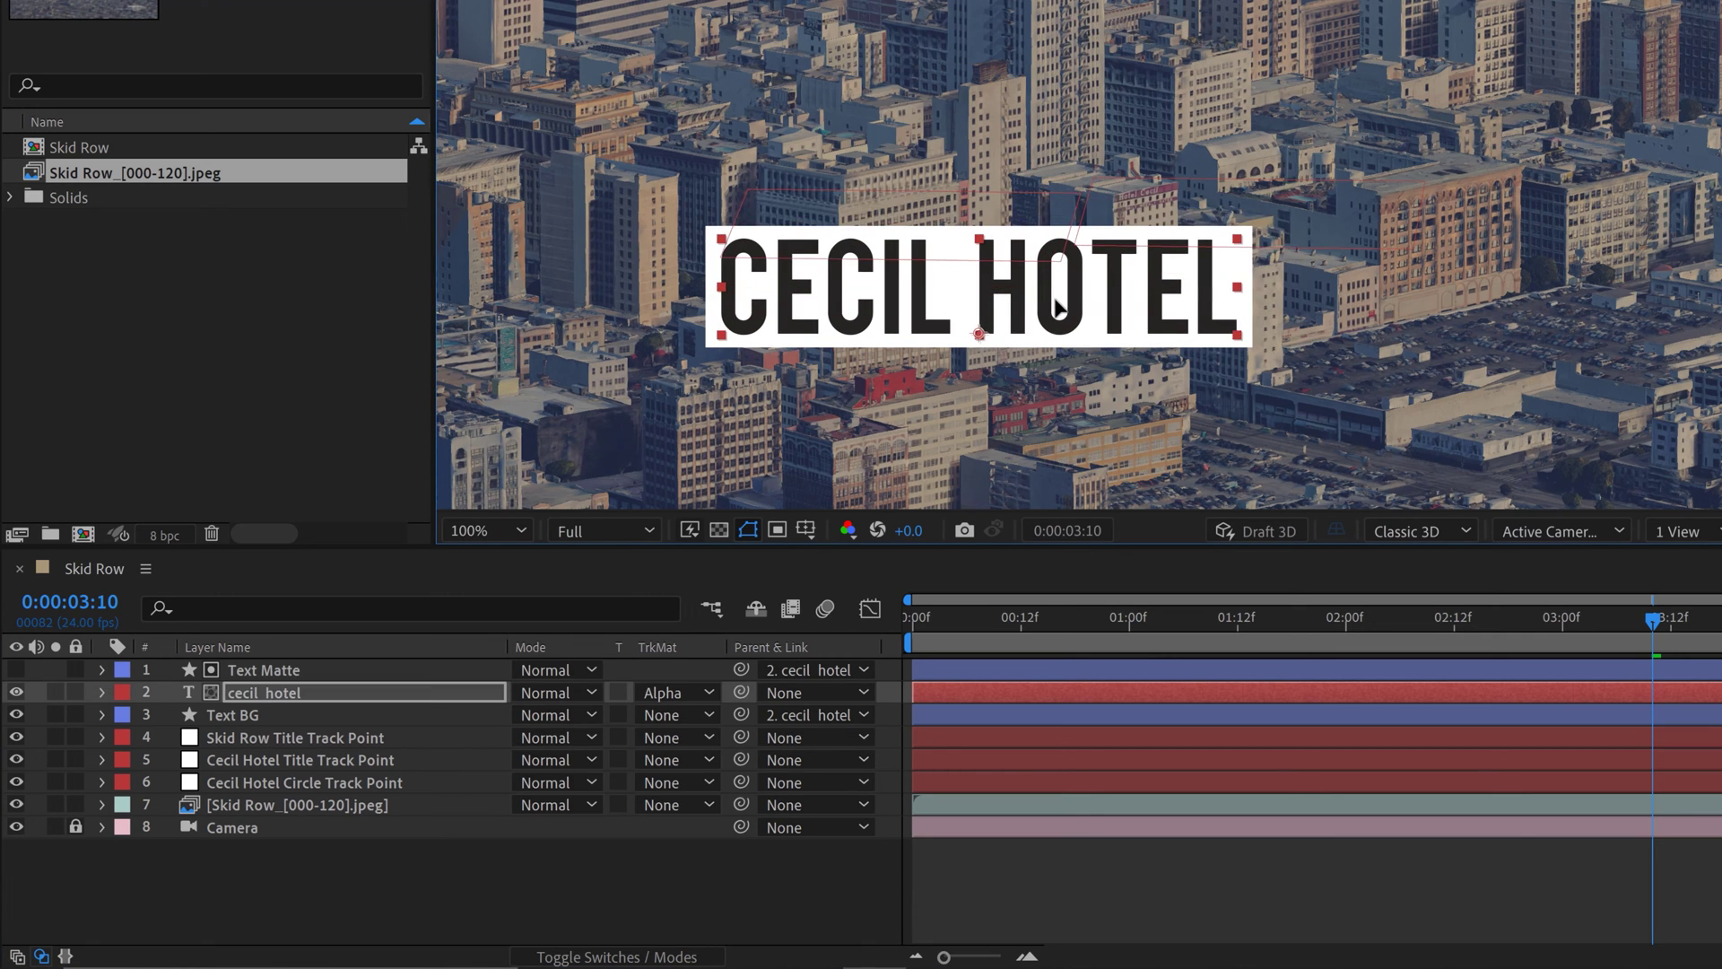
{"action": "key", "text": "ctrl+z"}
Make the Text Matte, cecil hotel and Text BG layers 3D and deselect them
{"action": "left_click", "coordinate": [296, 669]}
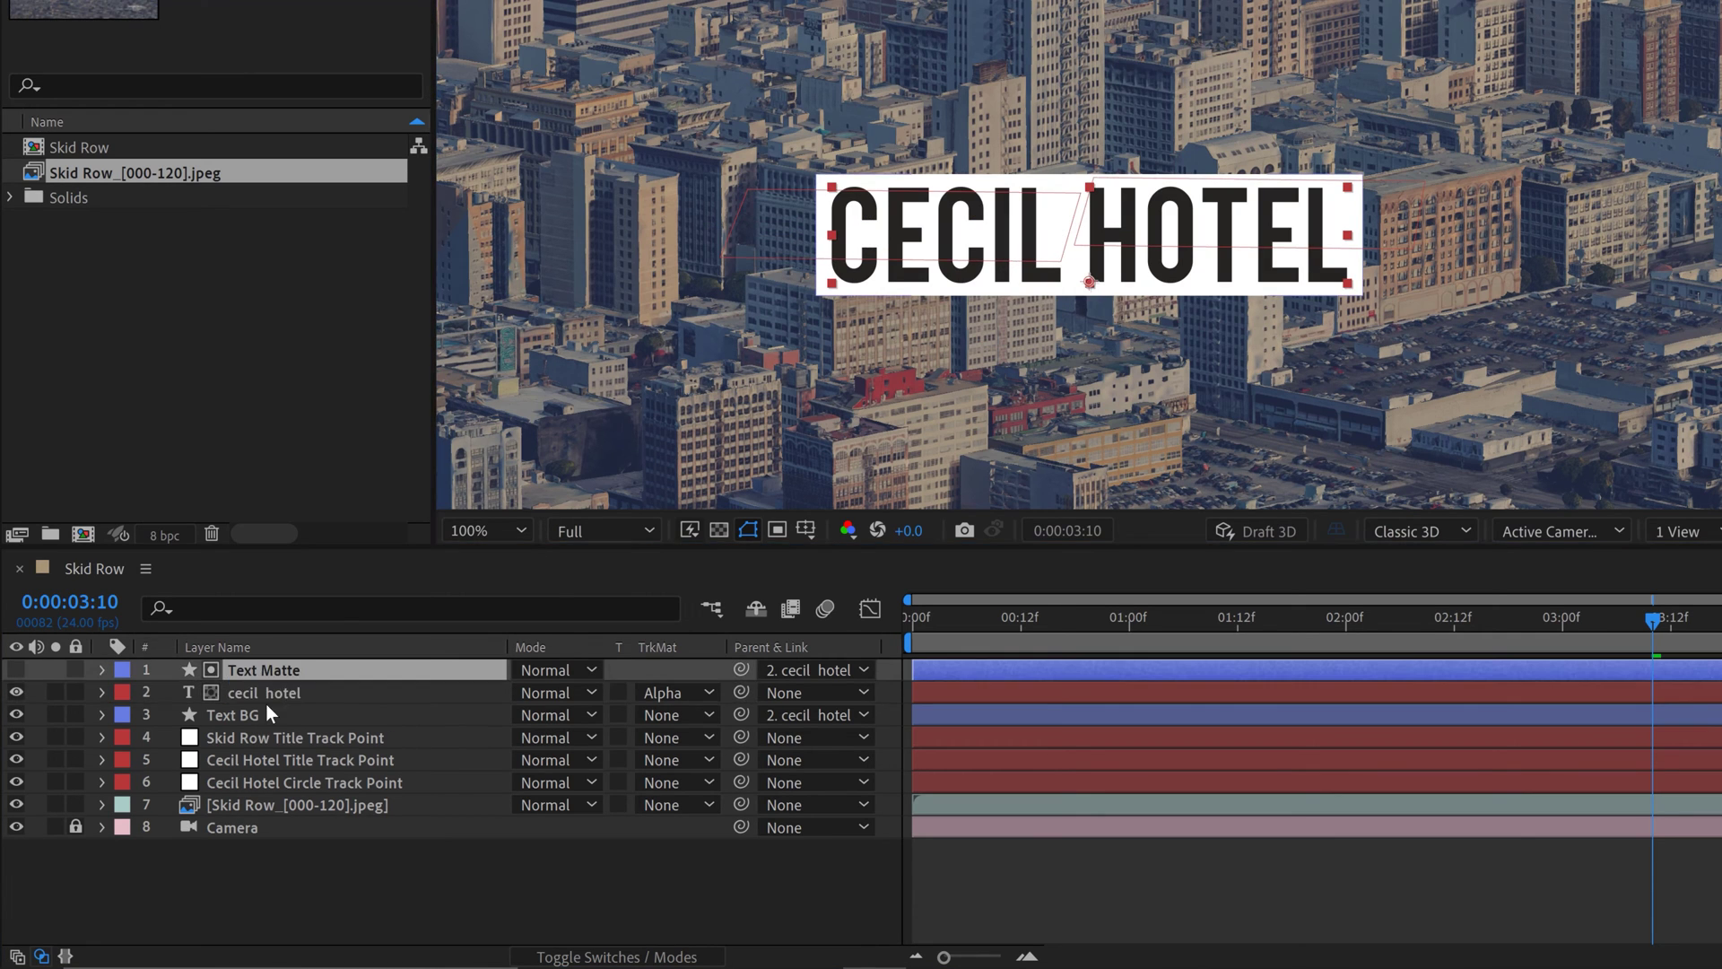
{"action": "left_click", "coordinate": [263, 708], "text": "shift"}
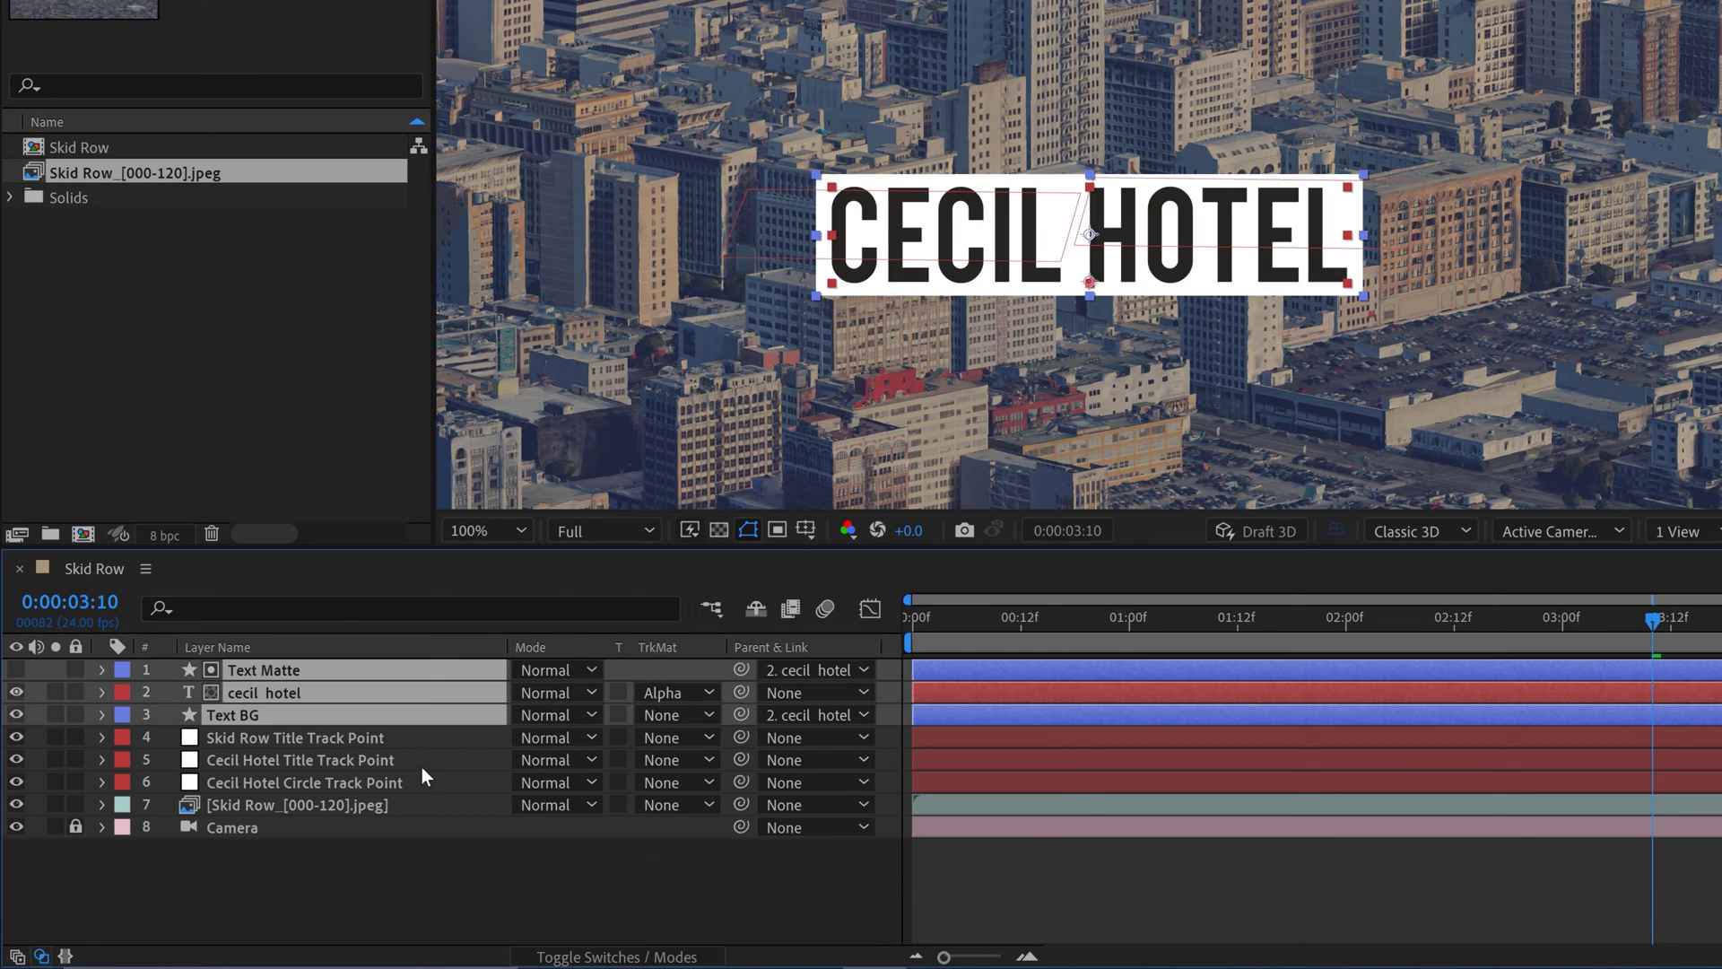
{"action": "left_click", "coordinate": [599, 958]}
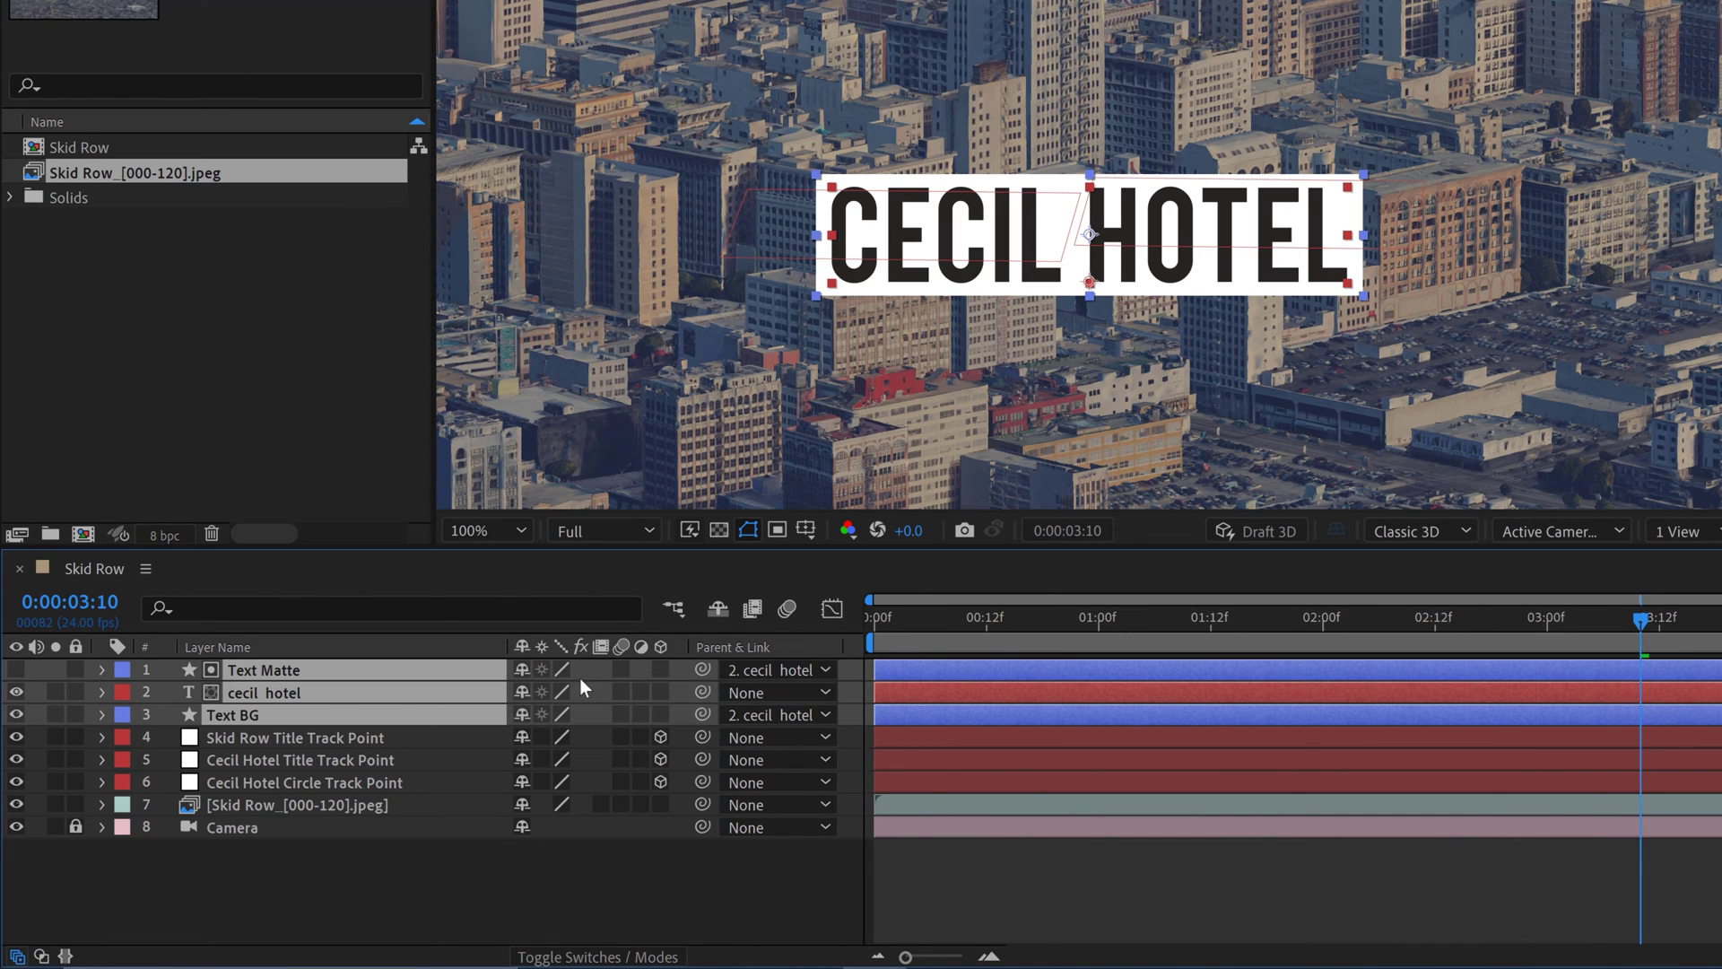
{"action": "left_click", "coordinate": [664, 664]}
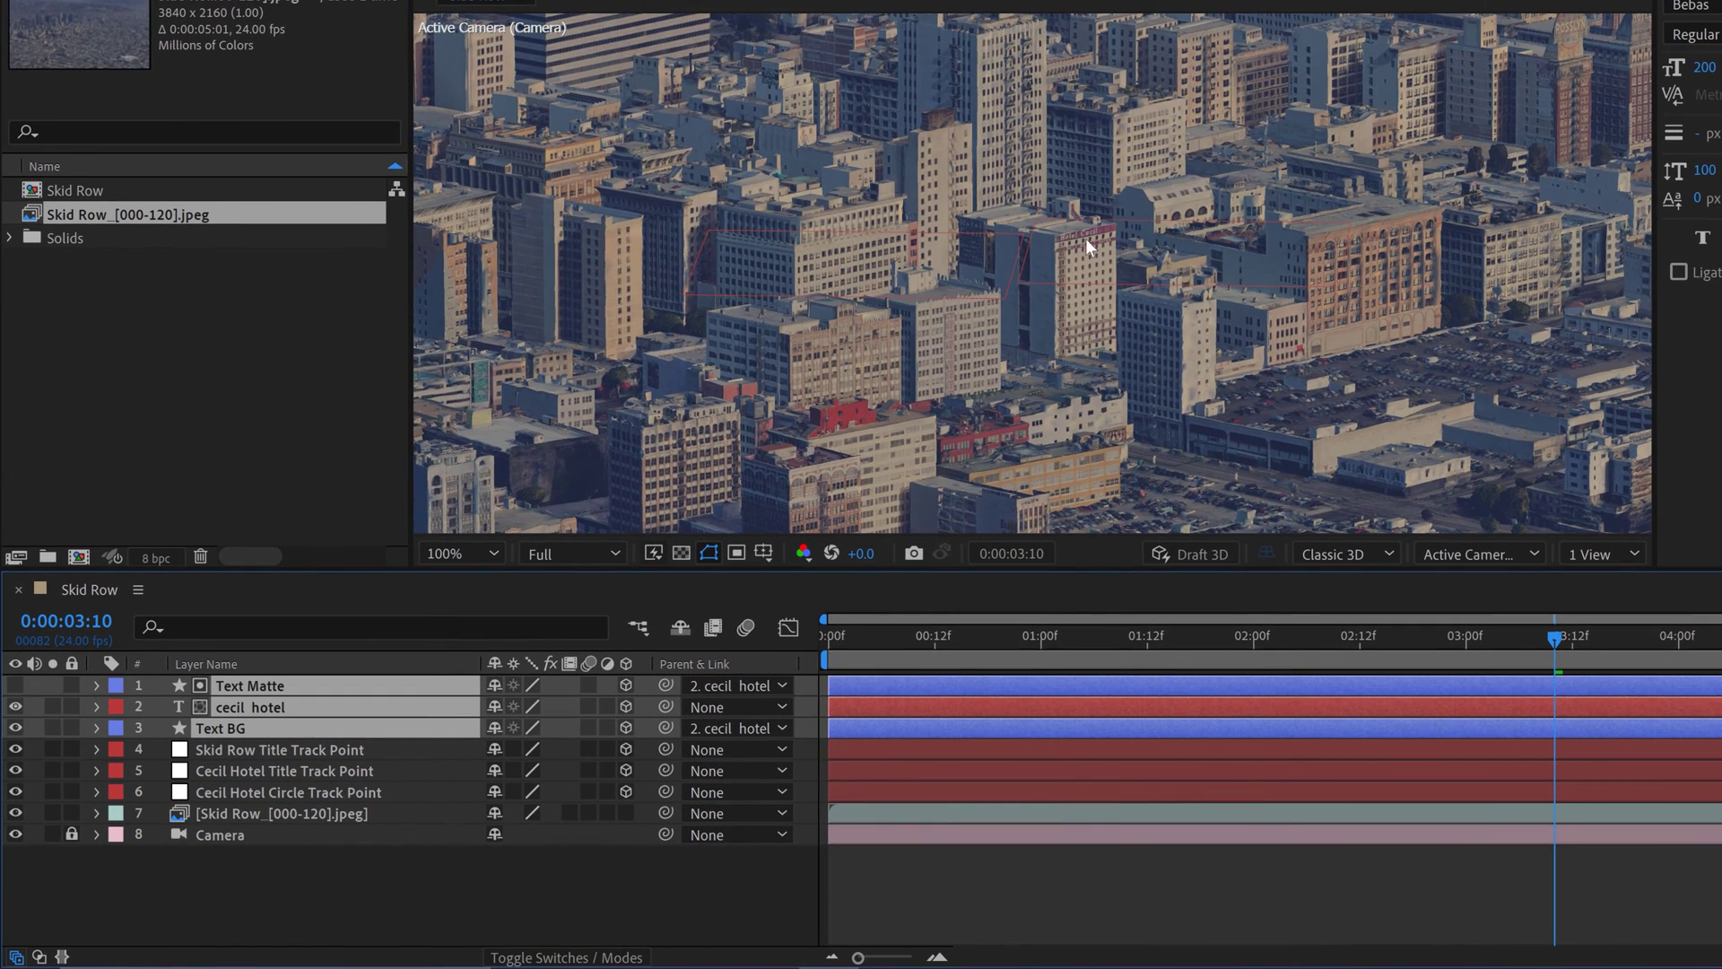
{"action": "scroll", "coordinate": [1053, 287], "scroll_direction": "down", "scroll_amount": 2}
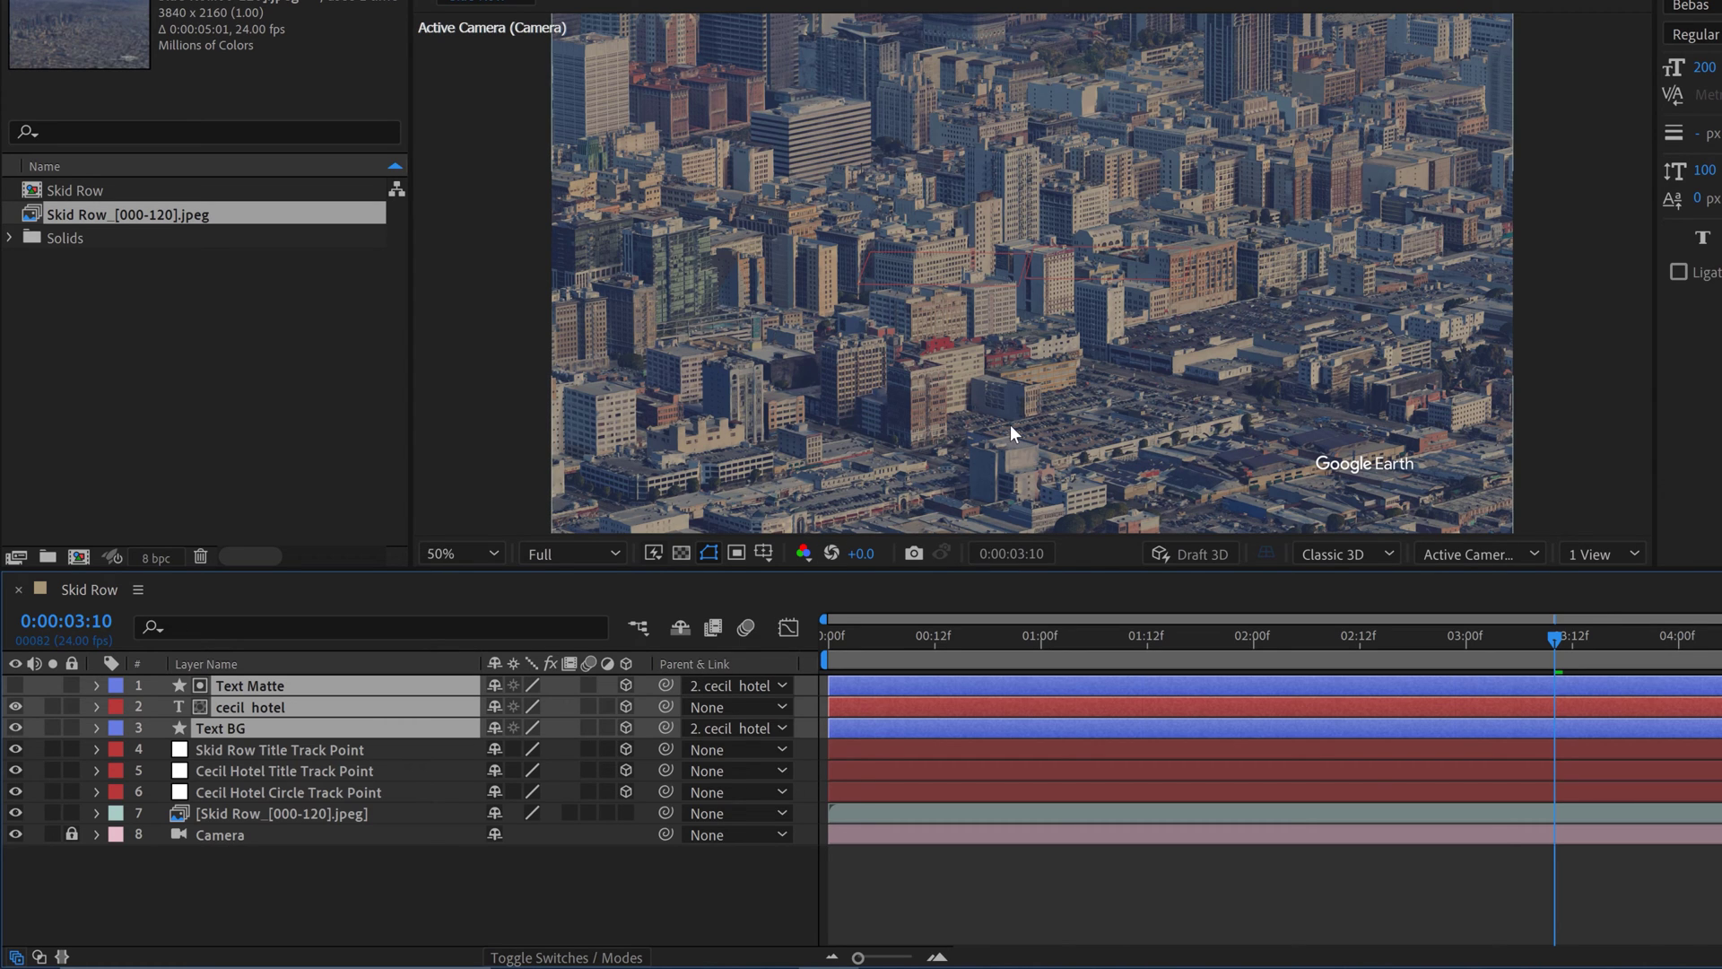
{"action": "left_click", "coordinate": [364, 888]}
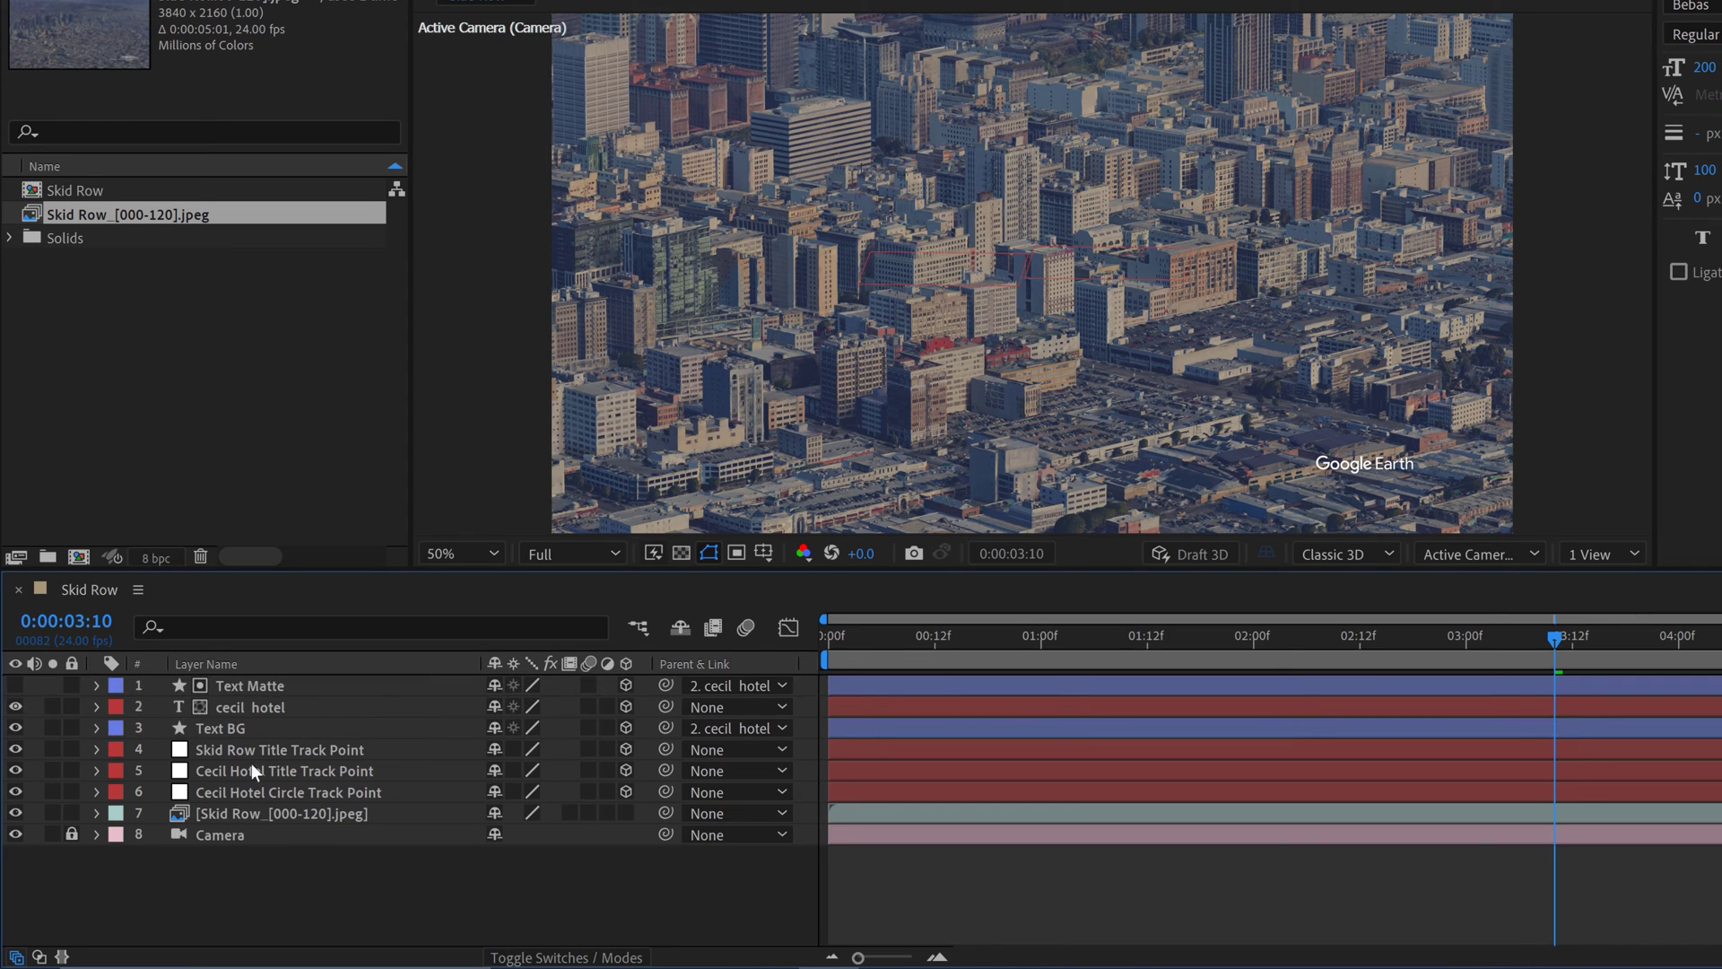
Parent the cecil hotel layer to the Cecil Hotel Title Track Point null
{"action": "left_click", "coordinate": [255, 715]}
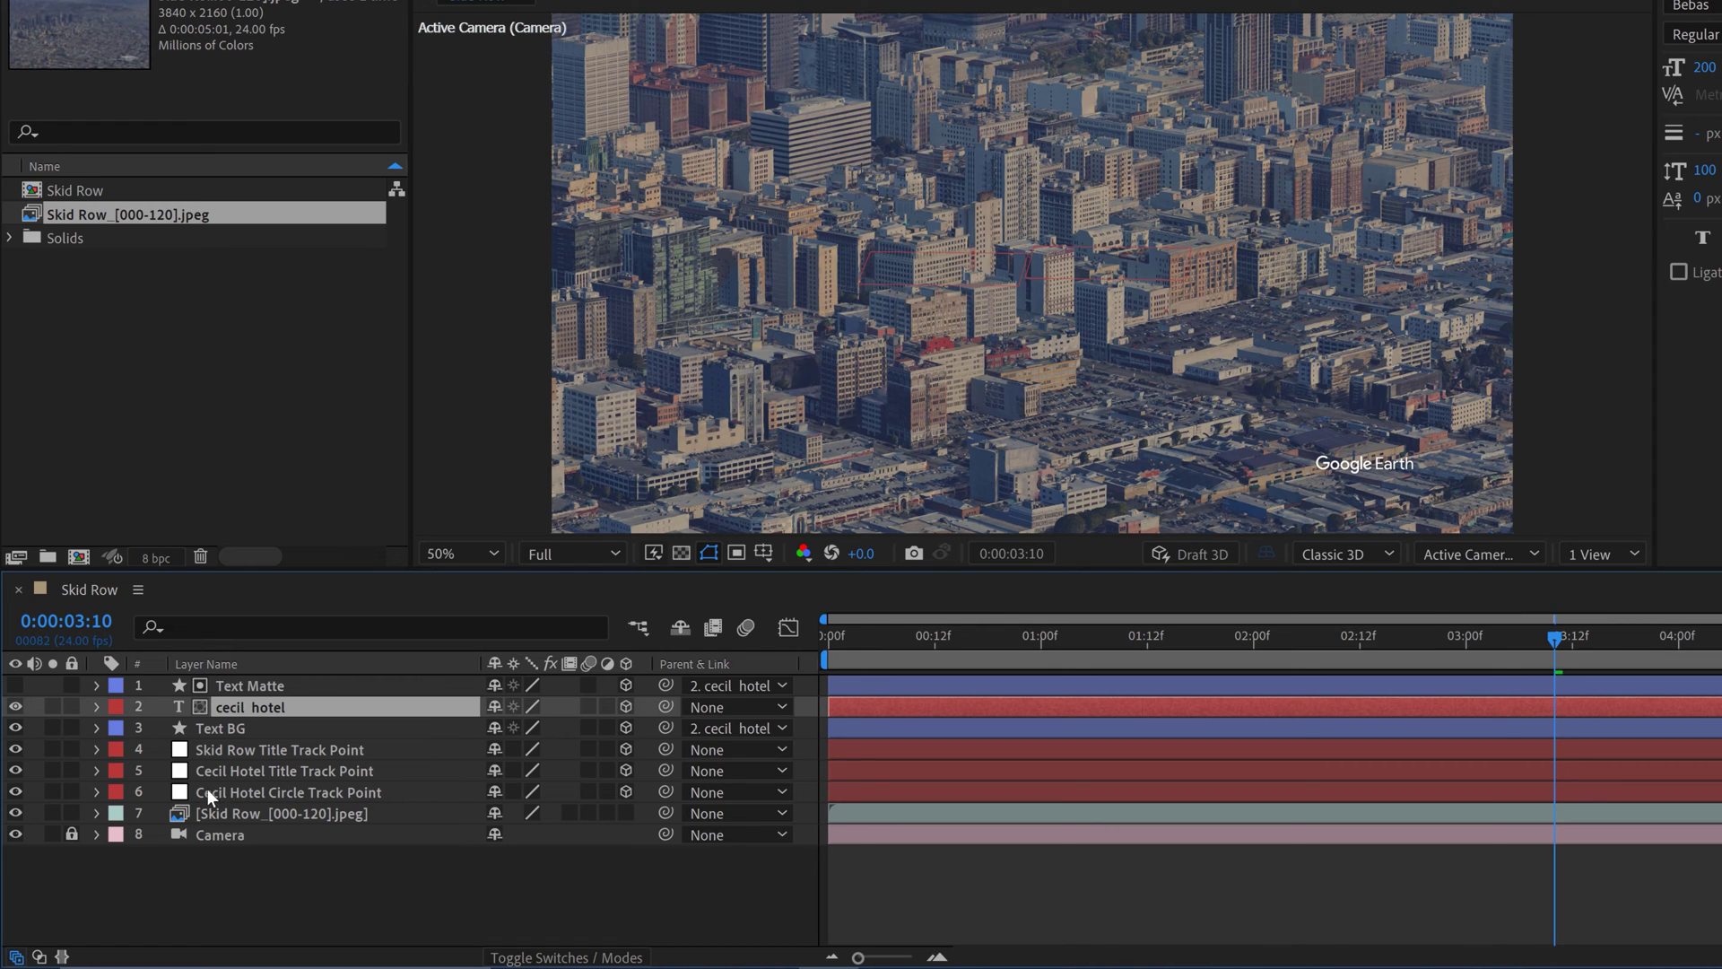
{"action": "left_click", "coordinate": [231, 771]}
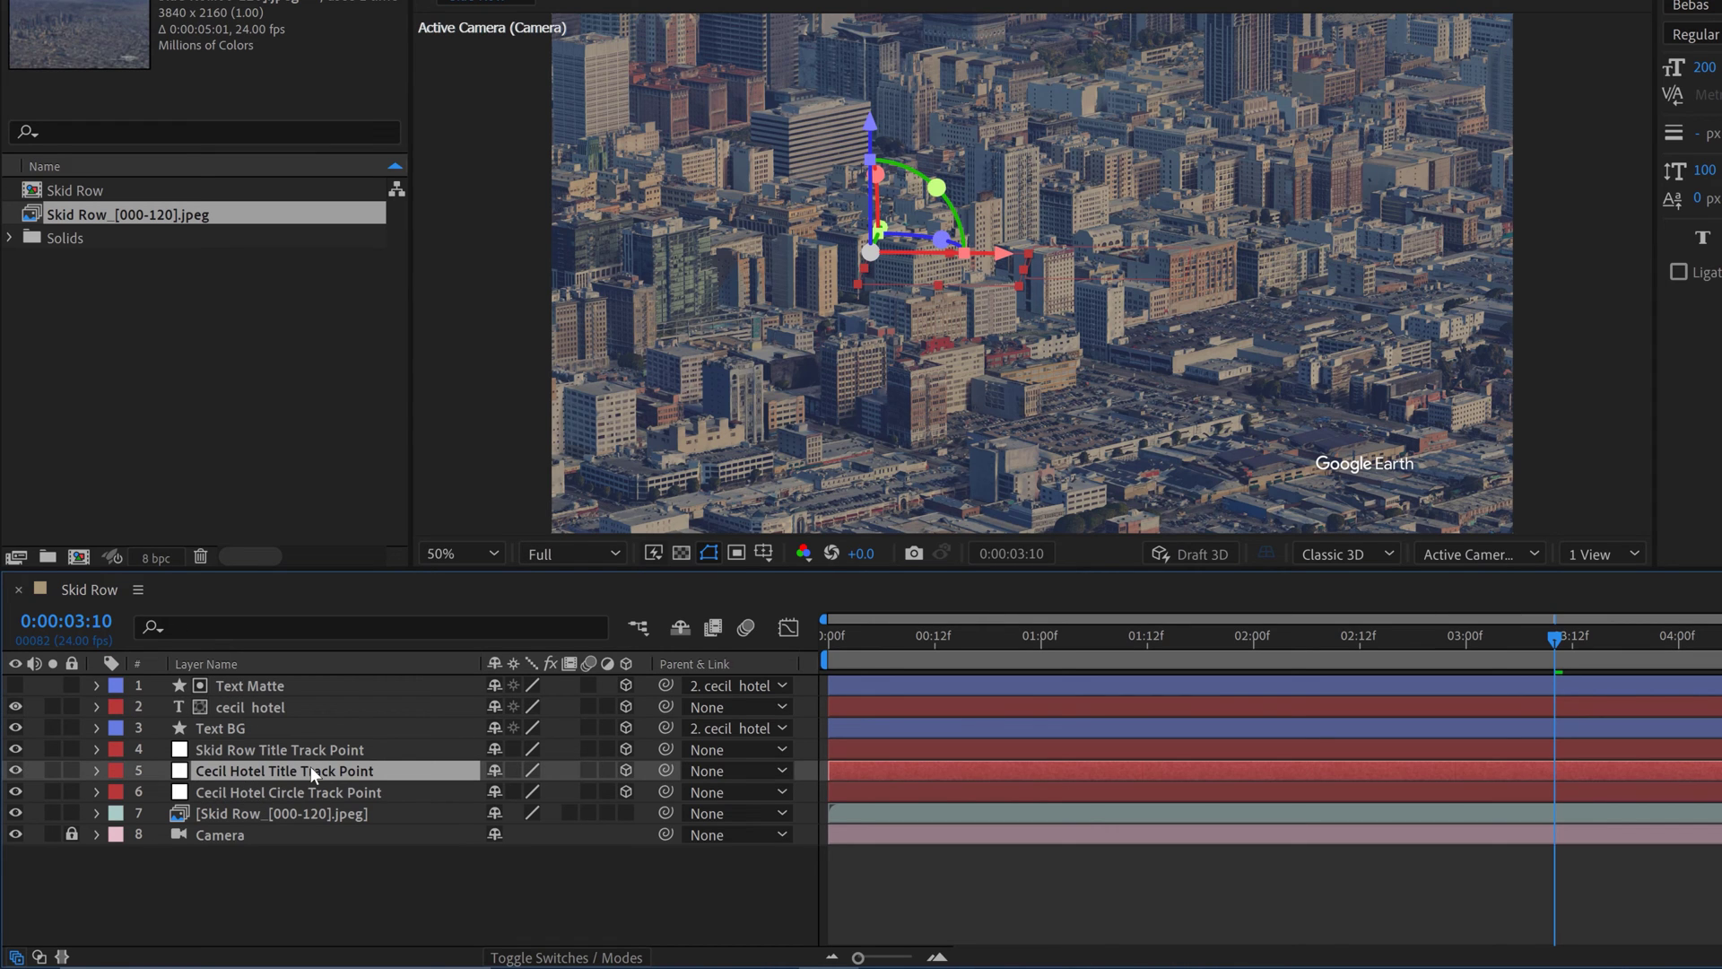
{"action": "left_click", "coordinate": [246, 708]}
{"action": "left_click_drag", "start_coordinate": [664, 706], "coordinate": [261, 762]}
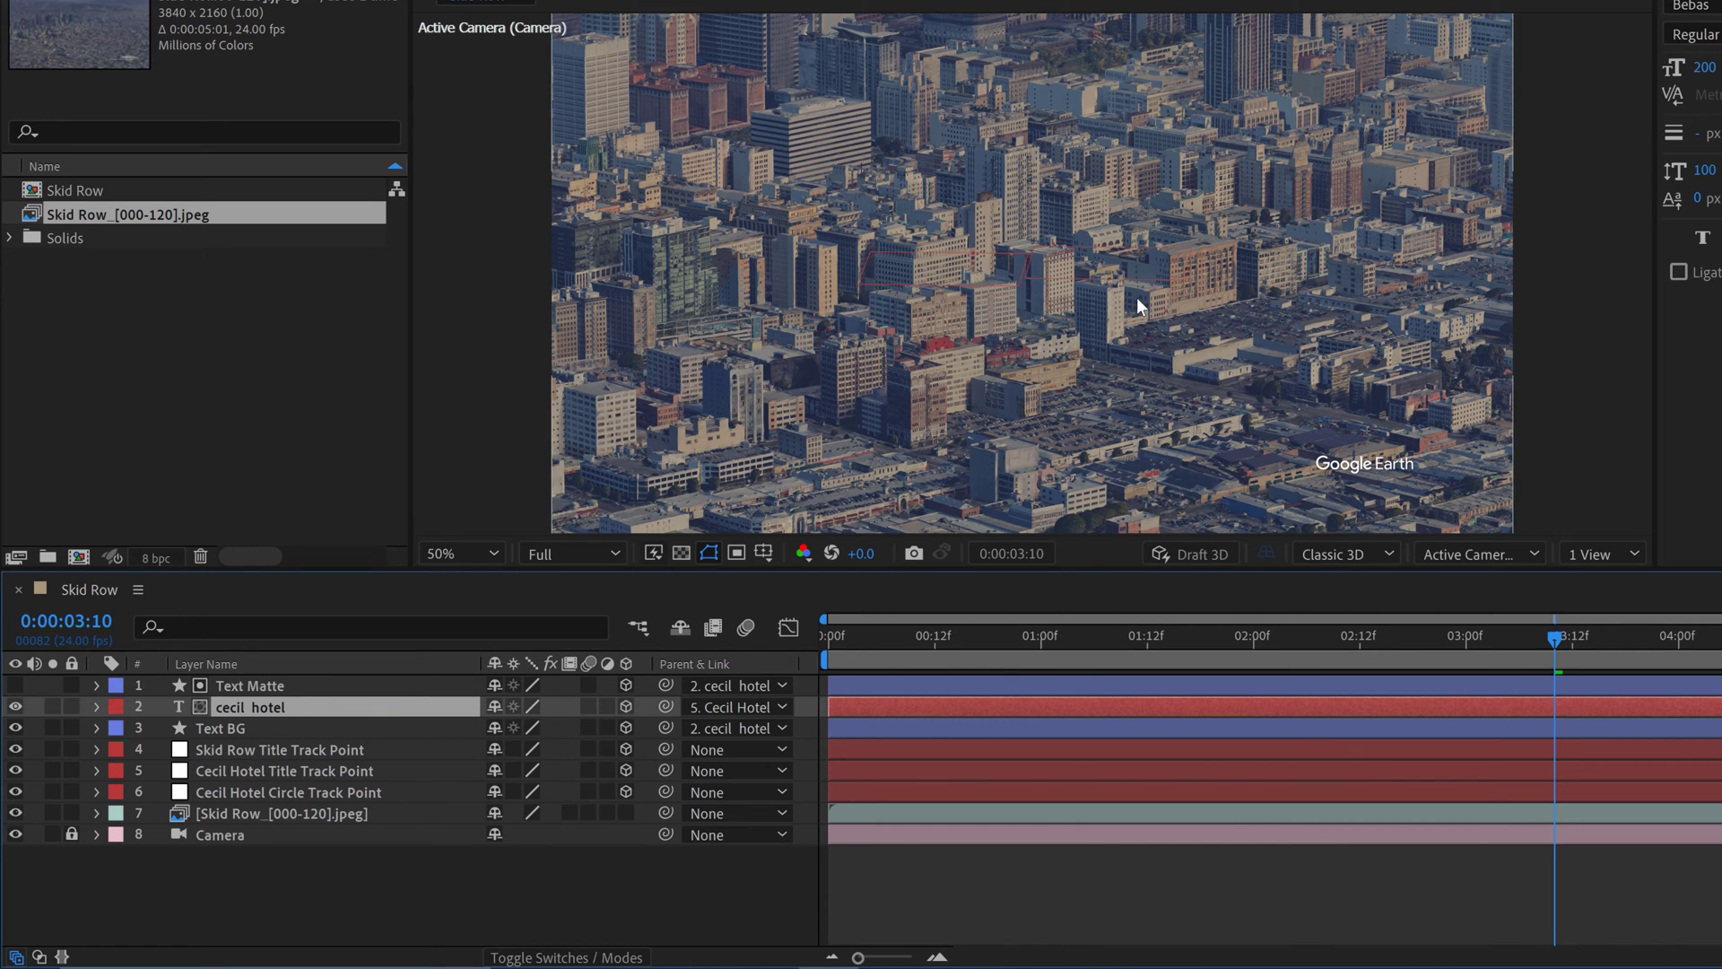
Open the cecil hotel layer's transform properties and set its Position to 0, 0, 0
{"action": "left_click", "coordinate": [96, 707]}
{"action": "left_click", "coordinate": [120, 751]}
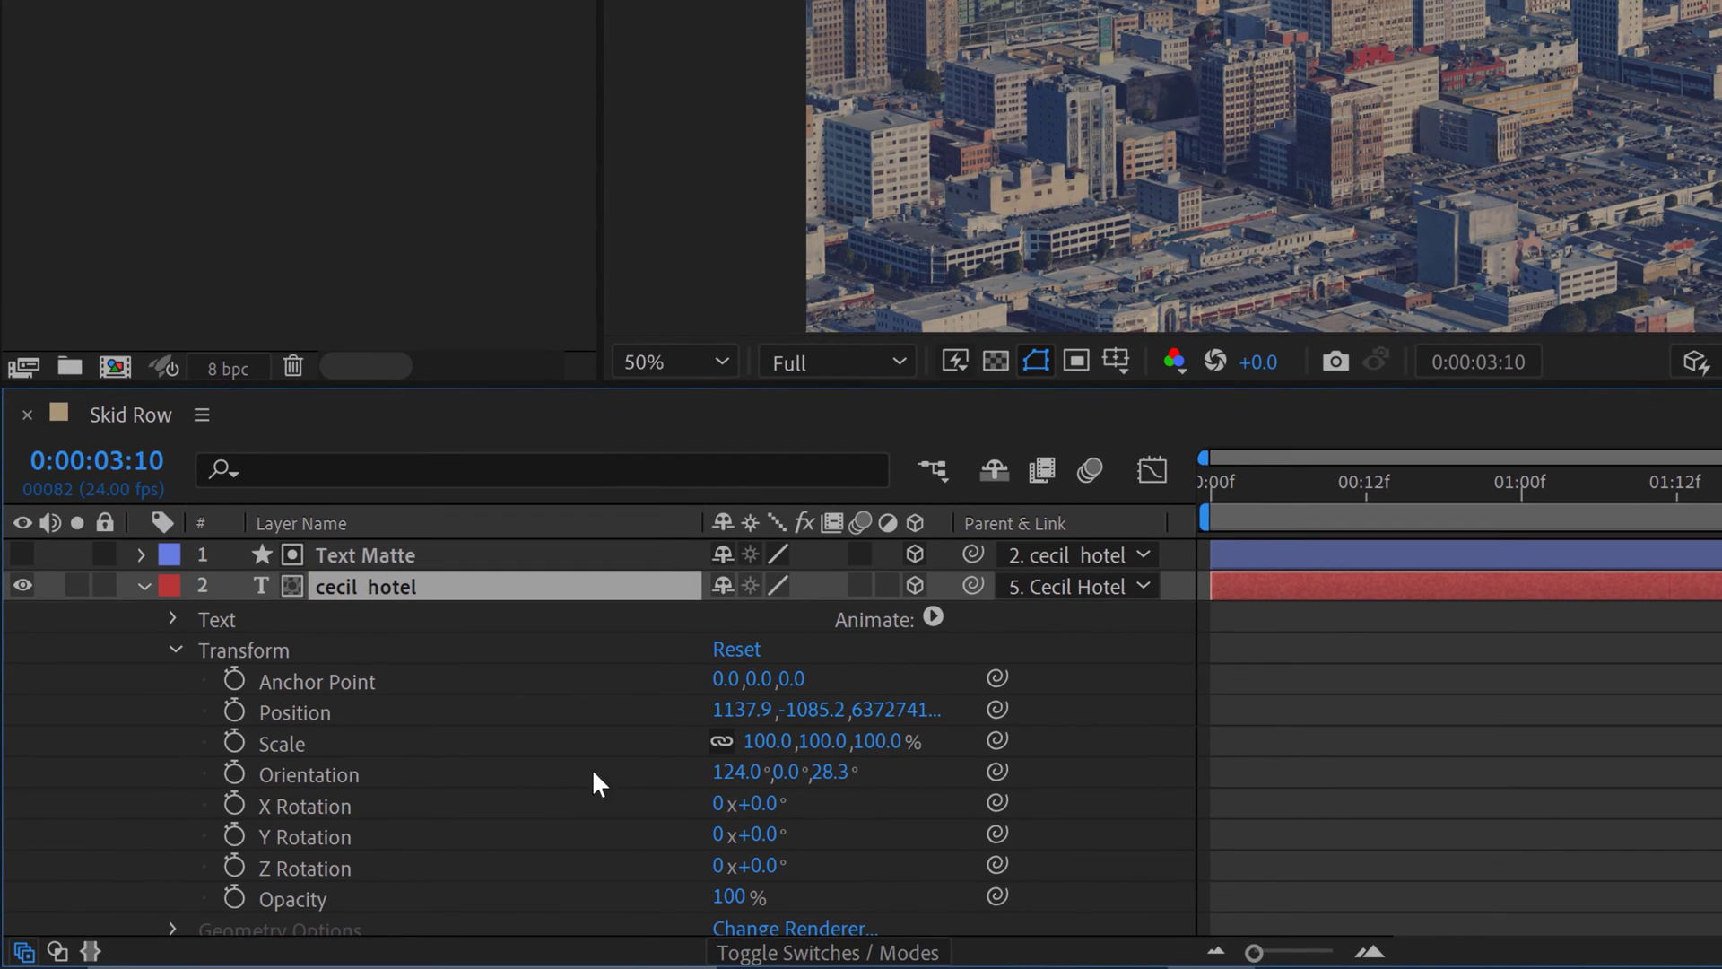
{"action": "left_click", "coordinate": [736, 710]}
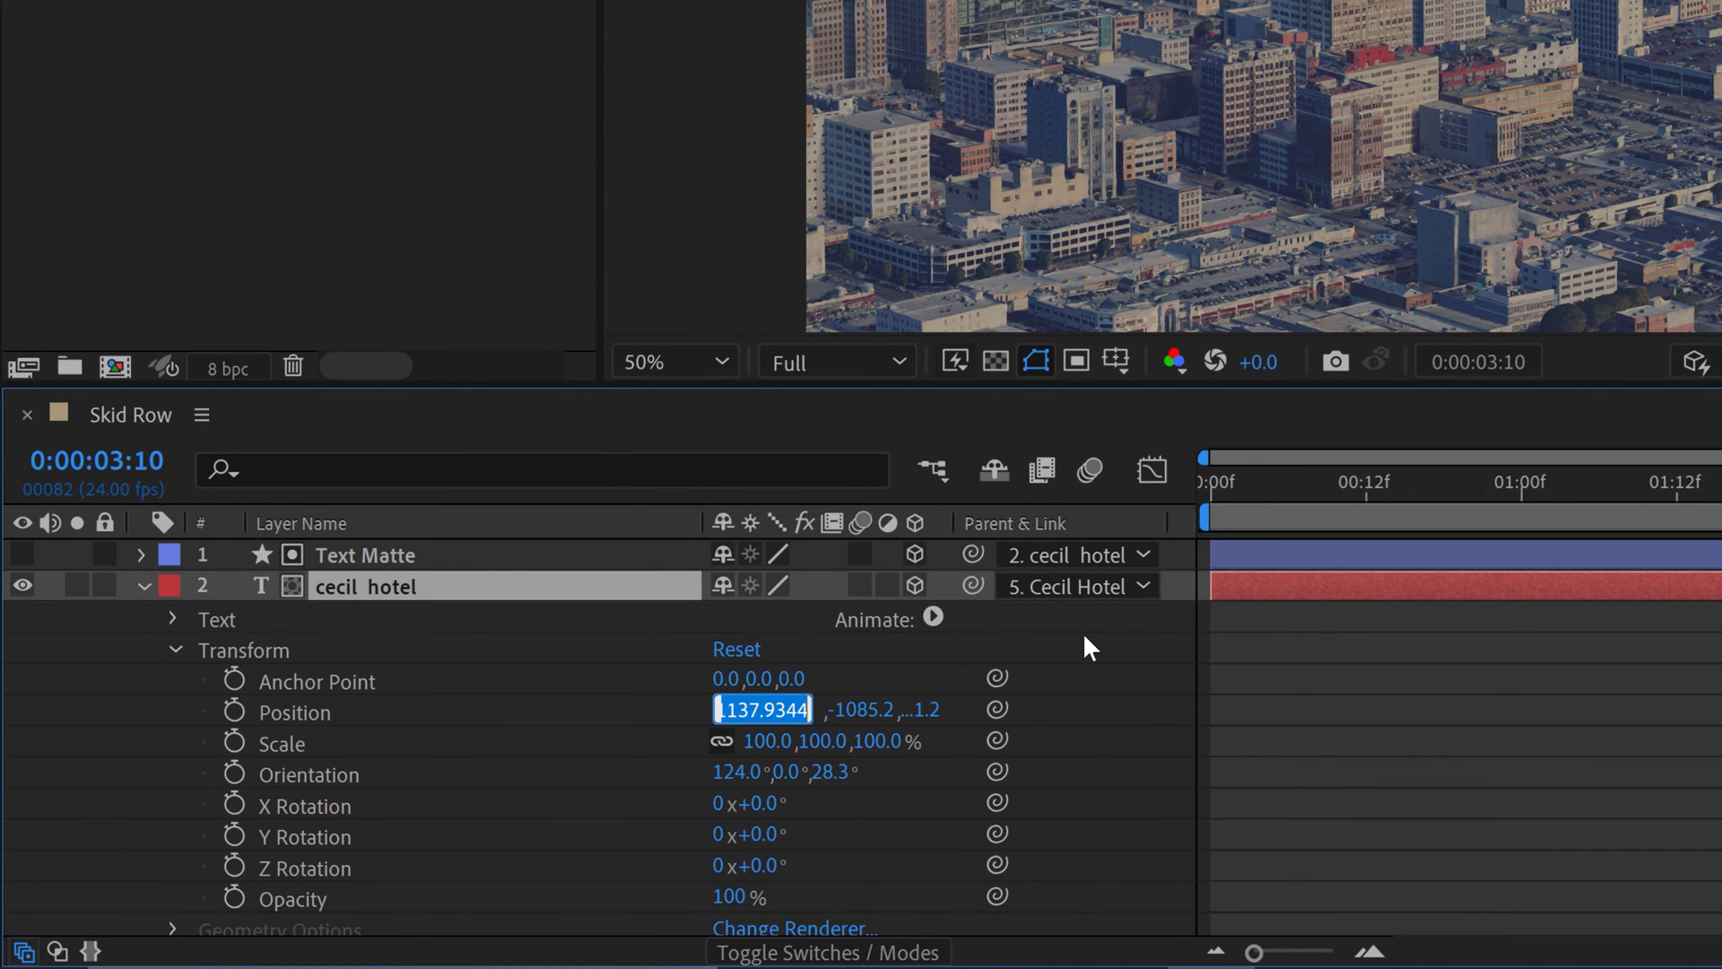
{"action": "type", "text": "0"}
{"action": "left_click", "coordinate": [836, 663]}
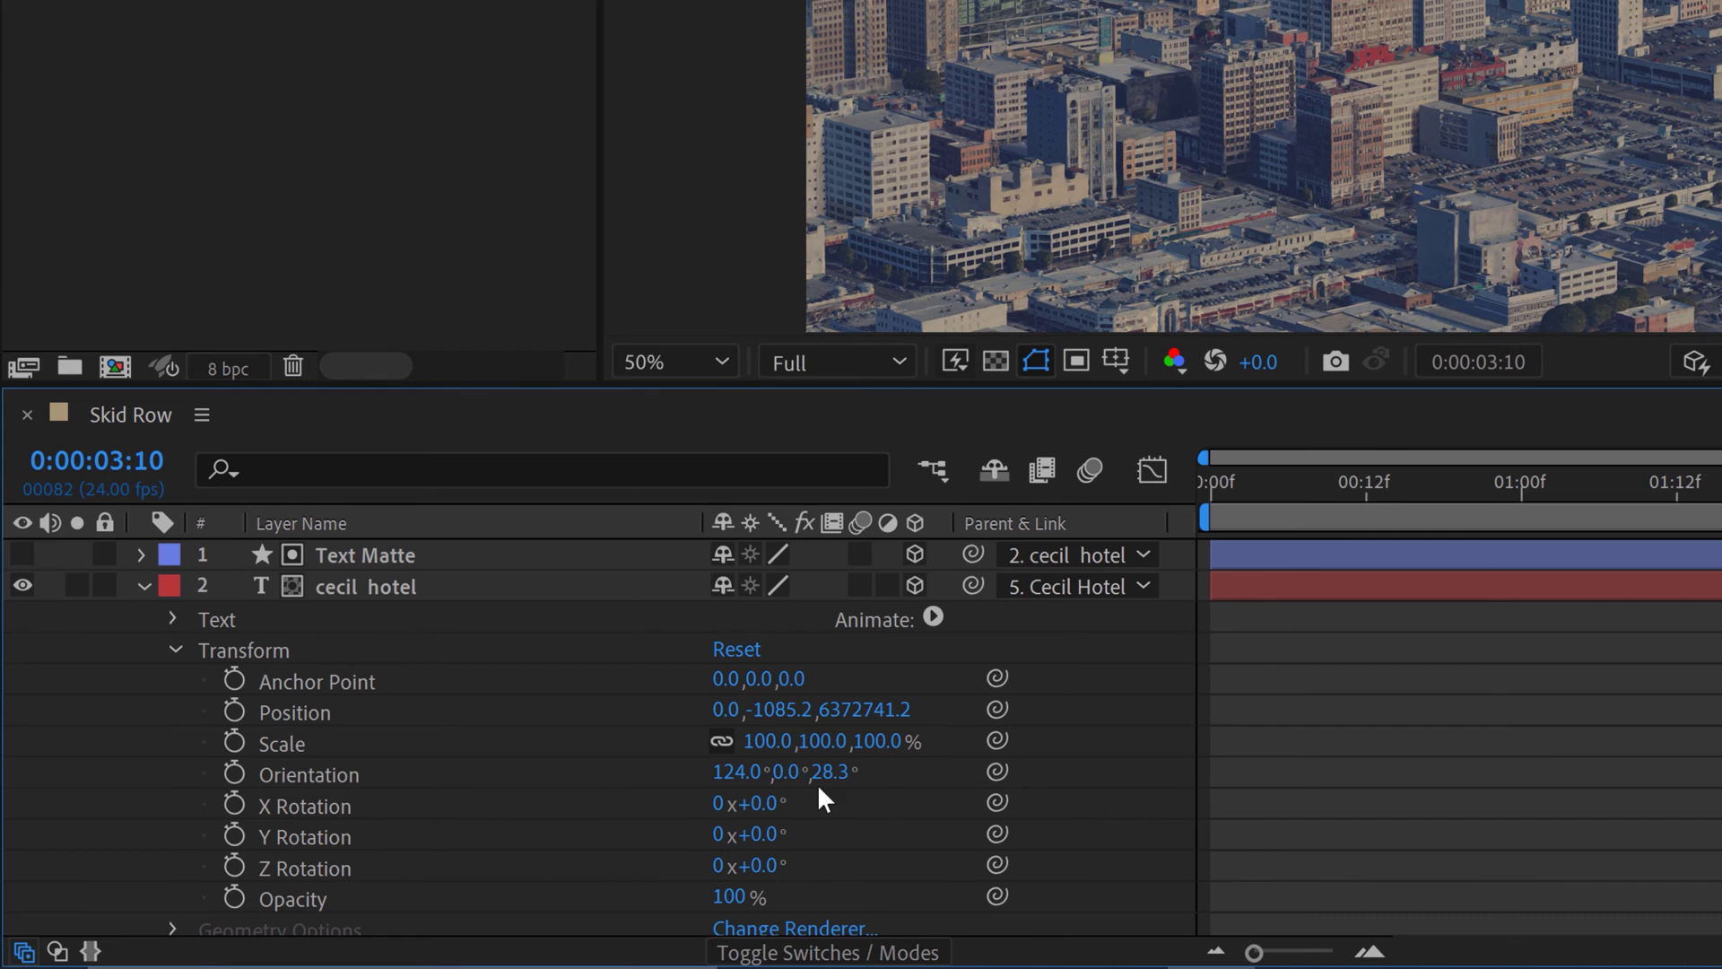
{"action": "left_click", "coordinate": [775, 709]}
{"action": "type", "text": "0"}
{"action": "key", "text": "Return"}
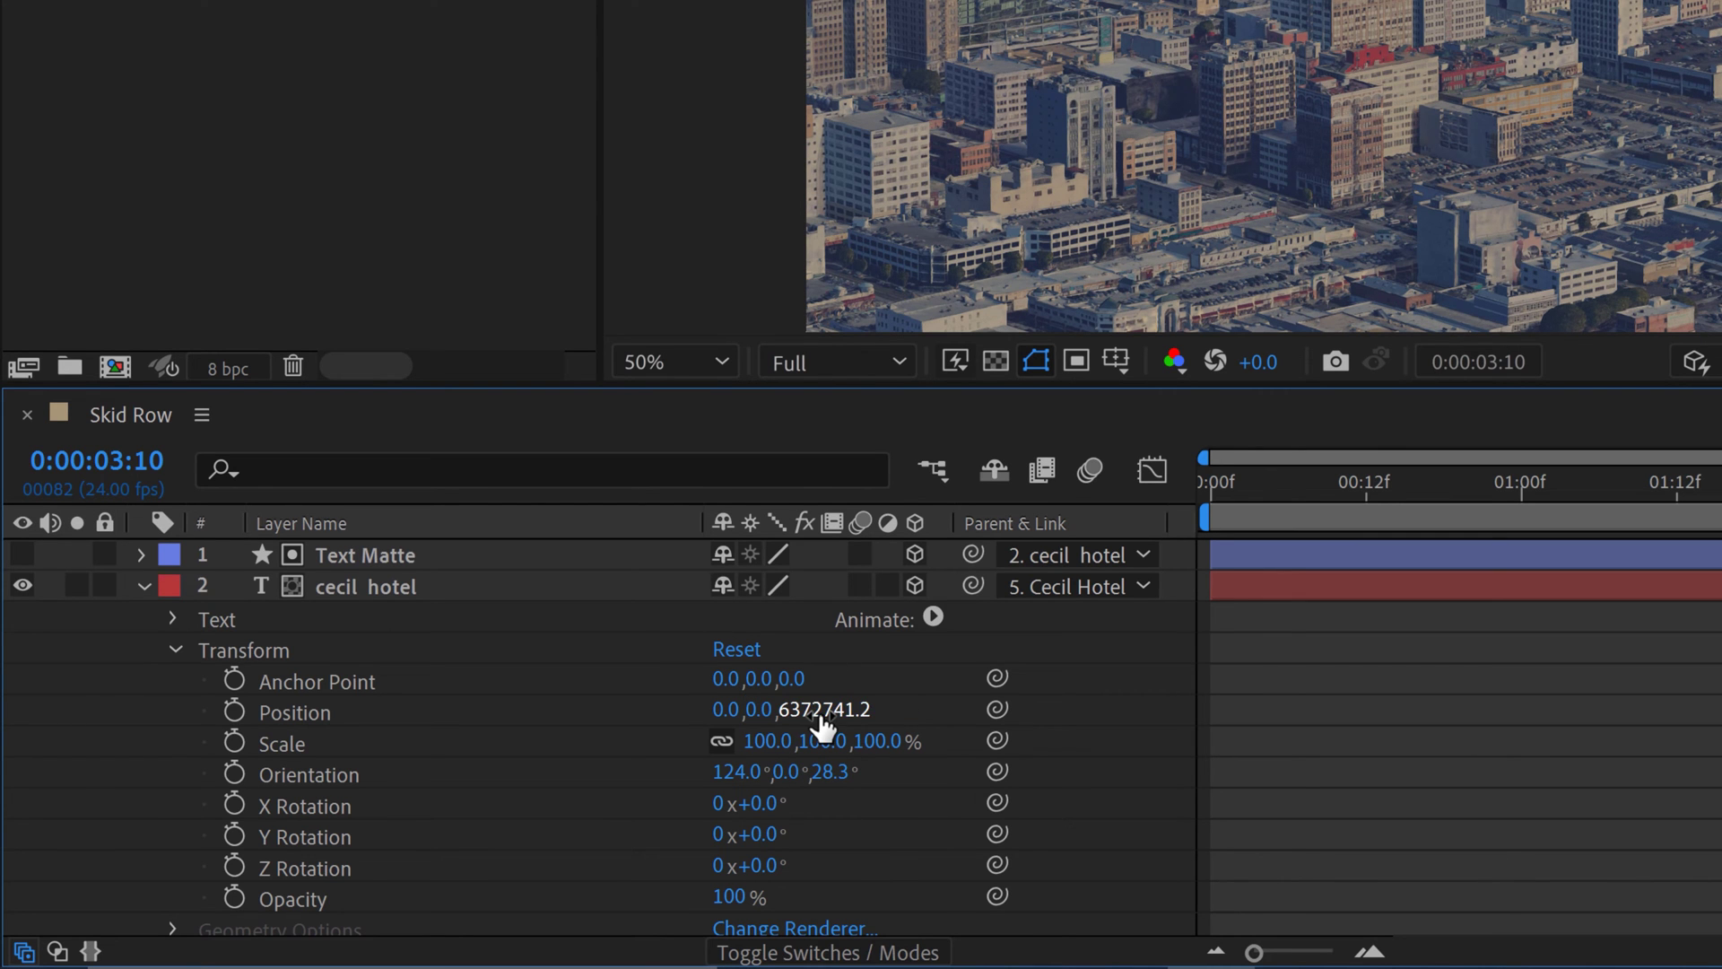
{"action": "left_click", "coordinate": [816, 713]}
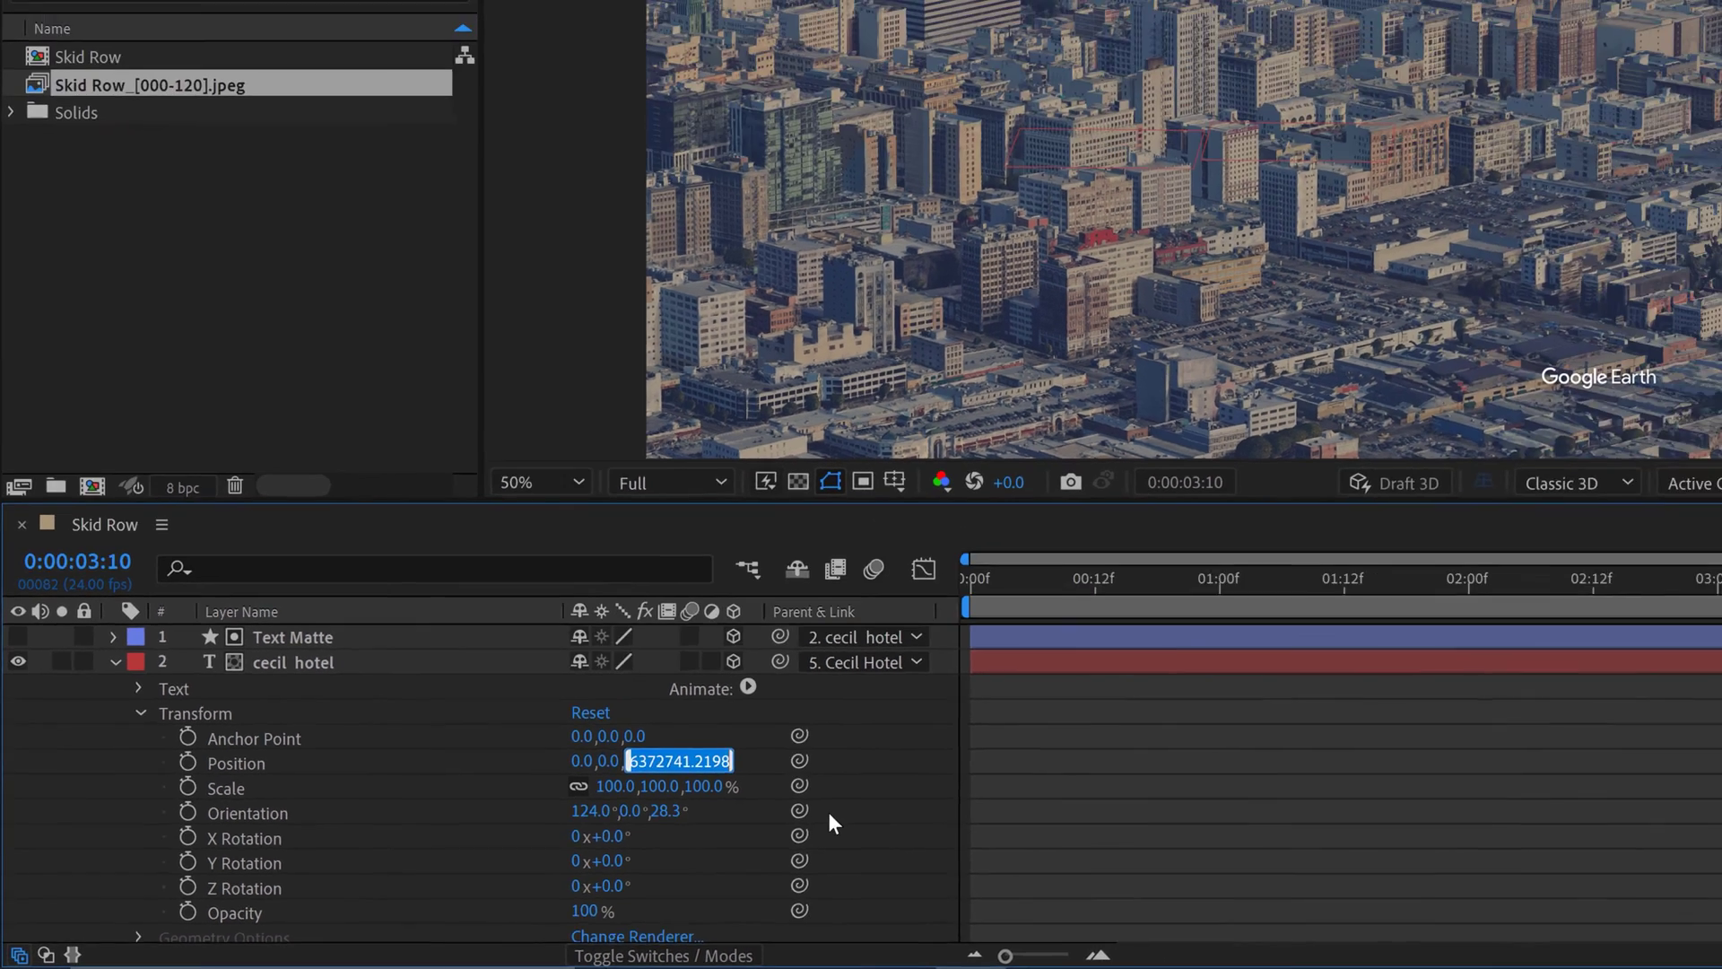
{"action": "type", "text": "0"}
{"action": "key", "text": "Return"}
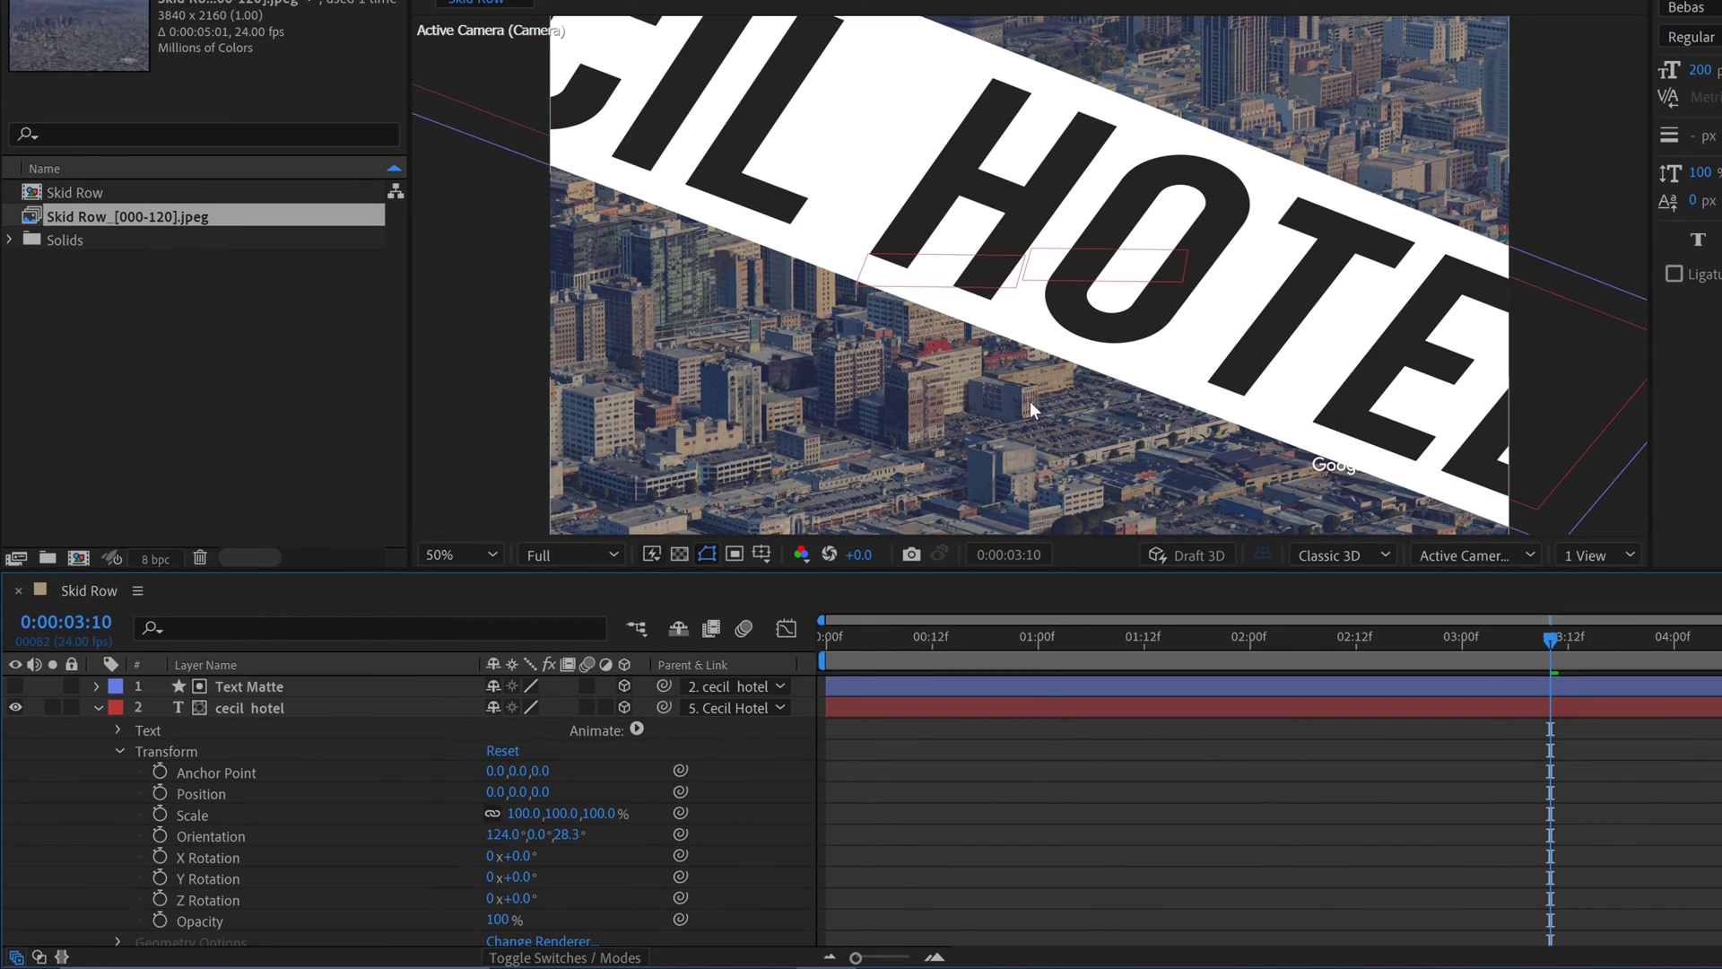
Set the cecil hotel layer's X and Z Orientation to 0°
{"action": "left_click", "coordinate": [501, 834]}
{"action": "type", "text": "0"}
{"action": "key", "text": "Return"}
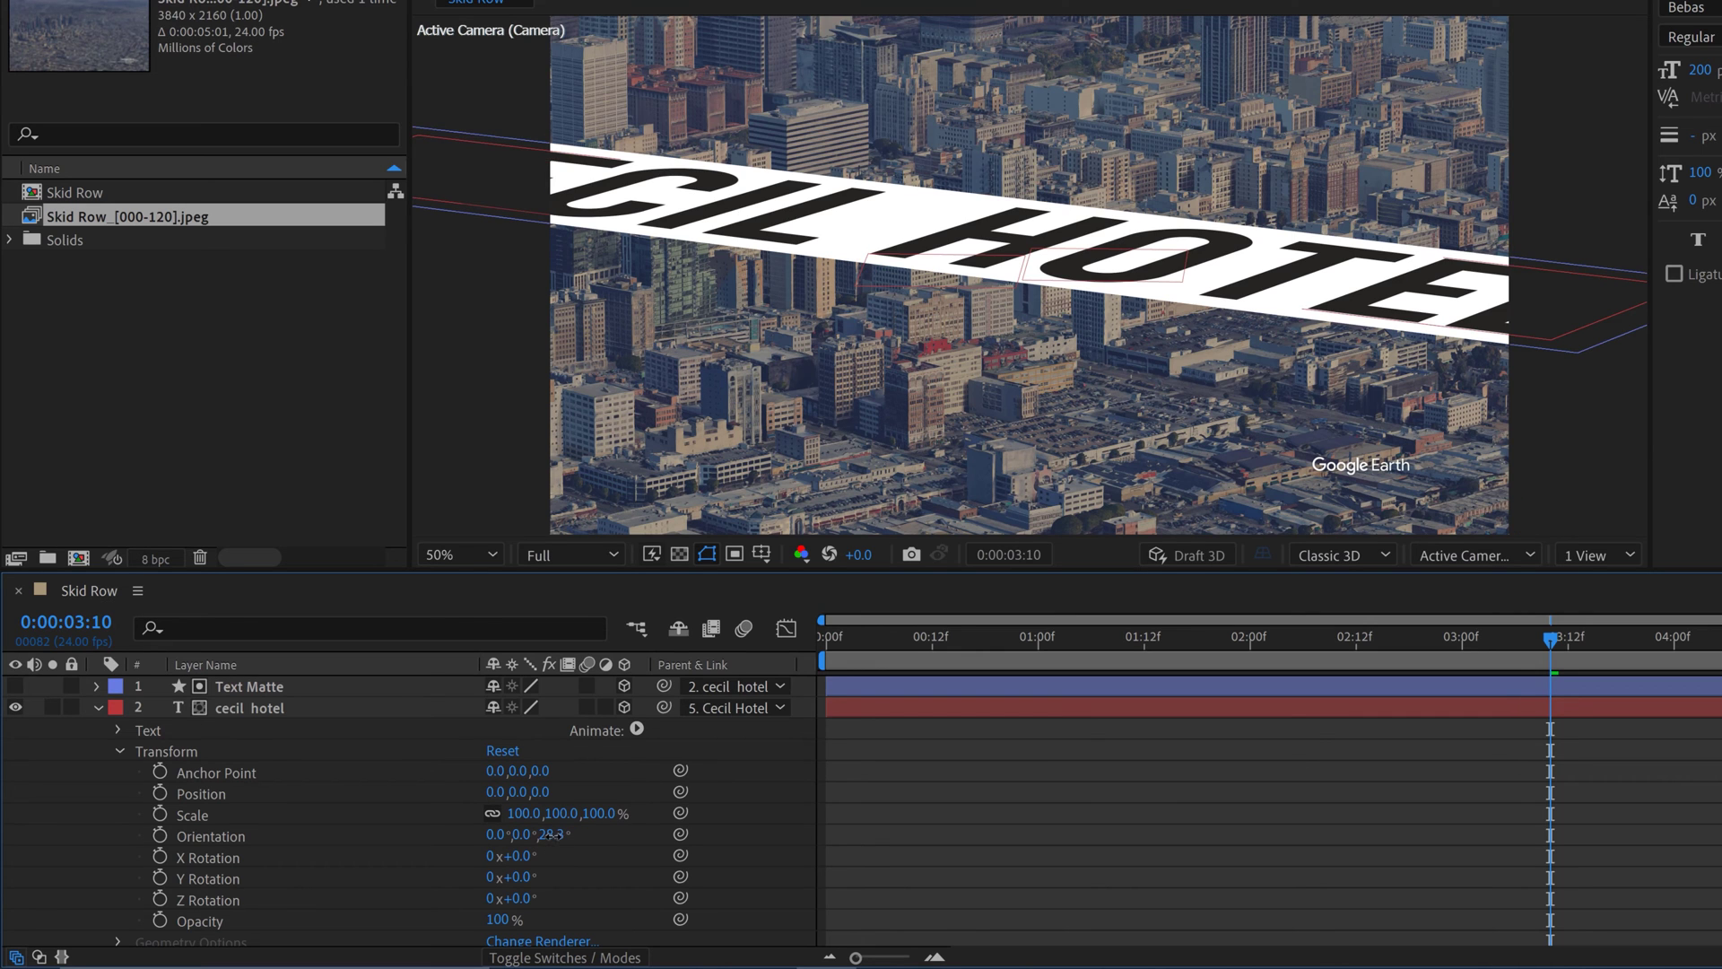
{"action": "left_click", "coordinate": [552, 834]}
{"action": "type", "text": "0"}
{"action": "key", "text": "Return"}
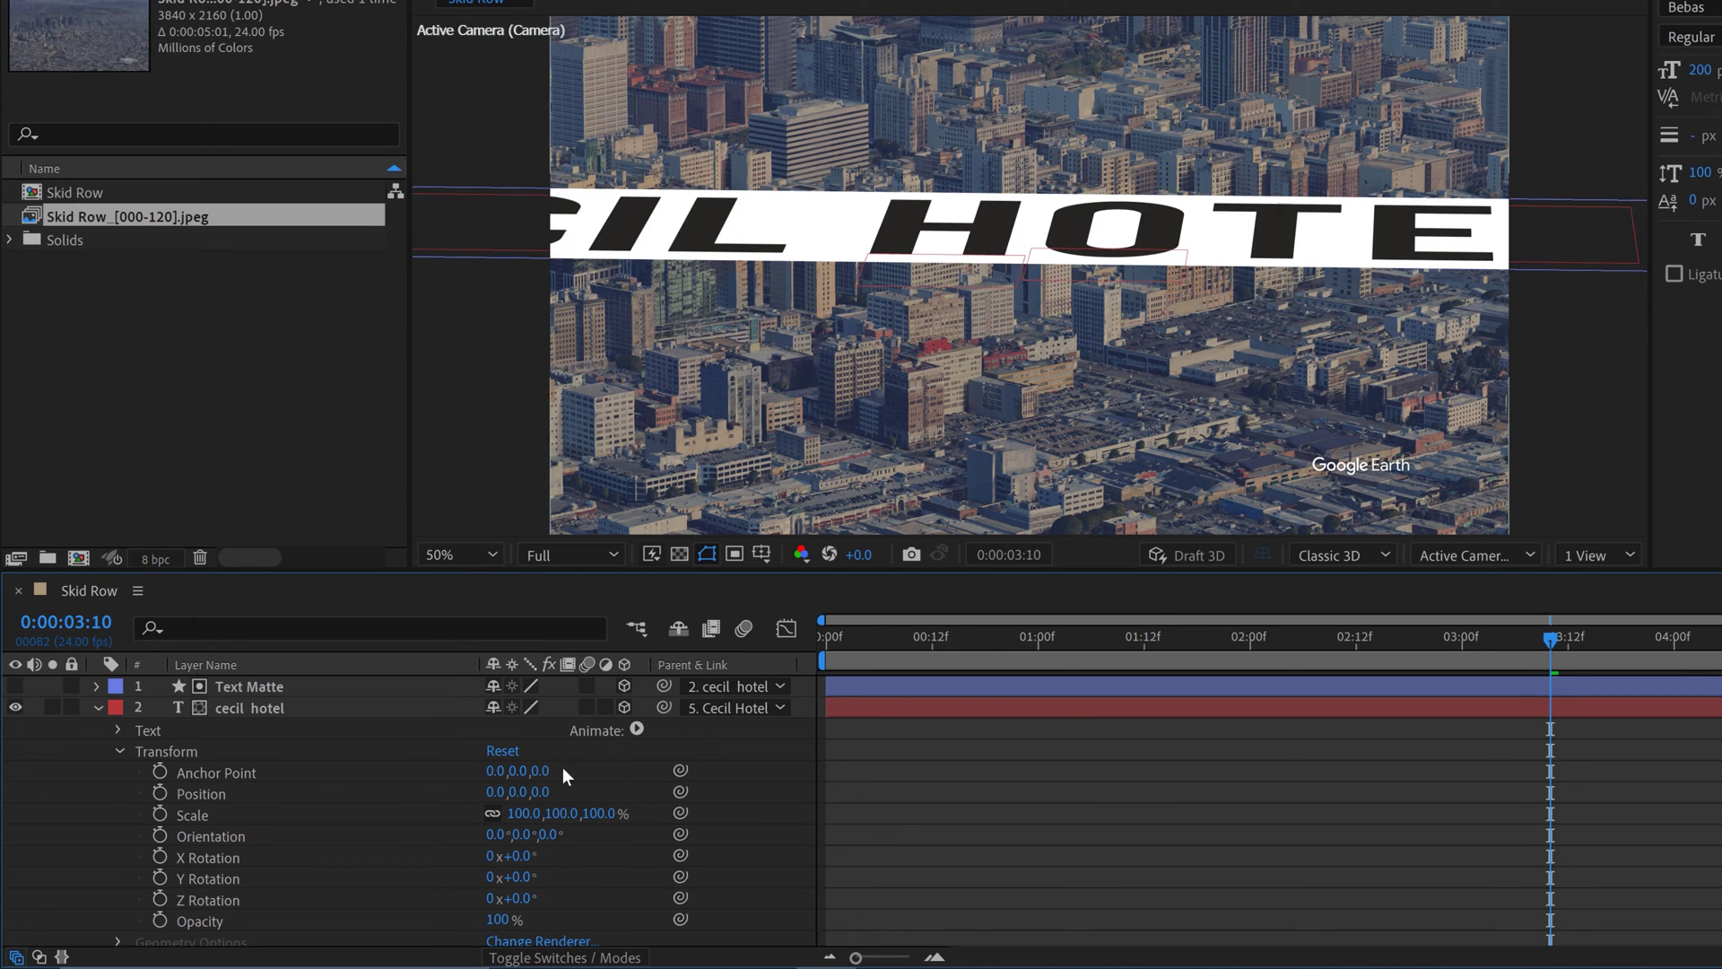
Scale the cecil hotel layer down, trying 10% and settling on 15%
{"action": "left_click", "coordinate": [524, 813]}
{"action": "type", "text": "10"}
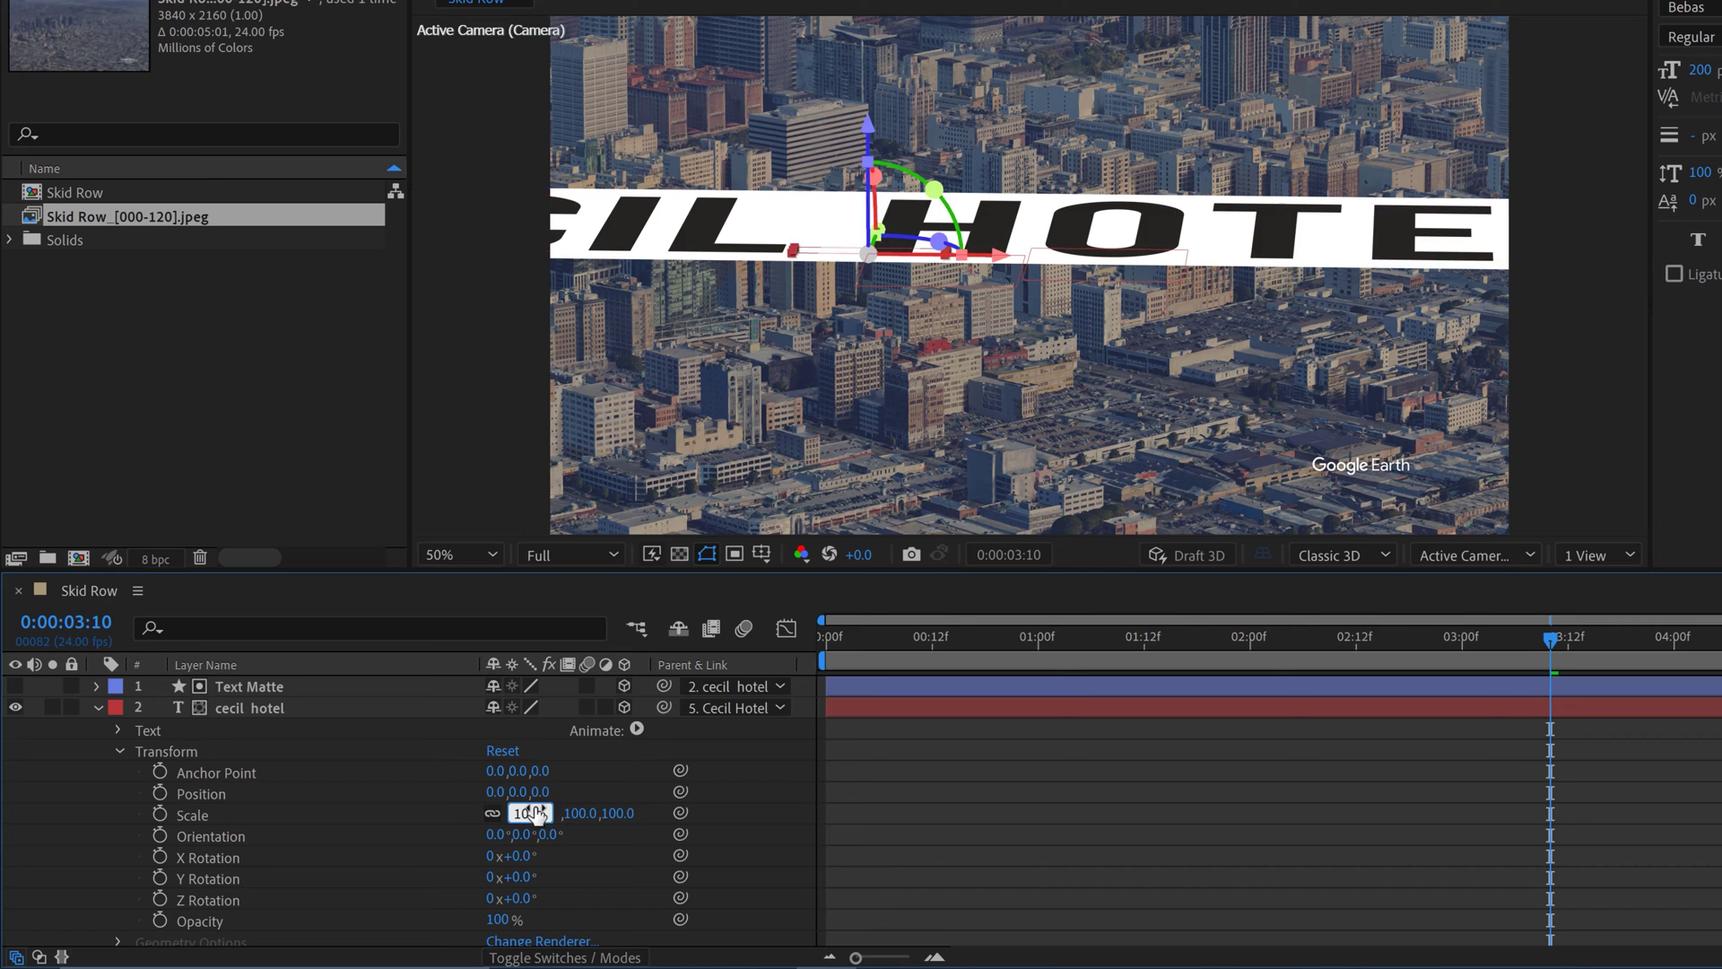
{"action": "key", "text": "Return"}
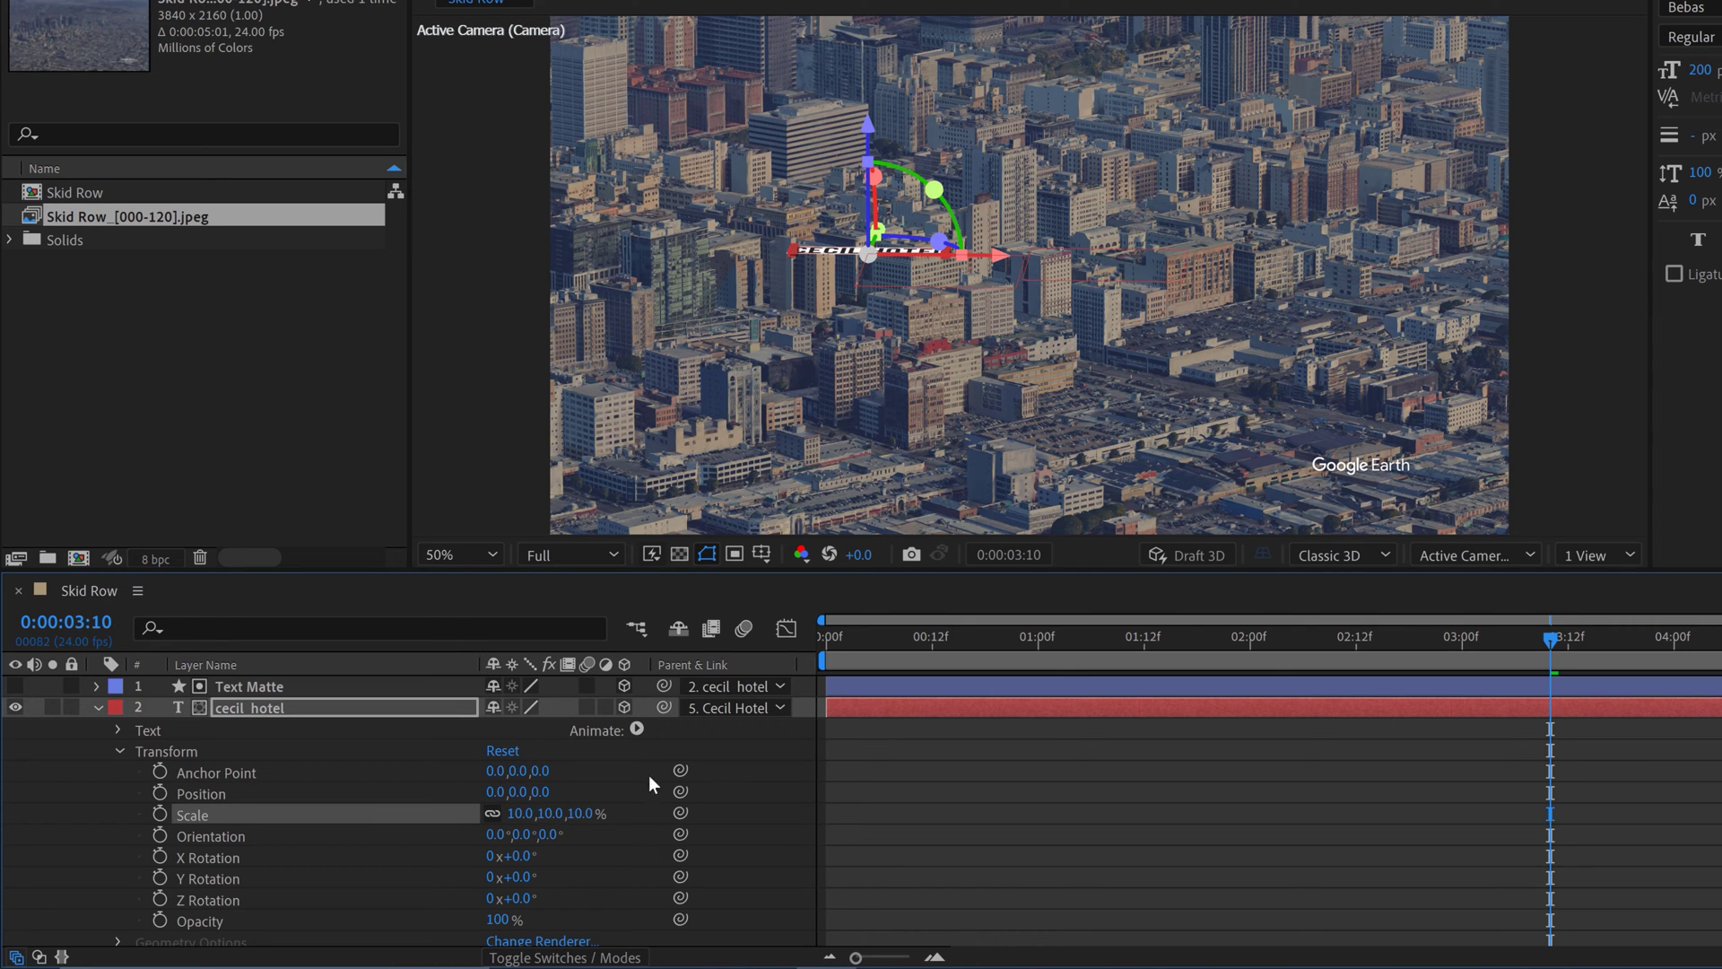
{"action": "left_click", "coordinate": [520, 812]}
{"action": "type", "text": "15"}
{"action": "key", "text": "Return"}
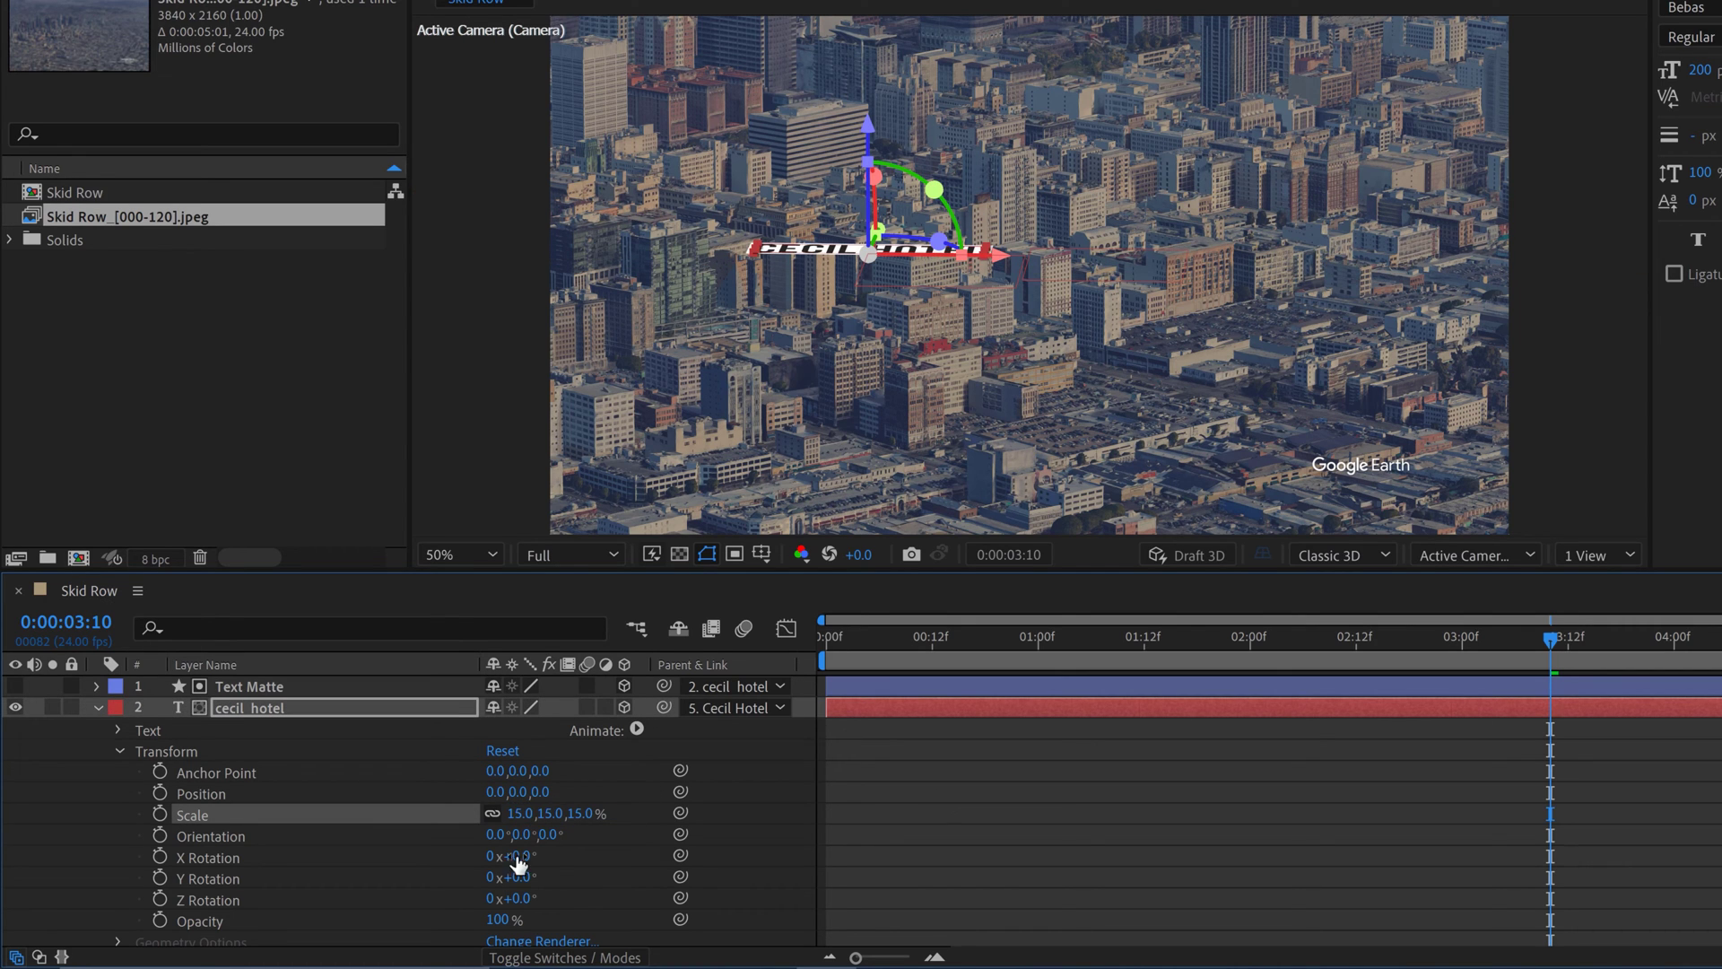
Set the cecil hotel layer's X Orientation to 90° so the title stands upright
{"action": "left_click_drag", "start_coordinate": [495, 838], "coordinate": [500, 840]}
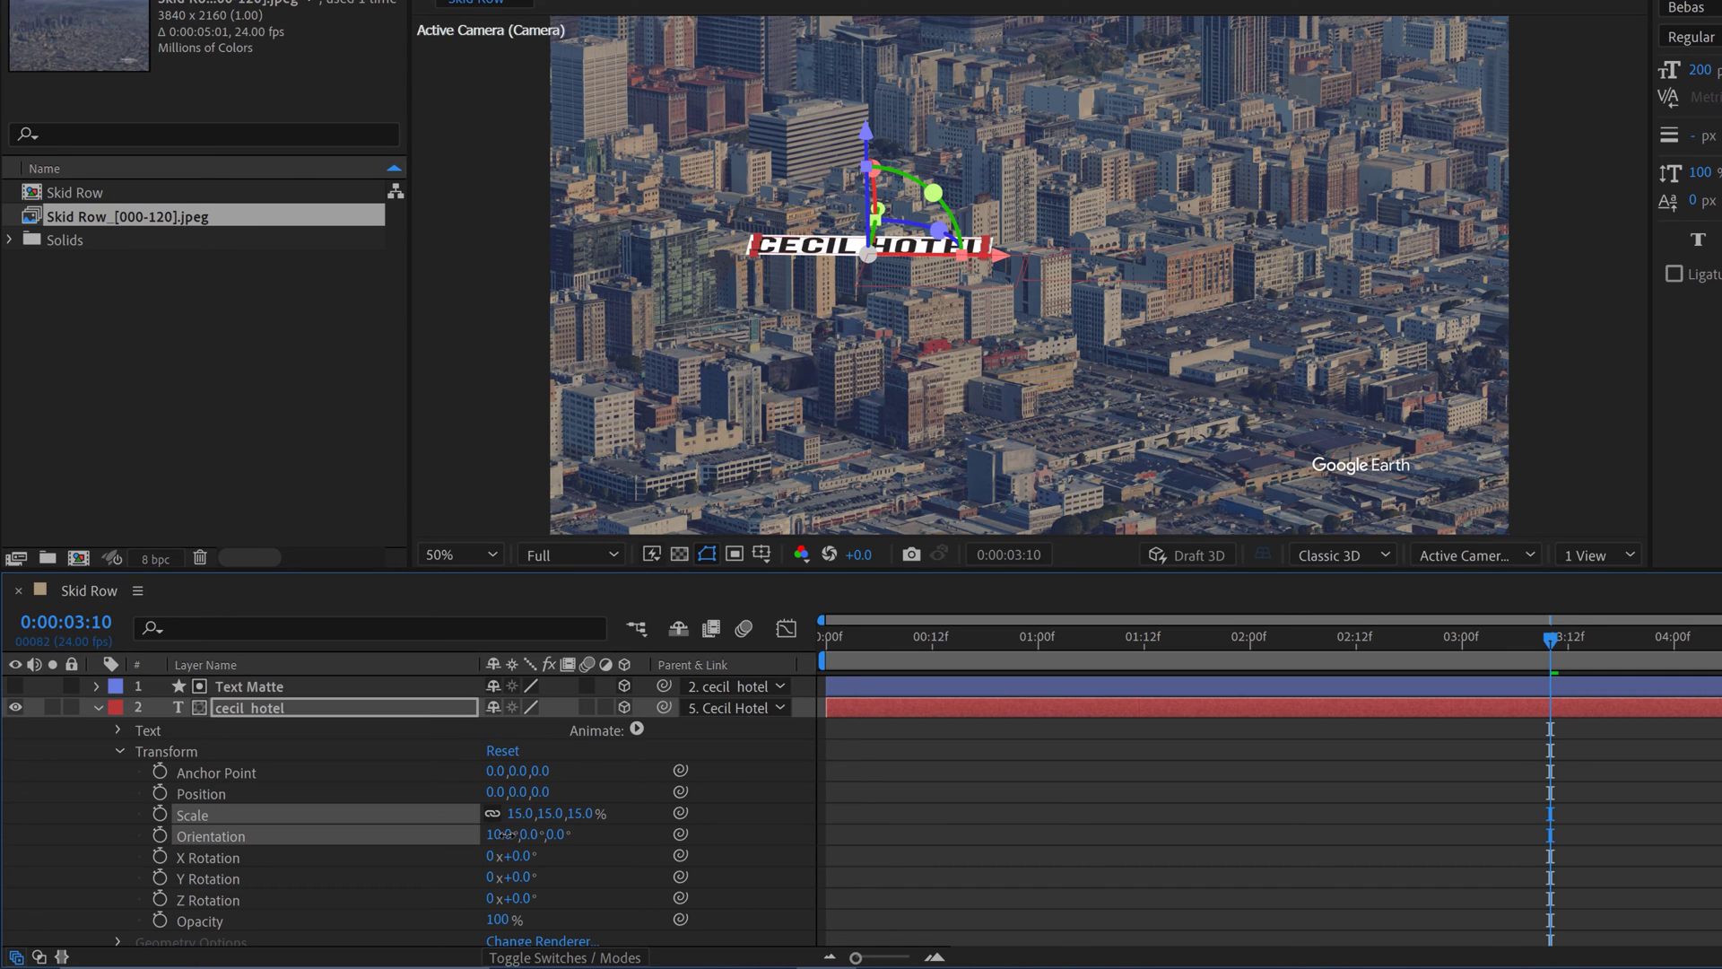
{"action": "type", "text": "90"}
{"action": "key", "text": "Return"}
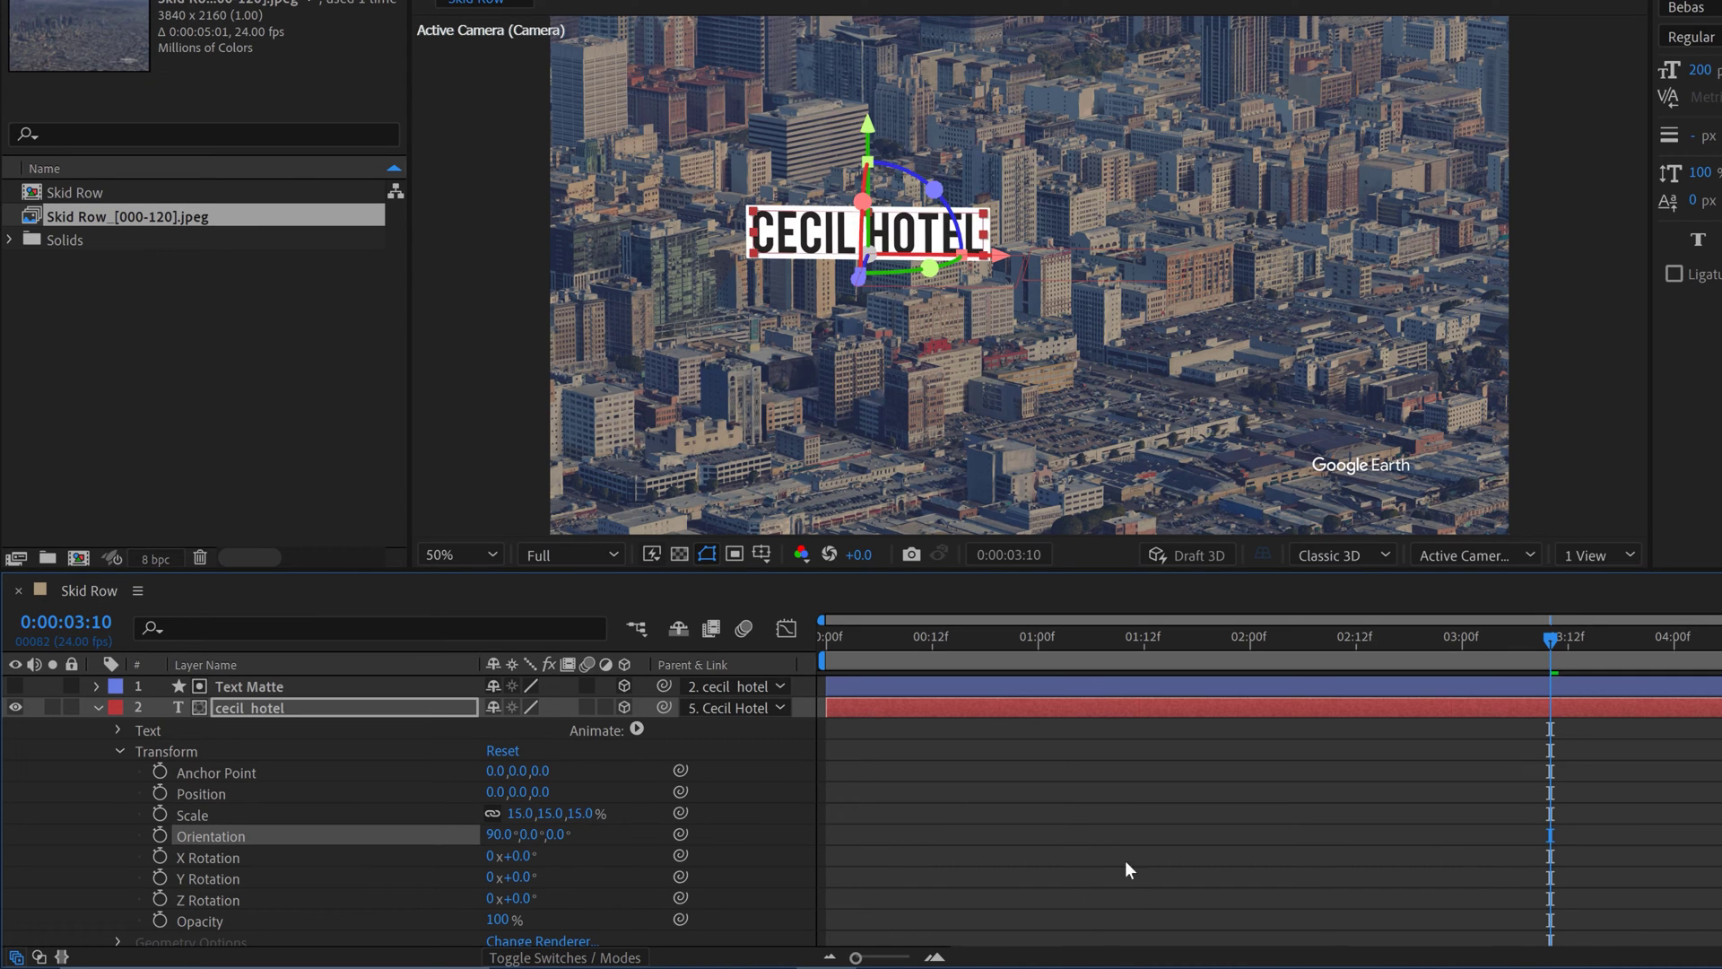
Rotate the cecil hotel layer's Y Orientation to about 331.6° so the title angles along the buildings, and collapse the layer's properties
{"action": "left_click", "coordinate": [1188, 802]}
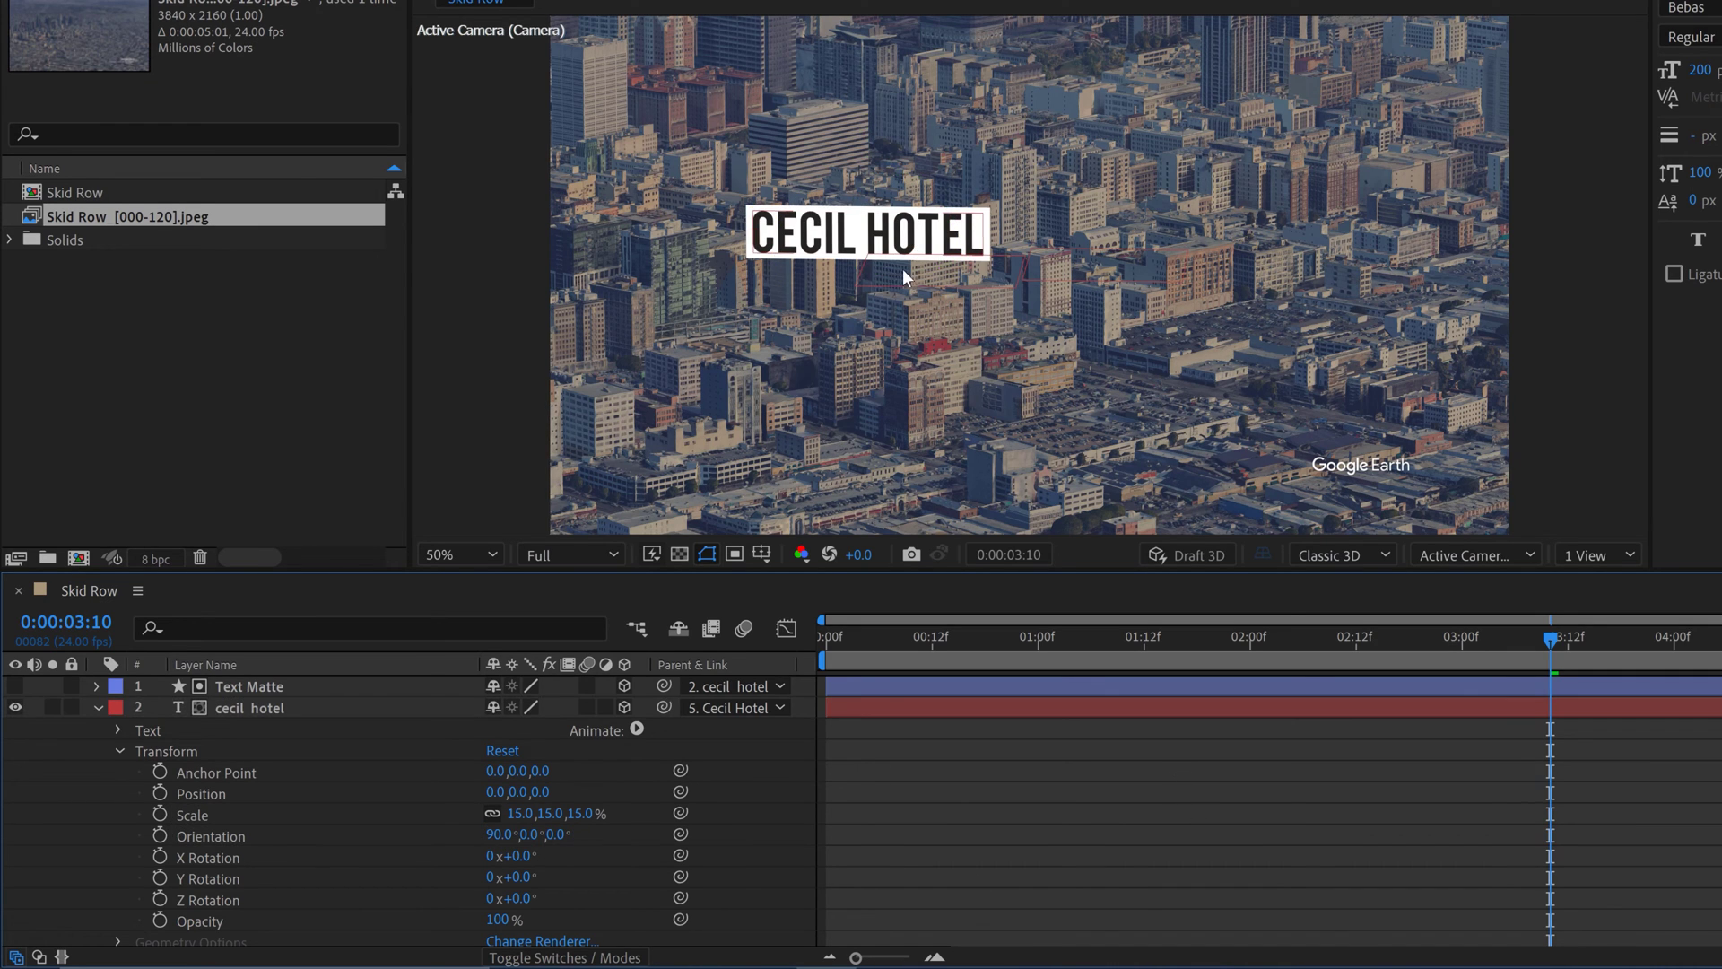
{"action": "key", "text": "slash"}
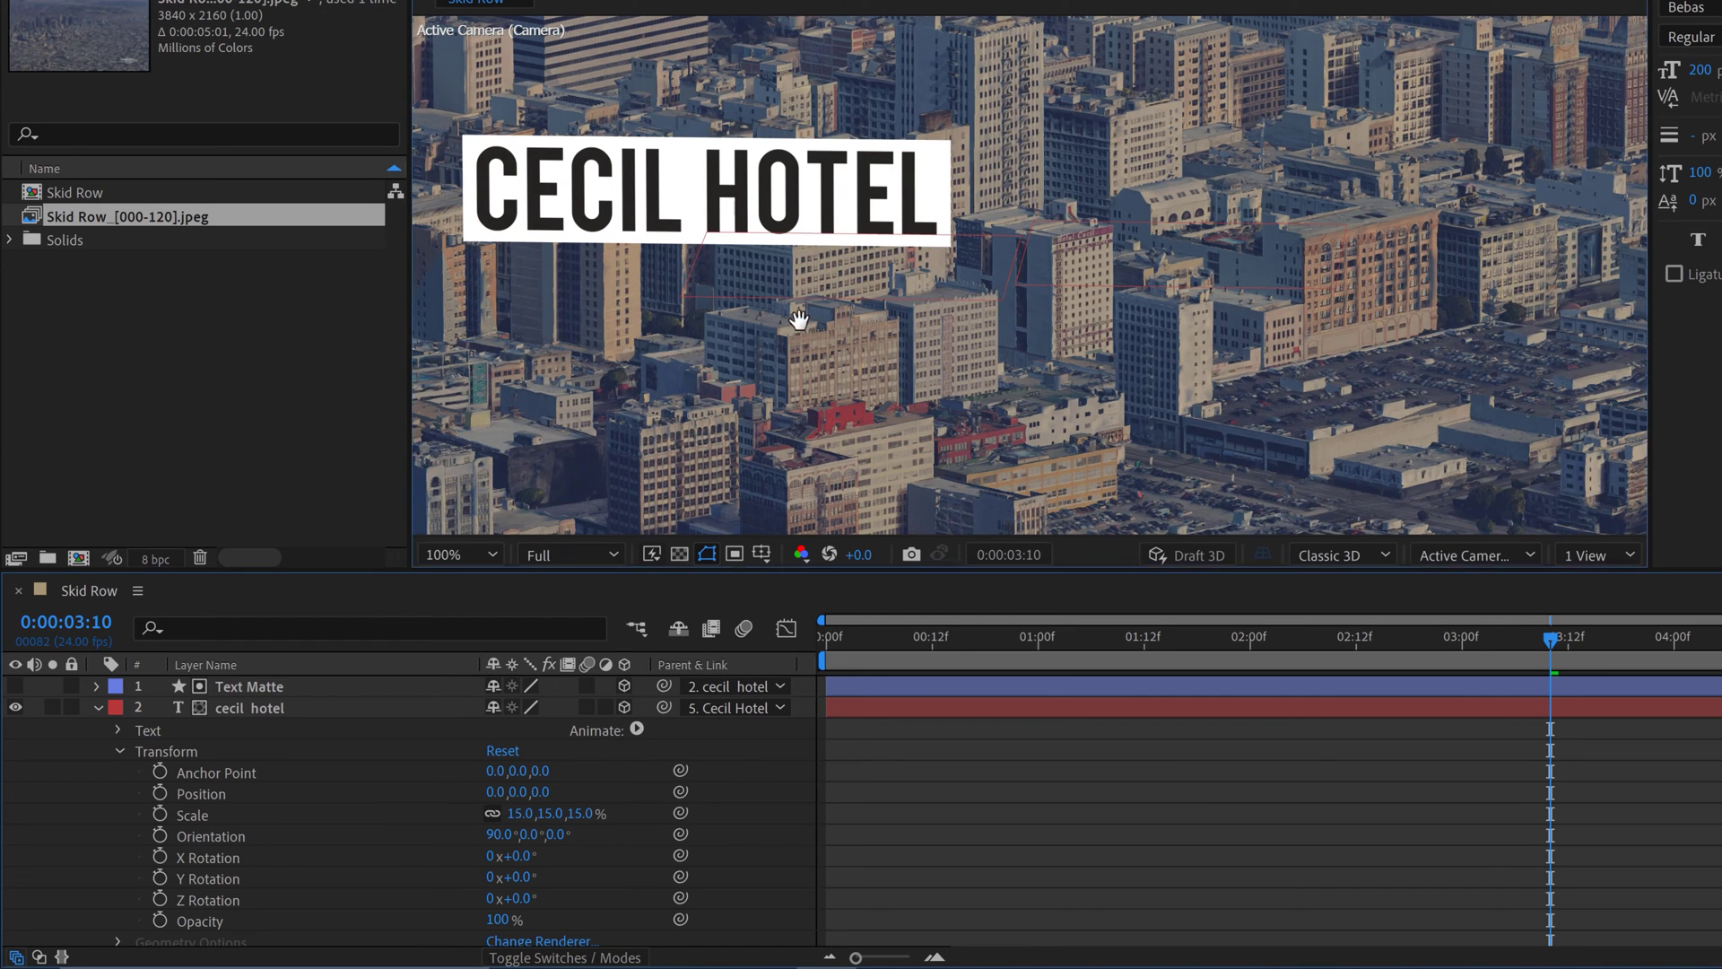
{"action": "left_click_drag", "start_coordinate": [809, 331], "coordinate": [1033, 397]}
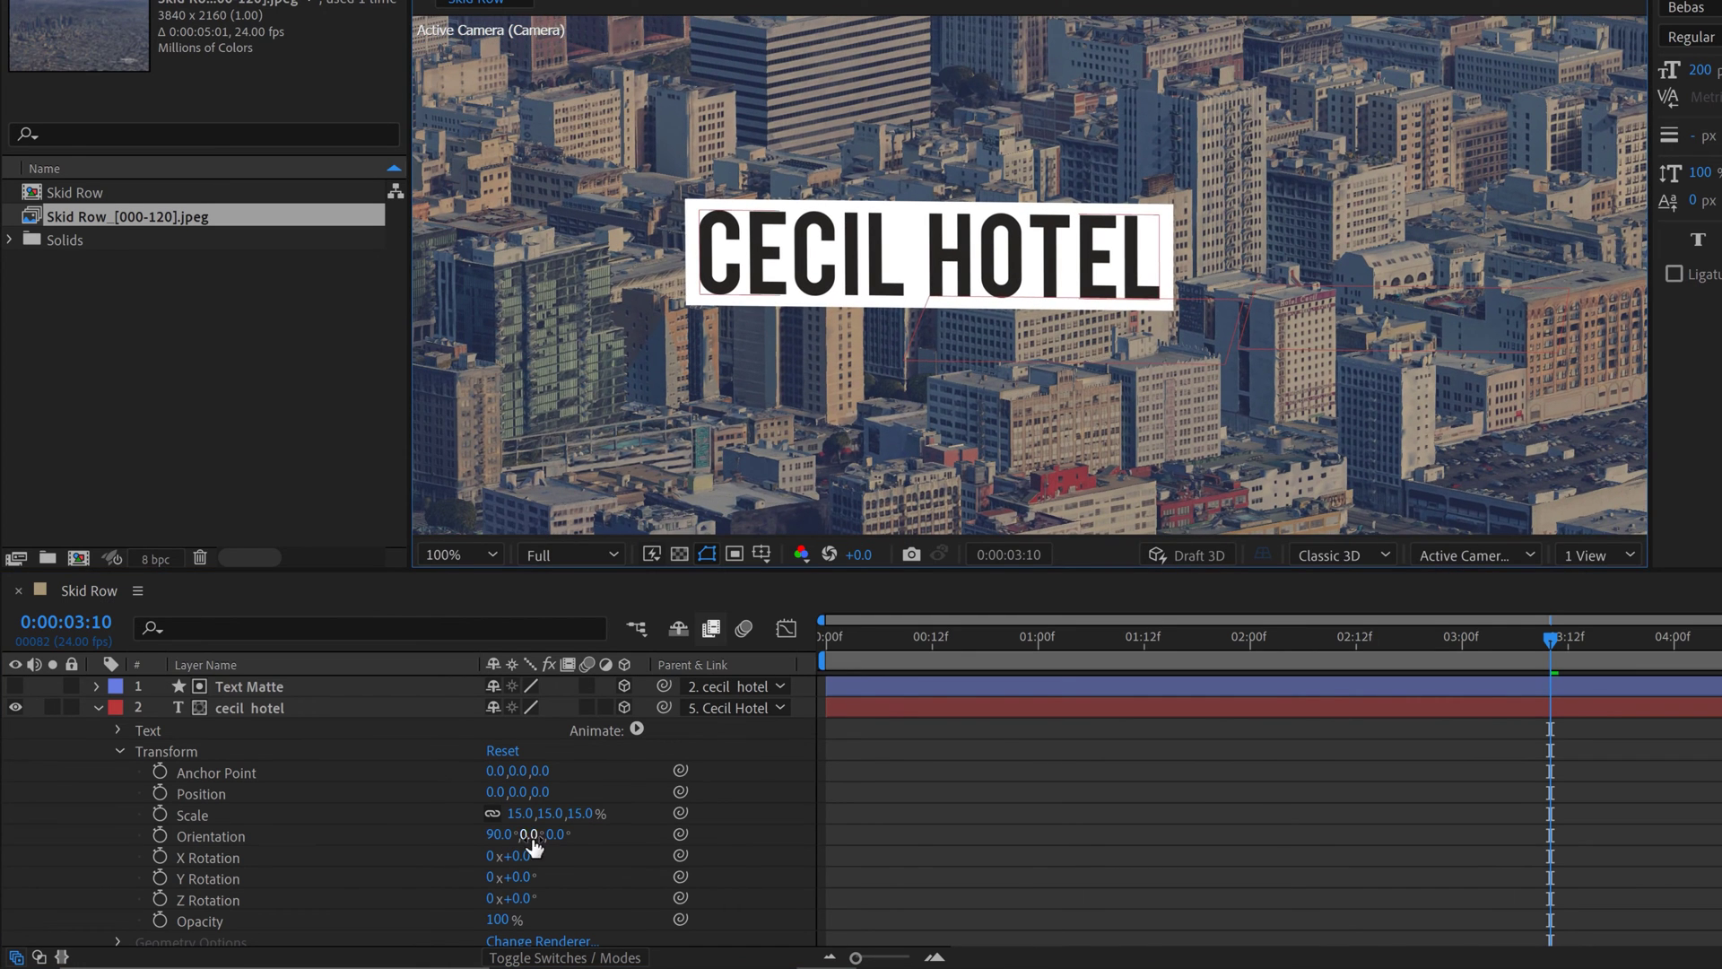
{"action": "left_click_drag", "start_coordinate": [527, 834], "coordinate": [511, 823]}
{"action": "mouse_move", "coordinate": [1003, 307]}
{"action": "left_mouse_down"}
{"action": "mouse_move", "coordinate": [986, 312]}
{"action": "mouse_move", "coordinate": [1036, 296]}
{"action": "mouse_move", "coordinate": [1018, 299]}
{"action": "left_mouse_up"}
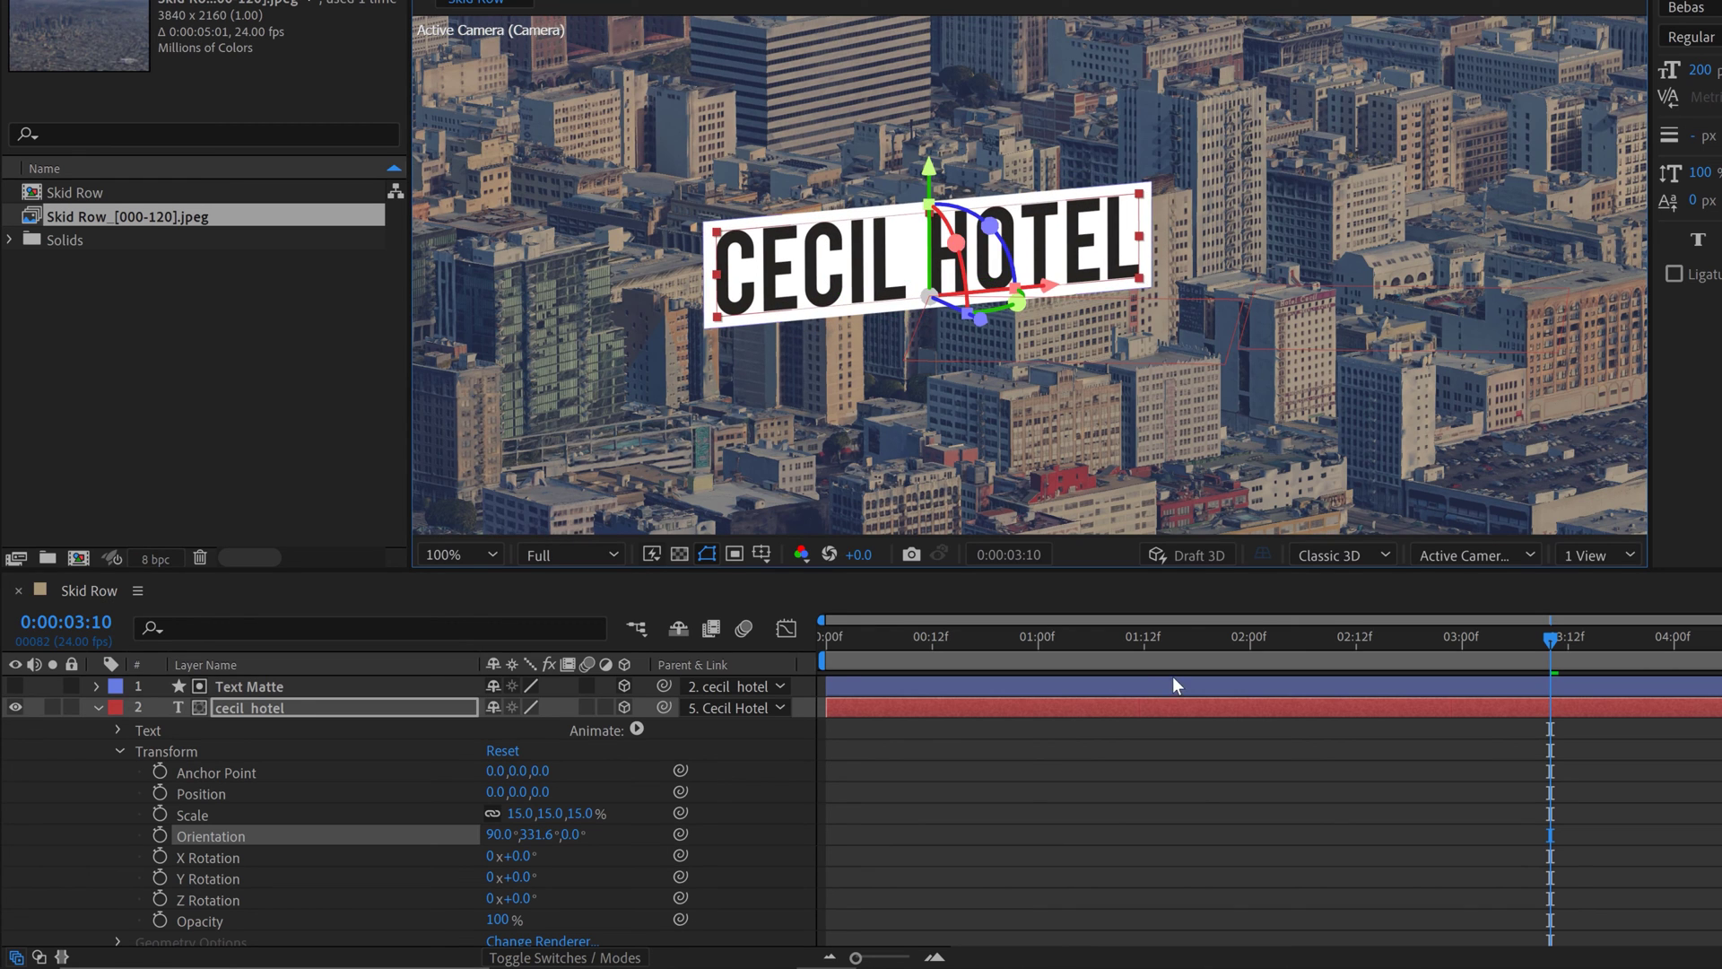
{"action": "left_click", "coordinate": [1191, 787]}
{"action": "key", "text": "u"}
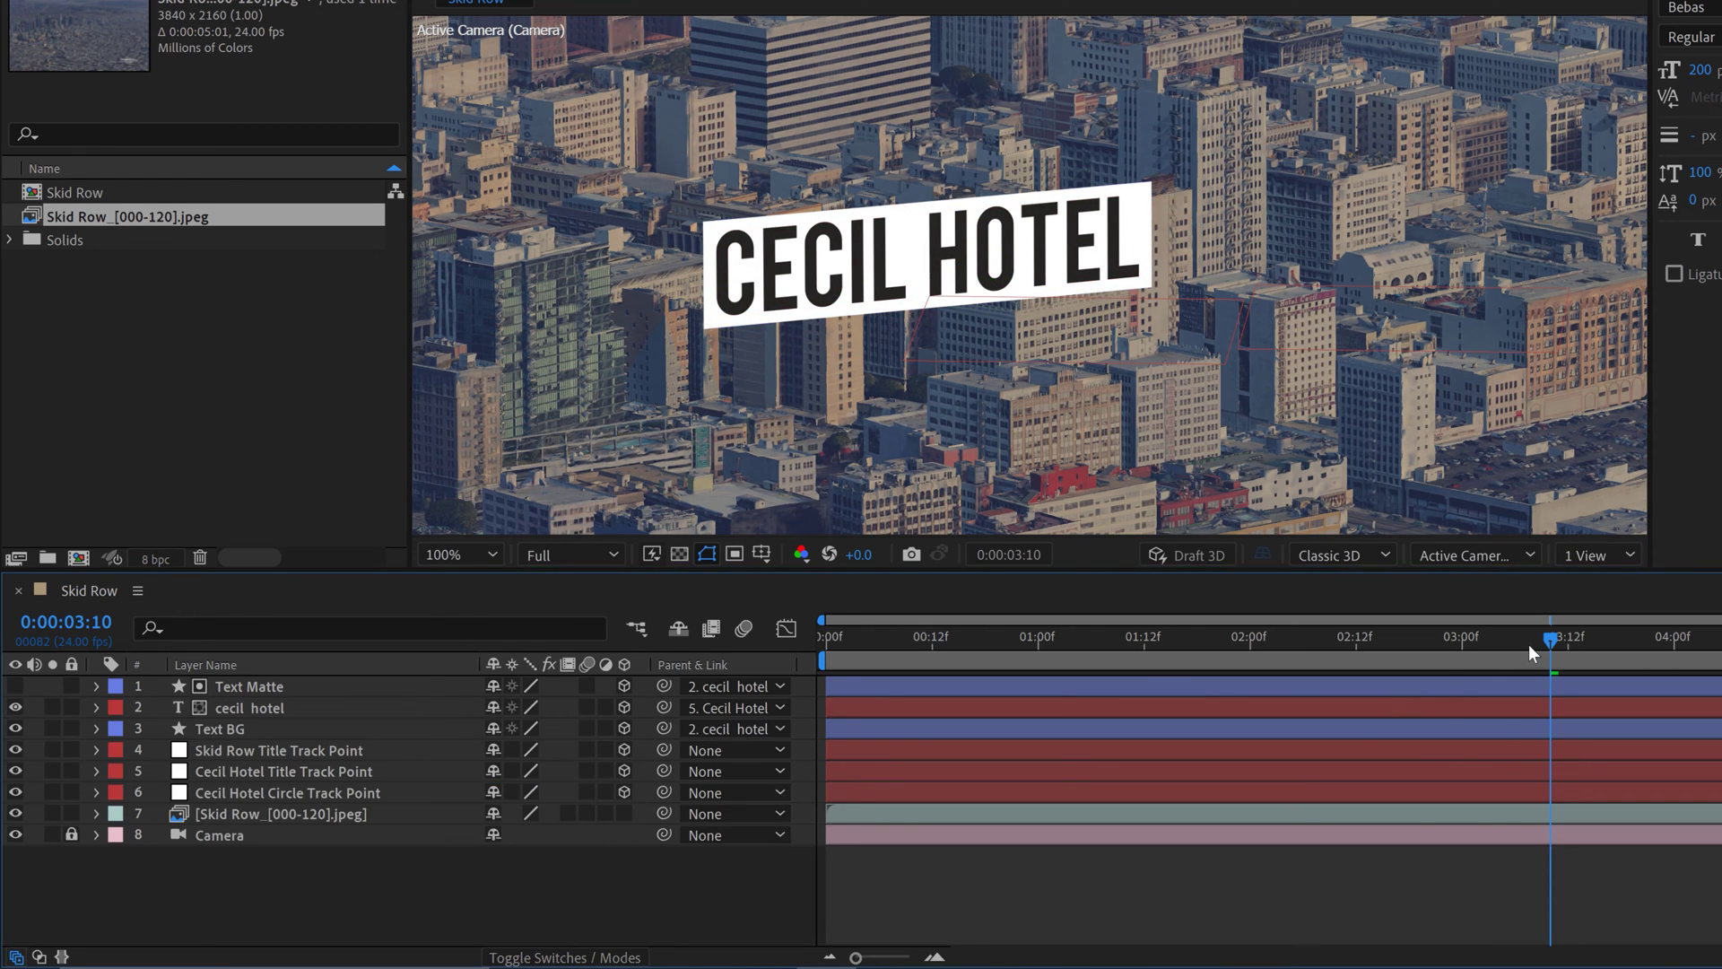
Play back the CECIL HOTEL title reveal from about 0:00:01:05 to check how it tracks with the footage
{"action": "left_click_drag", "start_coordinate": [1514, 645], "coordinate": [1233, 645]}
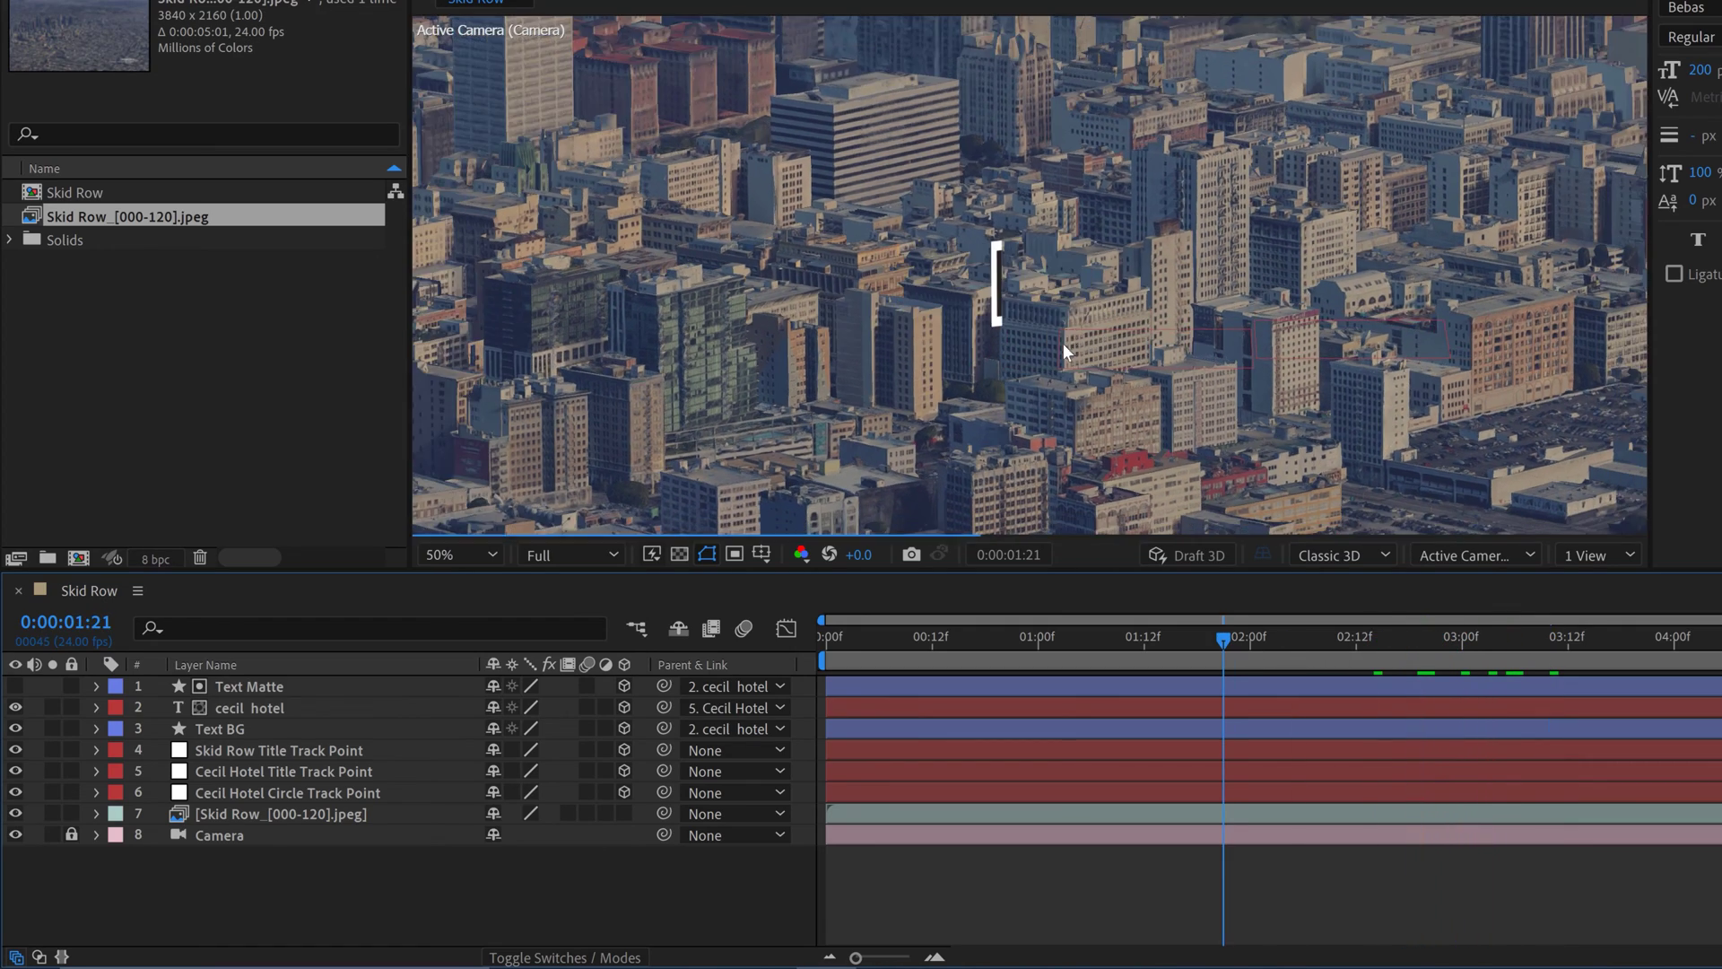
{"action": "scroll", "coordinate": [1063, 342], "scroll_direction": "down", "scroll_amount": 2}
{"action": "key", "text": "space"}
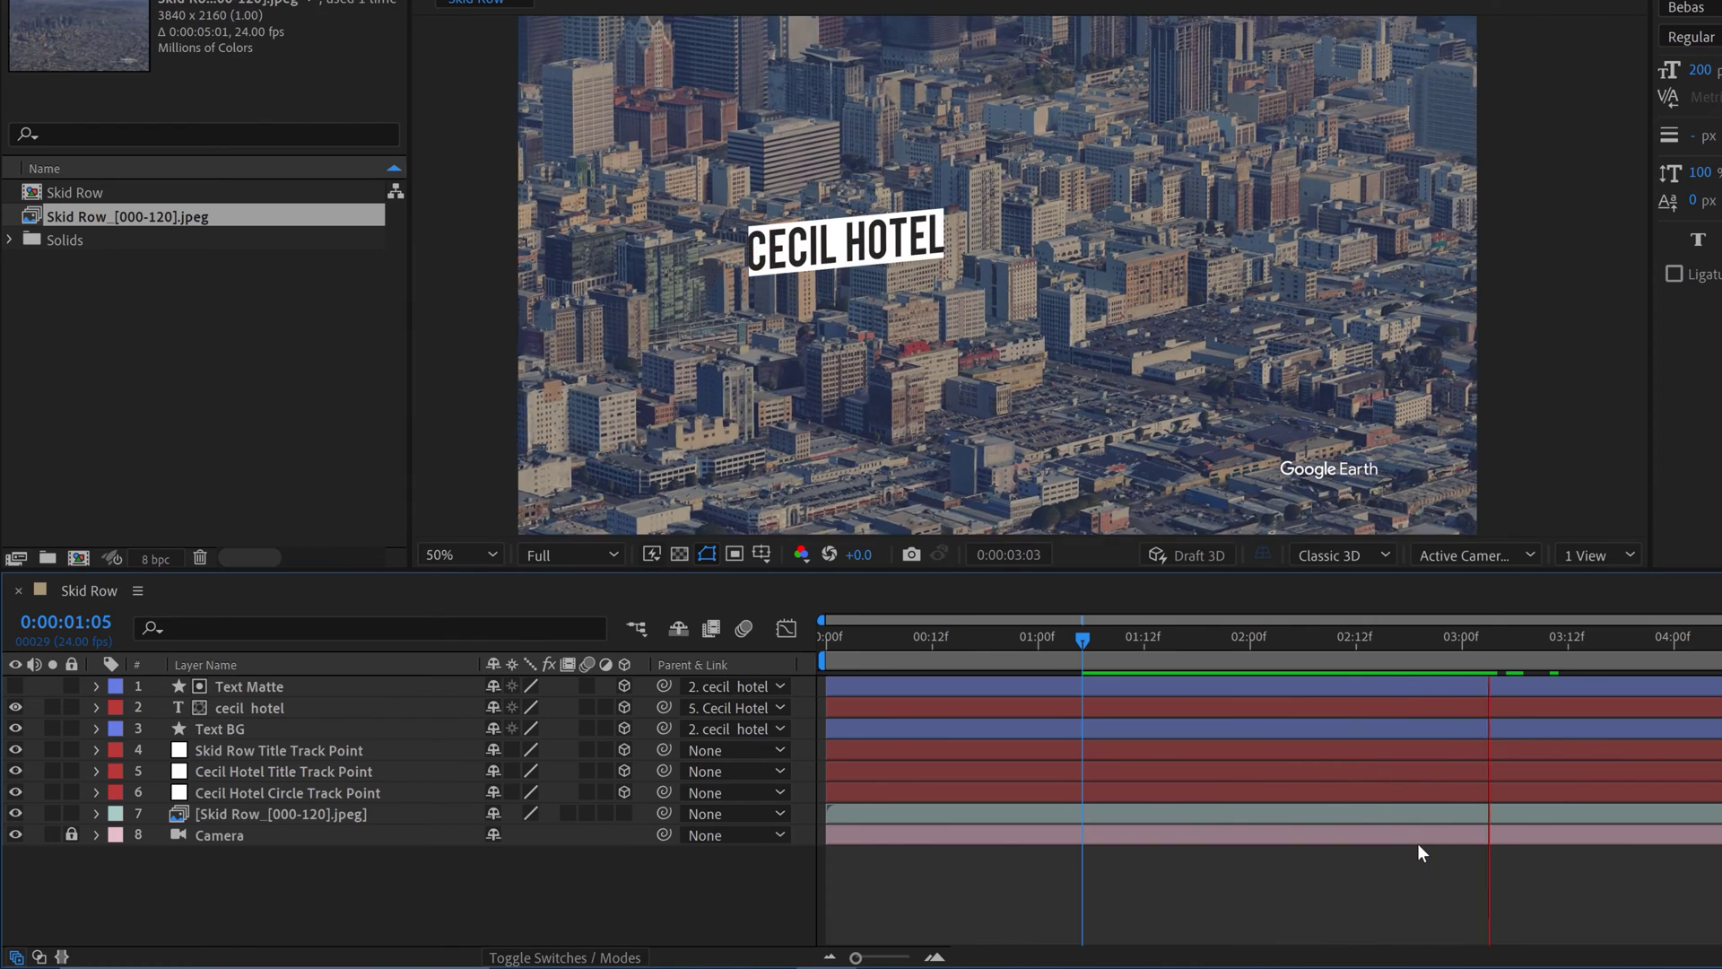
{"action": "key", "text": "space"}
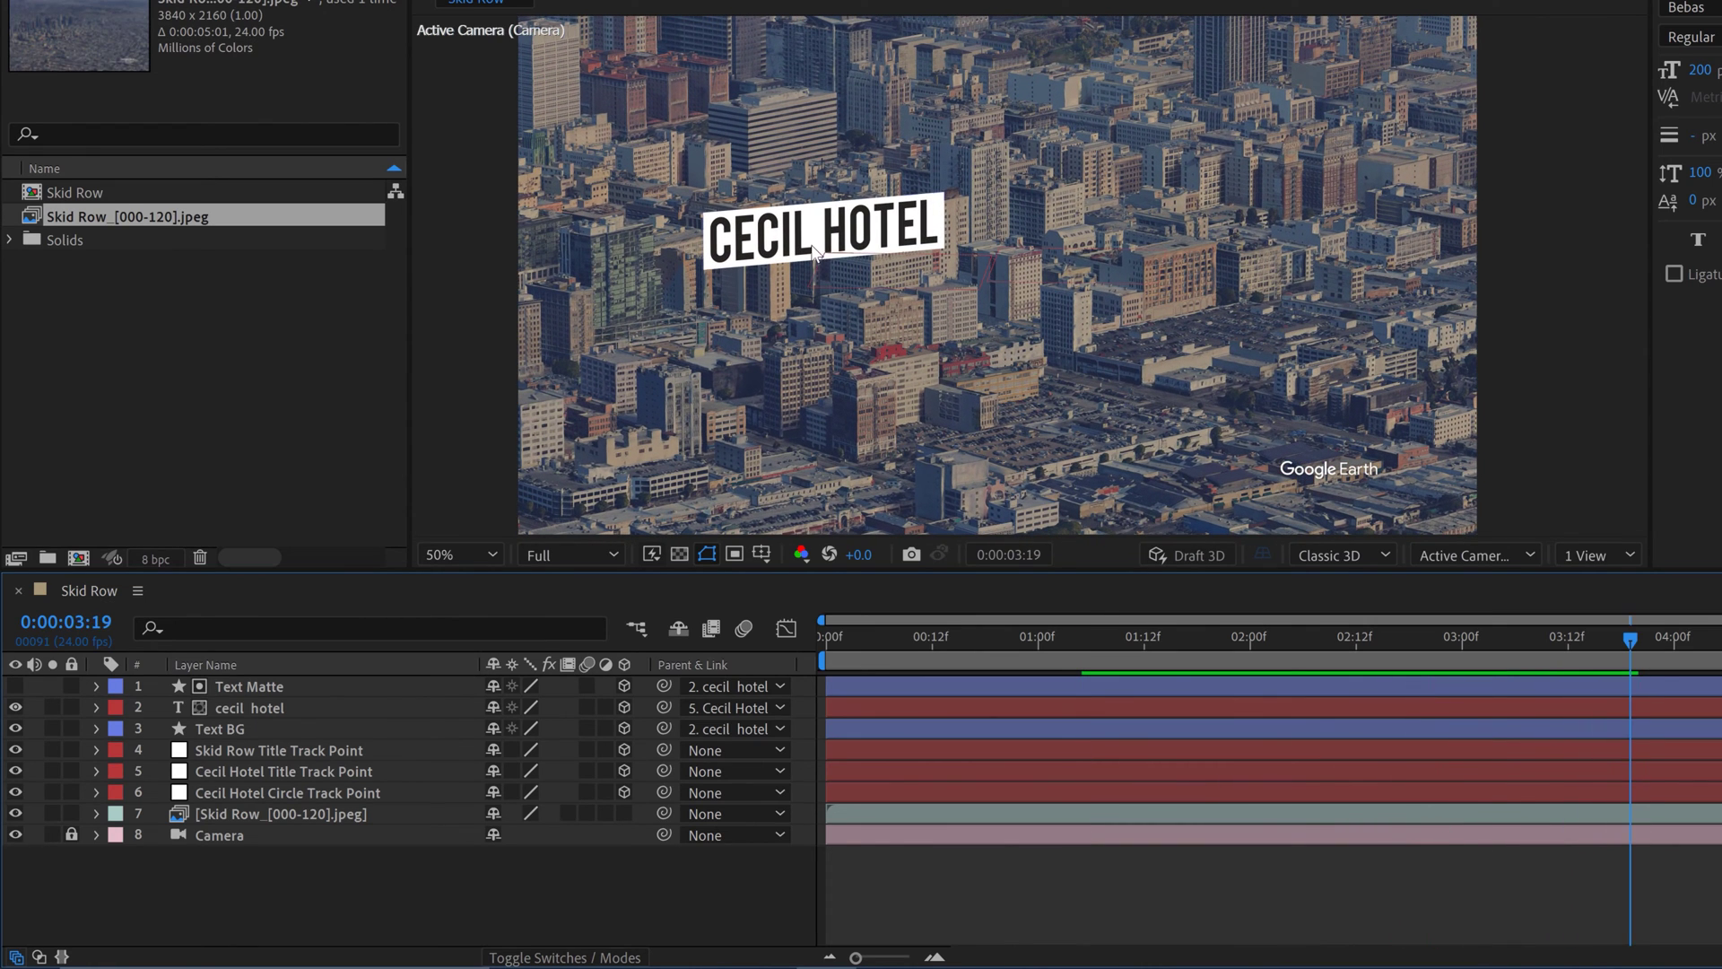
Set the Text BG layer's blending mode to Difference and inspect the title background up close
{"action": "left_click", "coordinate": [532, 957]}
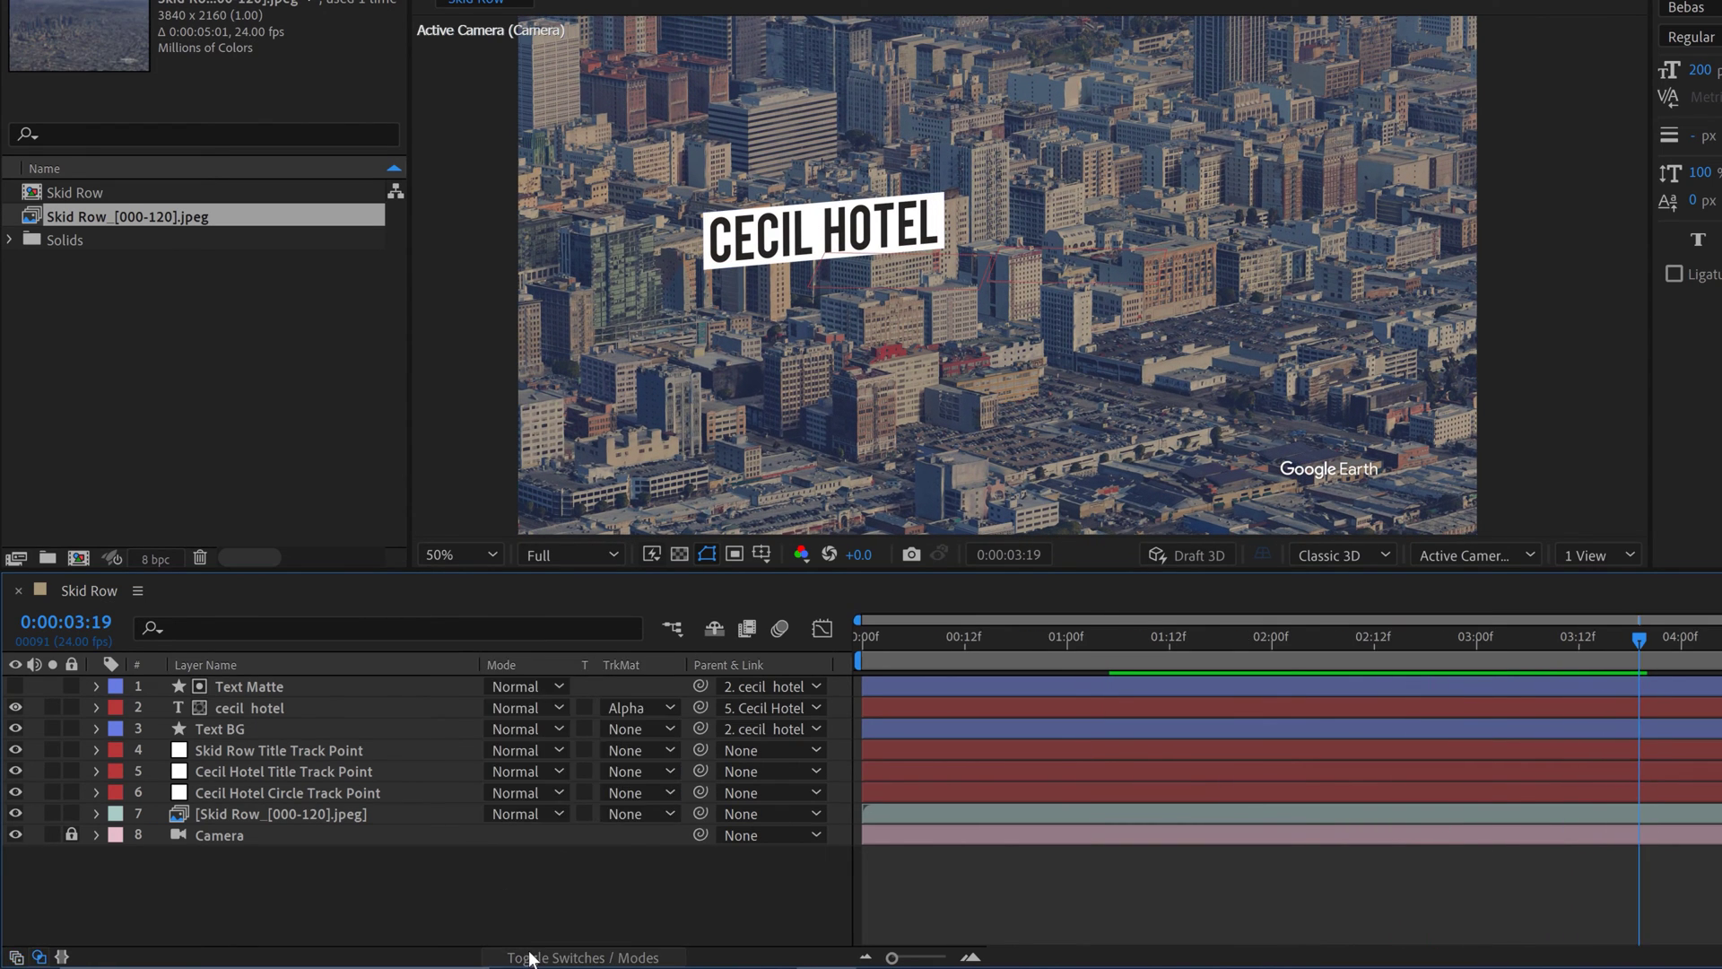
{"action": "left_click", "coordinate": [218, 728]}
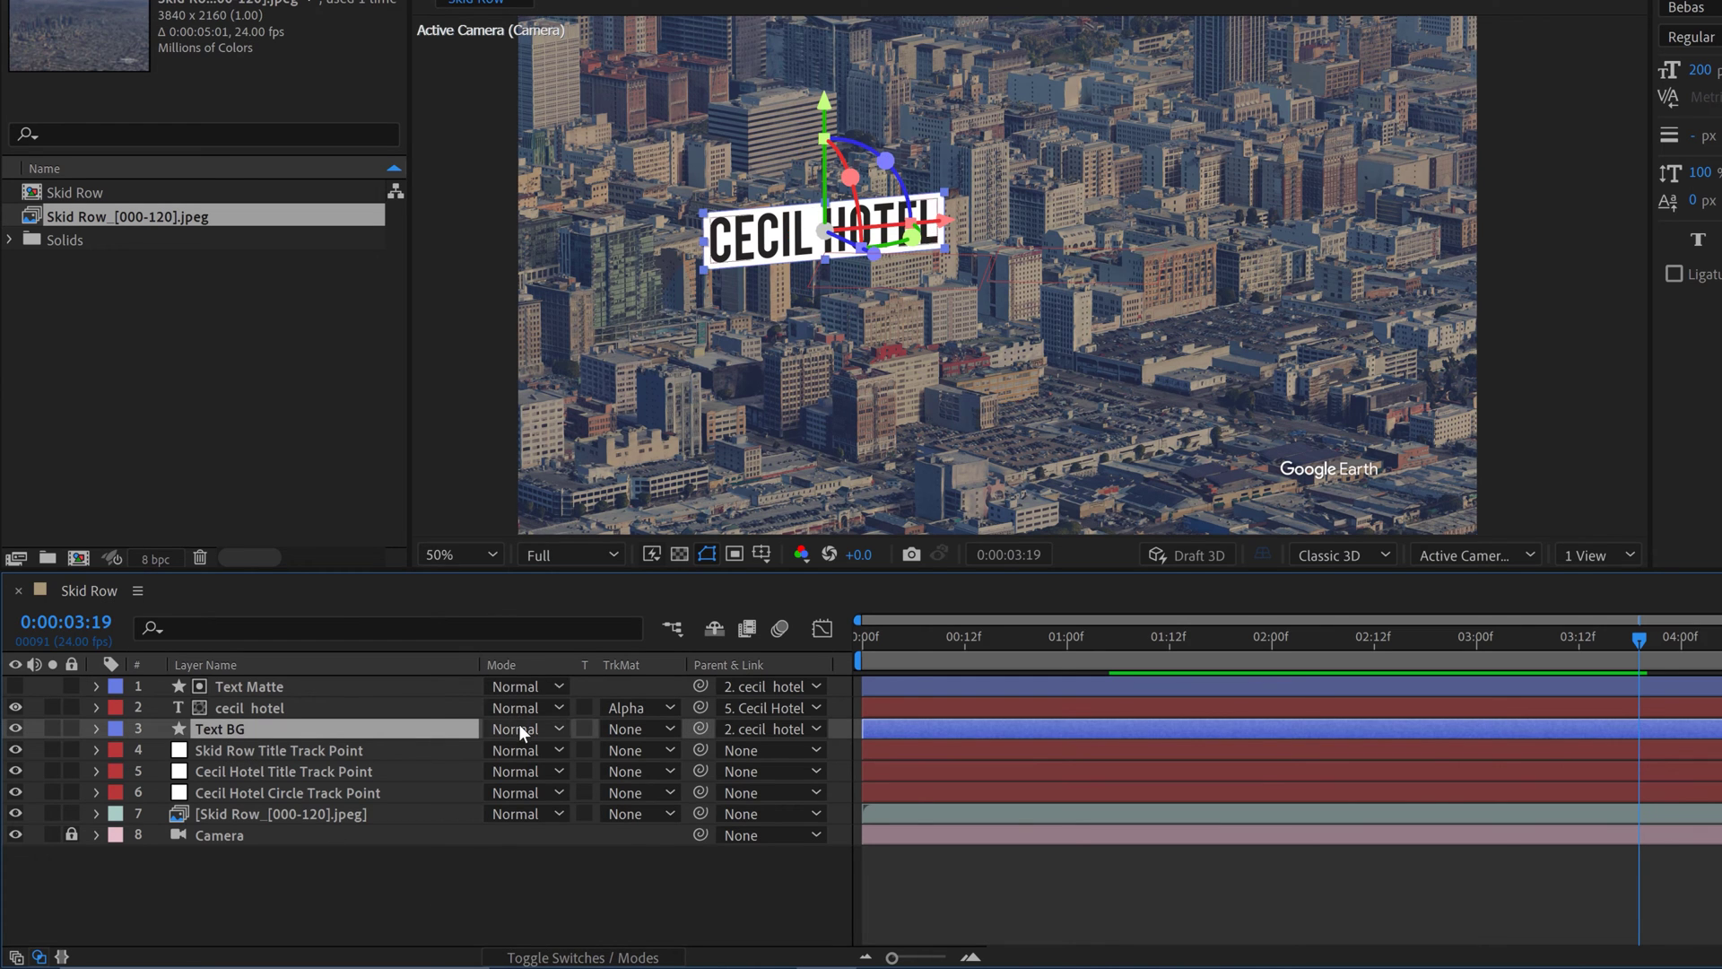
{"action": "left_click", "coordinate": [518, 727]}
{"action": "left_click", "coordinate": [592, 664]}
{"action": "left_click", "coordinate": [646, 870]}
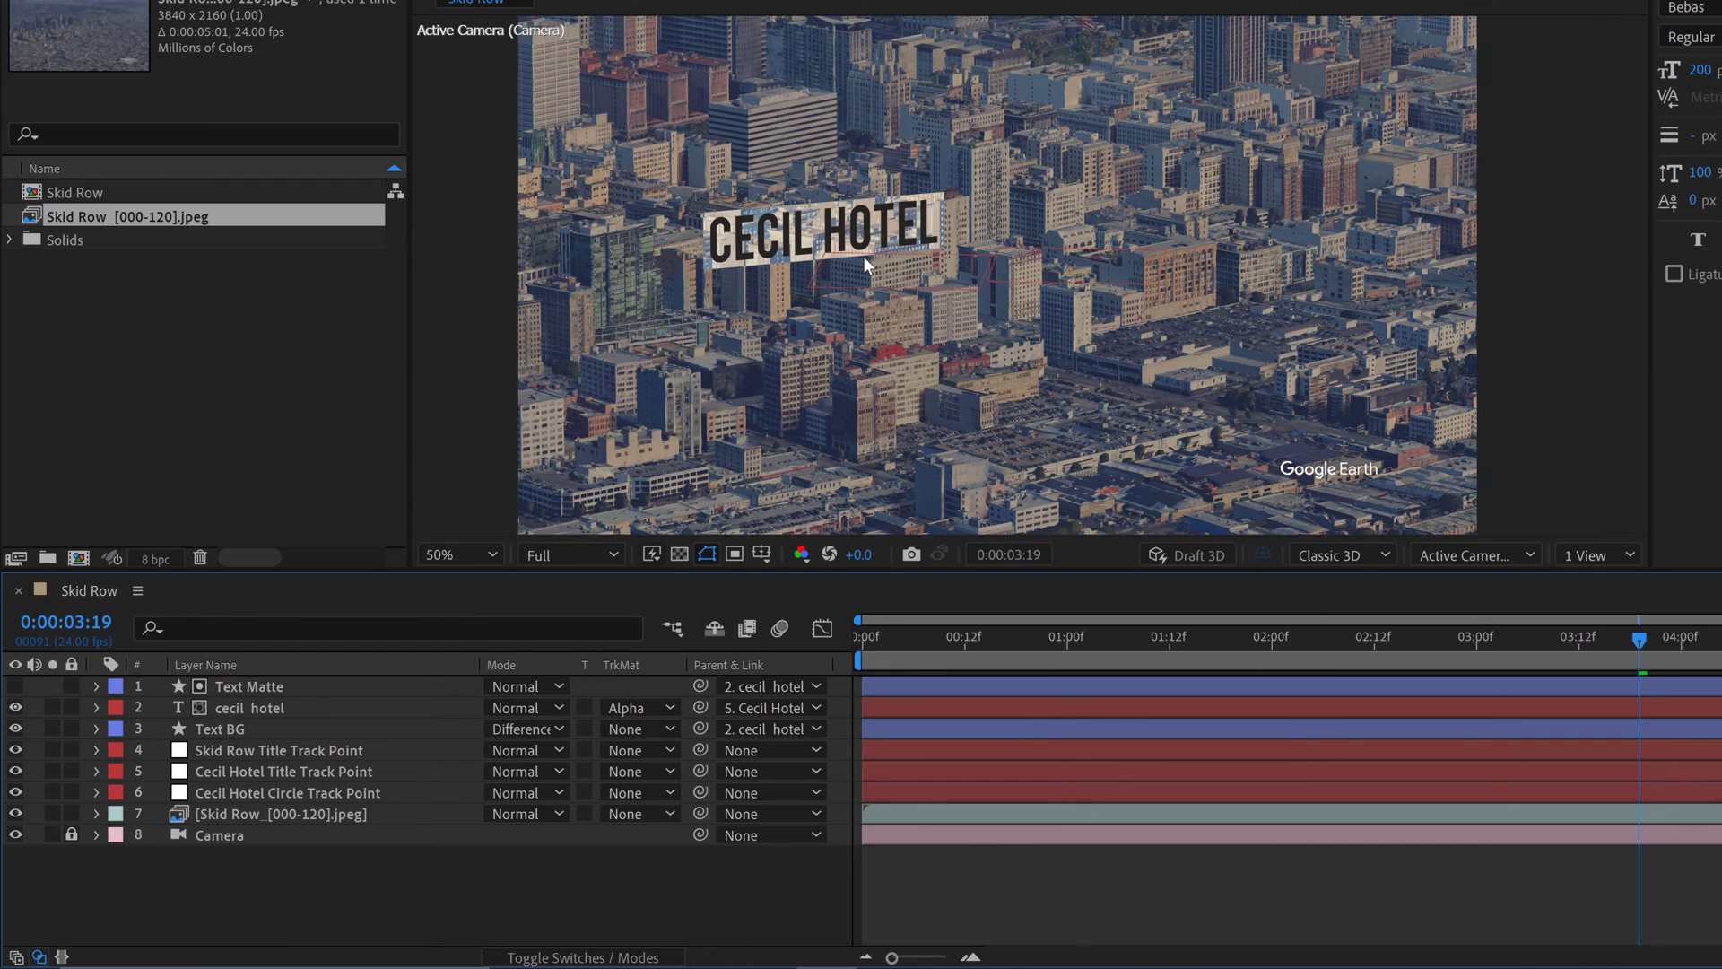
{"action": "scroll", "coordinate": [795, 257], "scroll_direction": "up", "scroll_amount": 1}
{"action": "left_click_drag", "start_coordinate": [907, 271], "coordinate": [1091, 302]}
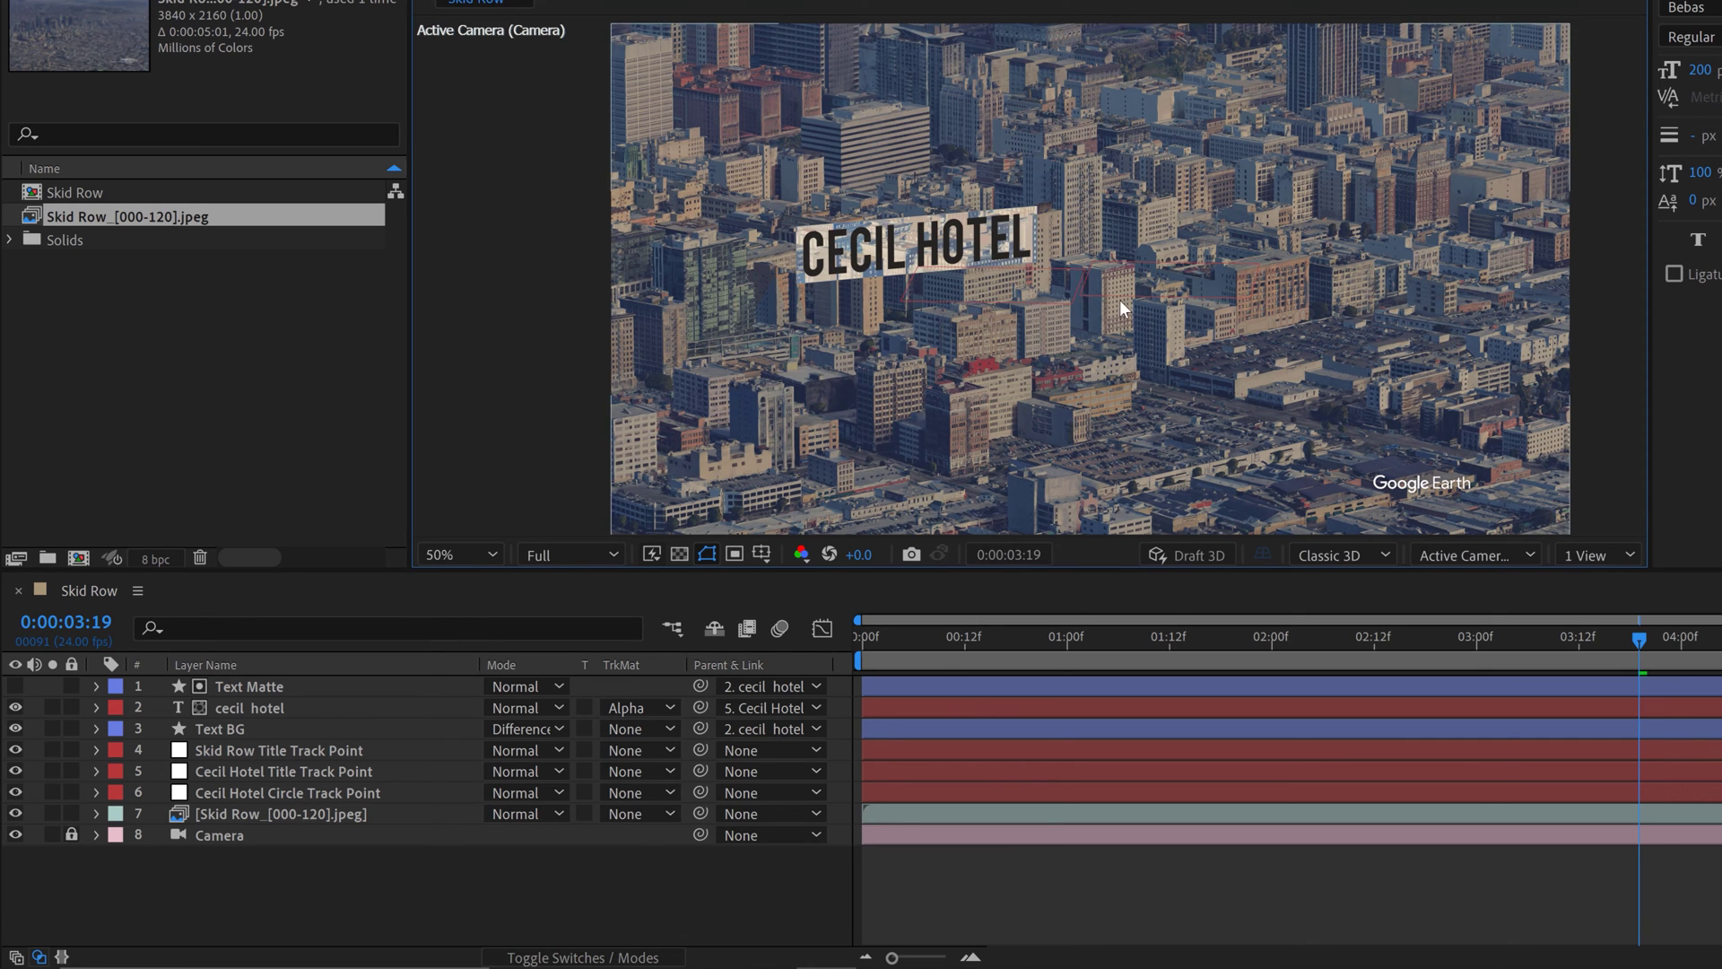
{"action": "scroll", "coordinate": [1116, 298], "scroll_direction": "up", "scroll_amount": 2}
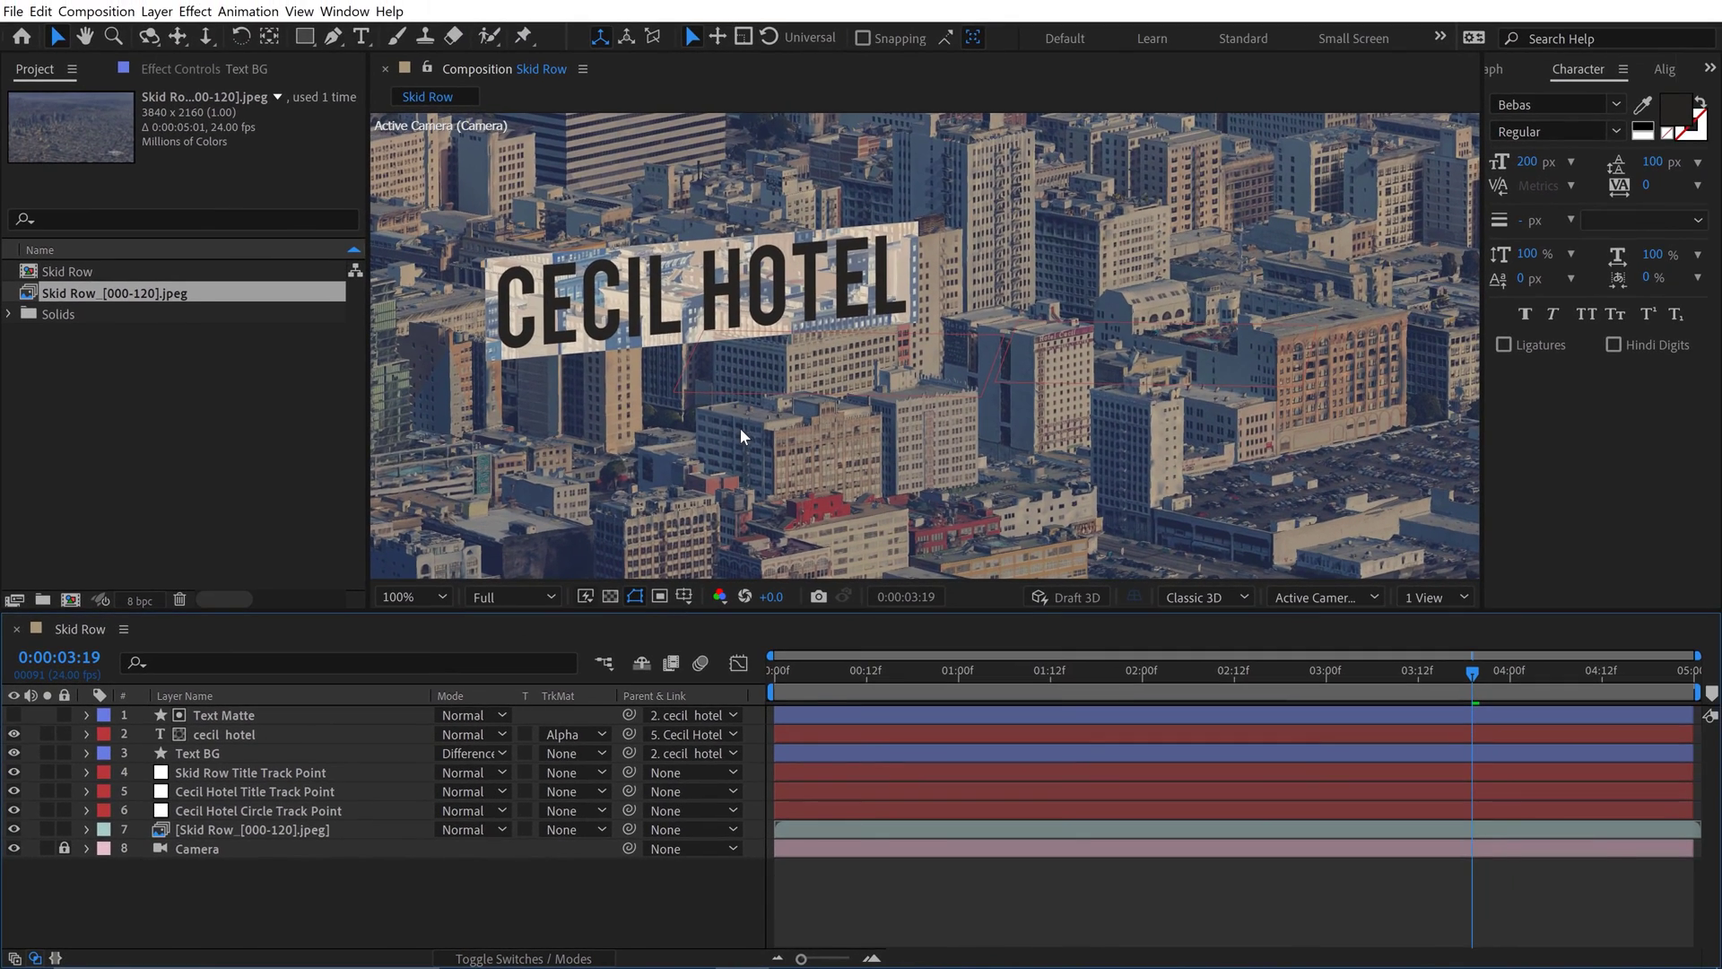
{"action": "scroll", "coordinate": [822, 366], "scroll_direction": "down", "scroll_amount": 2}
Draw a circle with no fill and a solid white 15 px stroke beside the CECIL HOTEL title
{"action": "left_click_drag", "start_coordinate": [308, 39], "coordinate": [364, 79]}
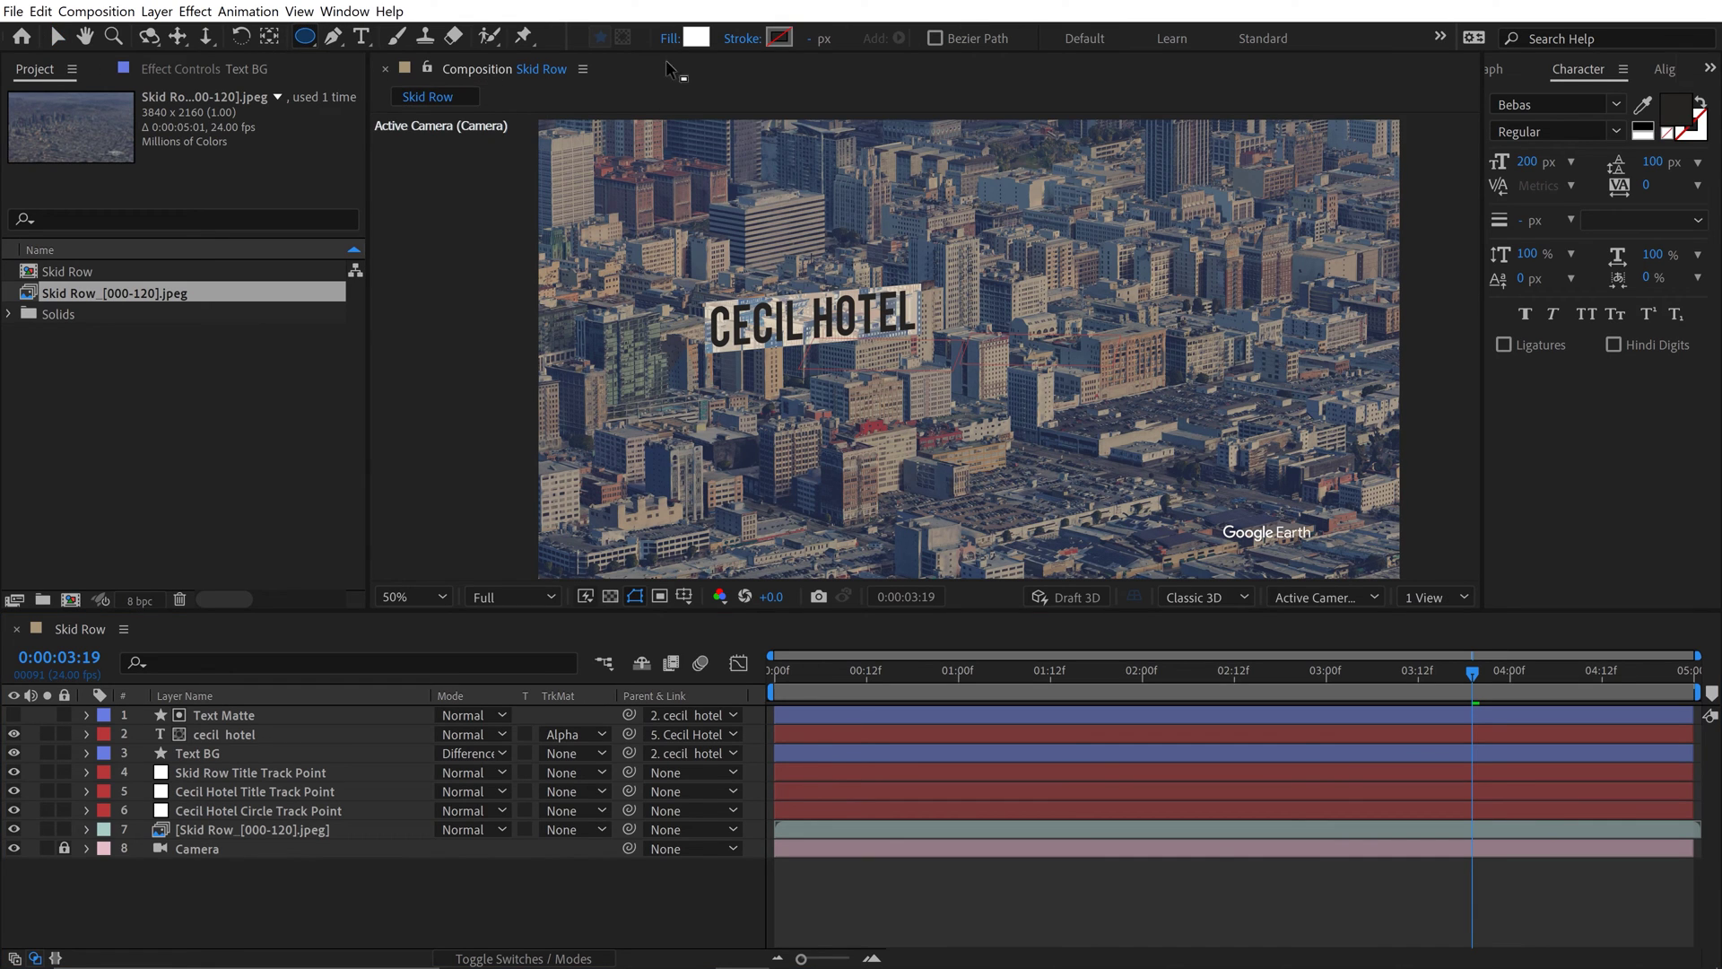
{"action": "left_click", "coordinate": [669, 38]}
{"action": "left_click", "coordinate": [747, 432]}
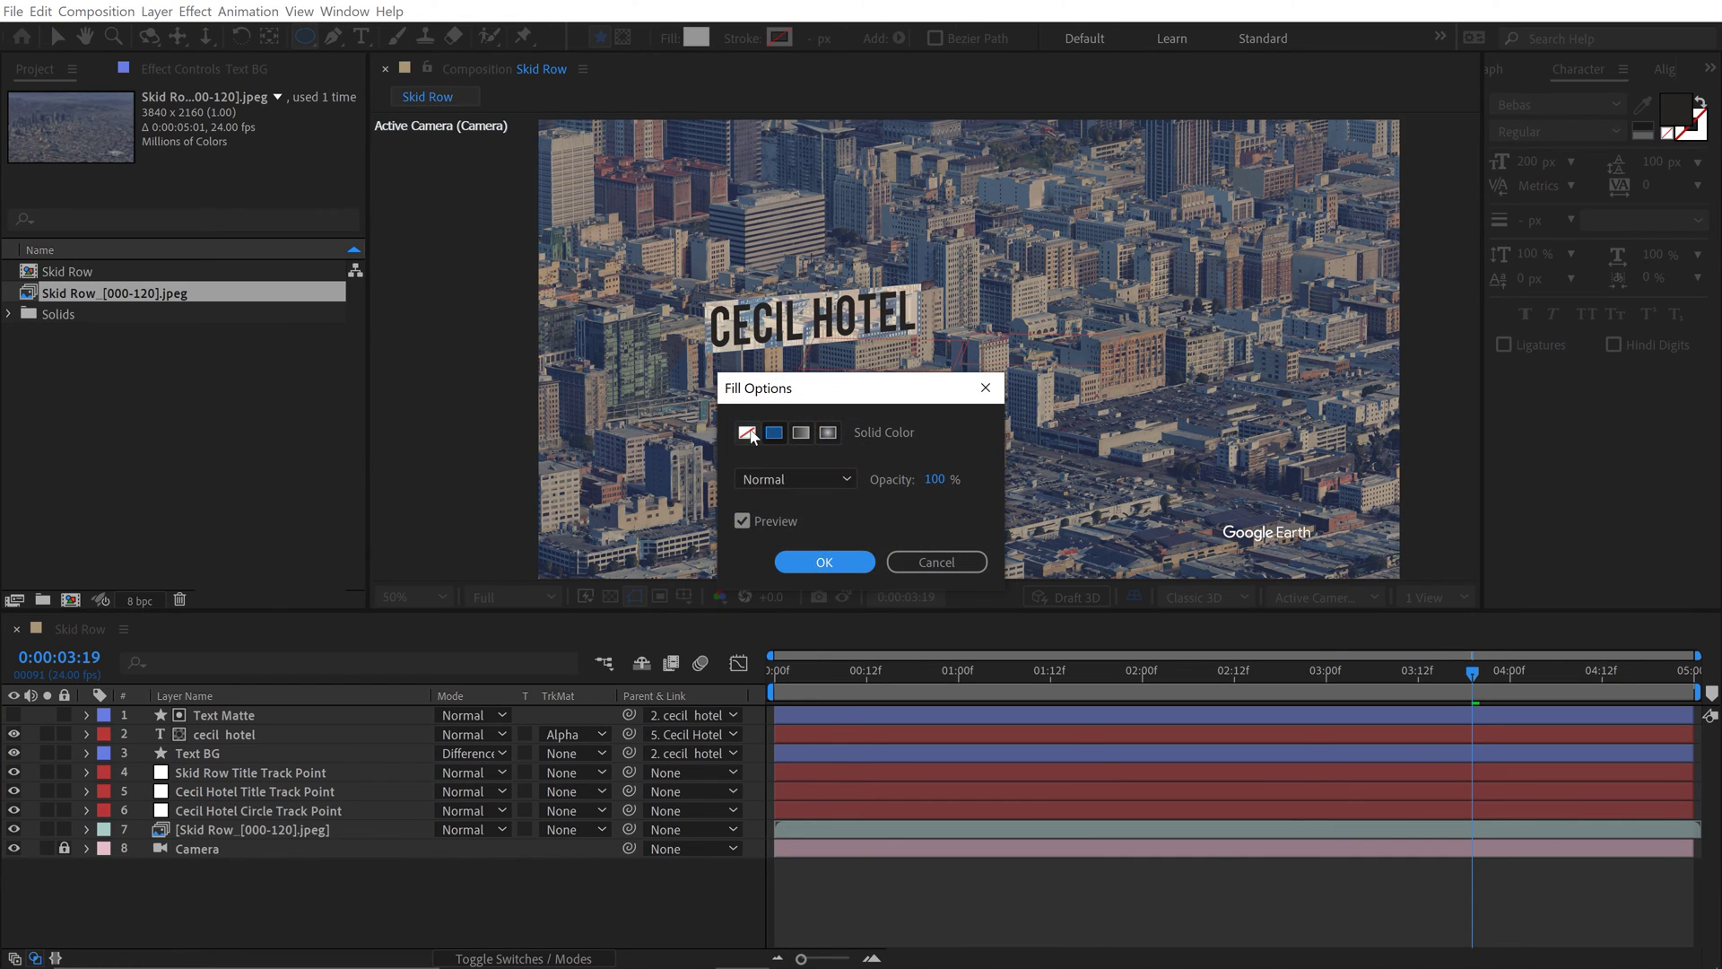
{"action": "left_click", "coordinate": [810, 561]}
{"action": "left_click", "coordinate": [779, 37]}
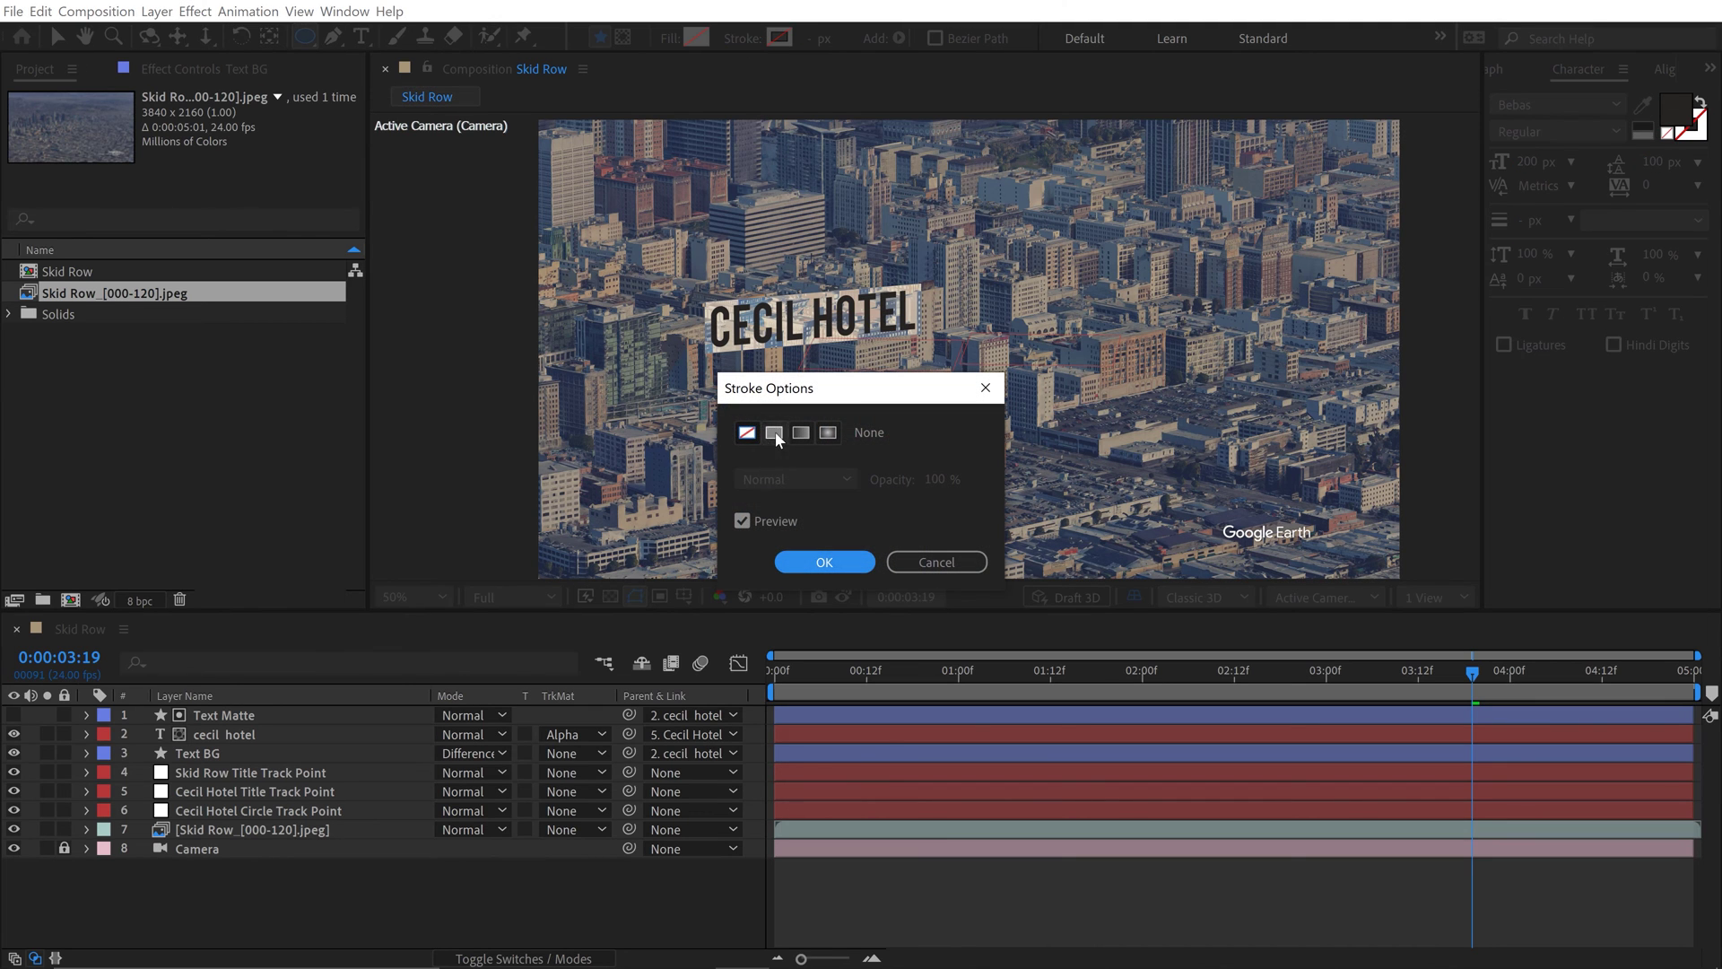
{"action": "left_click", "coordinate": [774, 433]}
{"action": "left_click", "coordinate": [824, 562]}
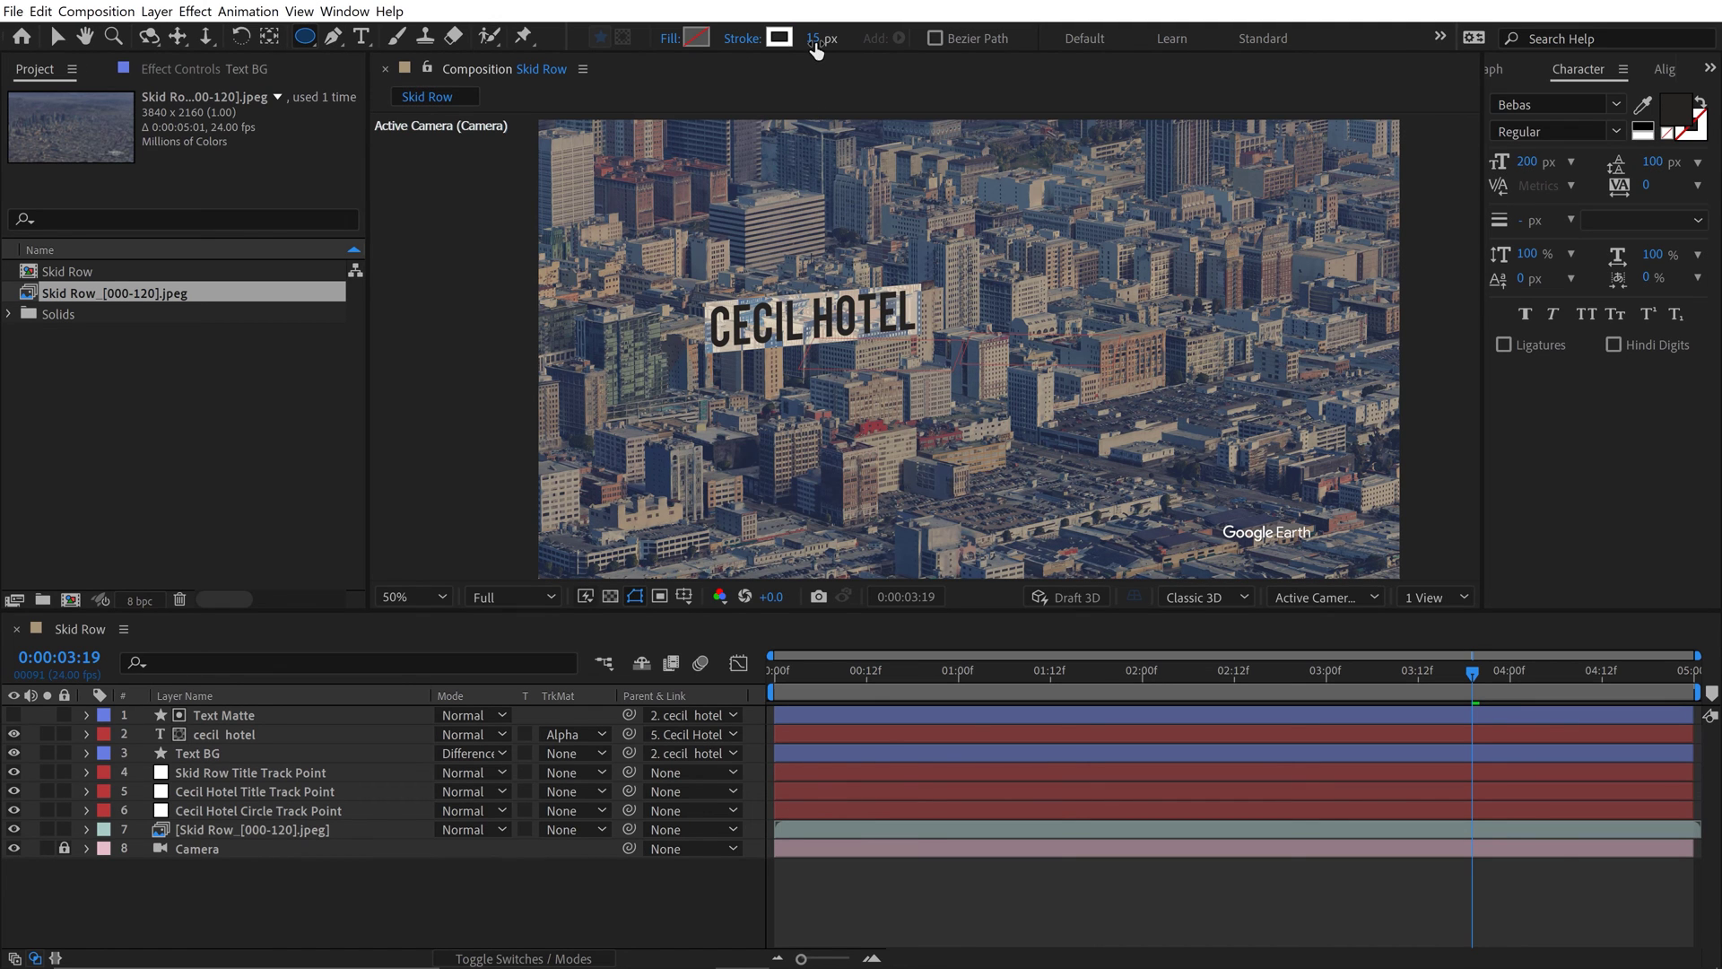
{"action": "left_click_drag", "start_coordinate": [943, 284], "coordinate": [1022, 362]}
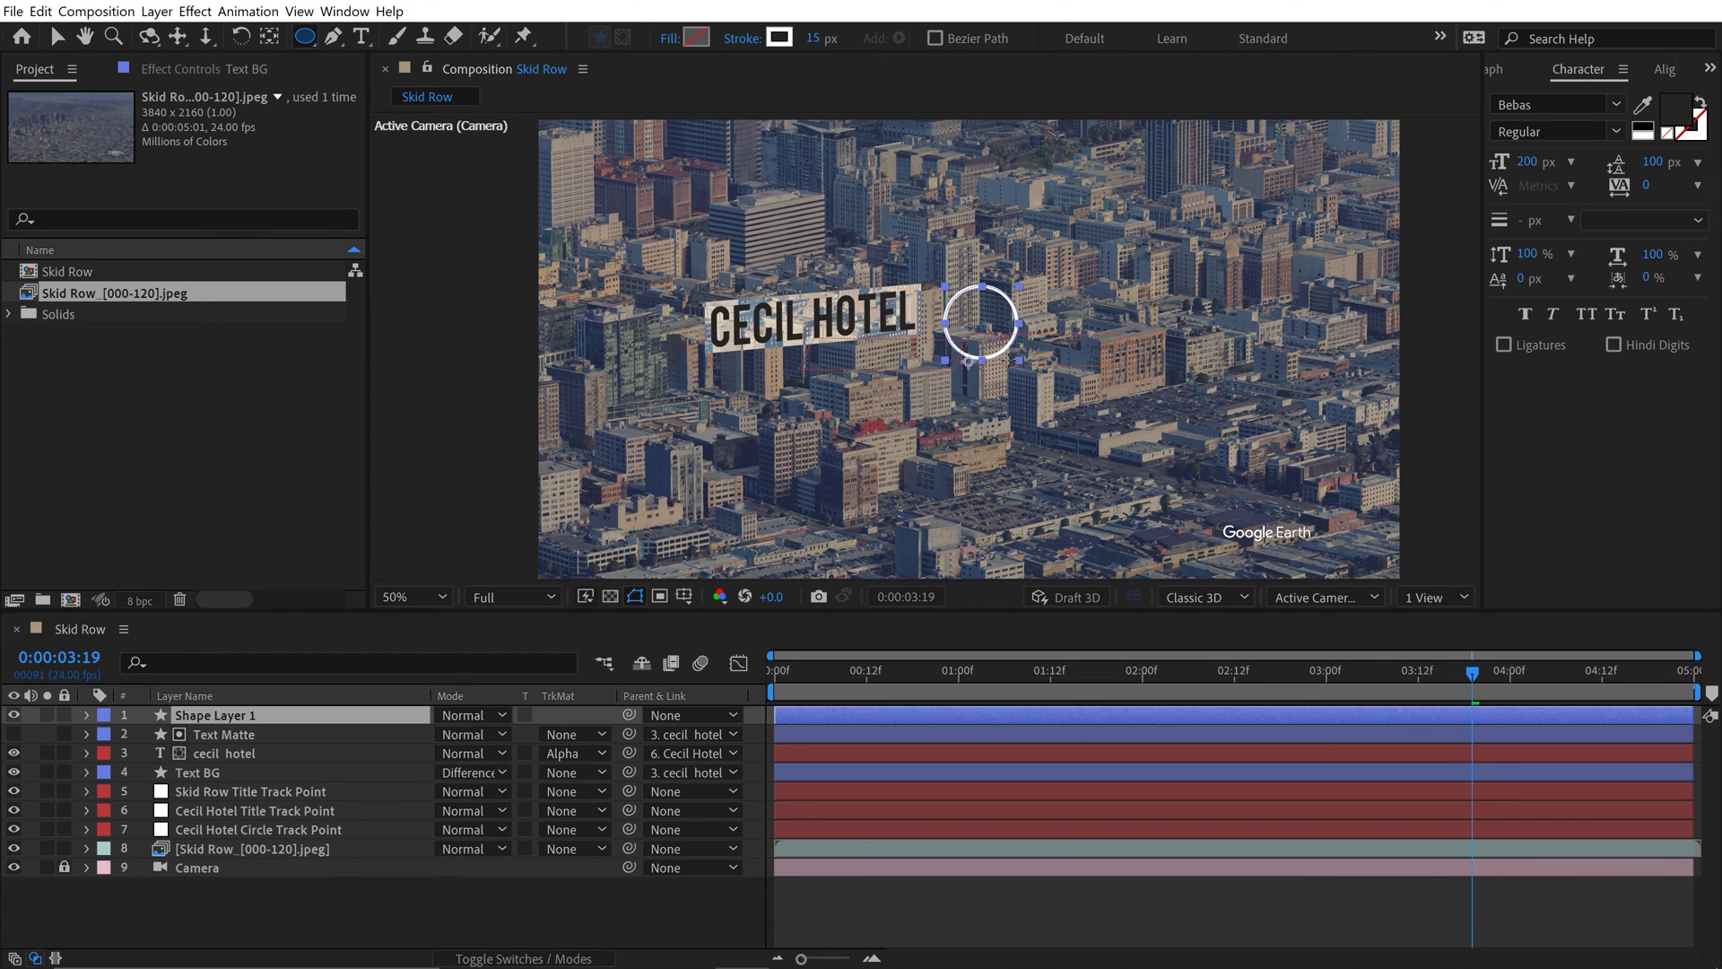
{"action": "key", "text": "v"}
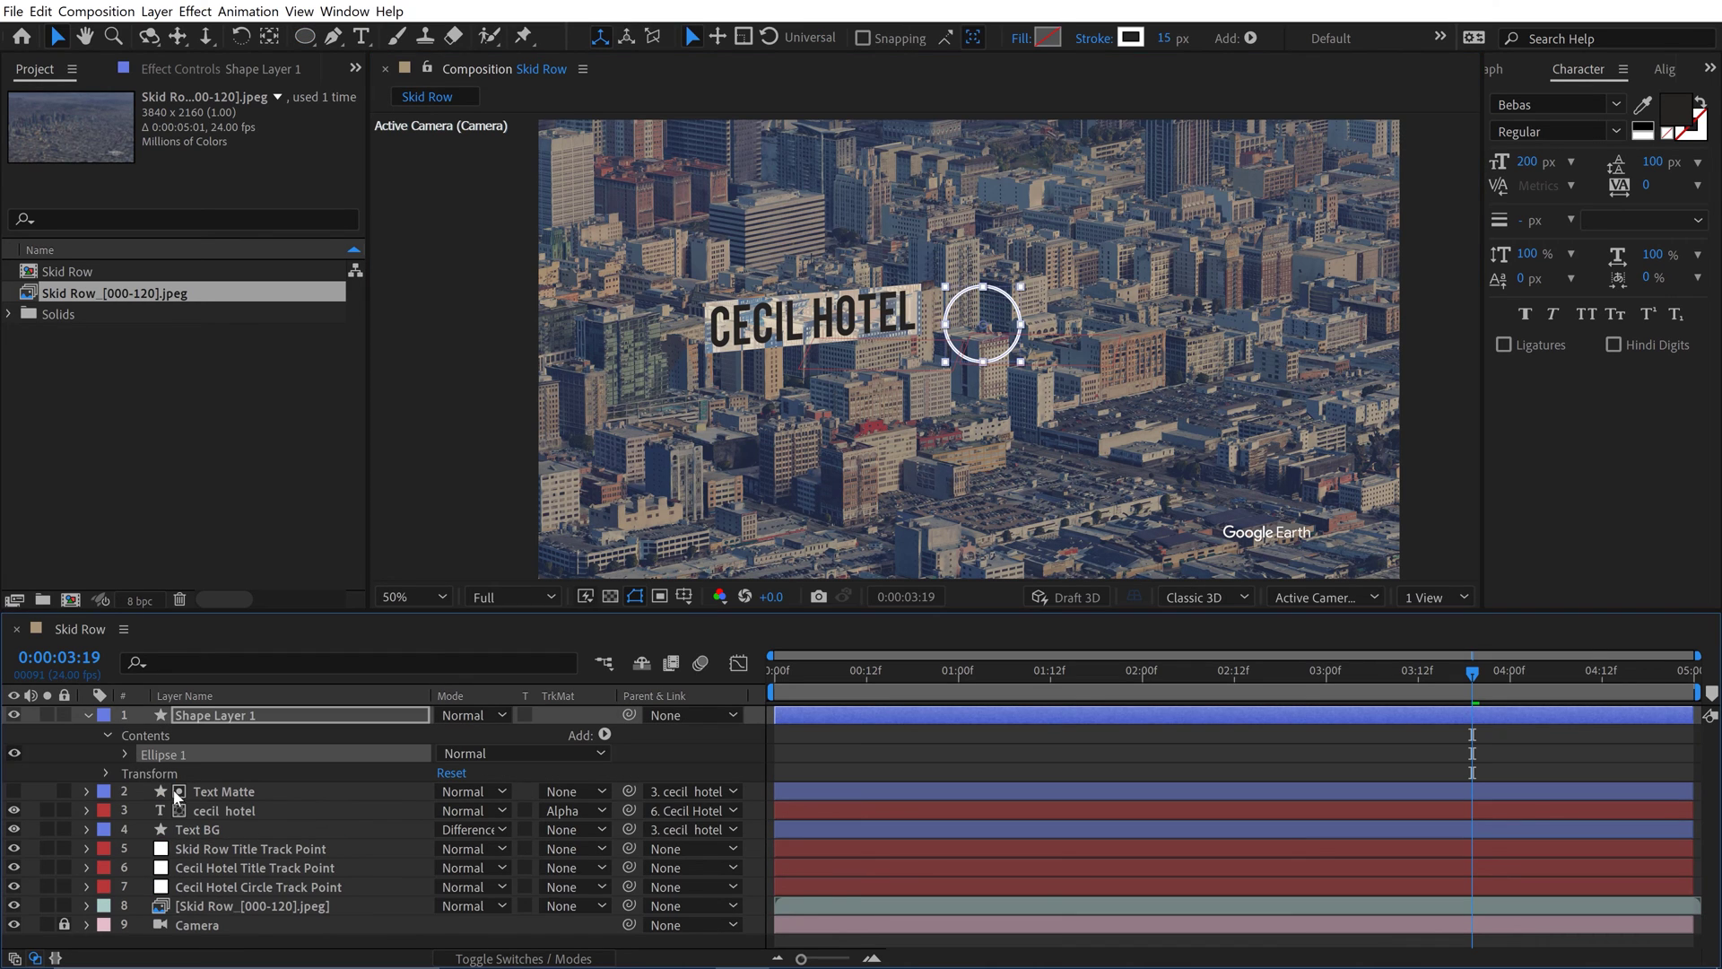
Set the Position in the new circle's ellipse transform to 0, 0 to centre it on the layer's anchor point
{"action": "left_click", "coordinate": [125, 753]}
{"action": "left_click", "coordinate": [143, 827]}
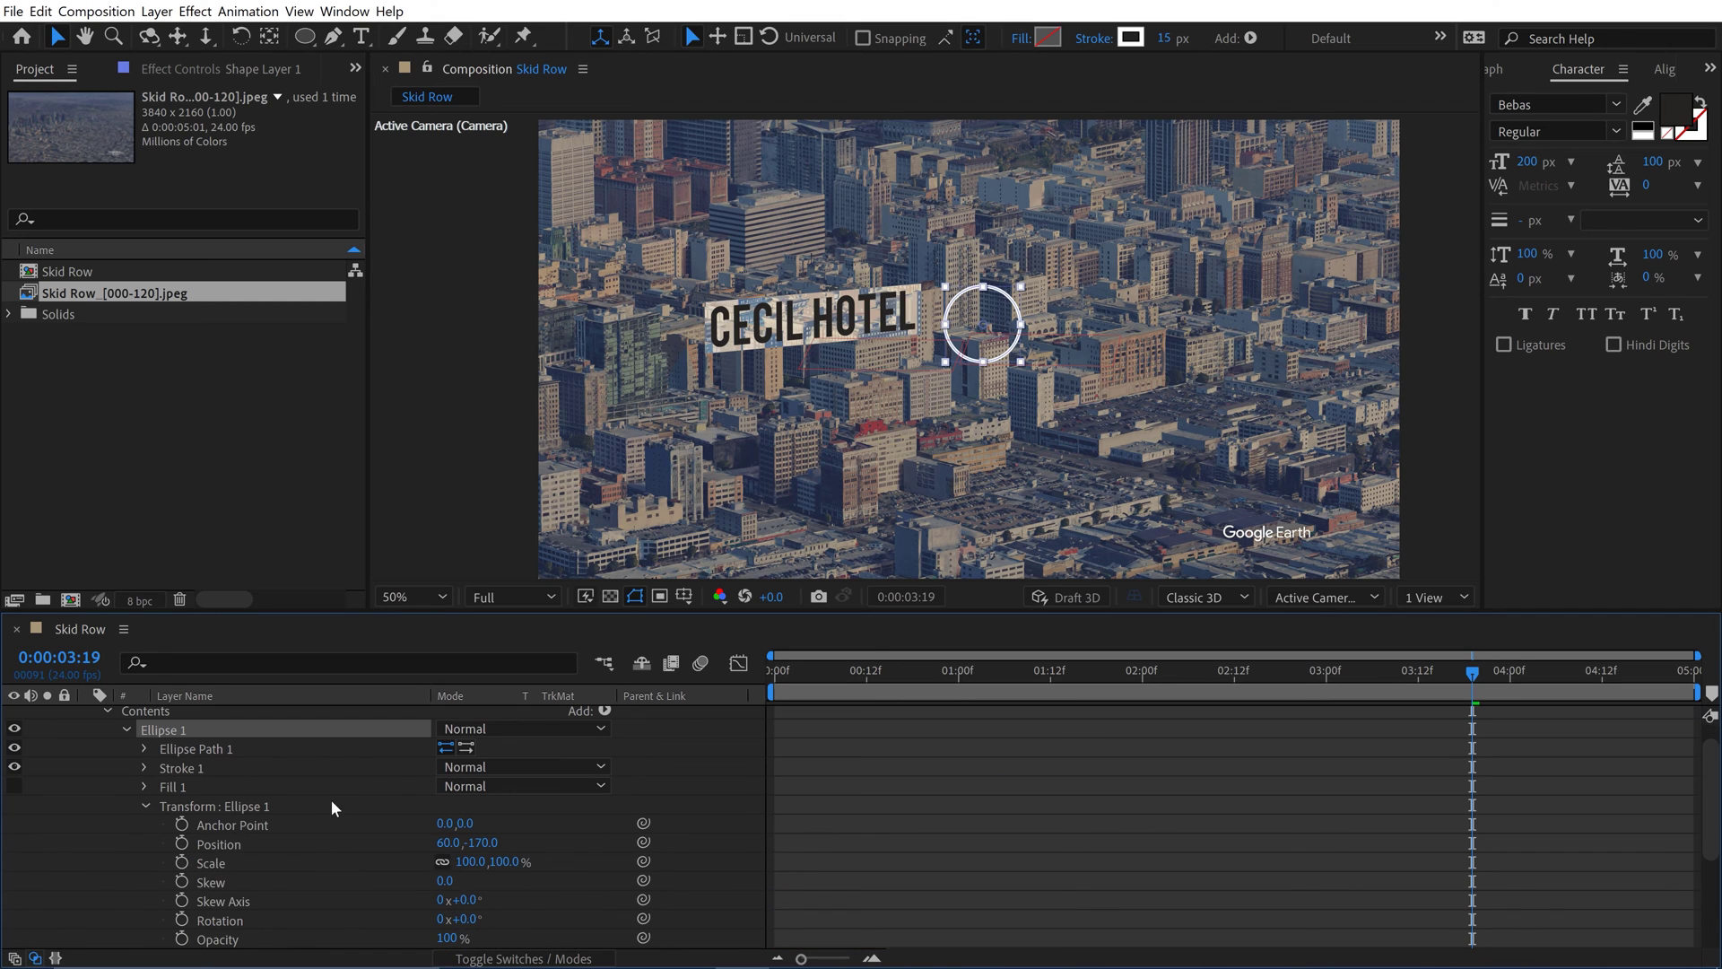
{"action": "left_click", "coordinate": [462, 842]}
{"action": "type", "text": "0"}
{"action": "key", "text": "Tab"}
{"action": "type", "text": "0"}
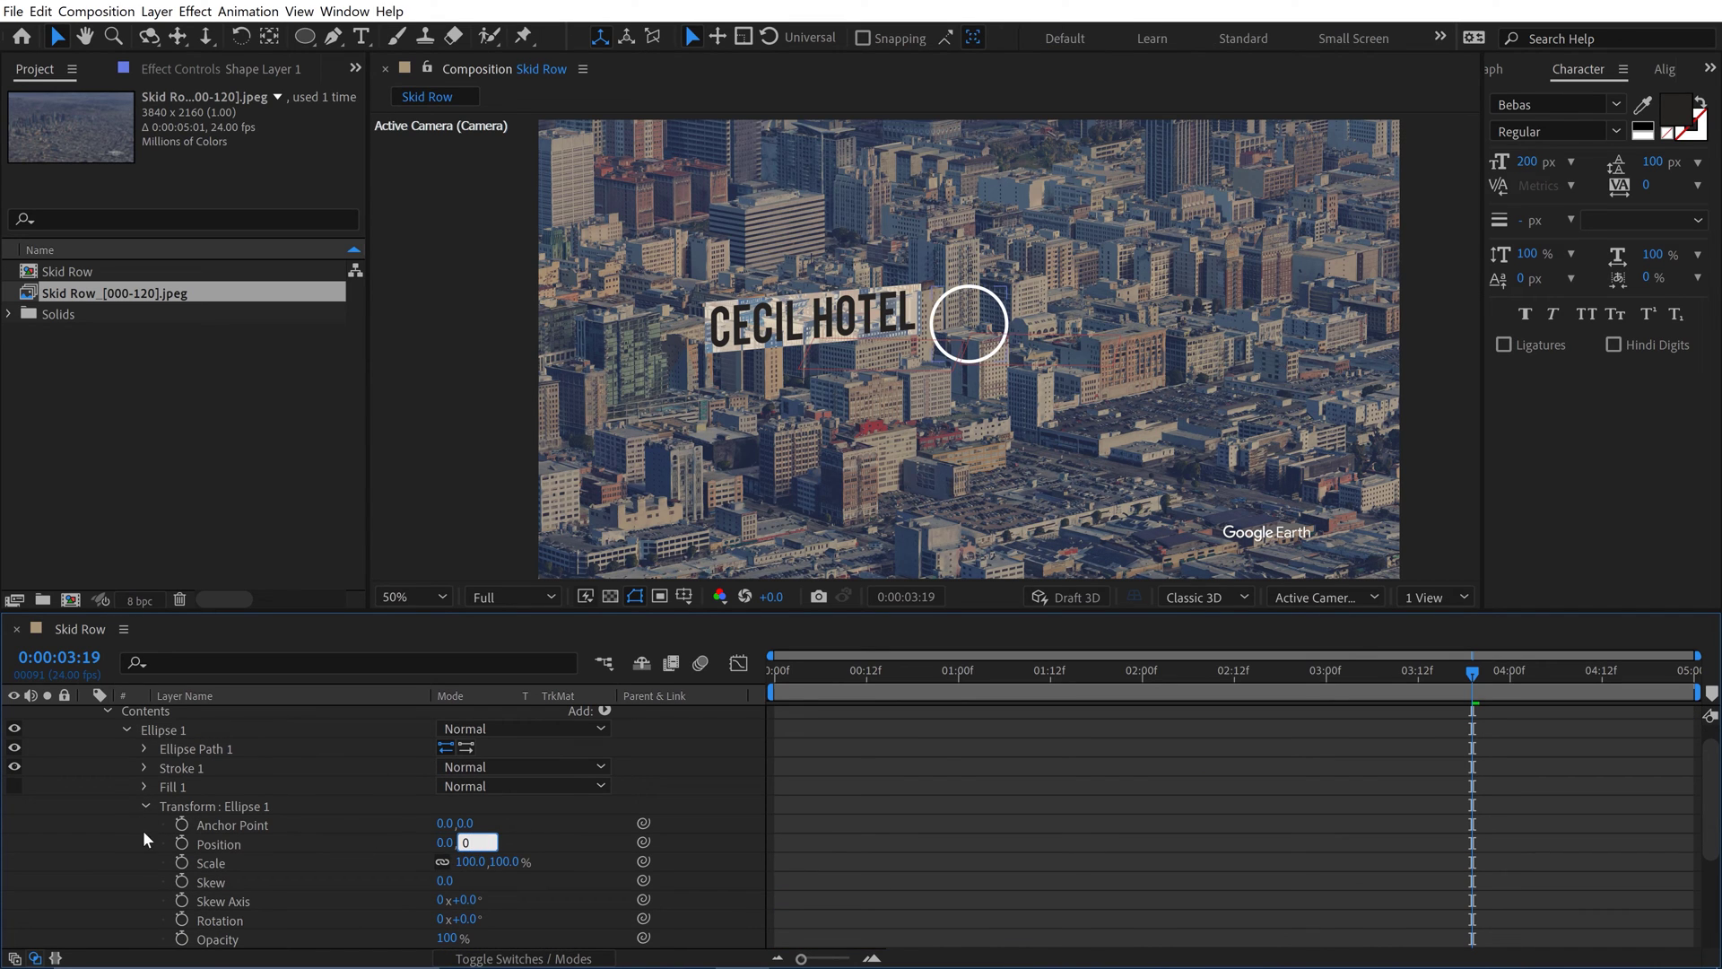
{"action": "key", "text": "Return"}
{"action": "left_click", "coordinate": [145, 805]}
{"action": "left_click", "coordinate": [127, 730]}
Rename the shape layer Circle and add a Trim Paths operator to its contents
{"action": "left_click", "coordinate": [205, 707]}
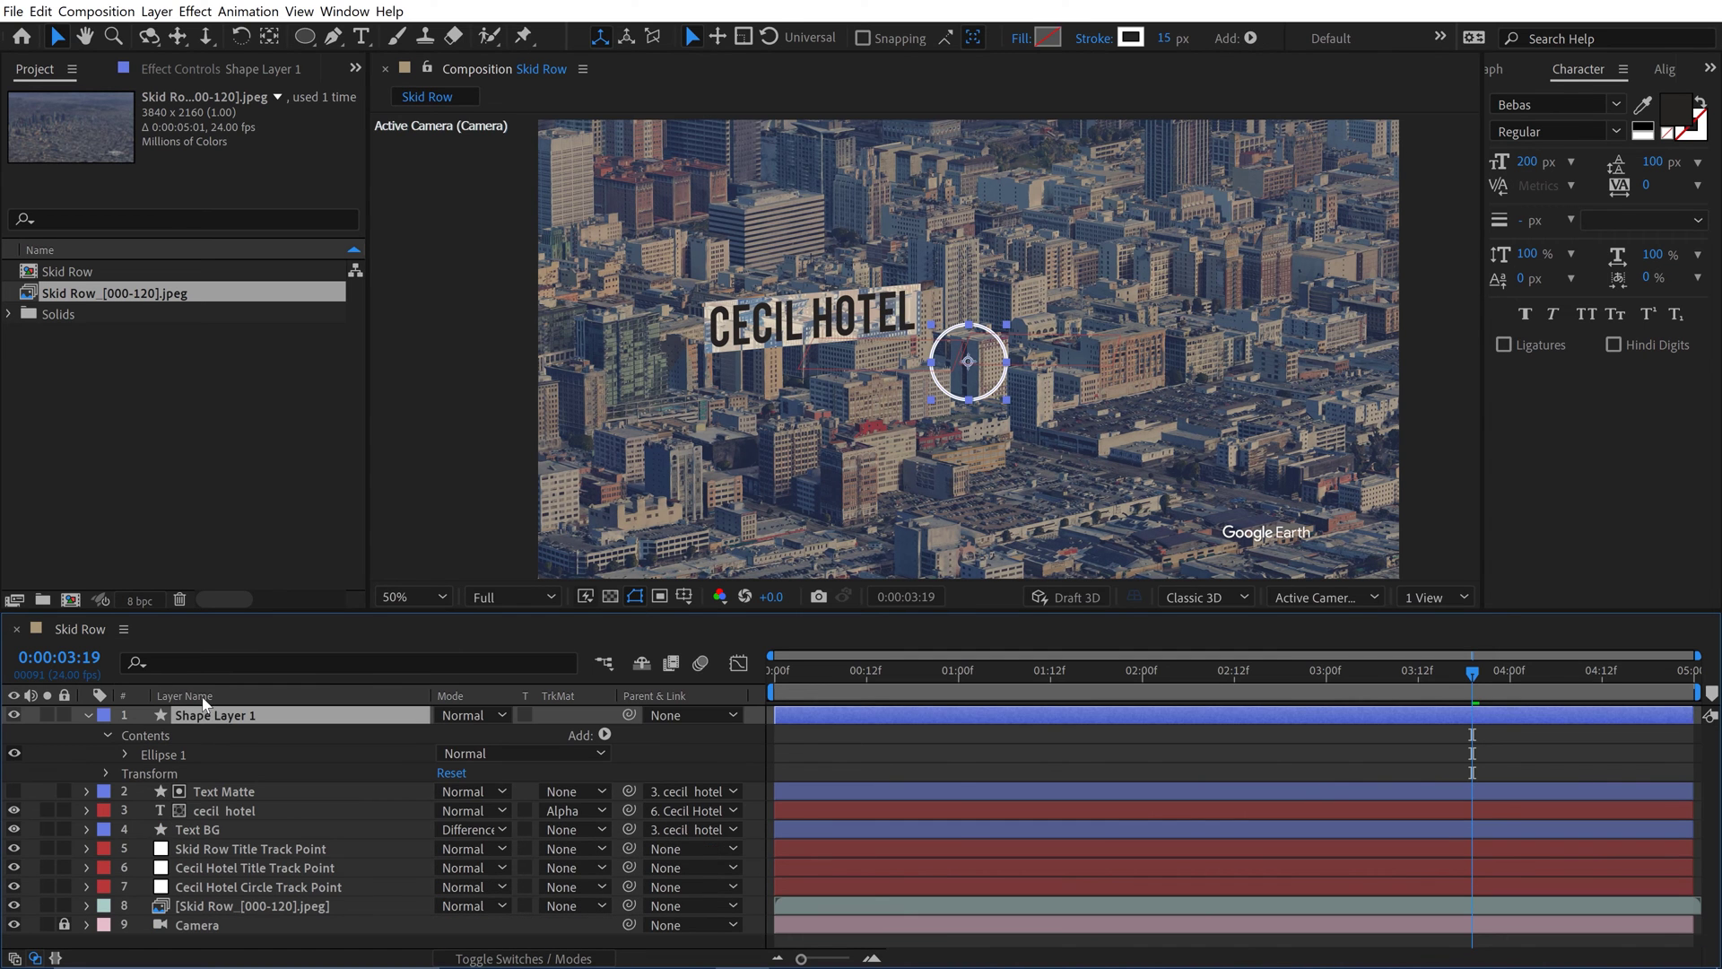
{"action": "type", "text": "Circle"}
{"action": "key", "text": "Return"}
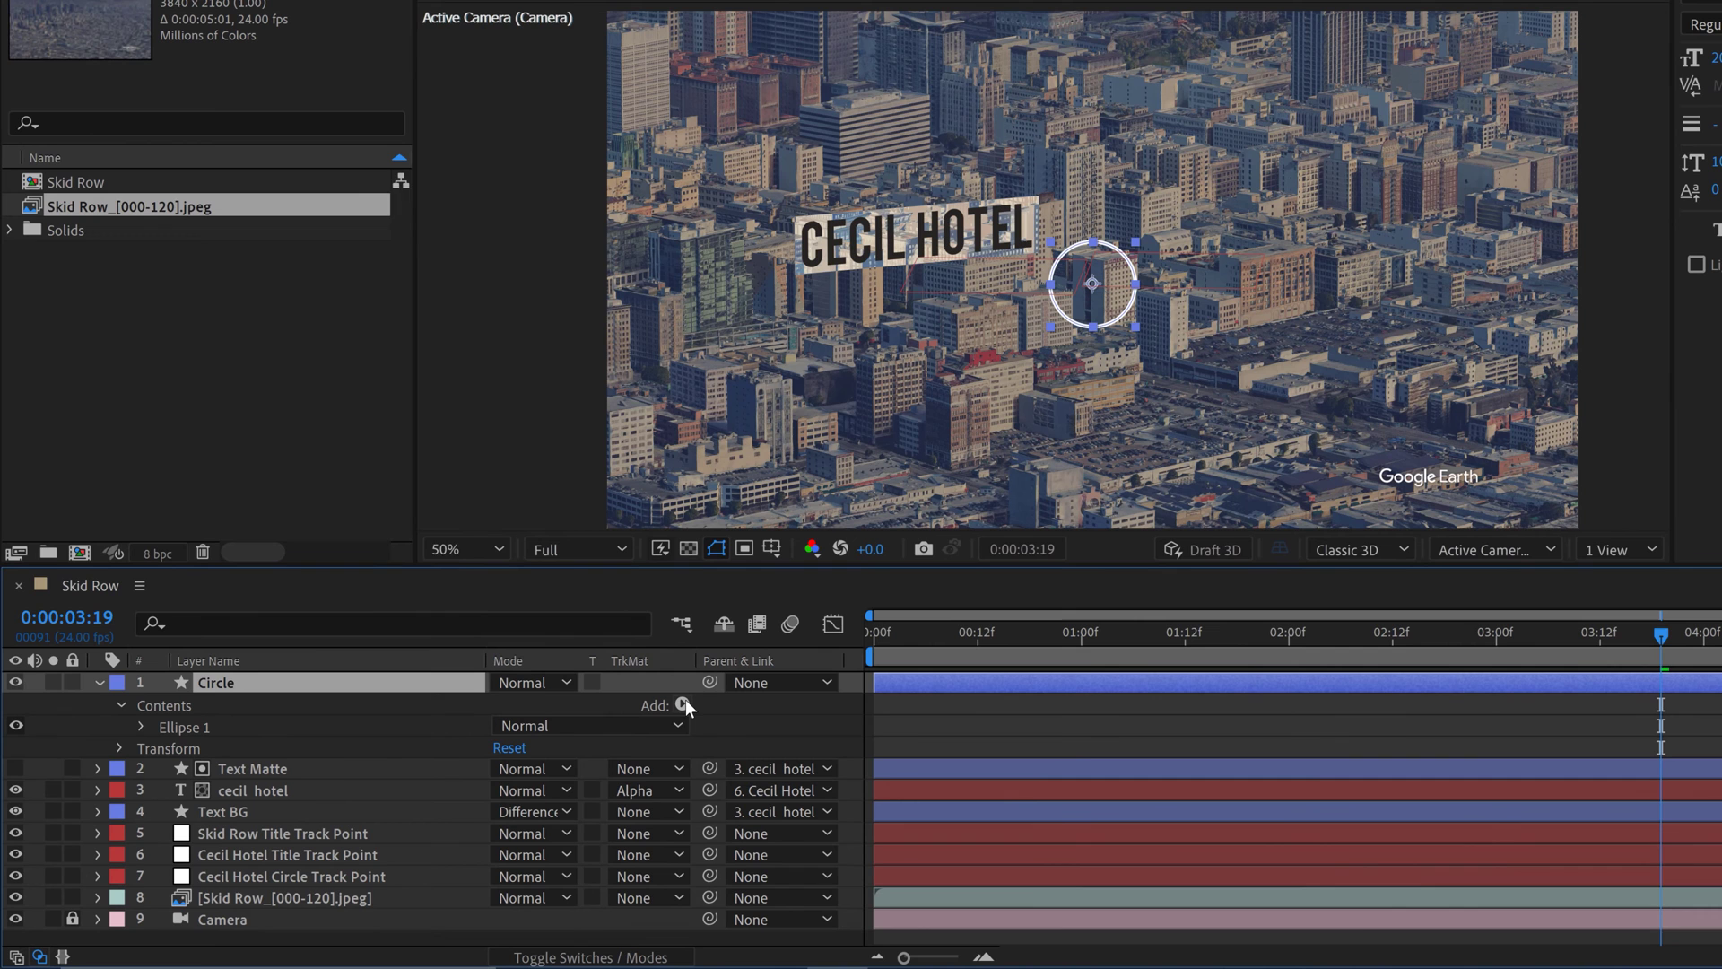
{"action": "left_click", "coordinate": [683, 703]}
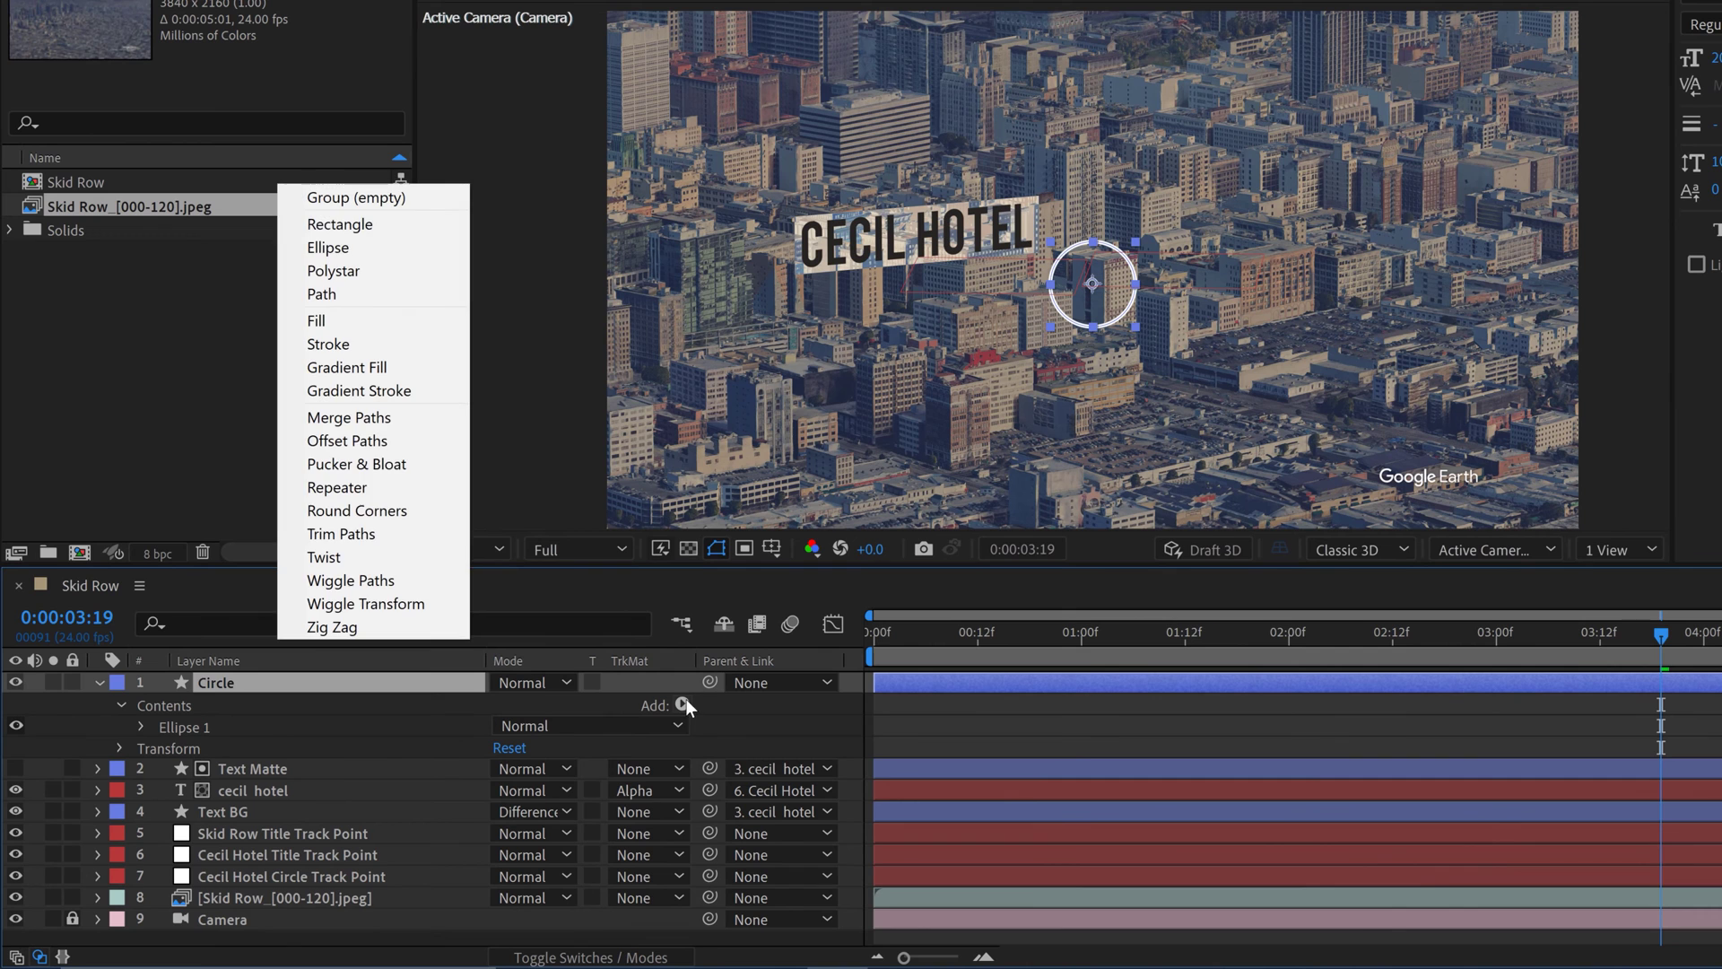
{"action": "left_click", "coordinate": [350, 533]}
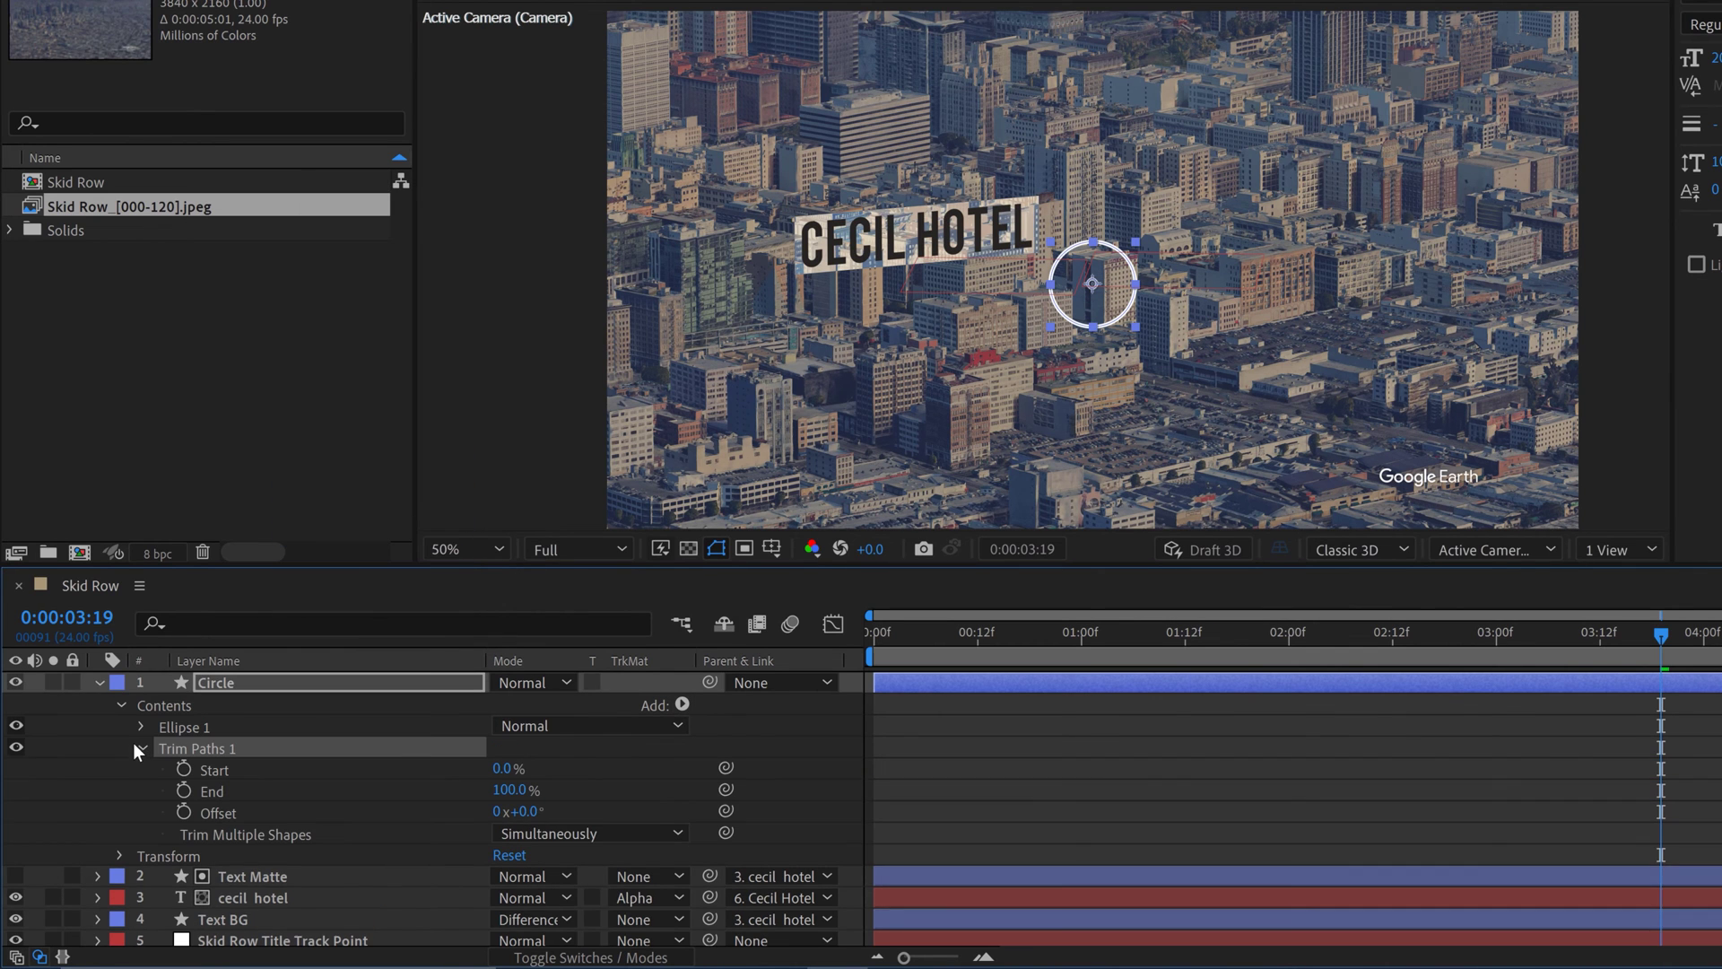
Keyframe the Circle's Trim Paths End at 100% at 0:00:03:06 and at 0% at 0:00:02:05
{"action": "mouse_move", "coordinate": [1579, 636]}
{"action": "left_mouse_down"}
{"action": "mouse_move", "coordinate": [1481, 638]}
{"action": "mouse_move", "coordinate": [1548, 633]}
{"action": "left_mouse_up"}
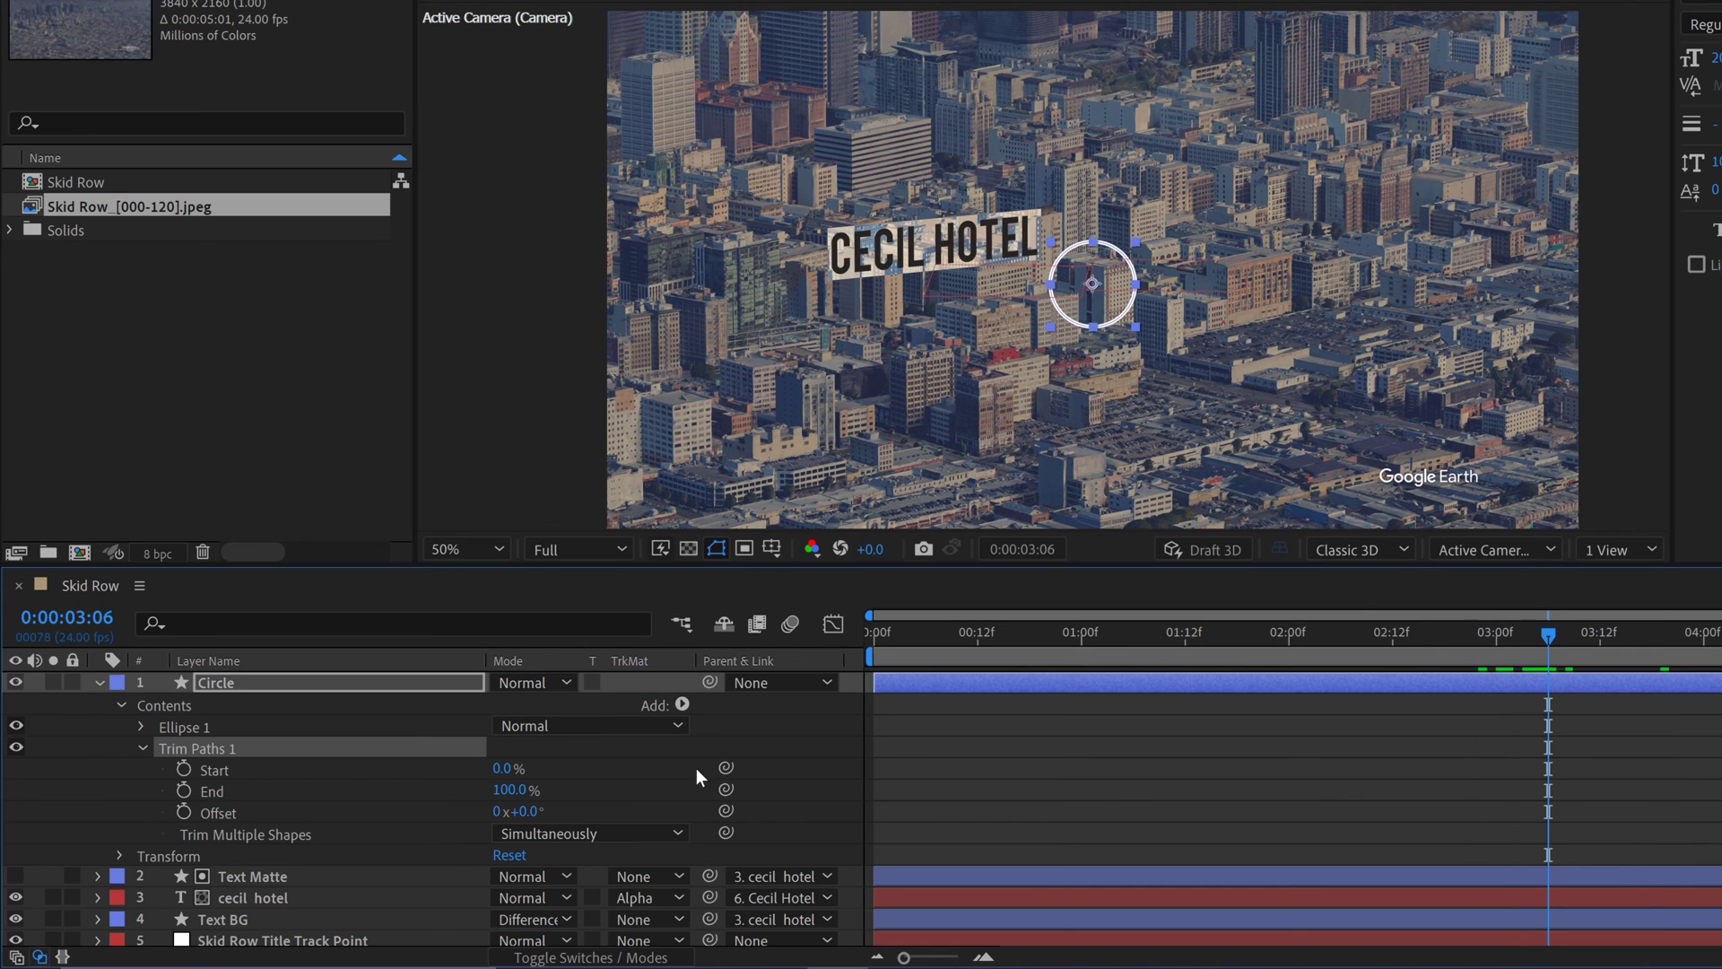
{"action": "left_click", "coordinate": [179, 788]}
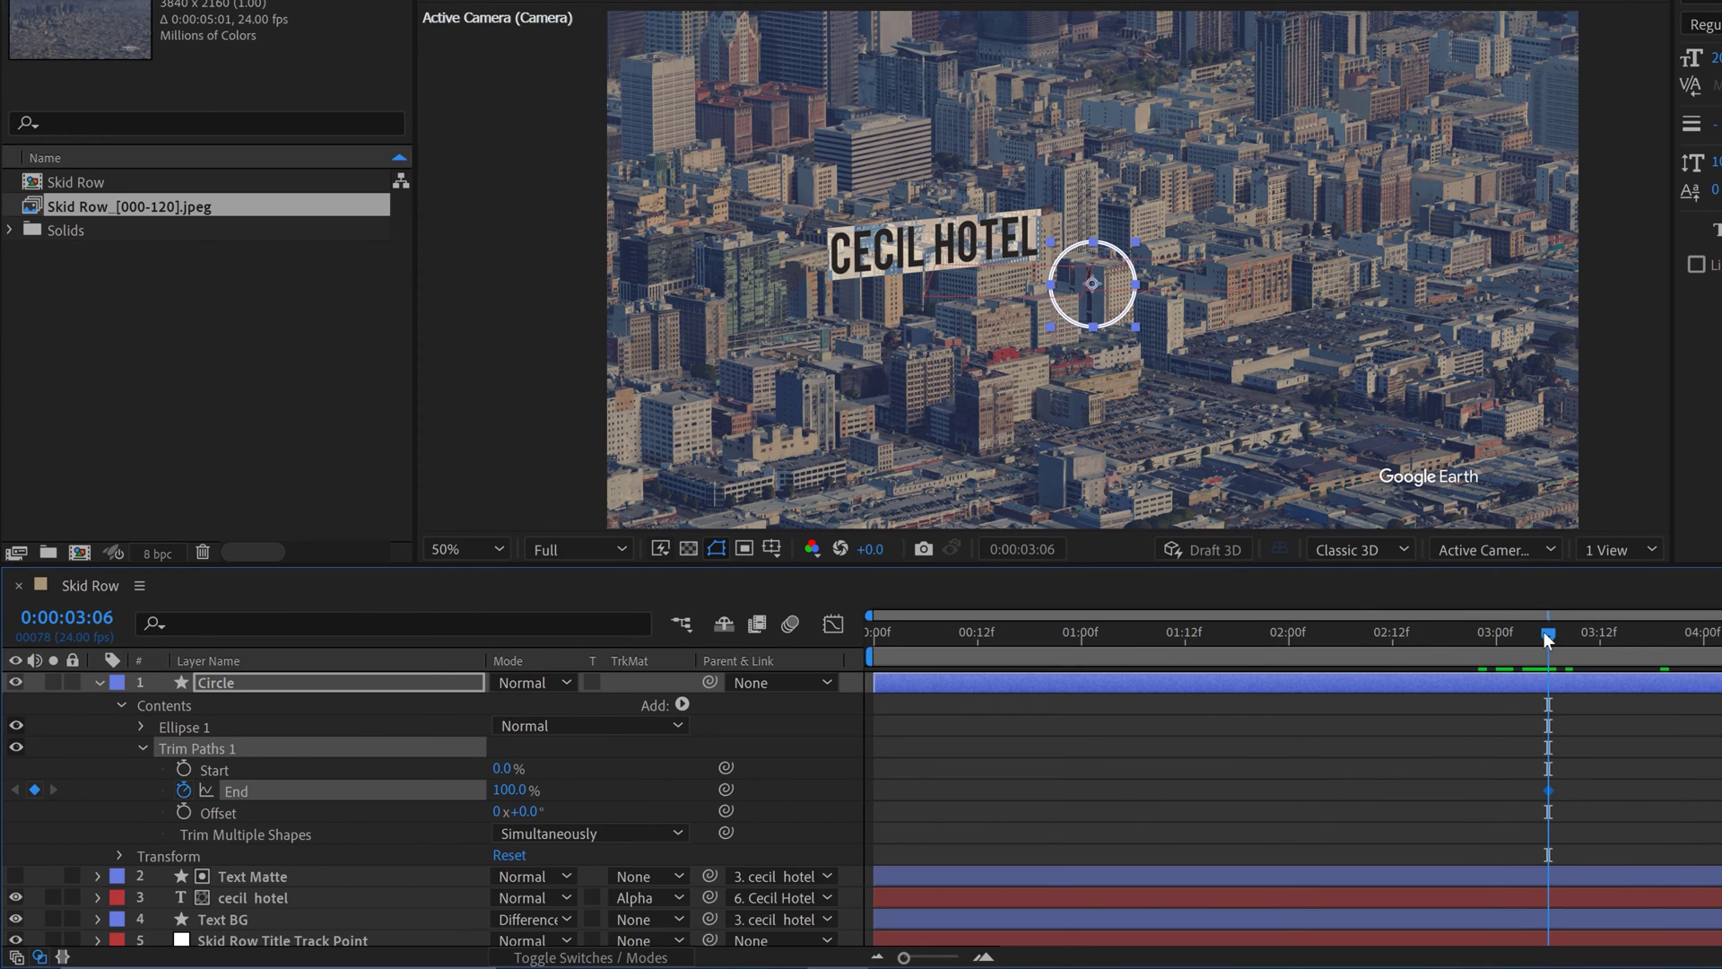
{"action": "left_click_drag", "start_coordinate": [1542, 631], "coordinate": [1487, 633]}
{"action": "left_click", "coordinate": [1332, 633]}
{"action": "type", "text": "0"}
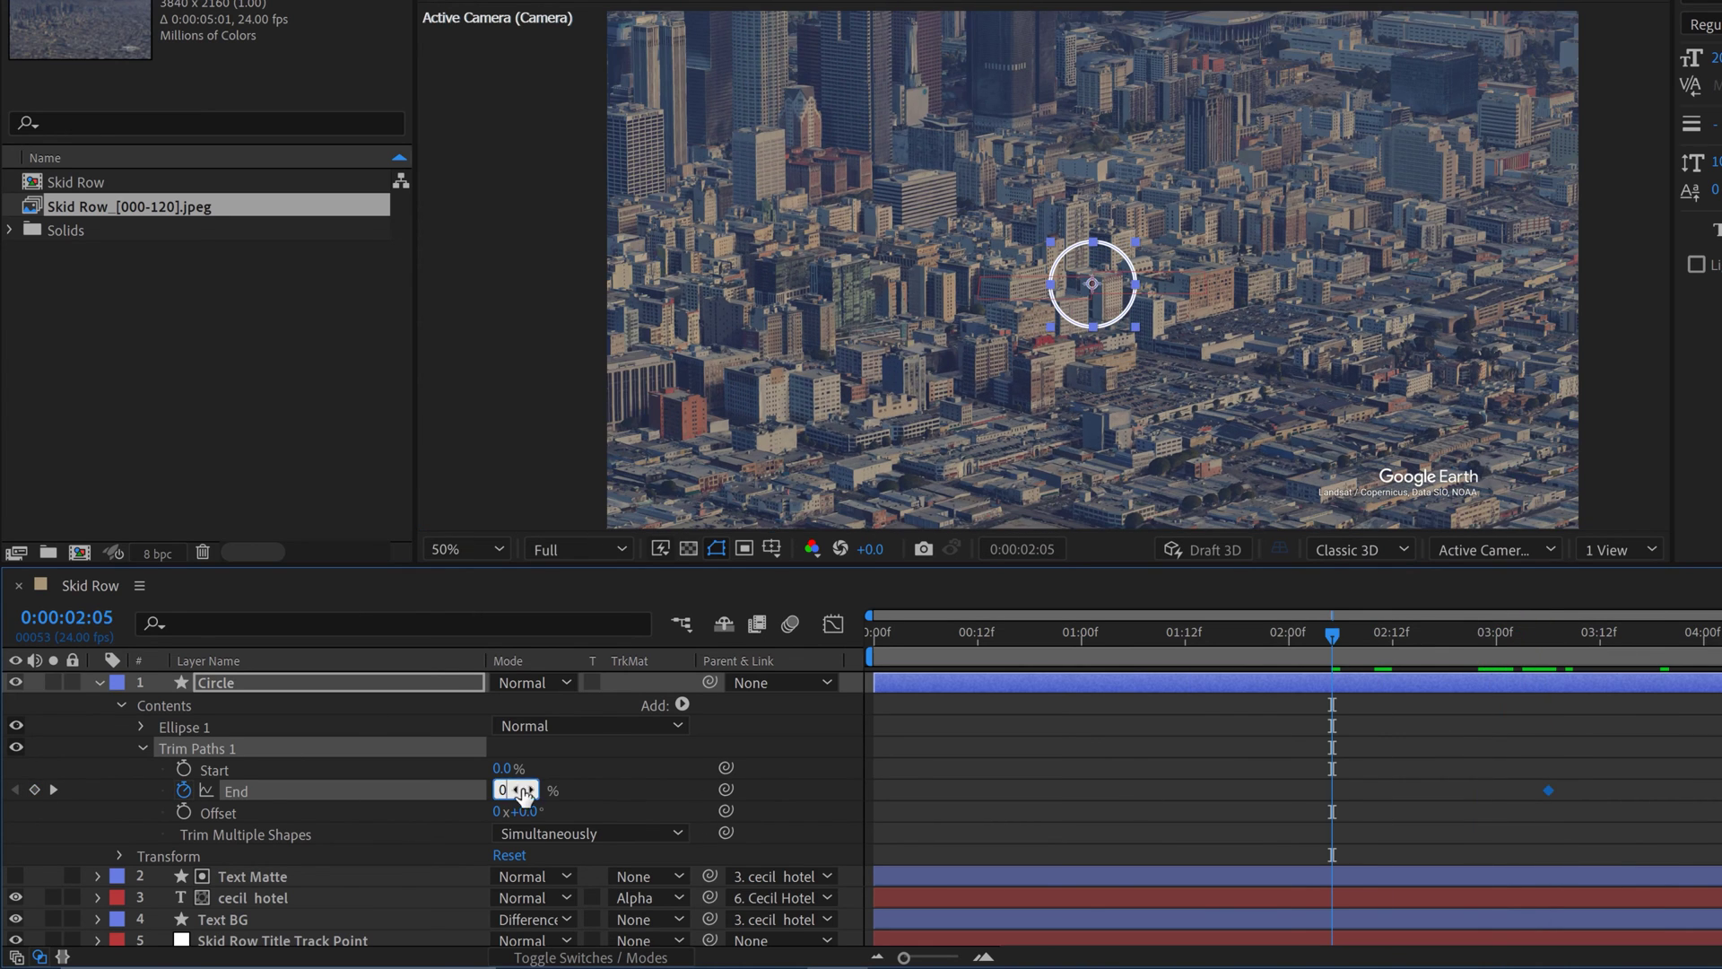
{"action": "key", "text": "Return"}
Easy-ease both Trim Paths End keyframes, lengthen the ease into the last one in the speed graph, and preview the circle drawing on
{"action": "left_click_drag", "start_coordinate": [1300, 821], "coordinate": [1335, 787]}
{"action": "right_click", "coordinate": [1335, 788]}
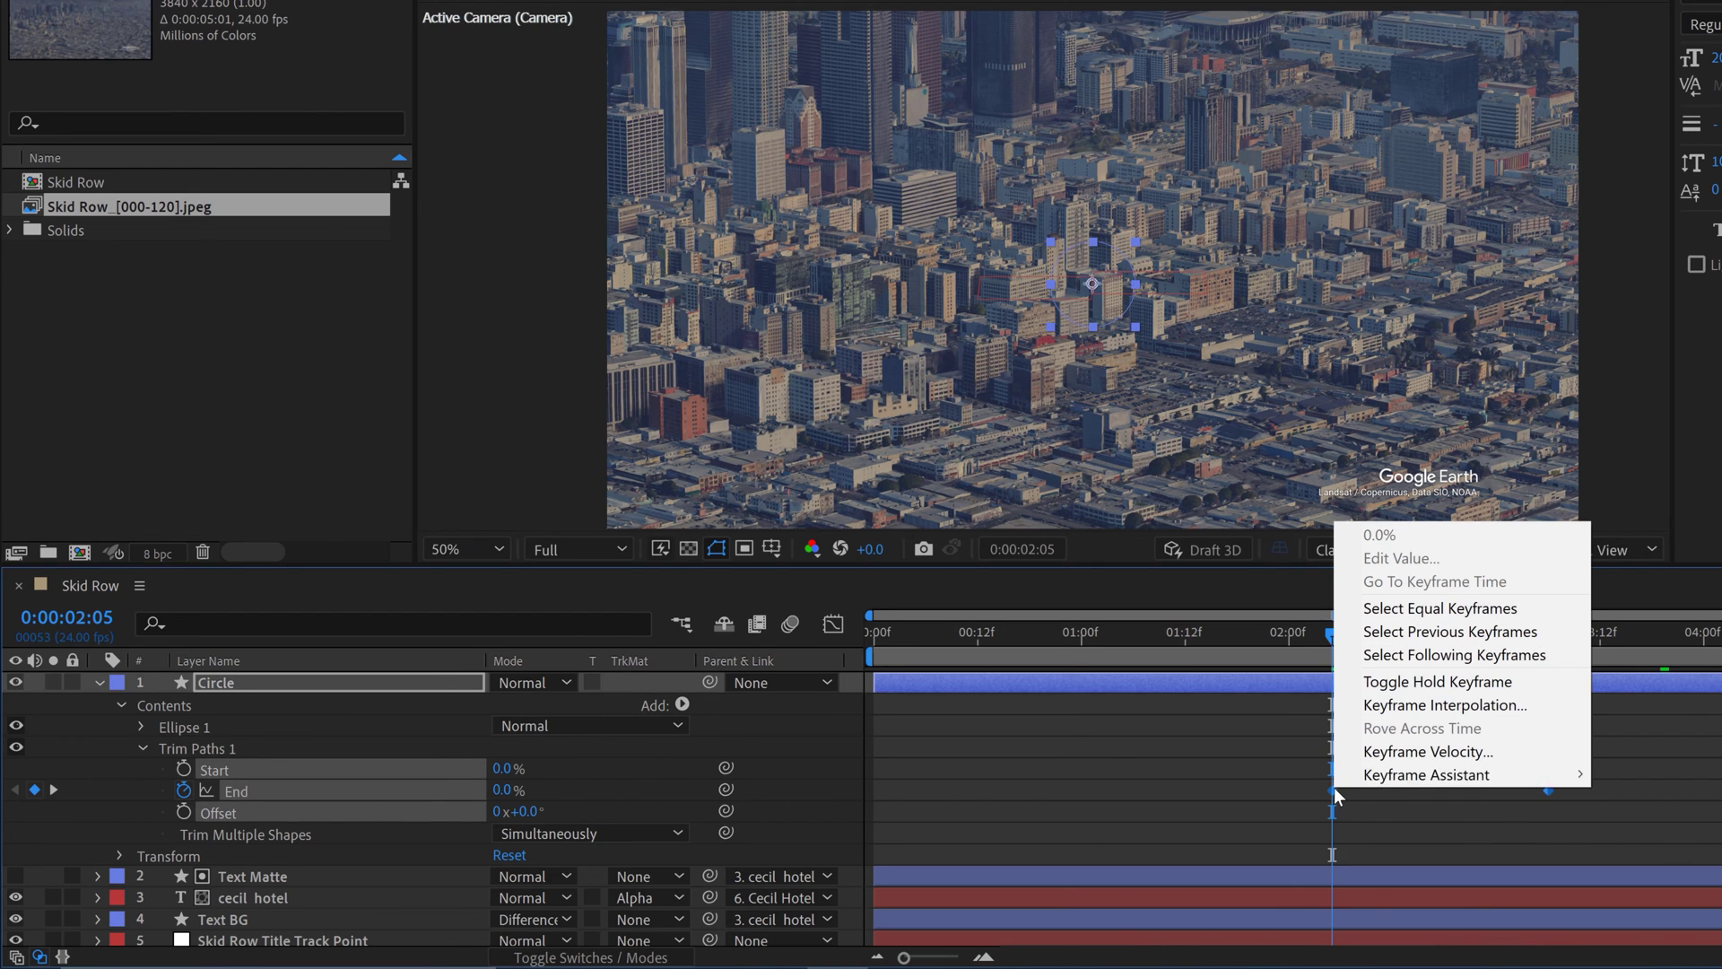
{"action": "mouse_move", "coordinate": [1385, 773]}
{"action": "left_click", "coordinate": [1012, 635]}
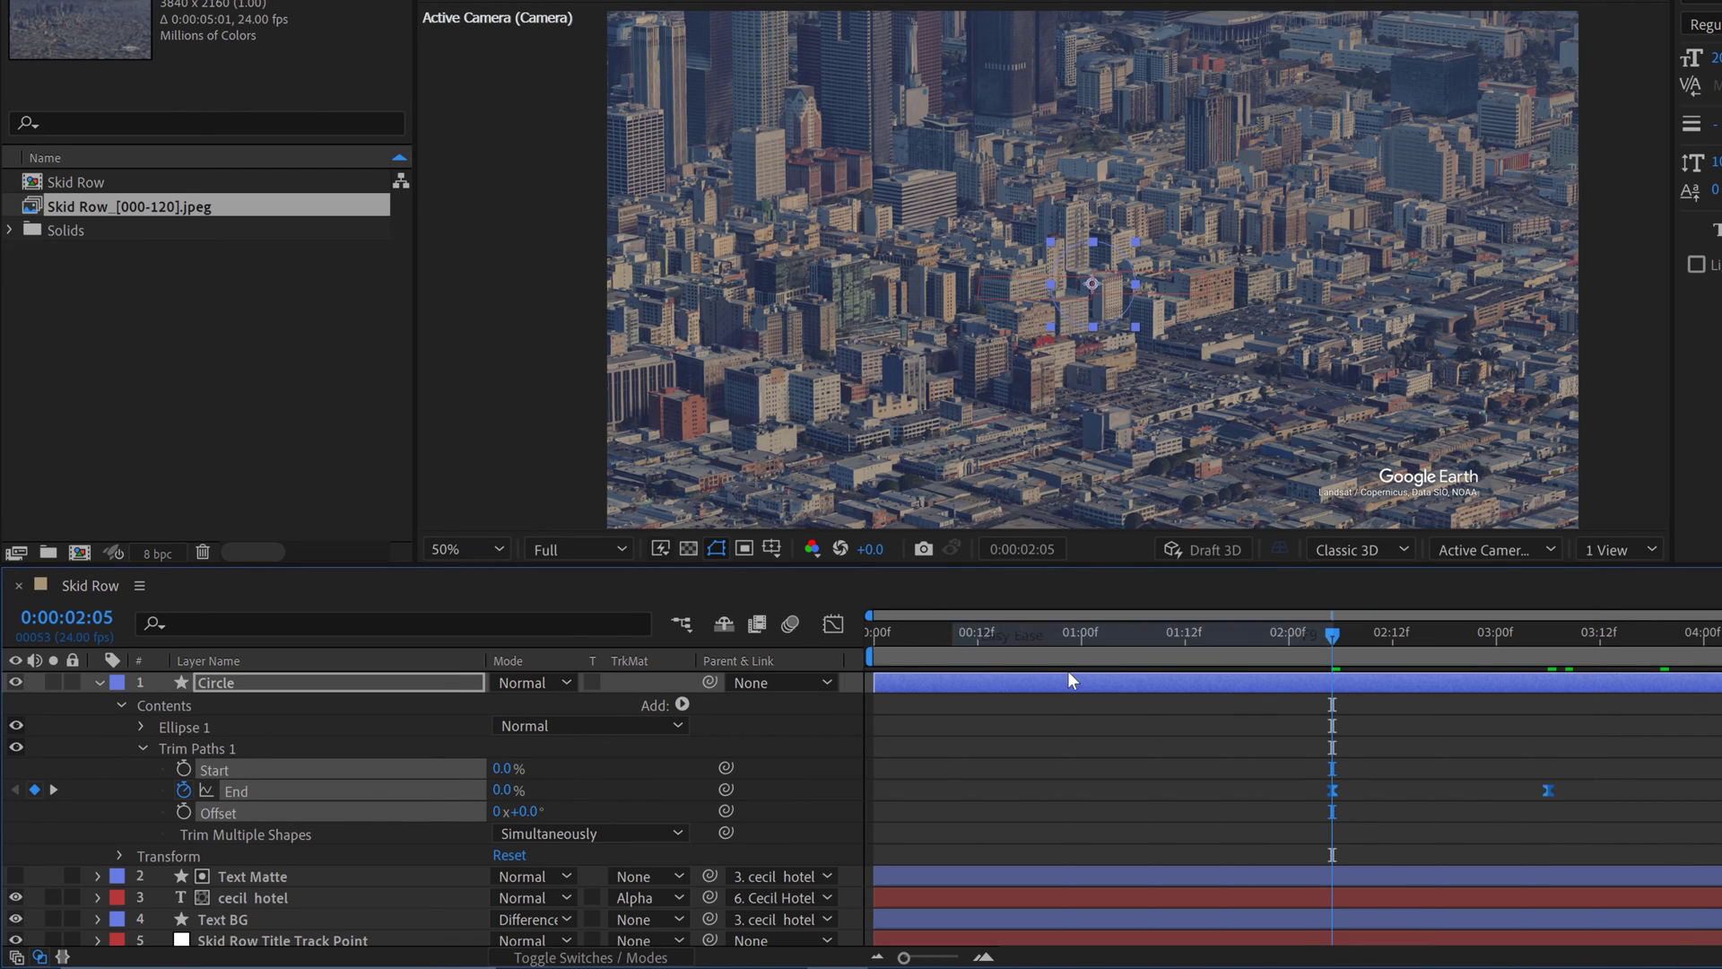
{"action": "key", "text": "shift+F3"}
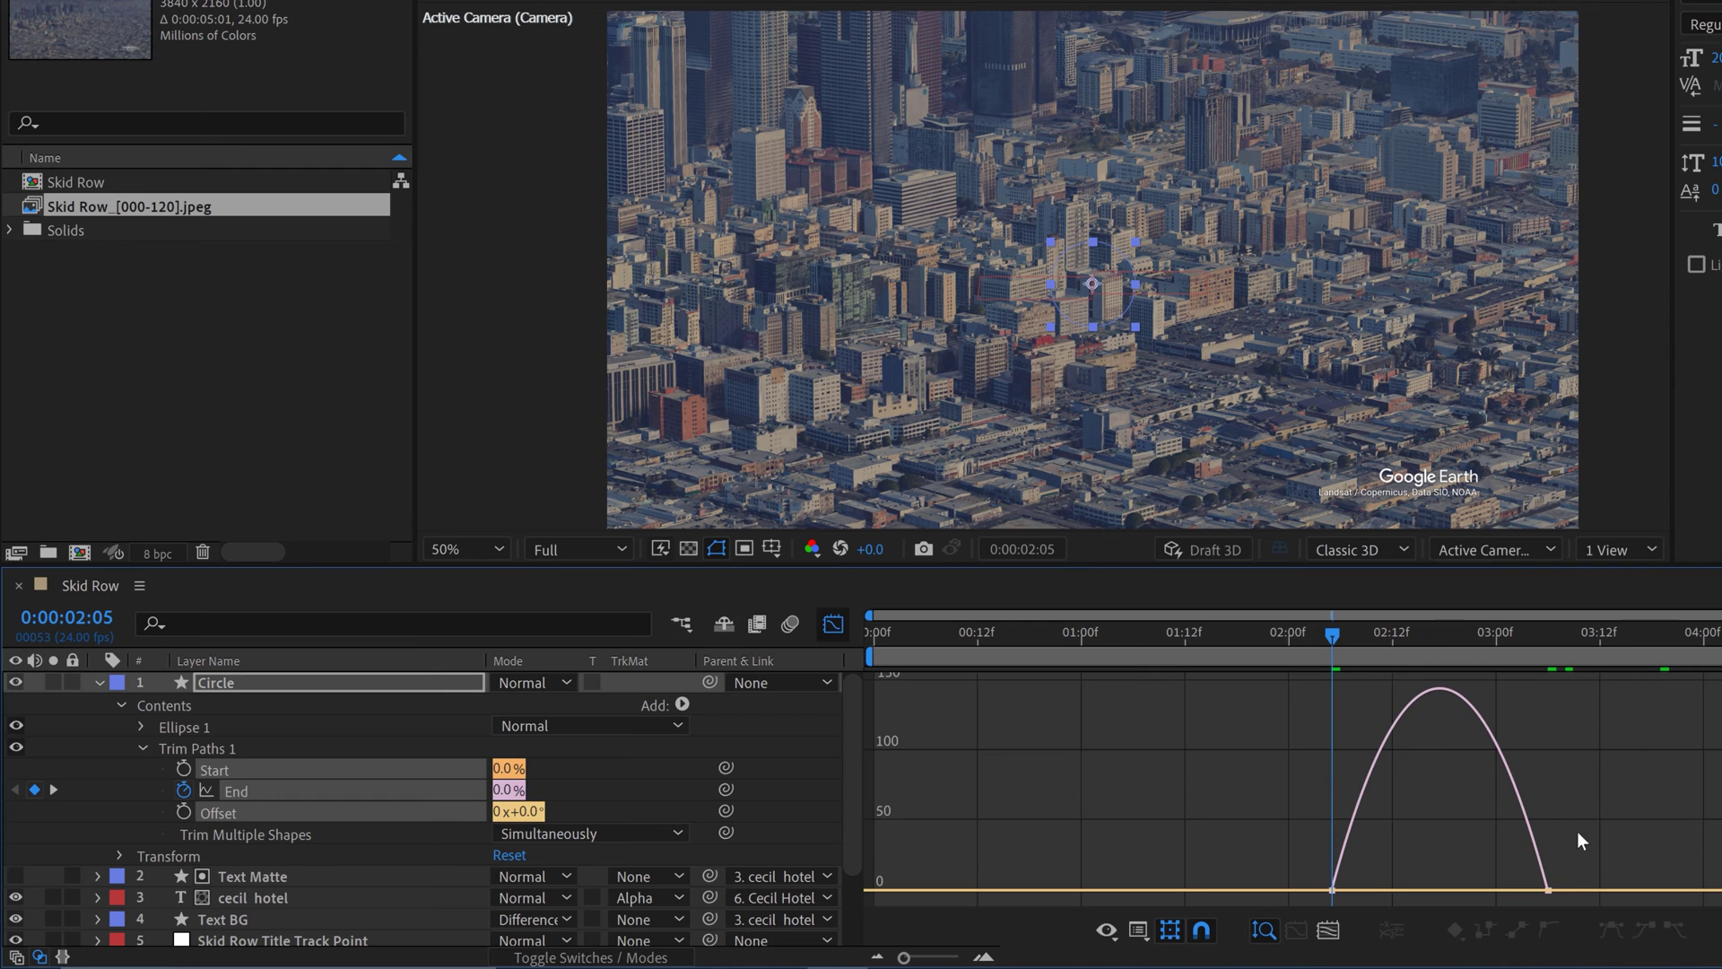
{"action": "left_click_drag", "start_coordinate": [1526, 901], "coordinate": [1478, 890]}
{"action": "left_click", "coordinate": [831, 625]}
{"action": "key", "text": "space"}
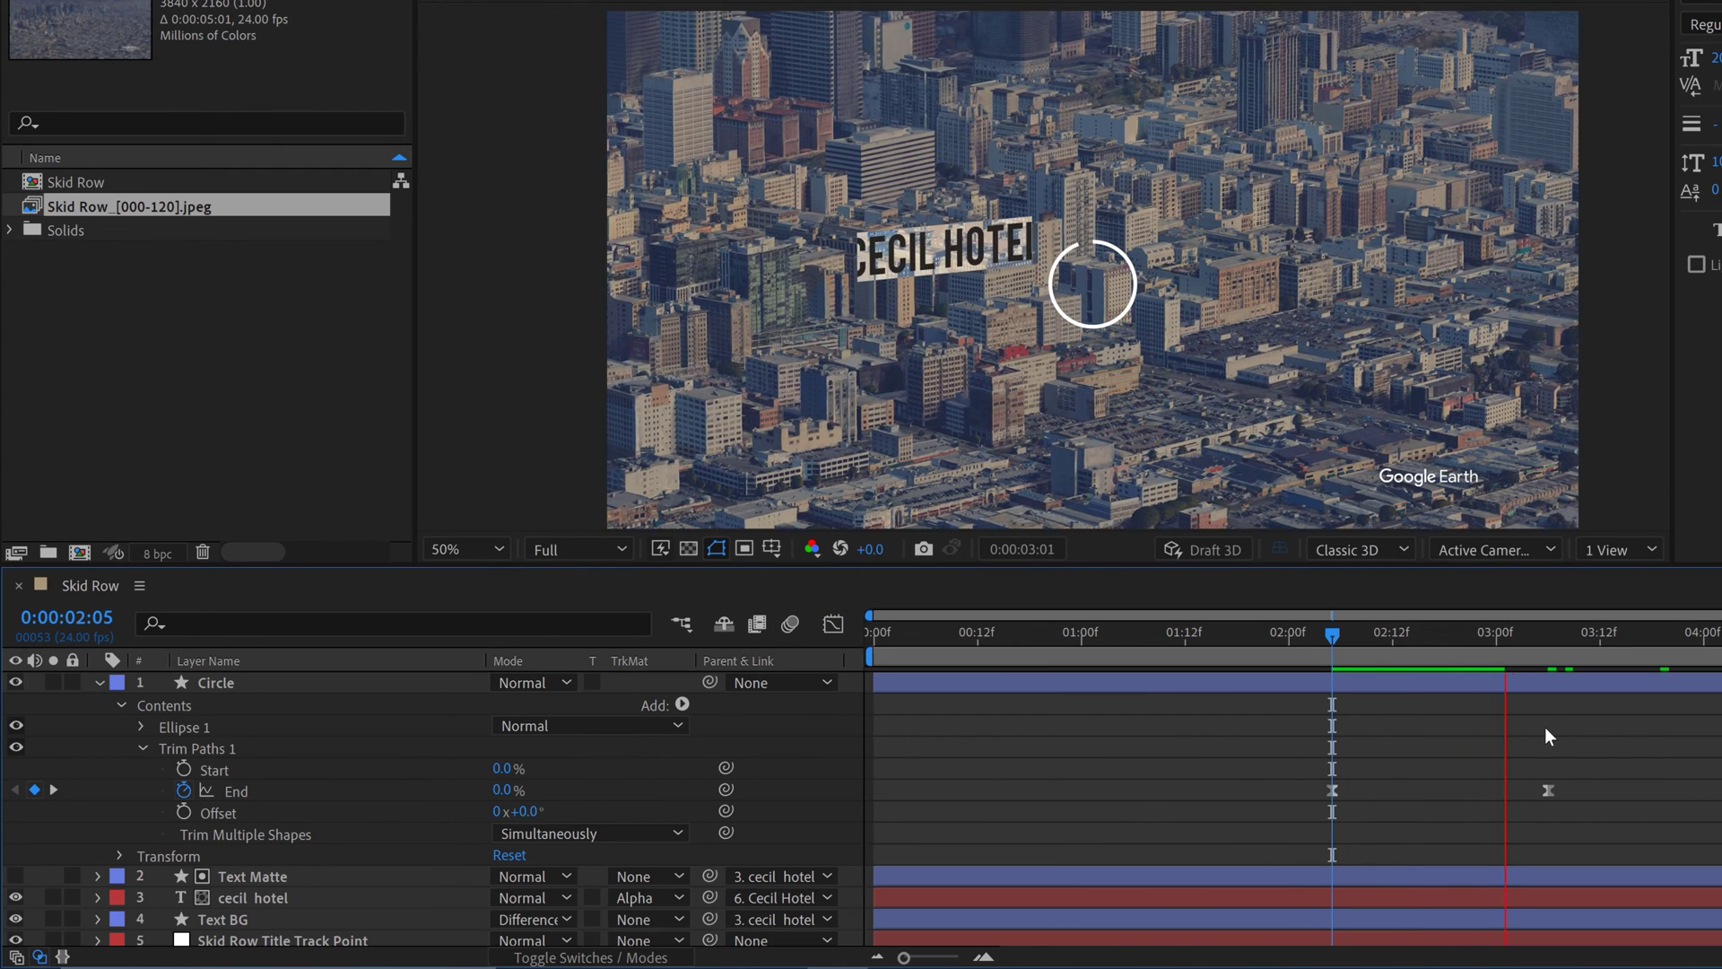
{"action": "key", "text": "space"}
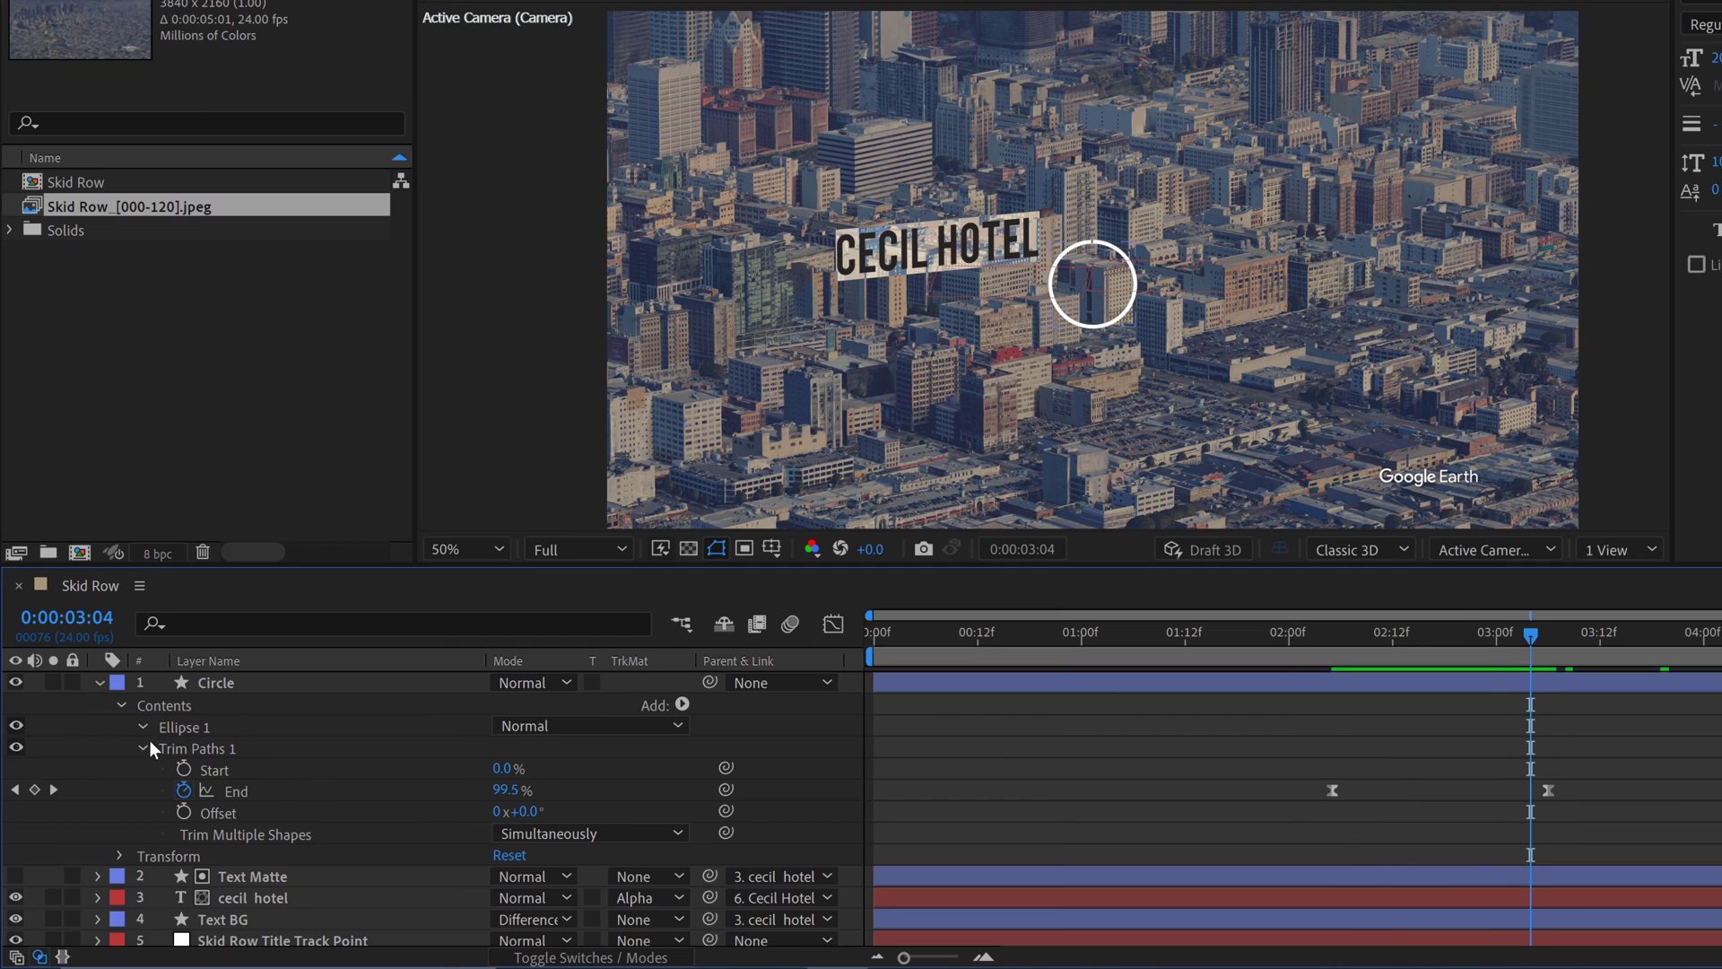
Set the Line Cap of the Circle layer's Stroke 1 to Round Cap
{"action": "left_click", "coordinate": [143, 728]}
{"action": "left_click", "coordinate": [161, 768]}
{"action": "scroll", "coordinate": [269, 790], "scroll_direction": "down", "scroll_amount": 2}
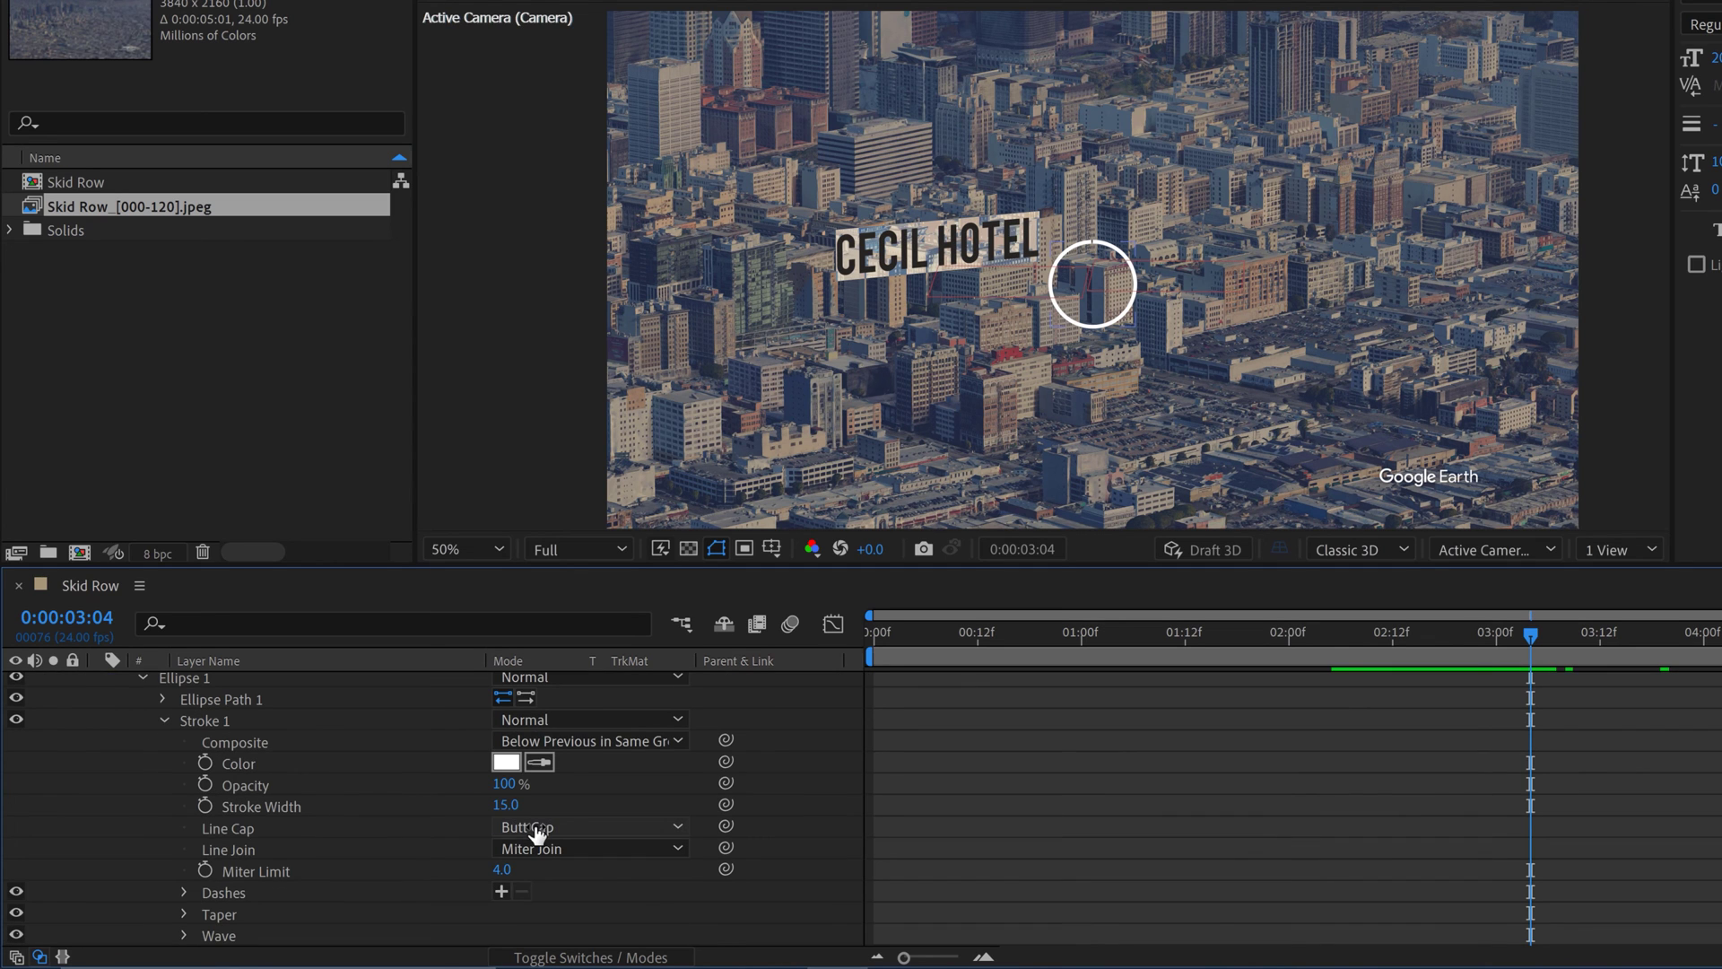
{"action": "left_click", "coordinate": [536, 830]}
{"action": "left_click", "coordinate": [543, 874]}
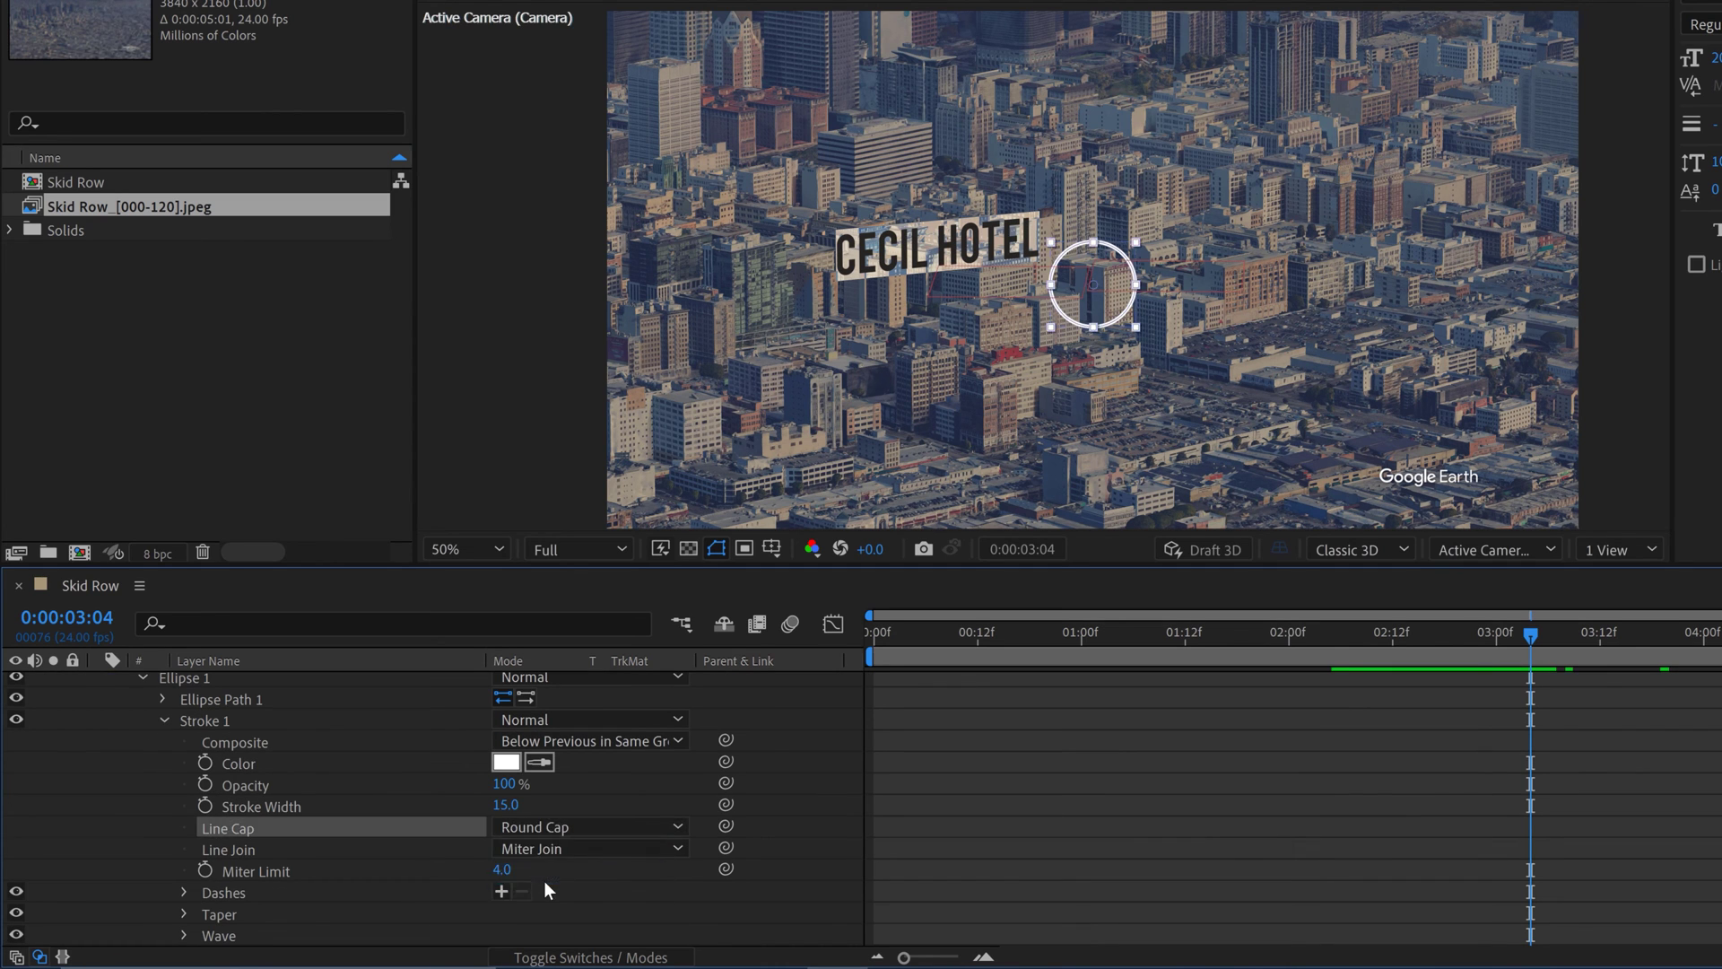
Set the Circle's Trim Paths Offset to about -28° so the stroke starts drawing from a different point
{"action": "left_click", "coordinate": [162, 720]}
{"action": "left_click_drag", "start_coordinate": [528, 848], "coordinate": [553, 848]}
{"action": "left_click", "coordinate": [1453, 633]}
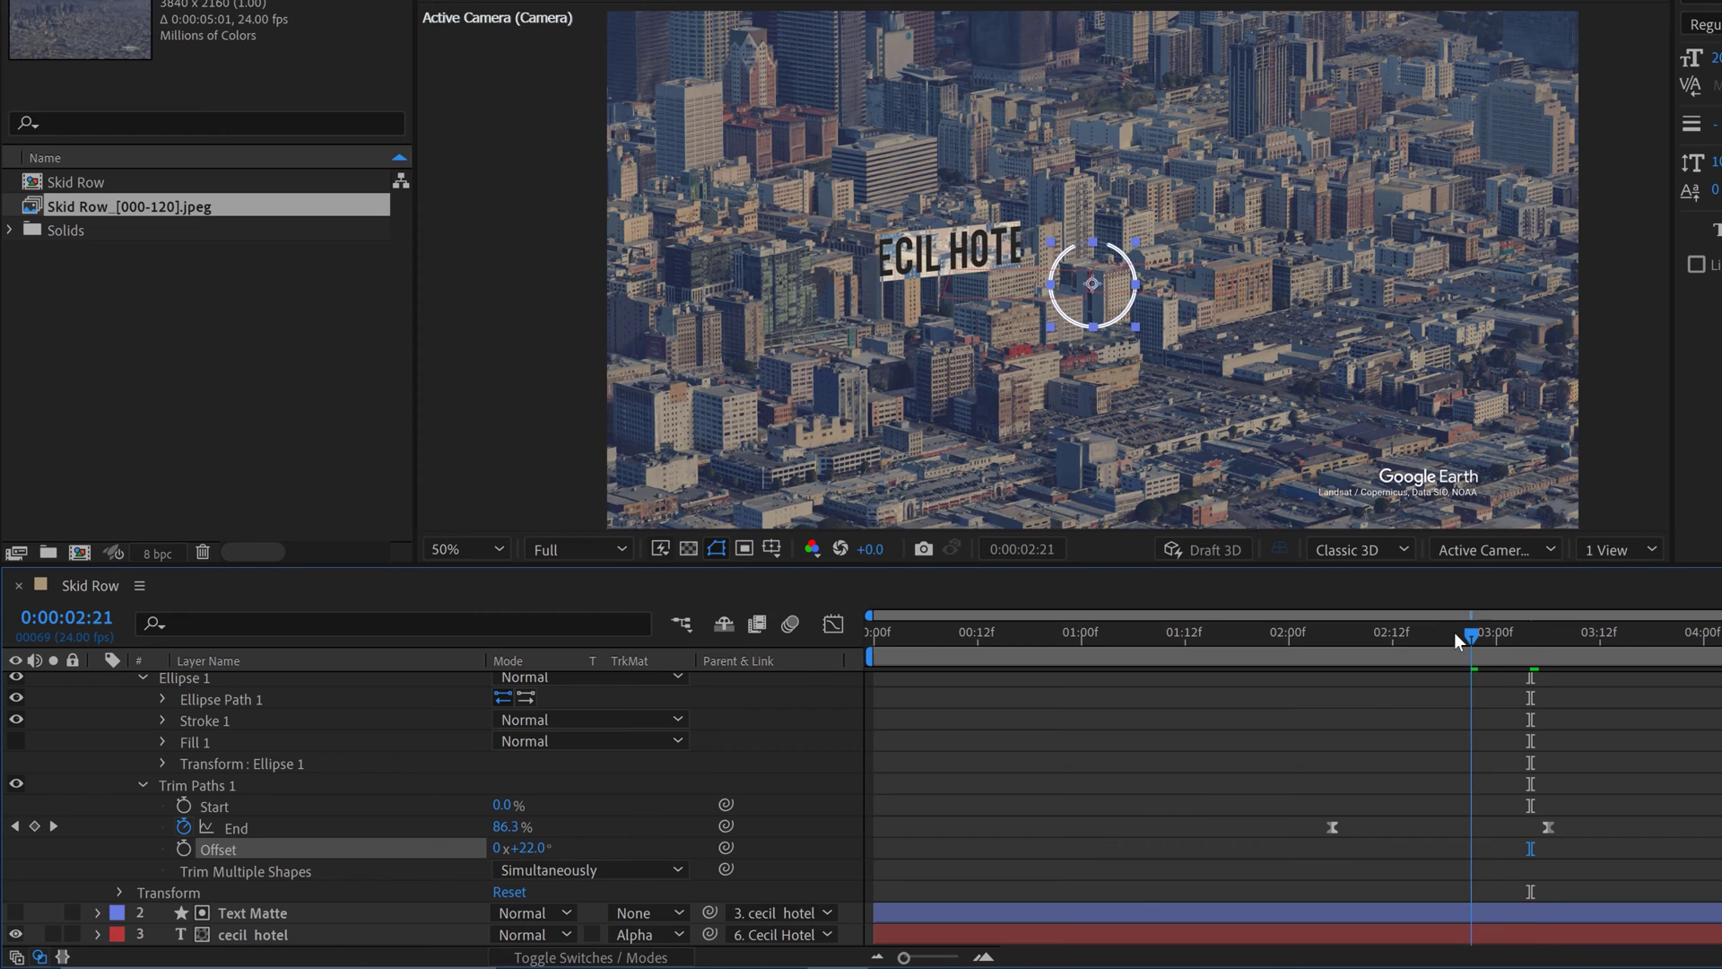
{"action": "left_click_drag", "start_coordinate": [556, 841], "coordinate": [459, 838]}
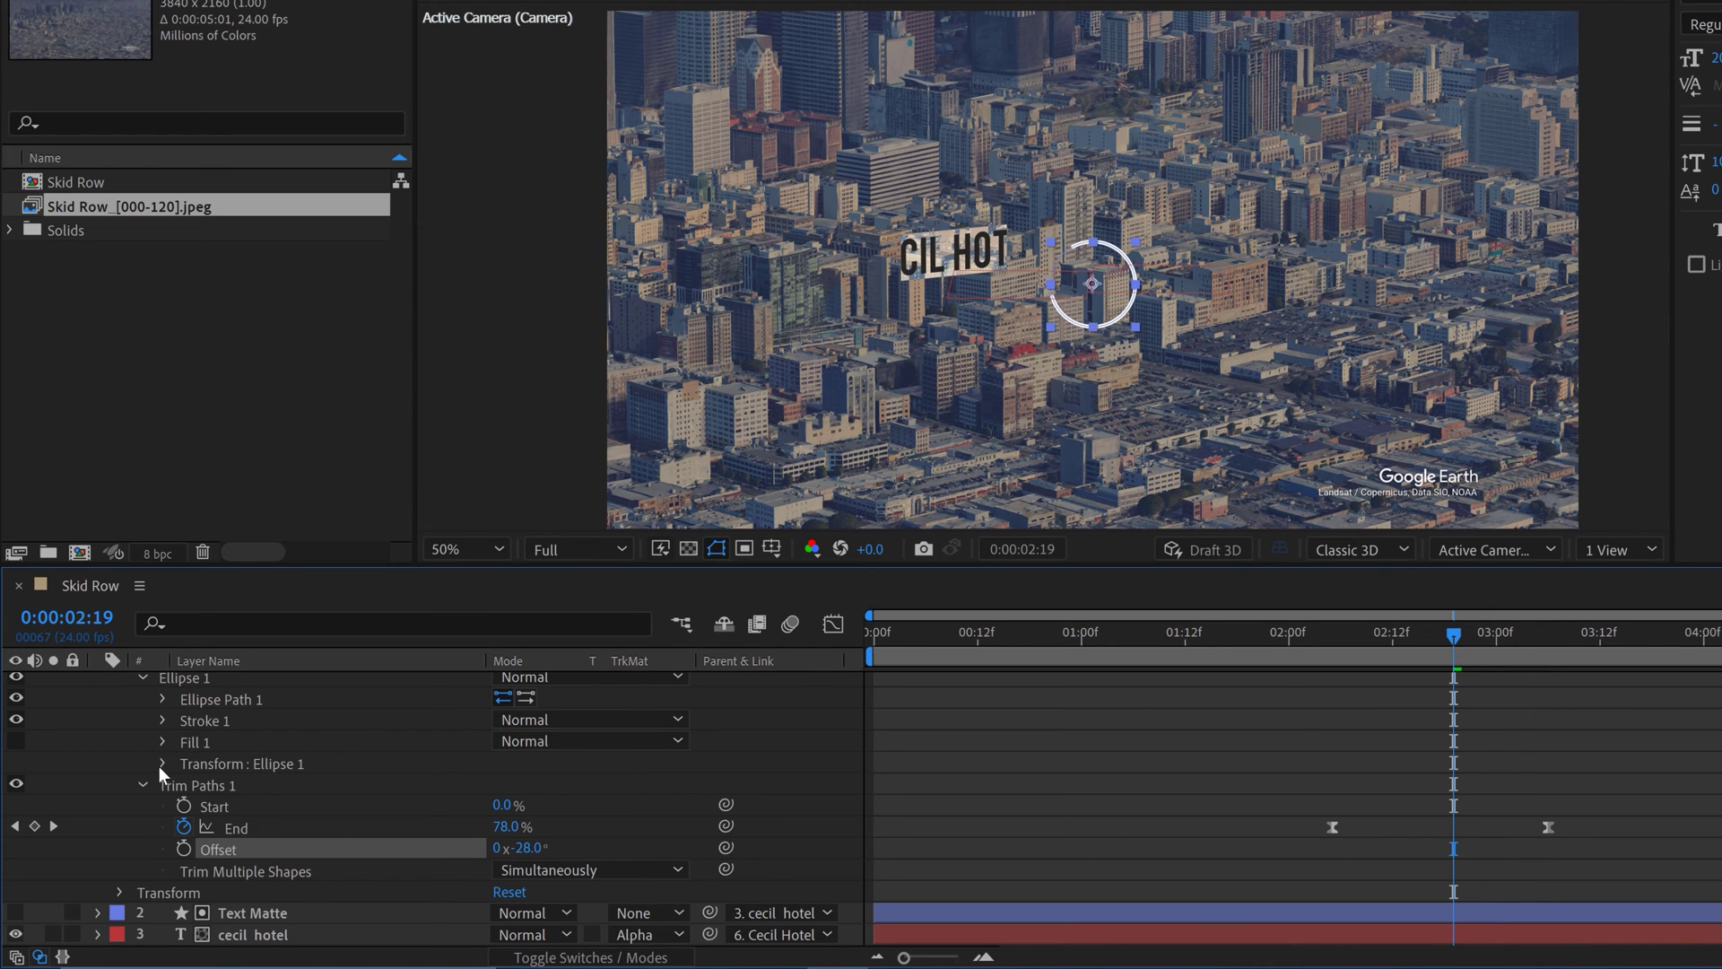
{"action": "left_click", "coordinate": [143, 785]}
{"action": "left_click", "coordinate": [143, 726]}
{"action": "left_click", "coordinate": [120, 705]}
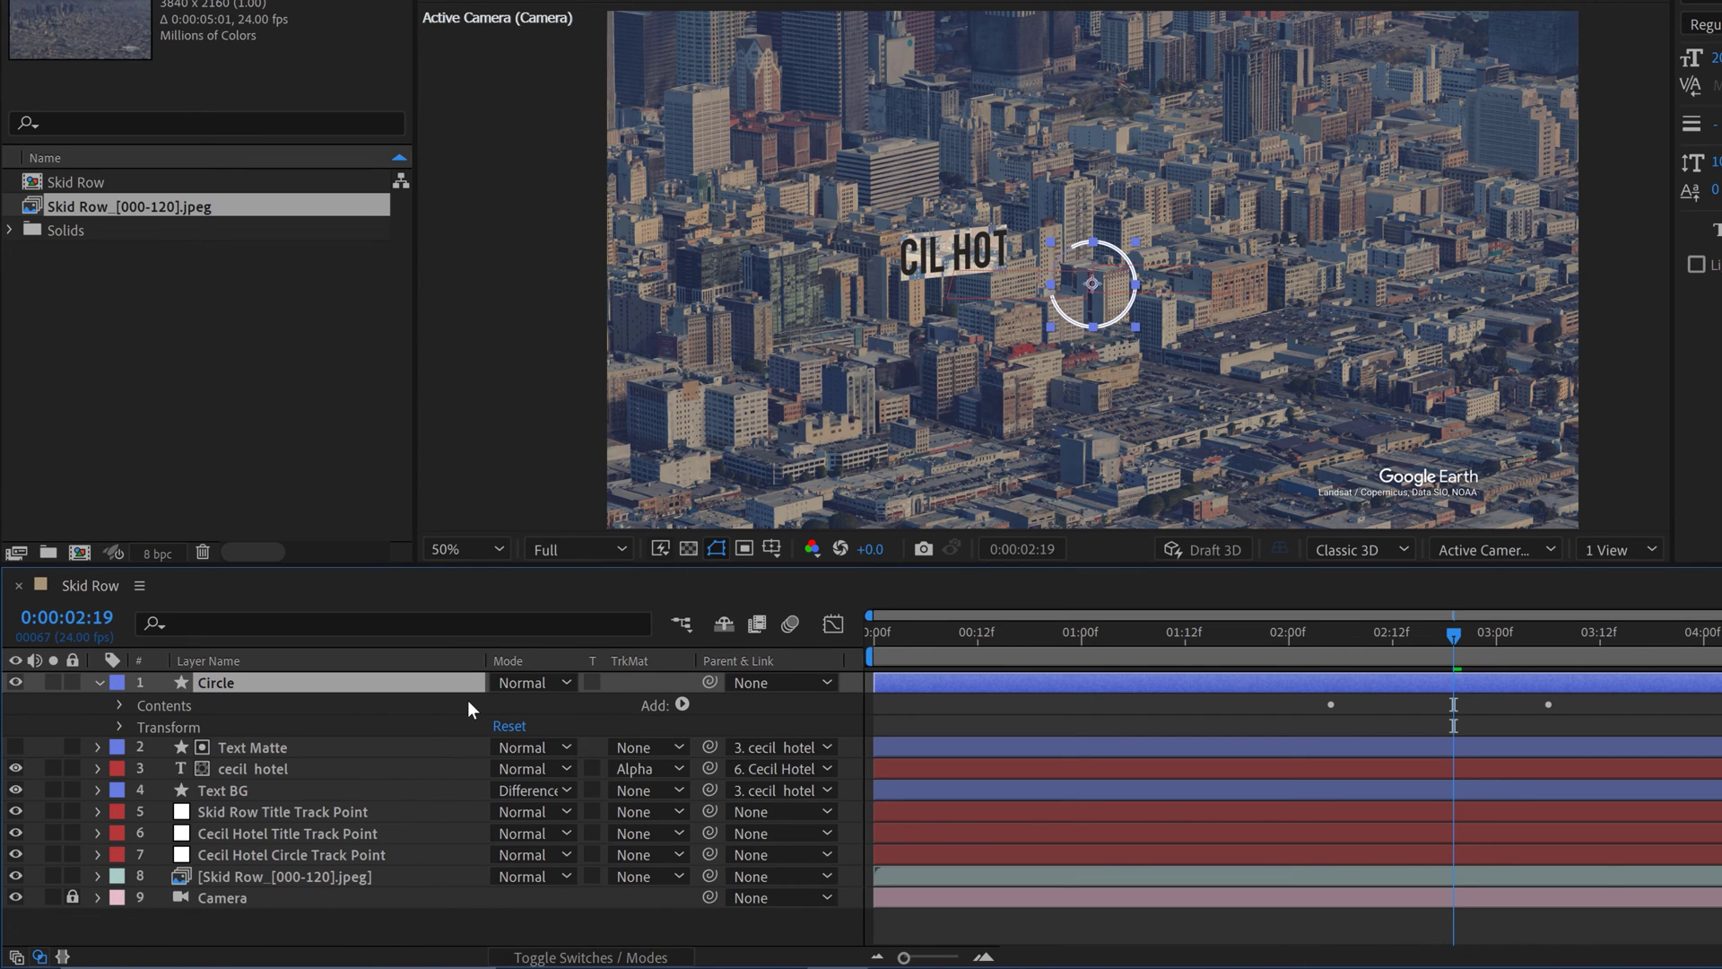
Make the Circle a 3D layer and parent it to the Cecil Hotel Circle Track Point null
{"action": "left_click", "coordinate": [543, 956]}
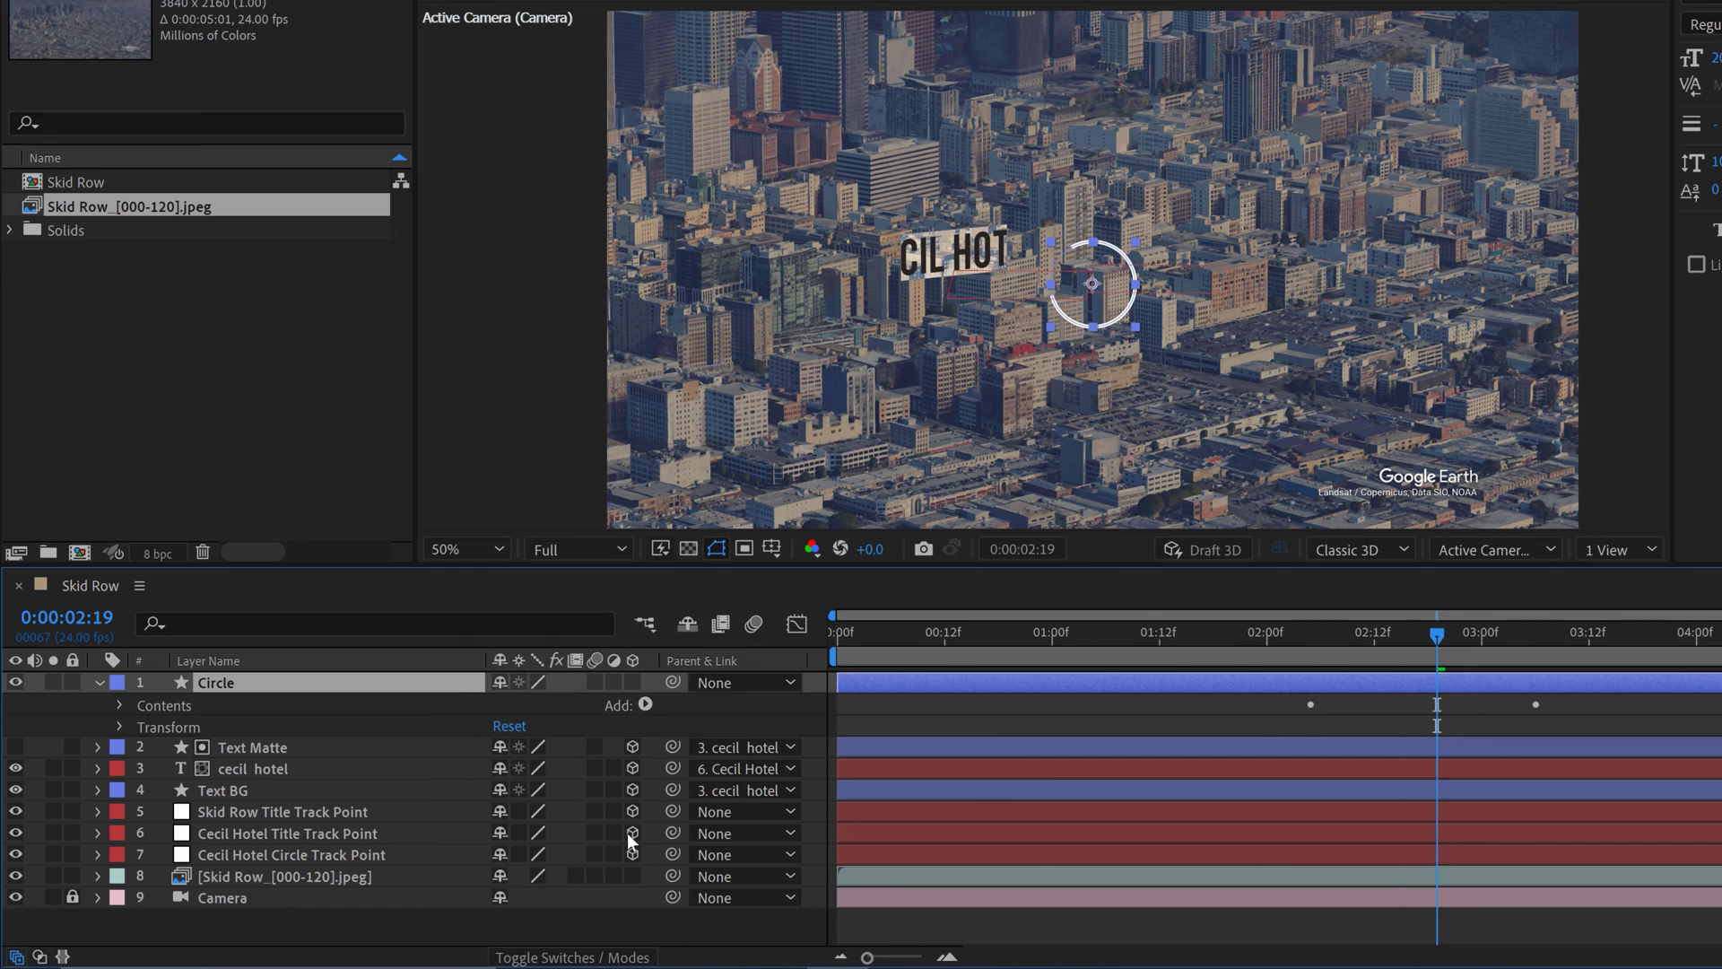
{"action": "left_click", "coordinate": [632, 682]}
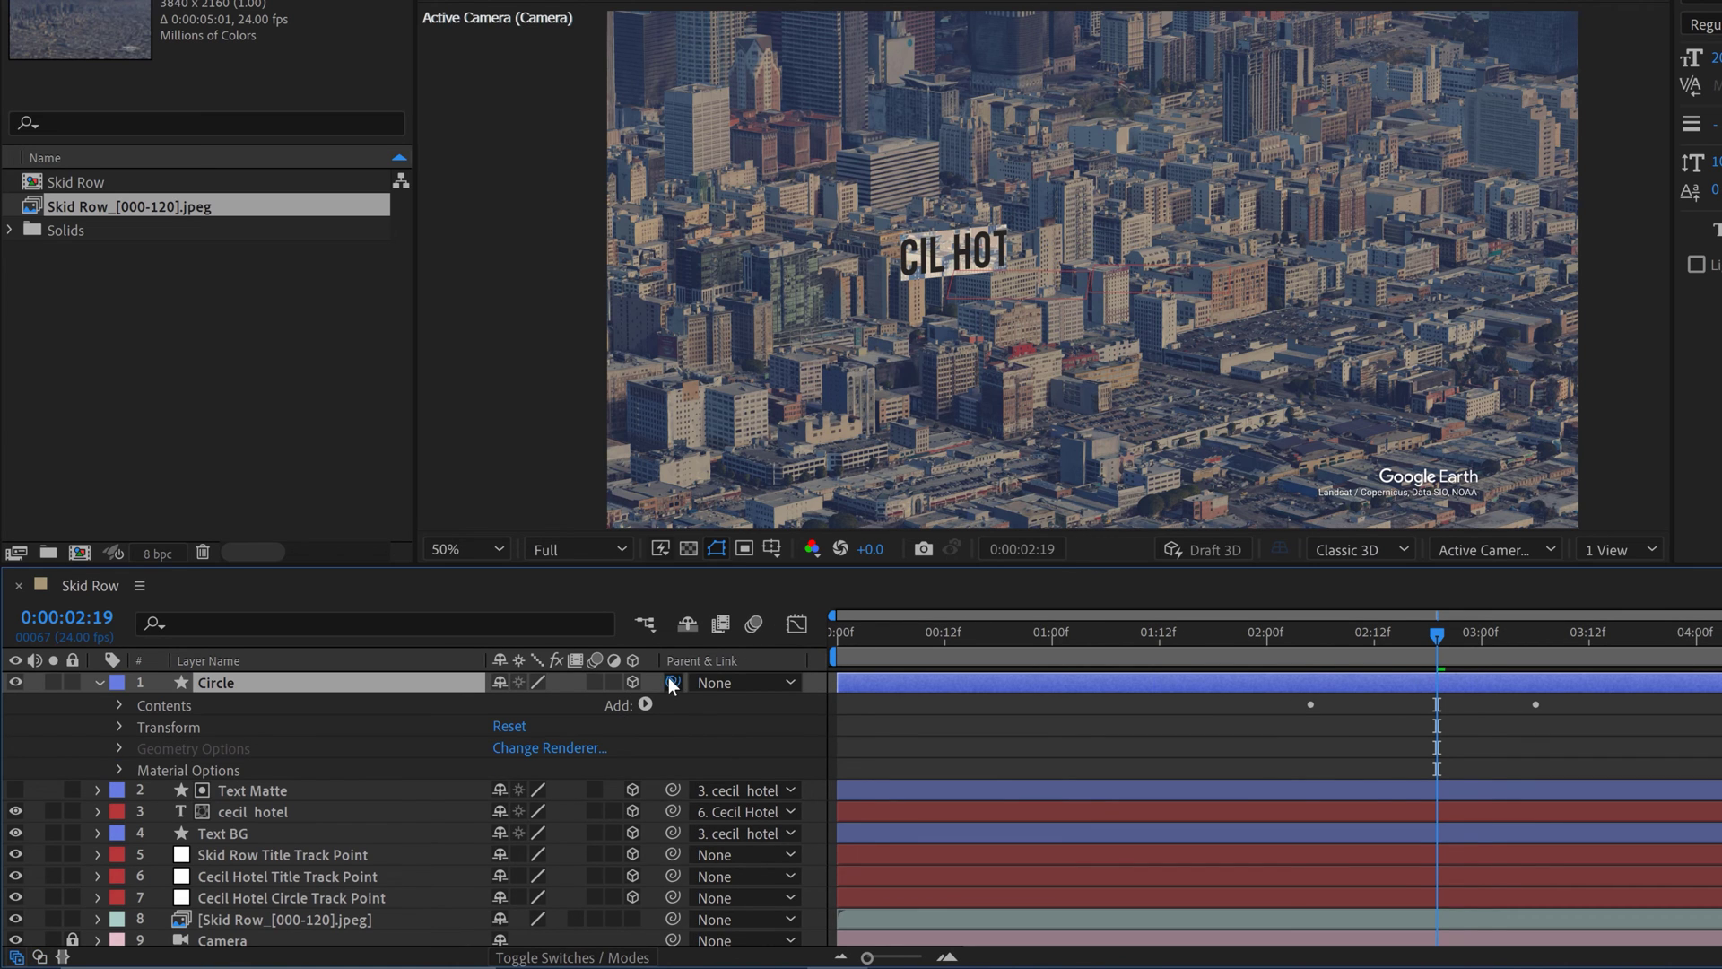
{"action": "left_click_drag", "start_coordinate": [672, 680], "coordinate": [304, 902]}
Set the Circle layer's Position to 0, 0, 0 relative to its parent
{"action": "left_click", "coordinate": [120, 726]}
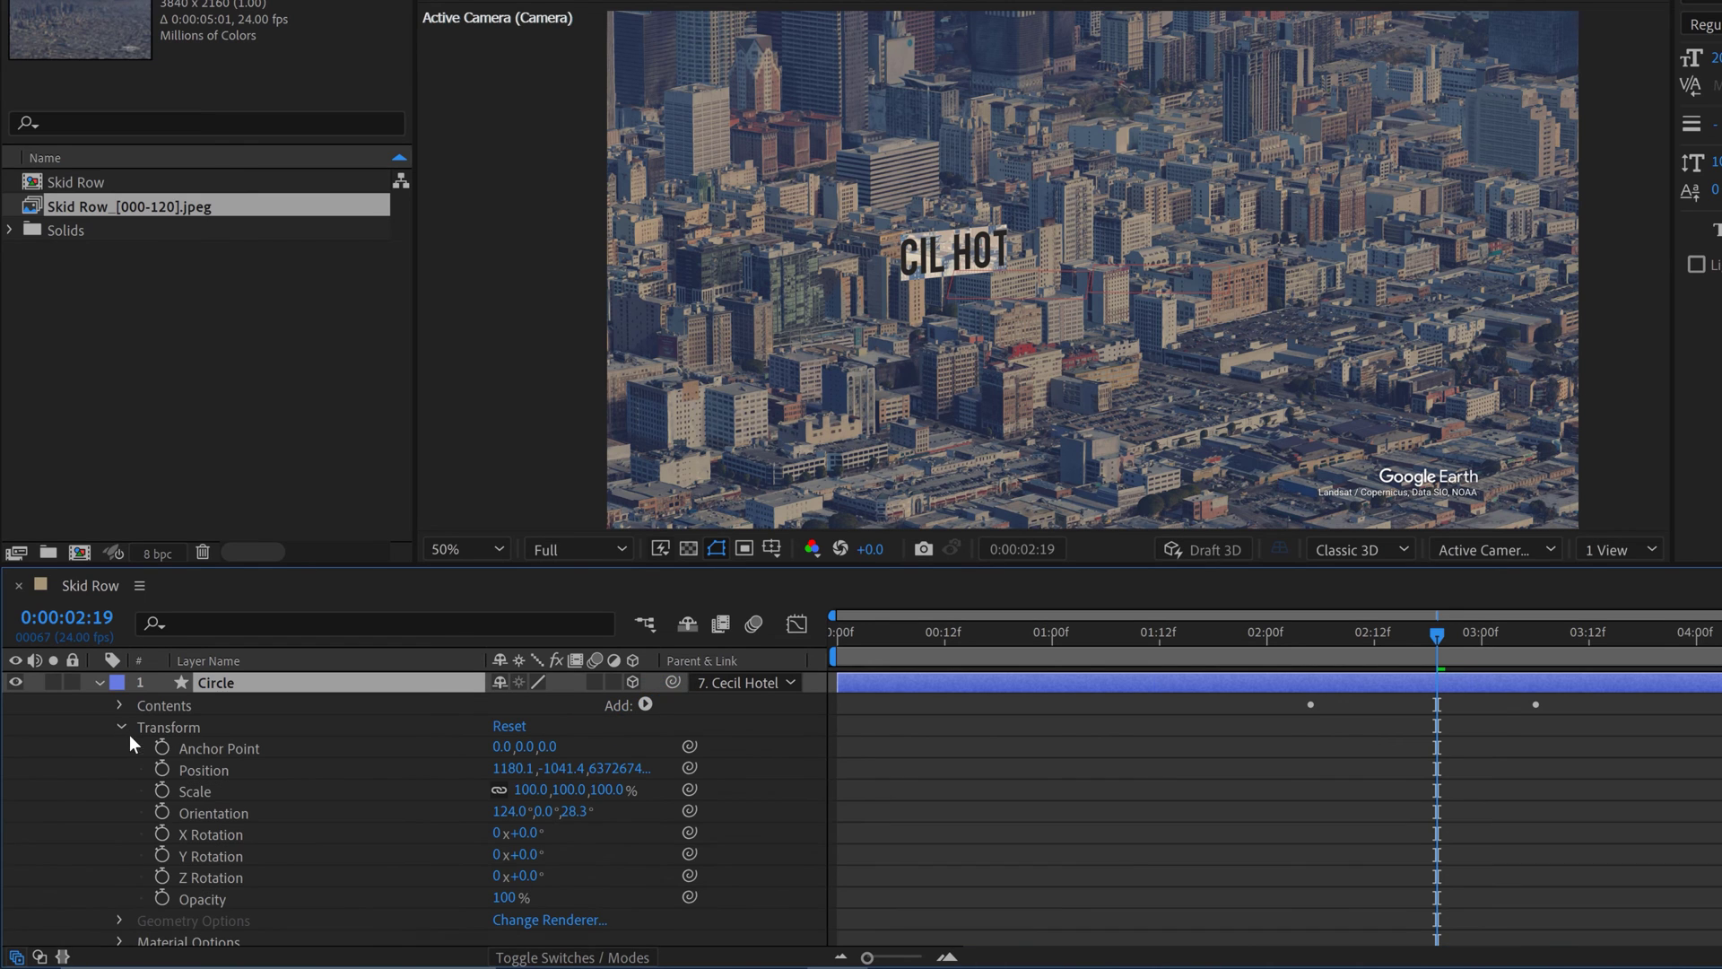
{"action": "left_click", "coordinate": [503, 769]}
{"action": "type", "text": "0"}
{"action": "key", "text": "Return"}
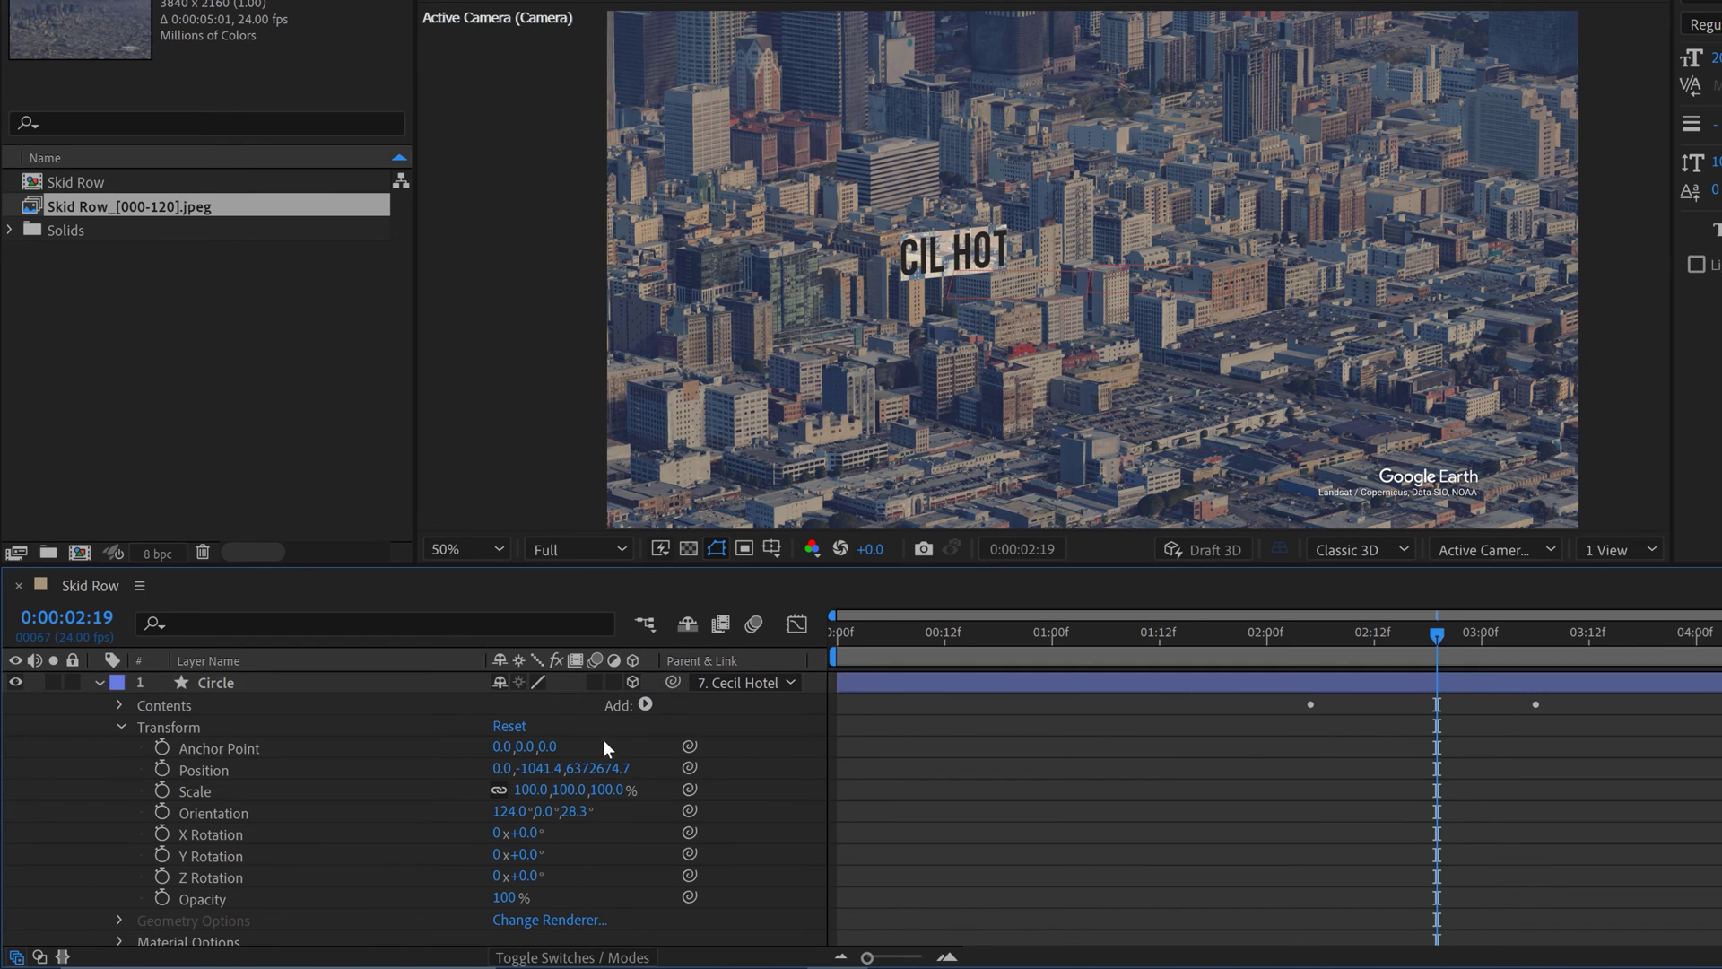
{"action": "left_click", "coordinate": [539, 769]}
{"action": "type", "text": "0"}
{"action": "left_click", "coordinate": [574, 769]}
{"action": "type", "text": "0"}
{"action": "key", "text": "Return"}
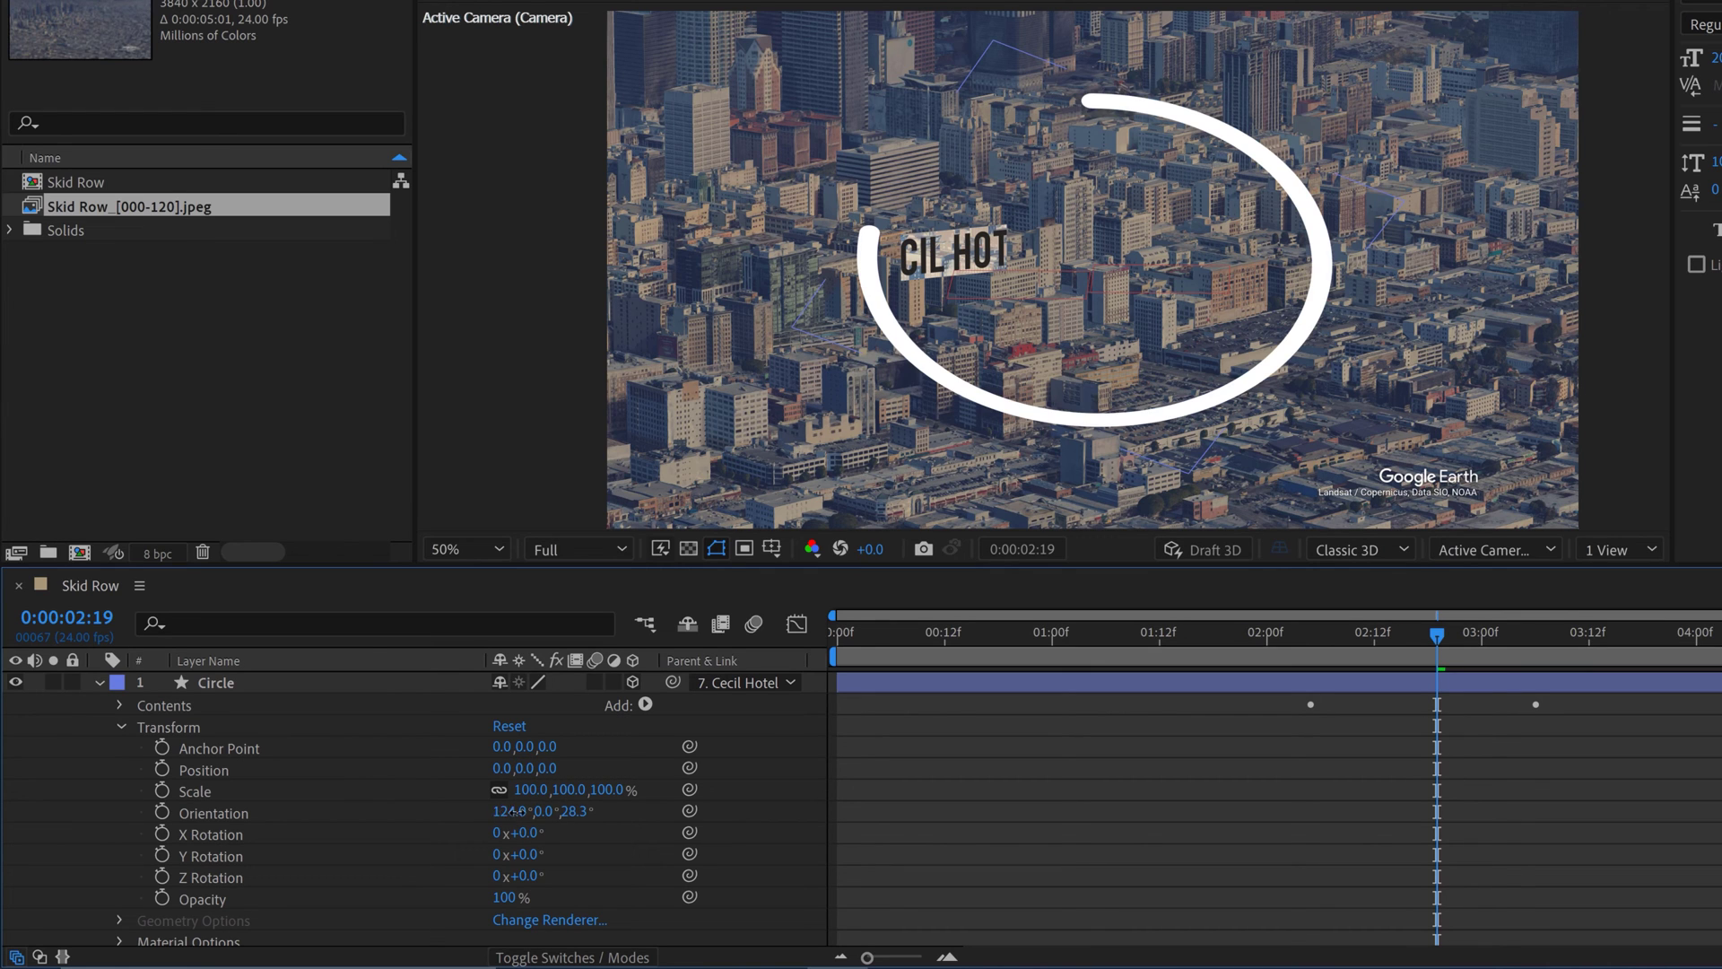
Set the Circle layer's Orientation to 90°, 0°, 0°
{"action": "left_click", "coordinate": [514, 811]}
{"action": "type", "text": "0"}
{"action": "key", "text": "Return"}
{"action": "left_click", "coordinate": [578, 811]}
{"action": "type", "text": "0"}
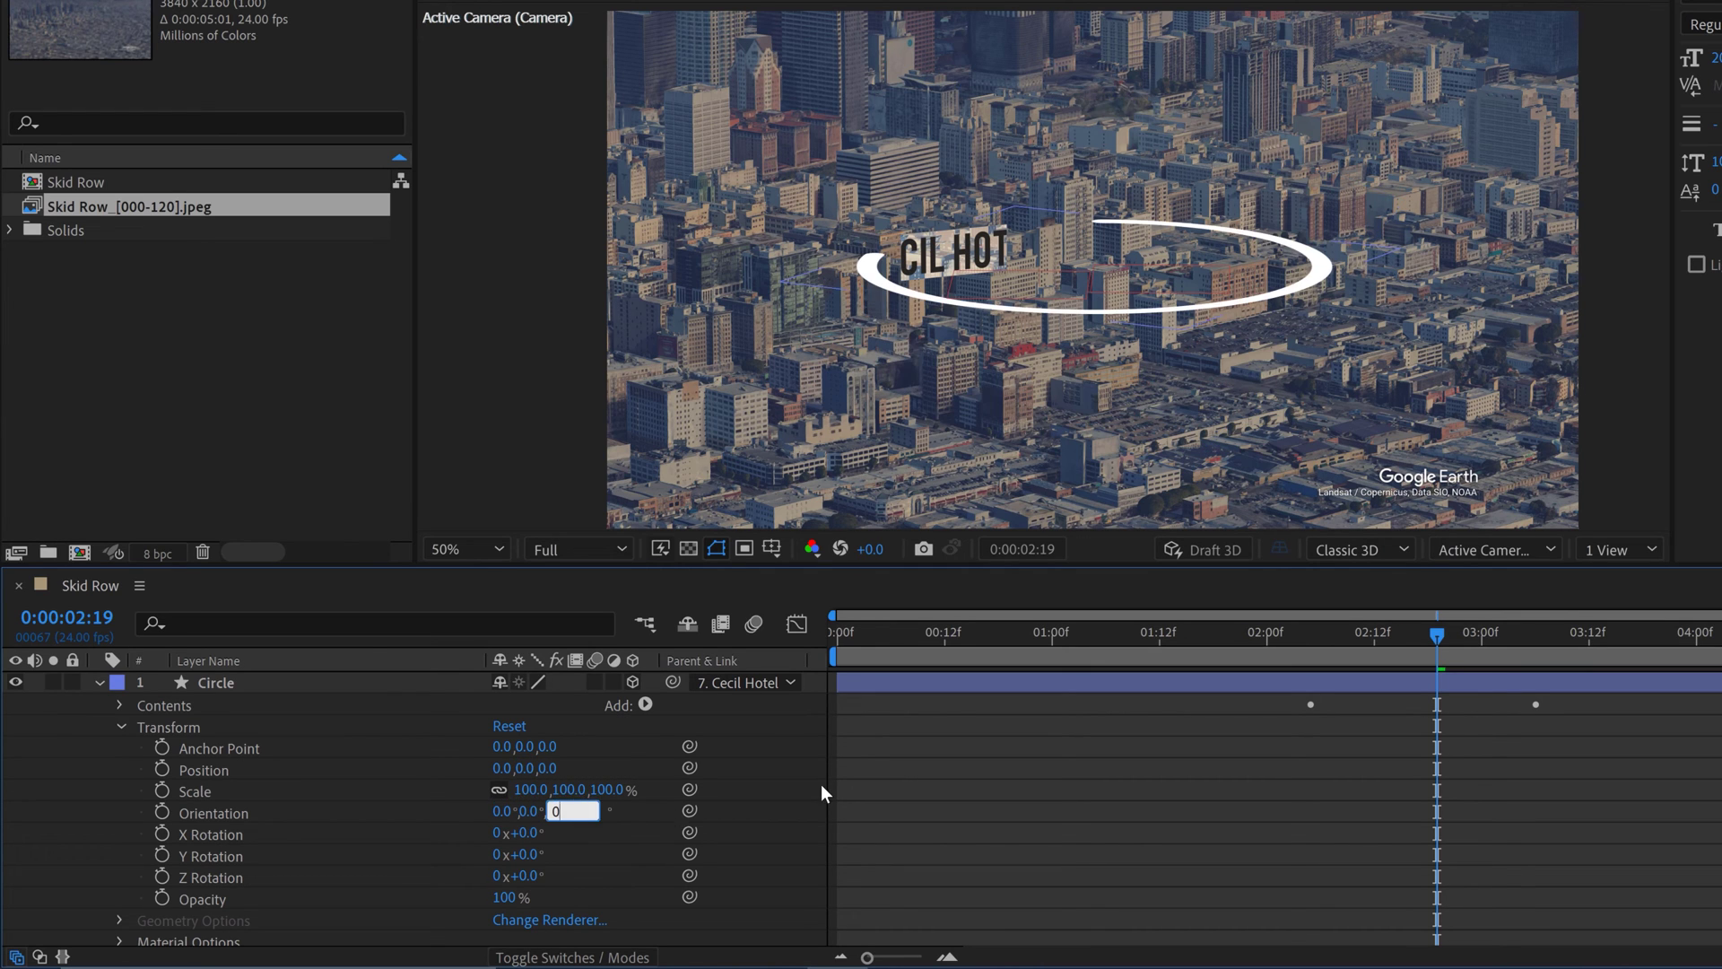
{"action": "key", "text": "Return"}
{"action": "left_click", "coordinate": [508, 811]}
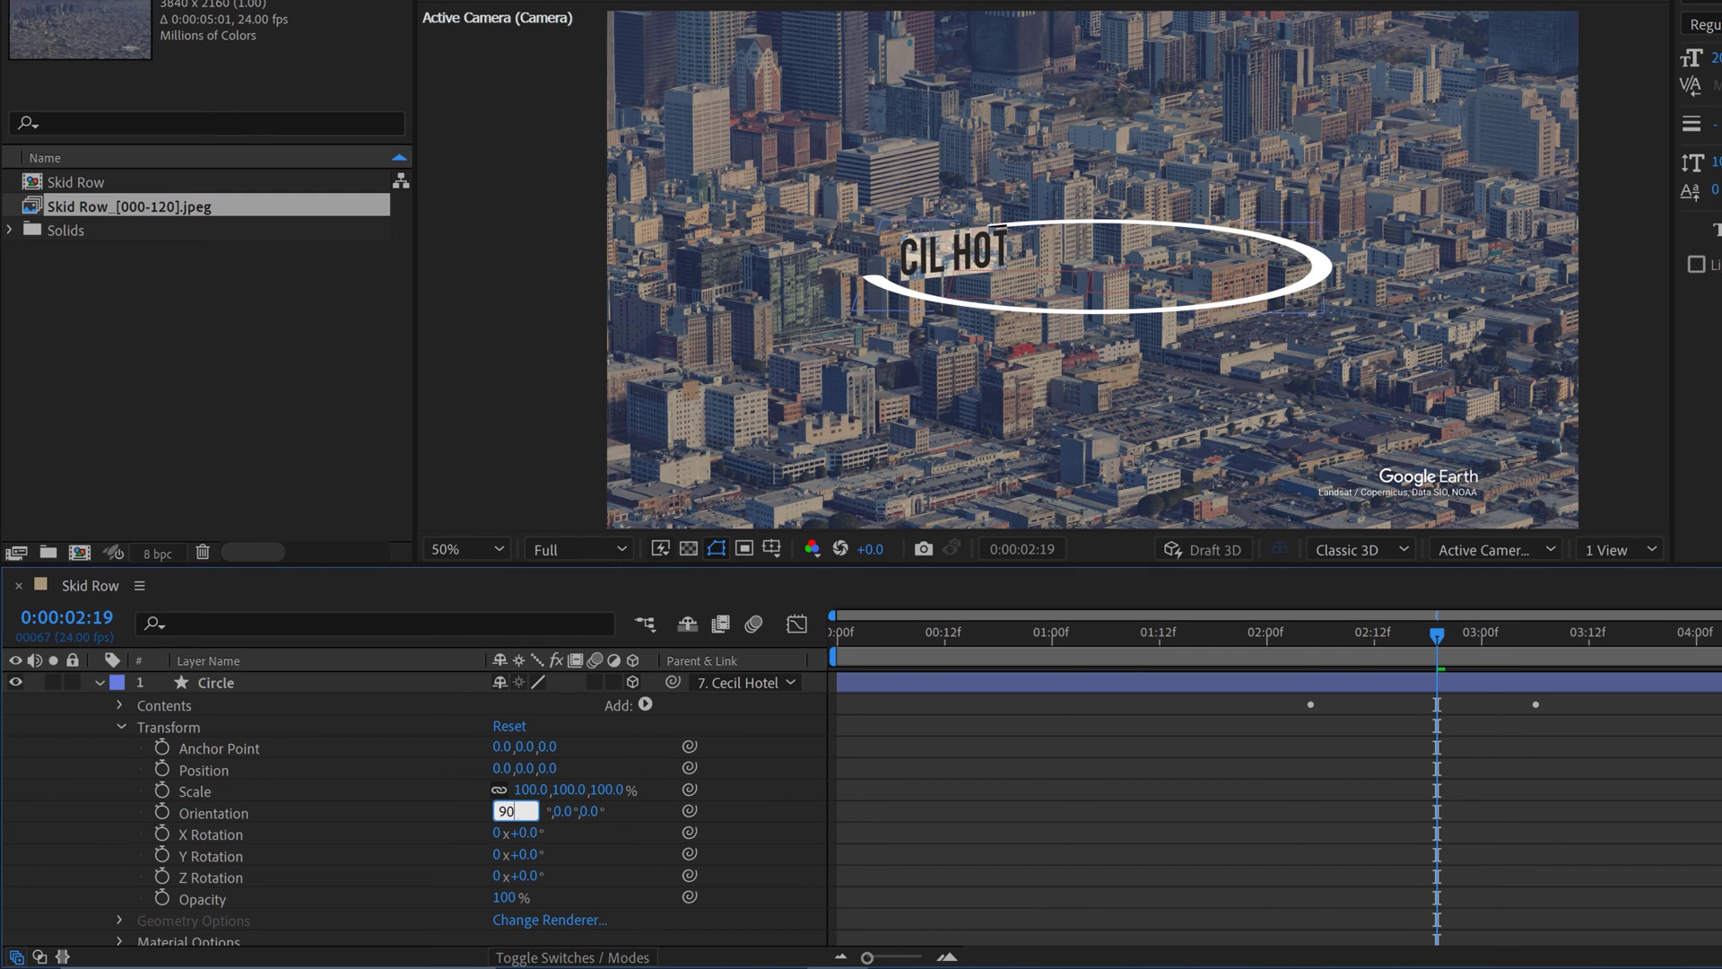
{"action": "type", "text": "90"}
{"action": "key", "text": "Return"}
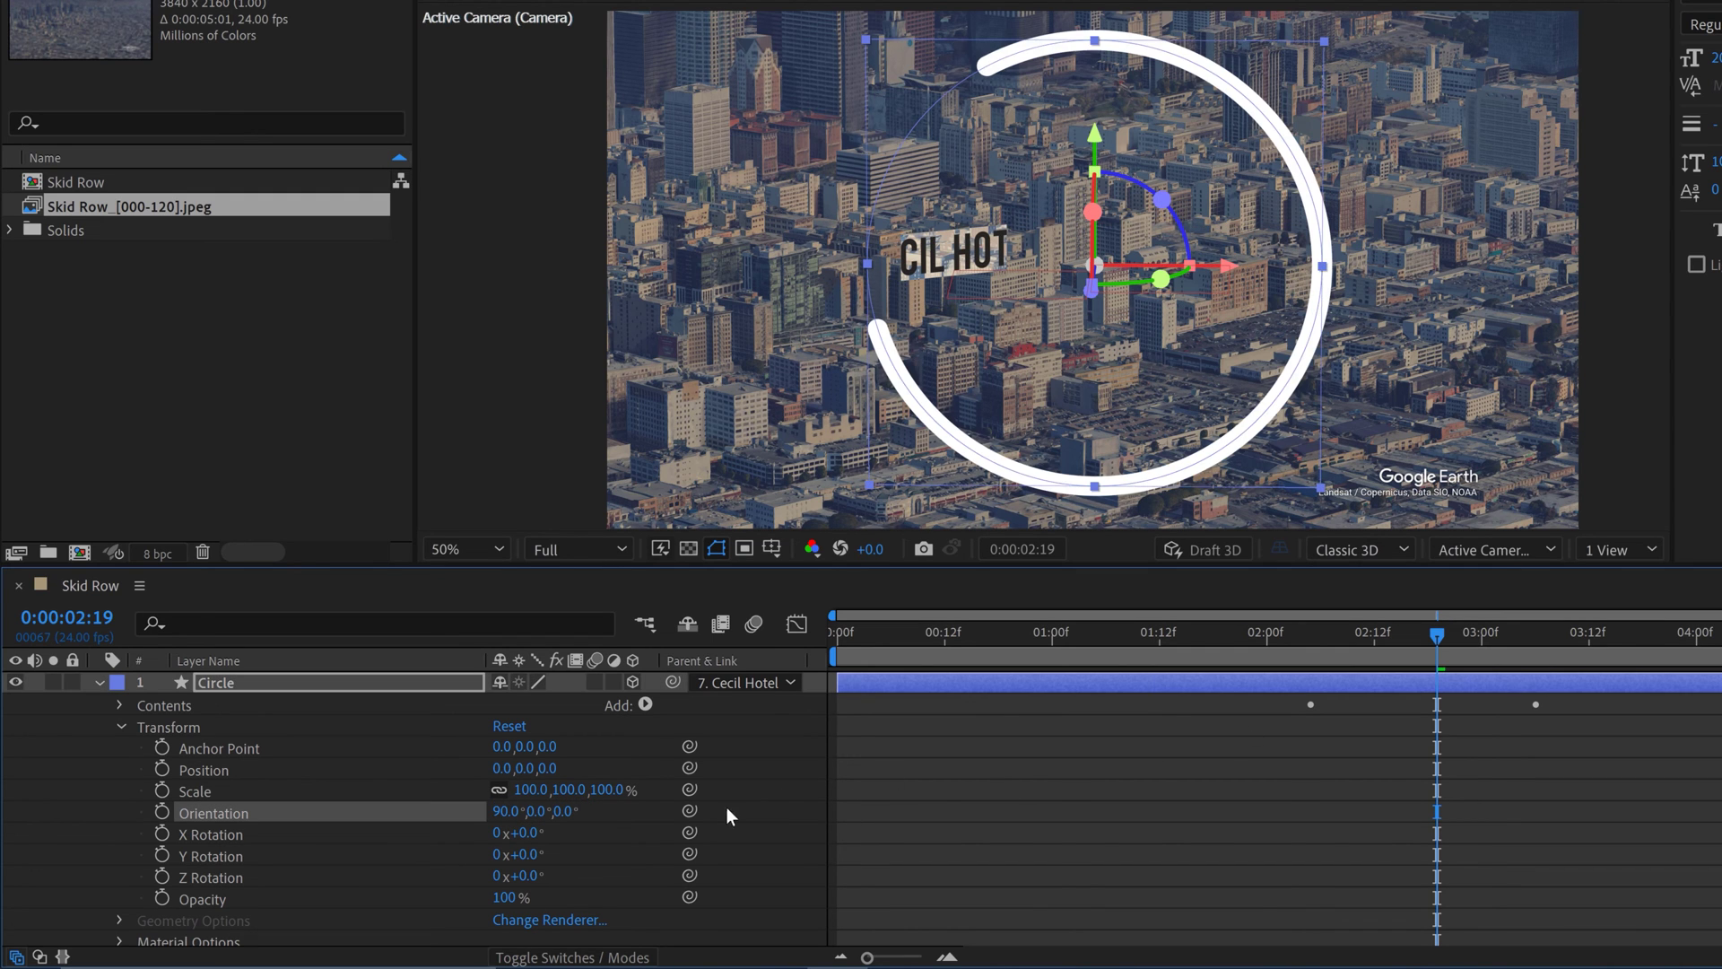
Scale the Circle layer to 15% and preview its draw-on animation from 0:00:02:02
{"action": "left_click", "coordinate": [534, 790]}
{"action": "type", "text": "15"}
{"action": "key", "text": "Return"}
{"action": "left_click", "coordinate": [1488, 815]}
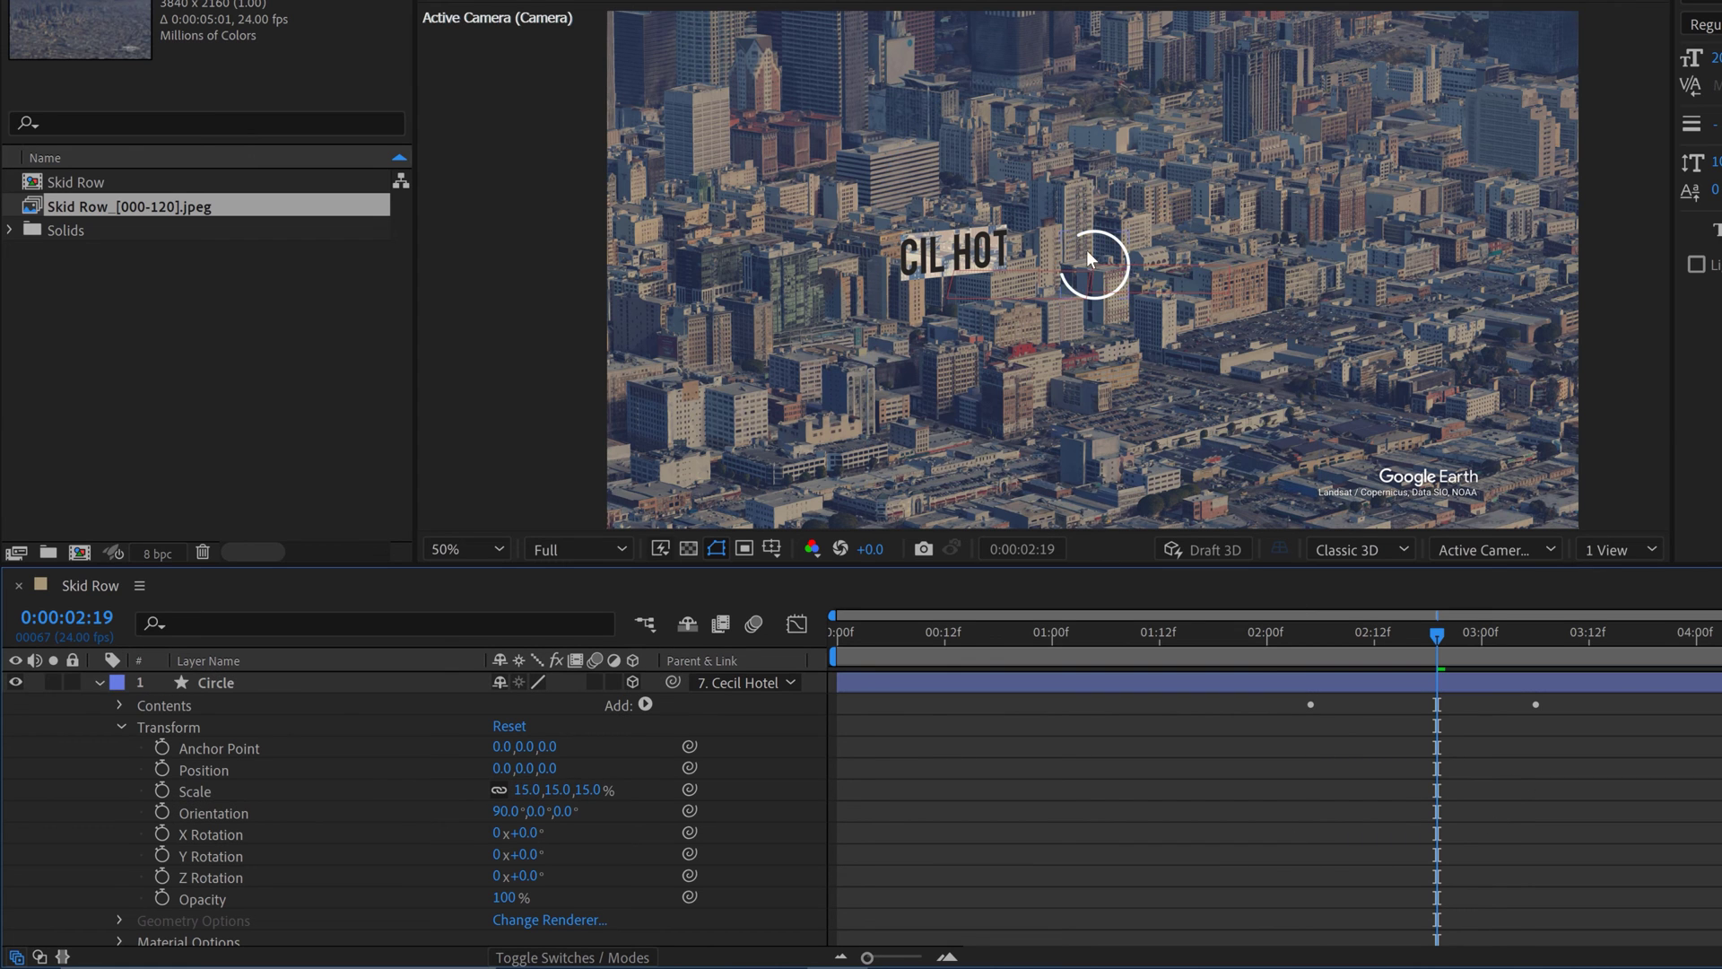
{"action": "scroll", "coordinate": [1085, 249], "scroll_direction": "up", "scroll_amount": 4}
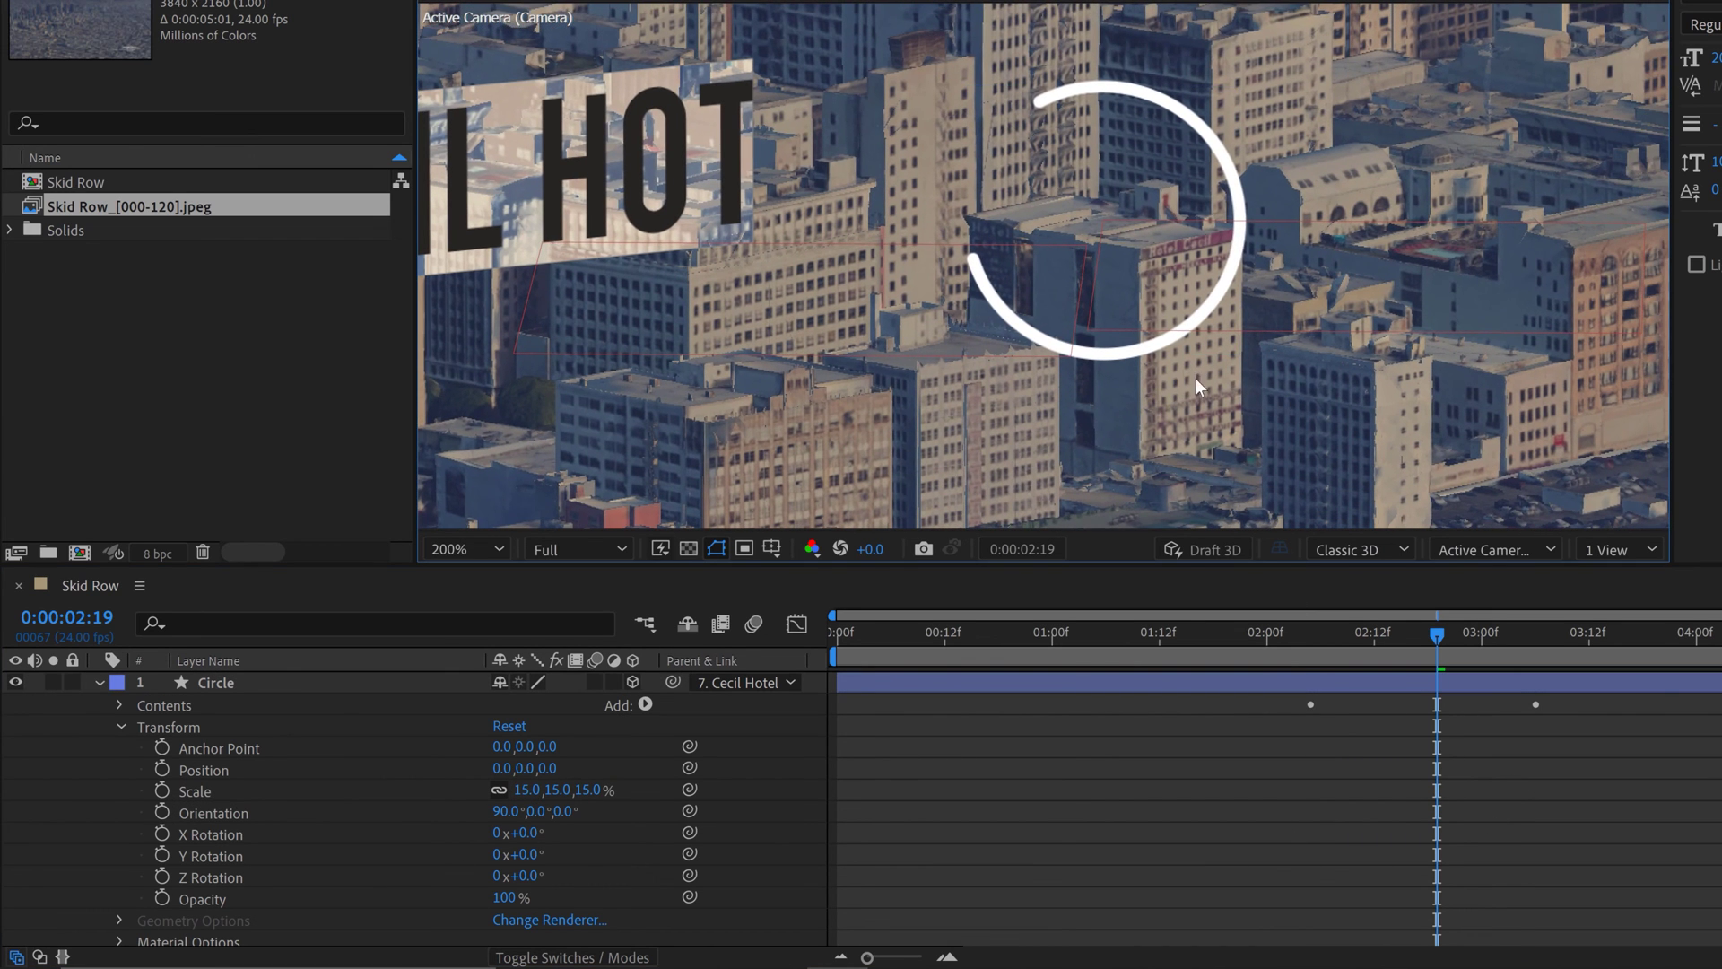
{"action": "key", "text": "comma"}
{"action": "scroll", "coordinate": [1490, 775], "scroll_direction": "down", "scroll_amount": 1}
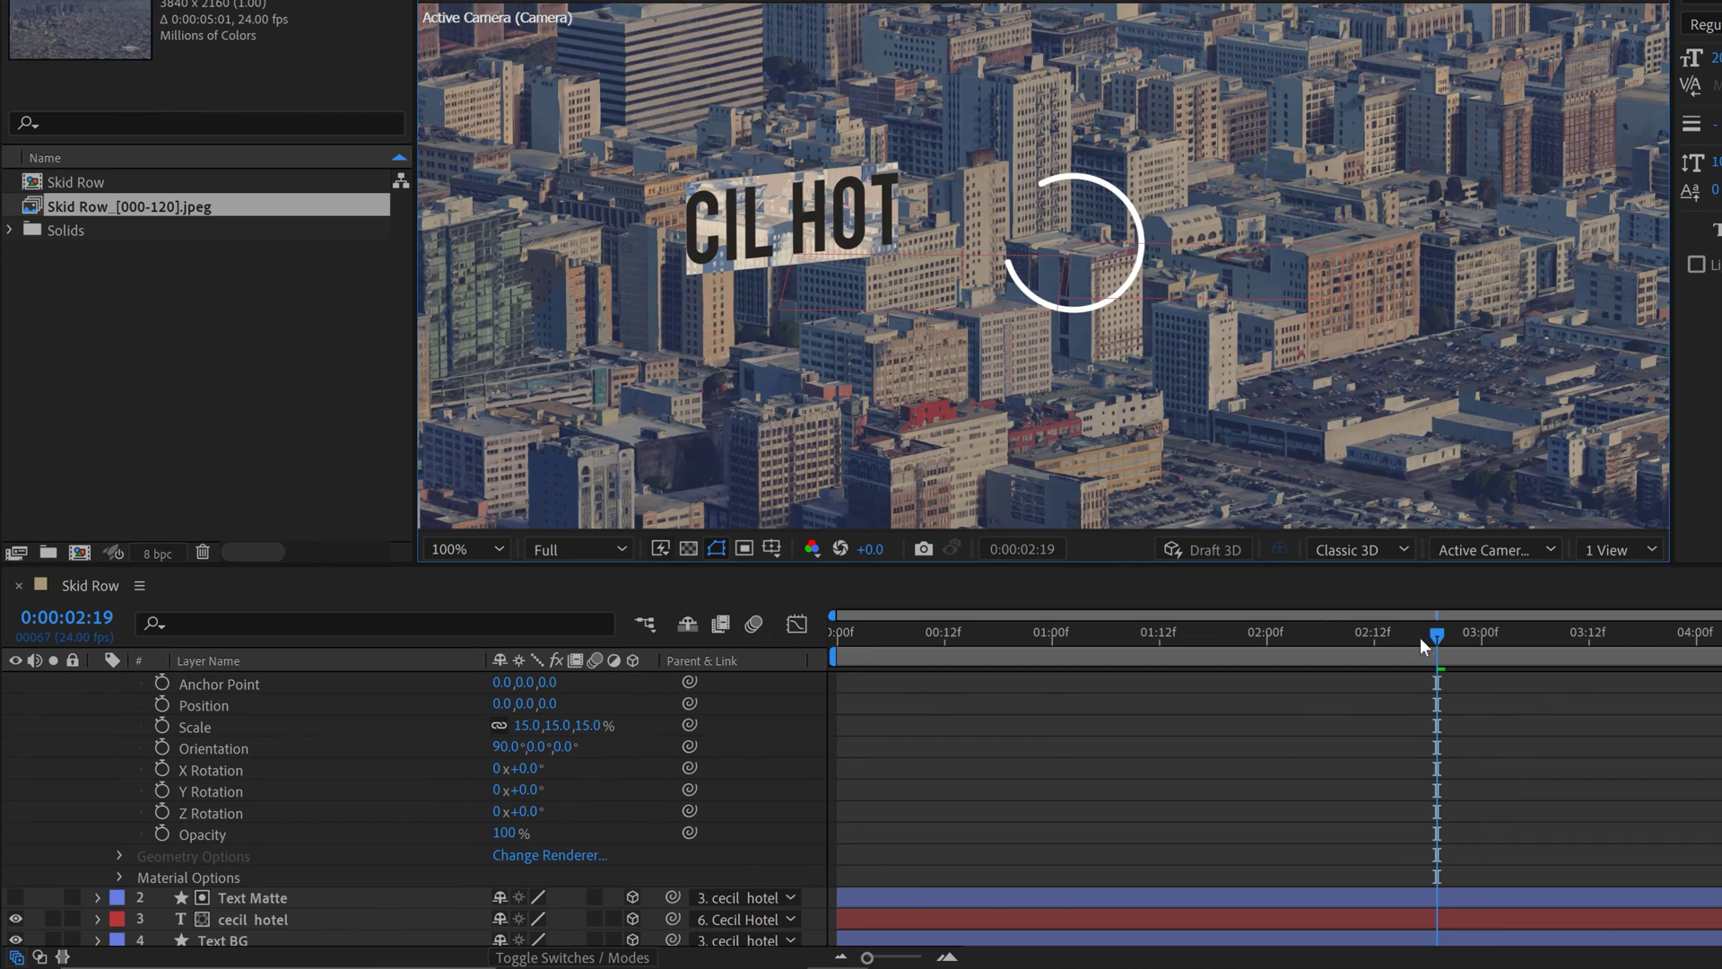
{"action": "left_click_drag", "start_coordinate": [1421, 639], "coordinate": [1285, 654]}
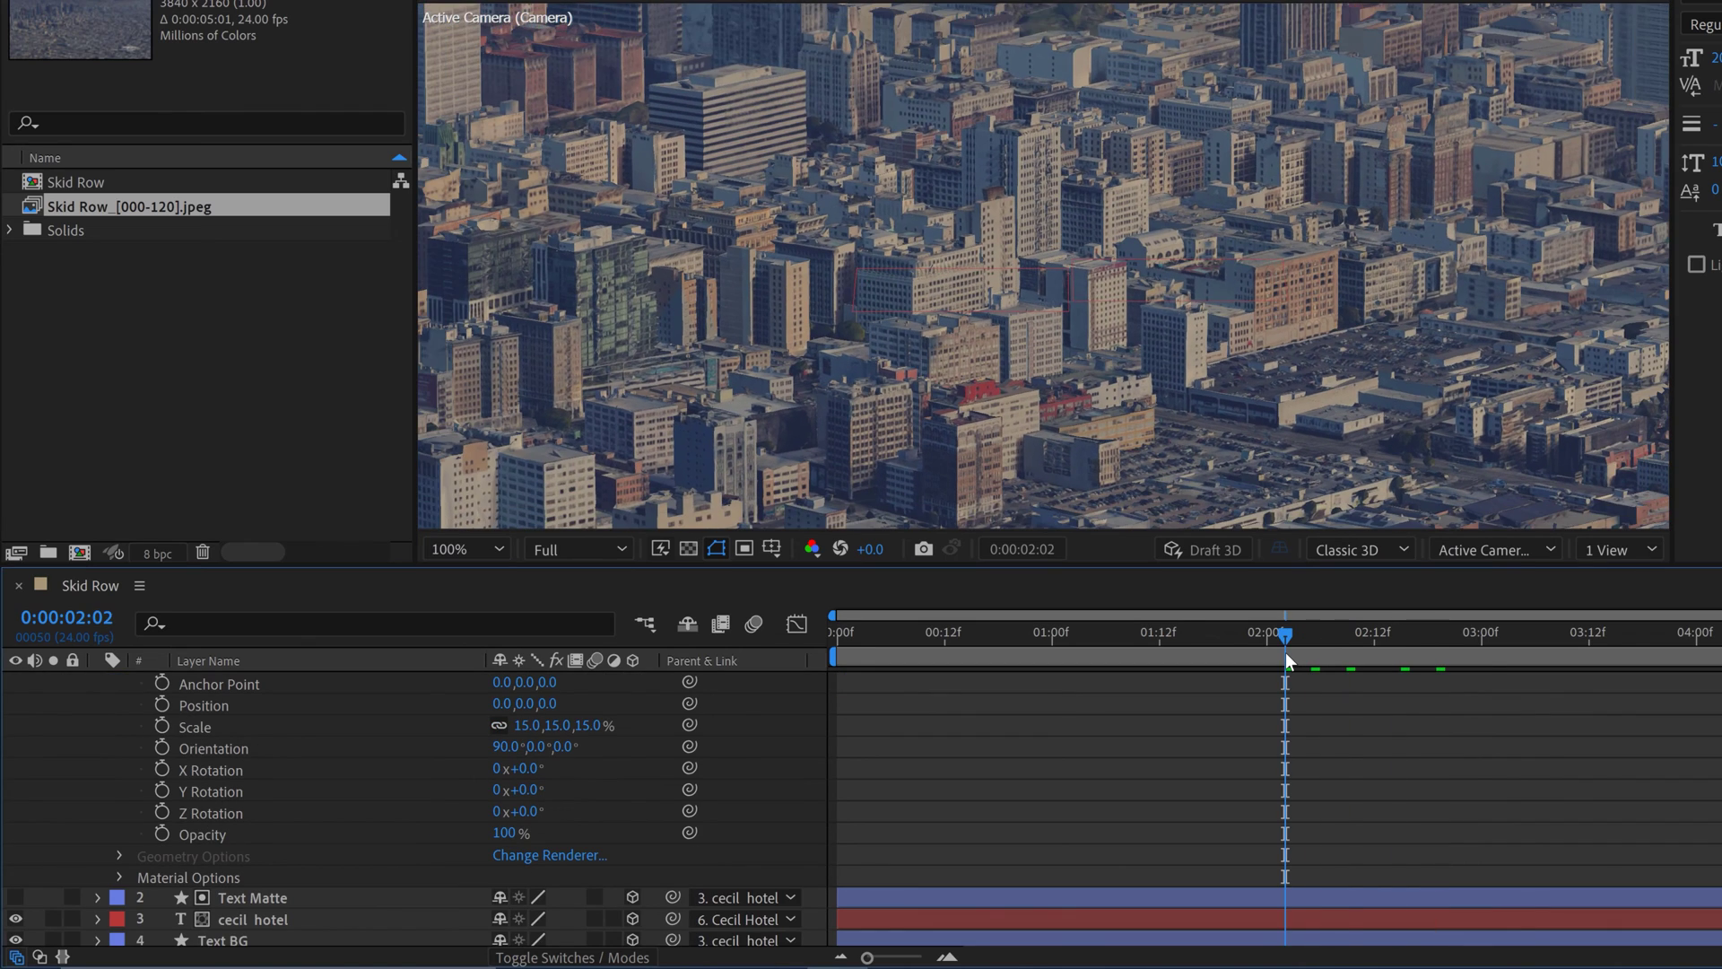
{"action": "key", "text": "space"}
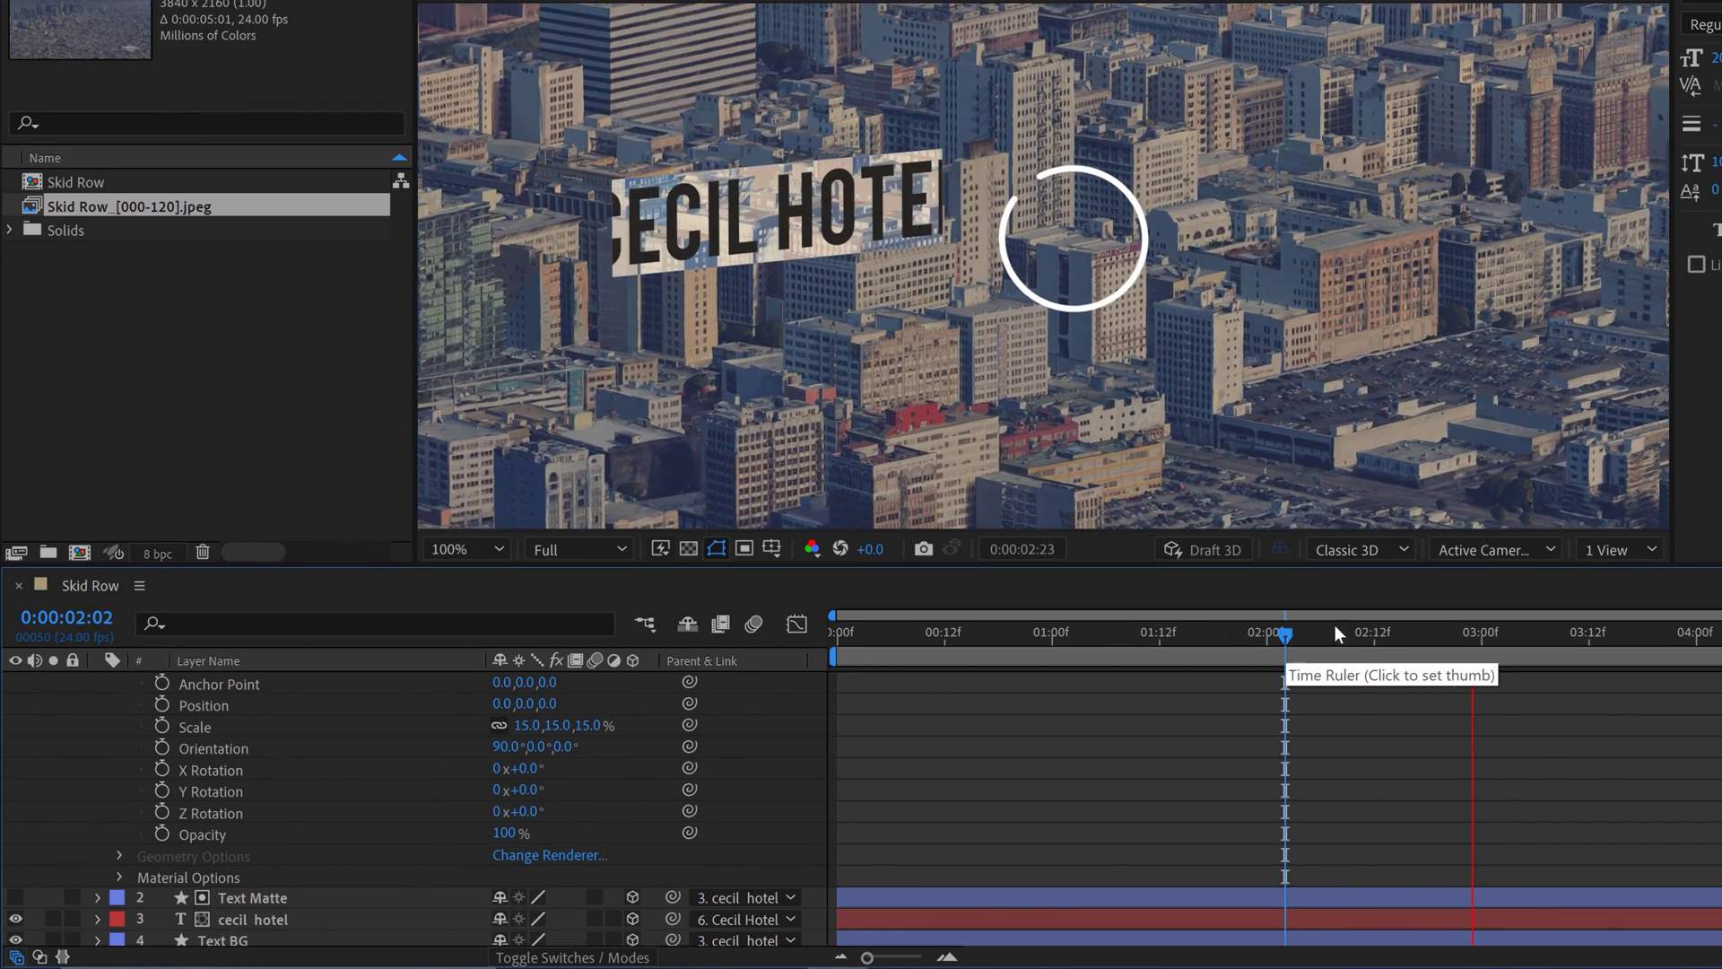
{"action": "key", "text": "space"}
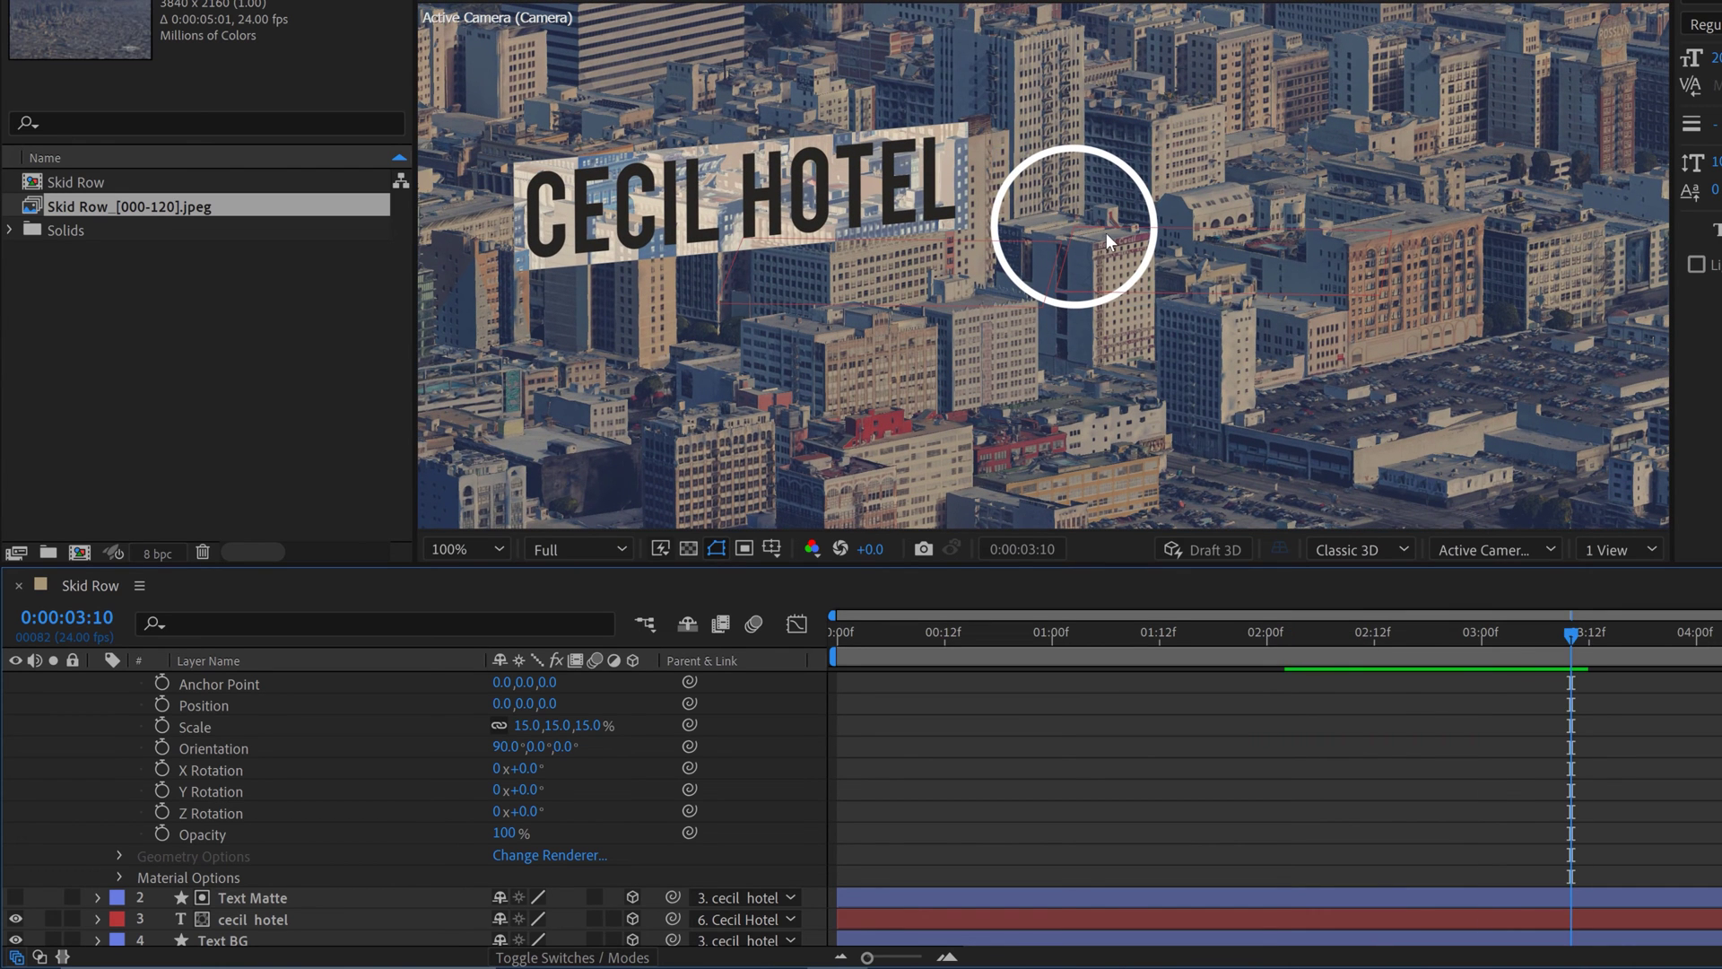
Shift the Circle down over the hotel building to a Position of about 2, 0, 17
{"action": "scroll", "coordinate": [207, 739], "scroll_direction": "up", "scroll_amount": 2}
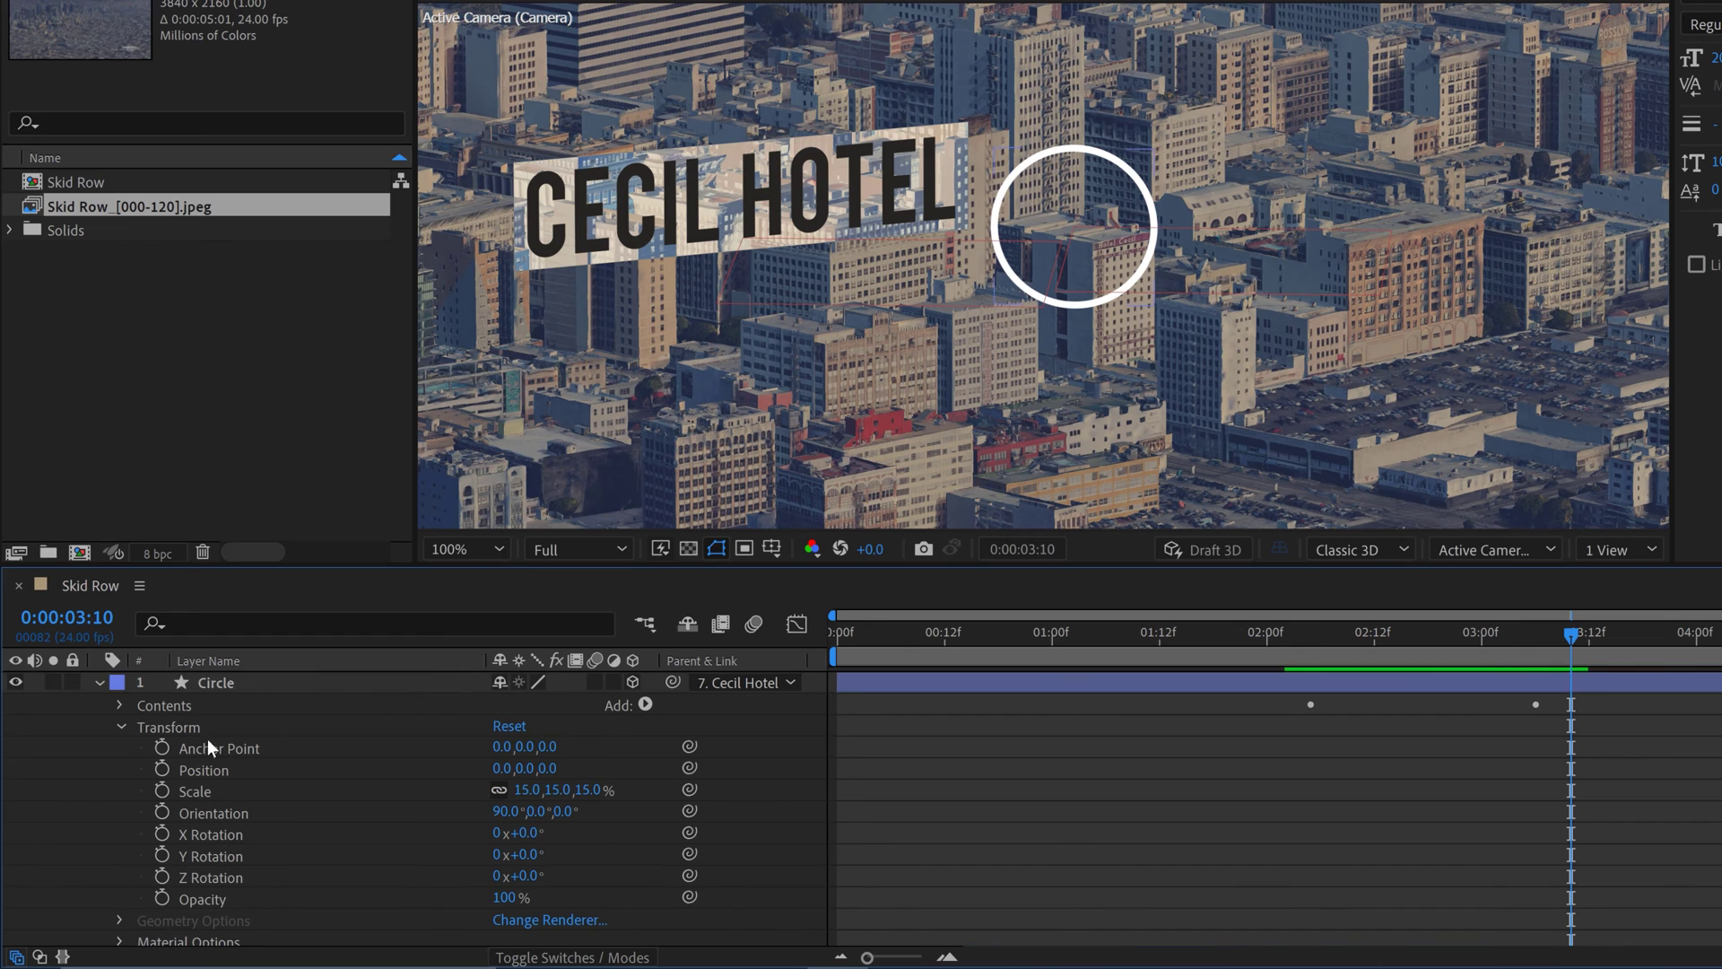
{"action": "left_click", "coordinate": [218, 682]}
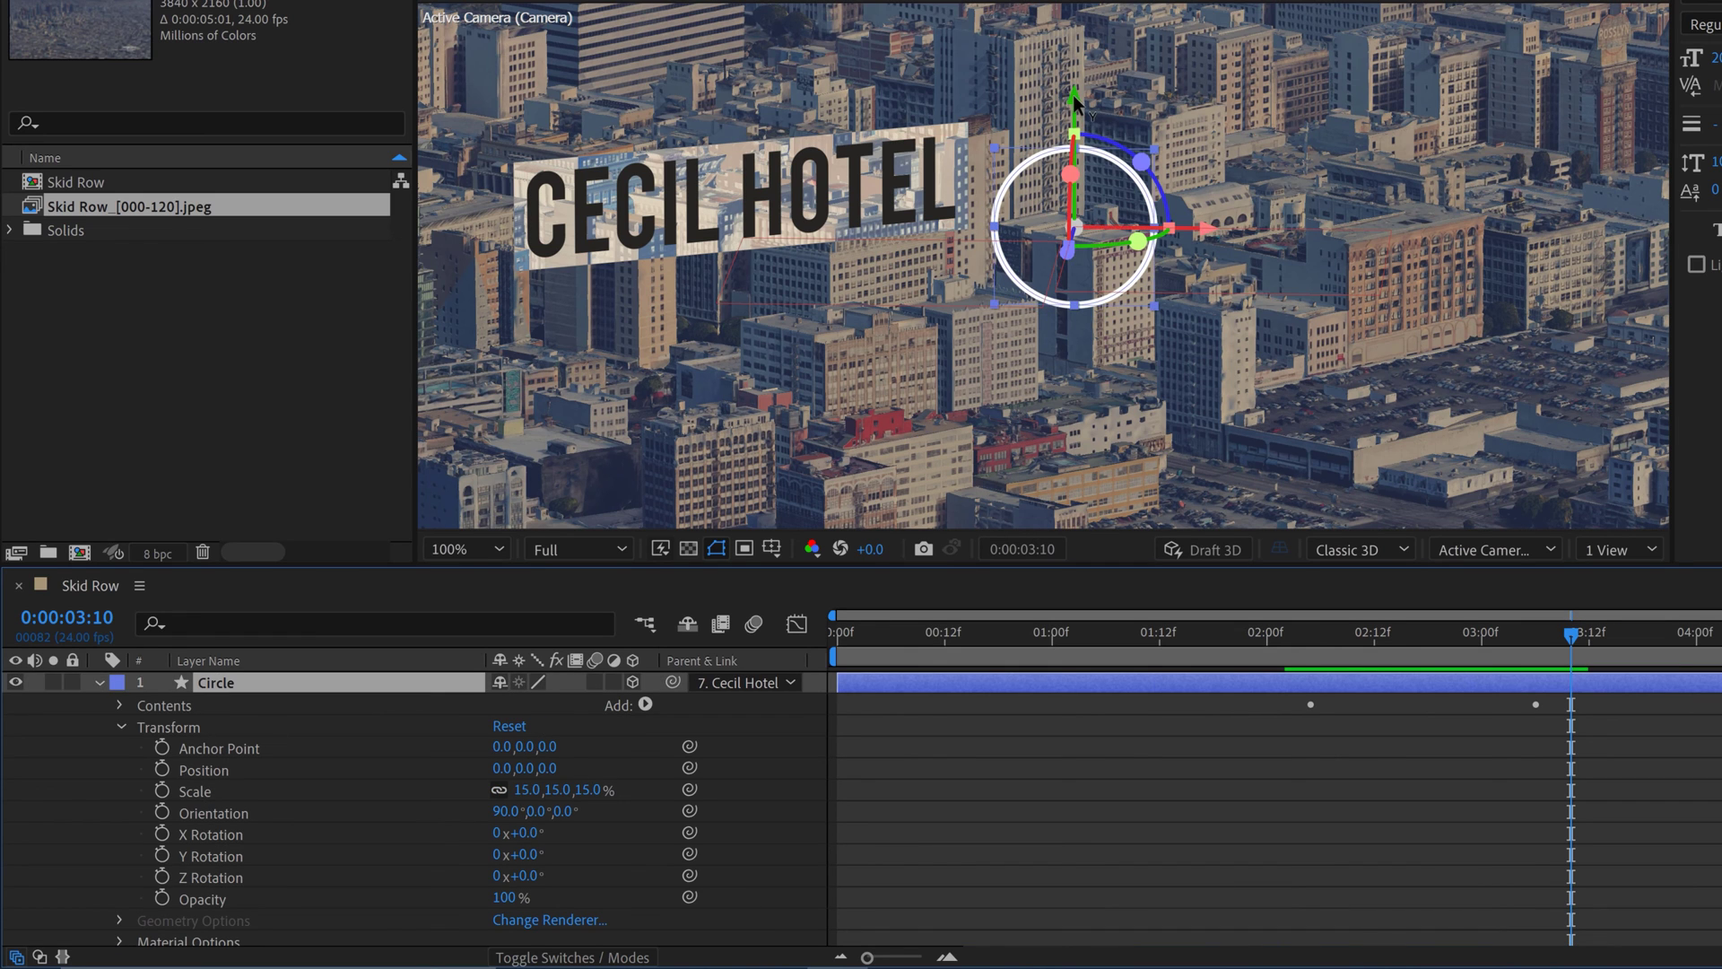
{"action": "left_click_drag", "start_coordinate": [1073, 95], "coordinate": [1074, 100]}
{"action": "mouse_move", "coordinate": [1182, 282]}
{"action": "left_mouse_down"}
{"action": "mouse_move", "coordinate": [1205, 287]}
{"action": "mouse_move", "coordinate": [1182, 287]}
{"action": "left_mouse_up"}
Set the Circle layer's blending mode to Difference
{"action": "left_click", "coordinate": [506, 958]}
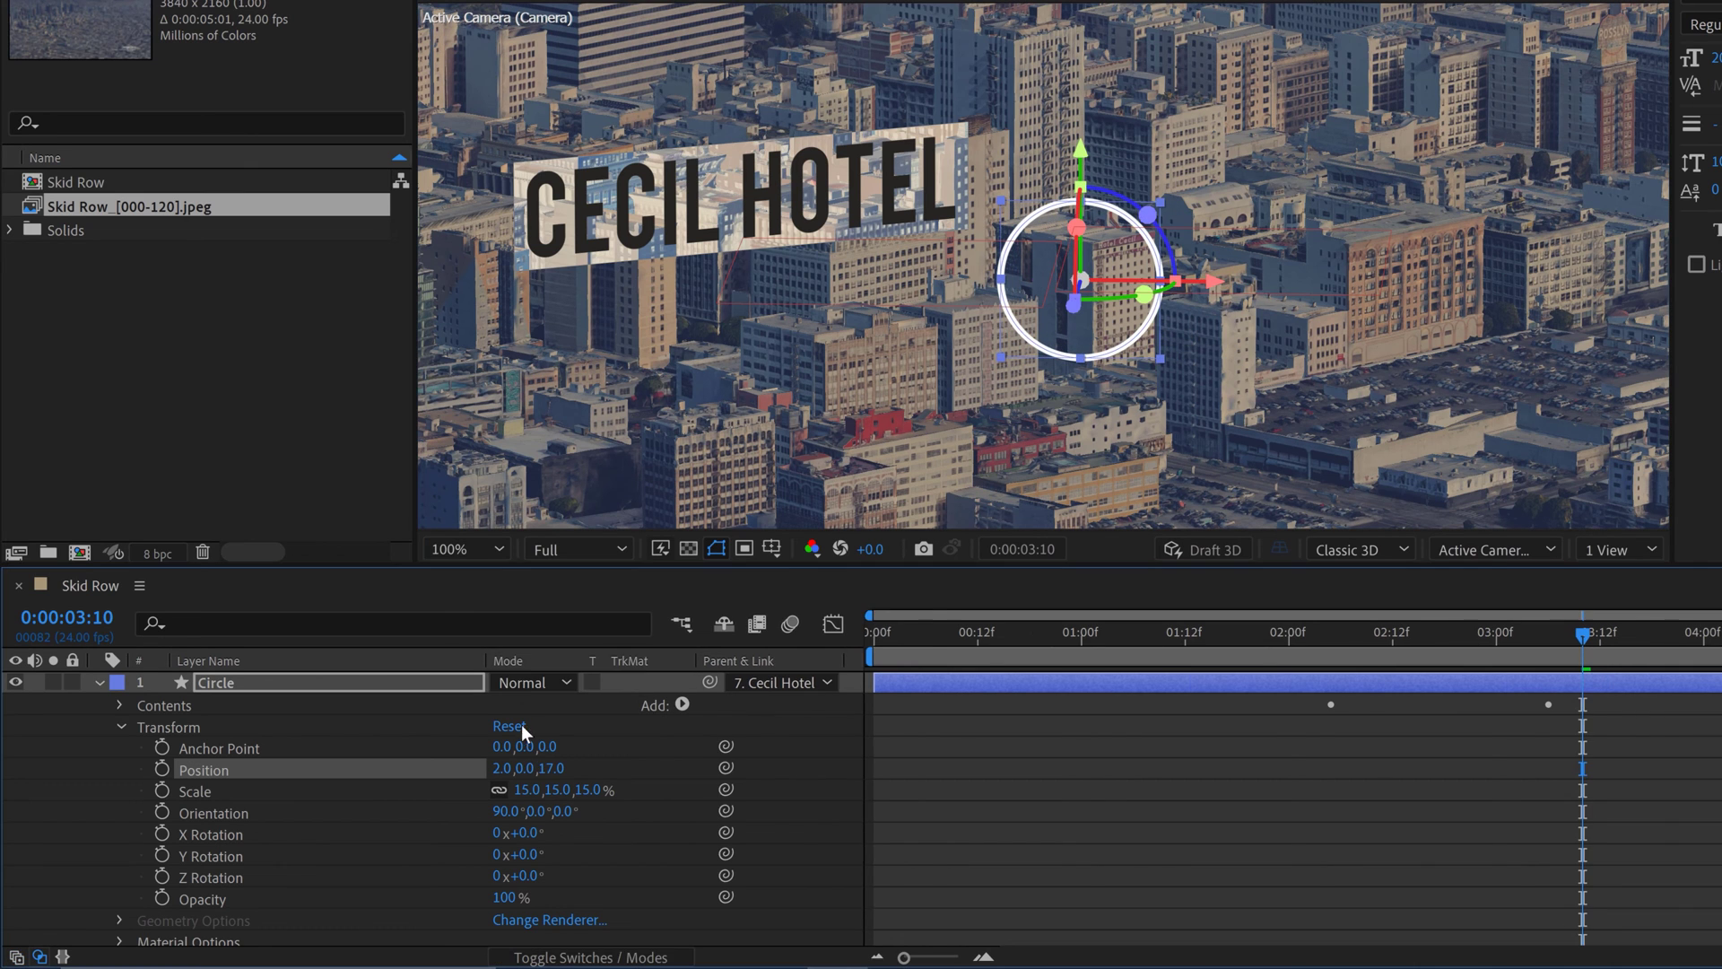
{"action": "left_click", "coordinate": [526, 678]}
{"action": "left_click", "coordinate": [578, 660]}
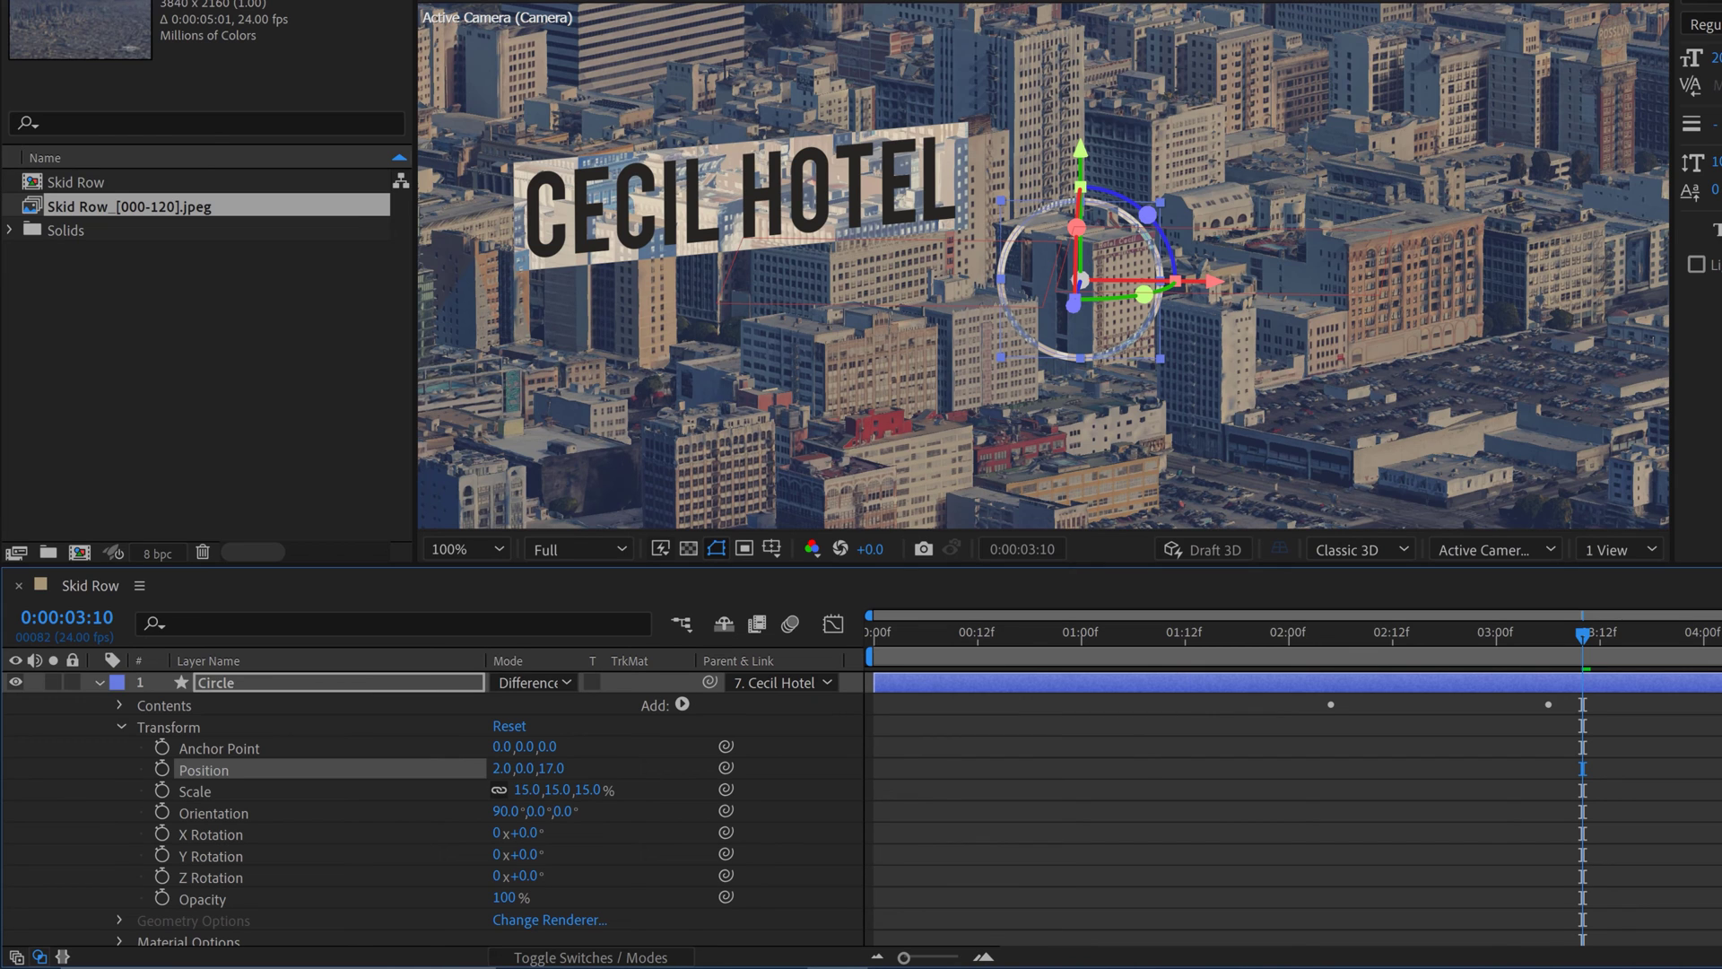
{"action": "key", "text": "Return"}
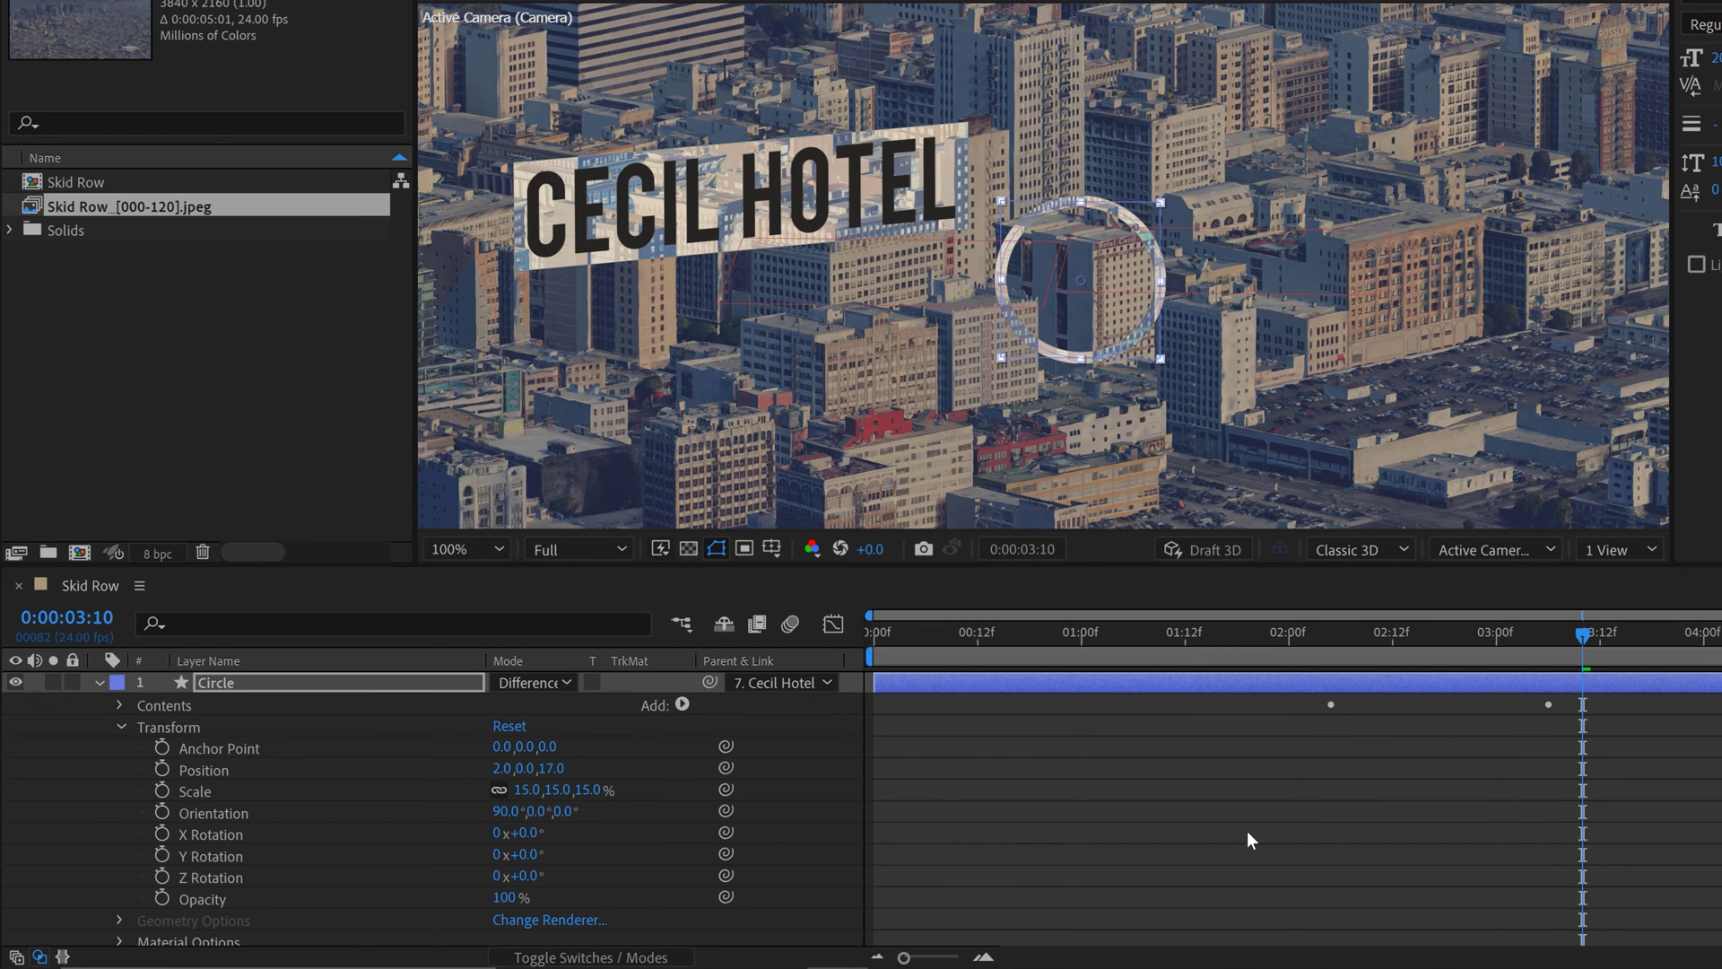
{"action": "left_click", "coordinate": [1247, 830]}
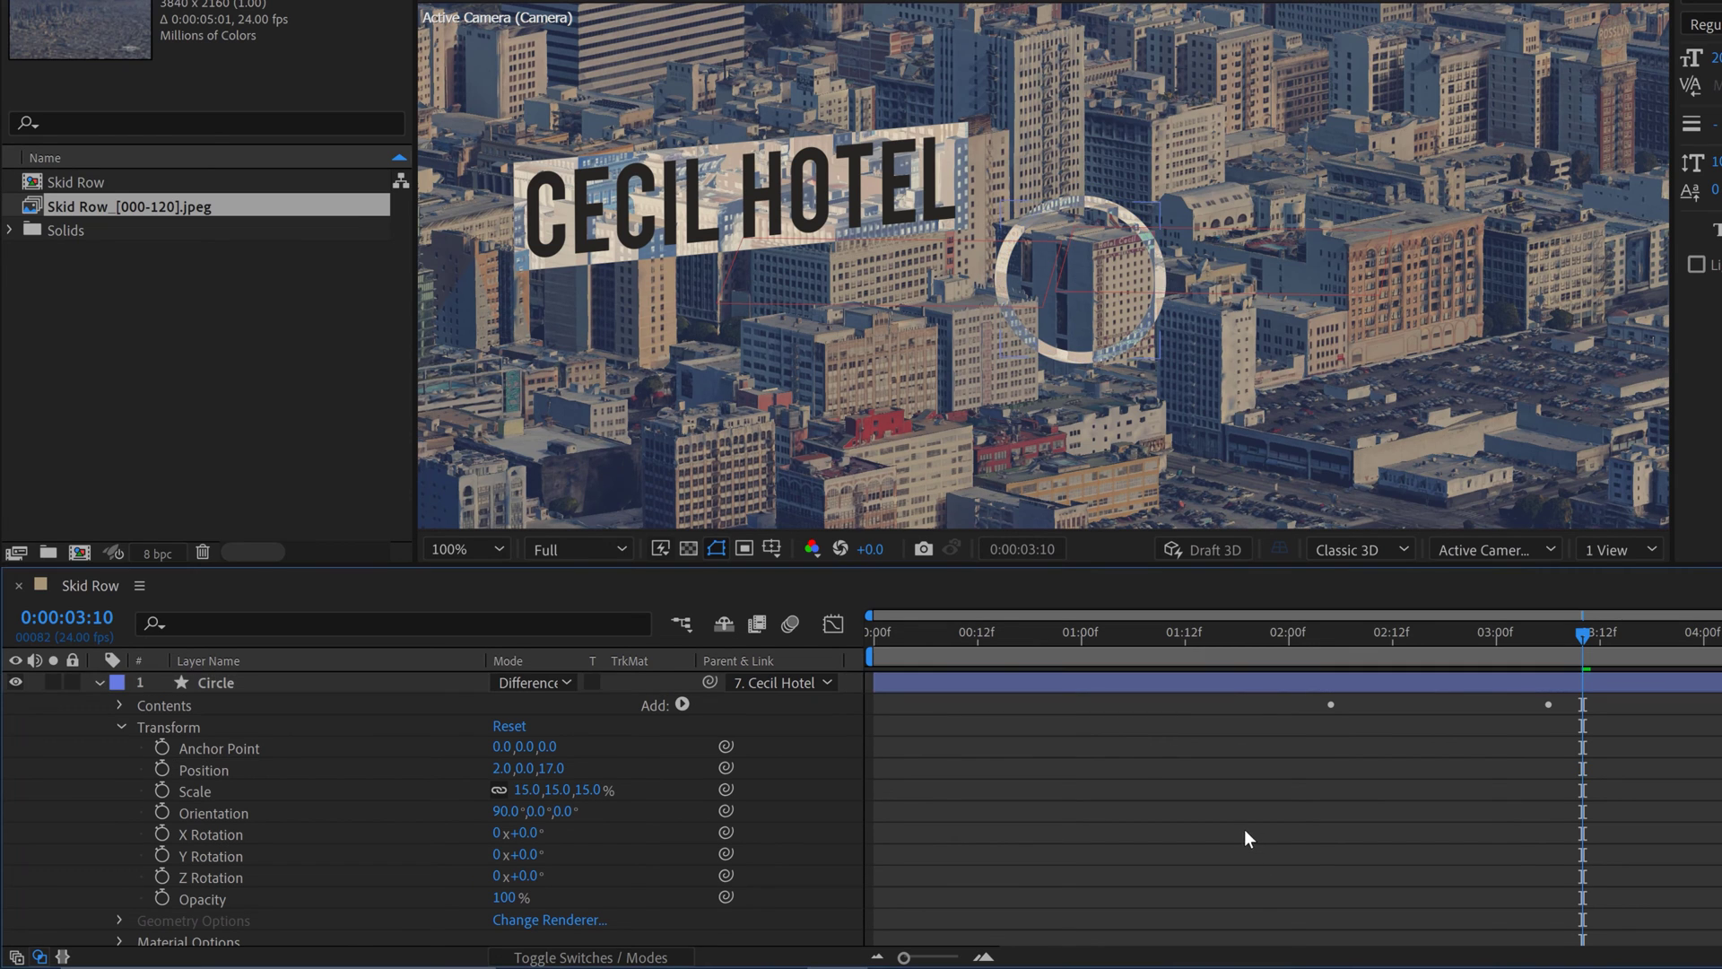
Enlarge the Circle's Ellipse Path 1 to a size of 400 × 400, trying 350 first
{"action": "left_click", "coordinate": [120, 705]}
{"action": "left_click", "coordinate": [141, 726]}
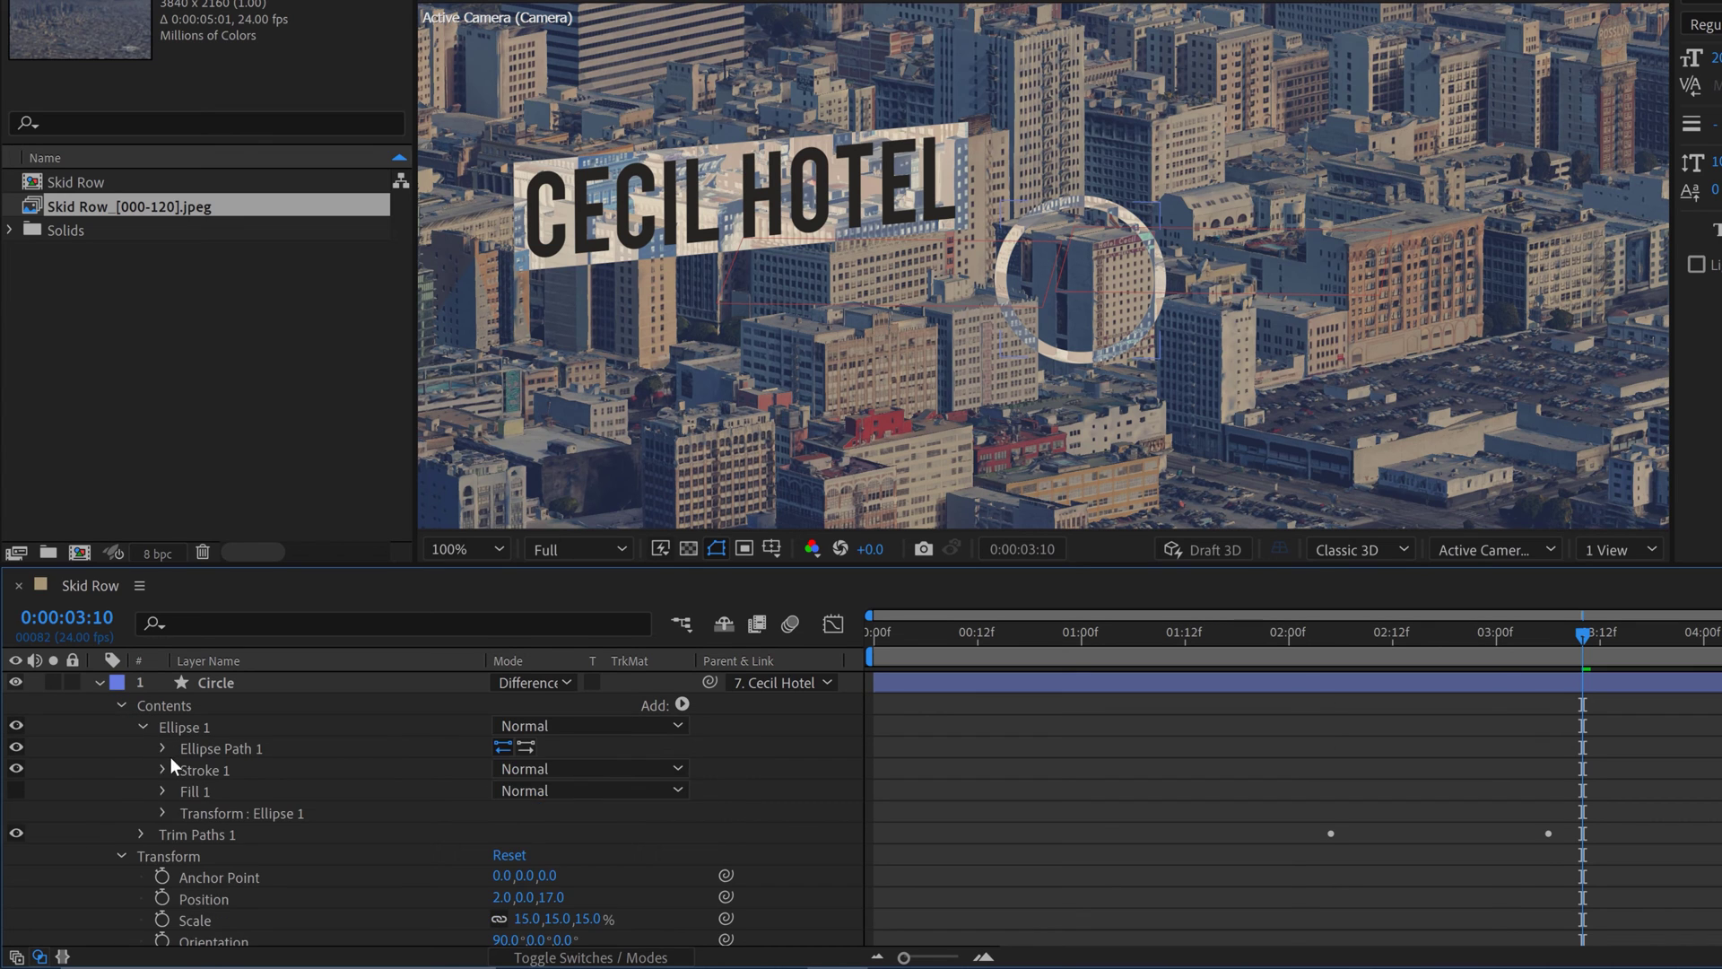
{"action": "left_click", "coordinate": [164, 747]}
{"action": "left_click", "coordinate": [531, 768]}
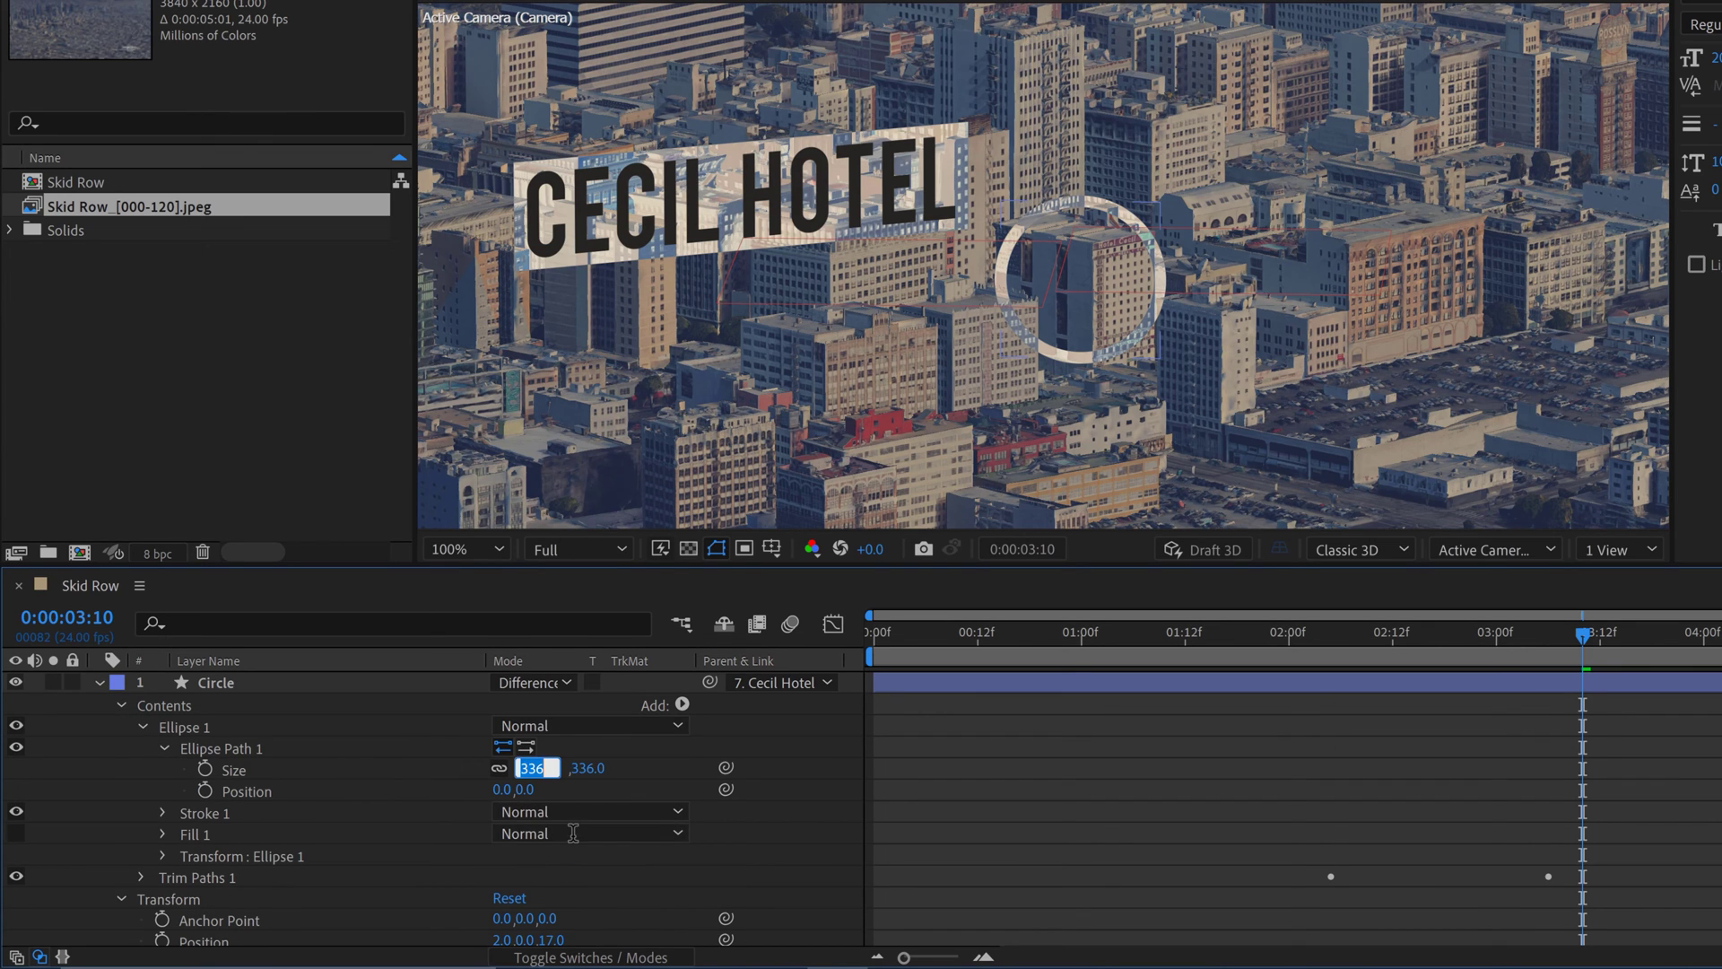
{"action": "type", "text": "350"}
{"action": "key", "text": "Return"}
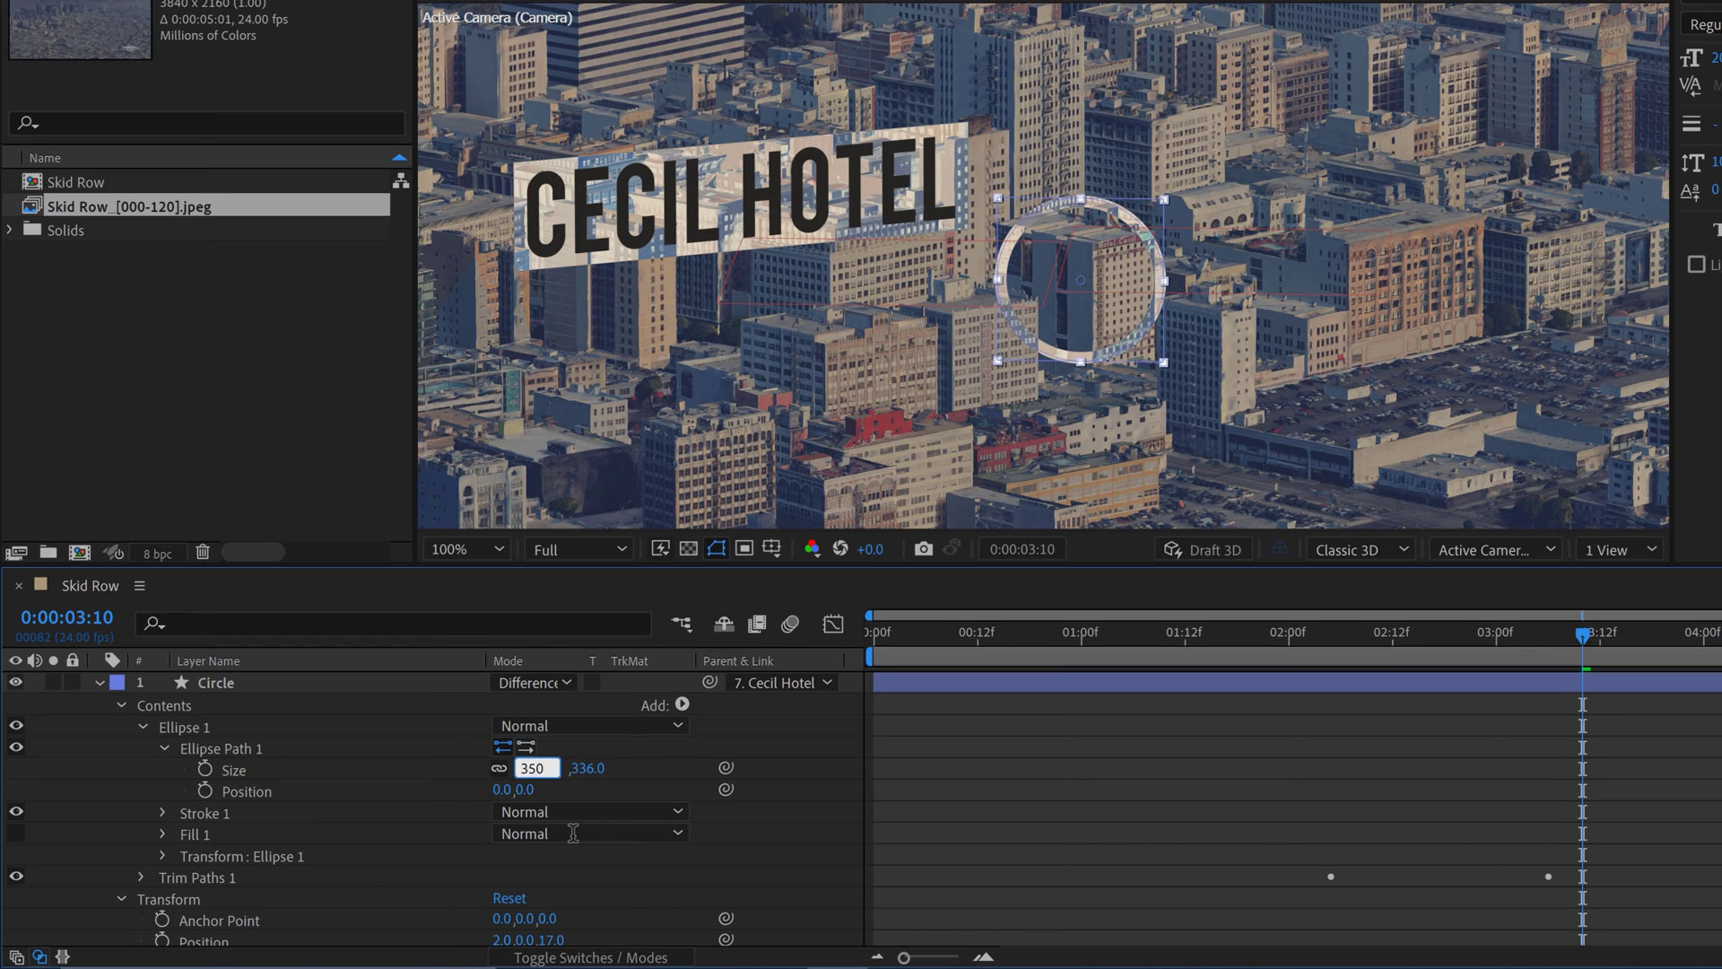
{"action": "left_click", "coordinate": [535, 769]}
{"action": "type", "text": "4"}
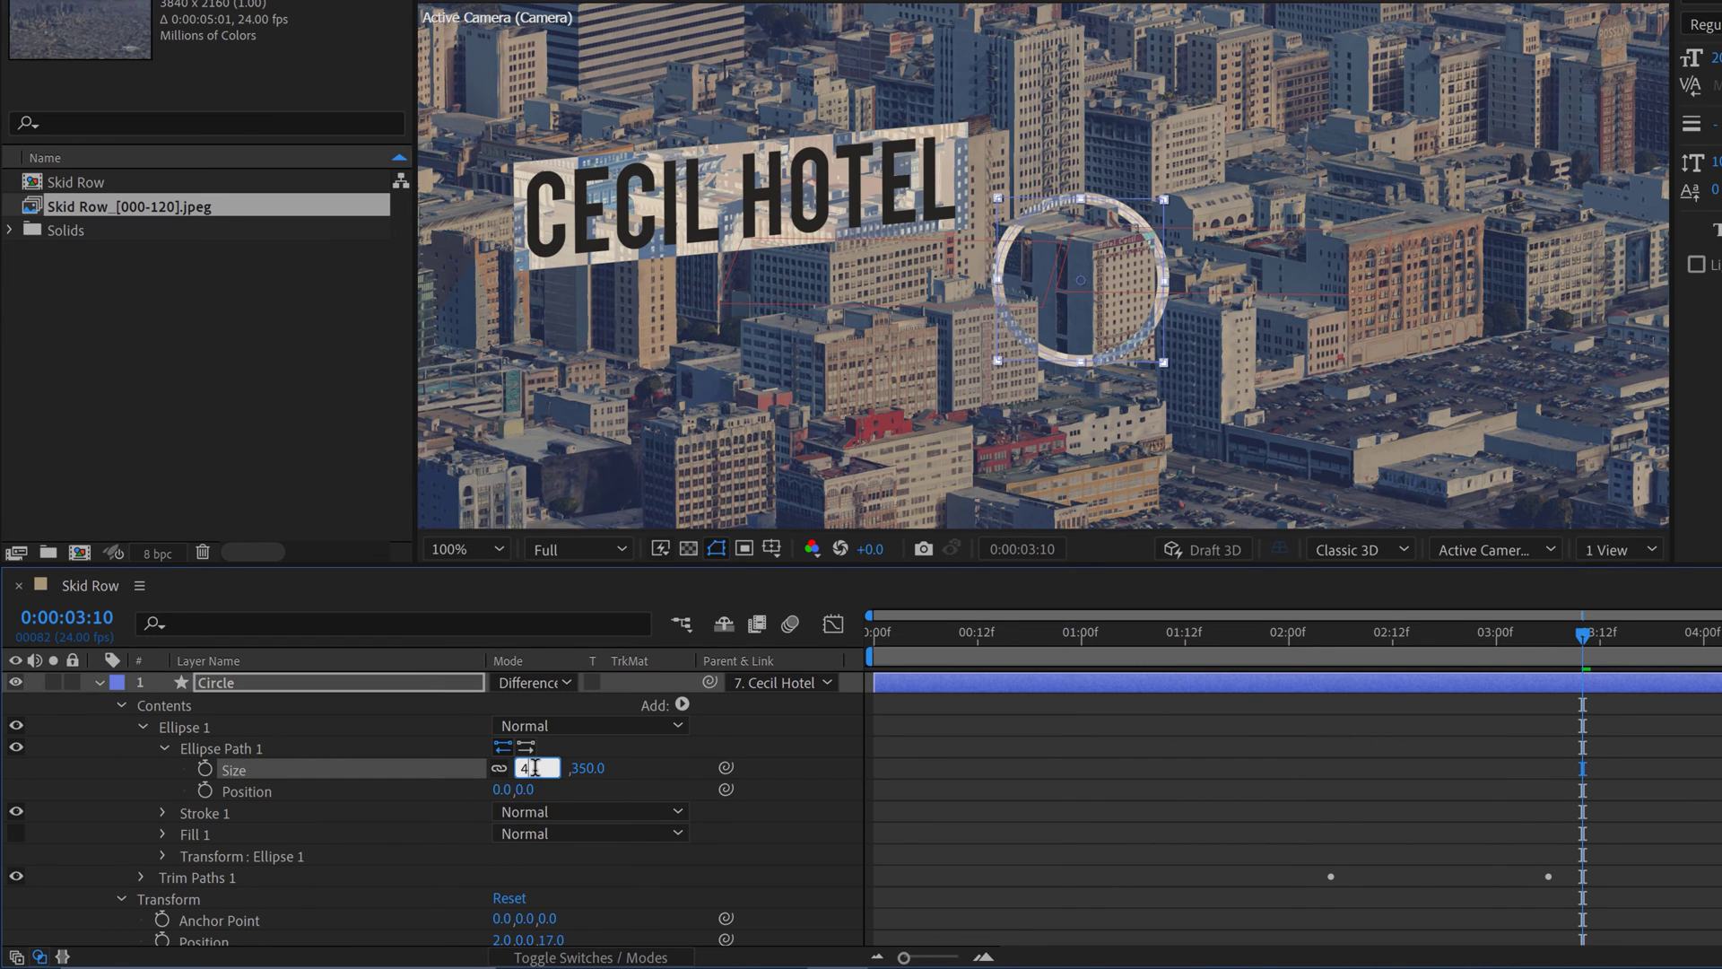
{"action": "type", "text": "00"}
{"action": "key", "text": "Return"}
{"action": "scroll", "coordinate": [1100, 433], "scroll_direction": "down", "scroll_amount": 2}
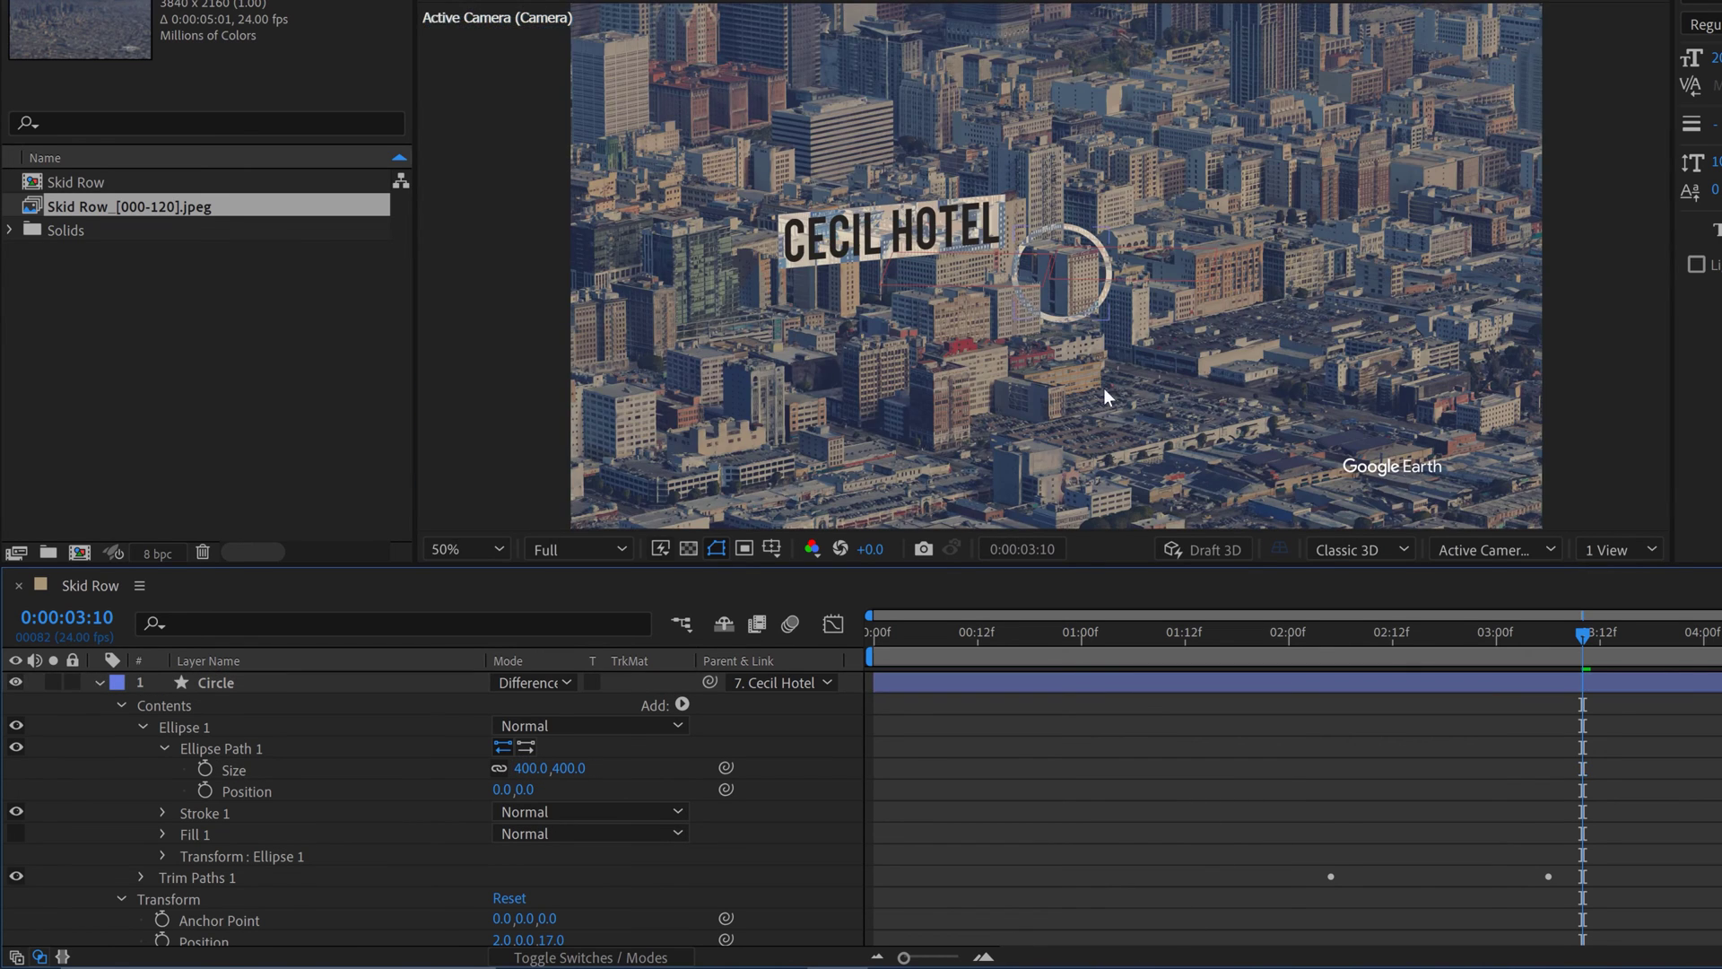
At 0:00:02:08, add the text "skid row" over the city near the middle of the composition
{"action": "left_click_drag", "start_coordinate": [1515, 651], "coordinate": [1360, 645]}
{"action": "left_click", "coordinate": [99, 683]}
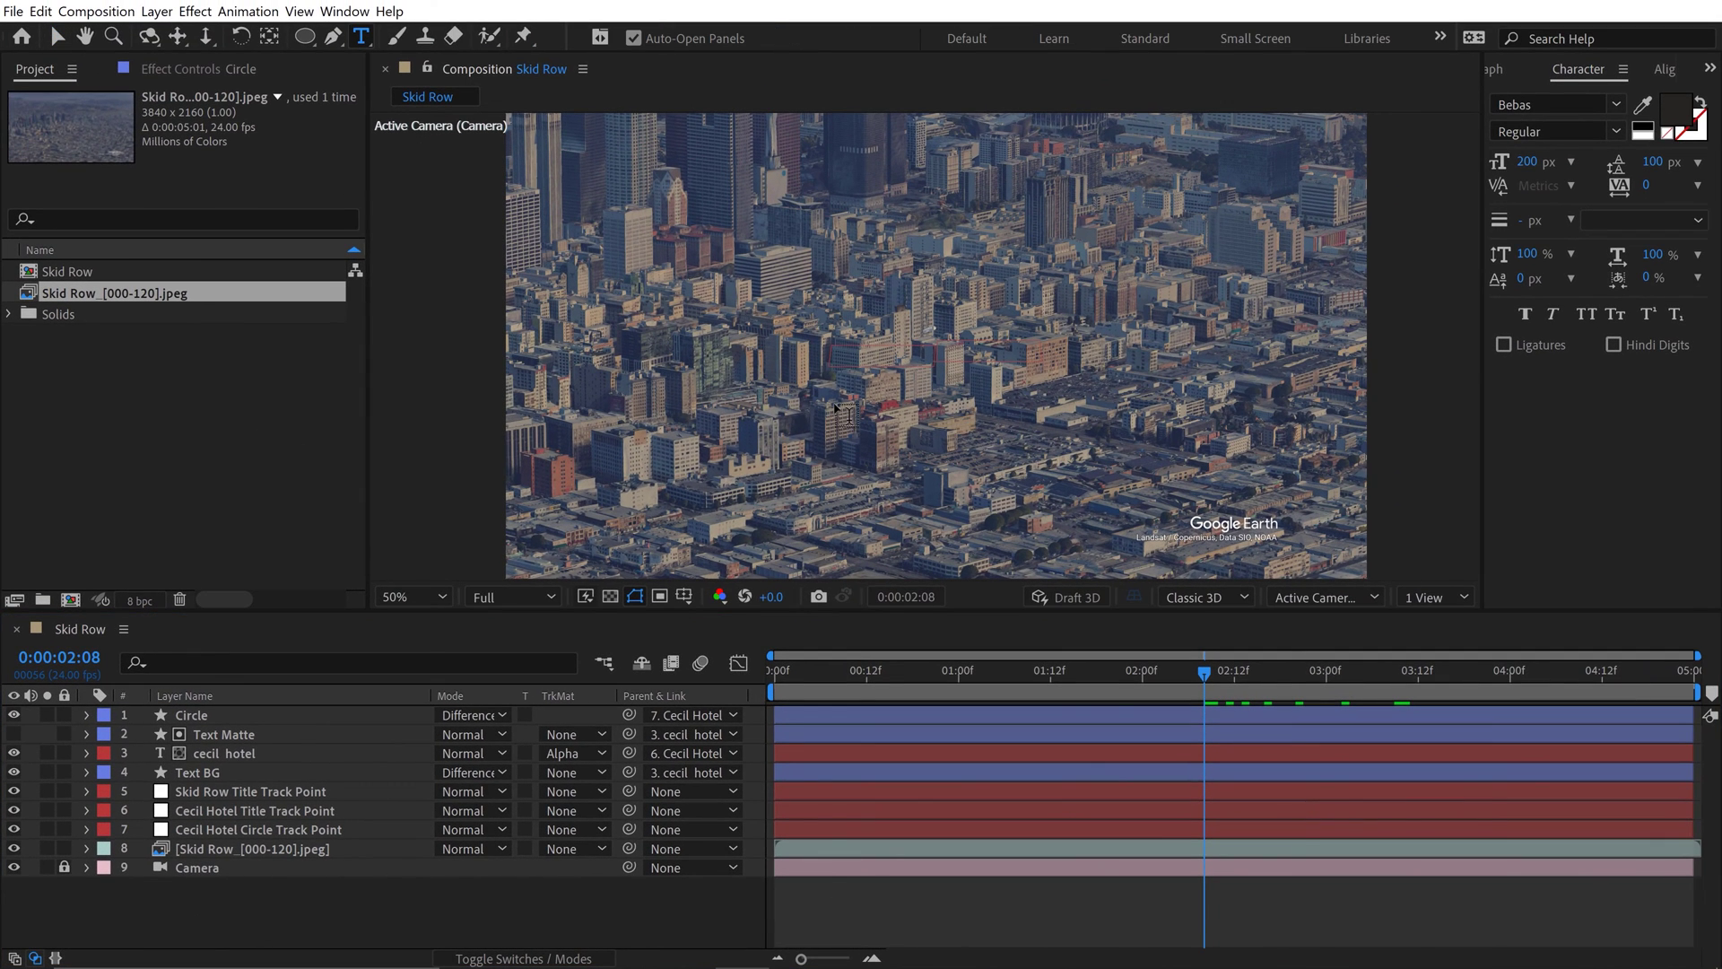
{"action": "left_click", "coordinate": [834, 408]}
{"action": "type", "text": "skid"}
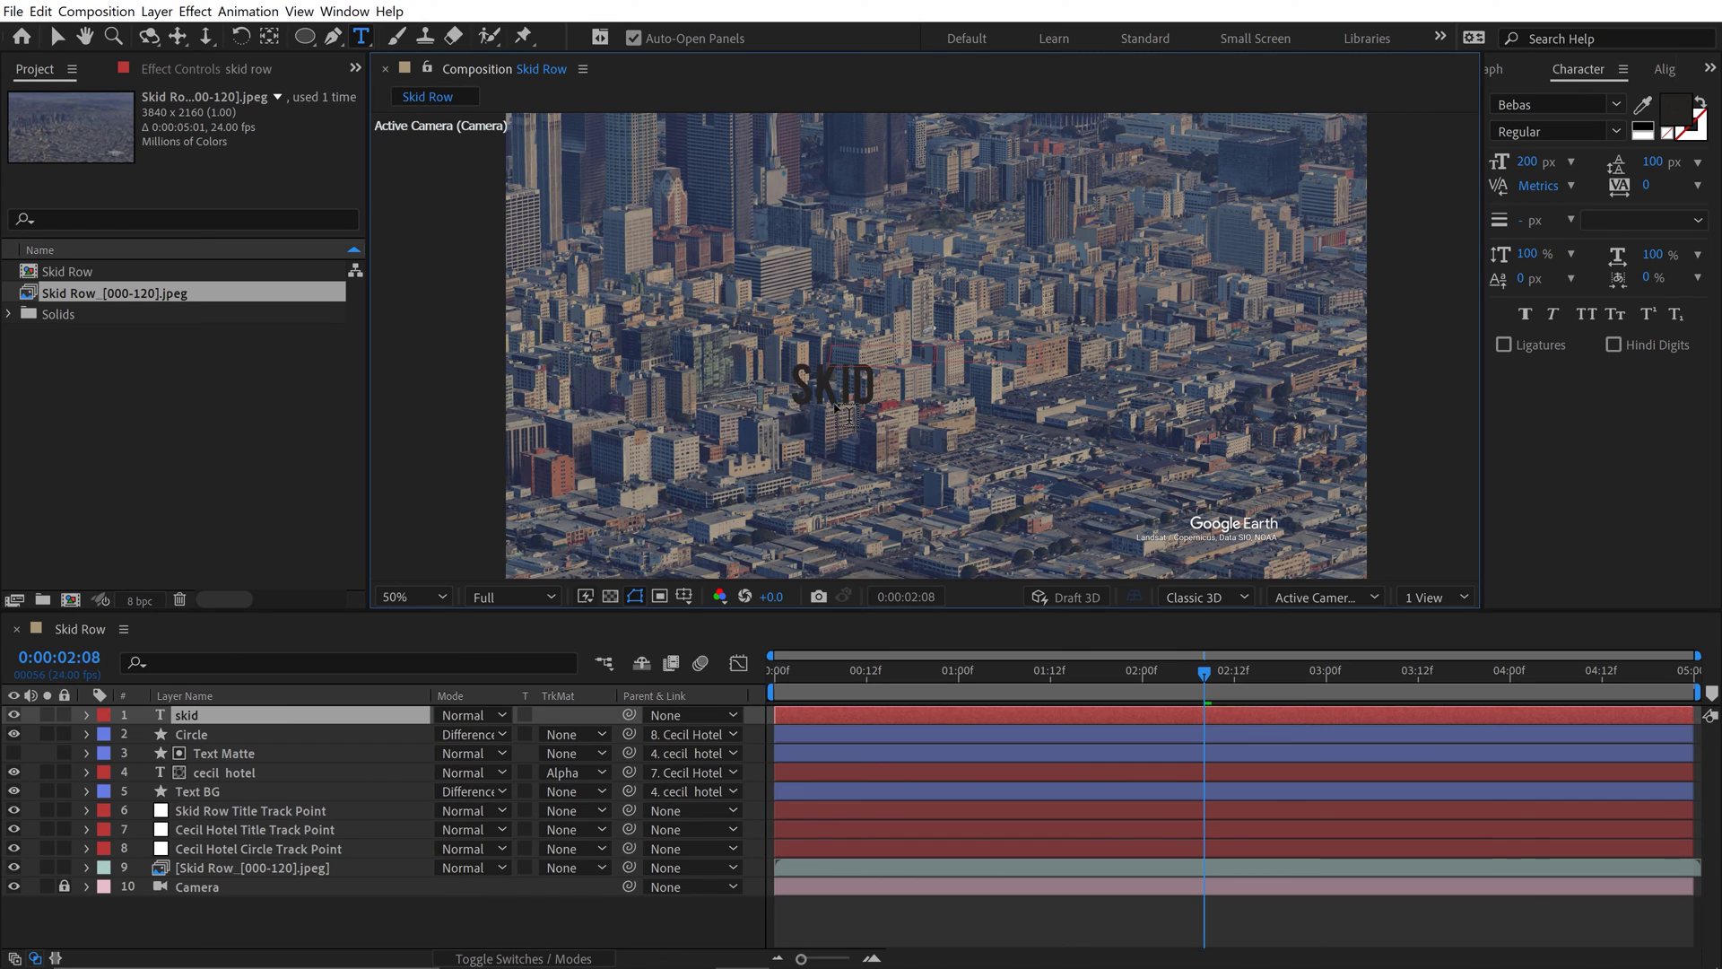
{"action": "type", "text": " row"}
Draw a rectangle with a solid white fill and no stroke that covers the skid row text
{"action": "left_click", "coordinate": [305, 38]}
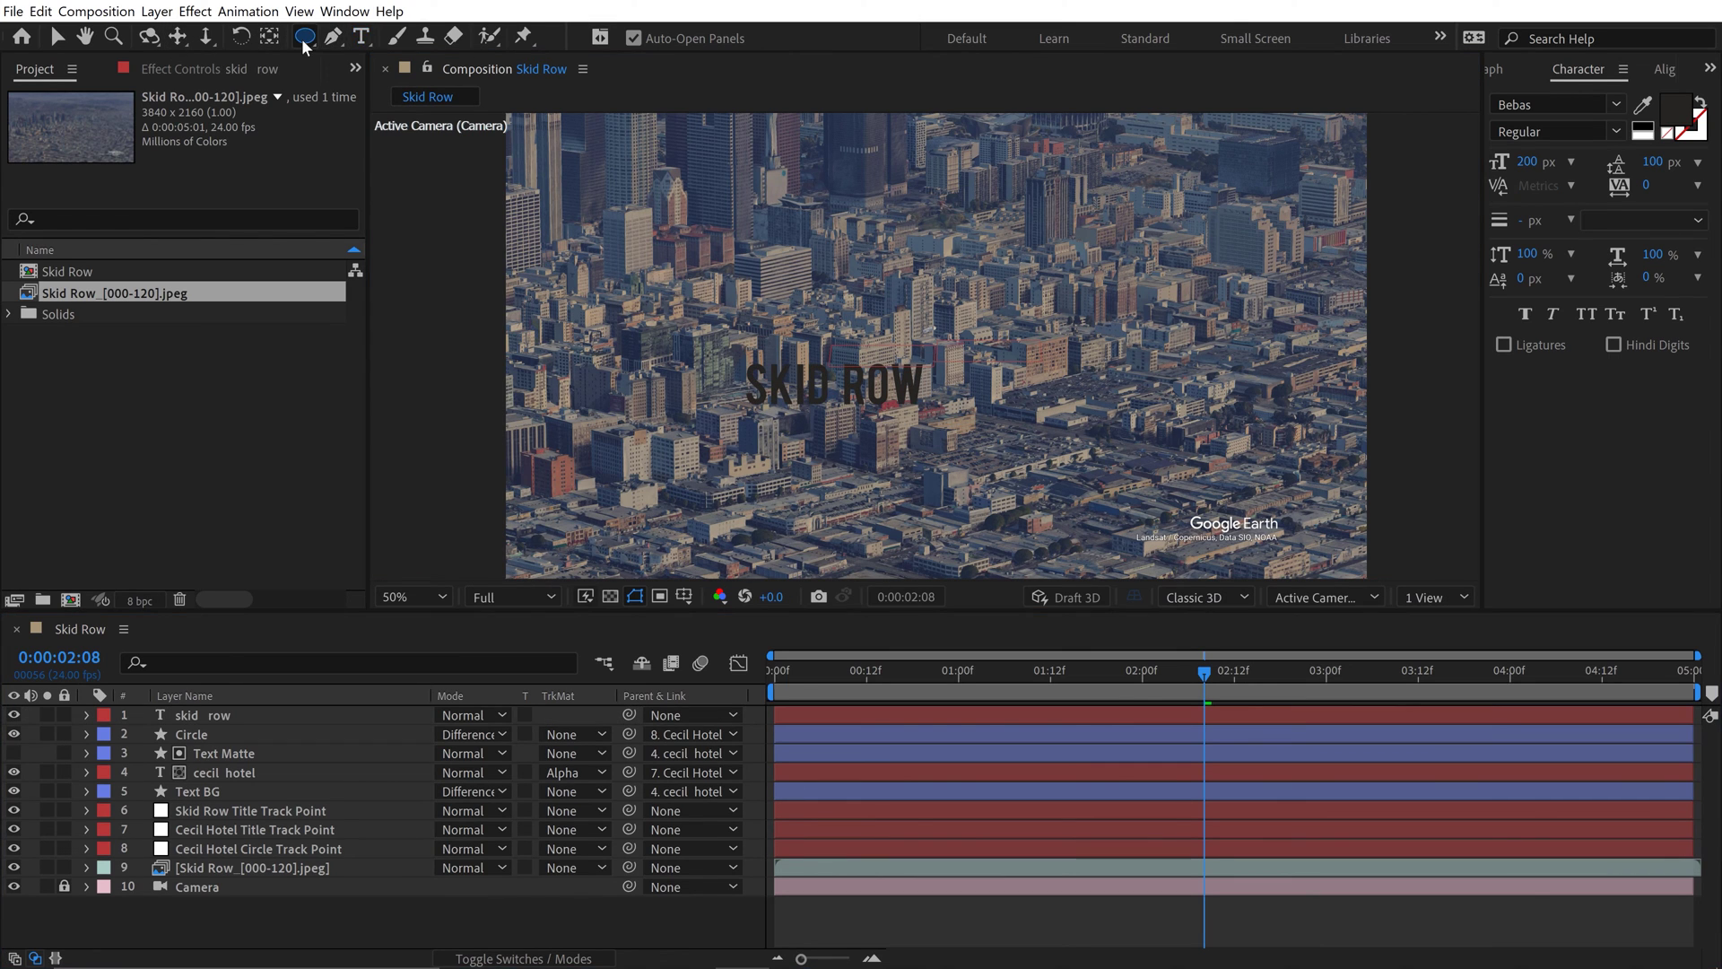
{"action": "left_click_drag", "start_coordinate": [305, 37], "coordinate": [372, 51]}
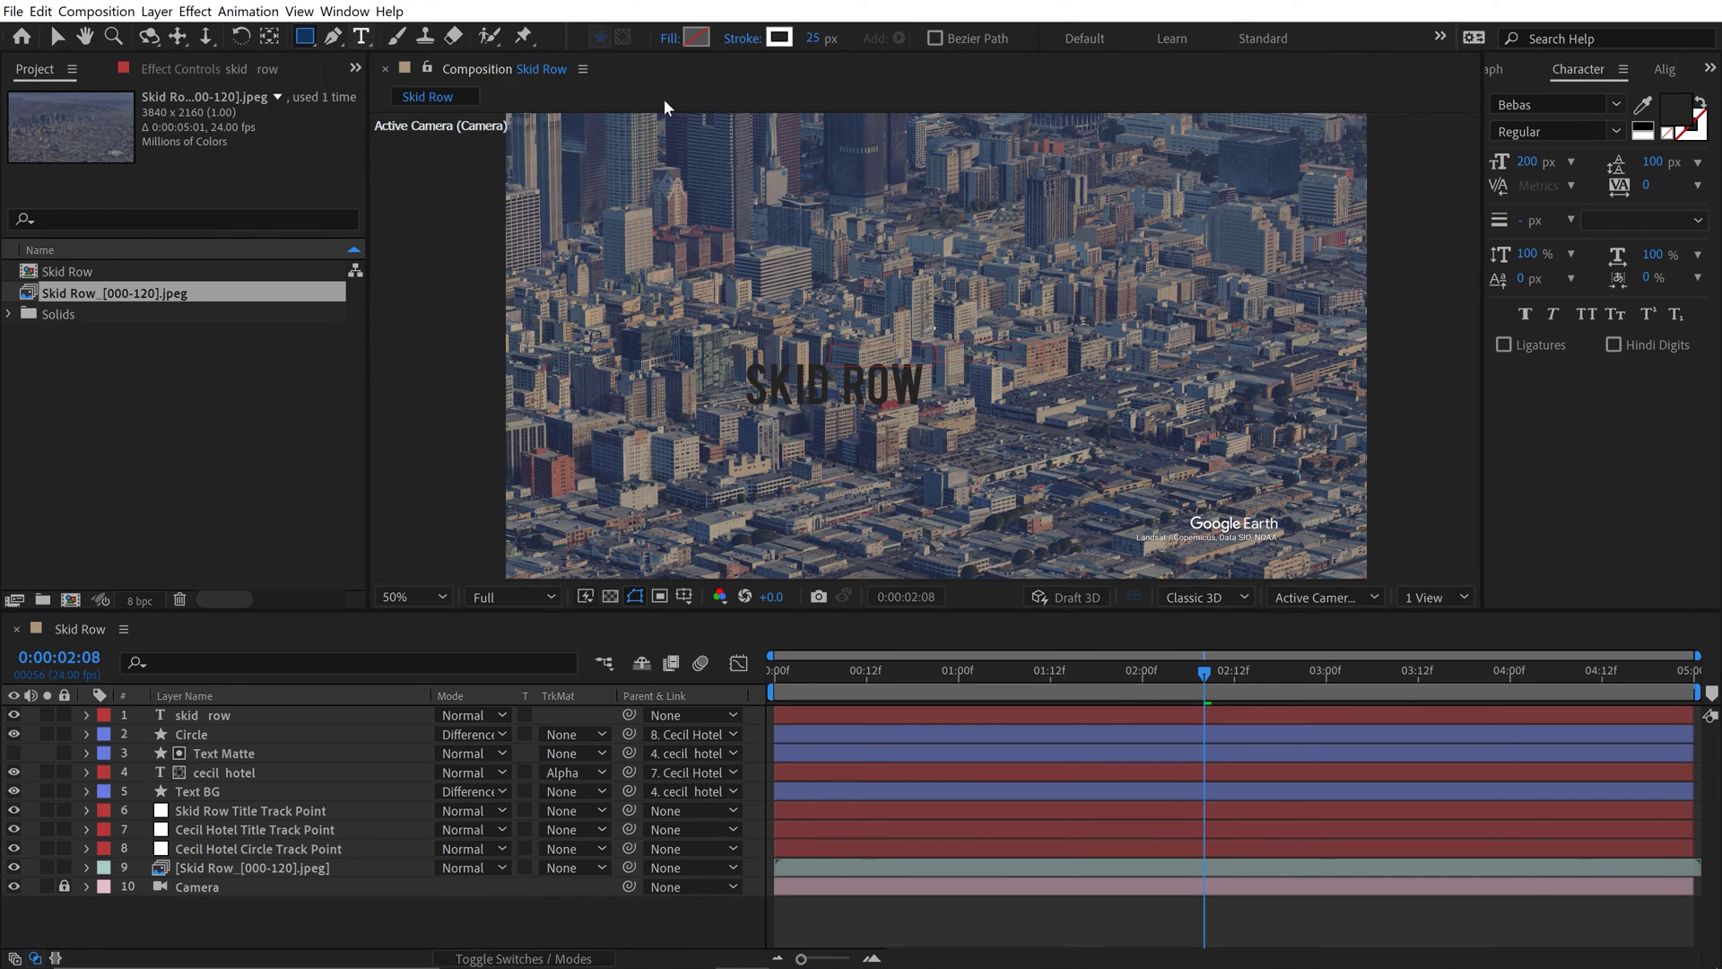
{"action": "left_click", "coordinate": [671, 38]}
{"action": "left_click", "coordinate": [774, 432]}
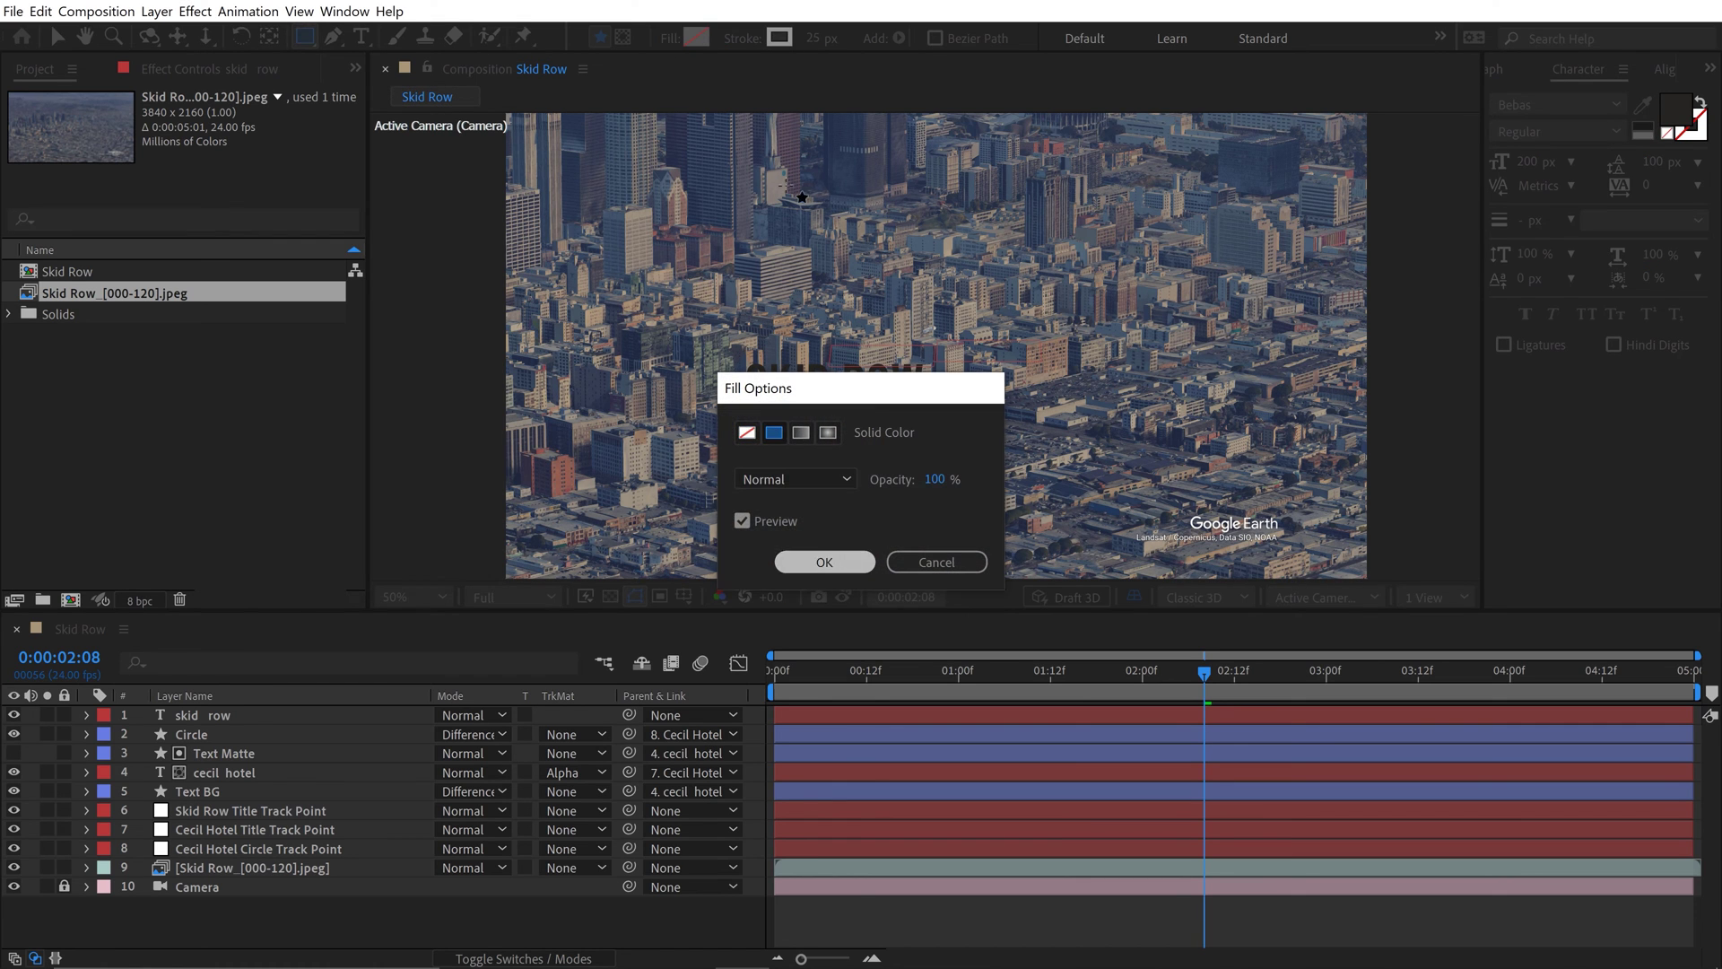
{"action": "left_click", "coordinate": [843, 563]}
{"action": "left_click", "coordinate": [743, 38]}
{"action": "left_click", "coordinate": [746, 432]}
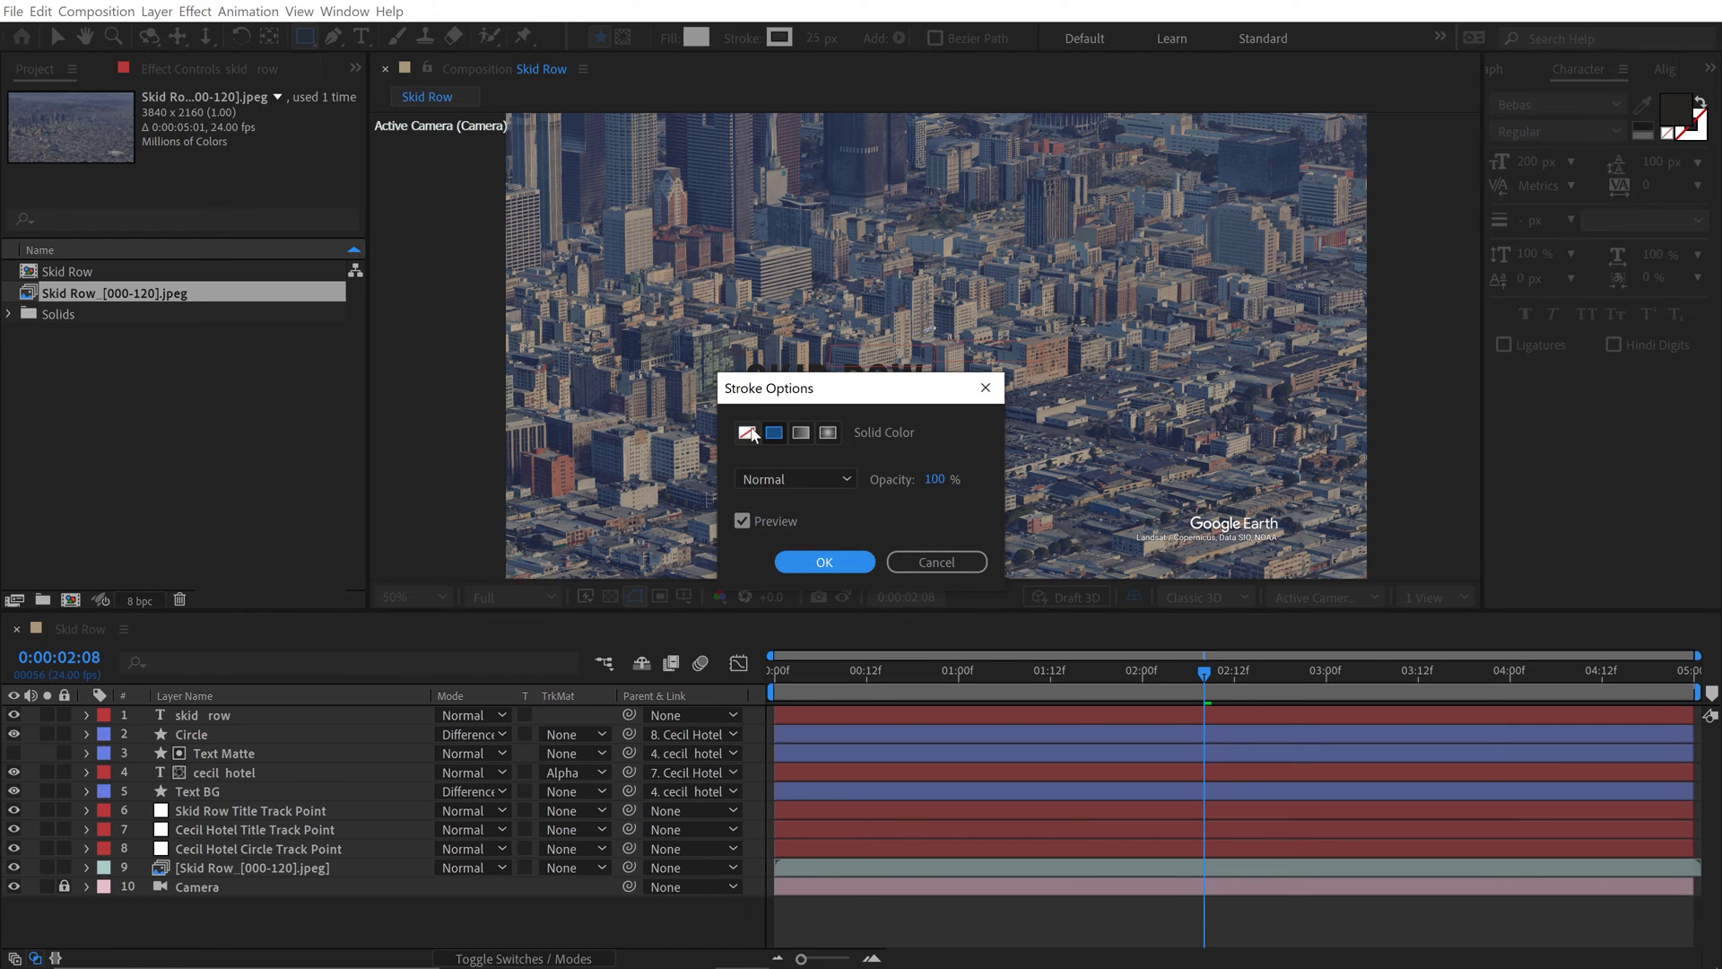
{"action": "left_click", "coordinate": [823, 561]}
{"action": "left_click_drag", "start_coordinate": [732, 357], "coordinate": [941, 411]}
Rename the new rectangle shape layer as Text BG
{"action": "key", "text": "Return"}
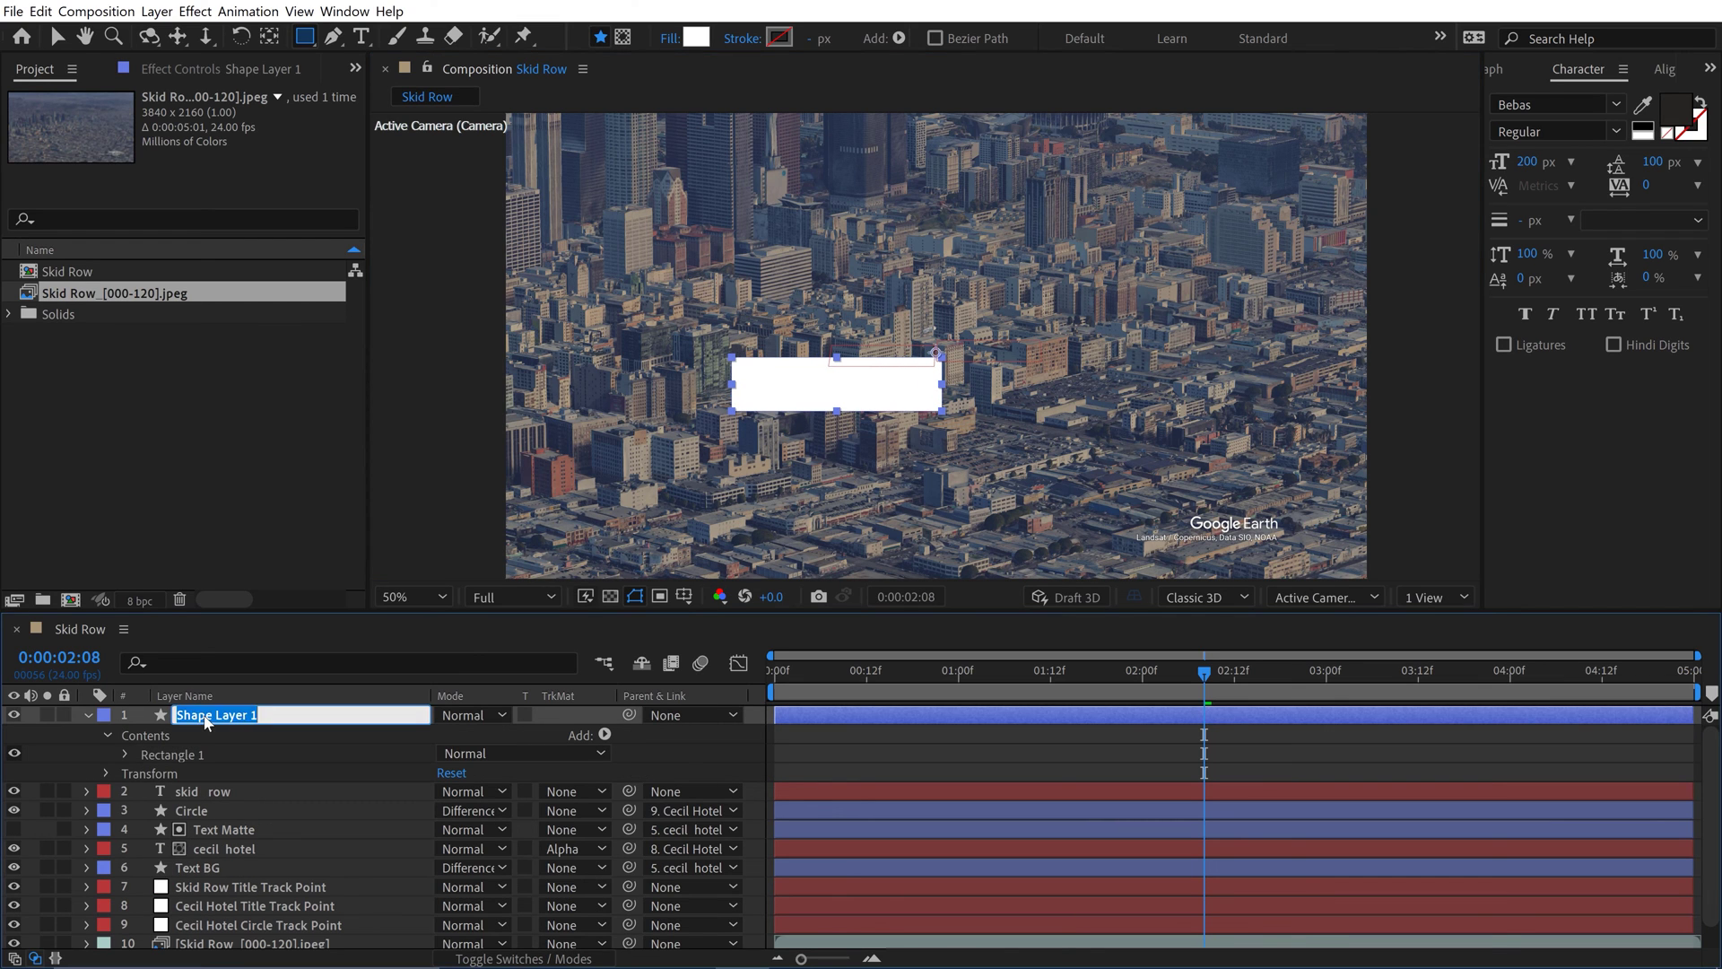
{"action": "type", "text": "Text BG"}
{"action": "key", "text": "Return"}
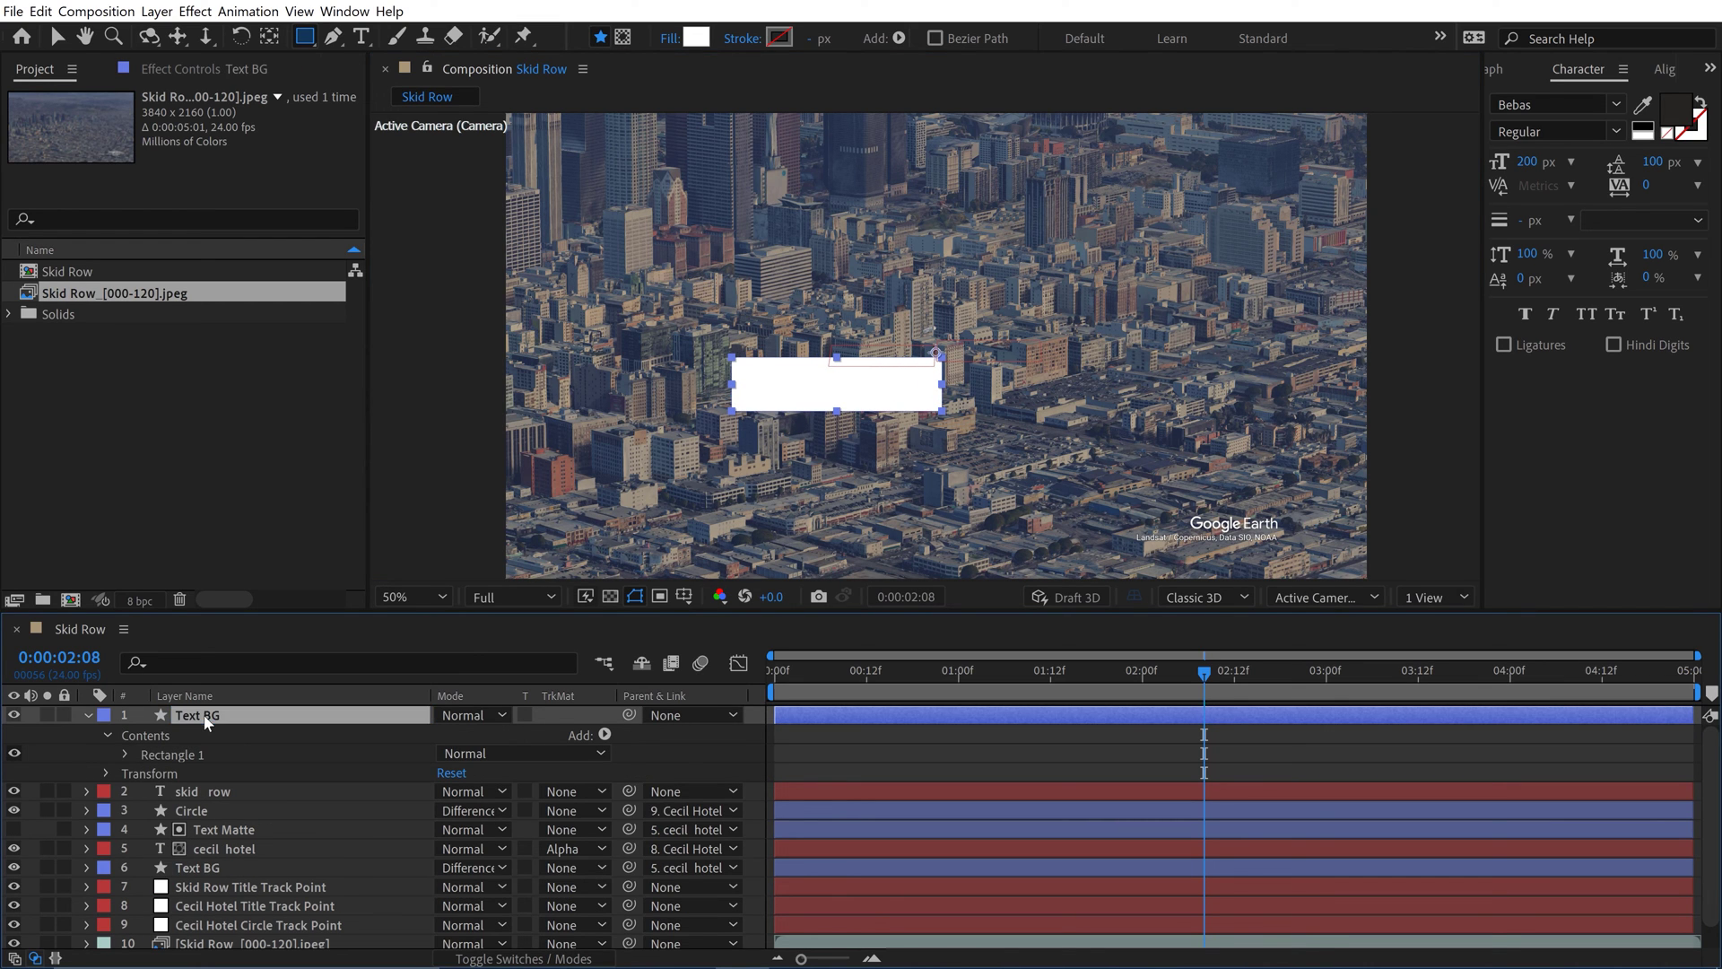
{"action": "key", "text": "F2"}
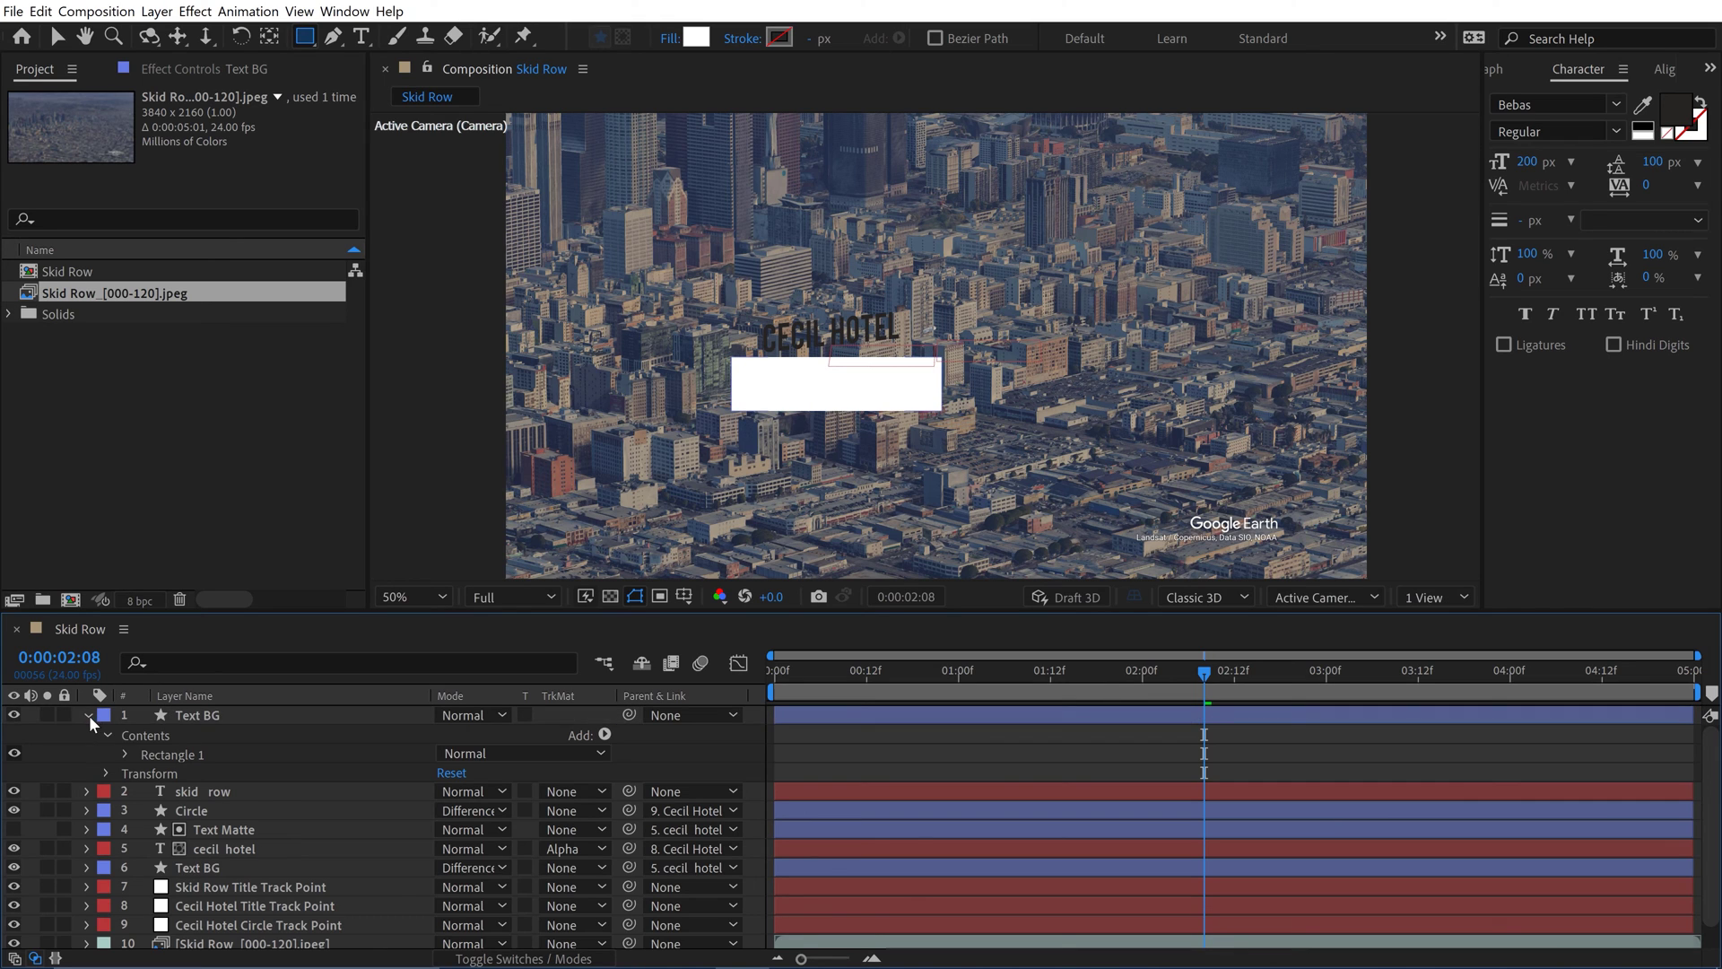
Solo the new Text BG and skid row layers and set Rectangle 1's transform Position to 0, 0
{"action": "left_click", "coordinate": [88, 715]}
{"action": "left_click_drag", "start_coordinate": [47, 715], "coordinate": [46, 725]}
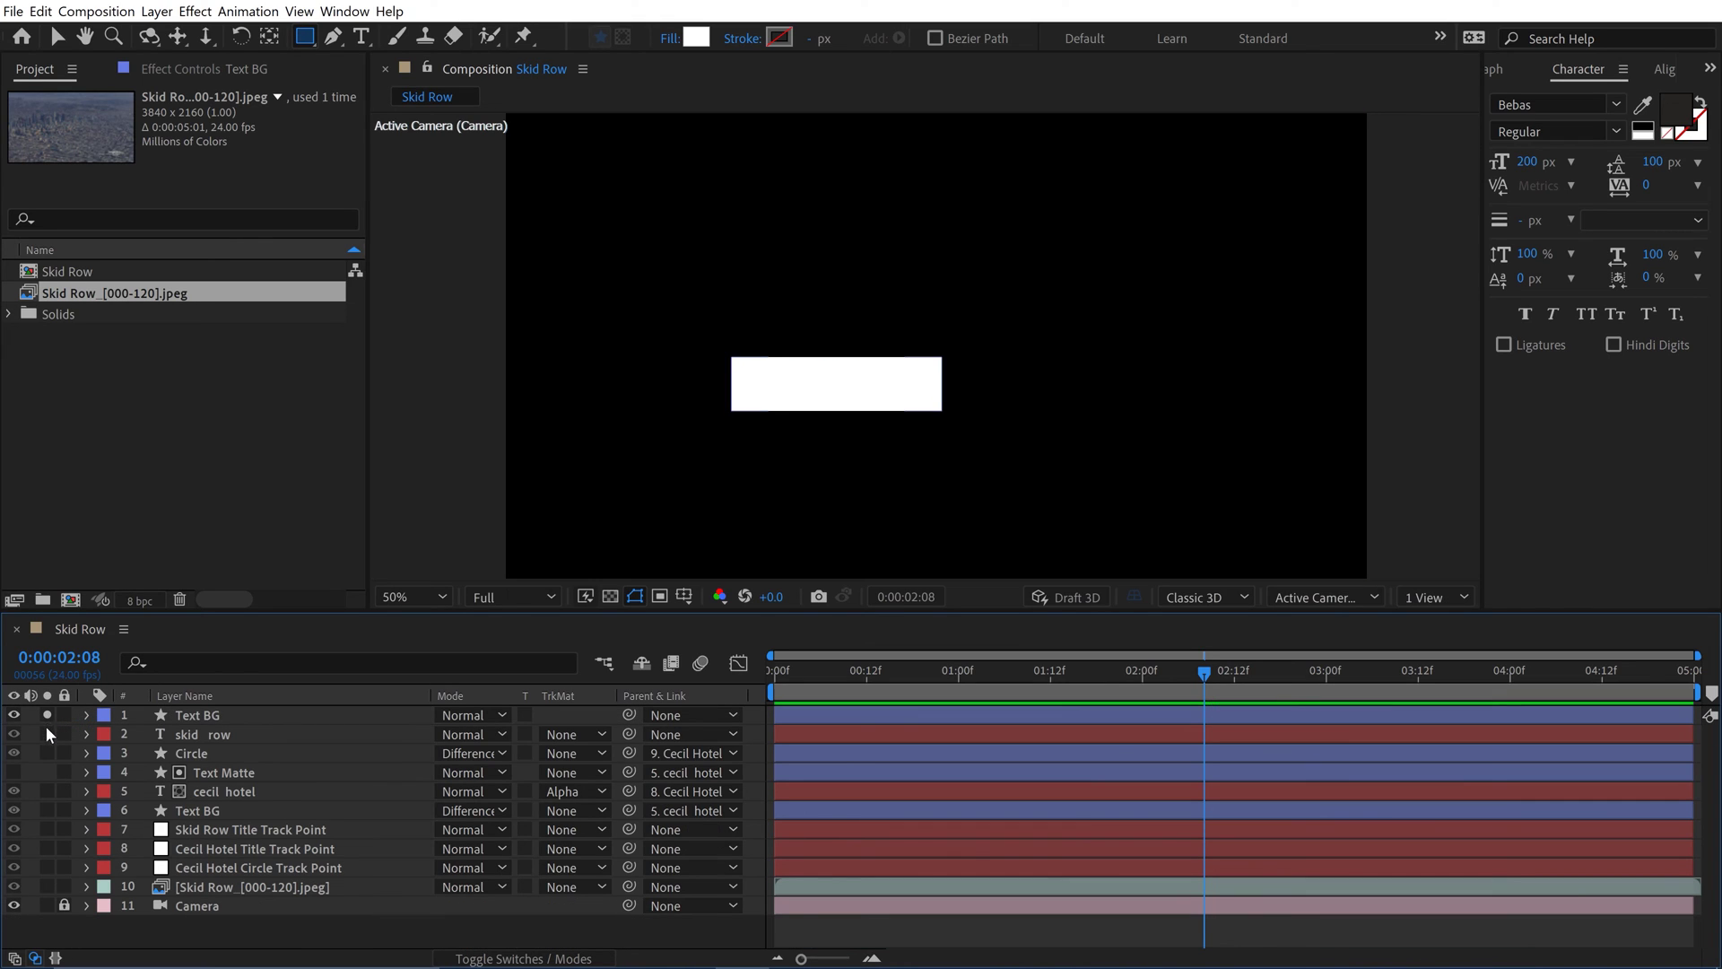
{"action": "left_click", "coordinate": [189, 714]}
{"action": "key", "text": "ctrl+Right"}
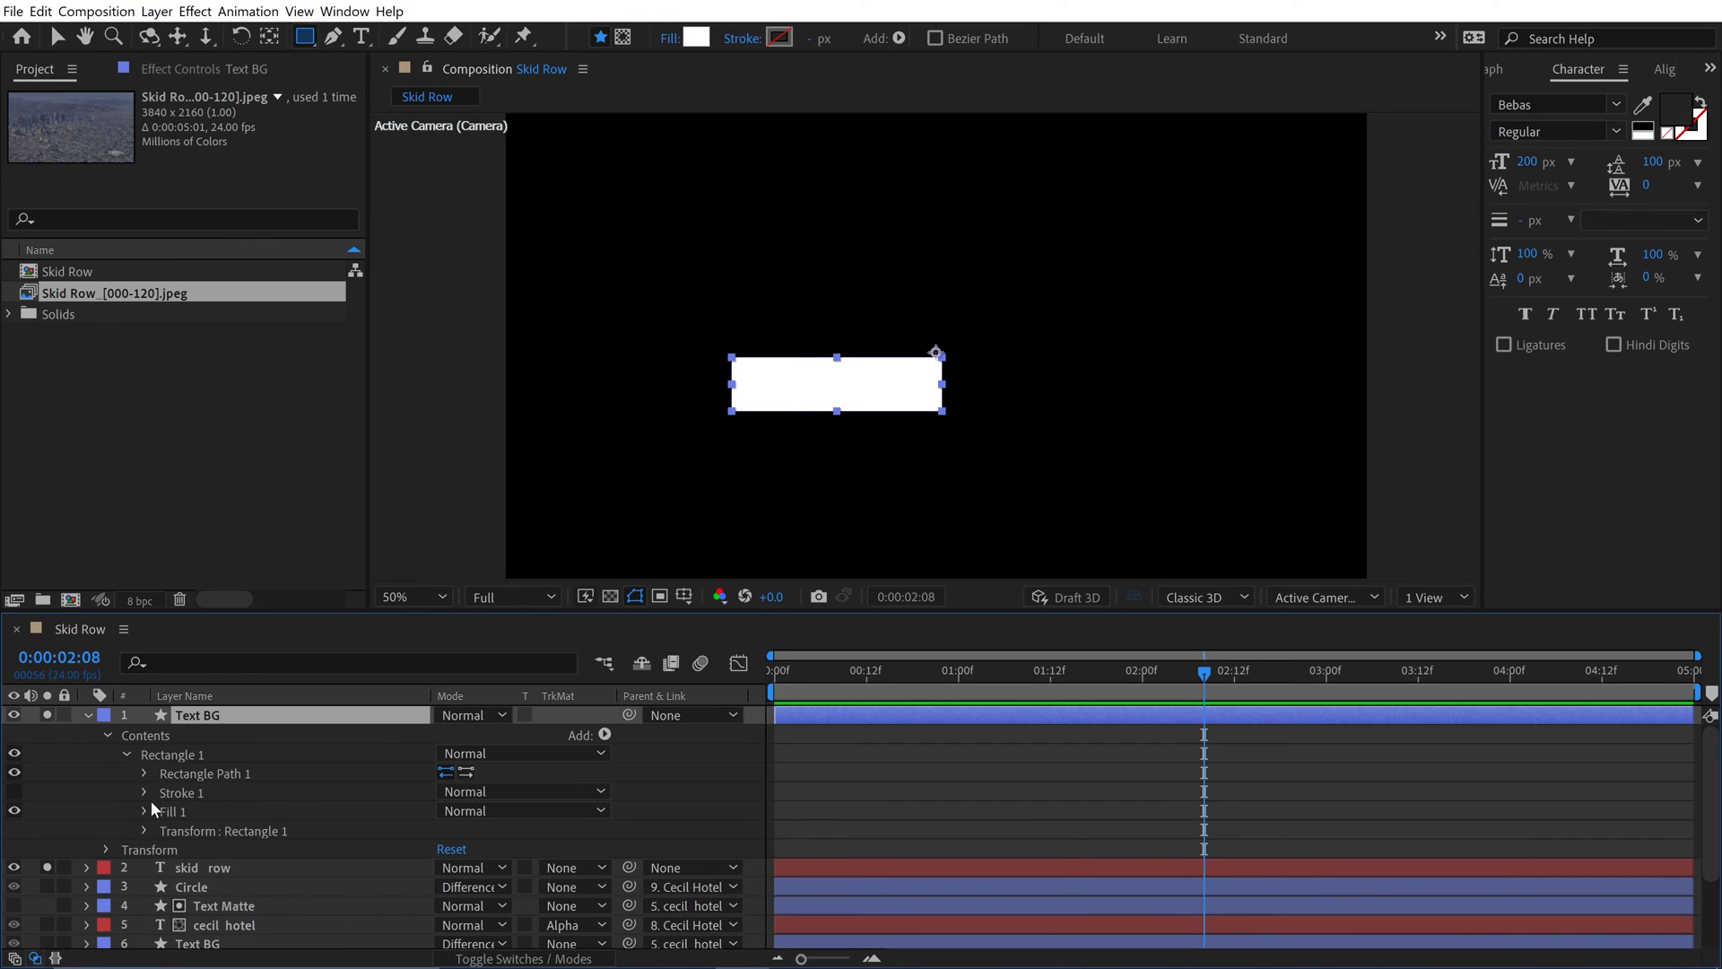
{"action": "left_click", "coordinate": [144, 830]}
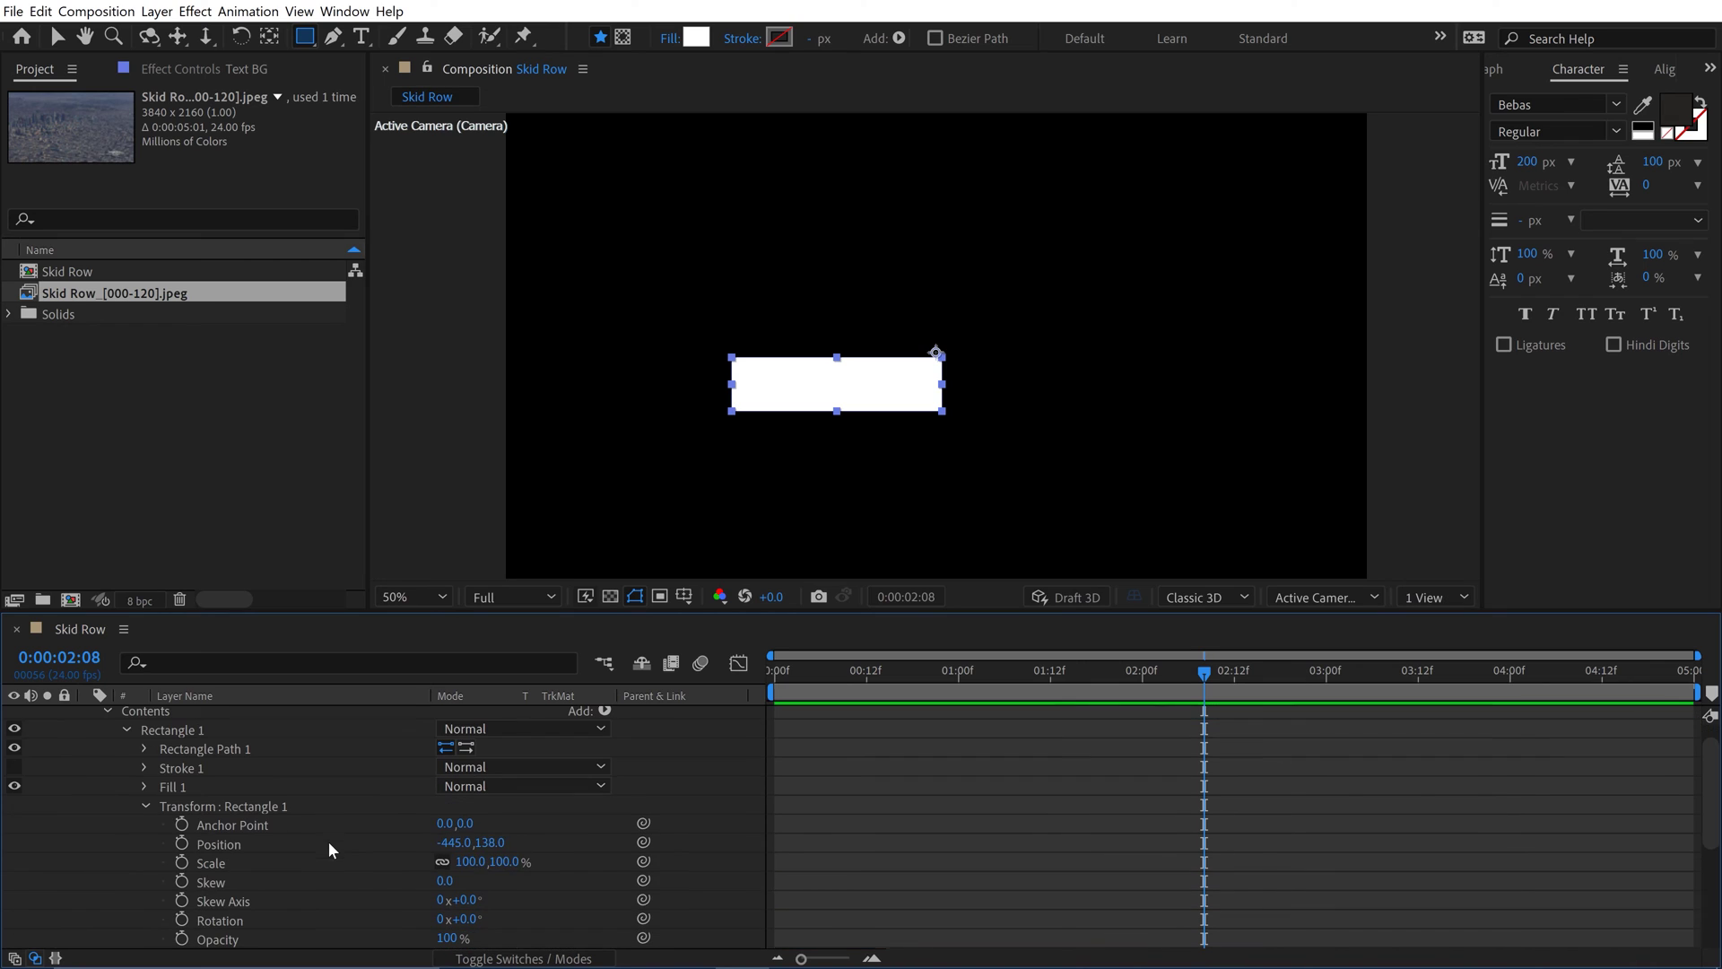
{"action": "left_click", "coordinate": [454, 843]}
{"action": "type", "text": "0"}
{"action": "key", "text": "Return"}
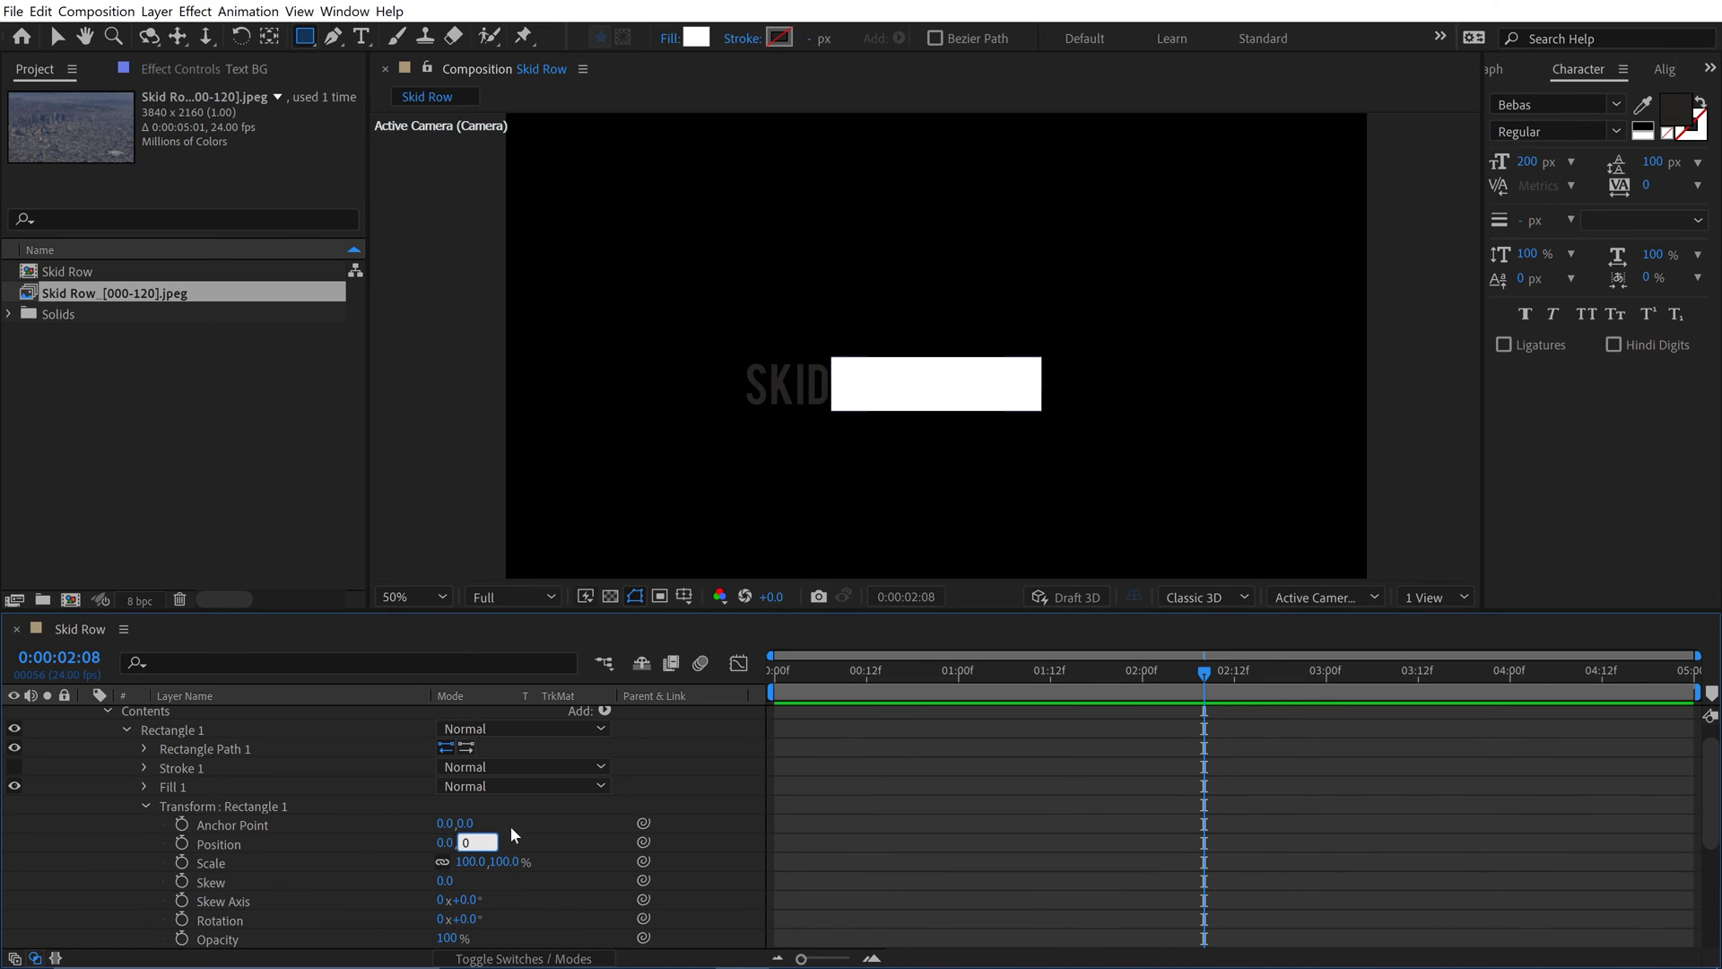
{"action": "type", "text": "0"}
{"action": "key", "text": "Return"}
{"action": "left_click", "coordinate": [145, 805]}
{"action": "left_click", "coordinate": [126, 730]}
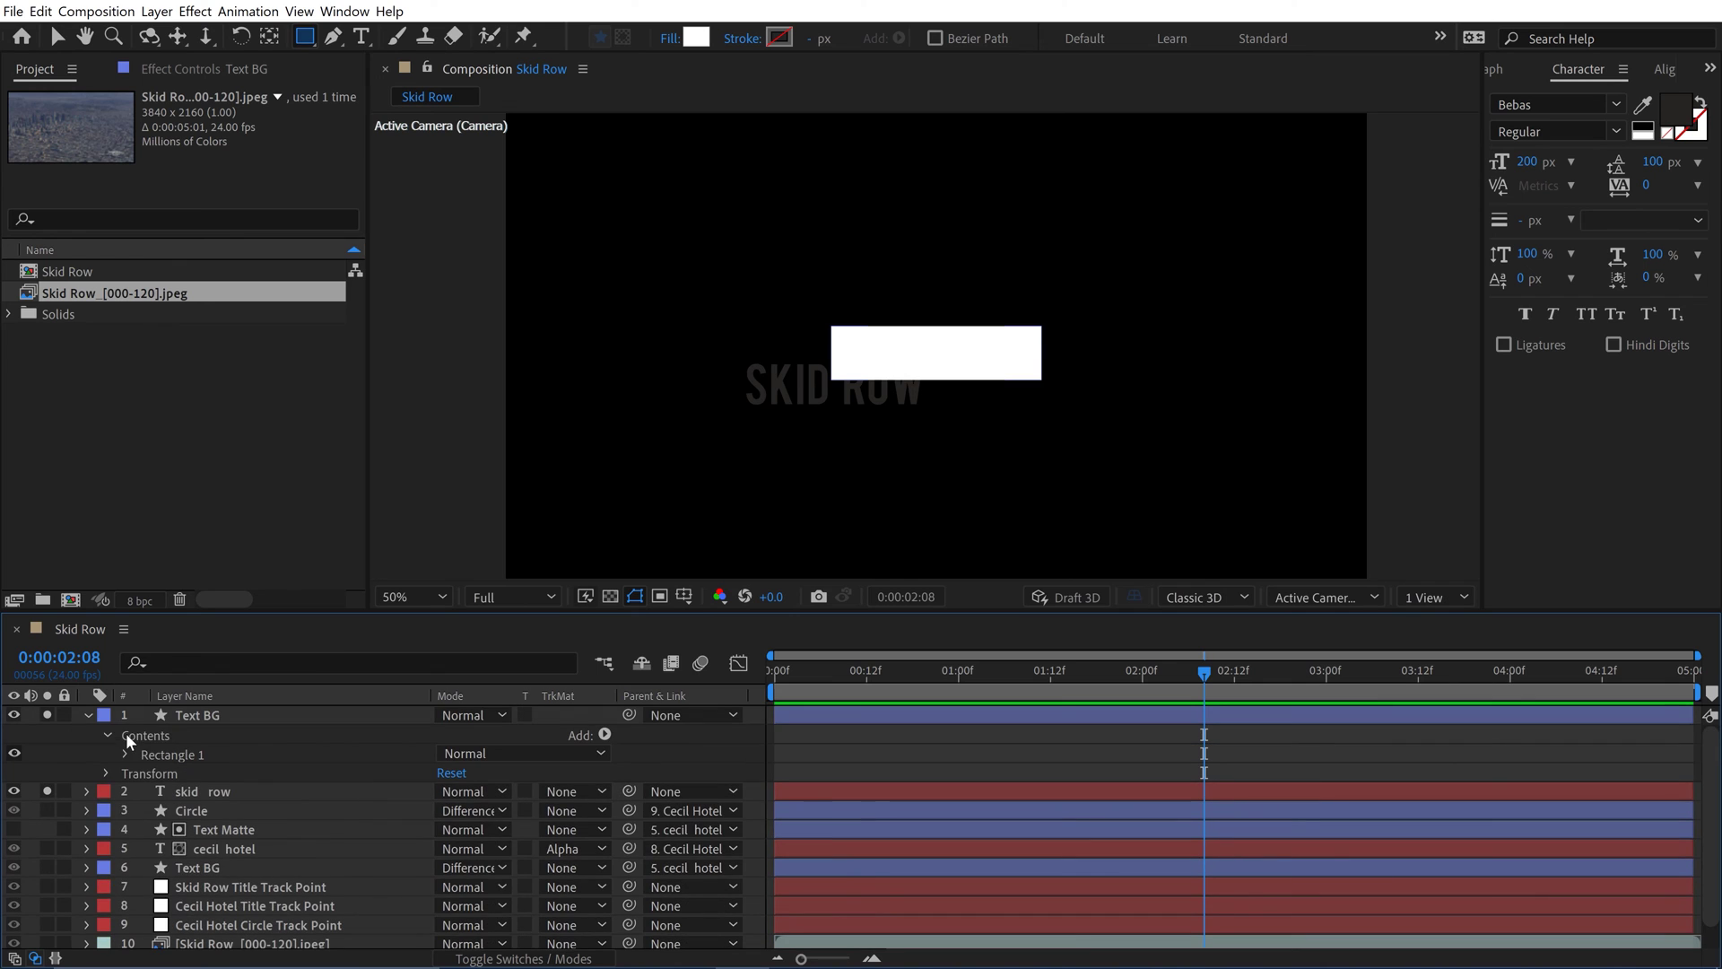
Stack the skid row text layer above Text BG and move the text onto the middle of the white rectangle
{"action": "left_click", "coordinate": [209, 717]}
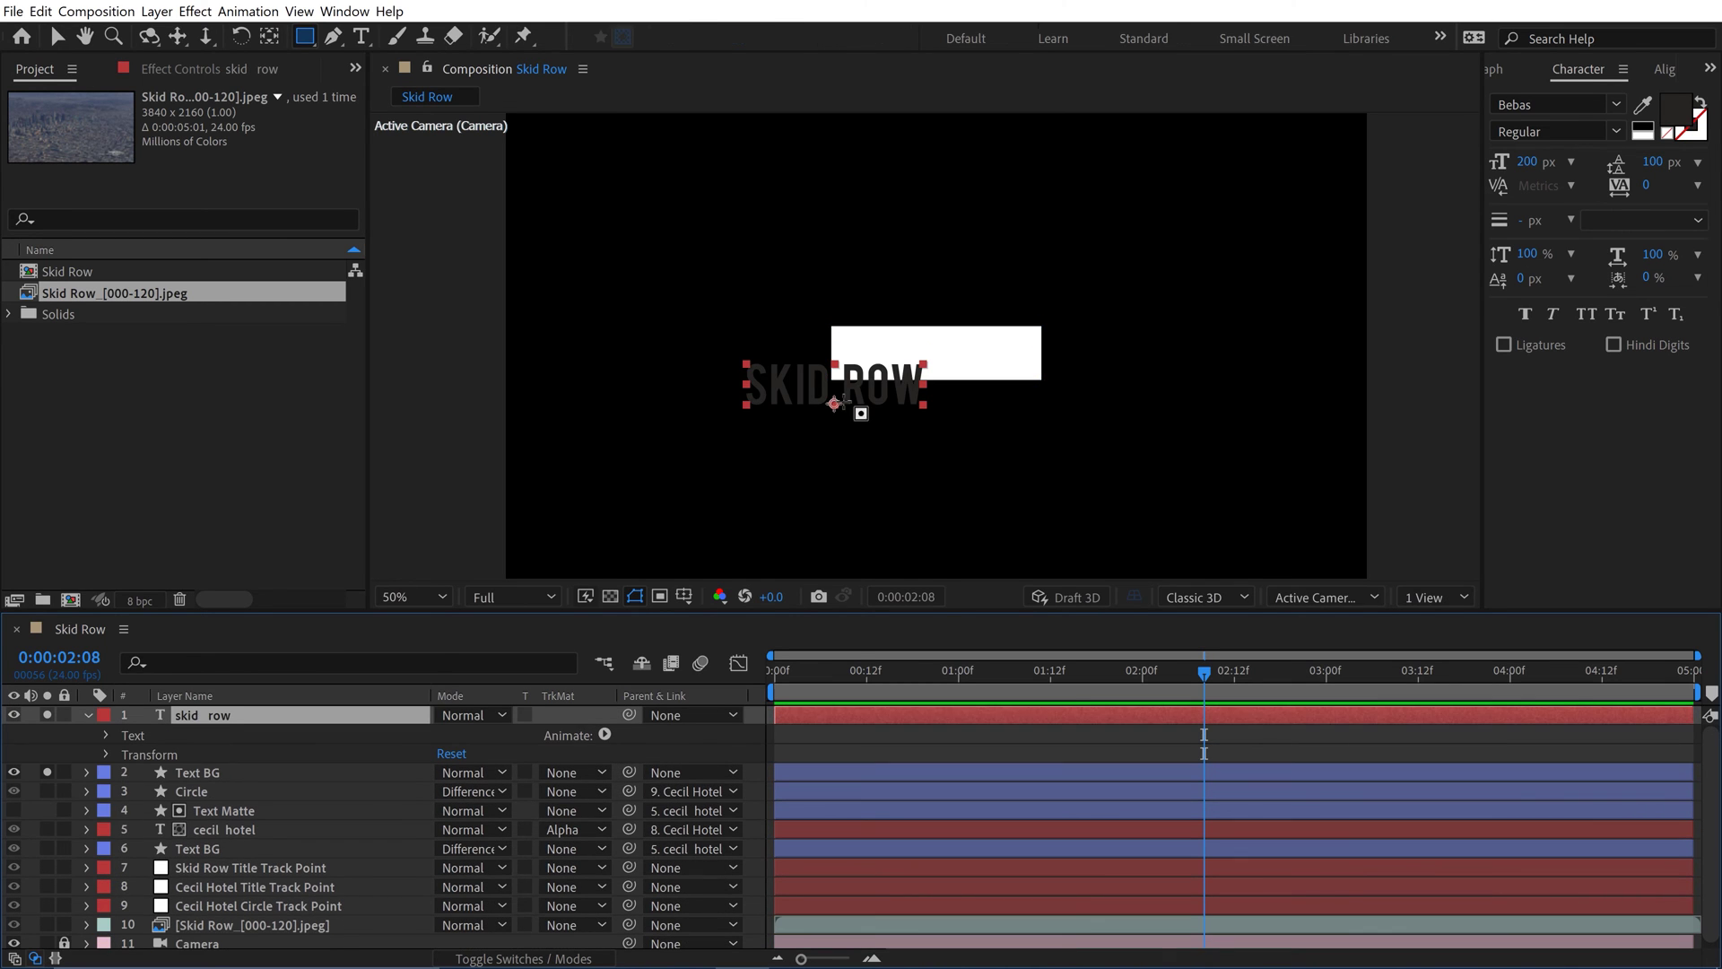
{"action": "key", "text": "v"}
{"action": "scroll", "coordinate": [827, 399], "scroll_direction": "up", "scroll_amount": 1}
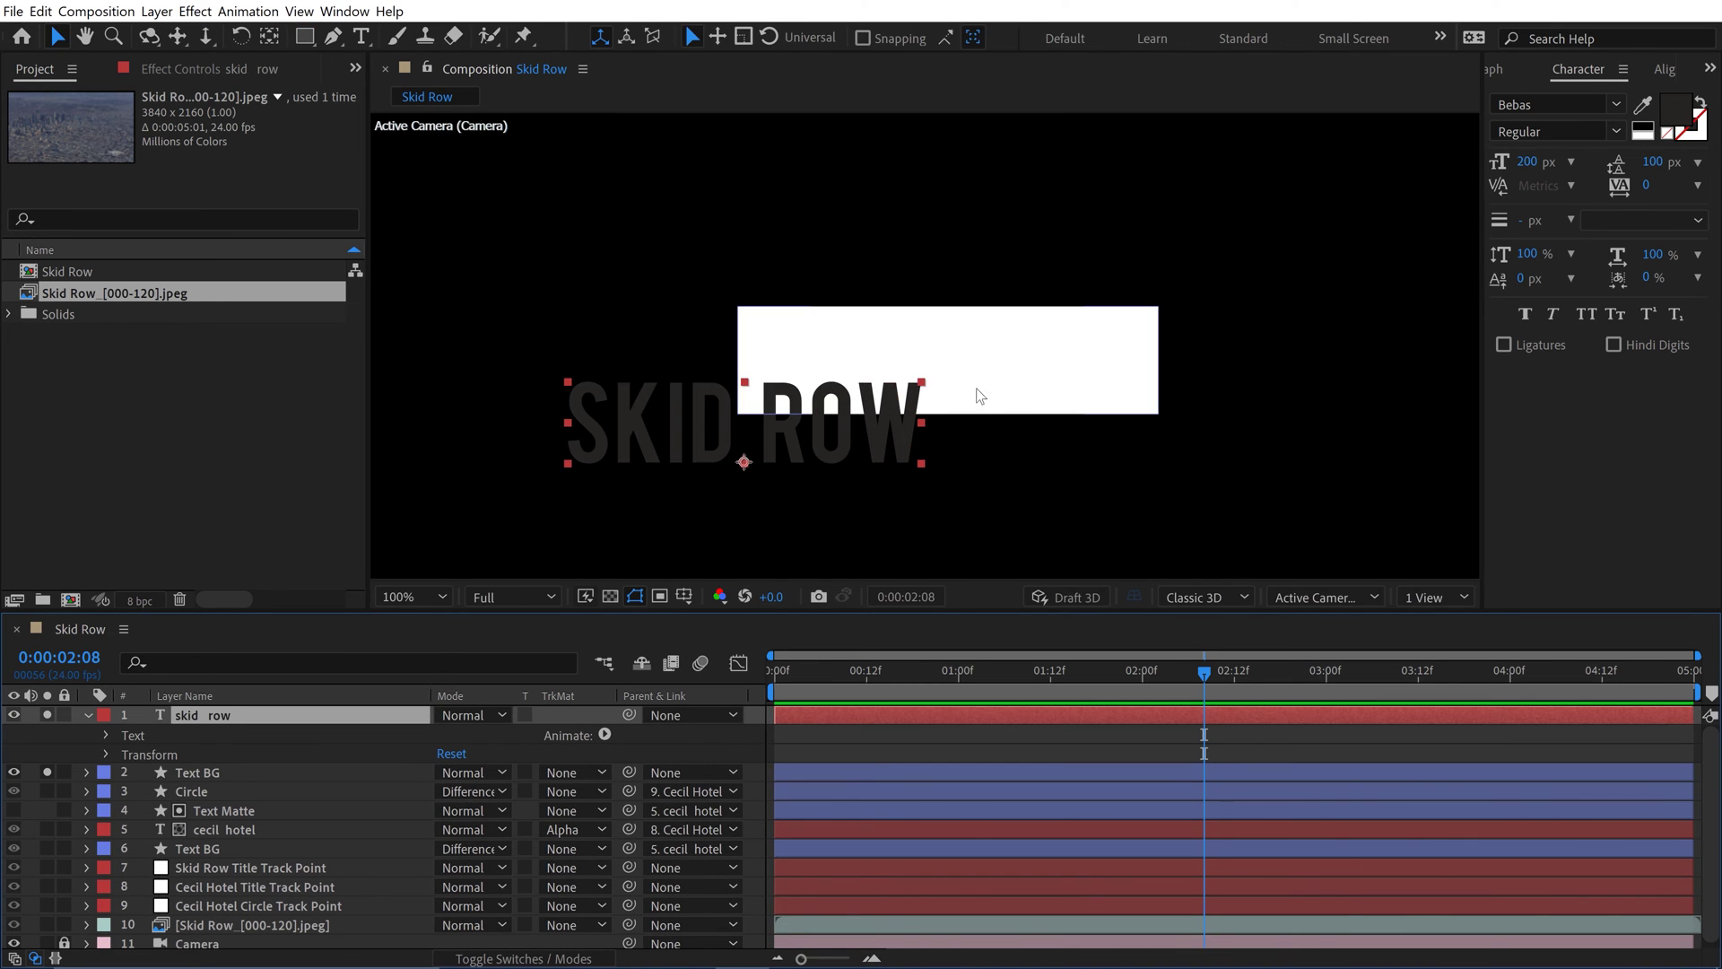
{"action": "mouse_move", "coordinate": [848, 425]}
{"action": "left_mouse_down"}
{"action": "mouse_move", "coordinate": [761, 422]}
{"action": "mouse_move", "coordinate": [1021, 344]}
{"action": "left_mouse_up"}
Shrink the Text BG rectangle so it fits closely around the skid row text
{"action": "left_click", "coordinate": [720, 368]}
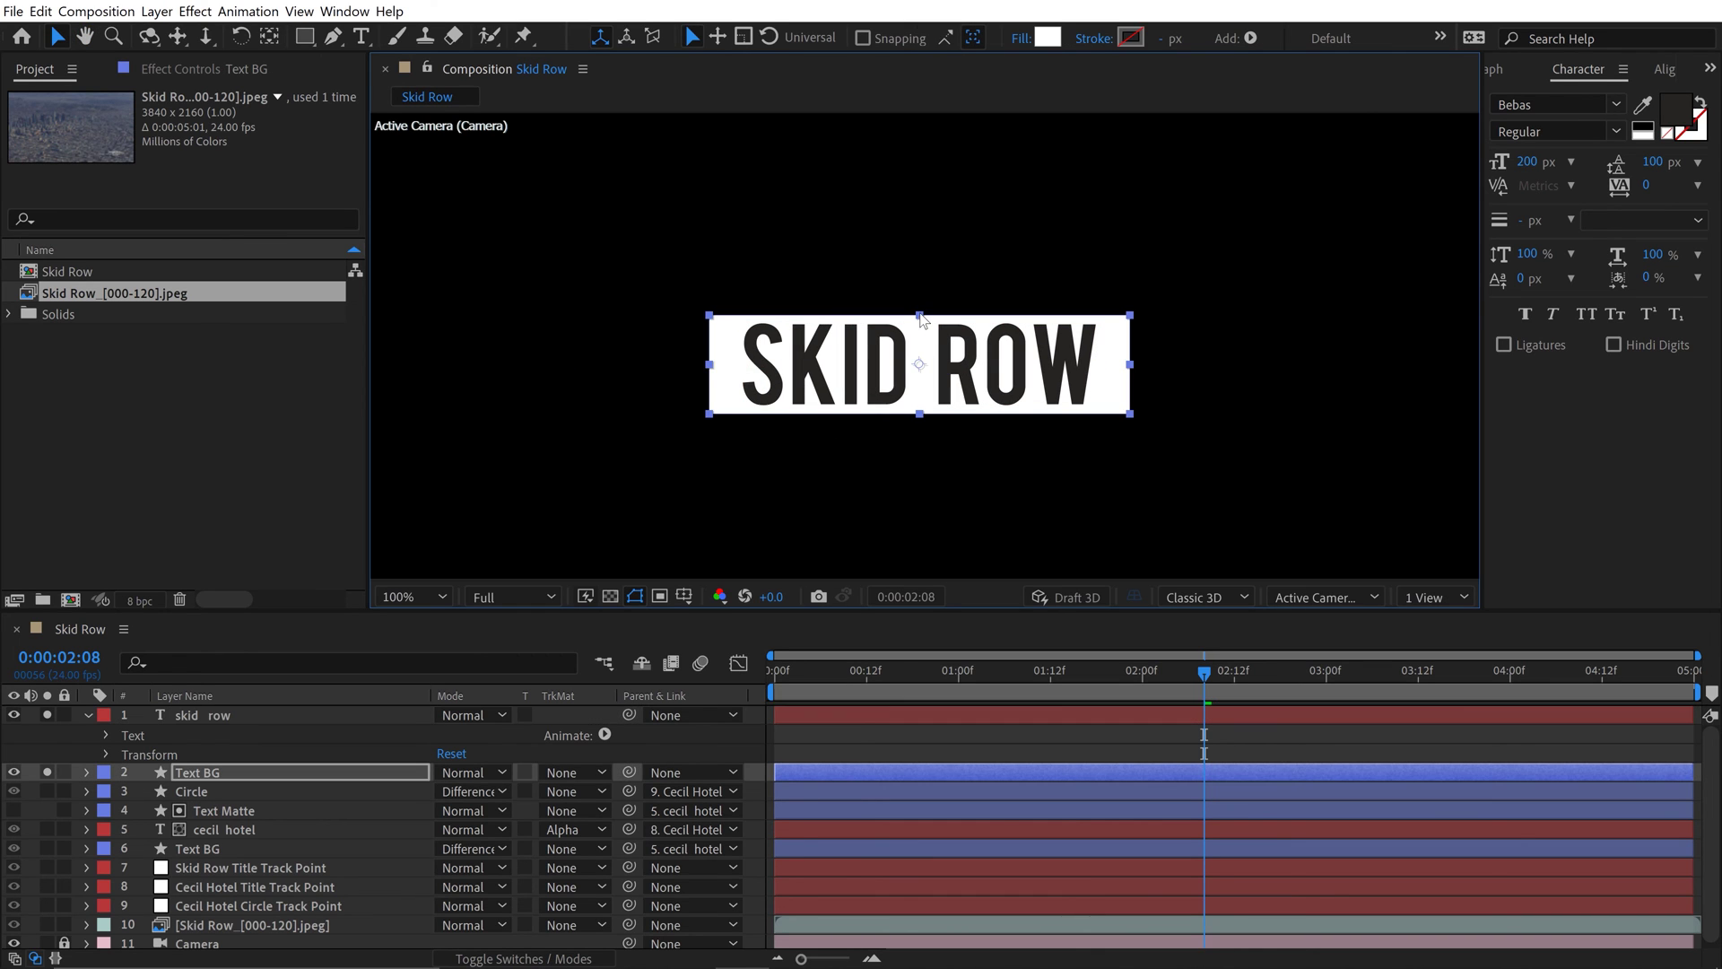
{"action": "left_click_drag", "start_coordinate": [711, 364], "coordinate": [732, 364]}
{"action": "left_click", "coordinate": [88, 714]}
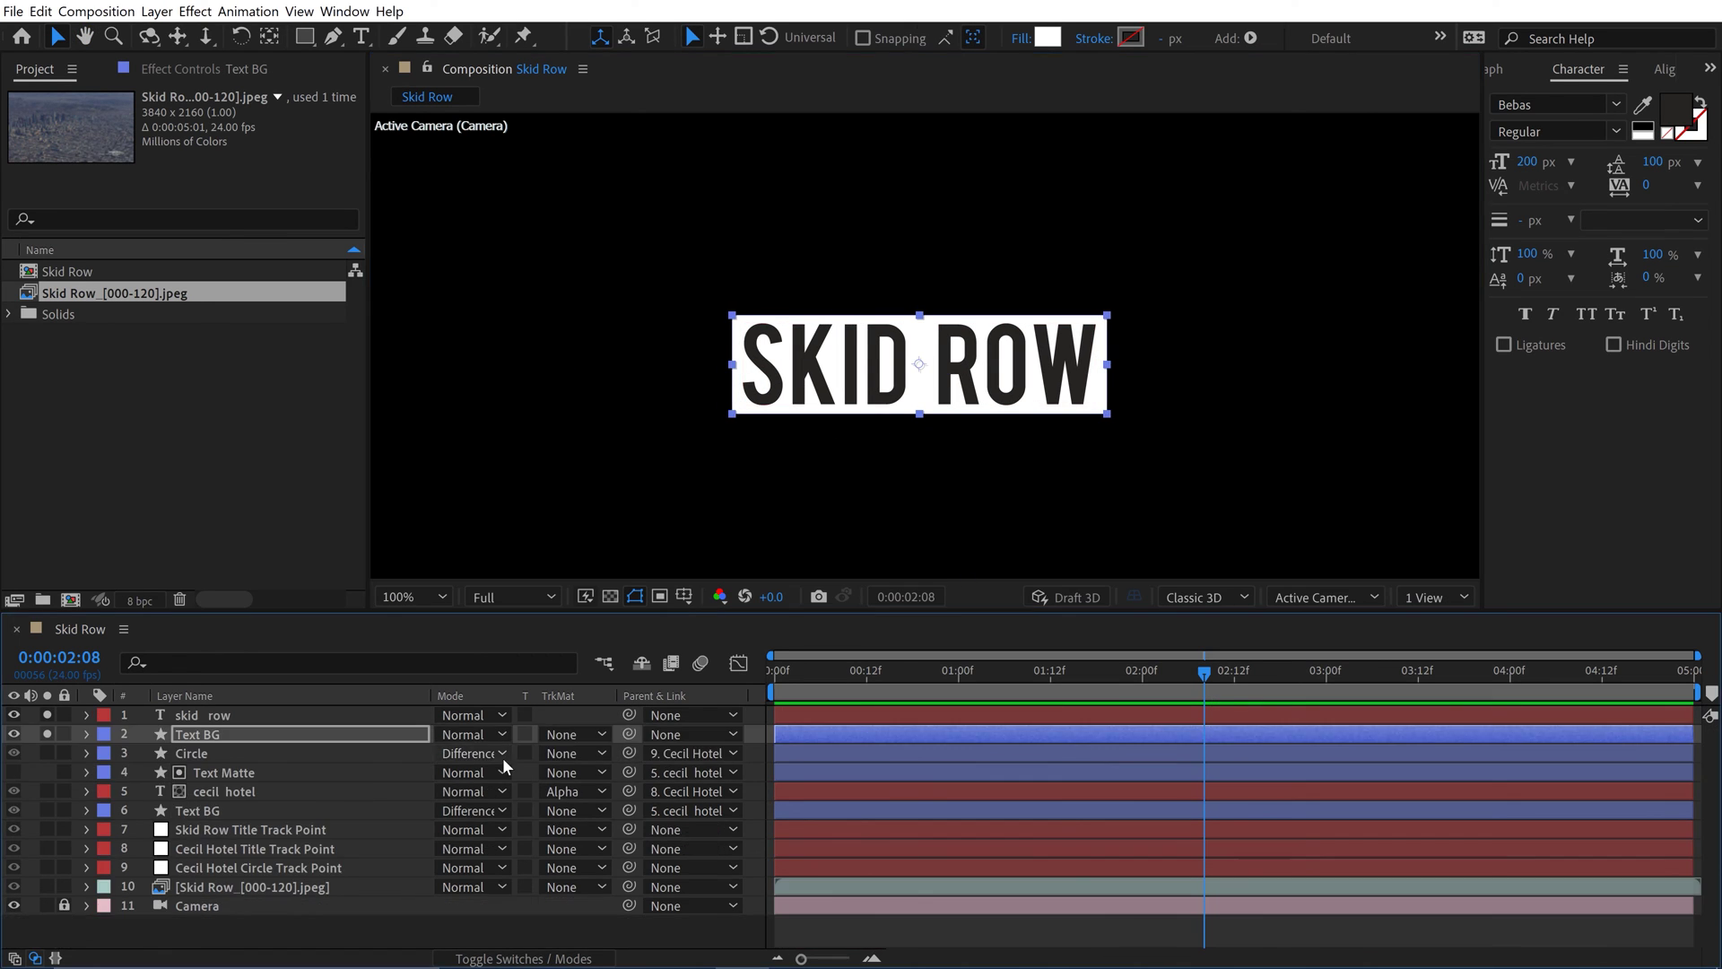
Parent the new Text BG layer to the skid row text layer and unsolo both layers
{"action": "left_click_drag", "start_coordinate": [629, 734], "coordinate": [201, 714]}
{"action": "left_click", "coordinate": [47, 734]}
{"action": "left_click", "coordinate": [46, 715]}
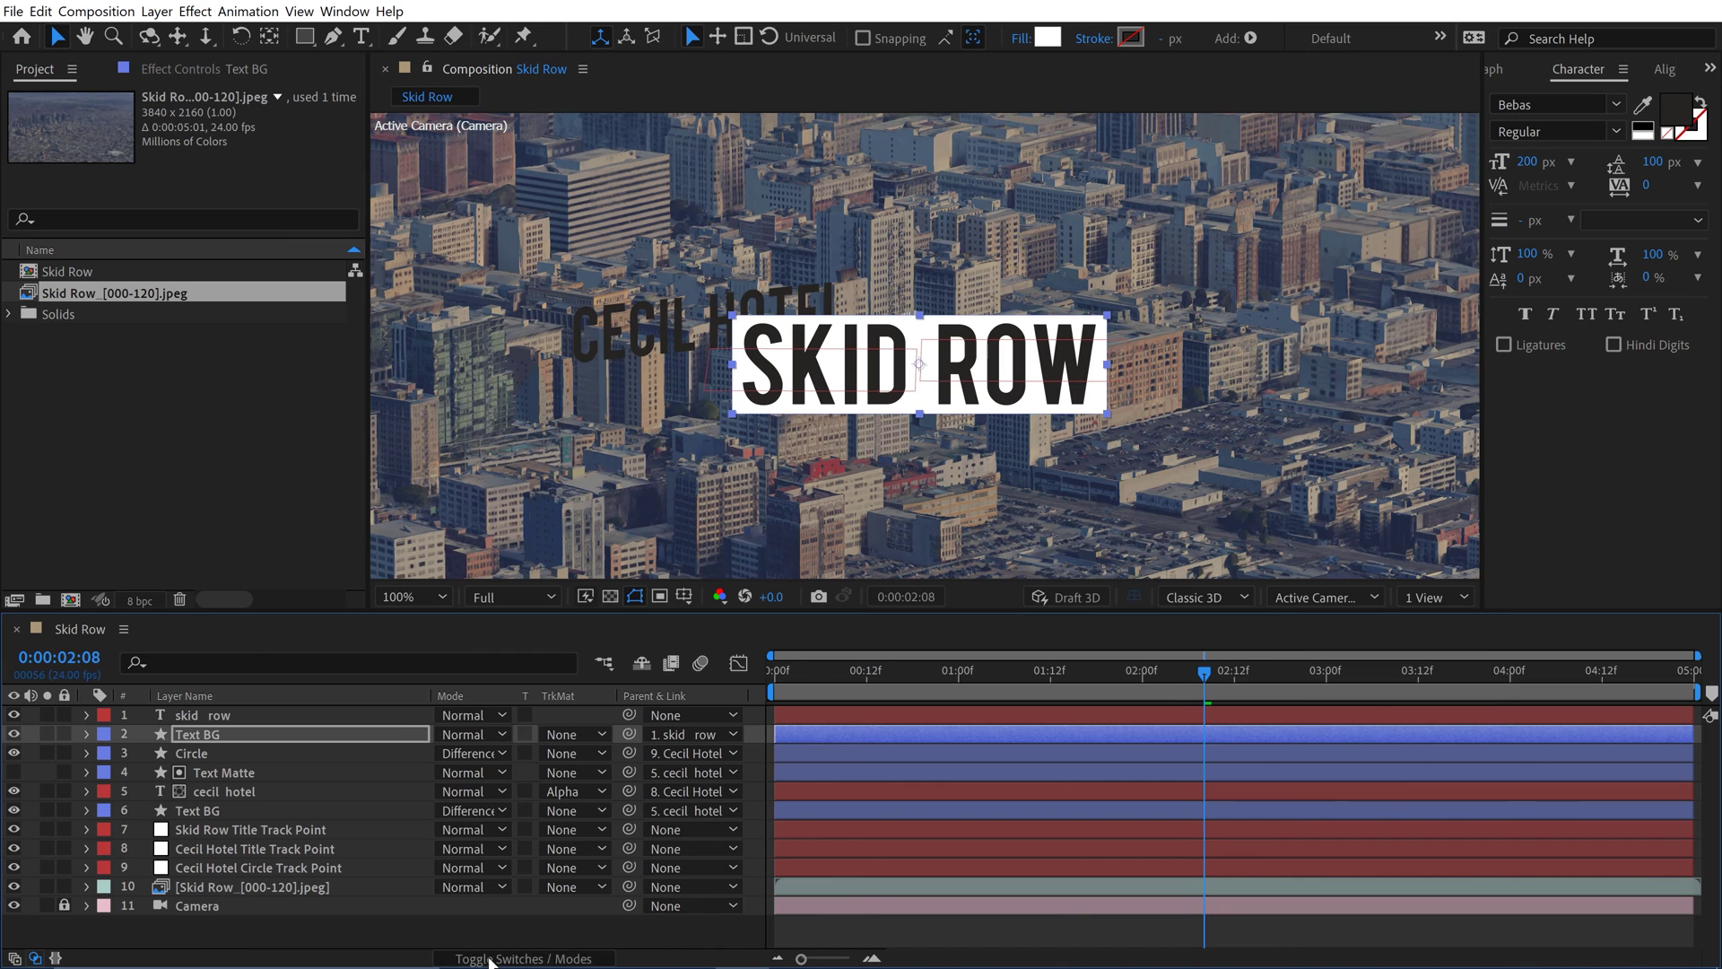
Turn the skid row text and its Text BG into 3D layers
{"action": "left_click", "coordinate": [515, 957]}
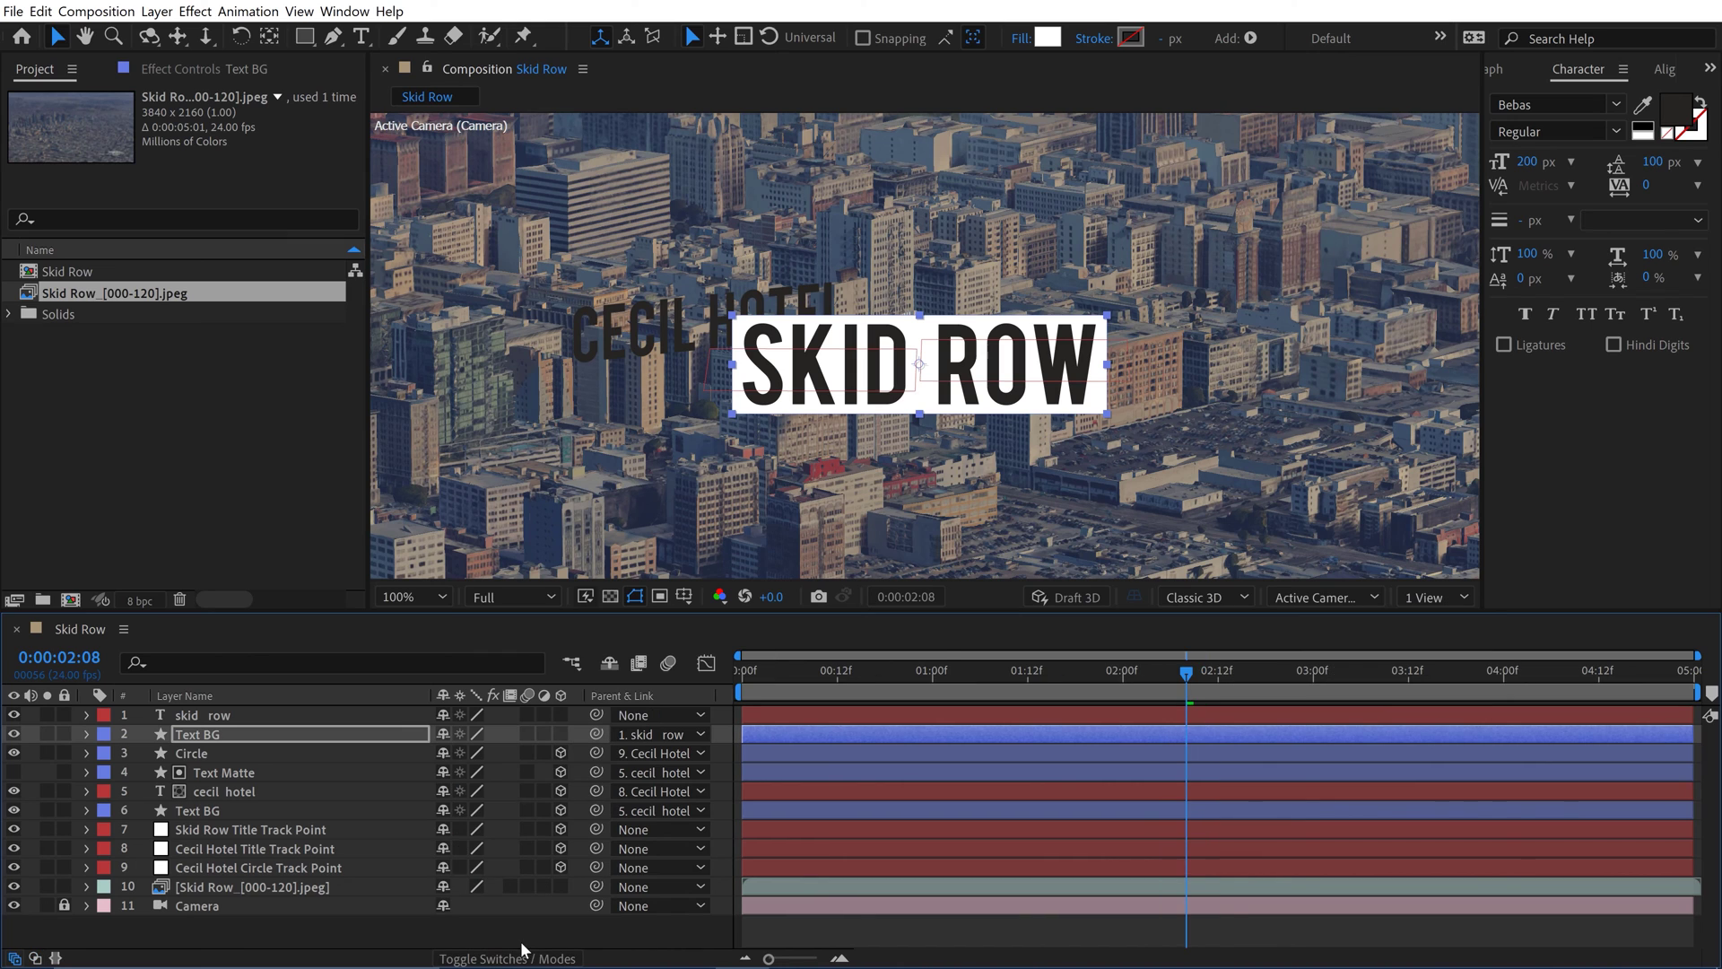
{"action": "left_click", "coordinate": [560, 733]}
{"action": "left_click", "coordinate": [561, 713]}
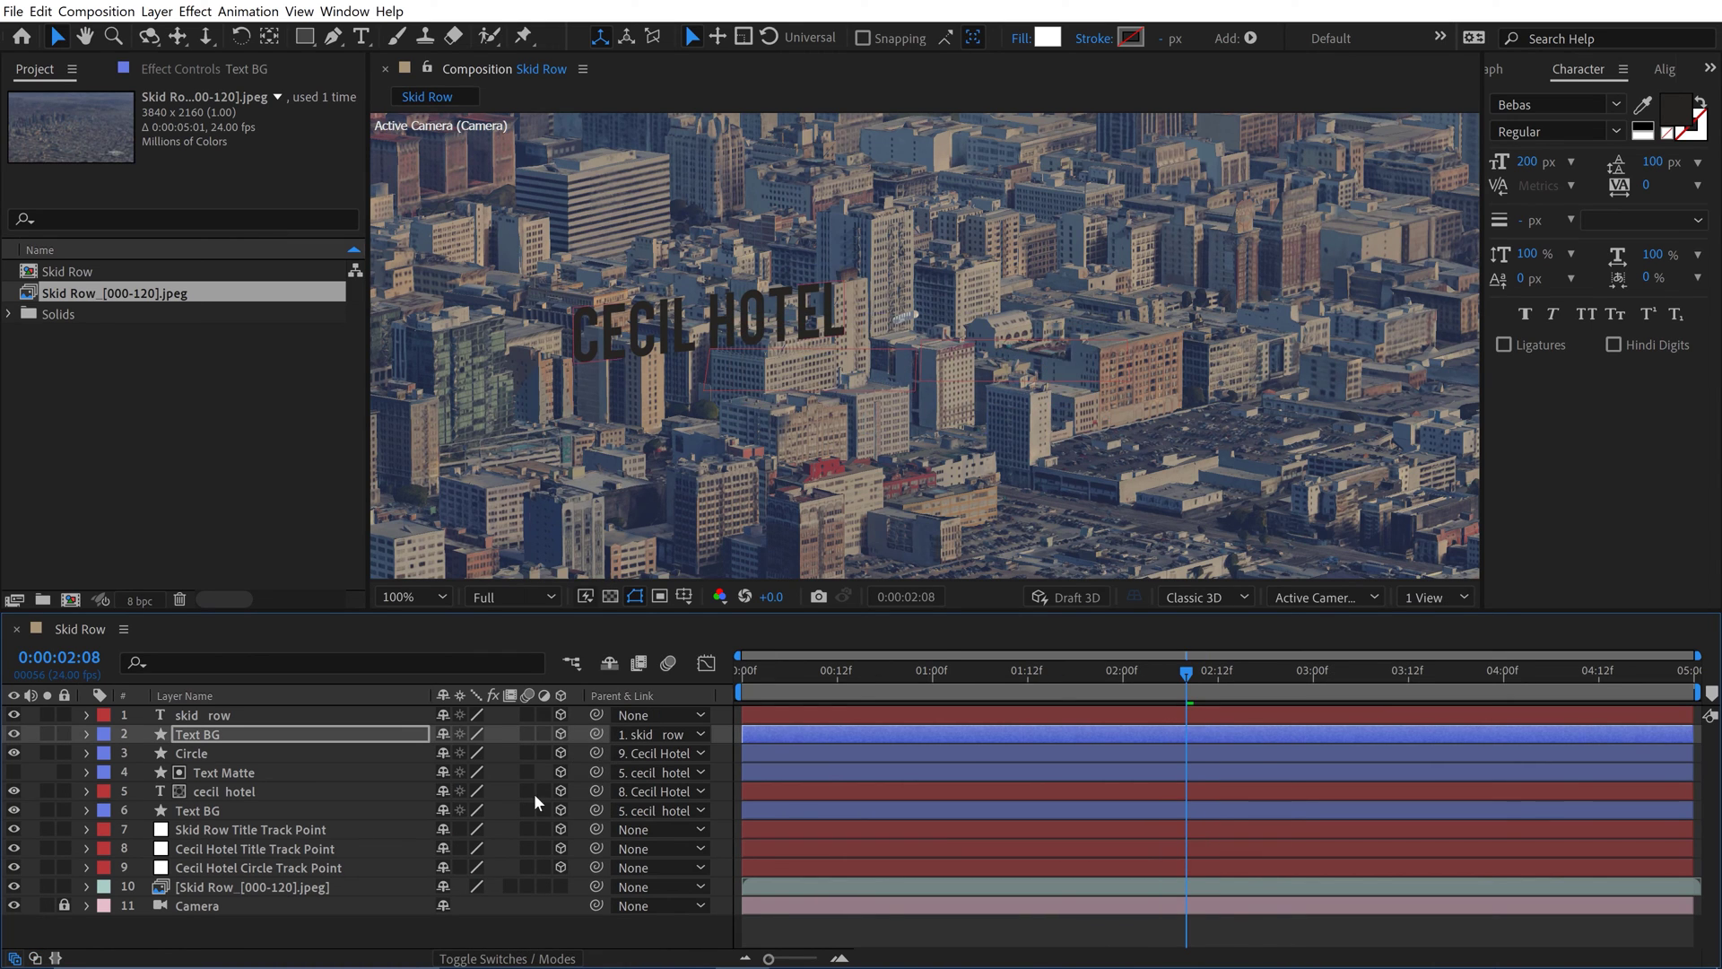
Parent the skid row layer to Skid Row Title Track Point and set its Position to 0, 0, 0
{"action": "left_click", "coordinate": [191, 716]}
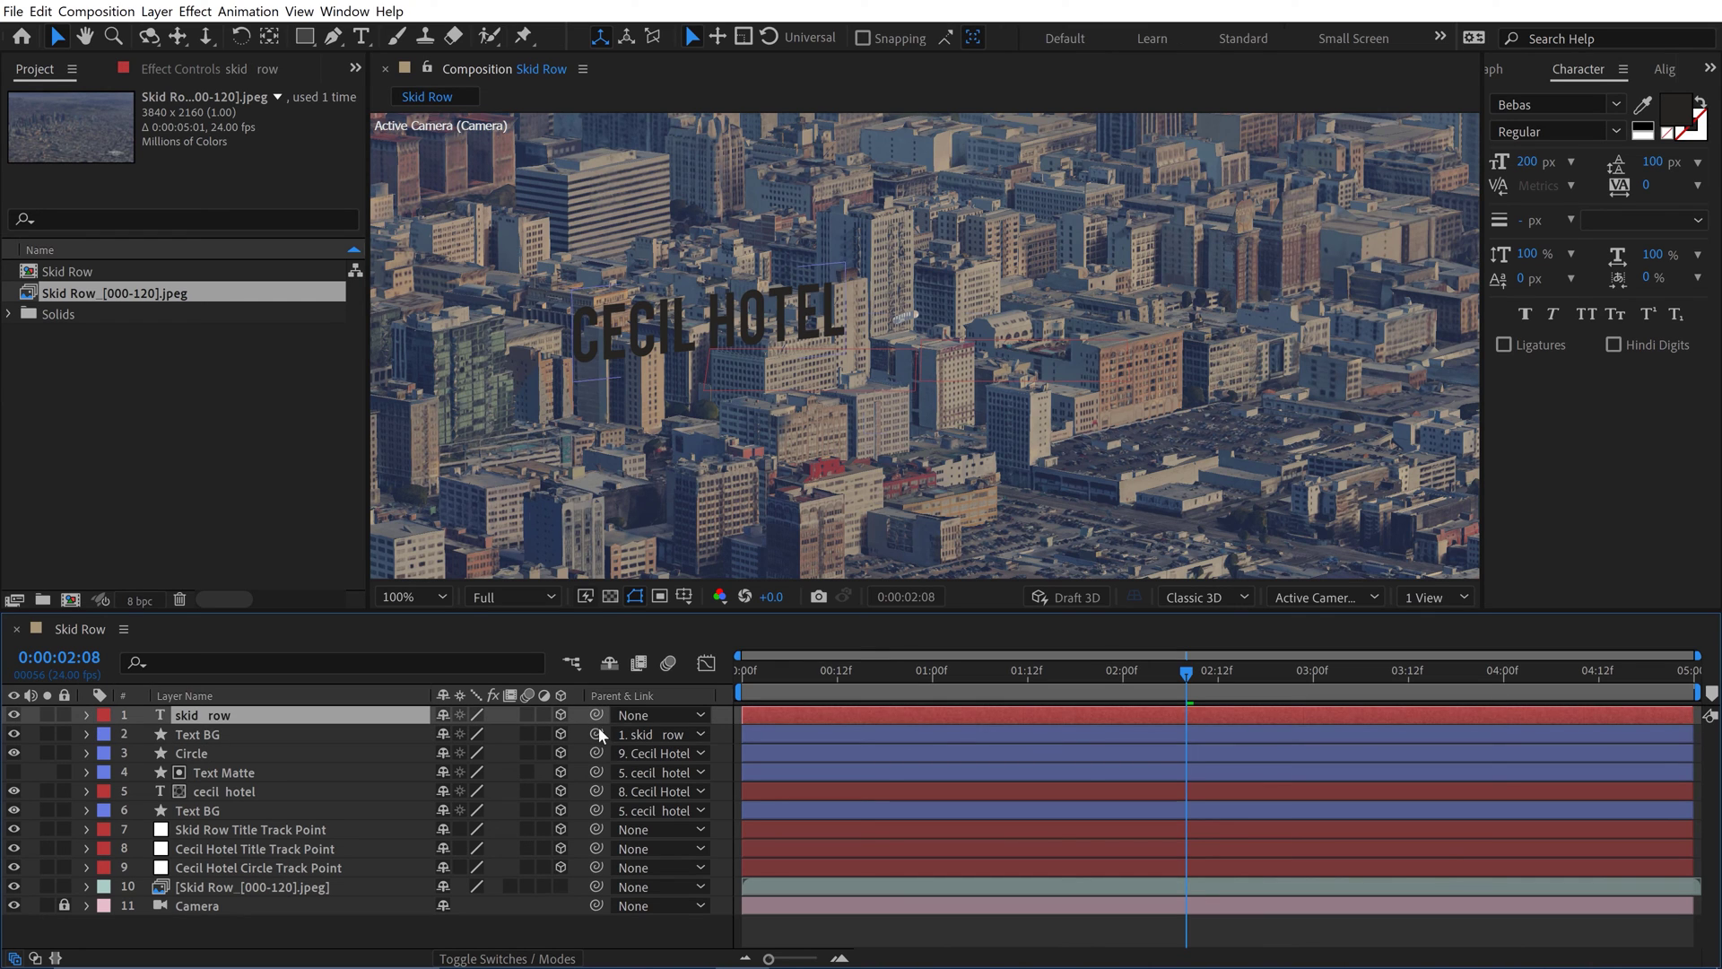
{"action": "left_click_drag", "start_coordinate": [588, 712], "coordinate": [266, 827]}
{"action": "left_click", "coordinate": [86, 714]}
{"action": "left_click", "coordinate": [106, 754]}
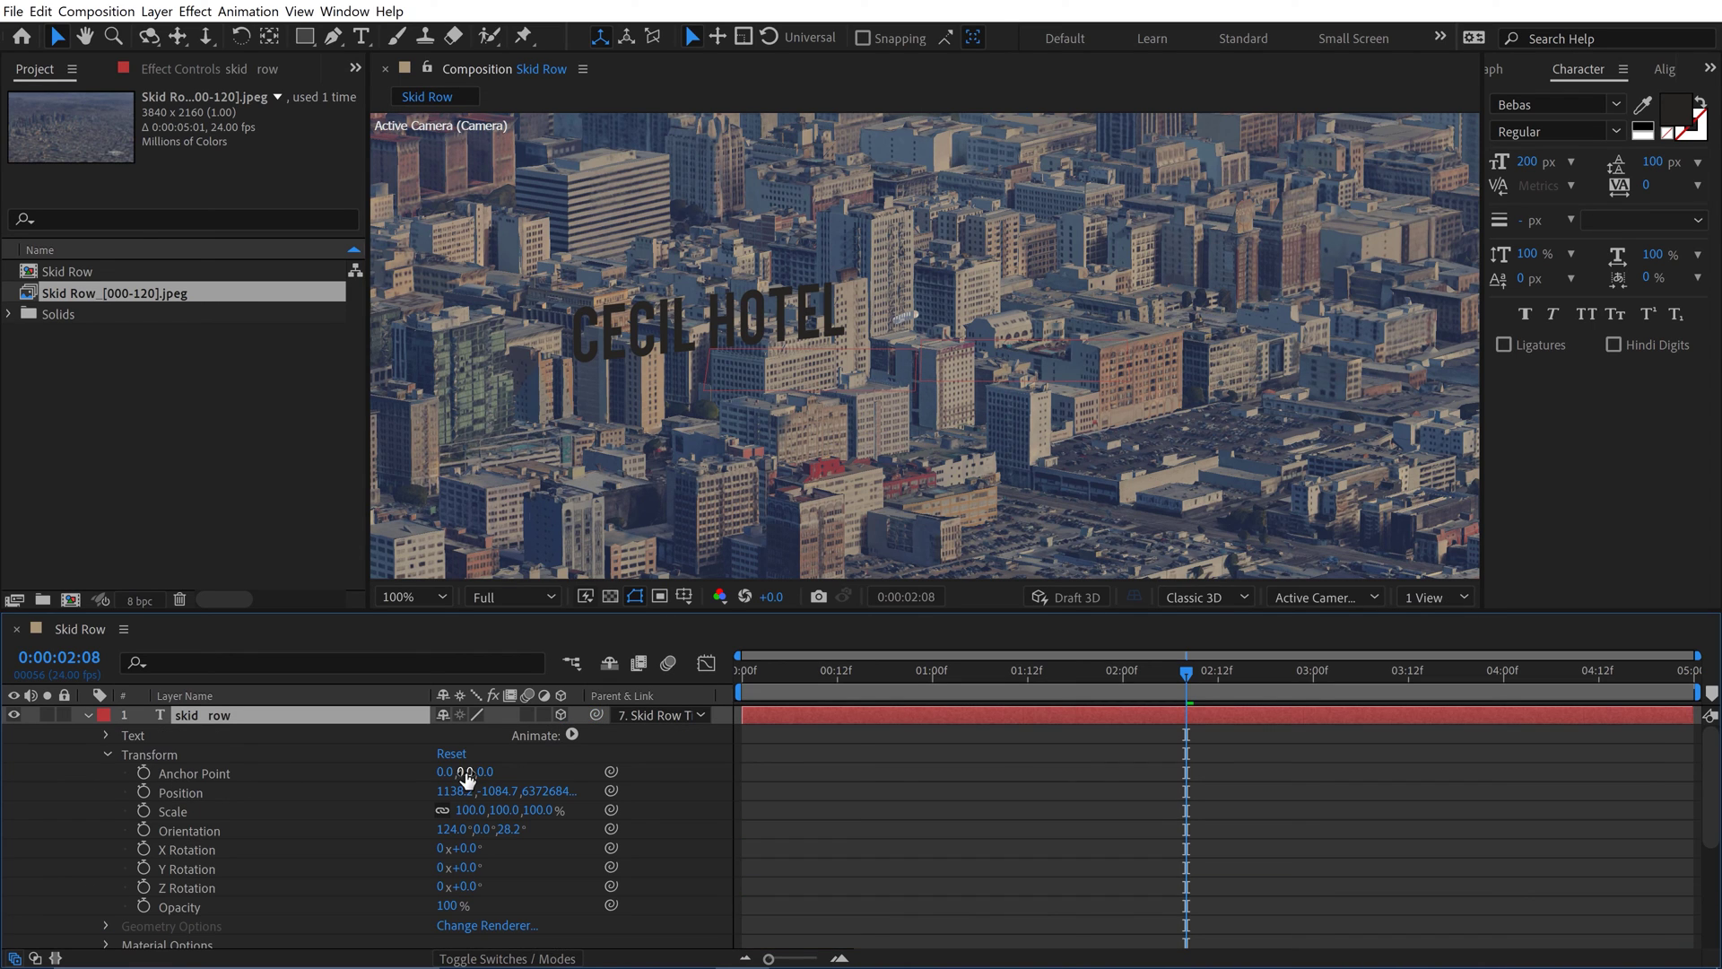
{"action": "left_click", "coordinate": [465, 790]}
{"action": "type", "text": "0"}
{"action": "key", "text": "Return"}
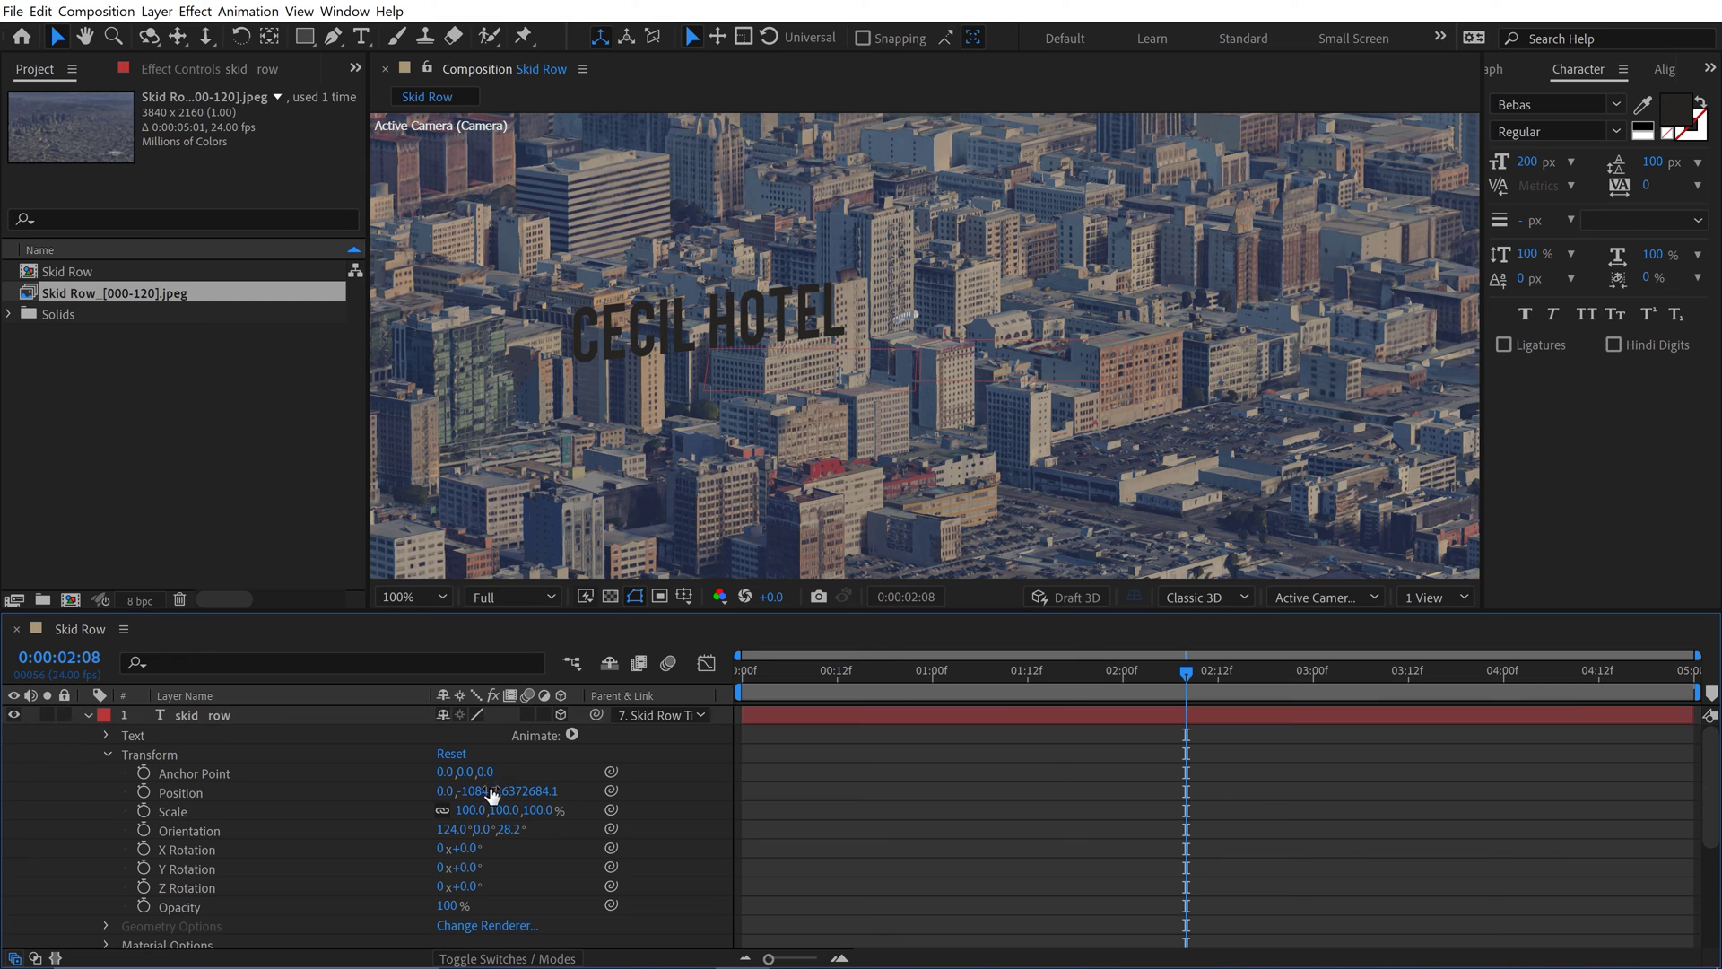
{"action": "left_click", "coordinate": [511, 792]}
{"action": "type", "text": "0.0,0.0,0.0"}
At 0:00:00:00, set the skid row layer's Orientation to 90°, 0°, 0° so the title stands upright
{"action": "scroll", "coordinate": [1053, 500], "scroll_direction": "down", "scroll_amount": 4}
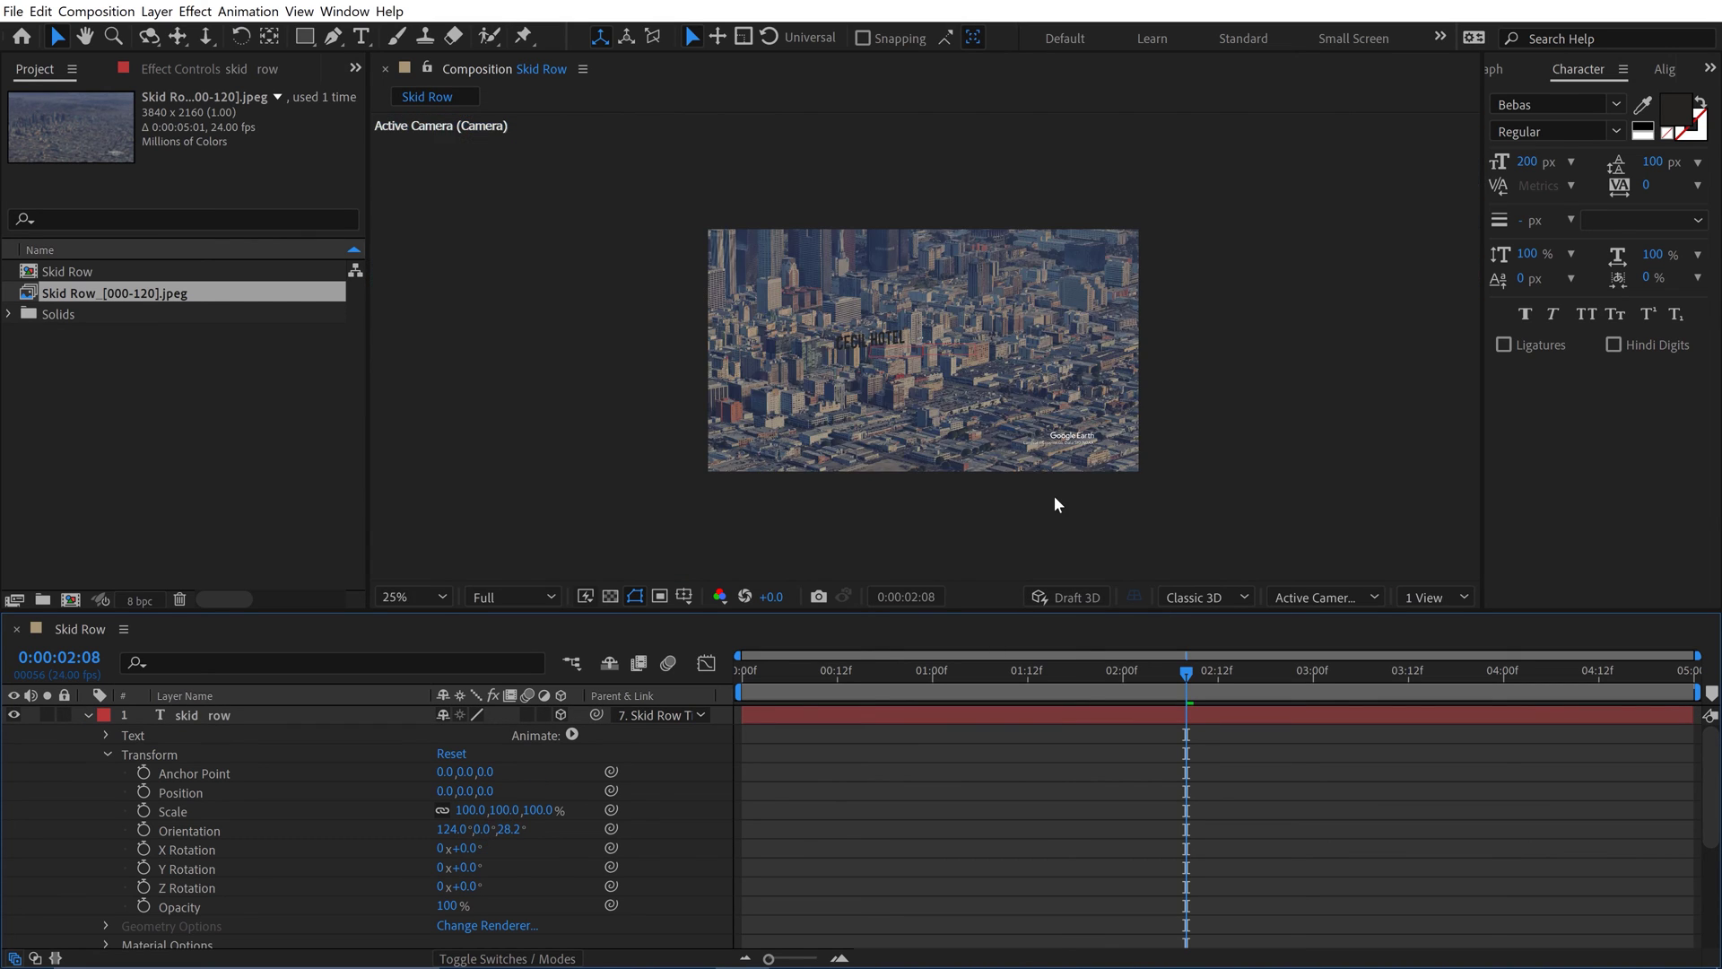
{"action": "scroll", "coordinate": [1053, 500], "scroll_direction": "up", "scroll_amount": 2}
{"action": "left_click", "coordinate": [869, 677]}
{"action": "key", "text": "comma"}
{"action": "left_click_drag", "start_coordinate": [869, 677], "coordinate": [706, 687]}
{"action": "key", "text": "comma"}
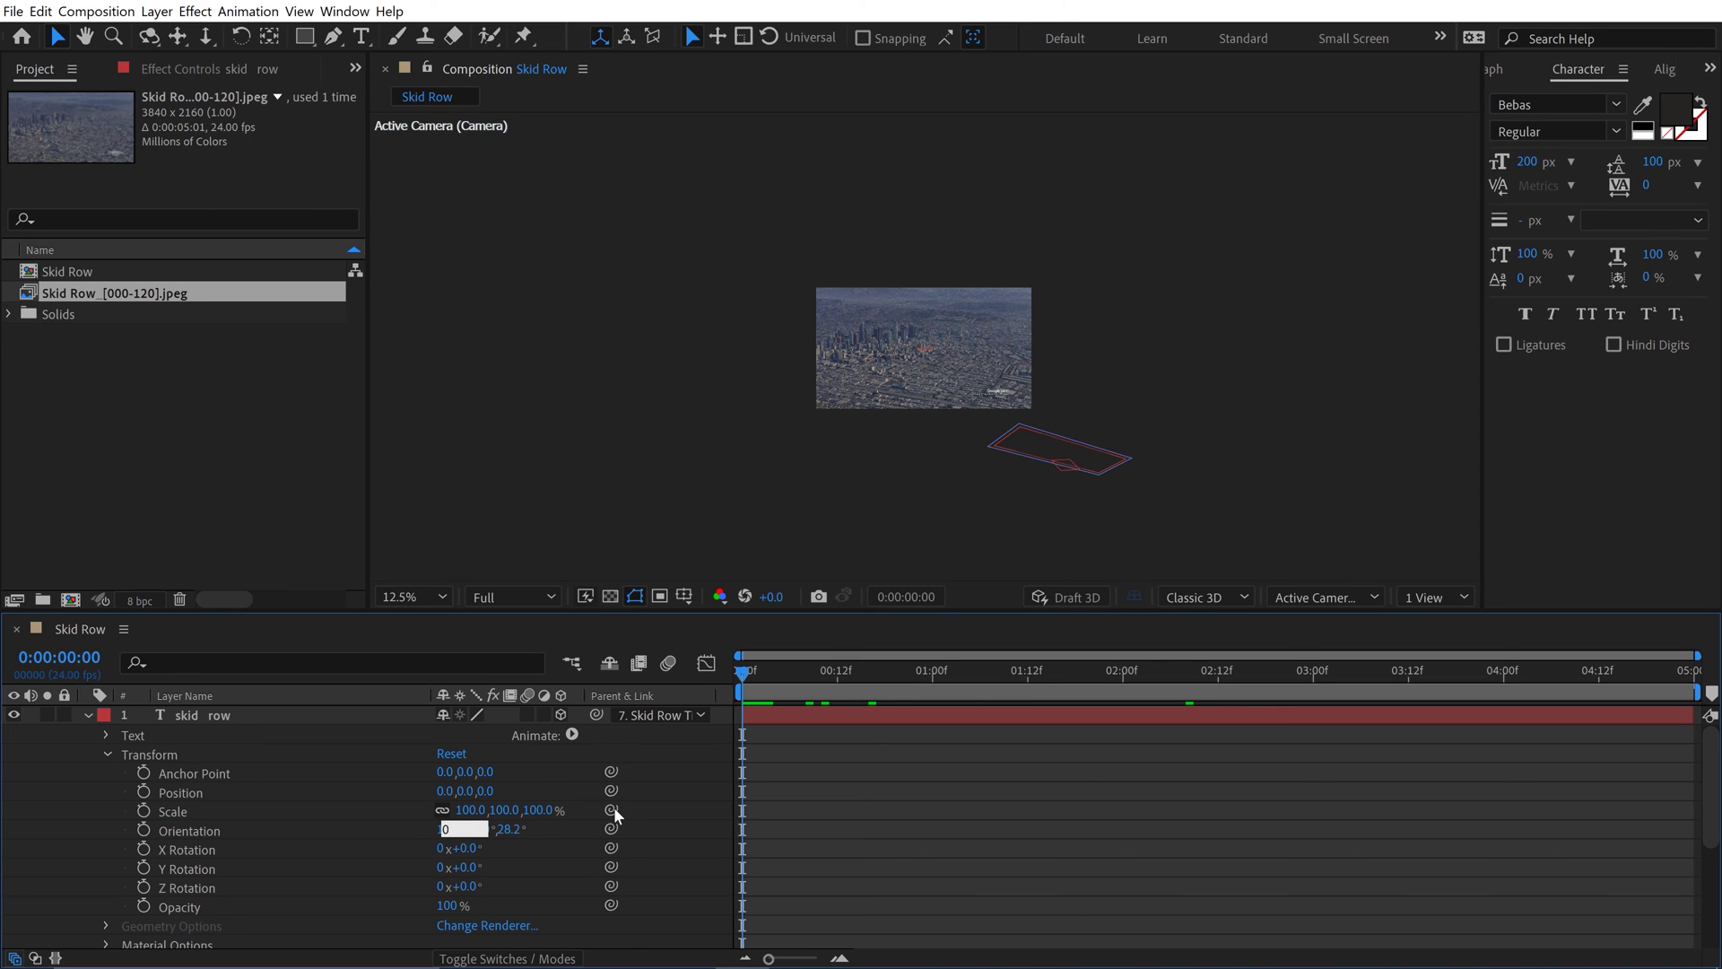
{"action": "key", "text": "Return"}
{"action": "left_click", "coordinate": [496, 828]}
{"action": "type", "text": "0"}
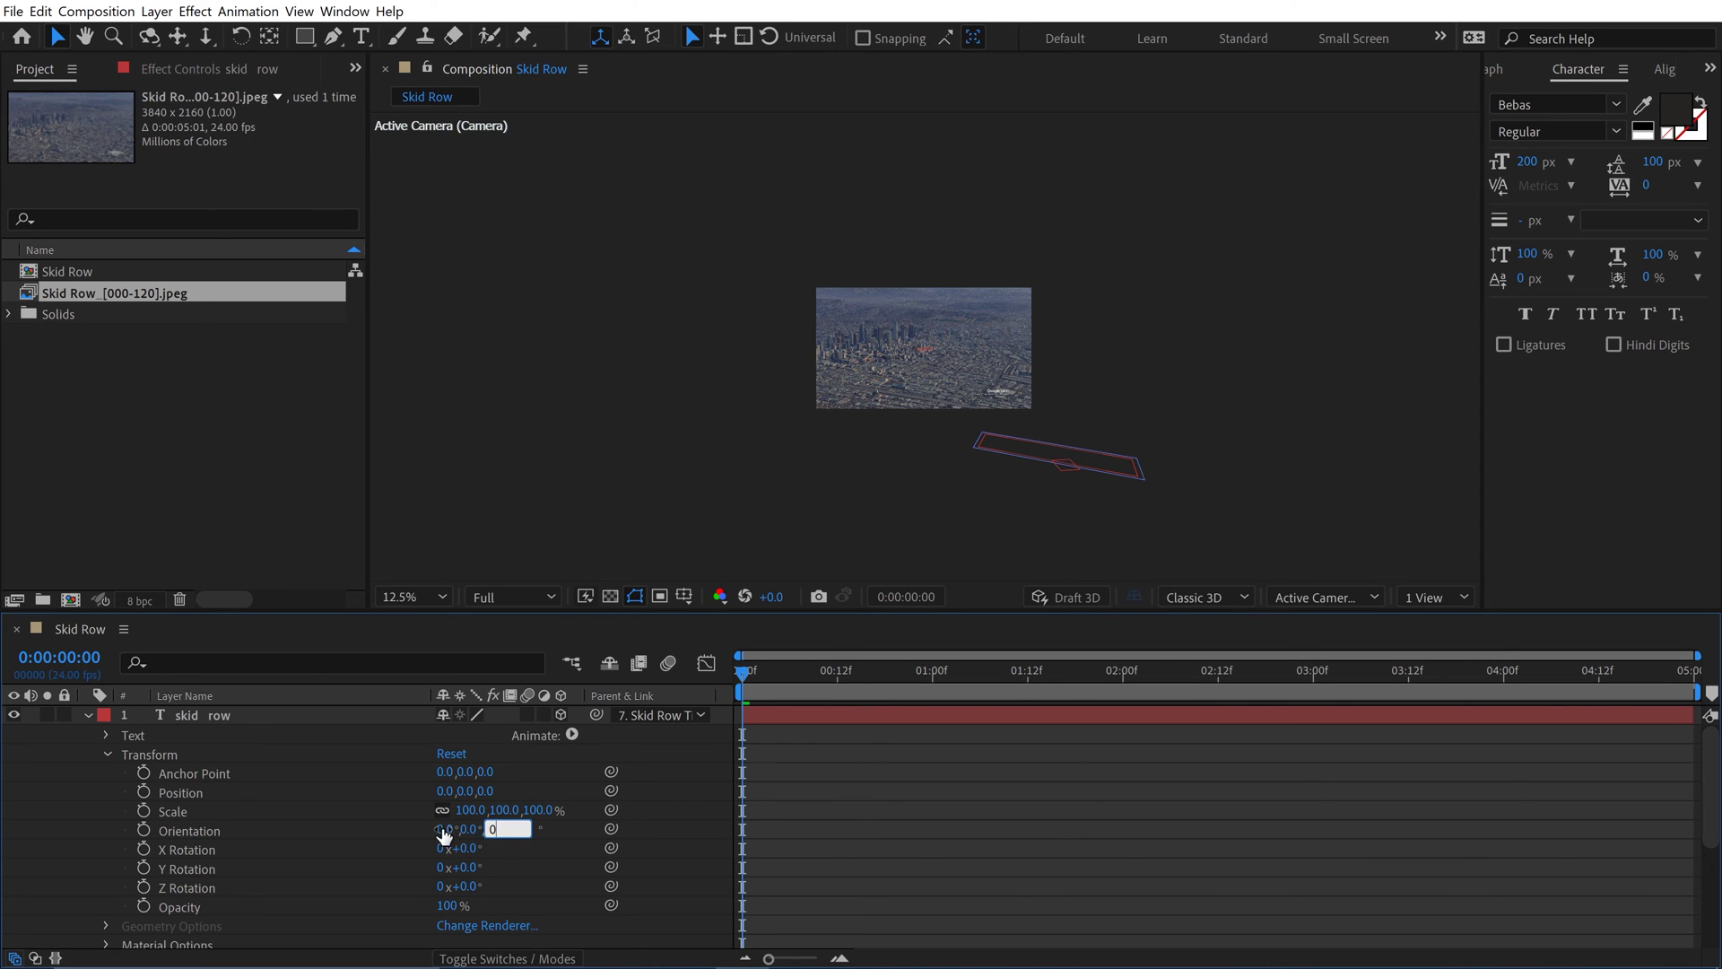
{"action": "key", "text": "Return"}
{"action": "left_click", "coordinate": [444, 829]}
{"action": "type", "text": "90"}
{"action": "key", "text": "Return"}
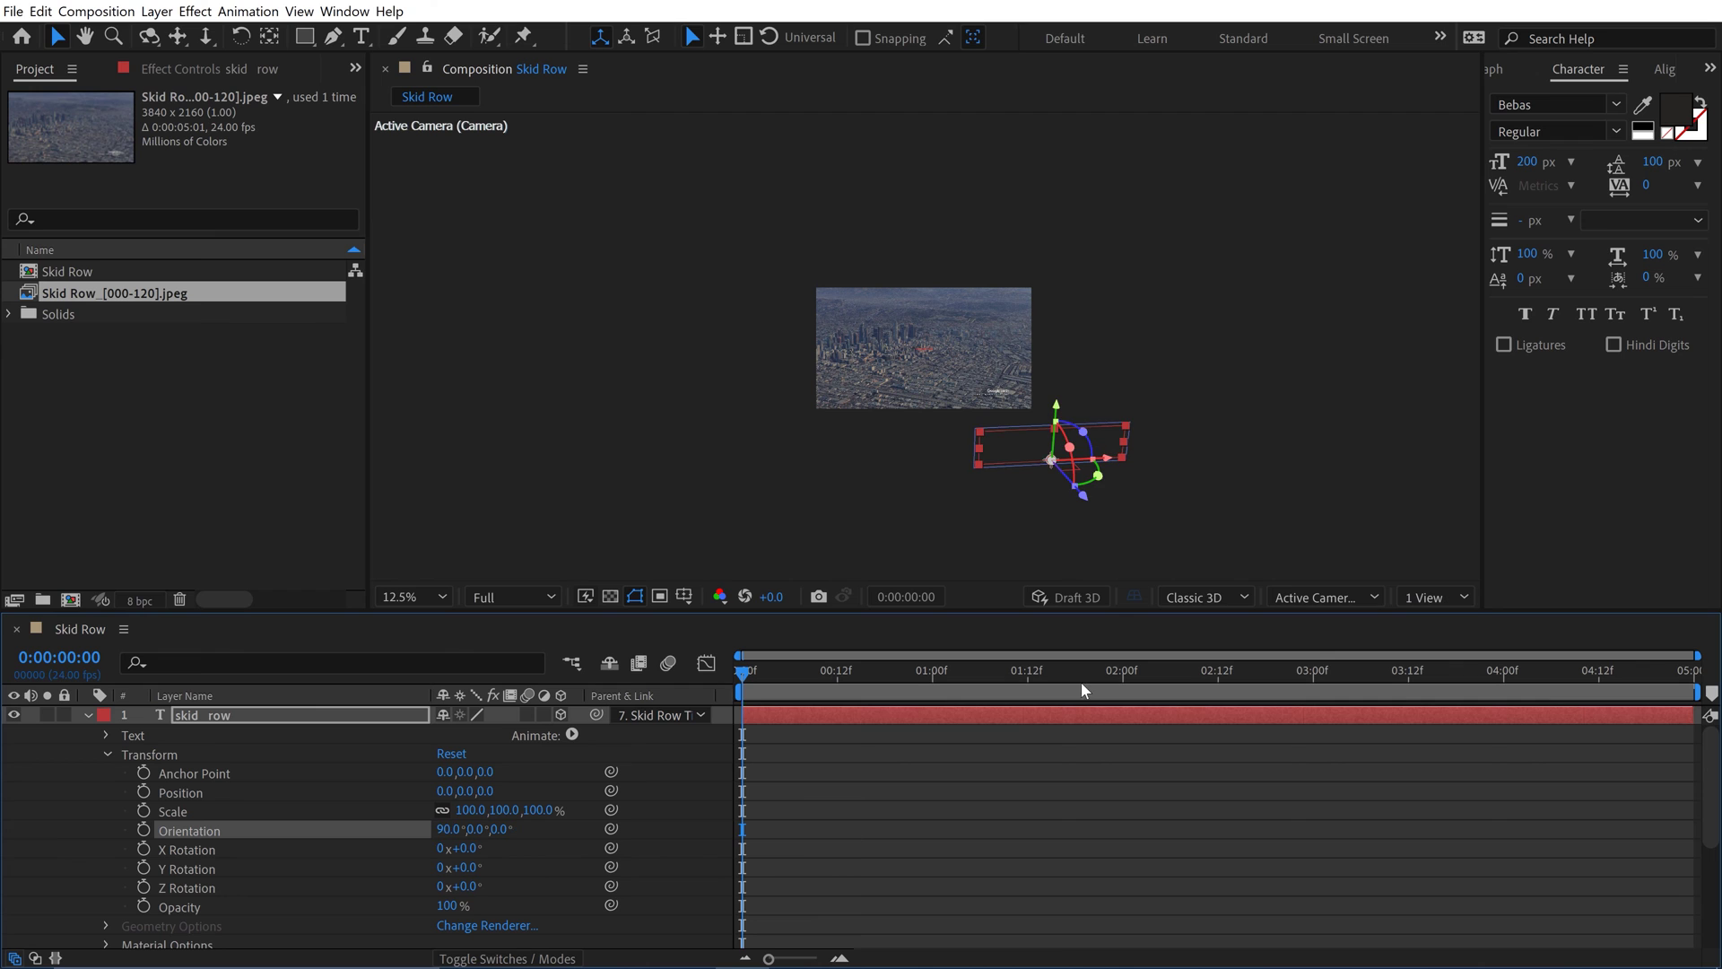
Raise the skid row title into the frame above the city, to a Position of about -40.5, -423.5, -431.9
{"action": "key", "text": "period"}
{"action": "key", "text": "h"}
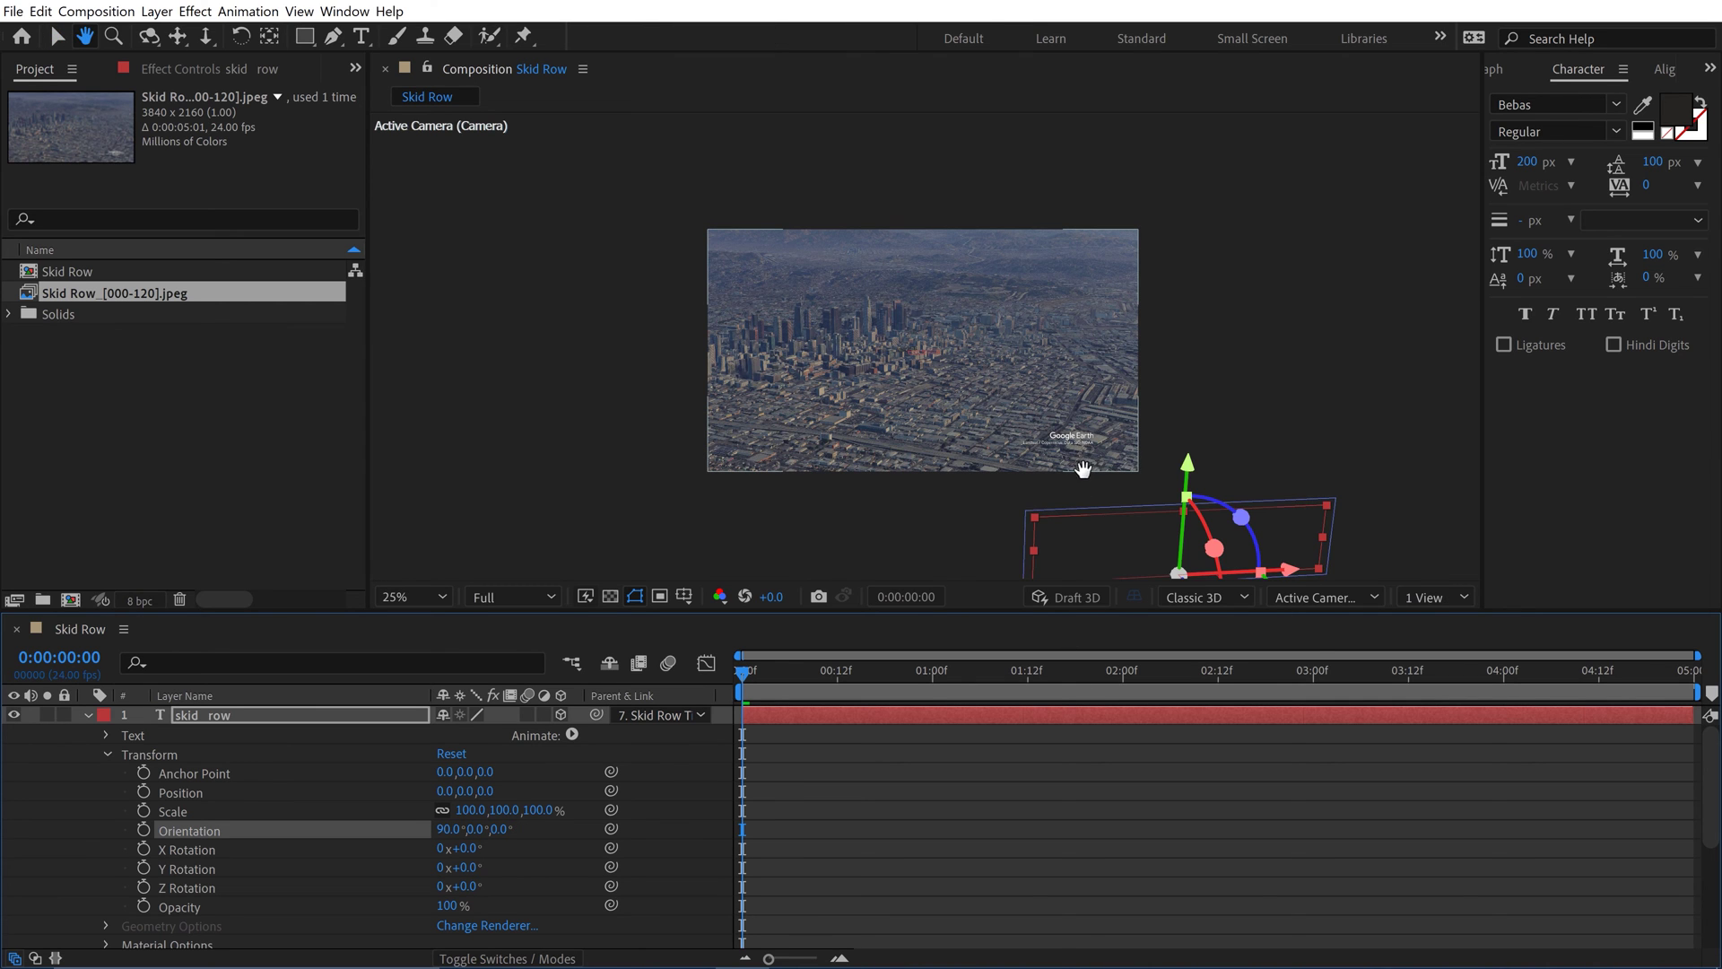
{"action": "left_click_drag", "start_coordinate": [1087, 470], "coordinate": [1055, 417]}
{"action": "key", "text": "v"}
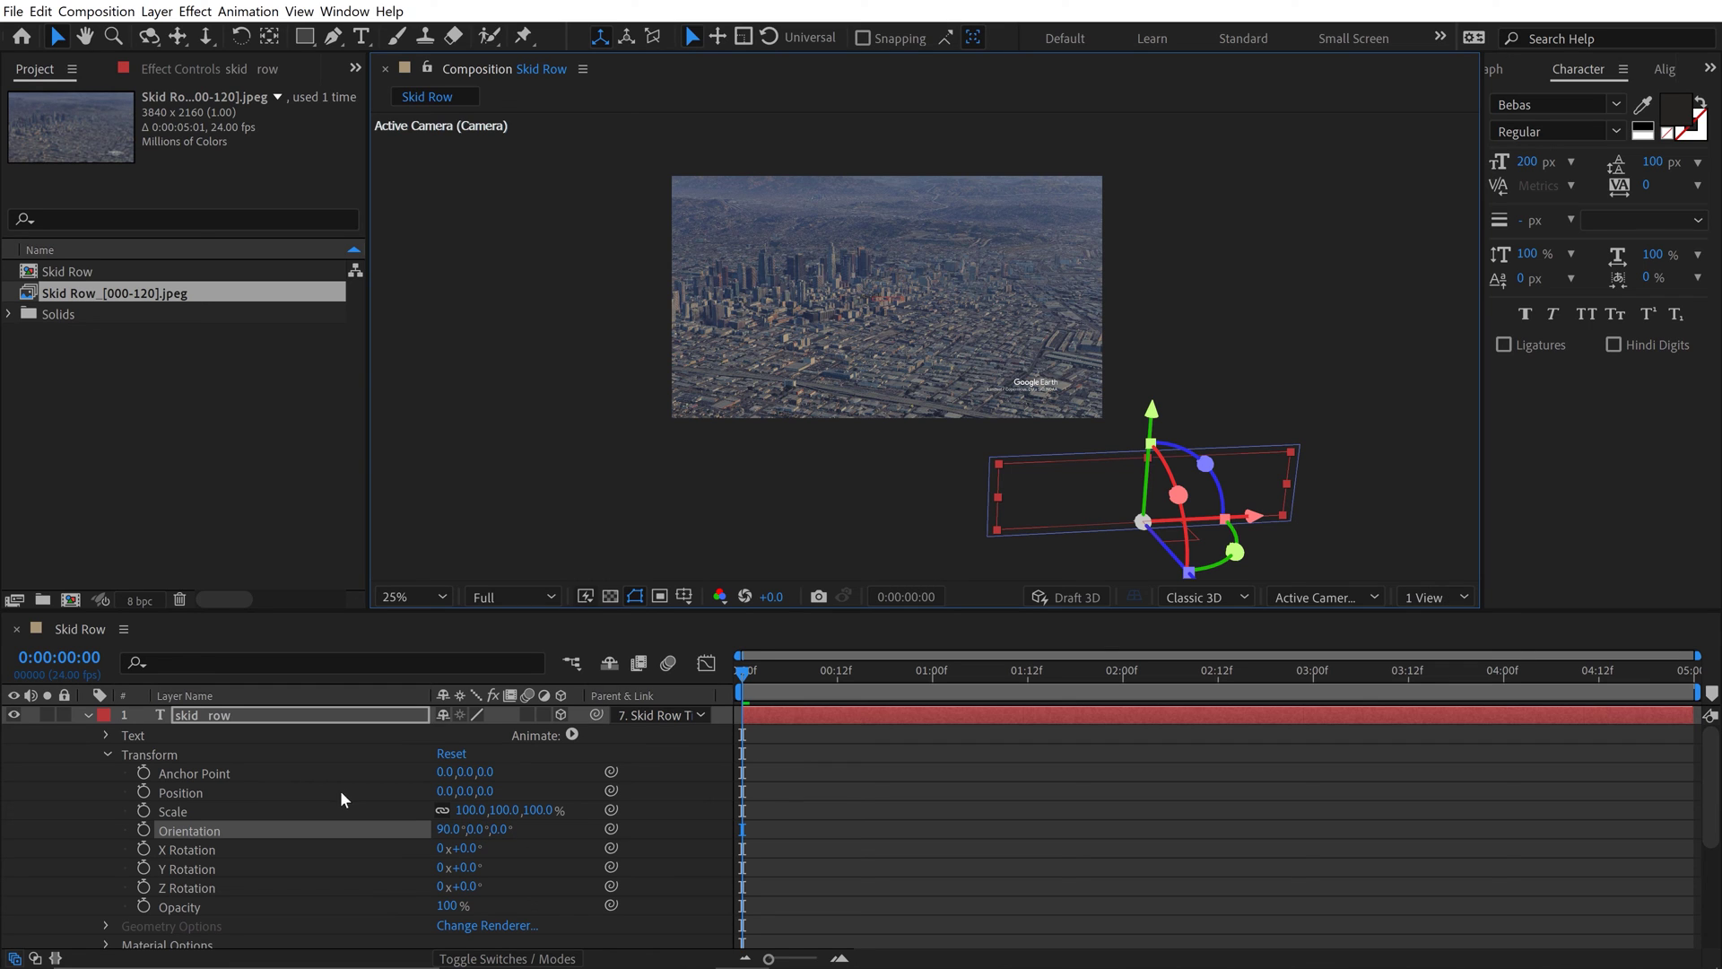
{"action": "left_click_drag", "start_coordinate": [1154, 421], "coordinate": [1203, 328]}
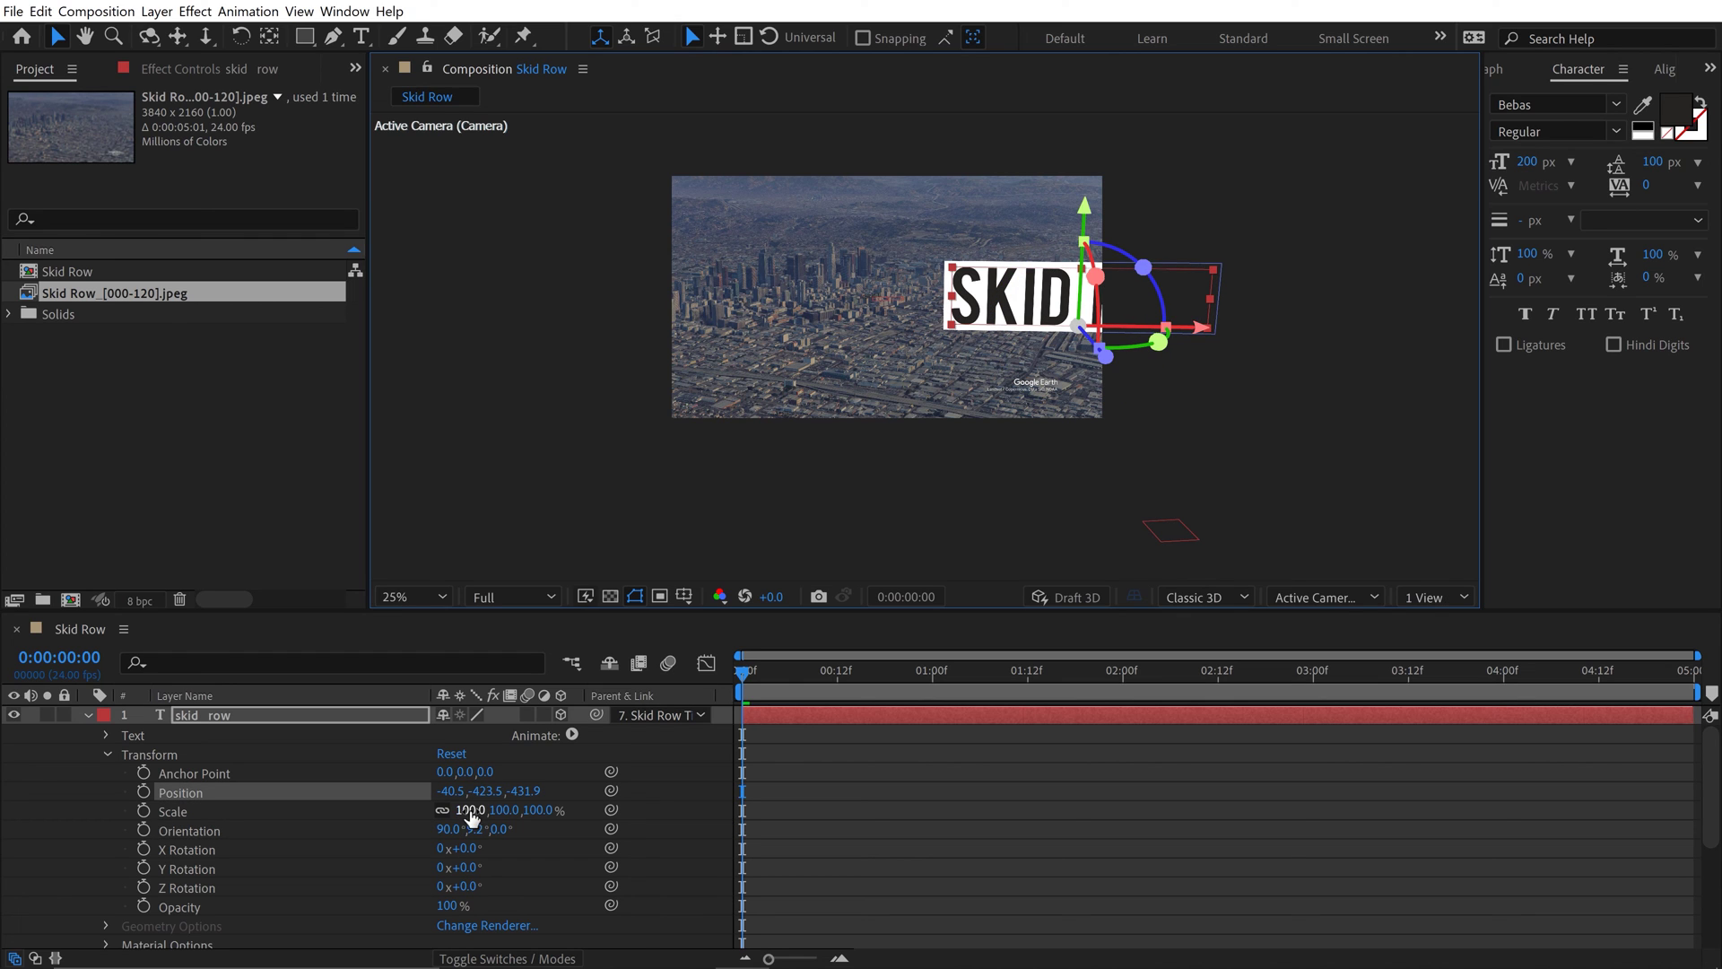
Scale the skid row layer down to 50%
{"action": "left_click_drag", "start_coordinate": [471, 810], "coordinate": [470, 810]}
{"action": "type", "text": "50"}
{"action": "key", "text": "Return"}
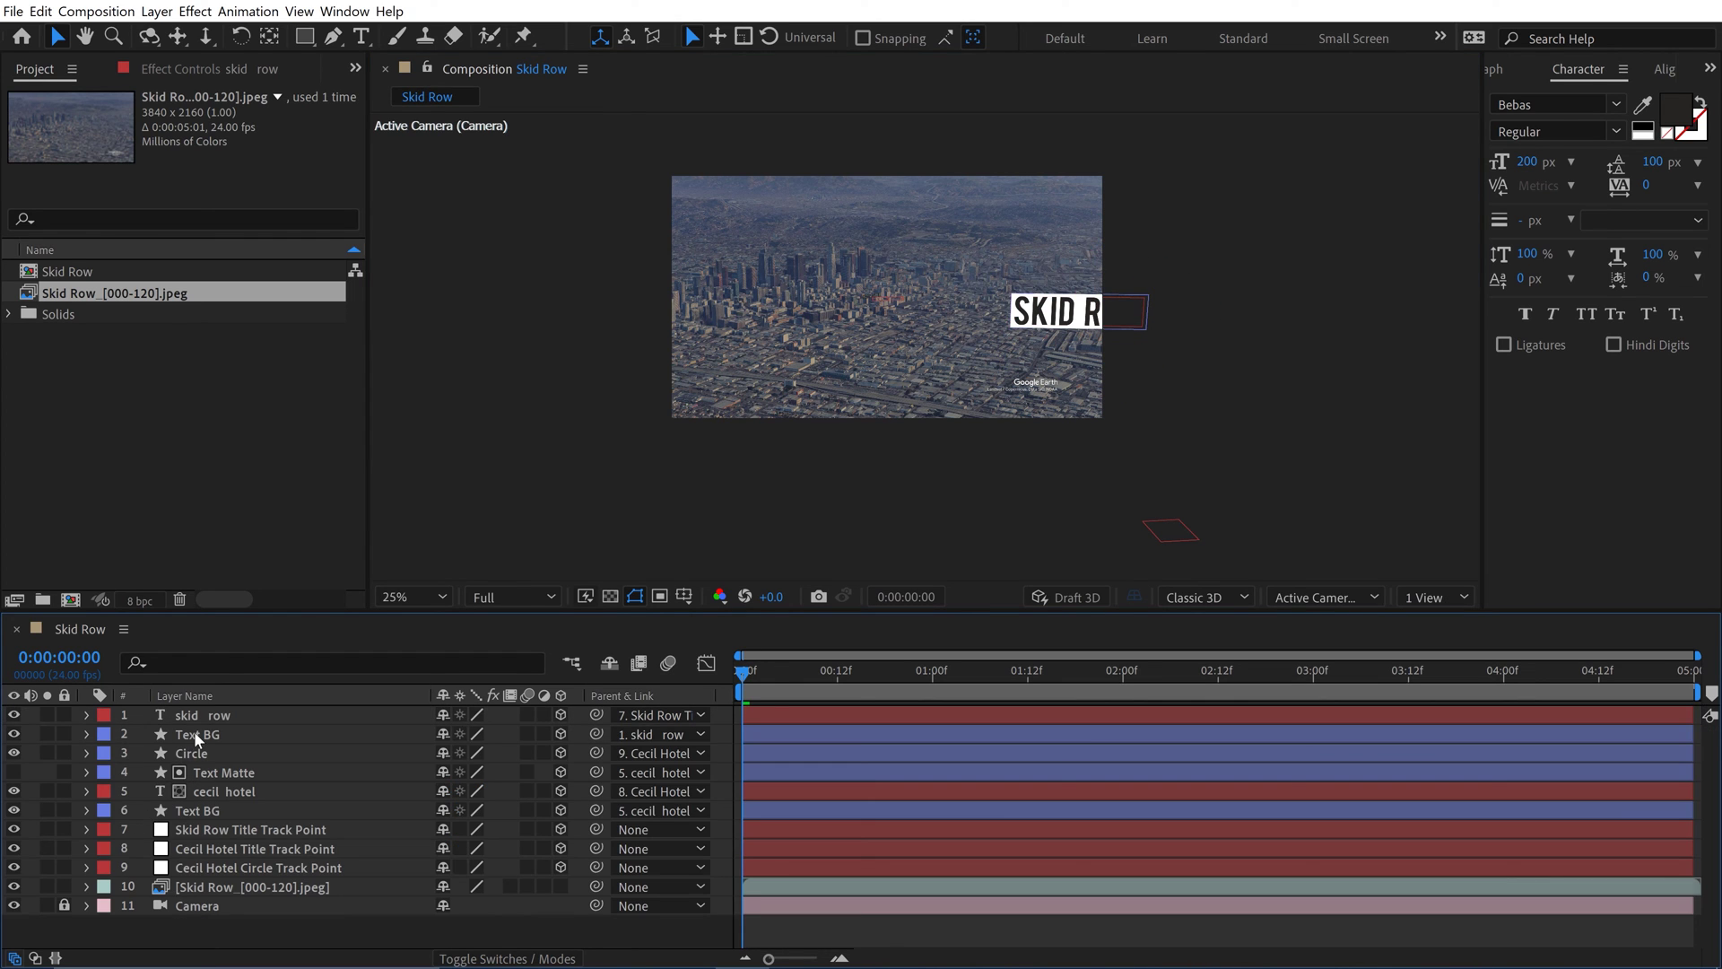
Set the blending mode of the skid row title's Text BG layer to Difference
{"action": "left_click", "coordinate": [196, 734]}
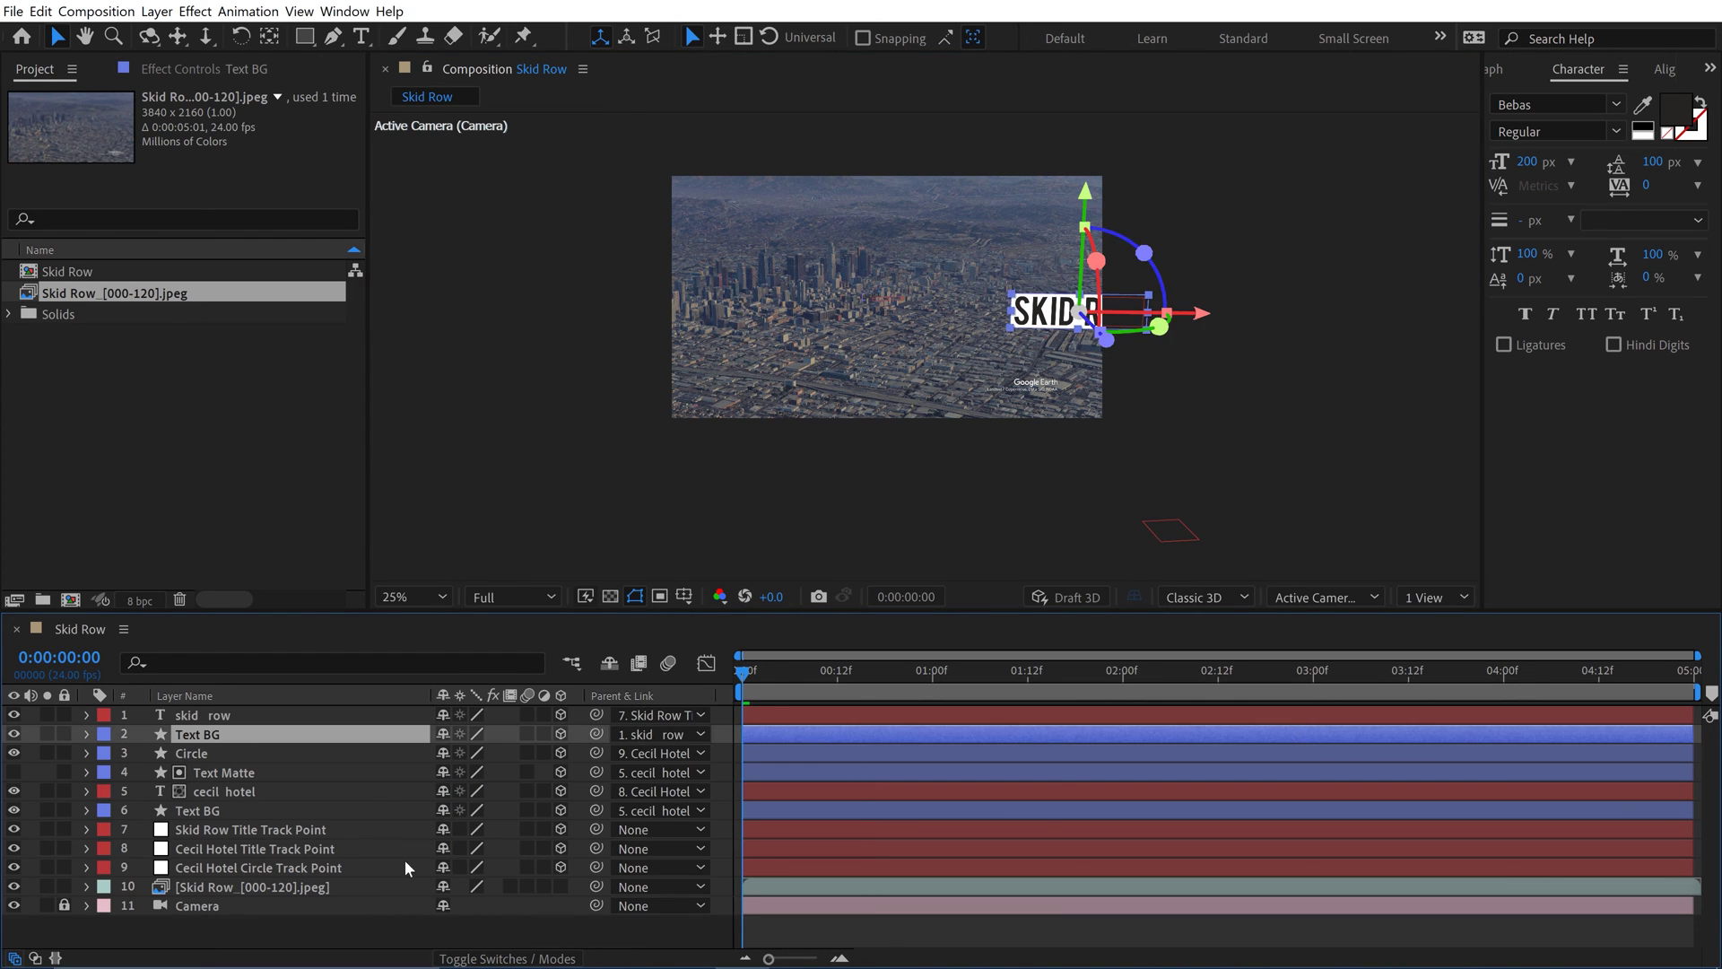
{"action": "left_click", "coordinate": [508, 958]}
{"action": "left_click", "coordinate": [466, 734]}
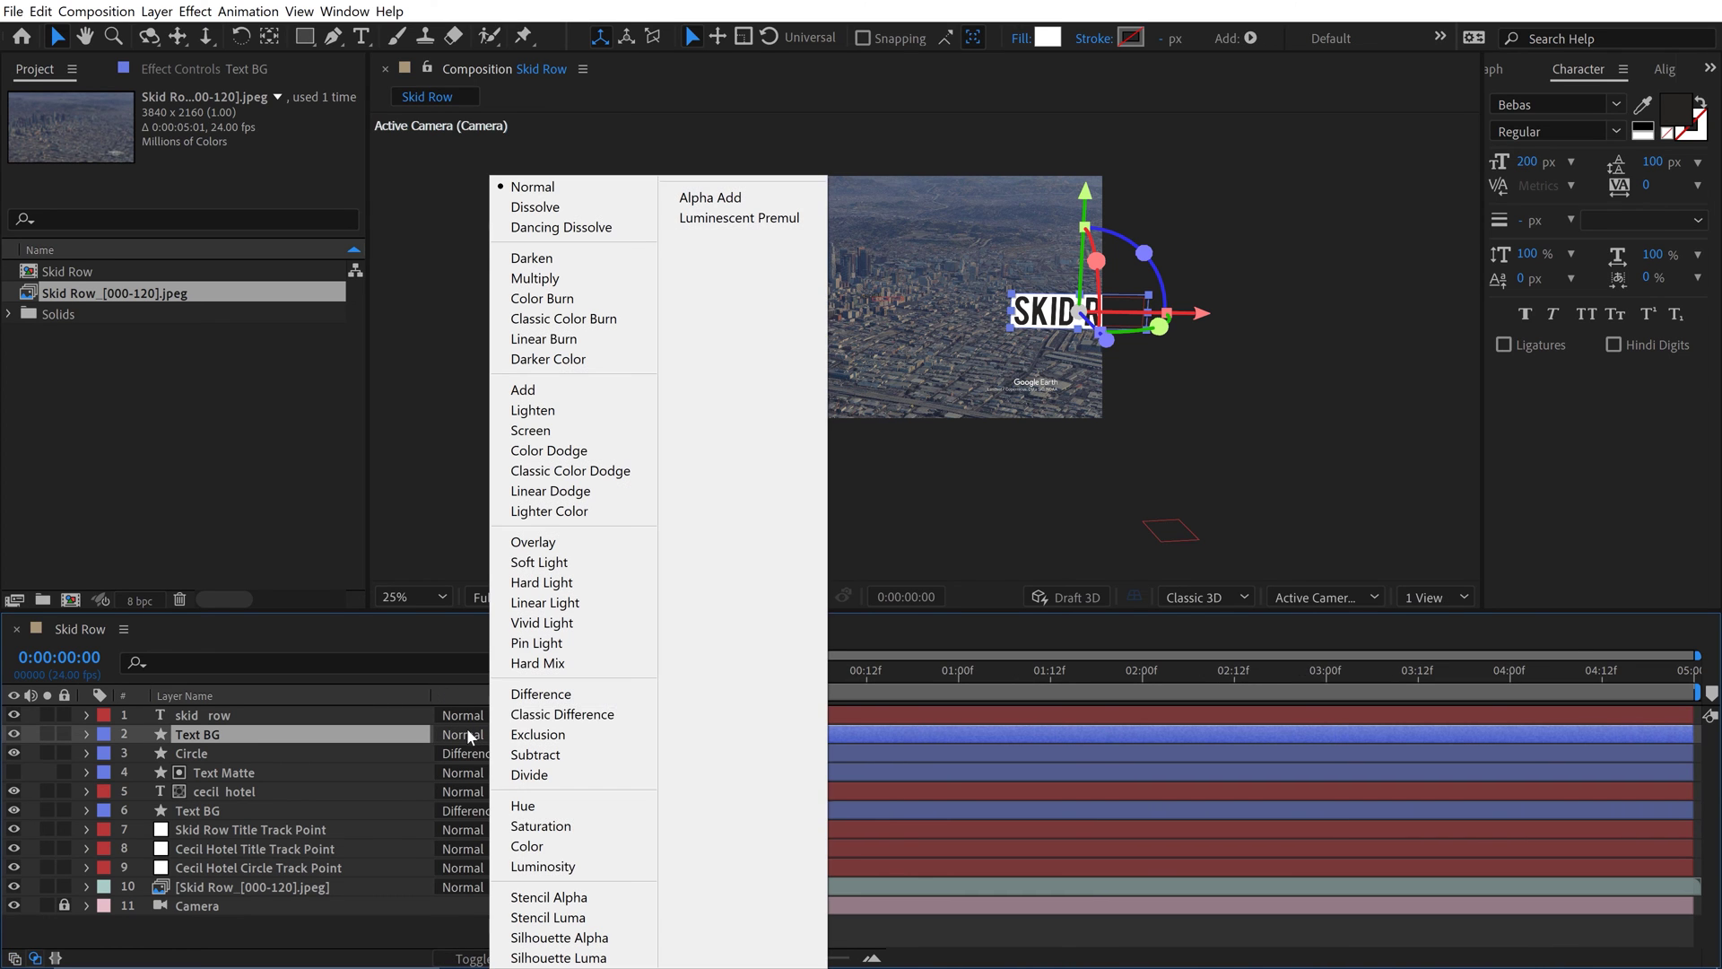
{"action": "left_click", "coordinate": [539, 695]}
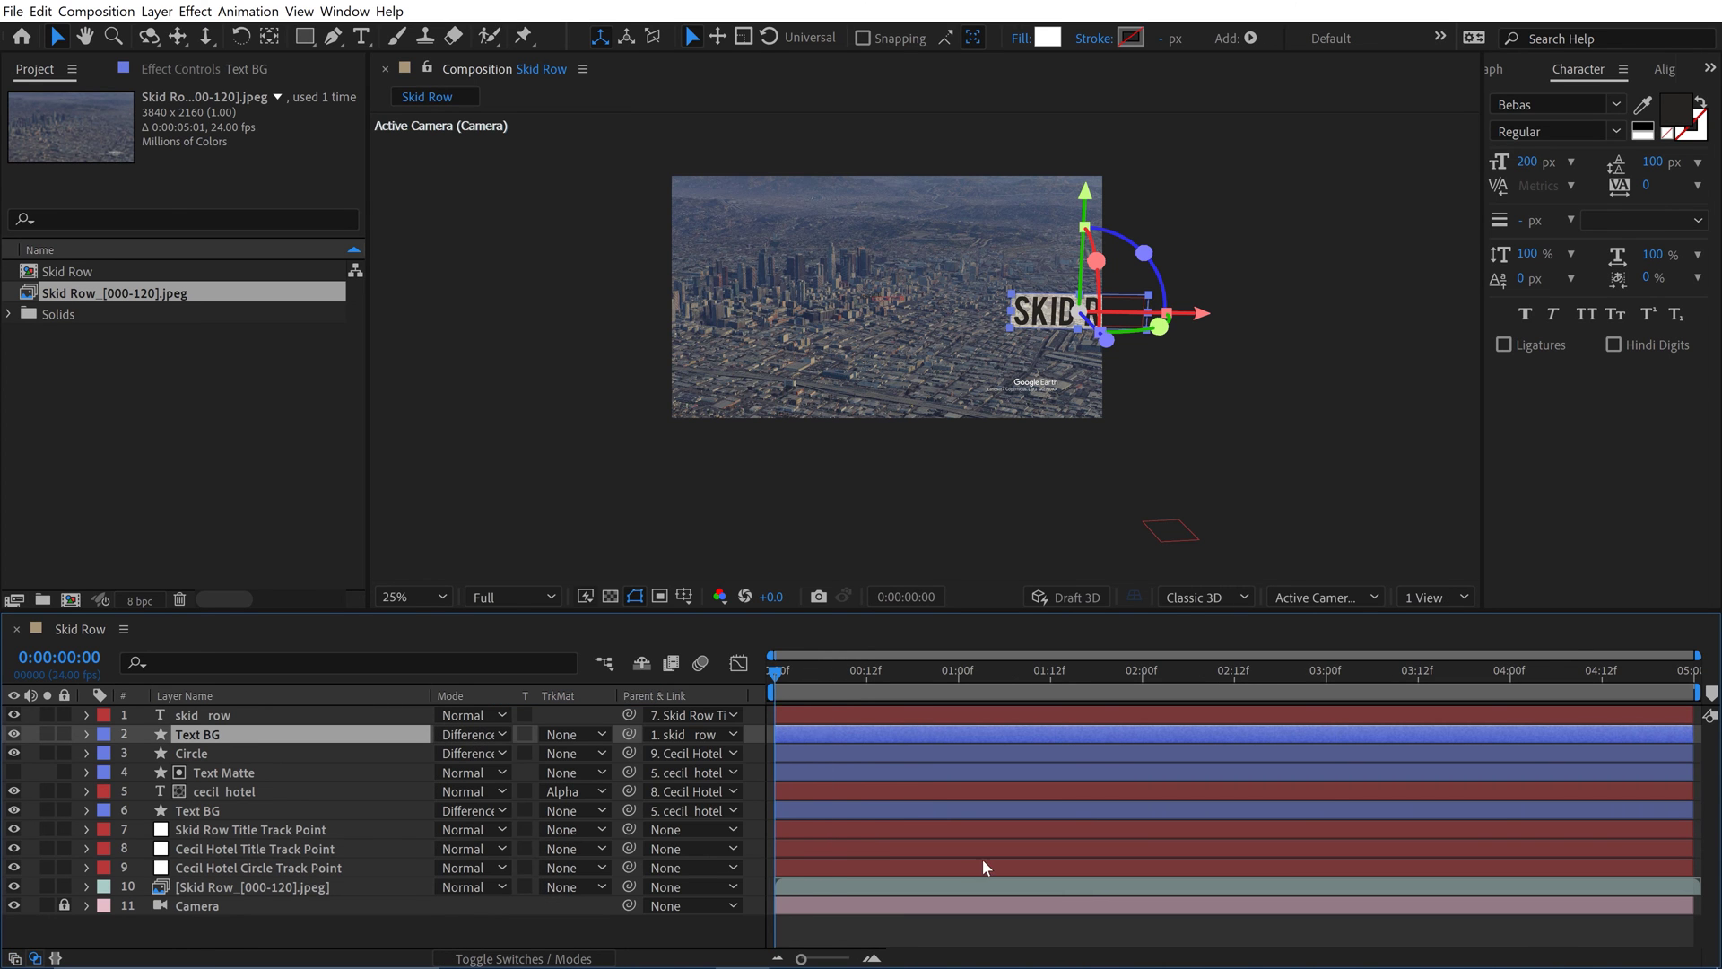
Preview the opening of the camera move up to 0:00:01:02 to check where the skid row title travels
{"action": "left_click", "coordinate": [955, 926]}
{"action": "key", "text": "space"}
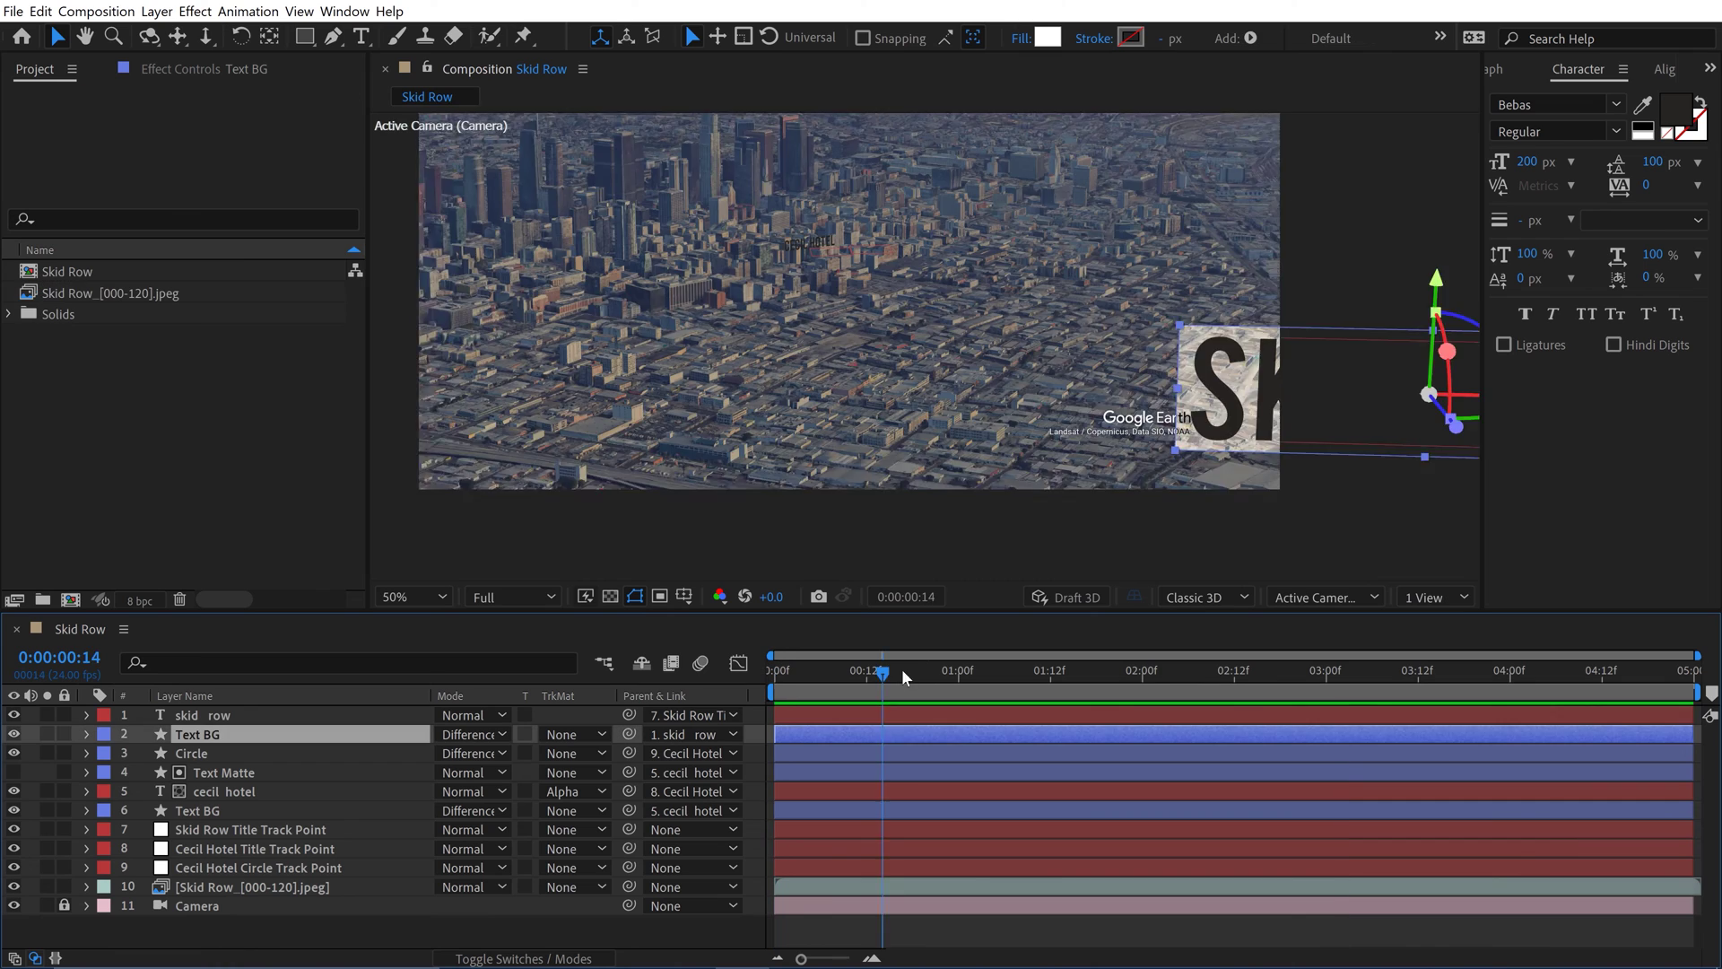
{"action": "left_click_drag", "start_coordinate": [901, 671], "coordinate": [974, 671]}
{"action": "scroll", "coordinate": [782, 266], "scroll_direction": "up", "scroll_amount": 1}
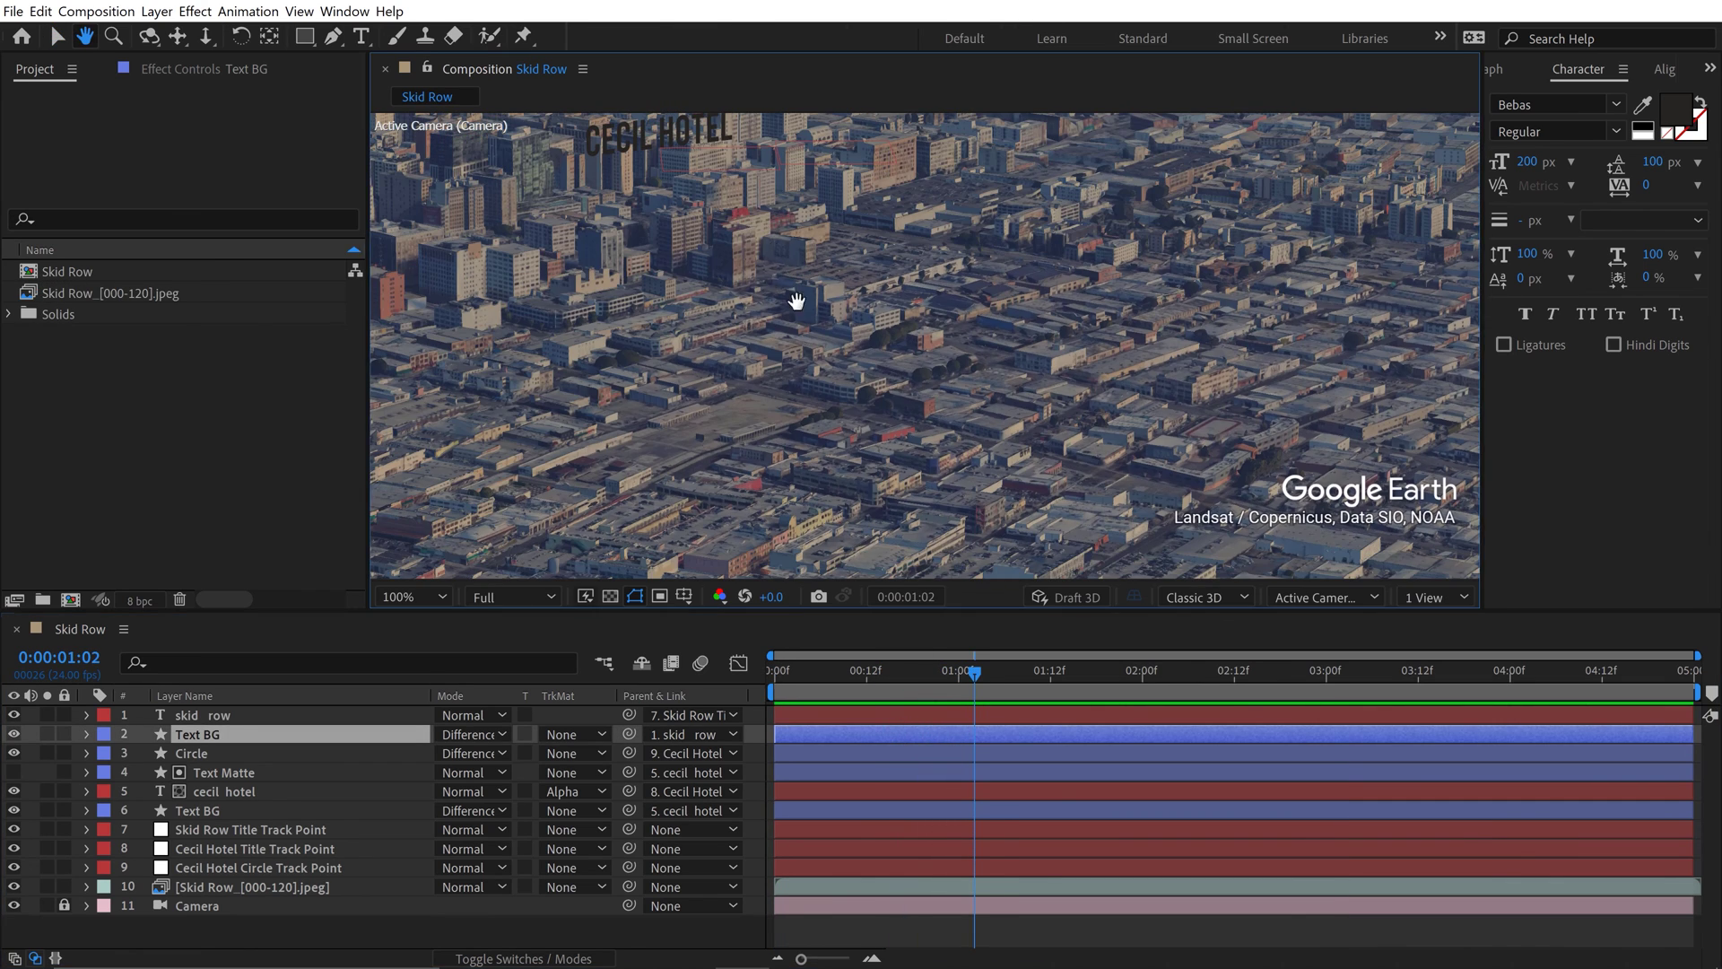
Rename the skid row title's background shape layer as Text BG 2
{"action": "left_click_drag", "start_coordinate": [796, 299], "coordinate": [924, 489]}
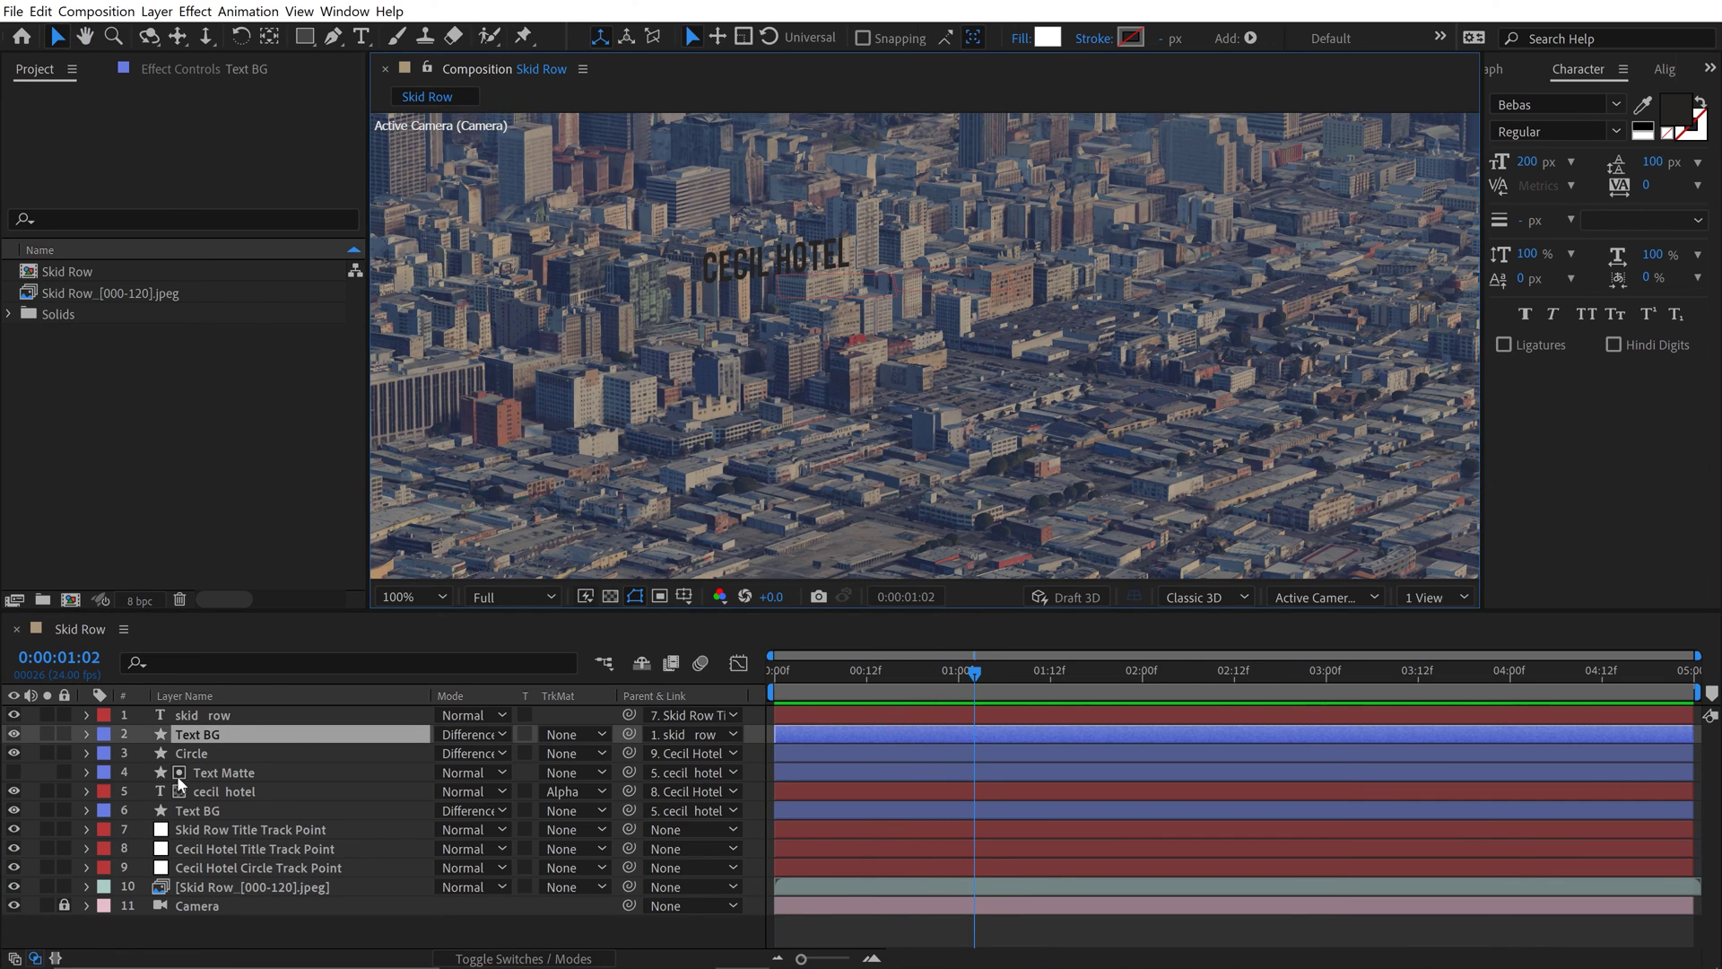
{"action": "left_click", "coordinate": [212, 731]}
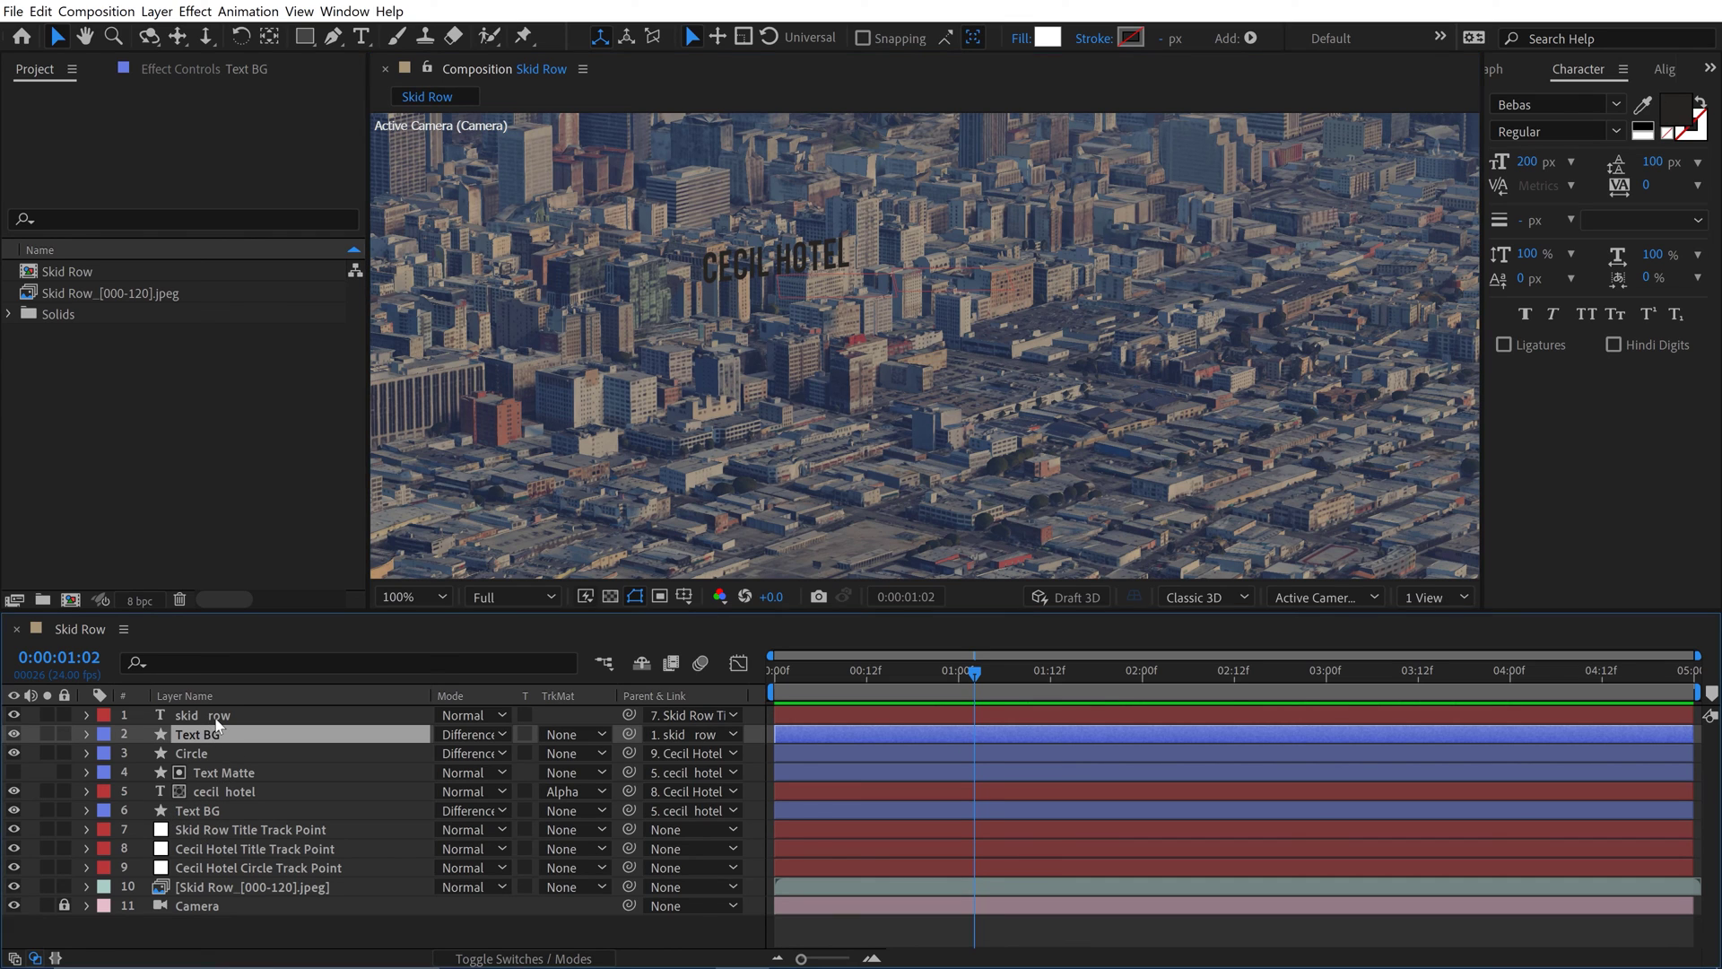
{"action": "key", "text": "Return"}
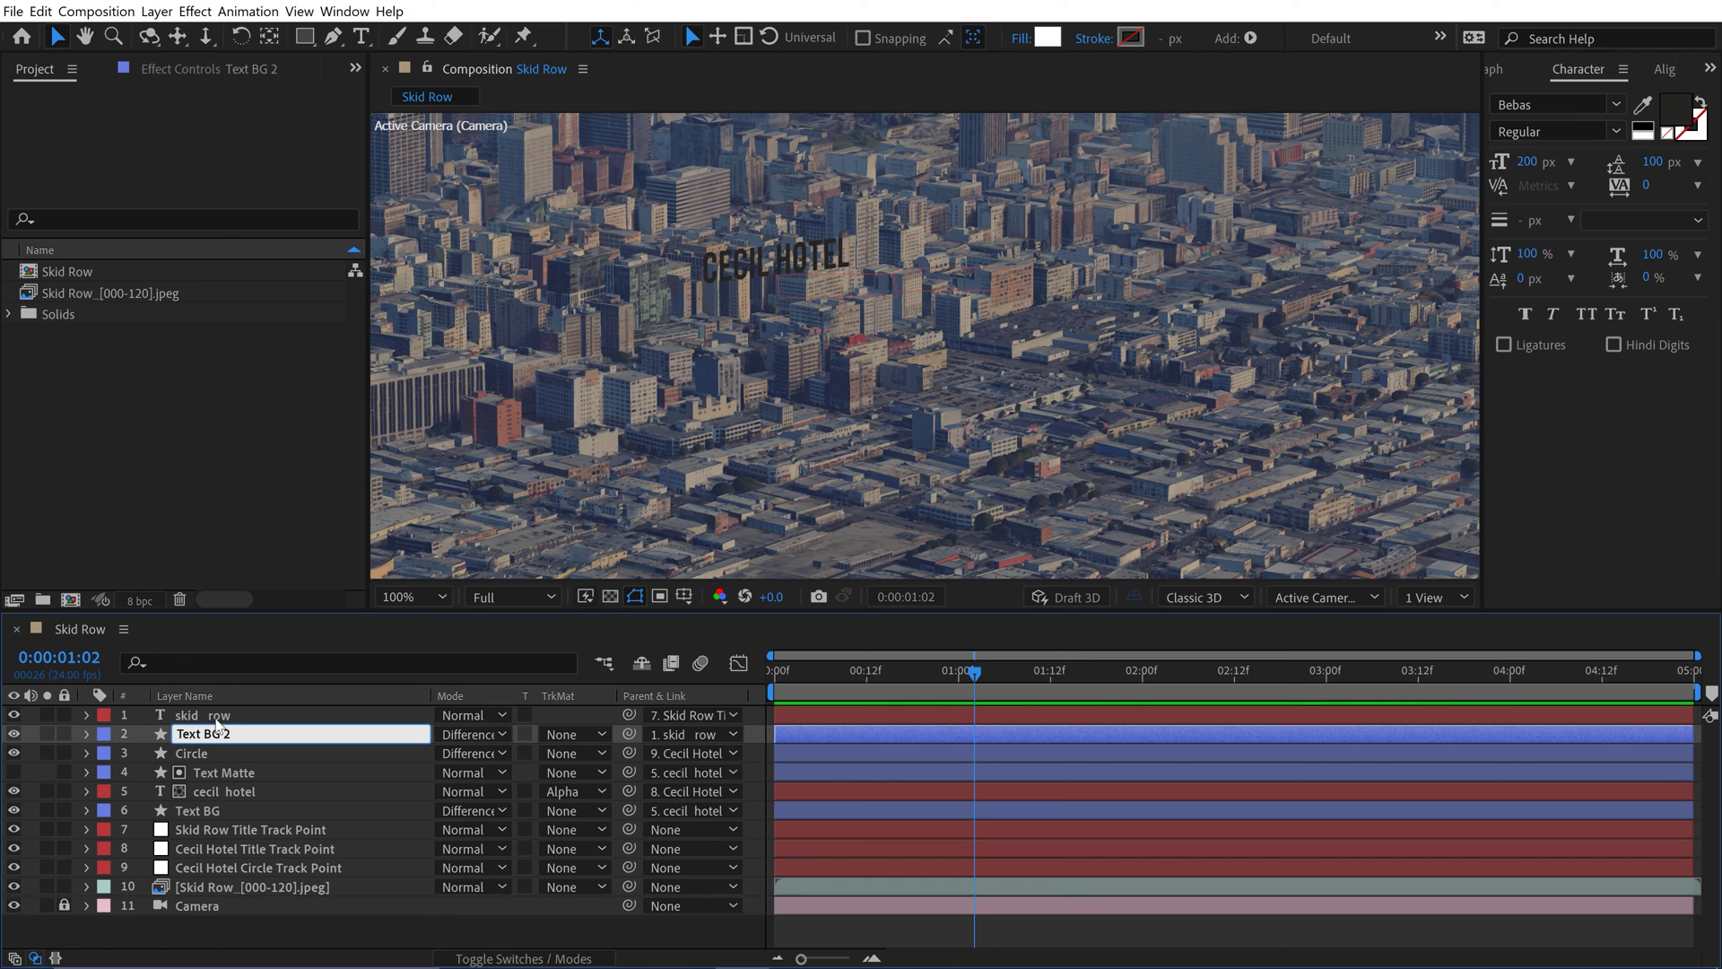
{"action": "key", "text": "Return"}
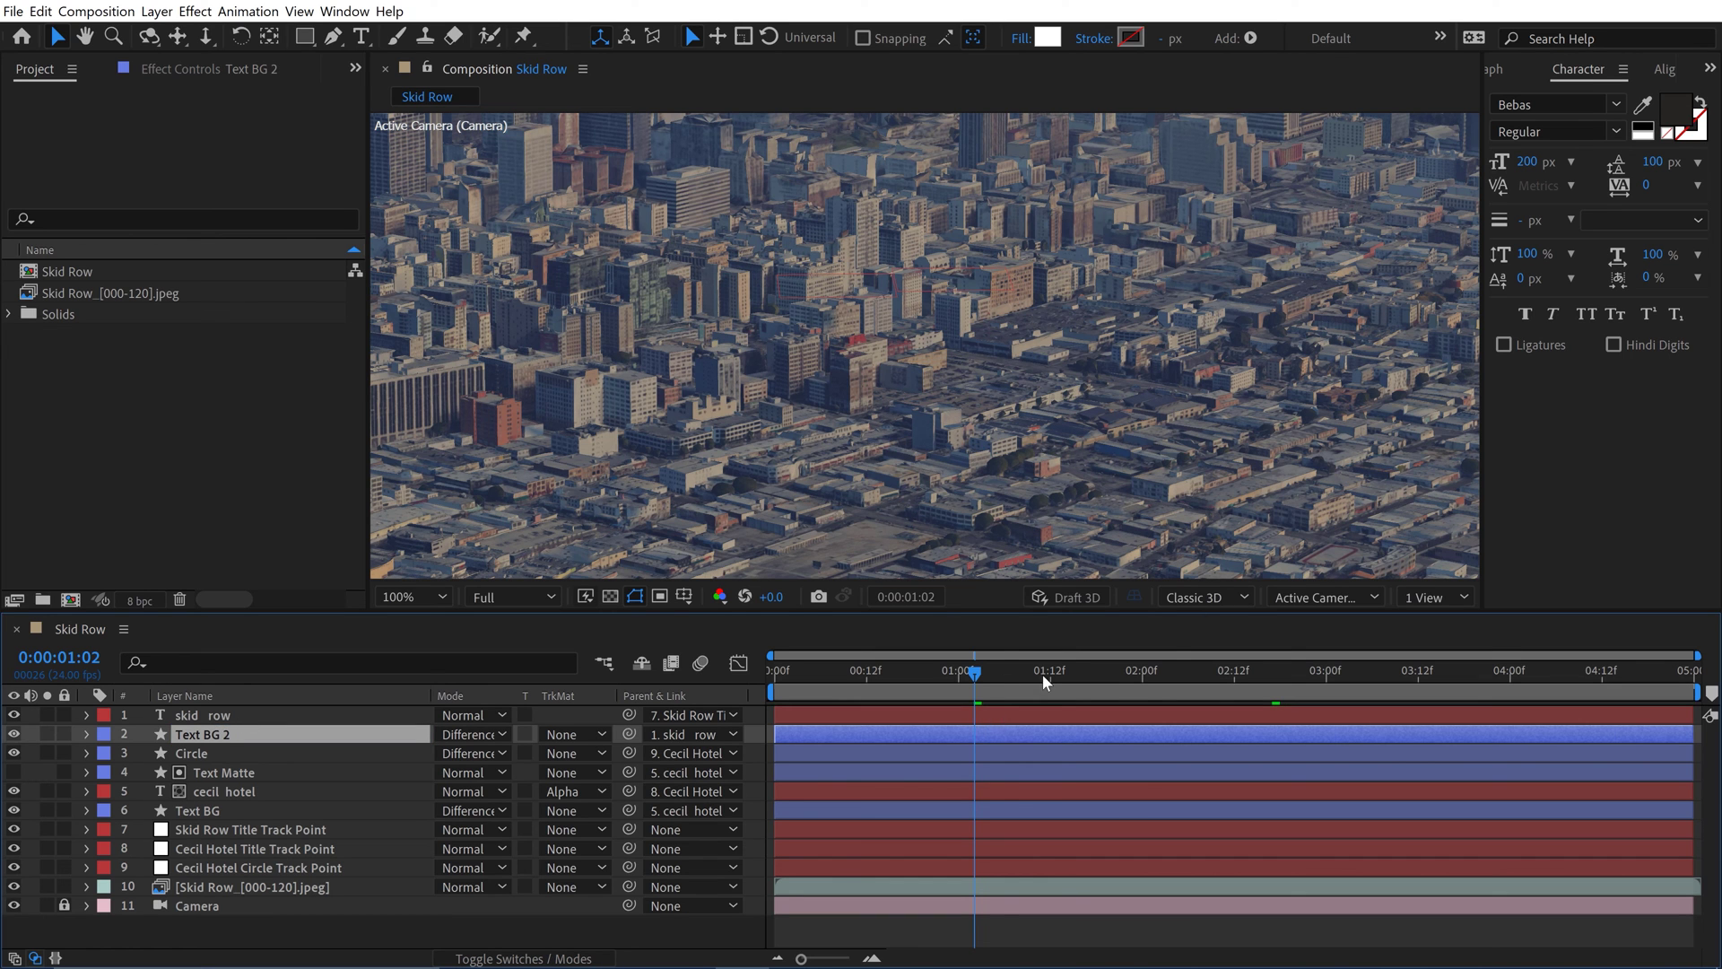
At 0:00:03:00, parent the skid row layer to the Cecil Hotel Circle Track Point null instead of the Skid Row null
{"action": "left_click_drag", "start_coordinate": [1042, 674], "coordinate": [1329, 666]}
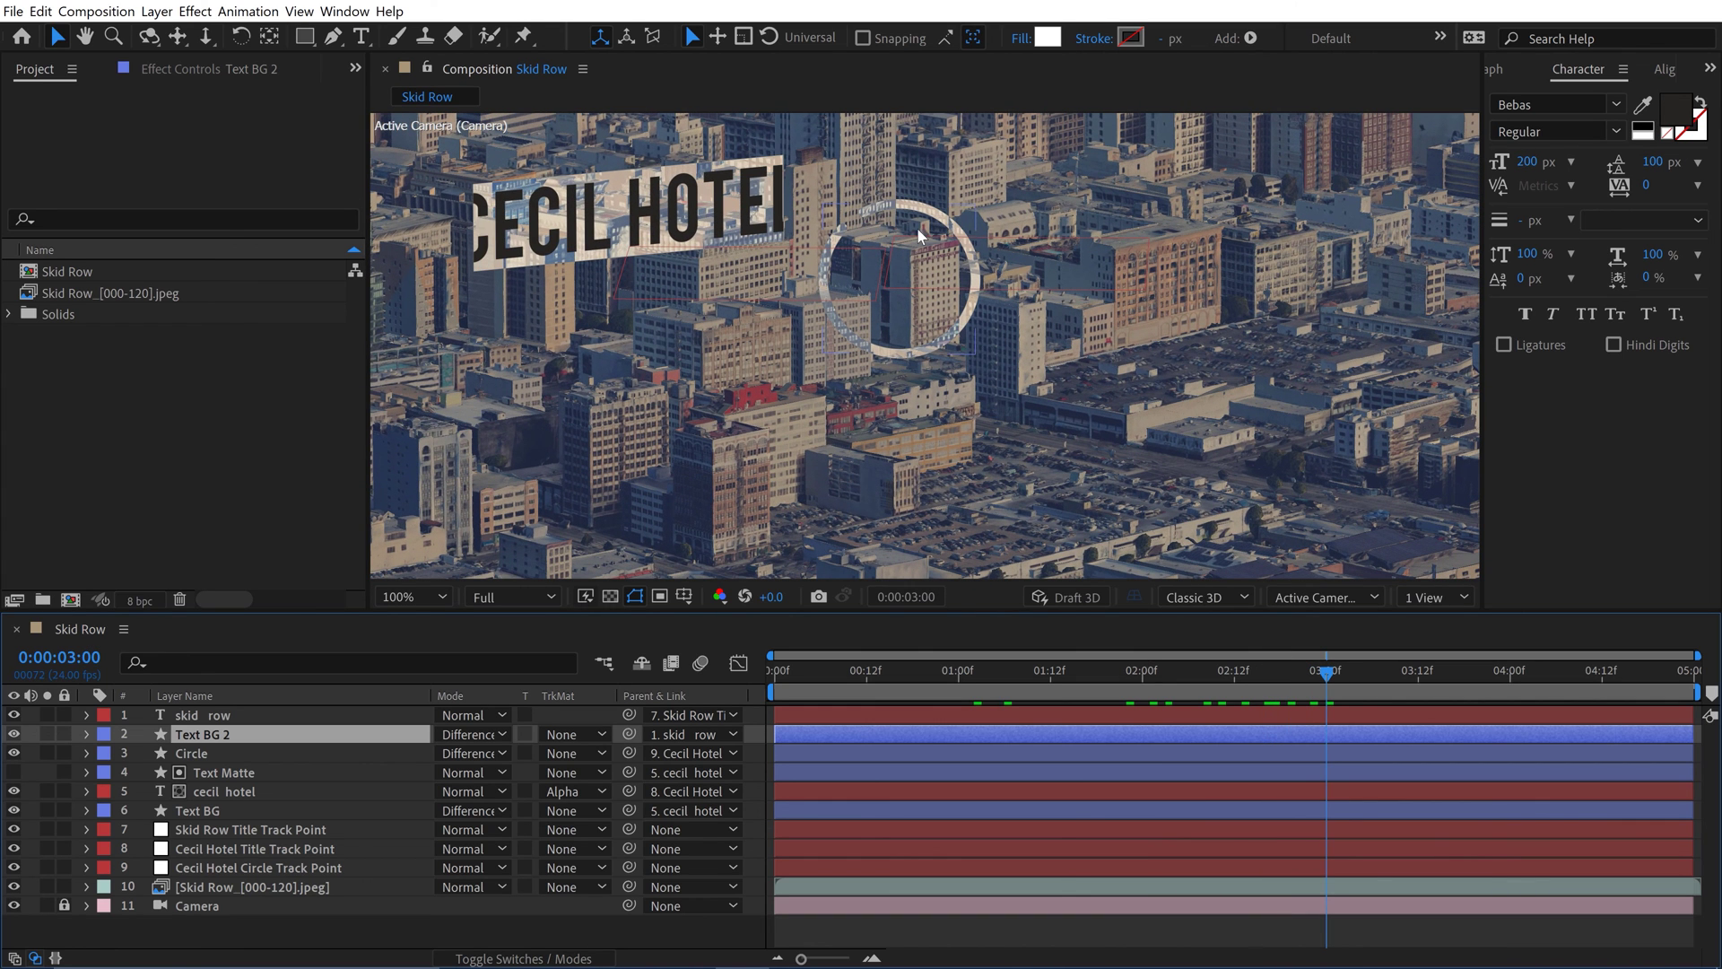
{"action": "key", "text": "h"}
{"action": "left_click_drag", "start_coordinate": [893, 278], "coordinate": [896, 381]}
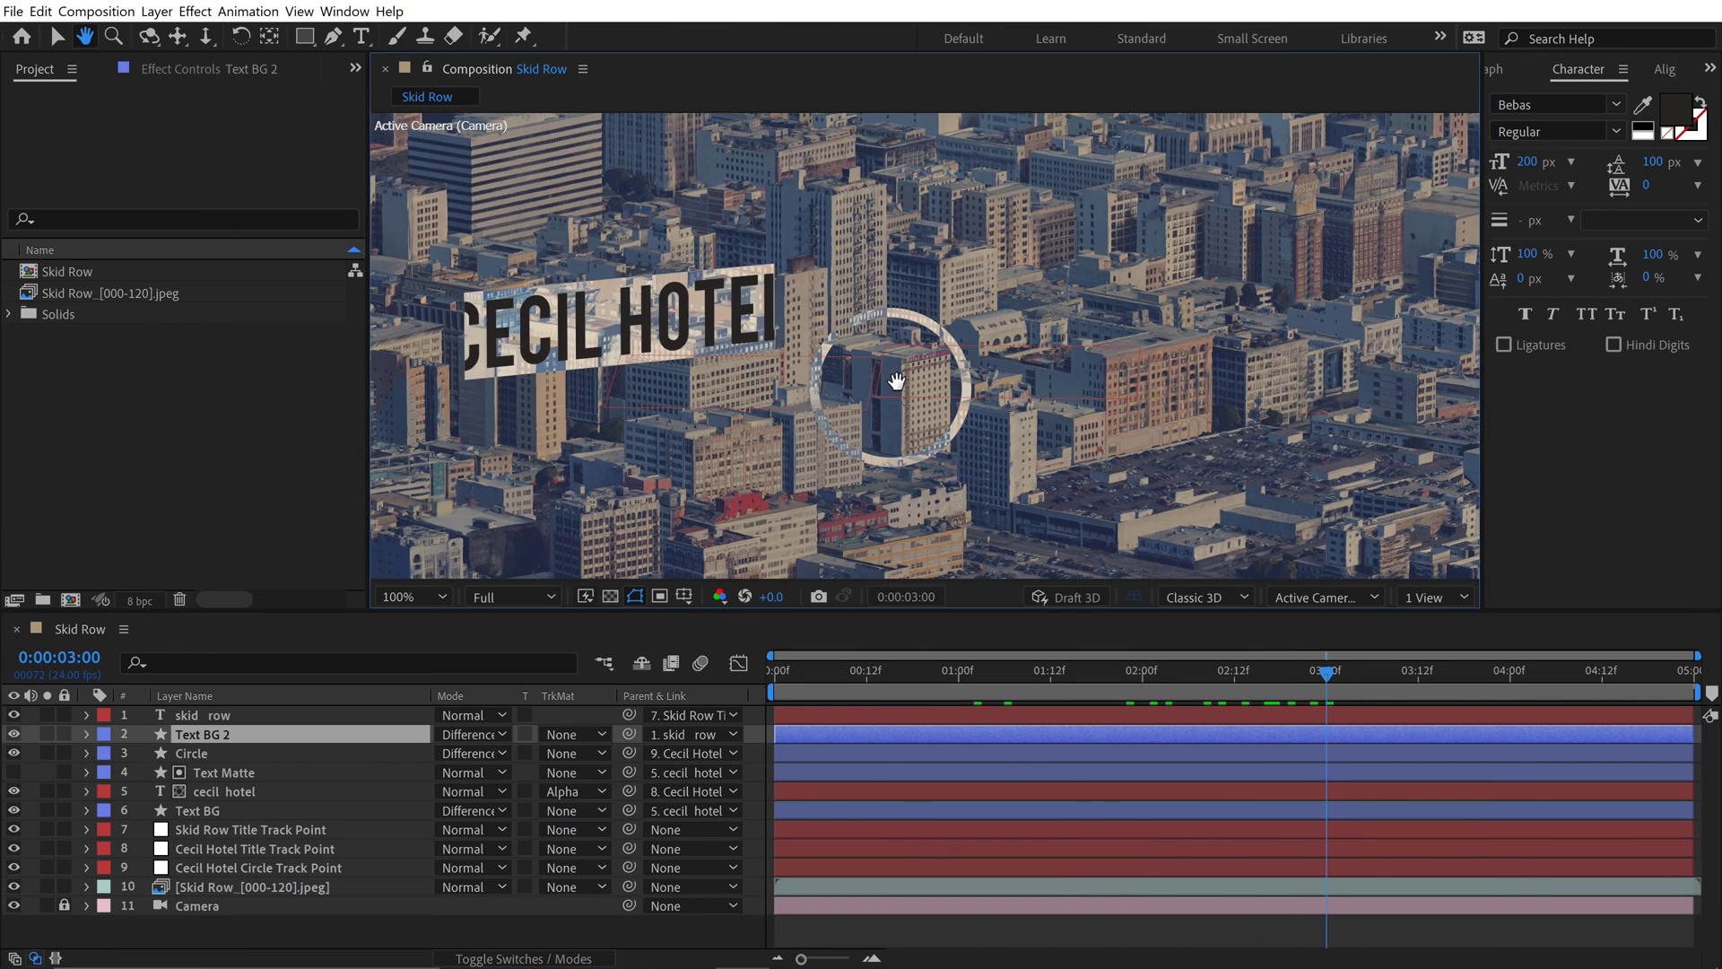
{"action": "key", "text": "v"}
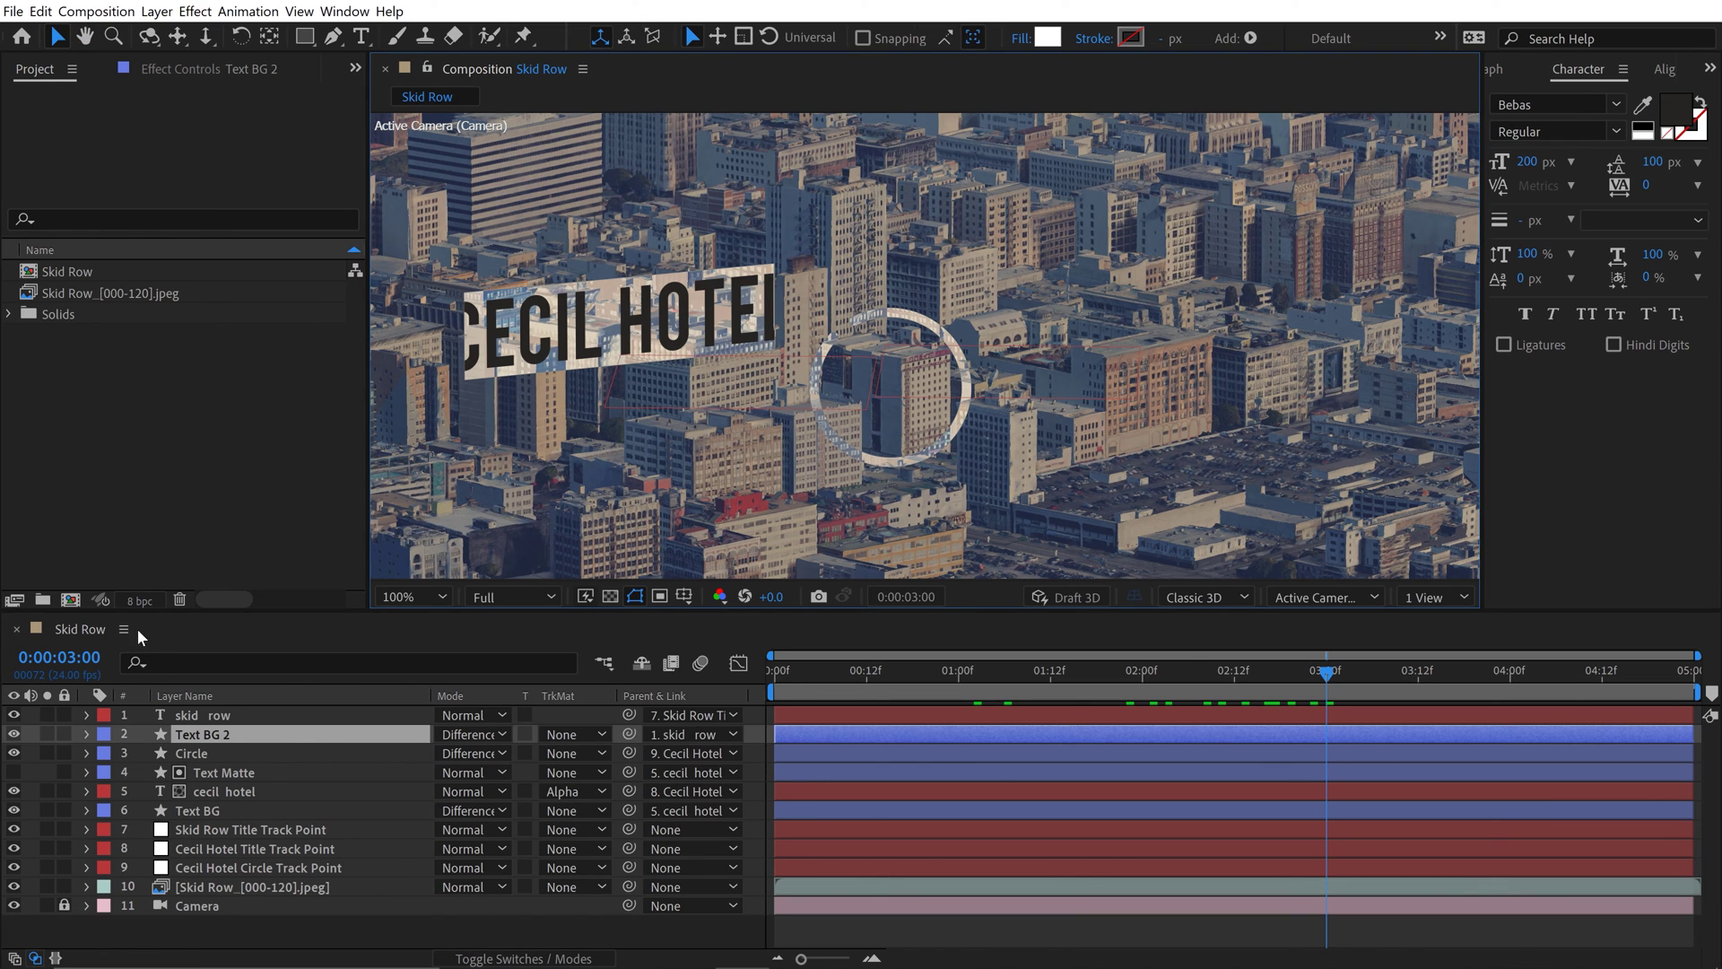
{"action": "left_click", "coordinate": [205, 717]}
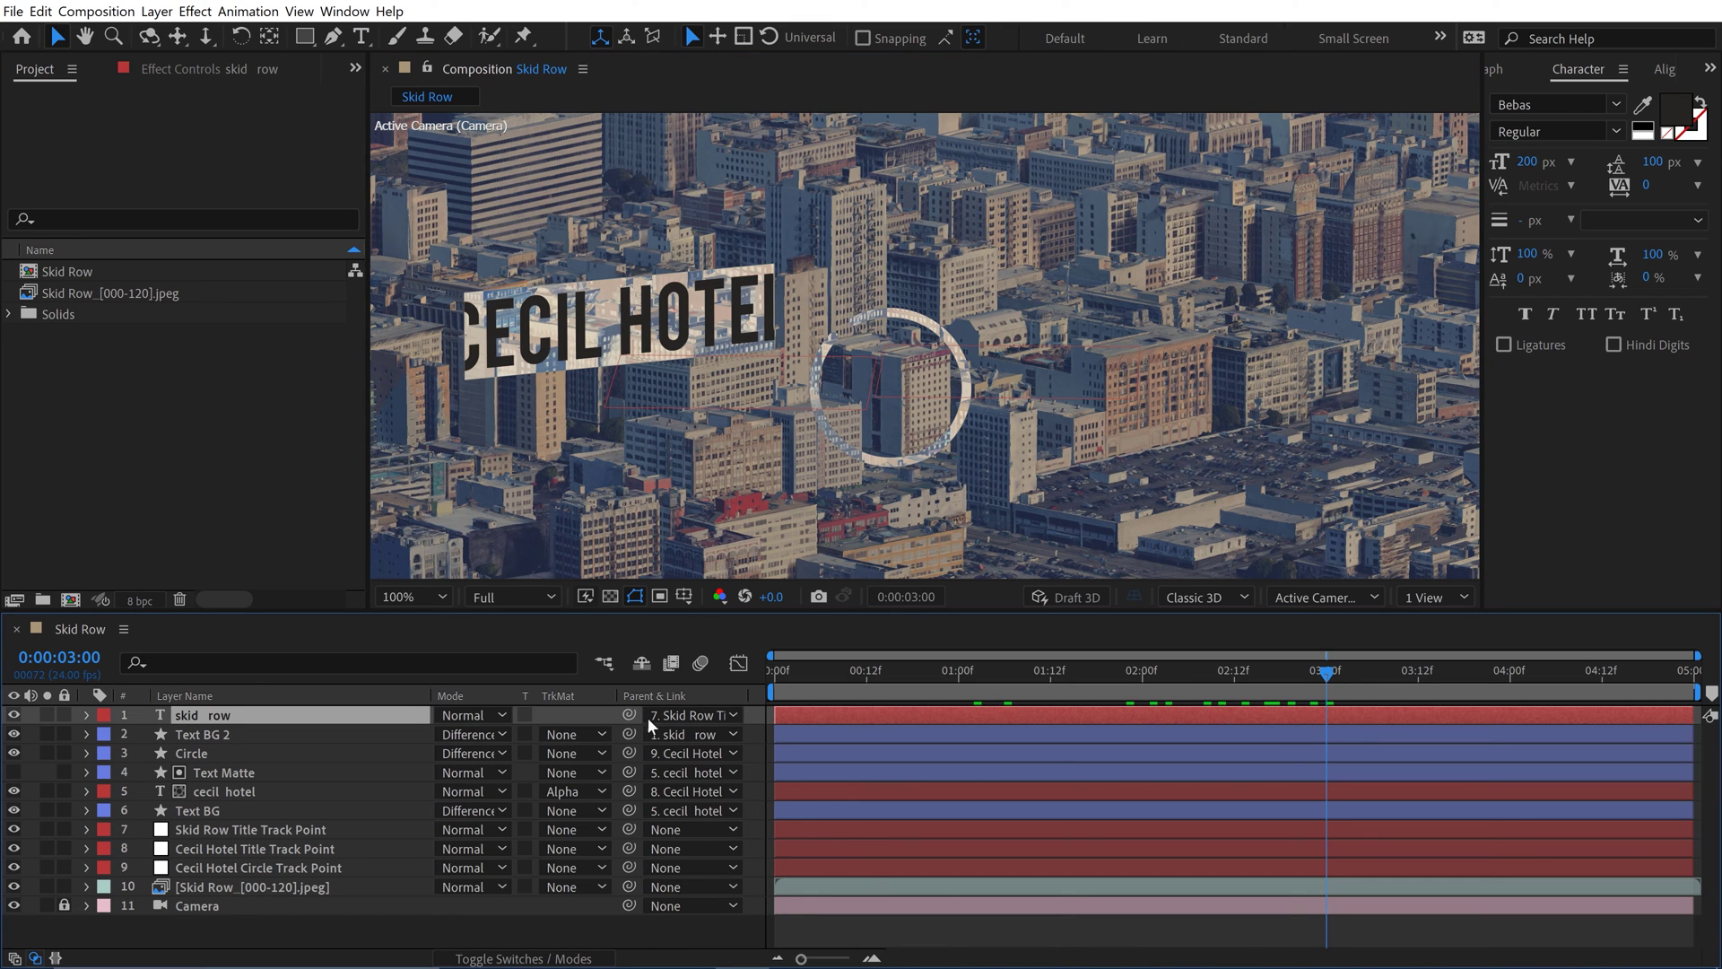
{"action": "left_click", "coordinate": [685, 715]}
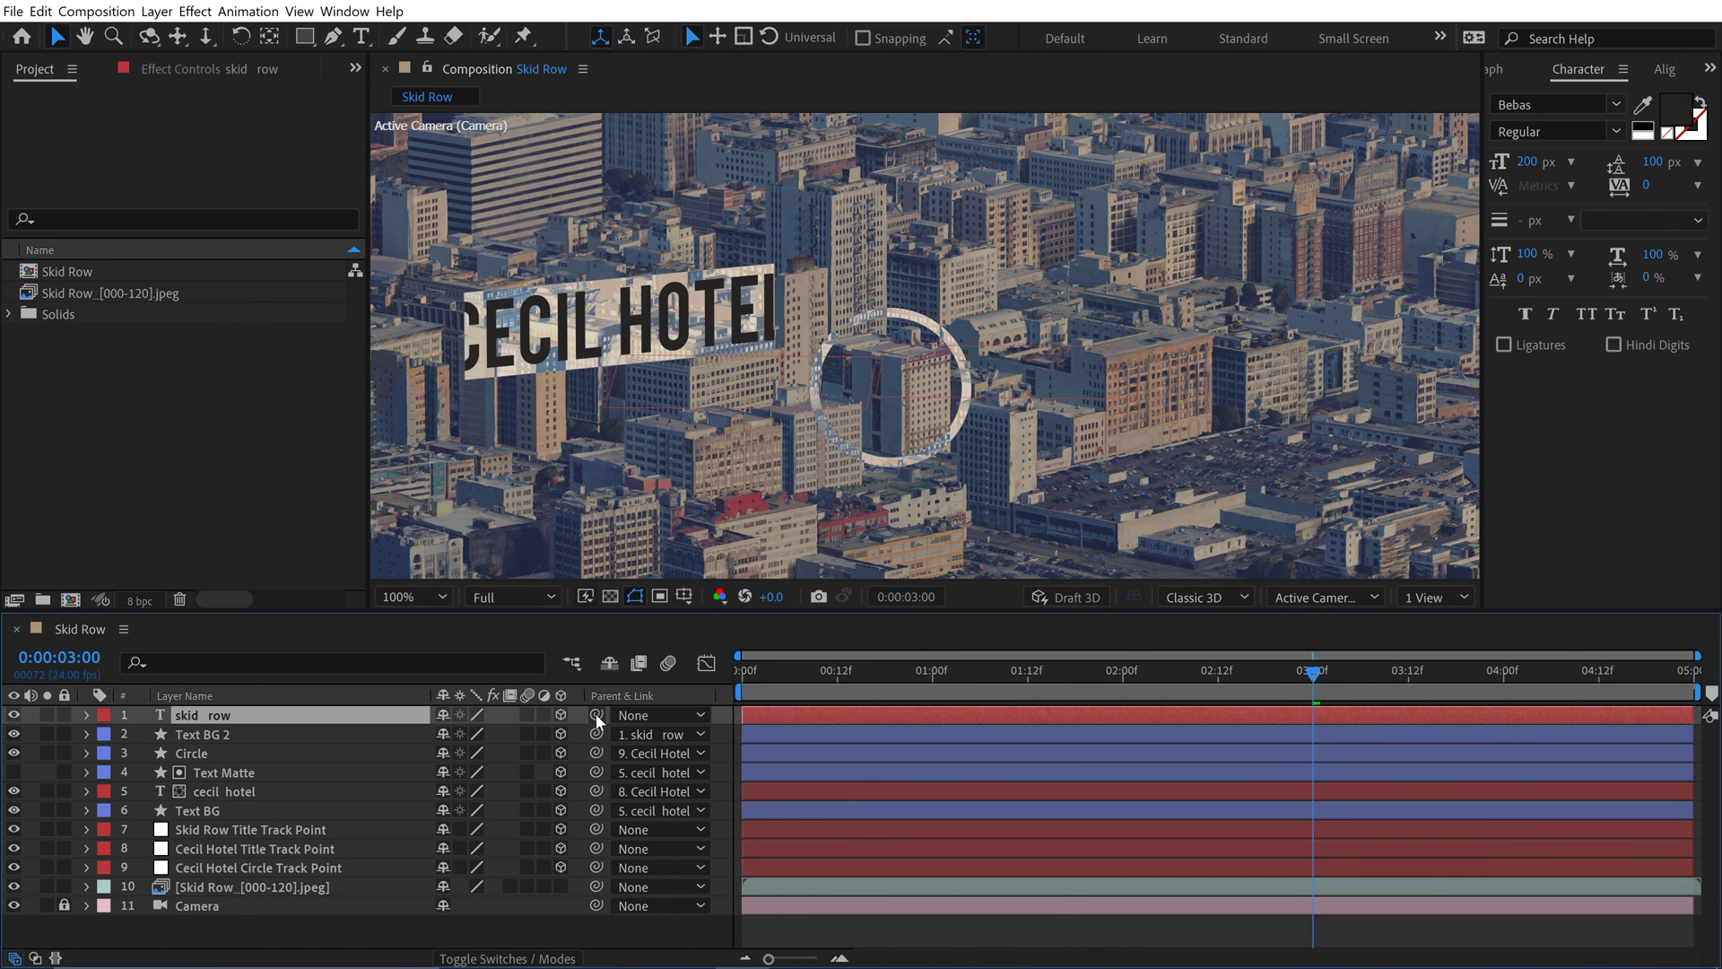
{"action": "left_click_drag", "start_coordinate": [596, 715], "coordinate": [254, 869]}
Set the skid row layer's Position to 0, 0, 0 relative to its new parent
{"action": "left_click", "coordinate": [87, 715]}
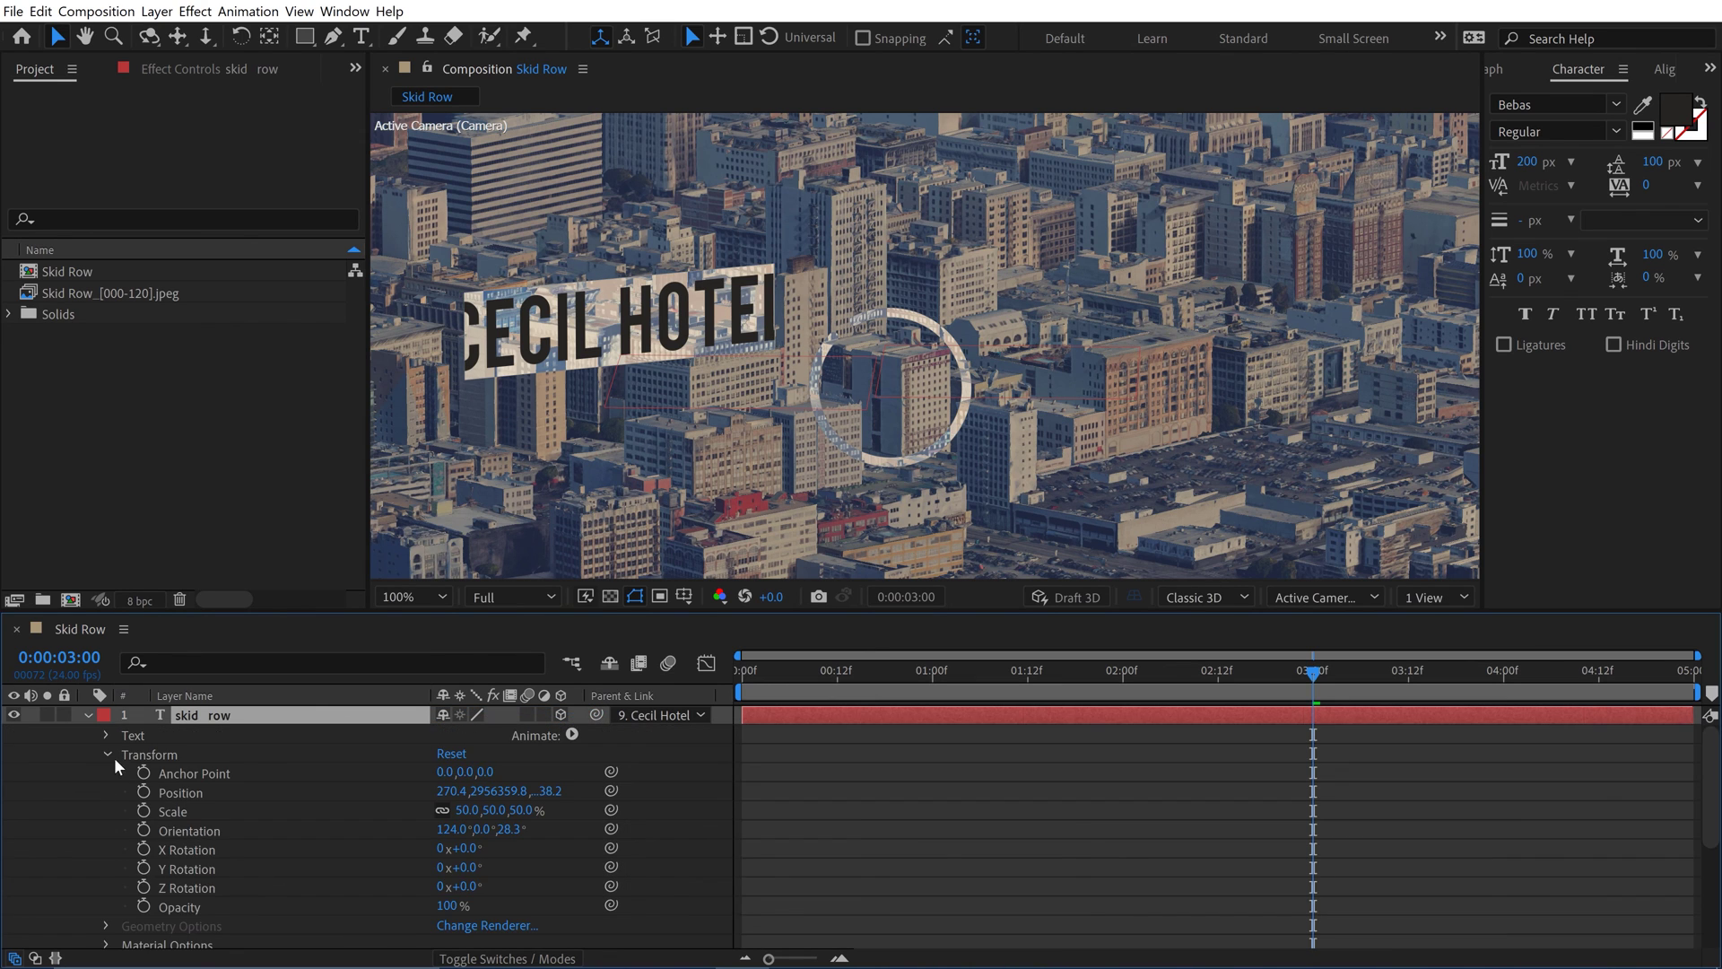
{"action": "left_click", "coordinate": [452, 792]}
{"action": "type", "text": "0"}
{"action": "left_click", "coordinate": [520, 760]}
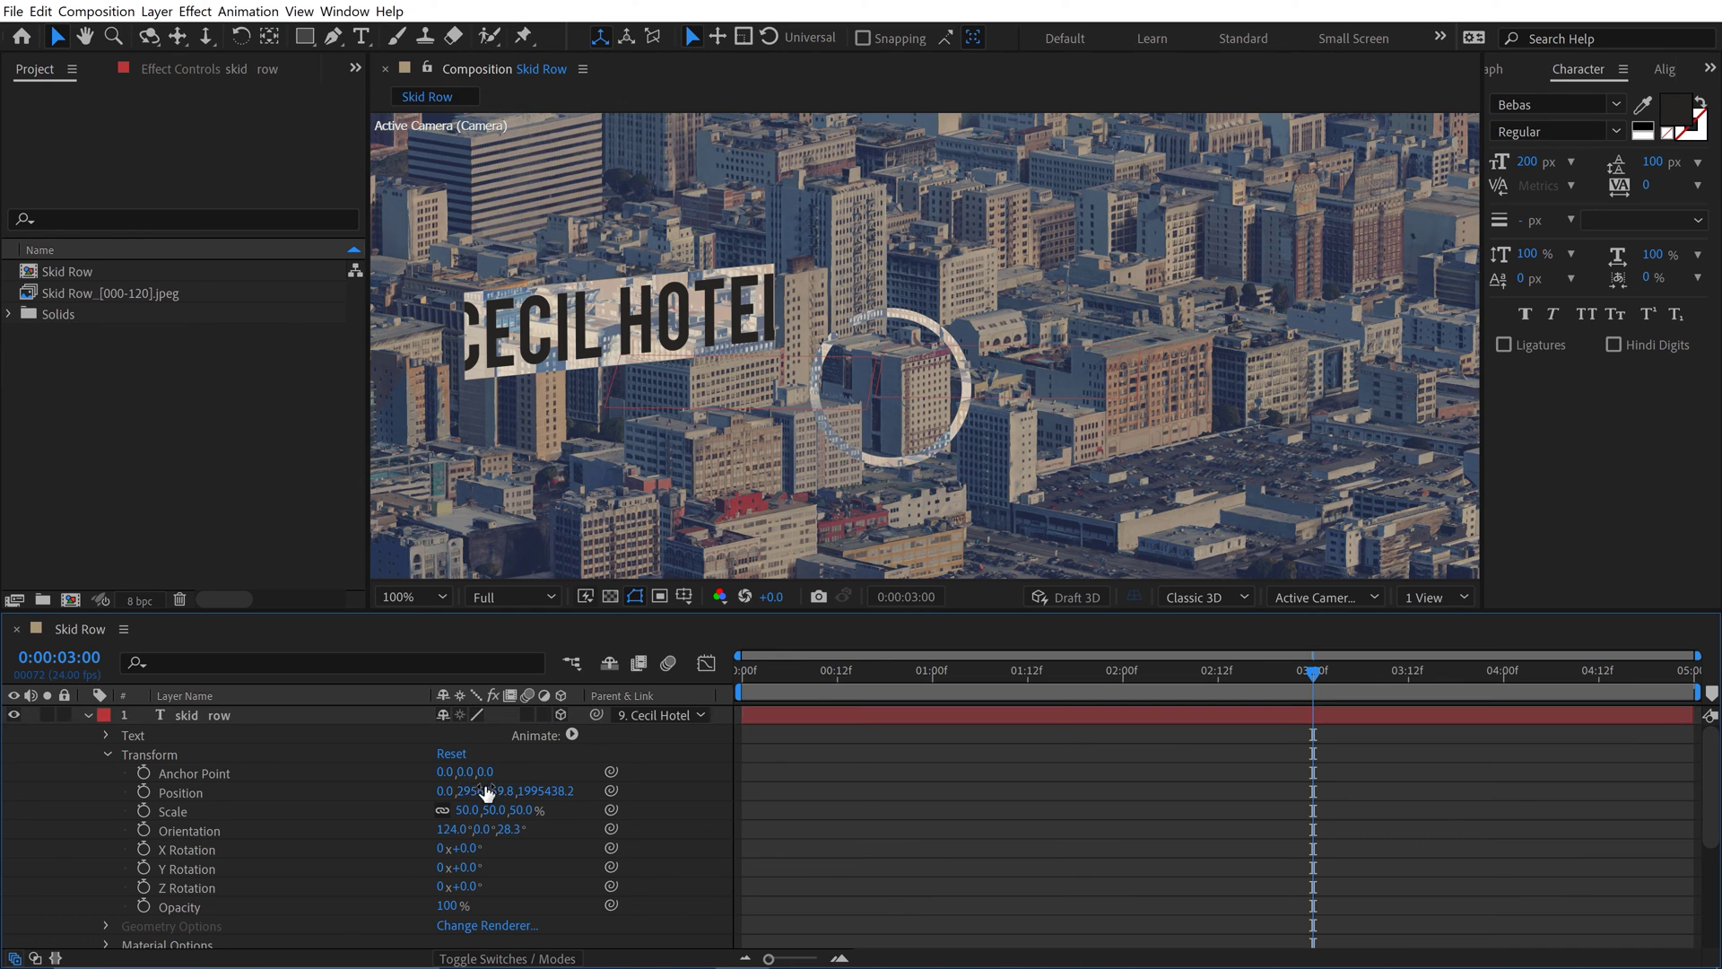
{"action": "left_click_drag", "start_coordinate": [488, 793], "coordinate": [489, 793]}
{"action": "left_click", "coordinate": [498, 790]}
{"action": "type", "text": "0"}
{"action": "key", "text": "Return"}
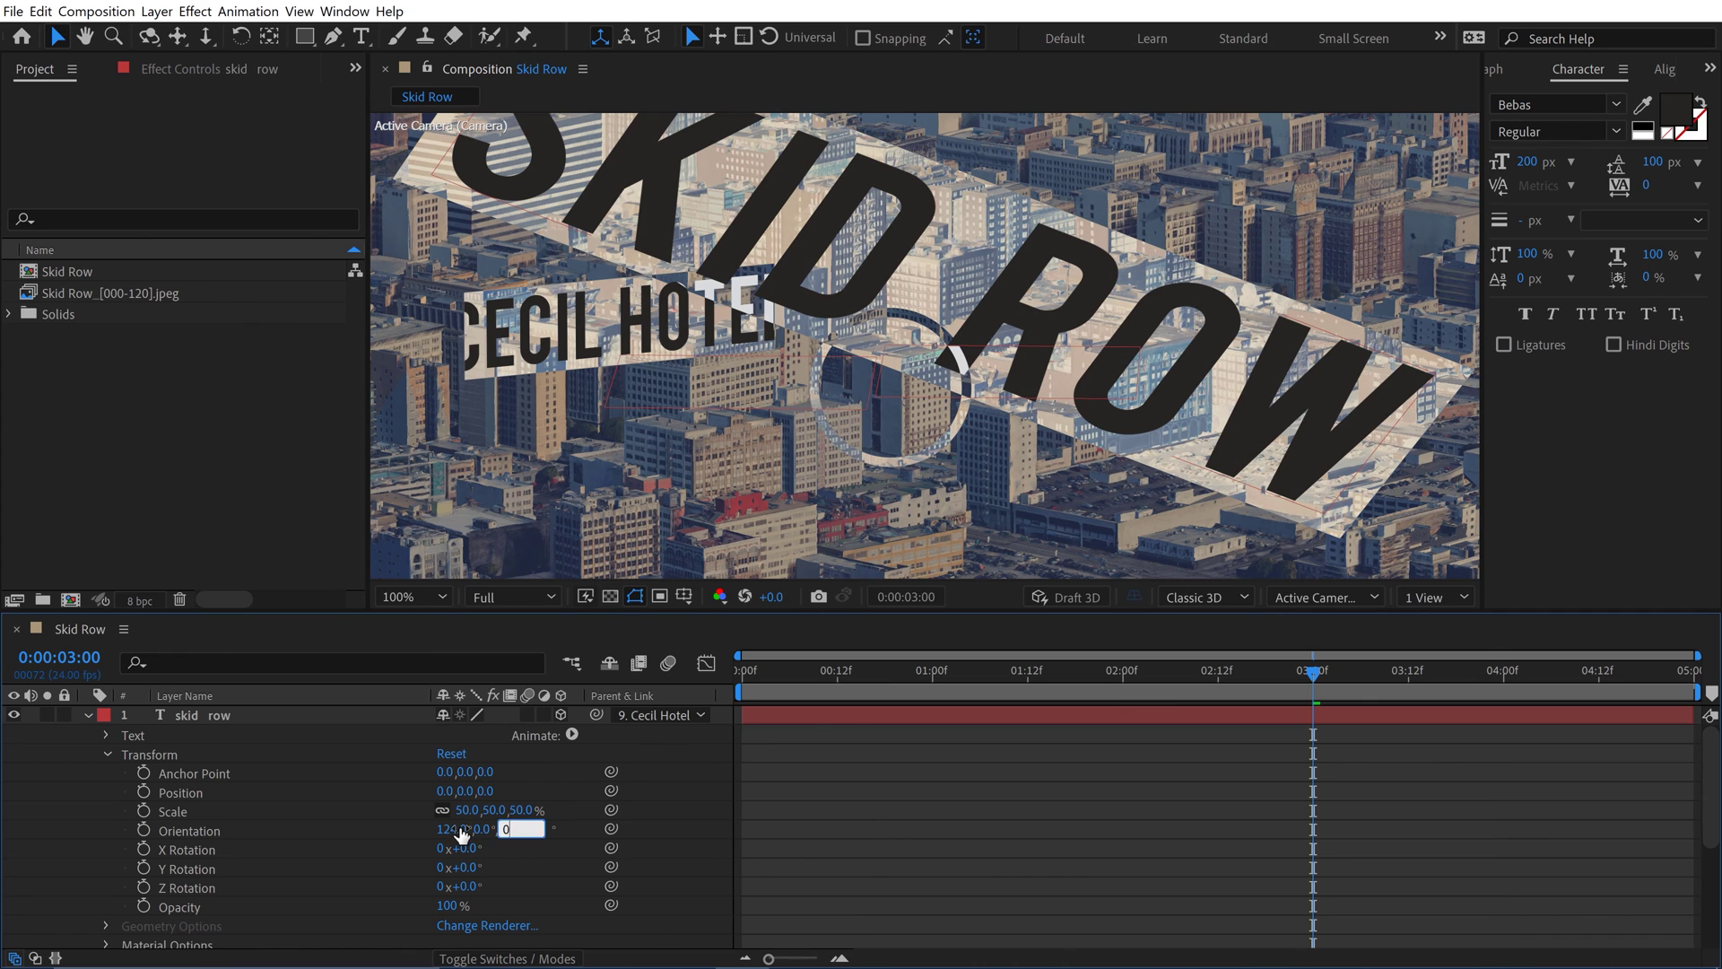
Set the skid row layer's Orientation to 90°, 0°, 0° so the title stands upright
{"action": "left_click", "coordinate": [460, 832]}
{"action": "type", "text": "90"}
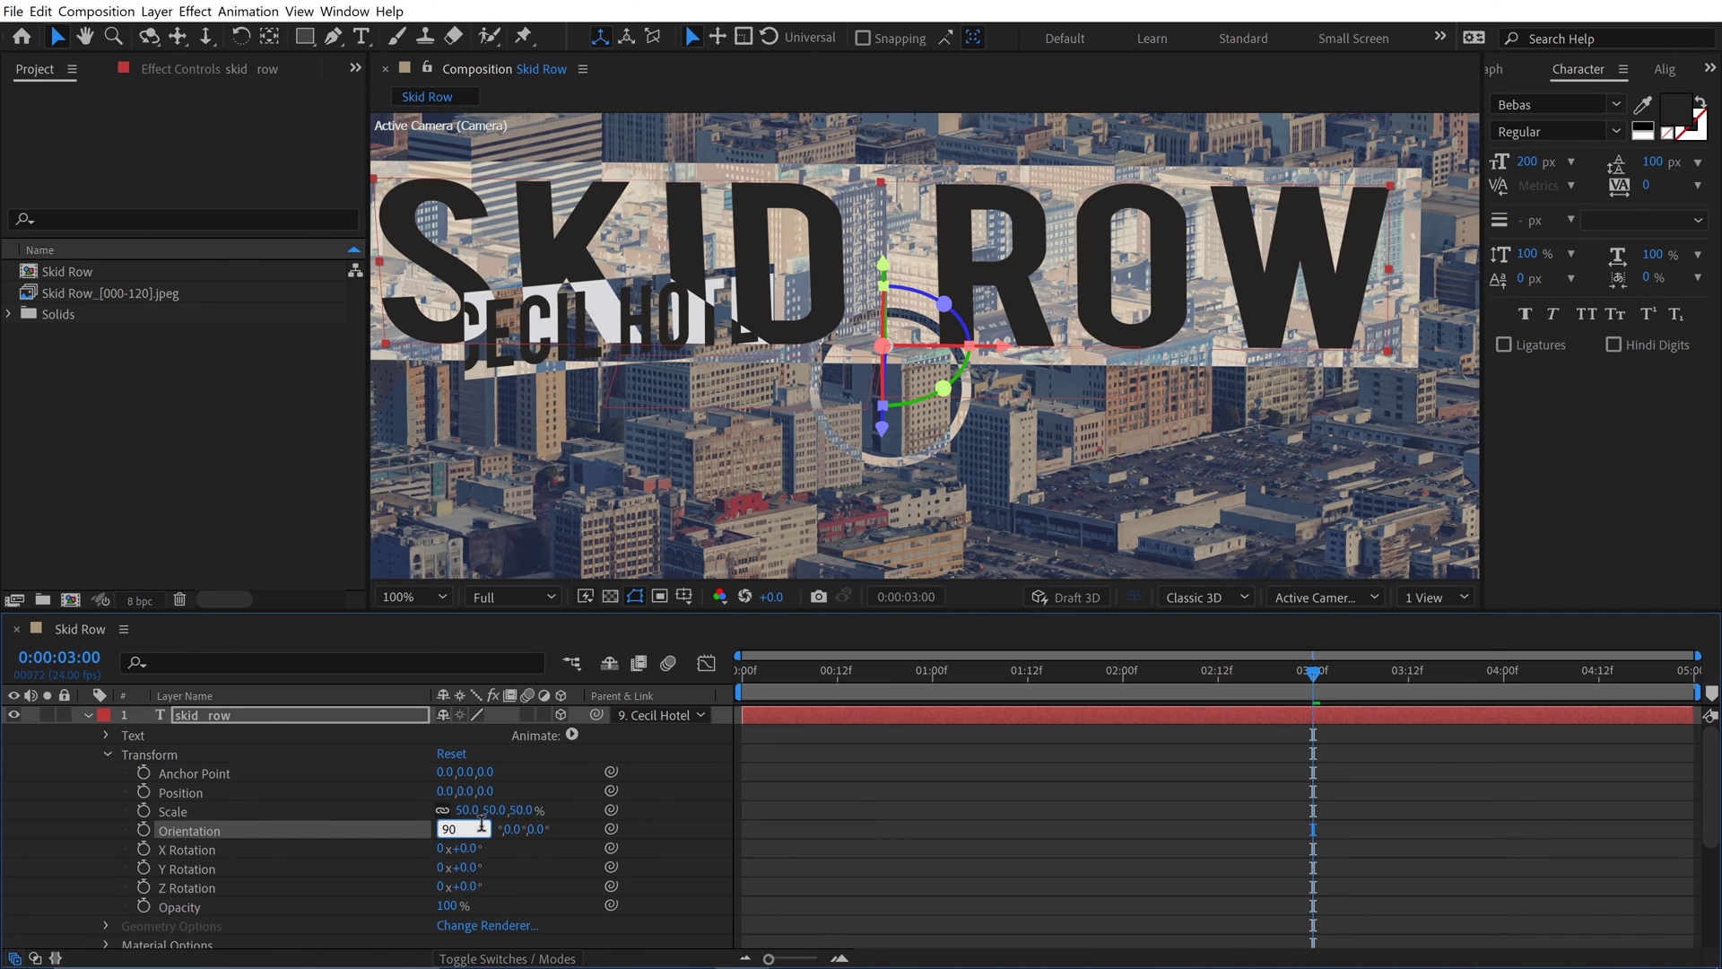
{"action": "key", "text": "Return"}
{"action": "left_click", "coordinate": [857, 948]}
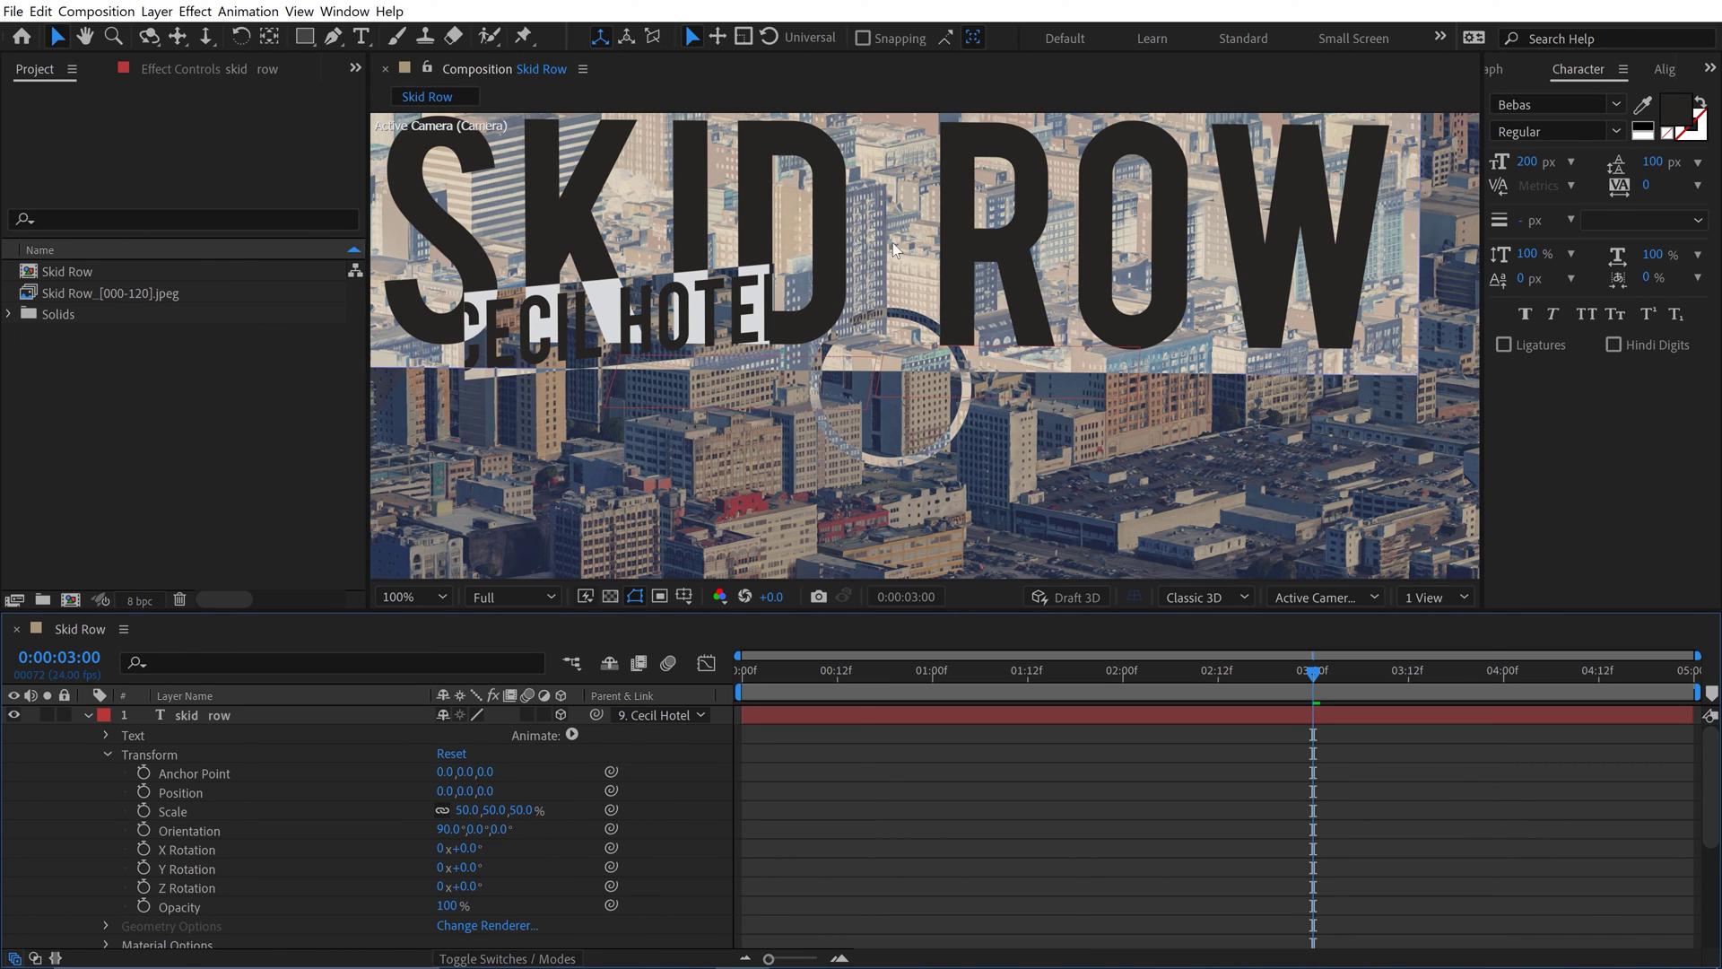
Move the skid row title beside the Cecil Hotel title, to a Position of about 505.8, 0, 24, and check its motion along the timeline
{"action": "left_click", "coordinate": [198, 721]}
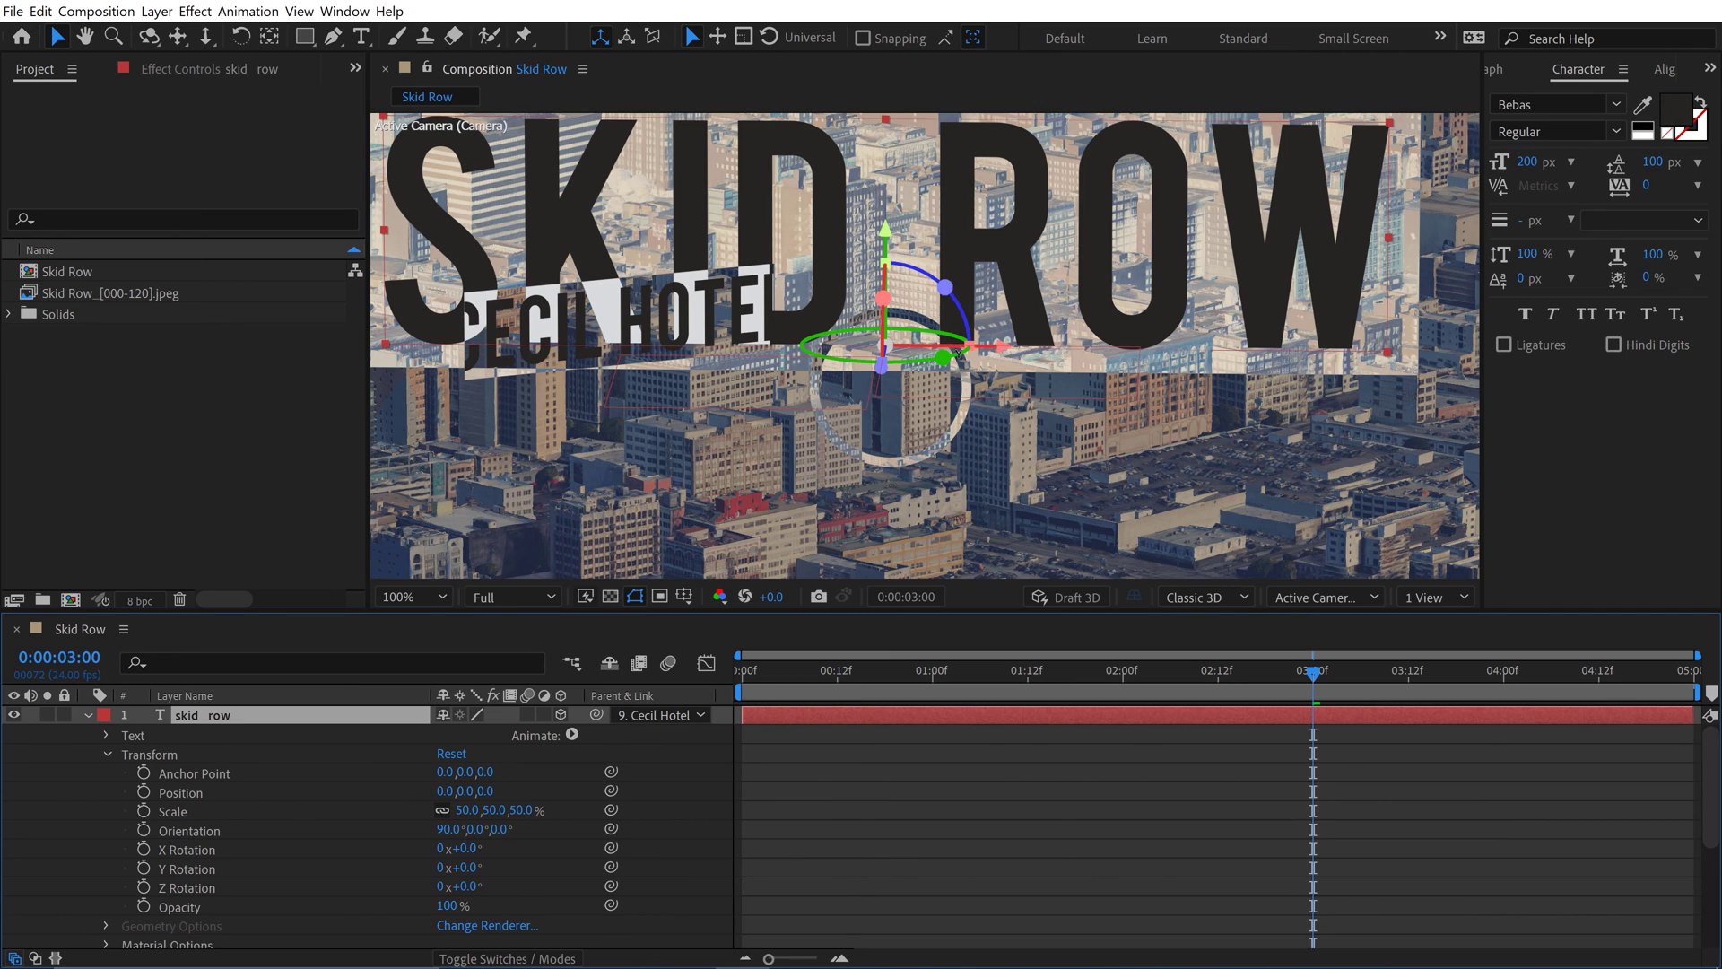
{"action": "scroll", "coordinate": [887, 377], "scroll_direction": "down", "scroll_amount": 1}
{"action": "left_click_drag", "start_coordinate": [904, 251], "coordinate": [904, 239]}
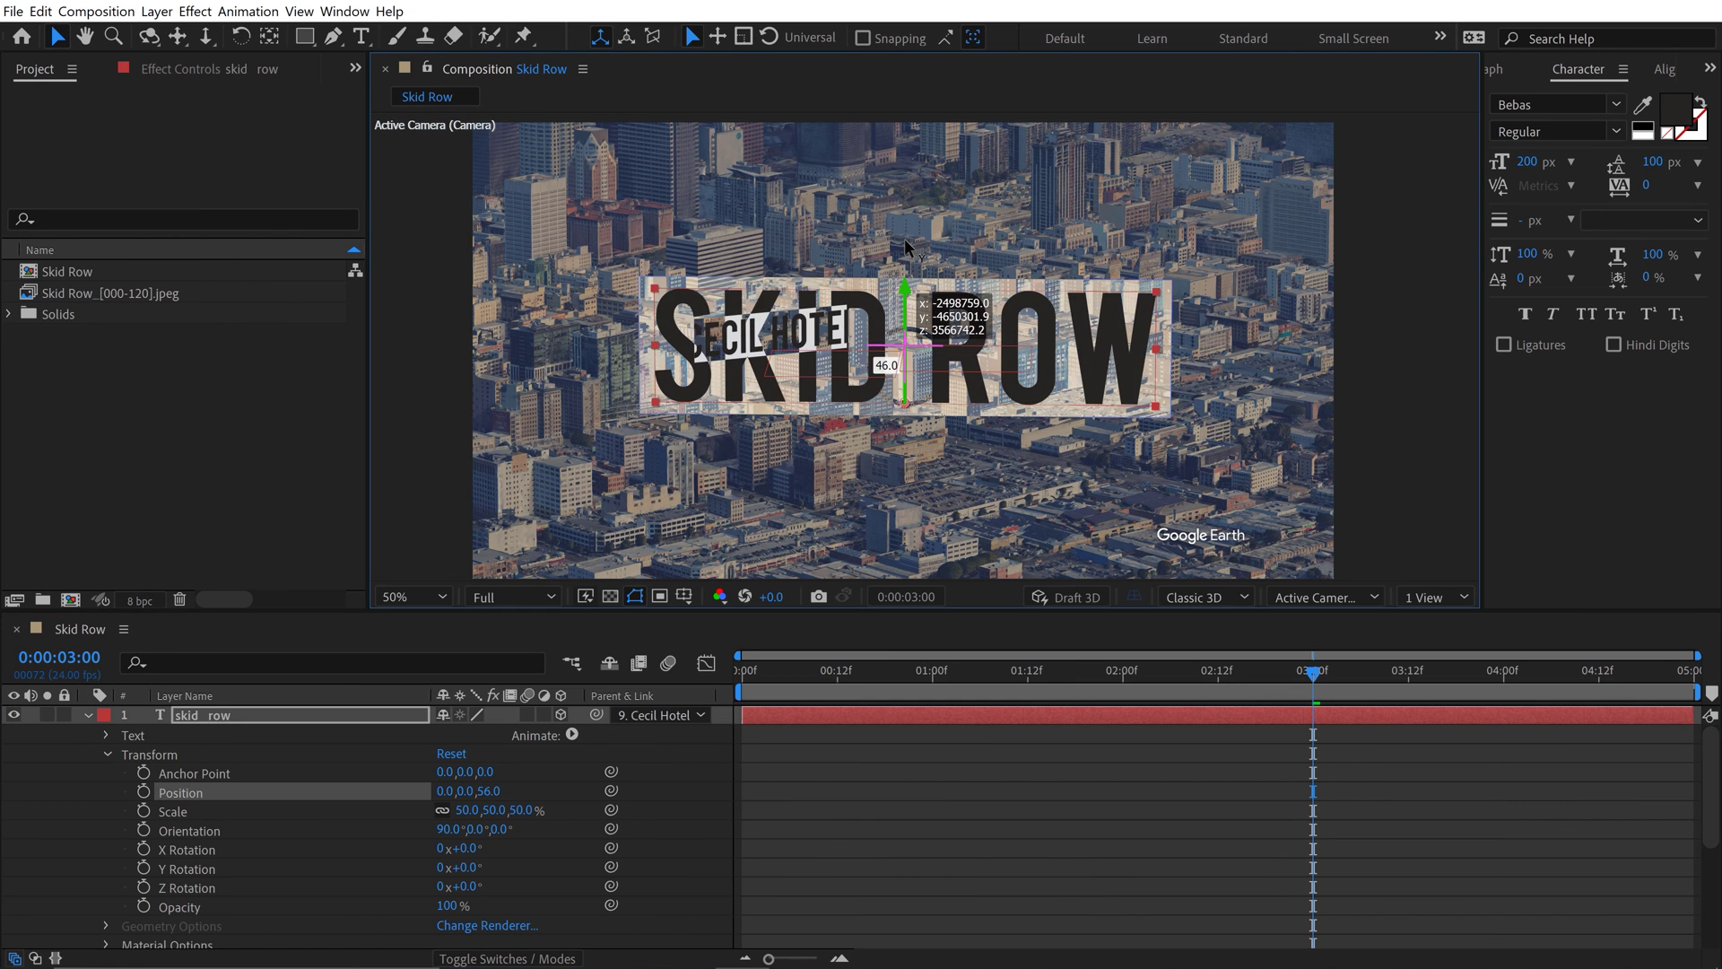
{"action": "left_click_drag", "start_coordinate": [1326, 674], "coordinate": [1560, 678]}
{"action": "left_click_drag", "start_coordinate": [1051, 368], "coordinate": [1134, 362]}
{"action": "left_click", "coordinate": [766, 672]}
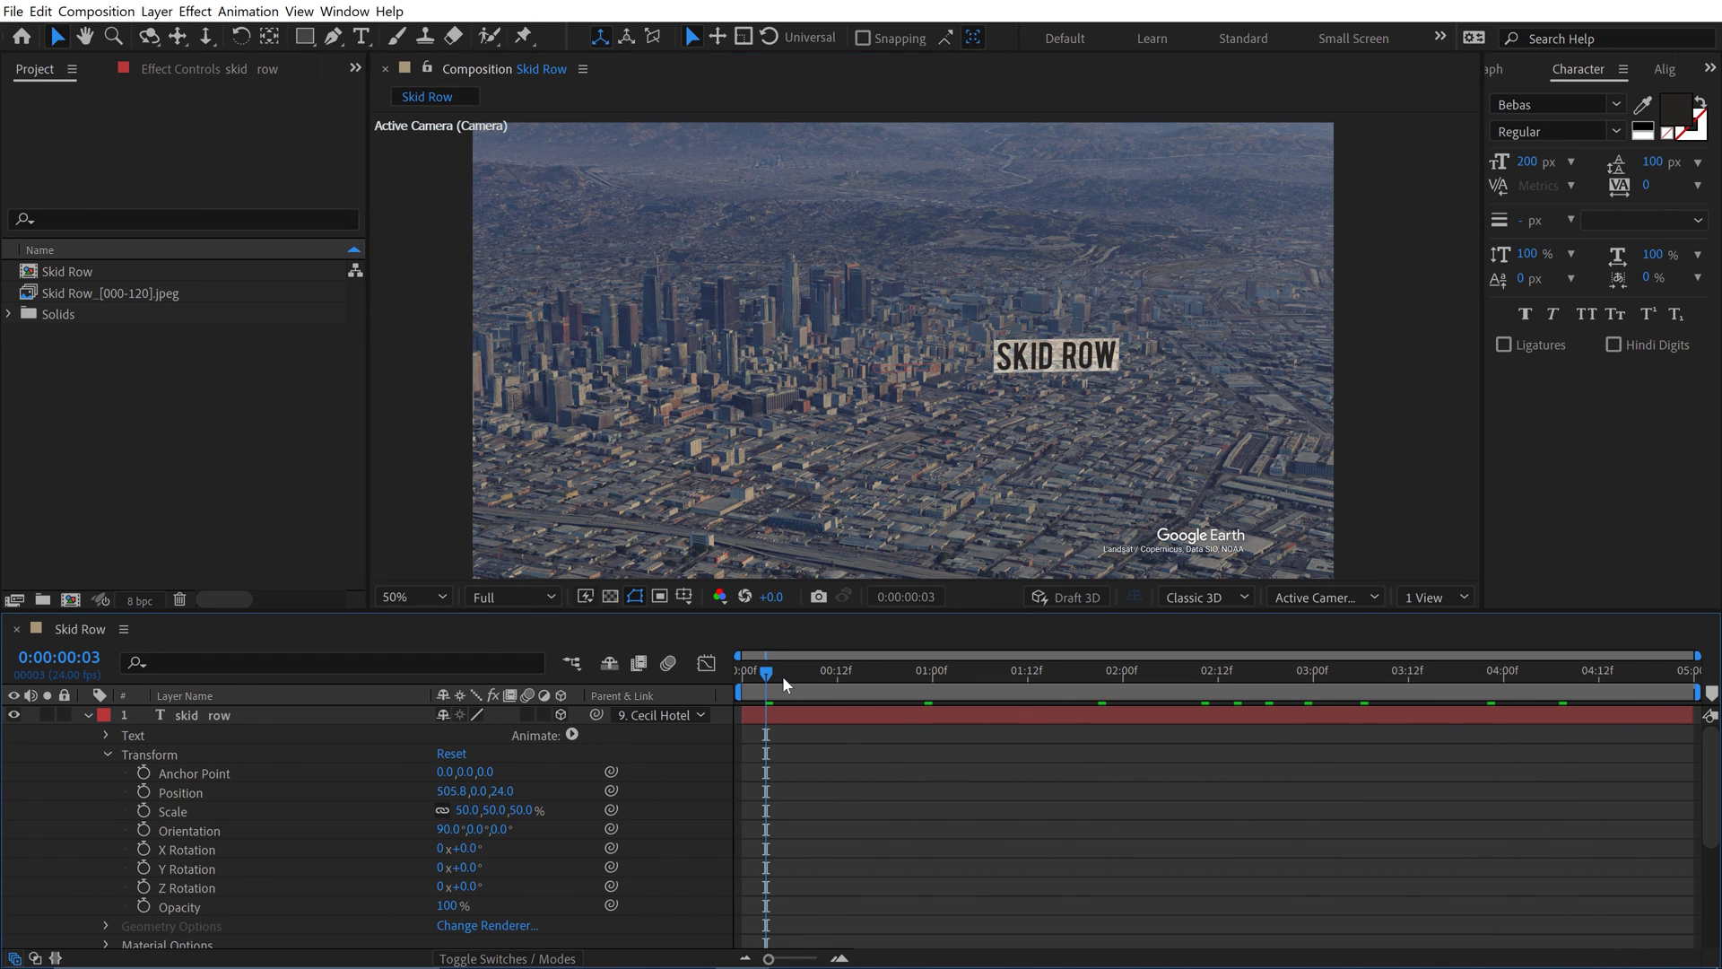
{"action": "left_click_drag", "start_coordinate": [782, 675], "coordinate": [998, 675]}
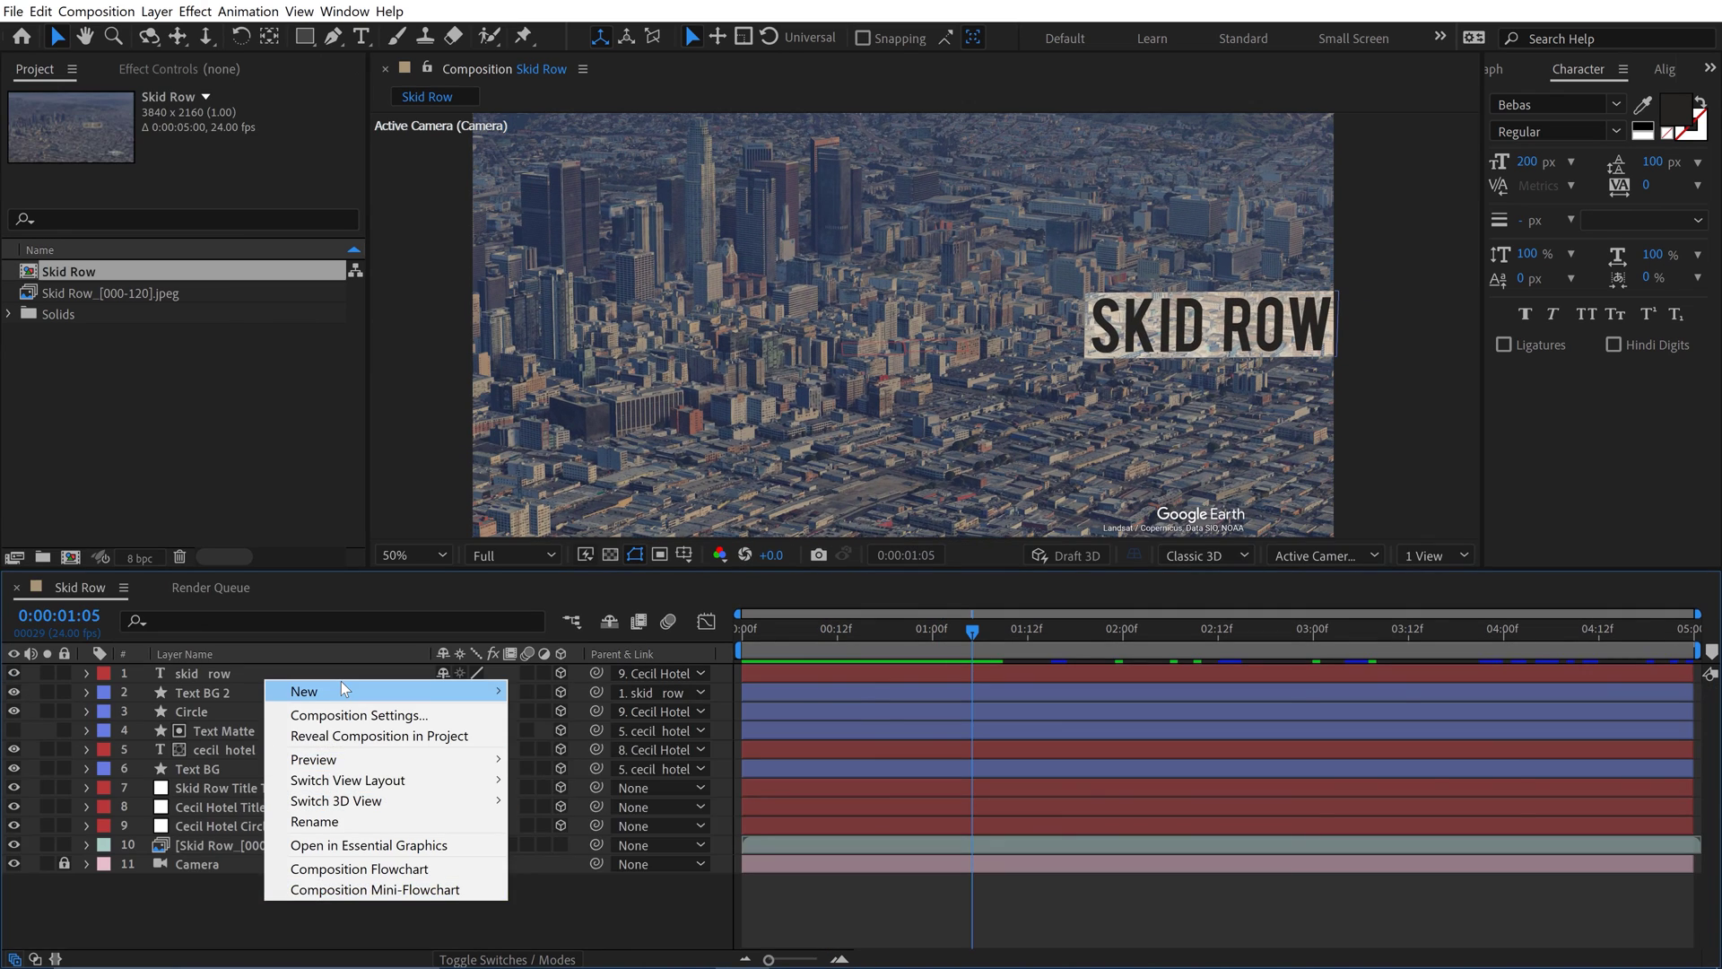
Add an adjustment layer above all layers and give it a CC Vignette with Amount 90 and Angle of View 55
{"action": "mouse_move", "coordinate": [342, 689]}
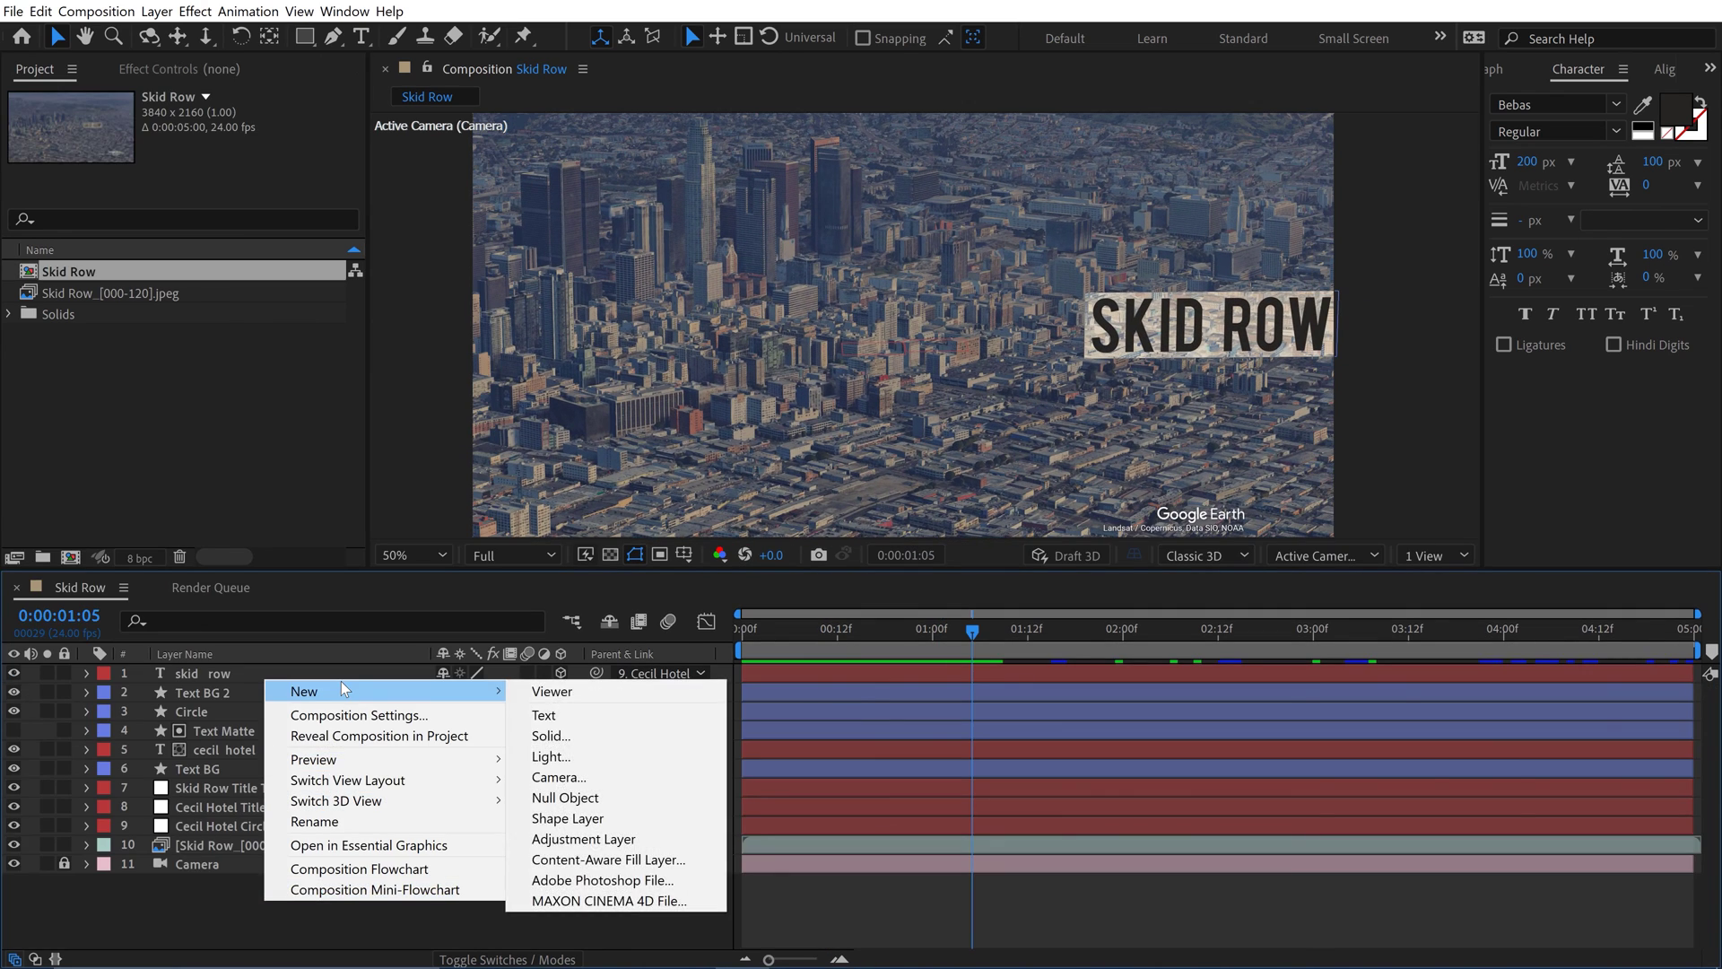
{"action": "left_click", "coordinate": [560, 835]}
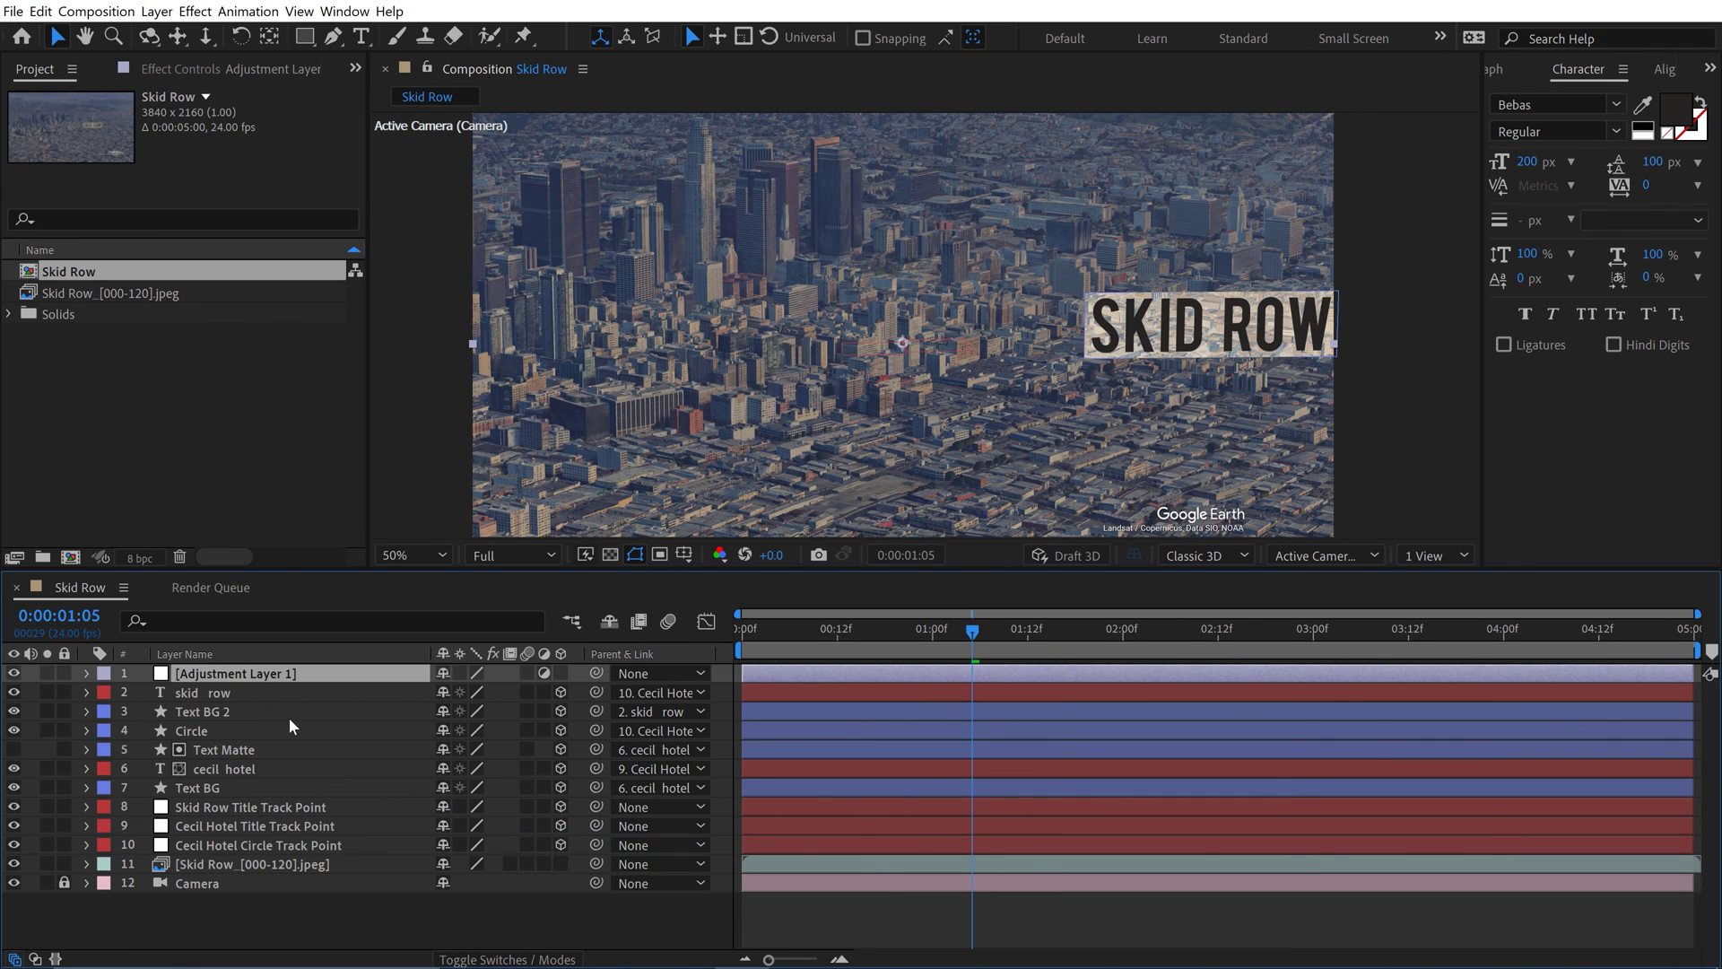
{"action": "key", "text": "ctrl+space"}
{"action": "type", "text": "vigne"}
{"action": "key", "text": "Return"}
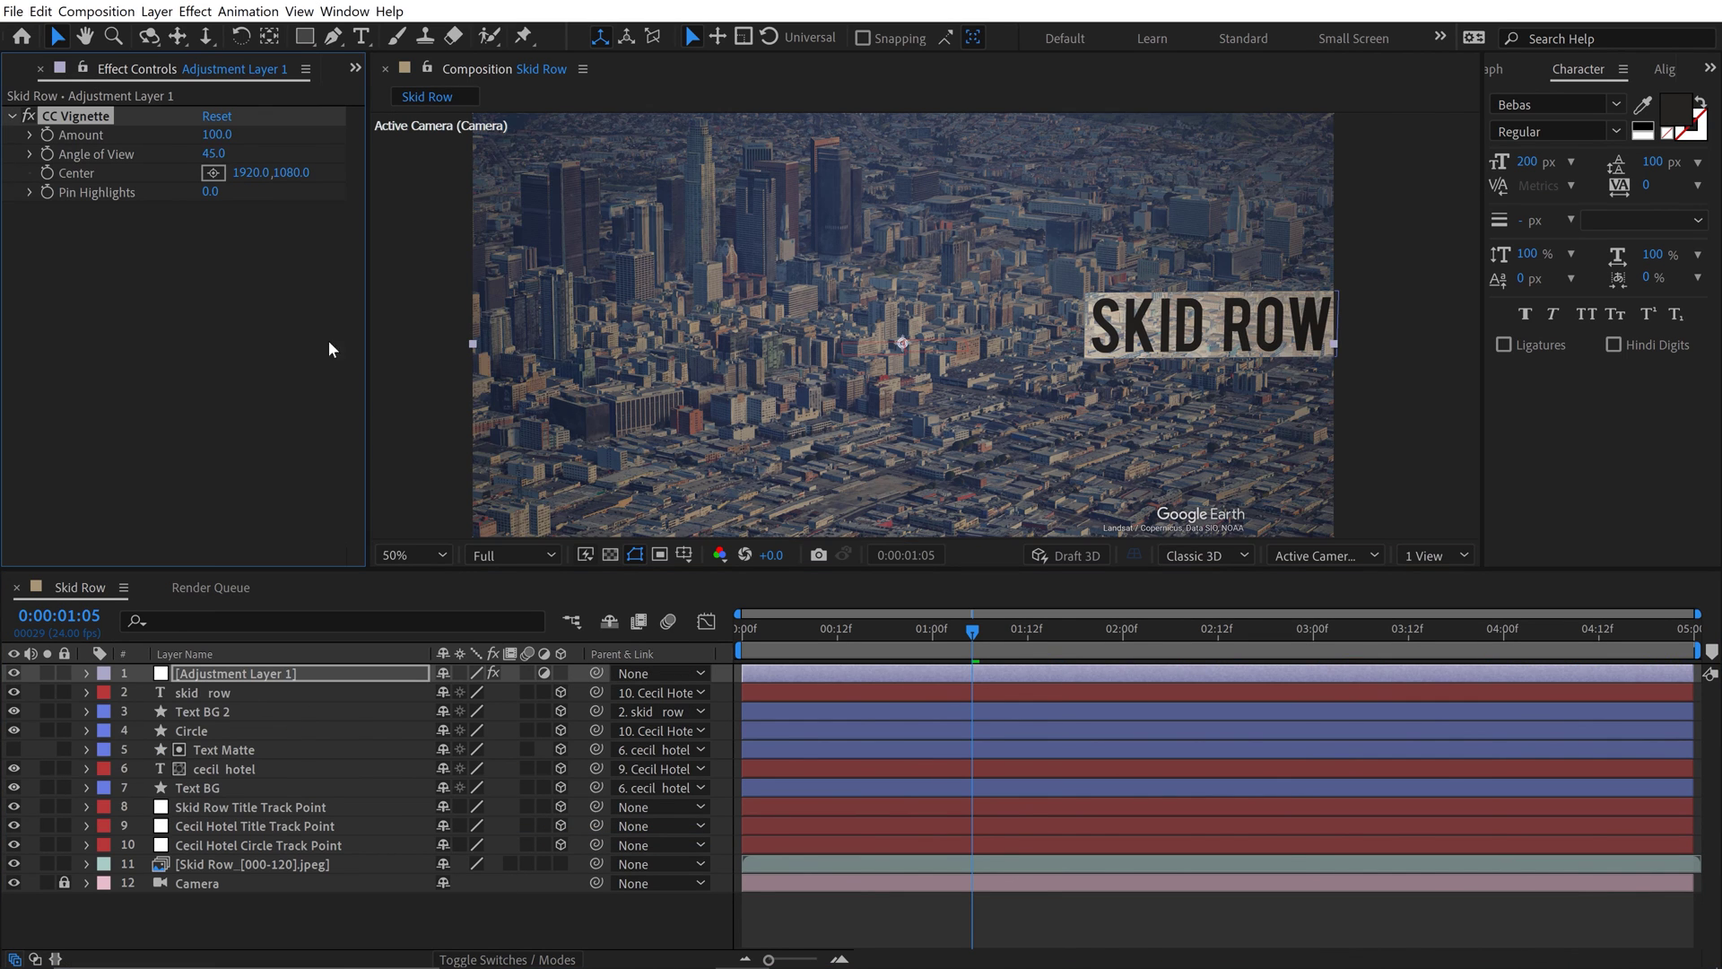
{"action": "left_click_drag", "start_coordinate": [213, 154], "coordinate": [269, 155]}
{"action": "left_click_drag", "start_coordinate": [215, 136], "coordinate": [151, 142]}
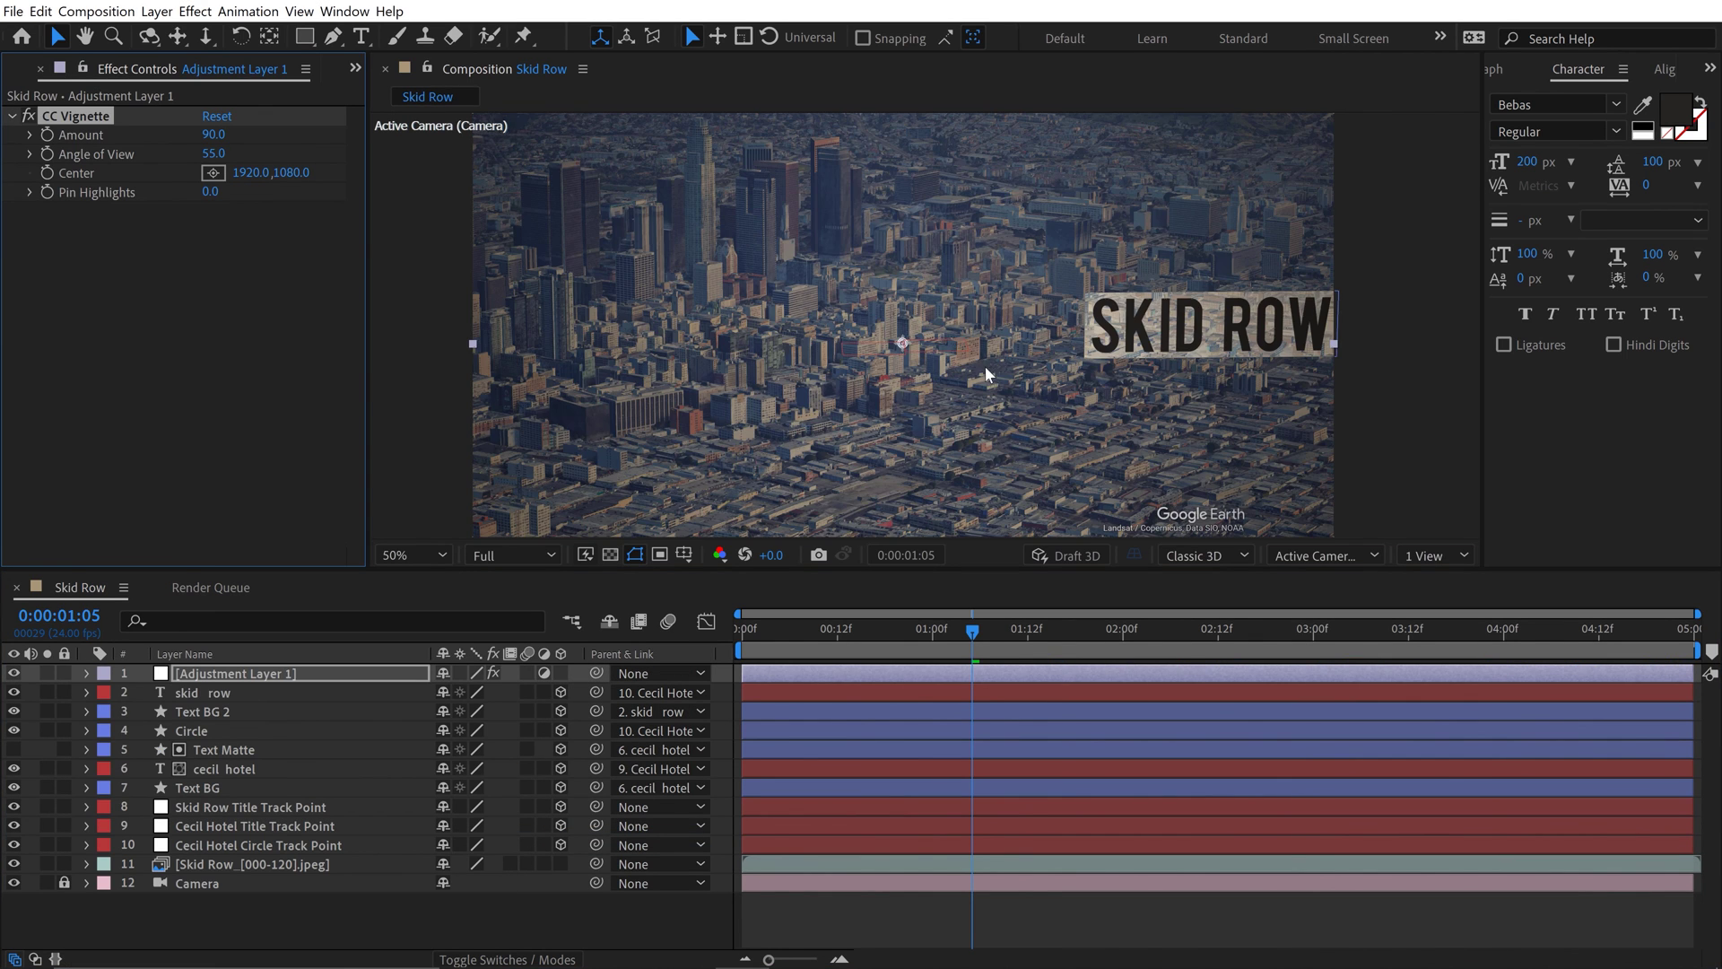
Apply the Lumetri Color effect to the adjustment layer below CC Vignette
{"action": "key", "text": "ctrl+space"}
{"action": "type", "text": "curv"}
{"action": "key", "text": "Return"}
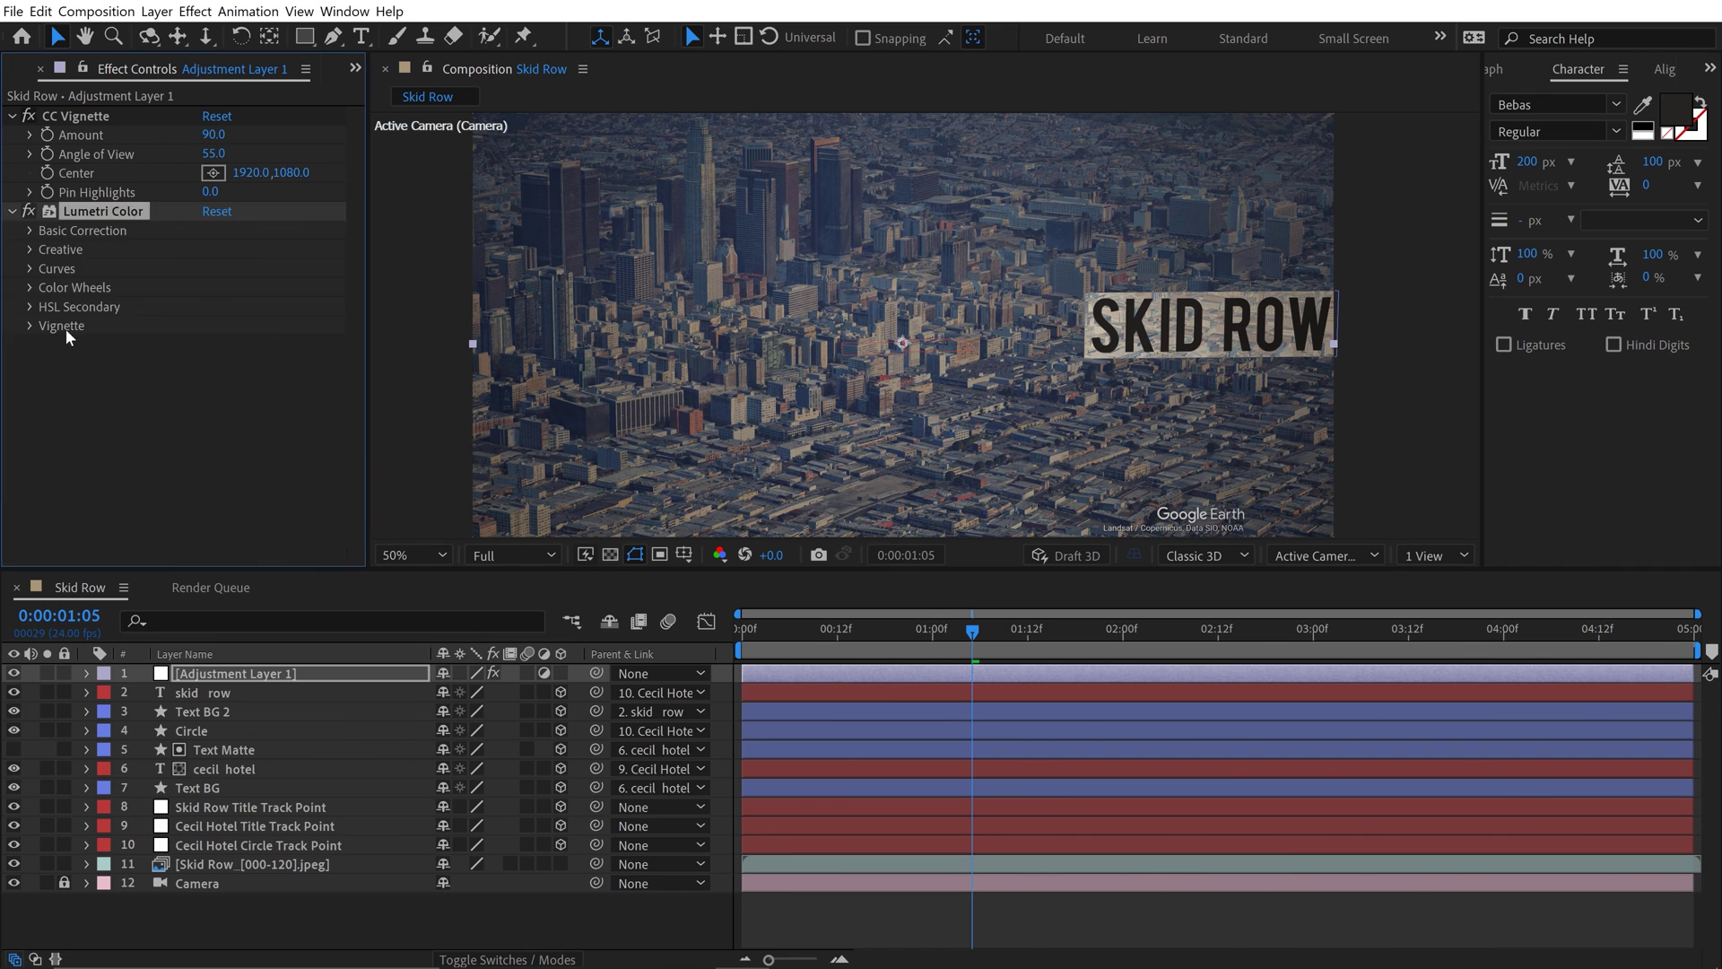
{"action": "left_click", "coordinate": [57, 268]}
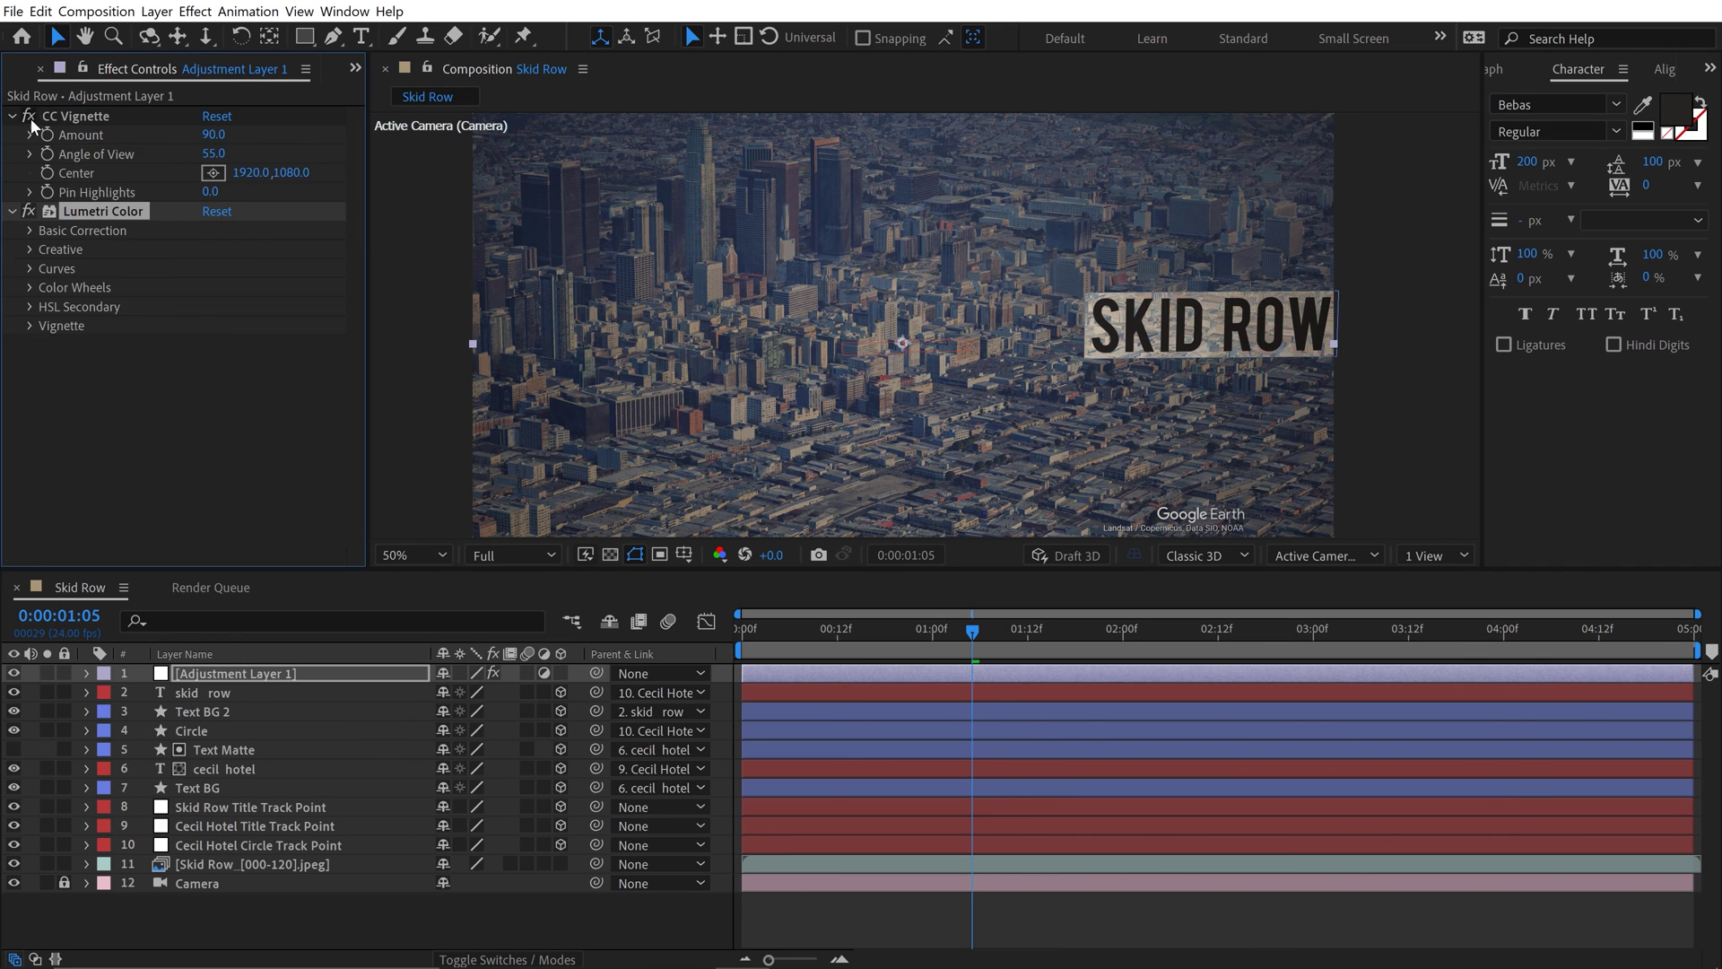
Scale the skid row title up to 75%
{"action": "left_click", "coordinate": [269, 693]}
{"action": "key", "text": "s"}
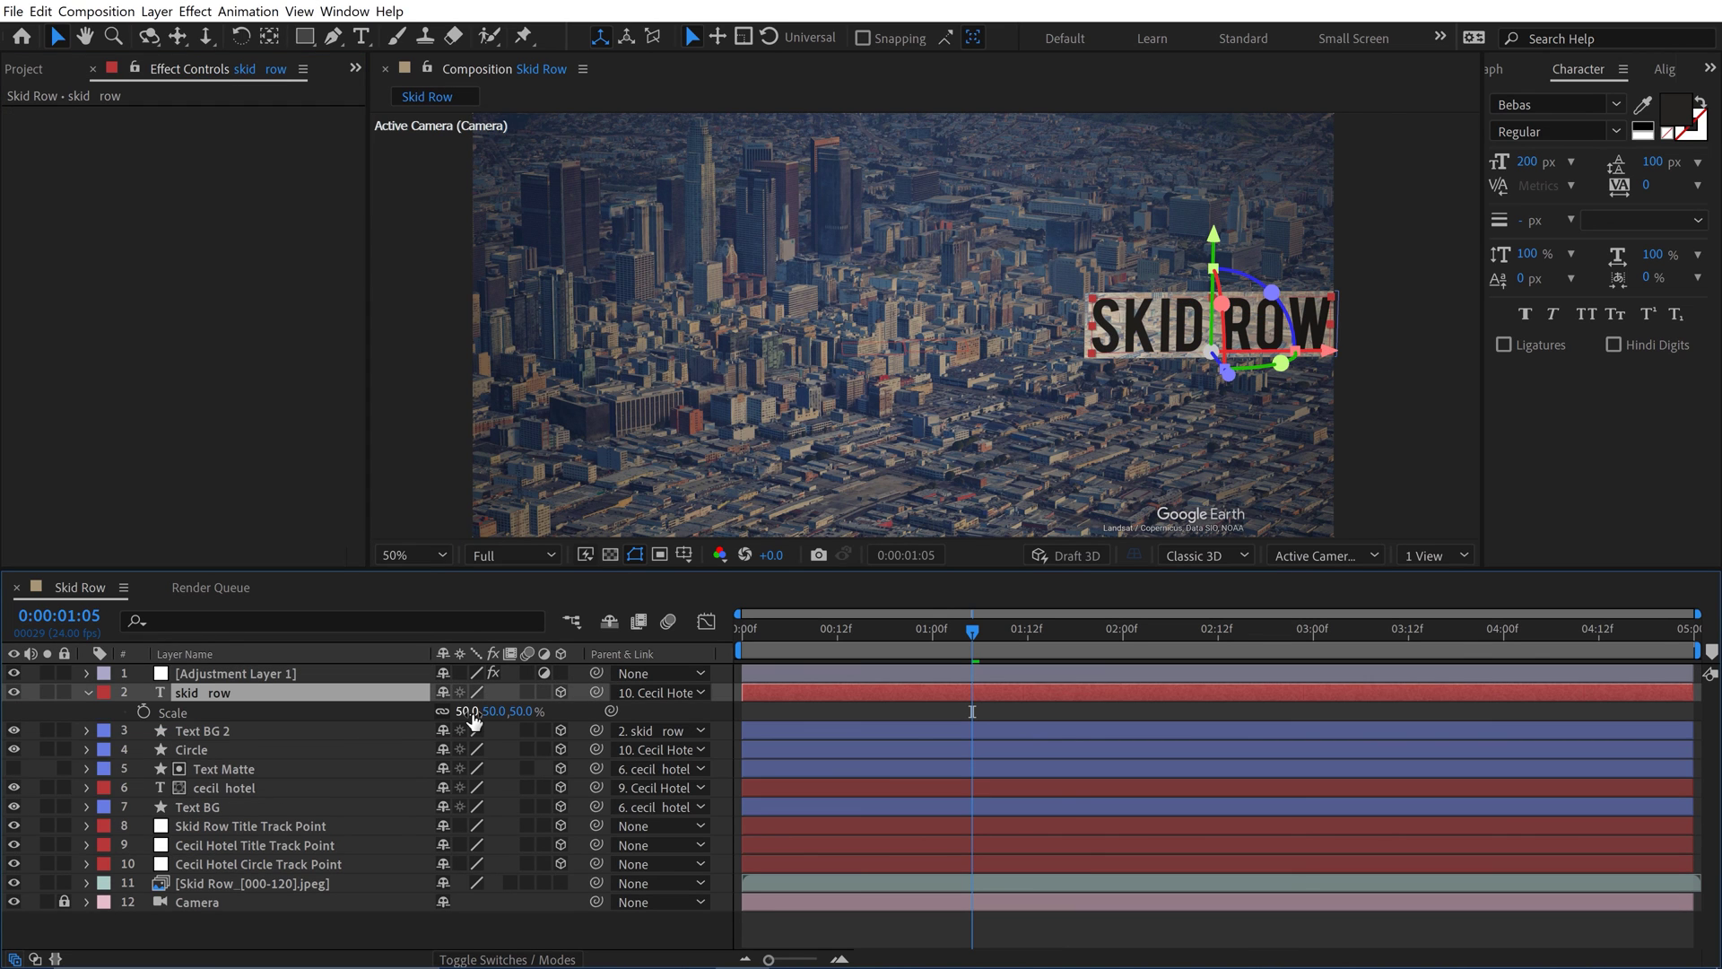
{"action": "left_click", "coordinate": [472, 712]}
{"action": "type", "text": "75"}
{"action": "key", "text": "Return"}
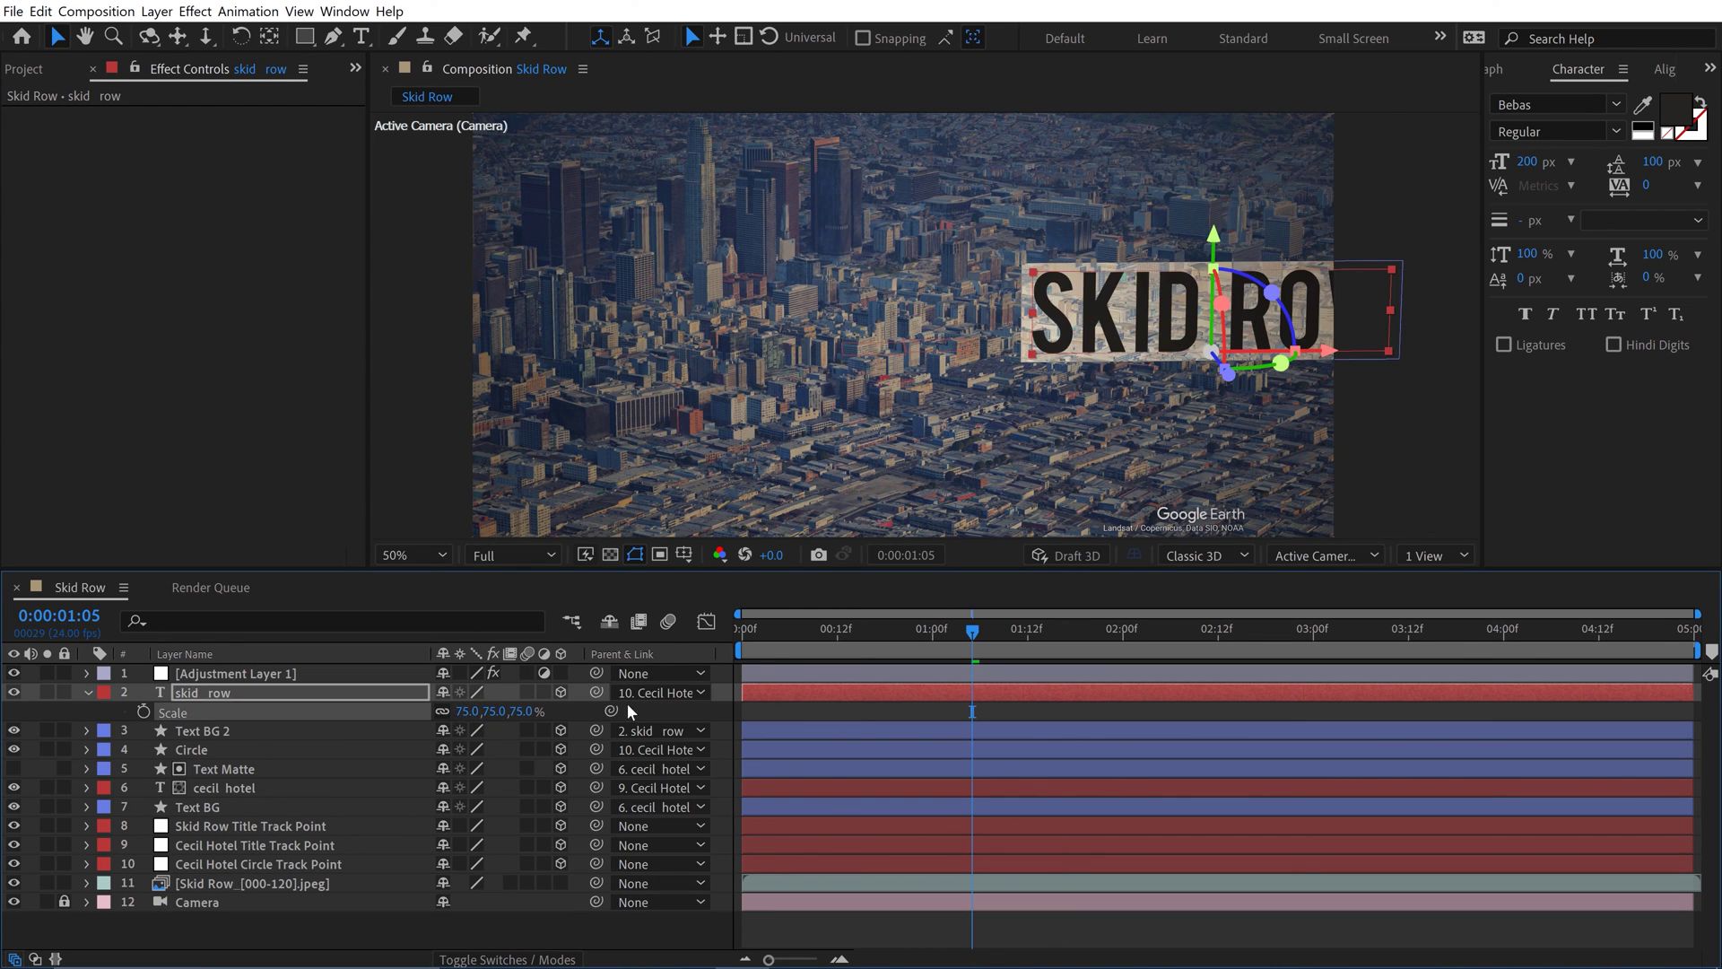